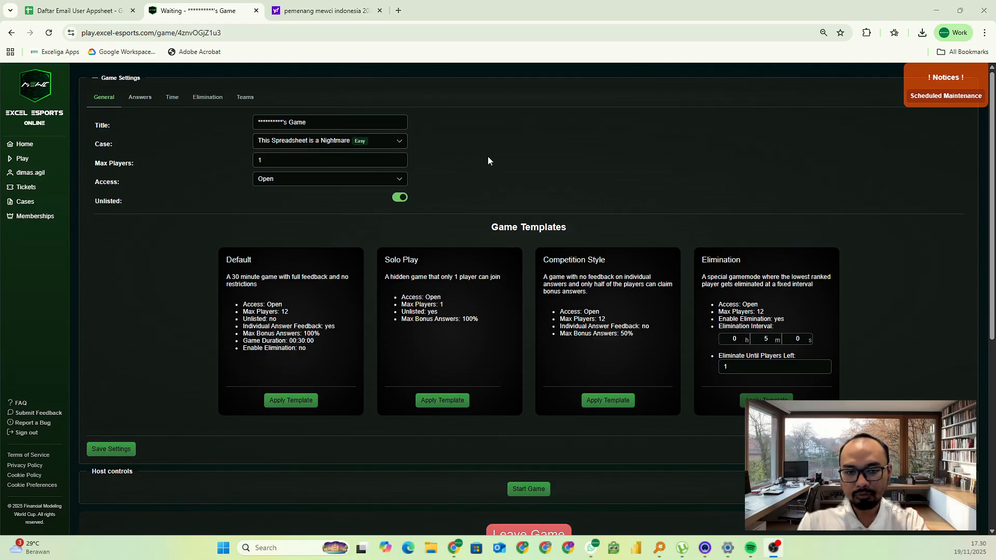
Start the hosted solo game for the case This Spreadsheet is a Nightmare and confirm the start
scroll(488, 158, "down", 1)
scroll(488, 158, "up", 1)
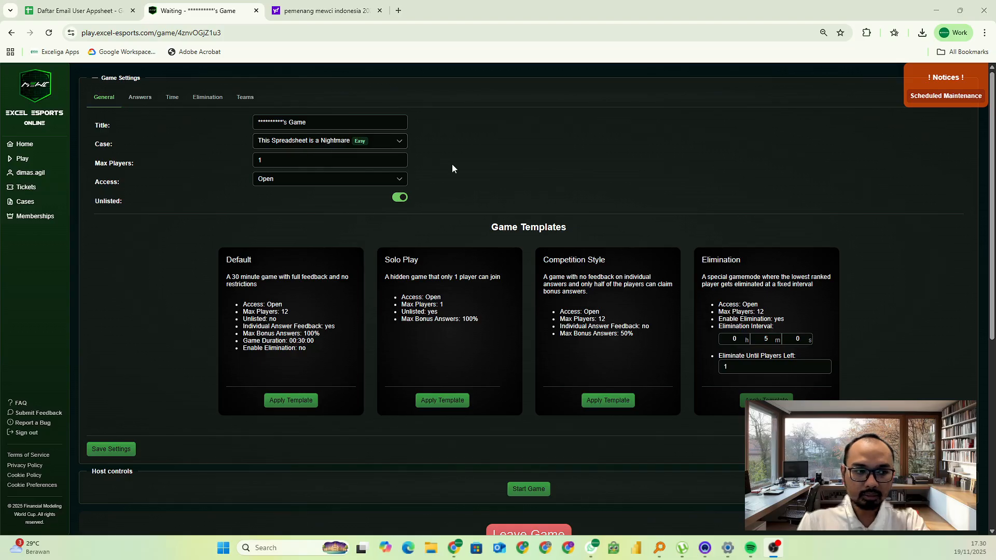
scroll(452, 164, "down", 1)
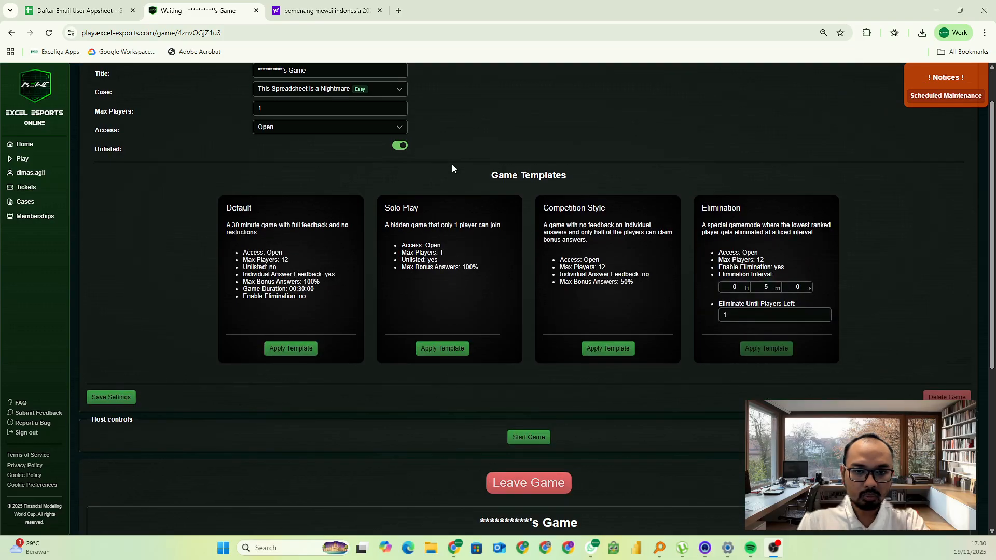
scroll(452, 167, "up", 1)
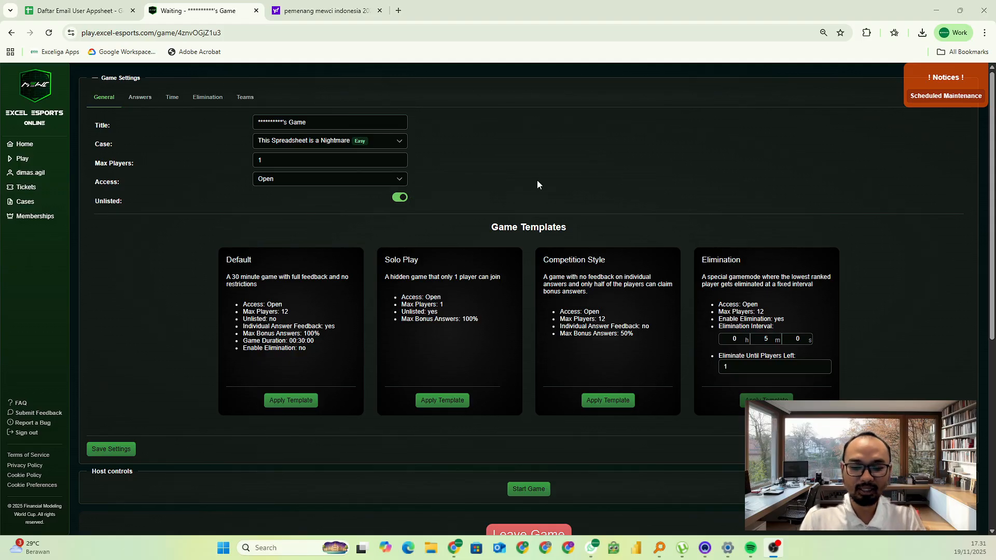
scroll(501, 175, "down", 3)
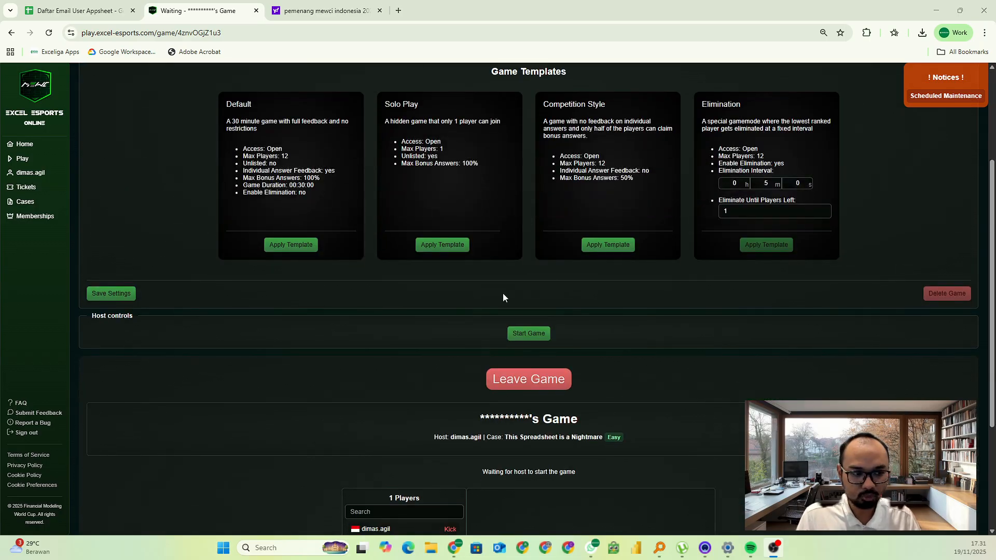
left_click(527, 336)
left_click(539, 322)
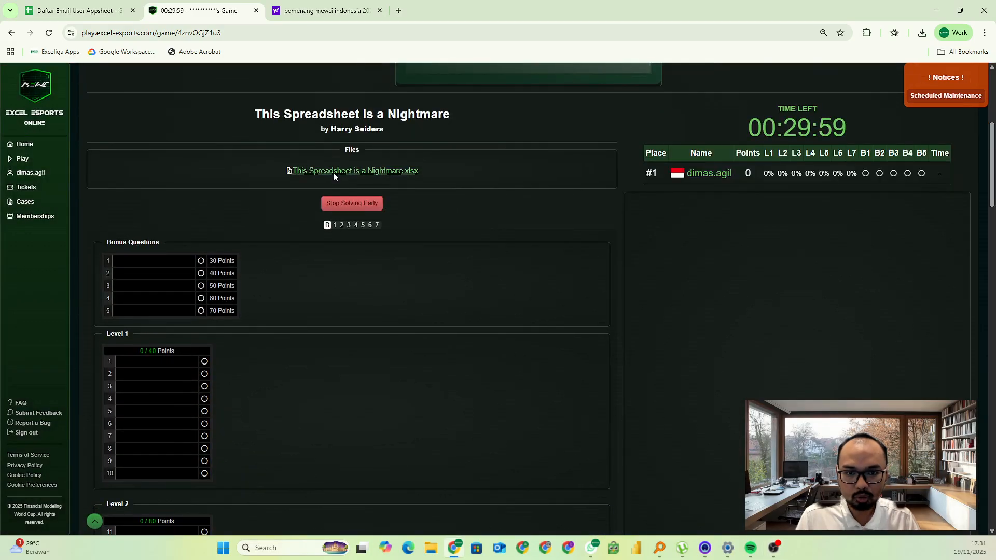
Download the case file This Spreadsheet is a Nightmare.xlsx and open the downloaded copy in Excel
left_click(333, 172)
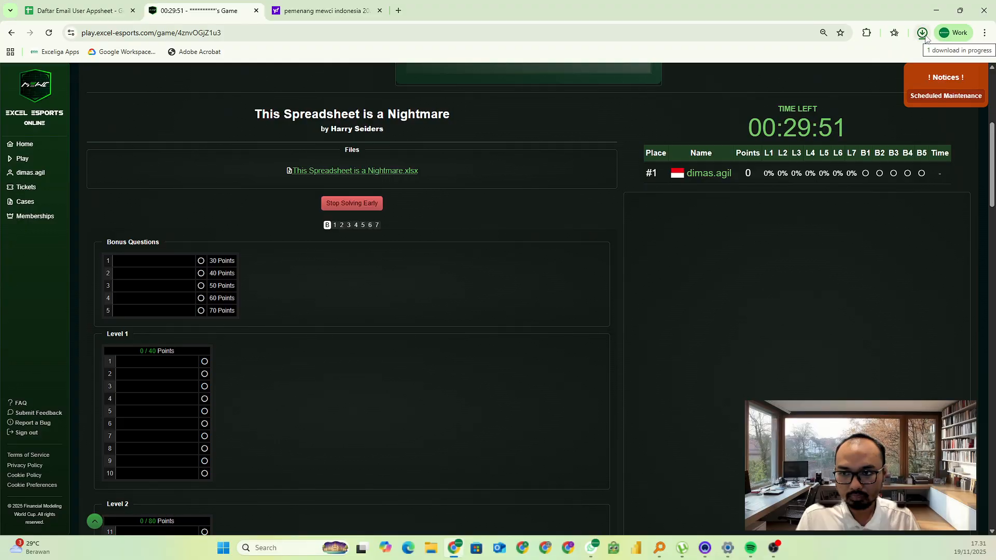
left_click(922, 34)
left_click(923, 34)
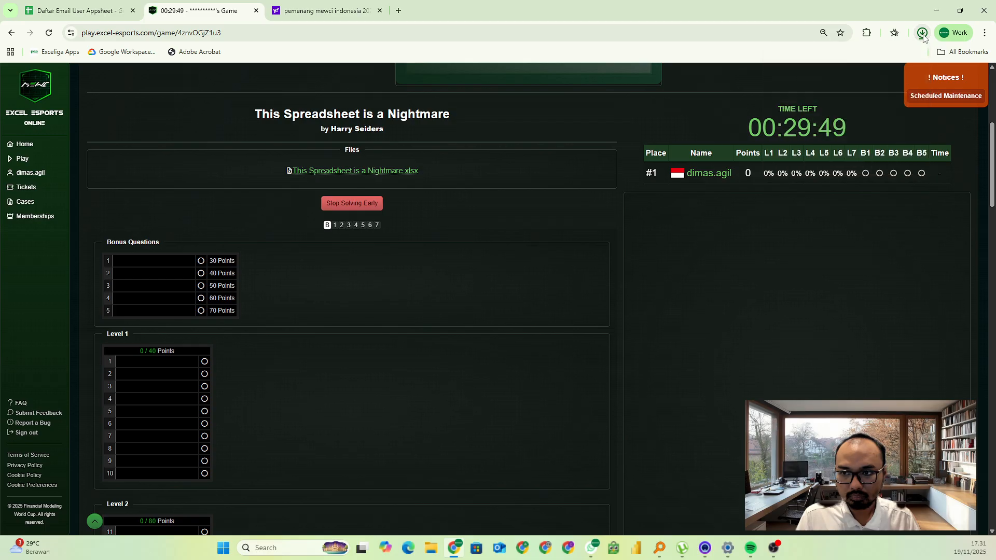
left_click(922, 34)
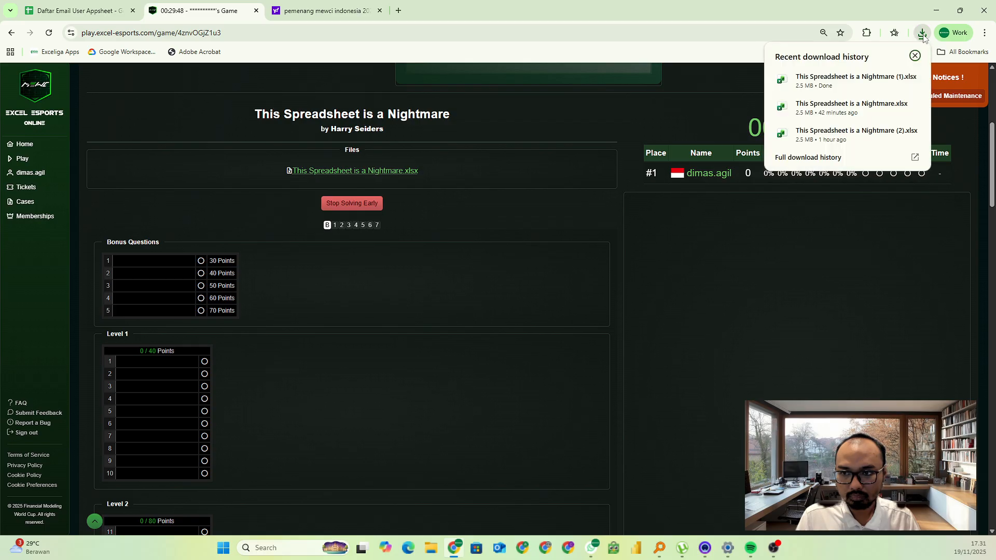
left_click(860, 76)
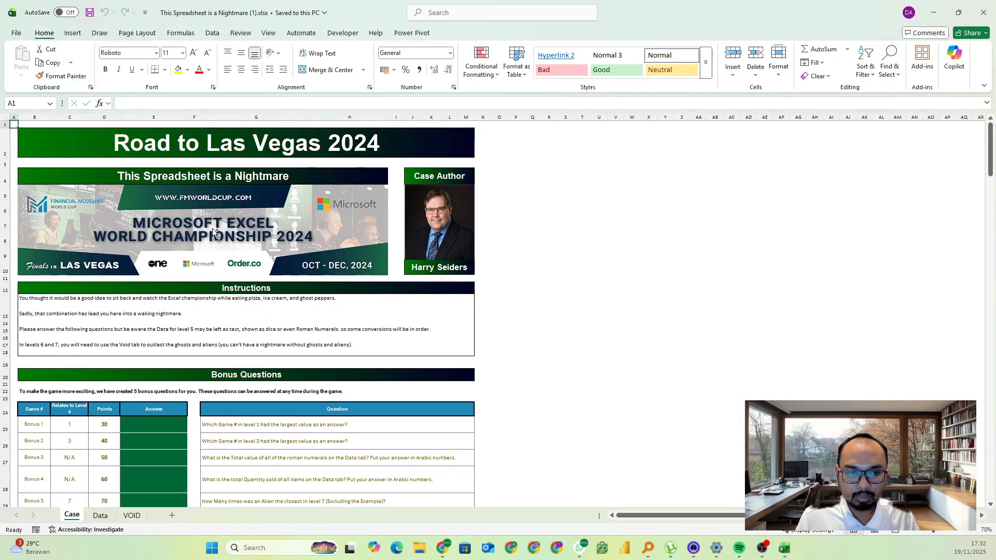
Enter the Level 1 answers for Games 1 to 5 in E42:E46 as 3, 0, 32, 5 and 3
scroll(216, 232, "up", 2, "ctrl")
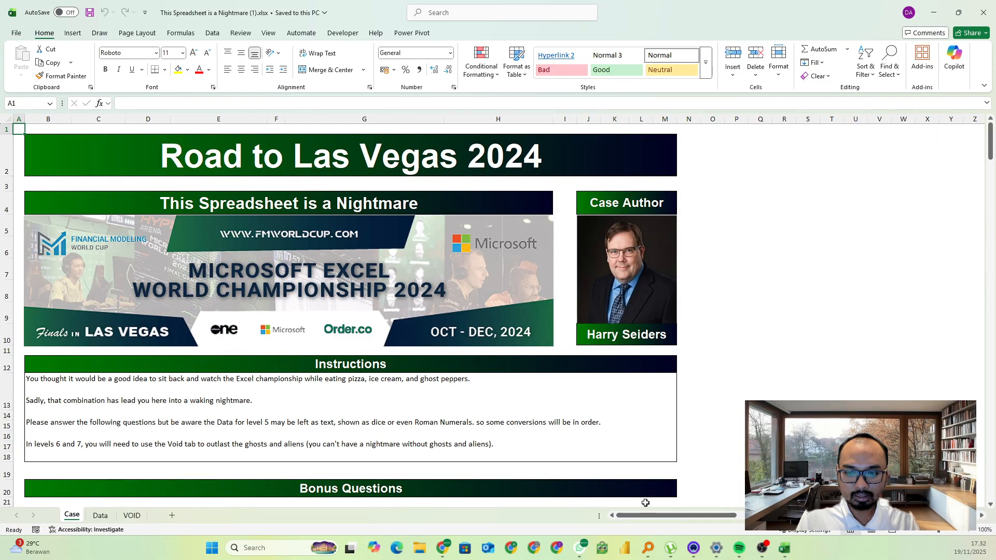
scroll(496, 388, "down", 3)
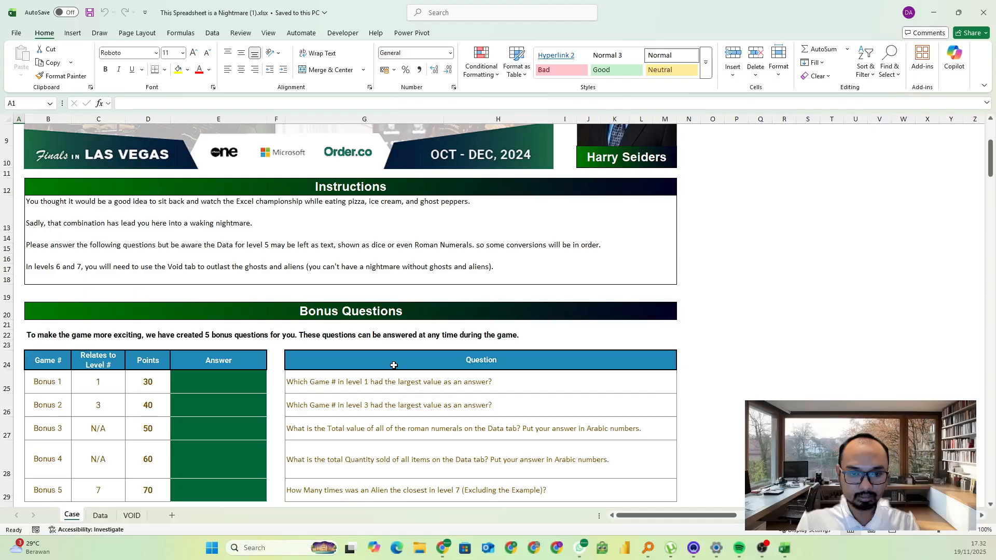
scroll(284, 234, "down", 5)
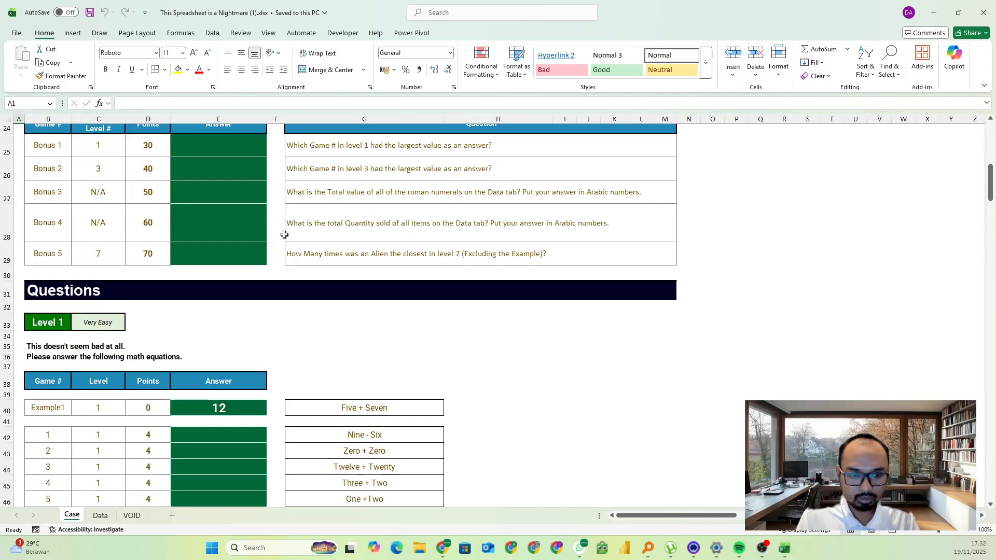
scroll(285, 234, "down", 3)
left_click(218, 257)
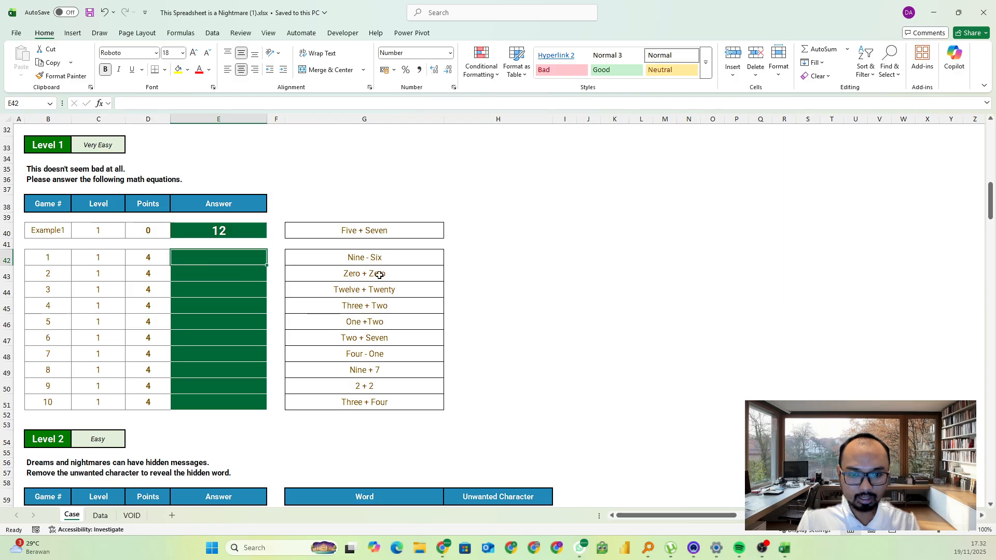
left_click(358, 260)
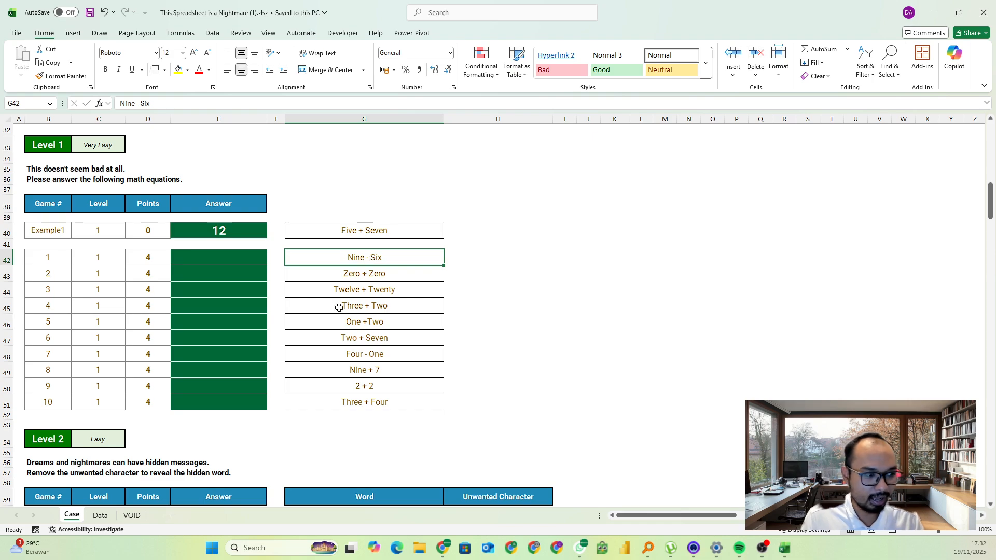
left_click(219, 255)
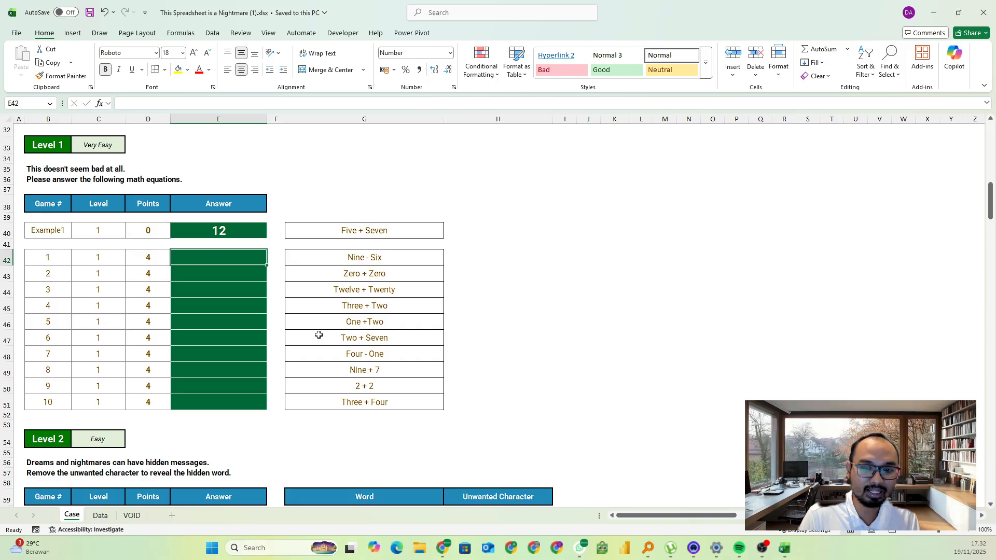
type("3")
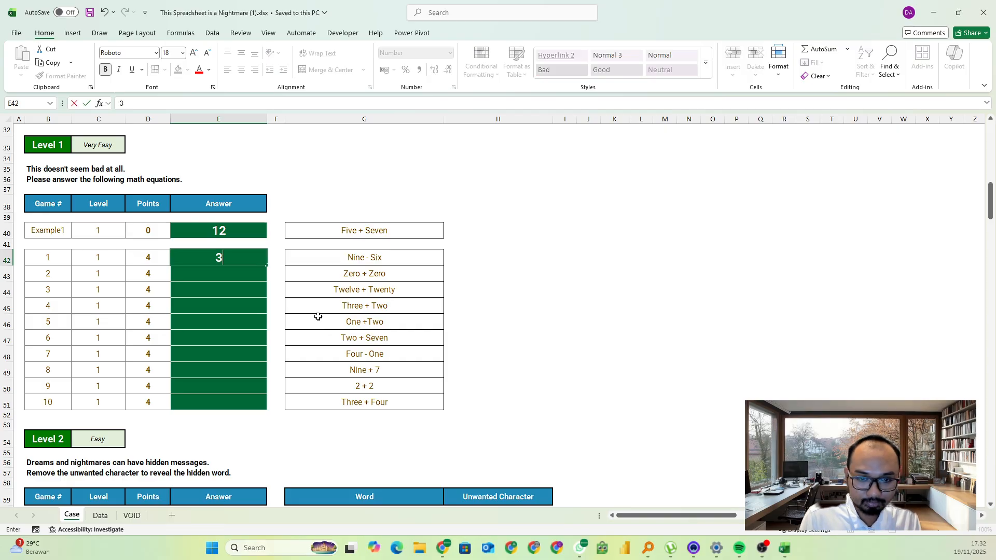
key("Return")
type("0")
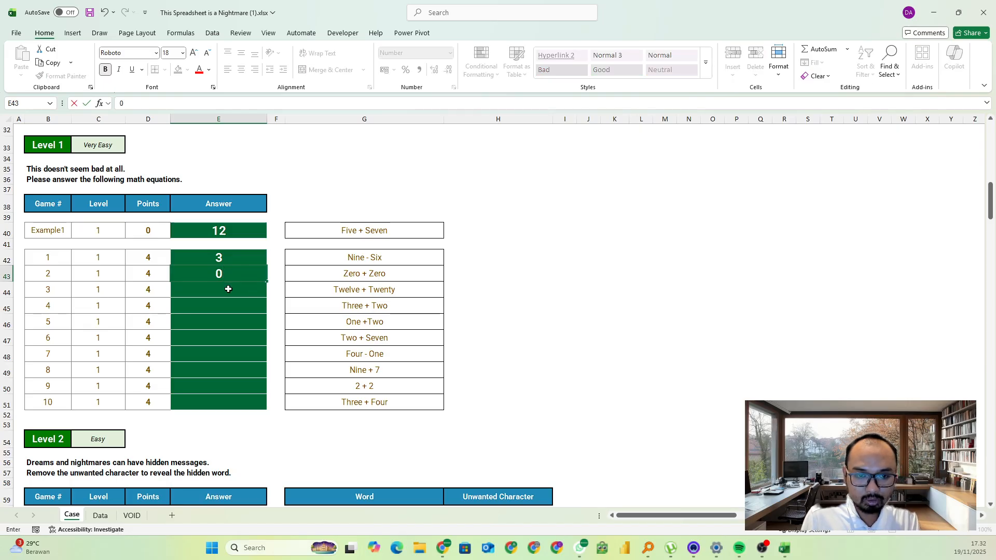
key("Return")
type("32")
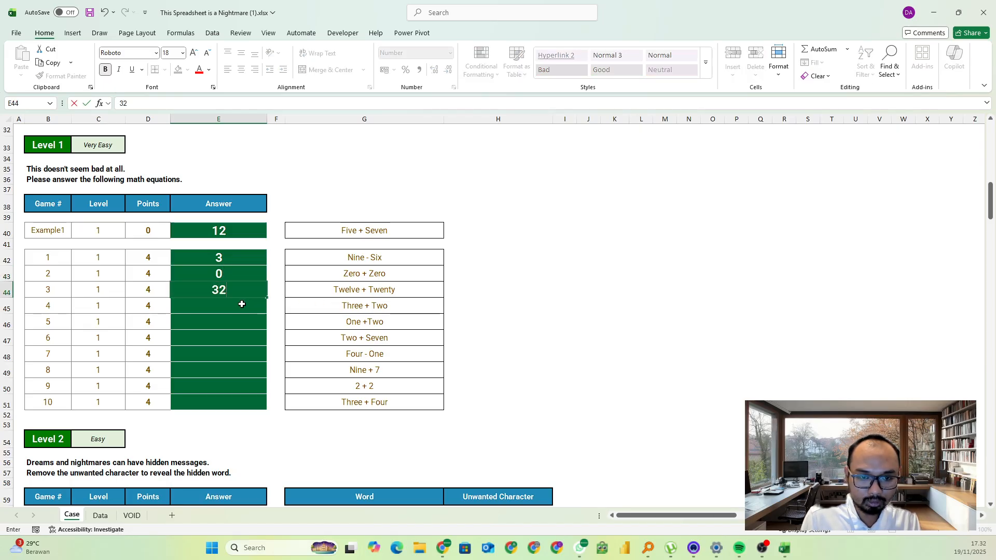
key("Return")
type("5")
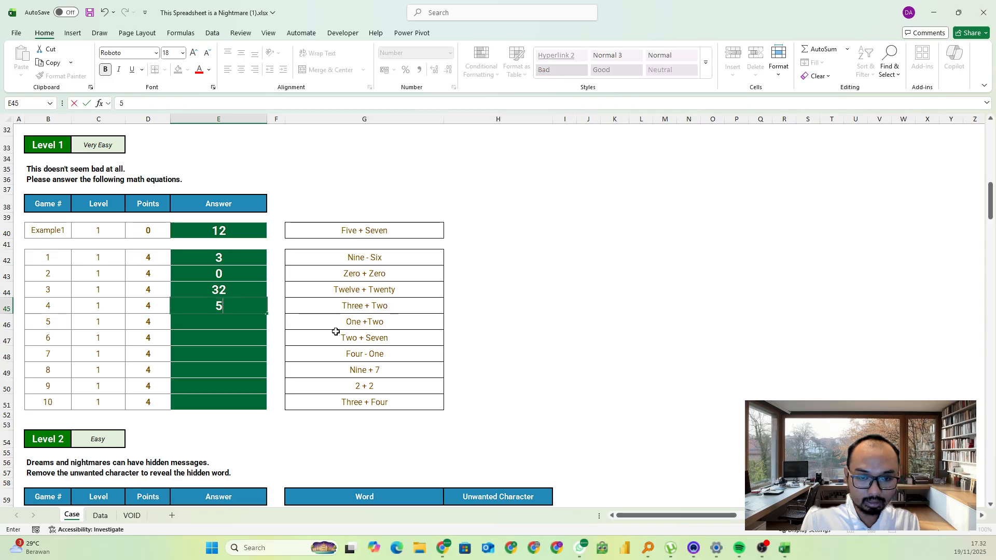
key("Return")
type("3")
key("Return")
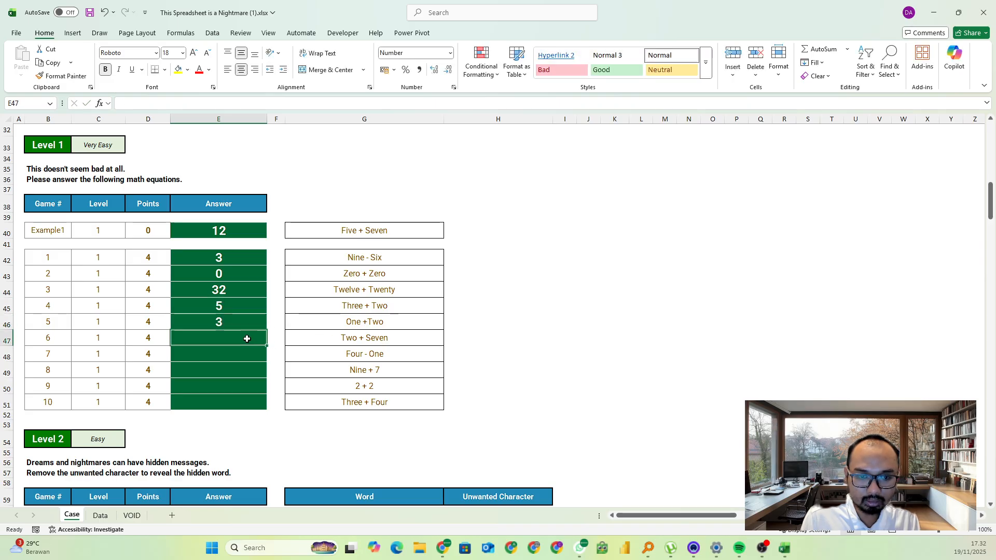
Enter the Level 1 answers for Games 6 to 10 in E47:E51 as 9, 3, 16, 4 and 7
type("9")
key("Return")
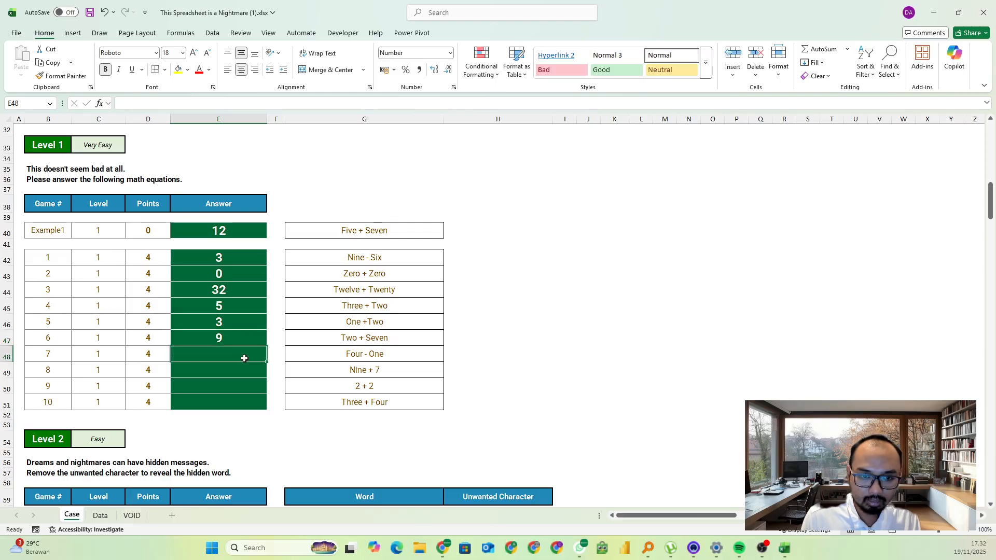
type("3")
key("Return")
type("16")
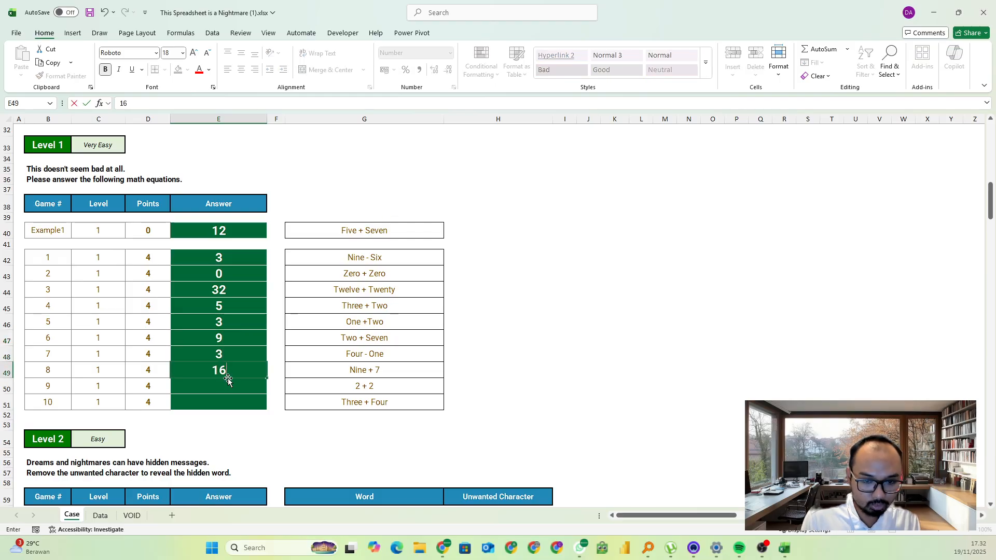
key("Return")
type("4")
key("Return")
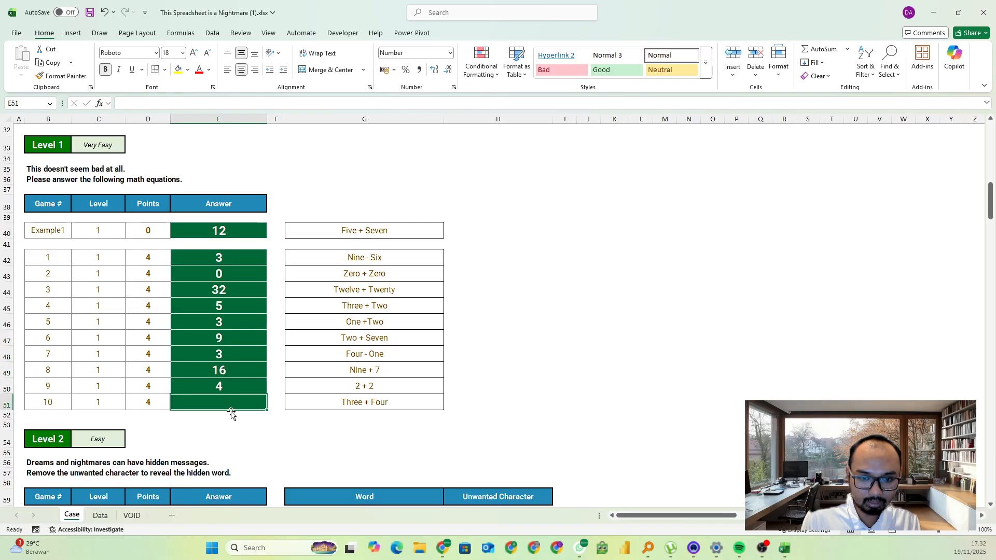
type("7")
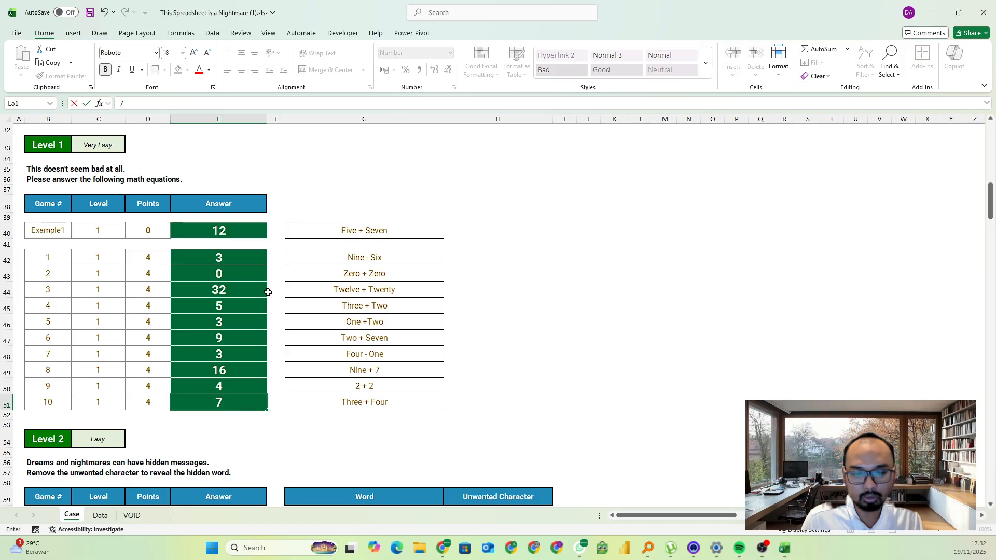
Copy the ten Level 1 answers from E42:E51 into the Level 1 answer boxes on the game page in Chrome
left_click(246, 251)
key("ctrl+shift+Down")
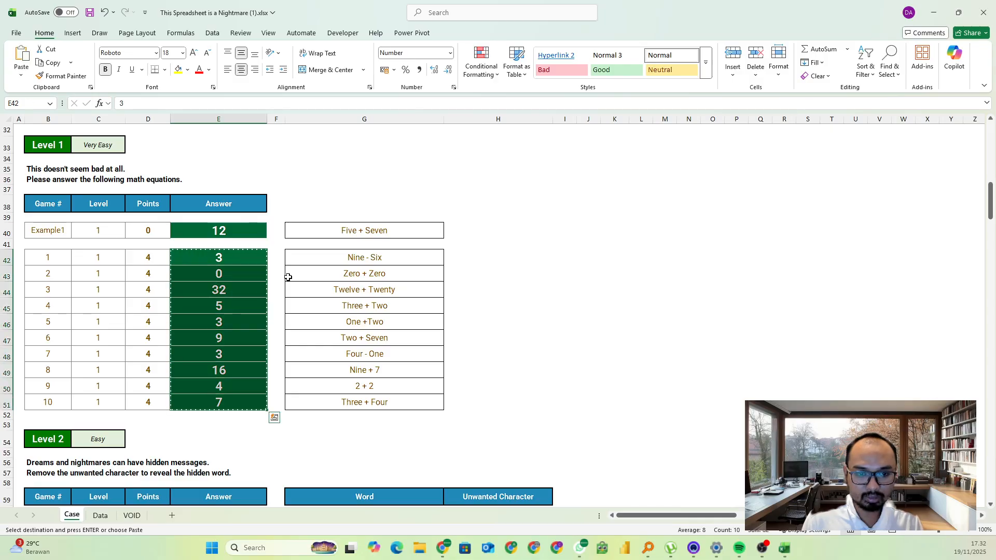
key("ctrl+c")
key("alt+Tab")
left_click(156, 361)
key("ctrl+v")
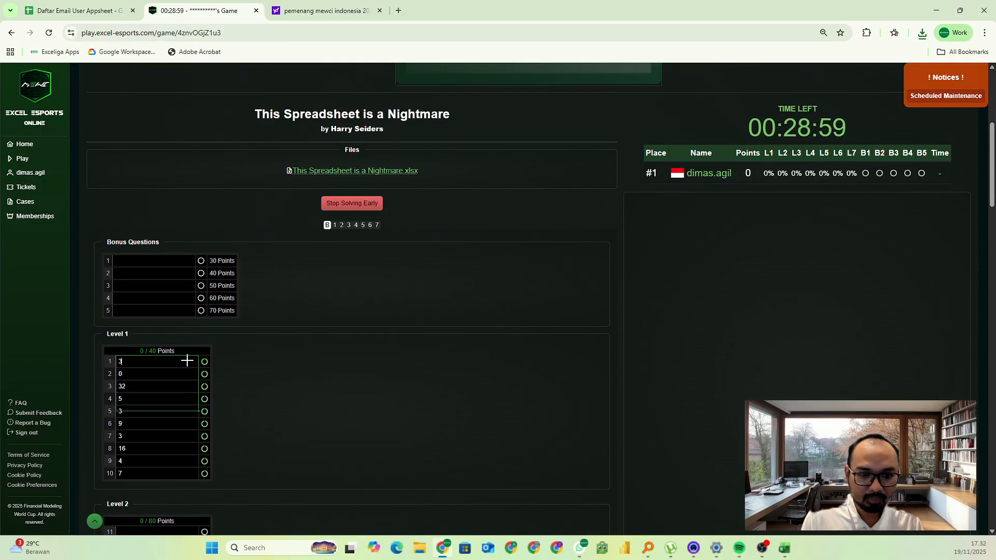
scroll(353, 366, "down", 2)
Back in the Excel workbook, find the Level 1 game with the largest answer and enter 3 as the Bonus 1 answer in E25
key("alt+Tab")
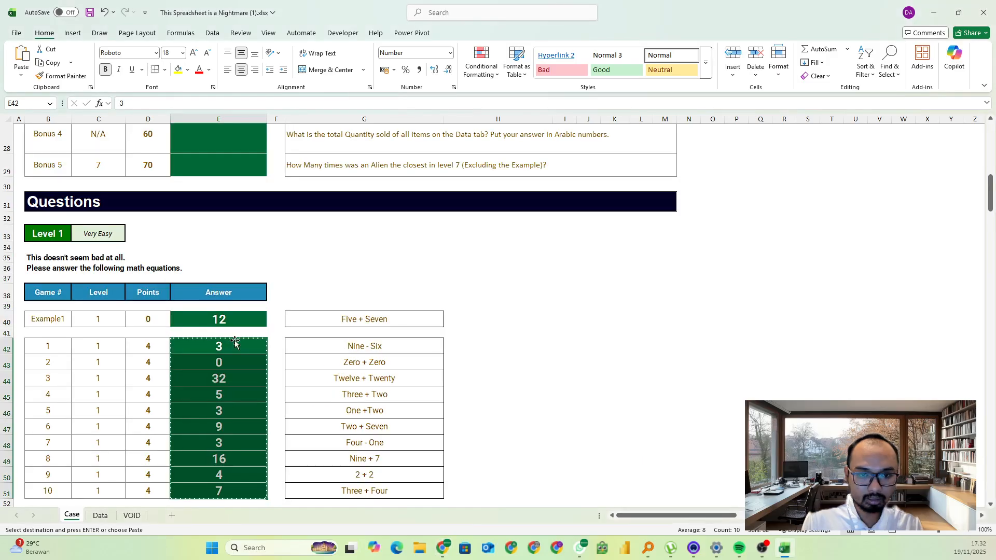
scroll(221, 325, "up", 3)
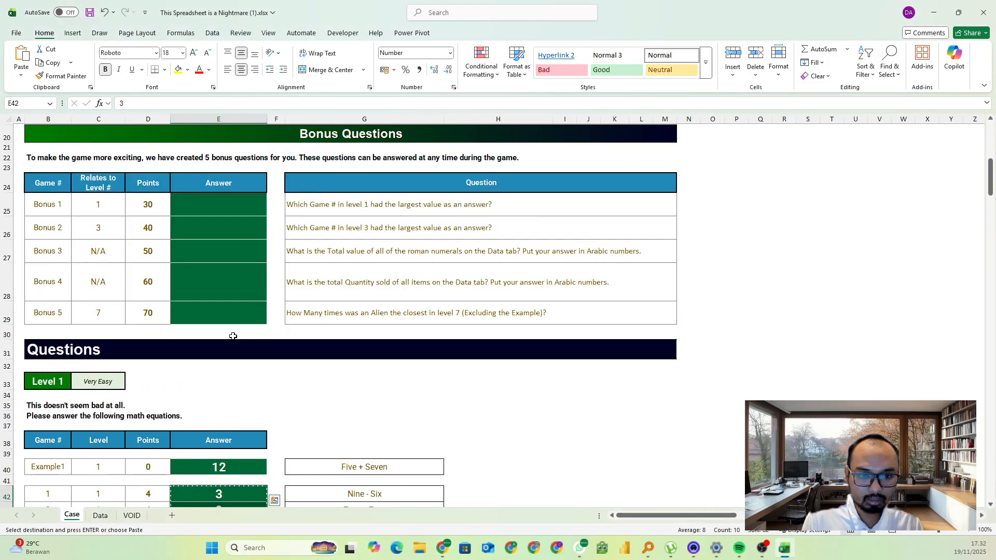
left_click(372, 219)
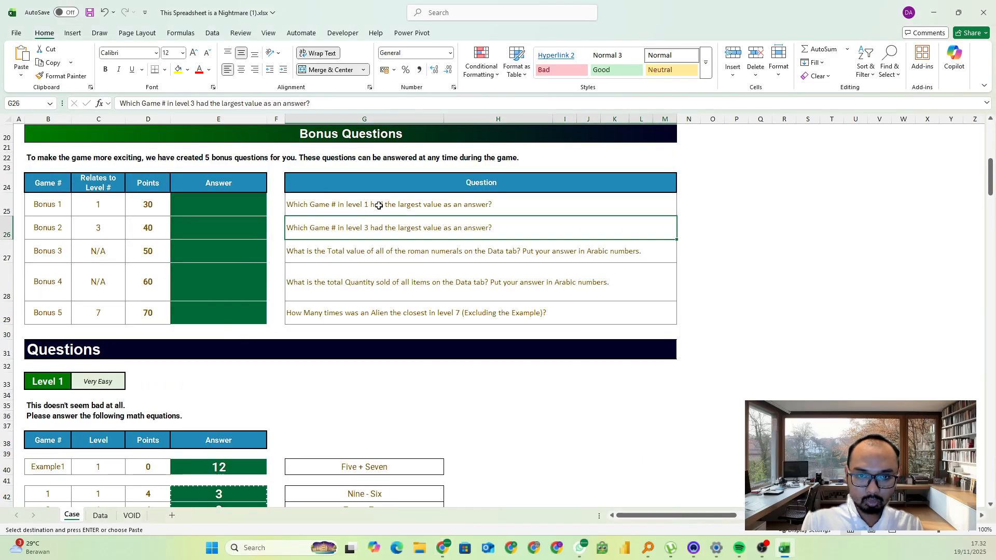
scroll(313, 327, "down", 3)
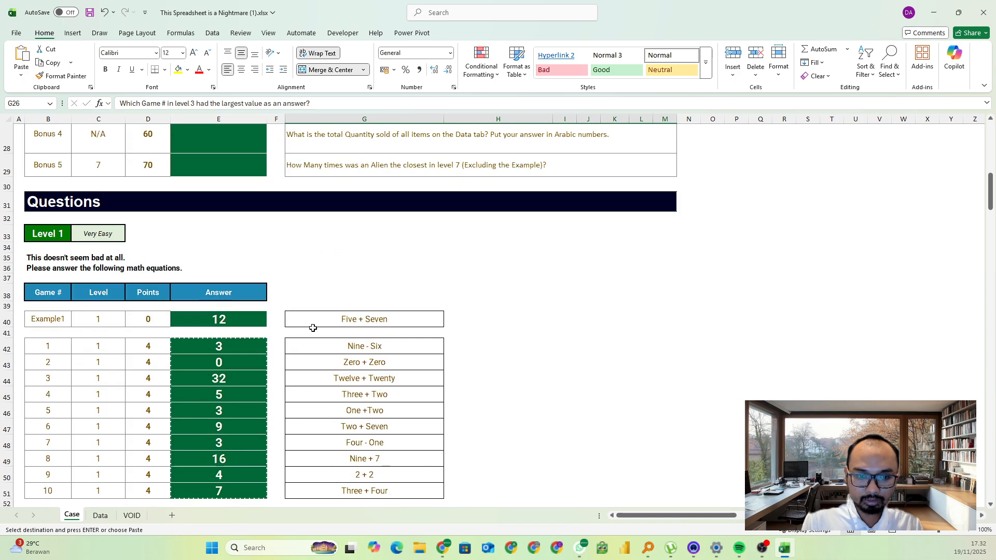
left_click(227, 432)
left_click(223, 379)
left_click_drag(223, 380, 58, 365)
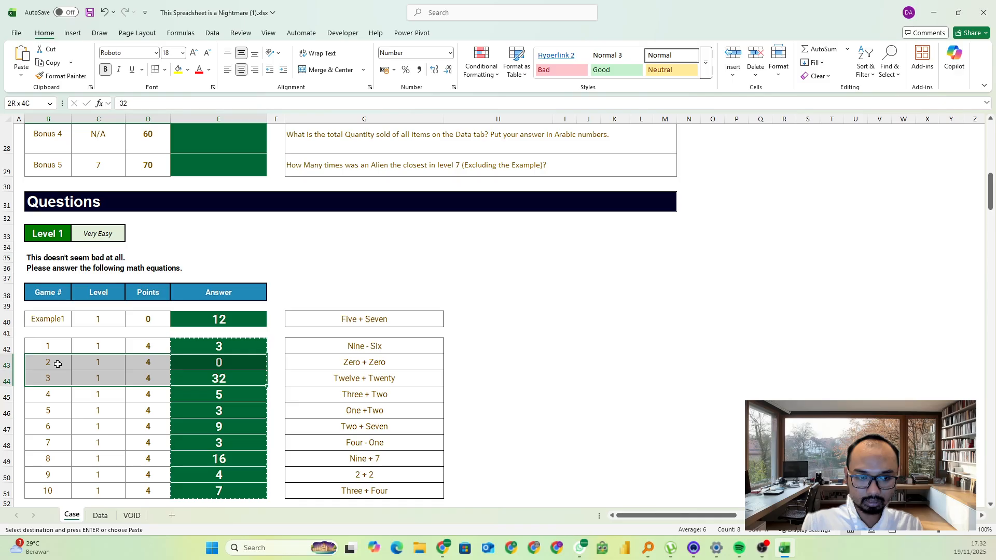
left_click(47, 378)
scroll(189, 283, "up", 3)
left_click(212, 247)
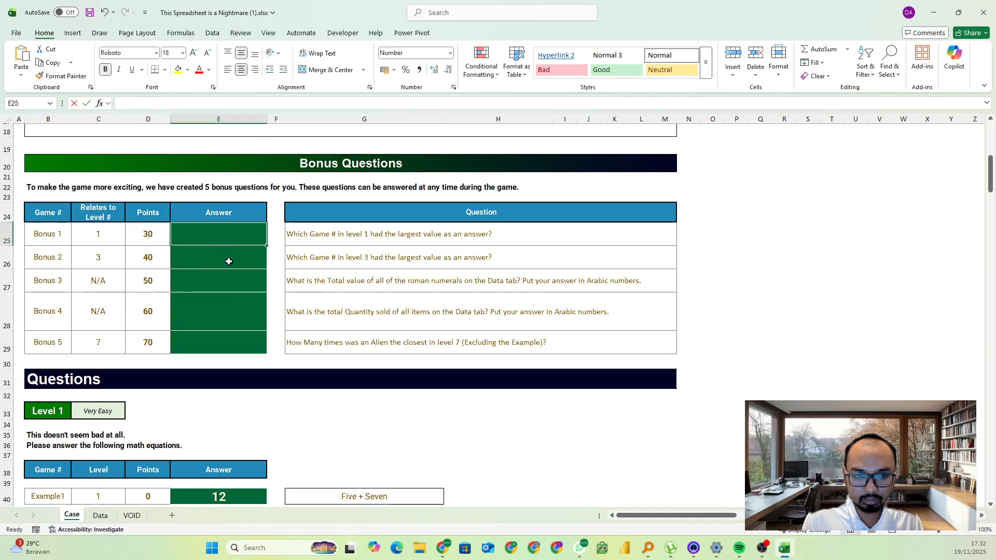
type("3")
left_click(226, 314)
Enter =SUBSTITUTE(G63;H63;"") in E63 to strip the unwanted character from the Game 11 word in Level 2
scroll(231, 322, "down", 1)
scroll(247, 324, "down", 9)
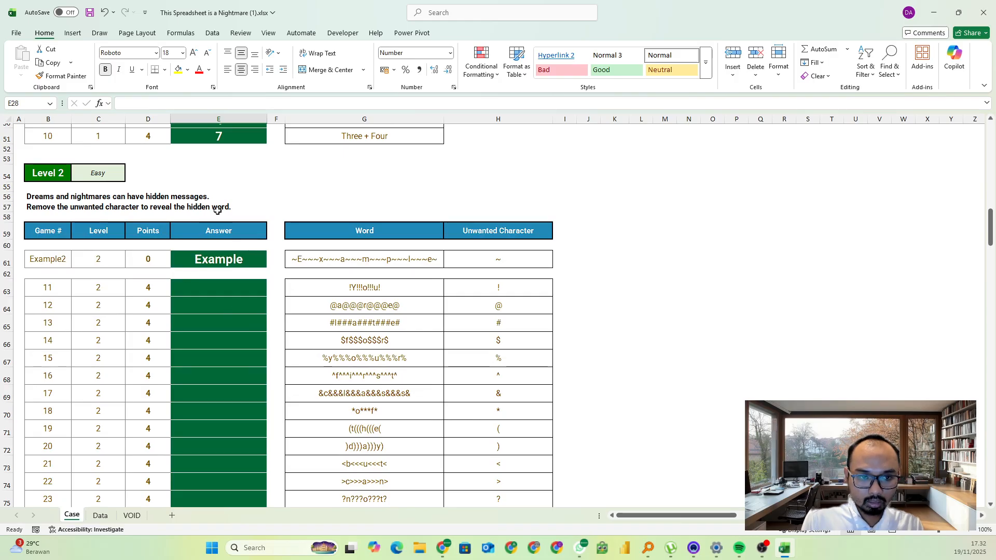
left_click(217, 311)
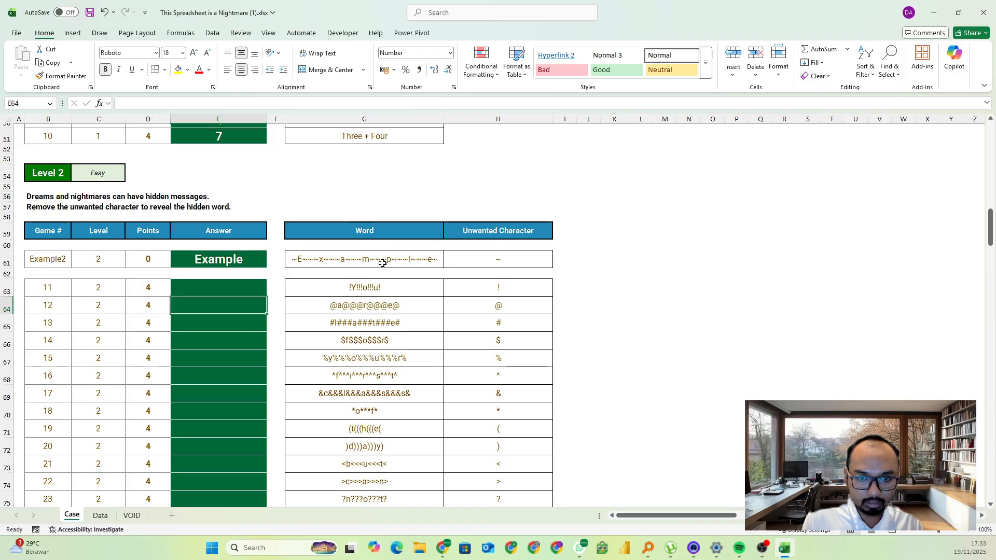
left_click(262, 289)
type("=SUBSTITUTE(")
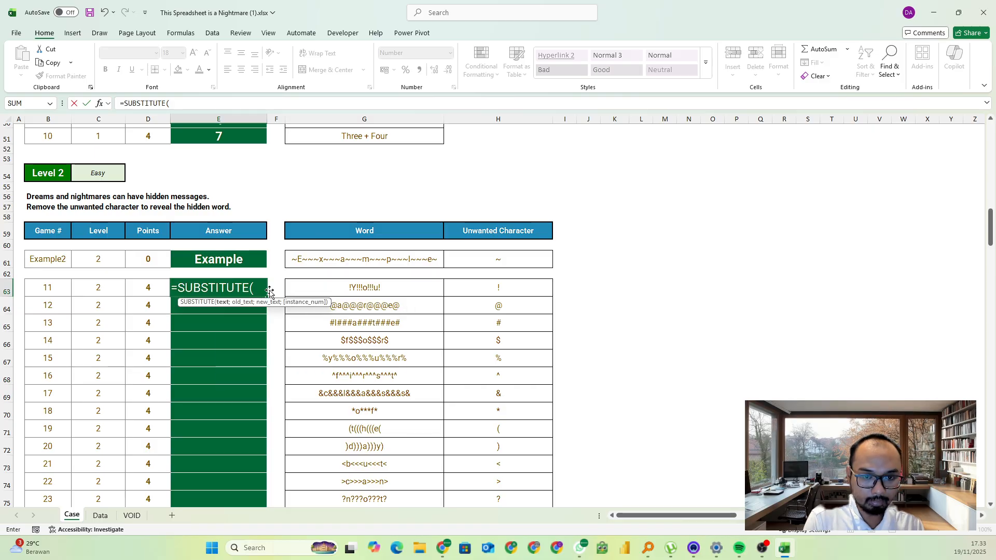
left_click(371, 290)
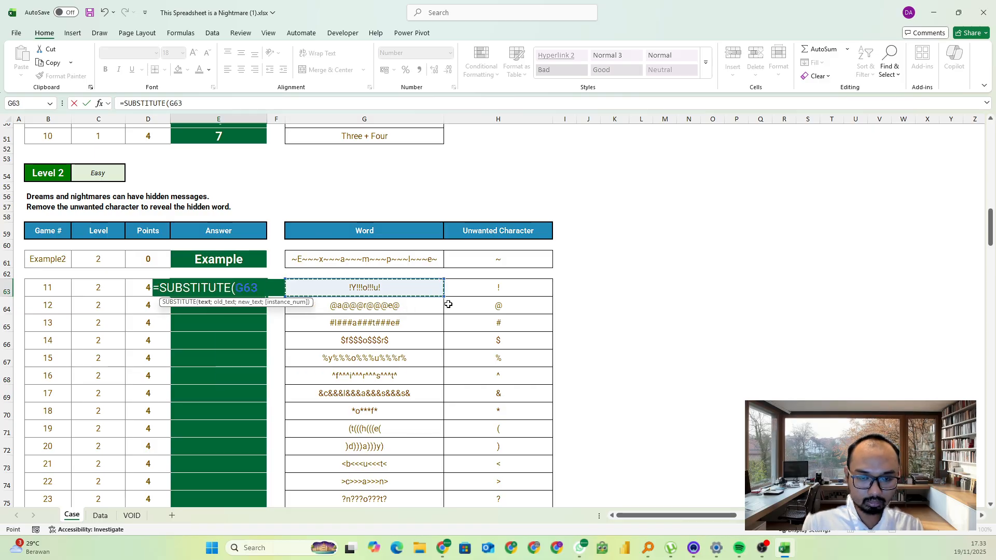
type(";")
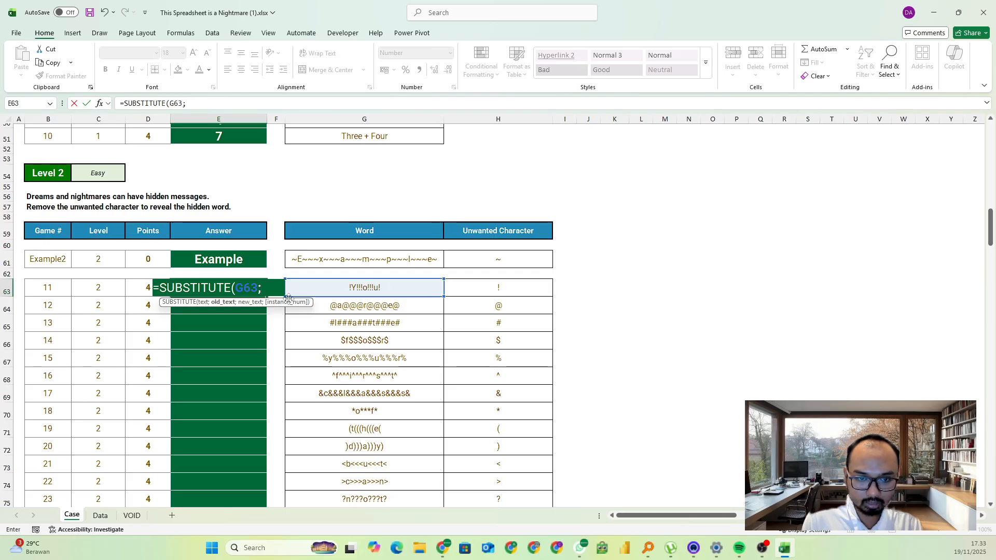
left_click(491, 288)
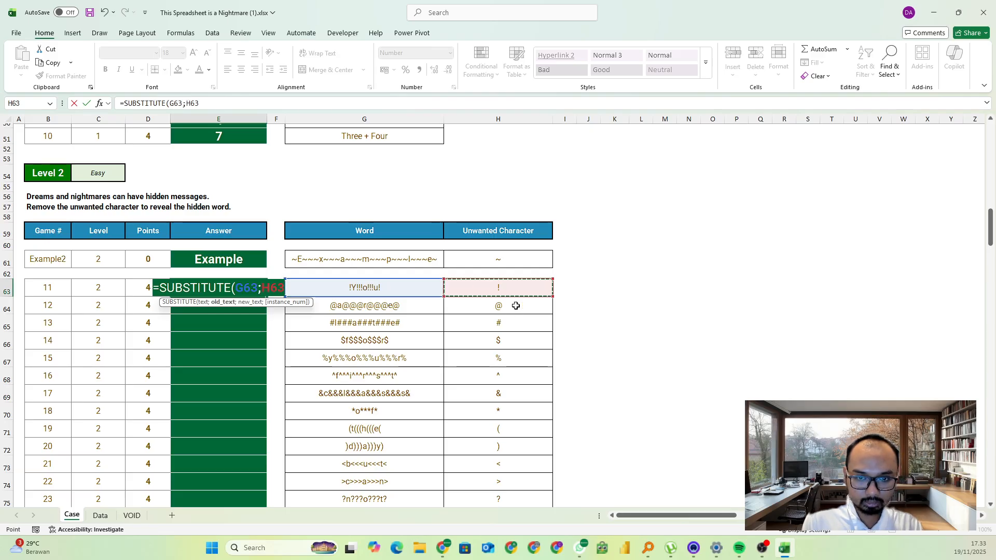
type(";")
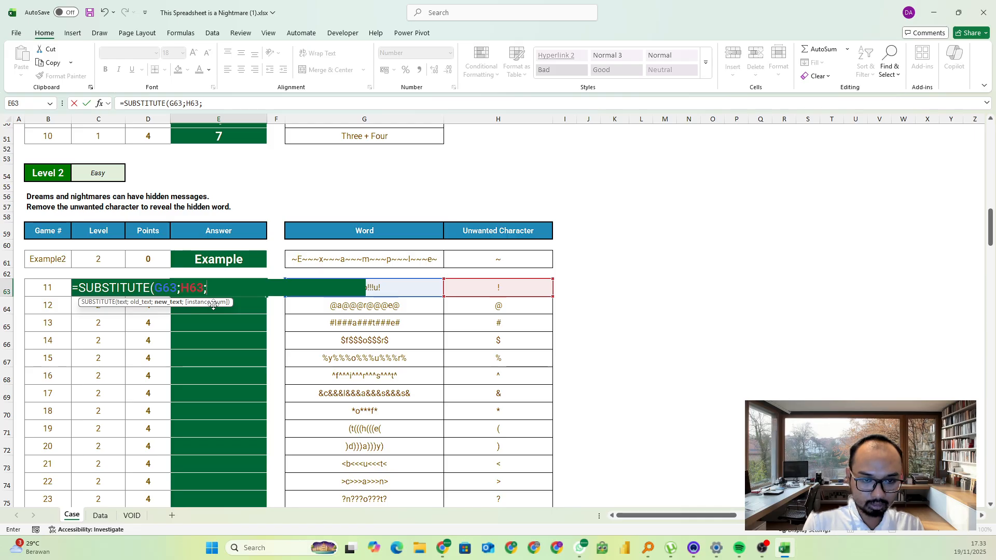
left_click(225, 103)
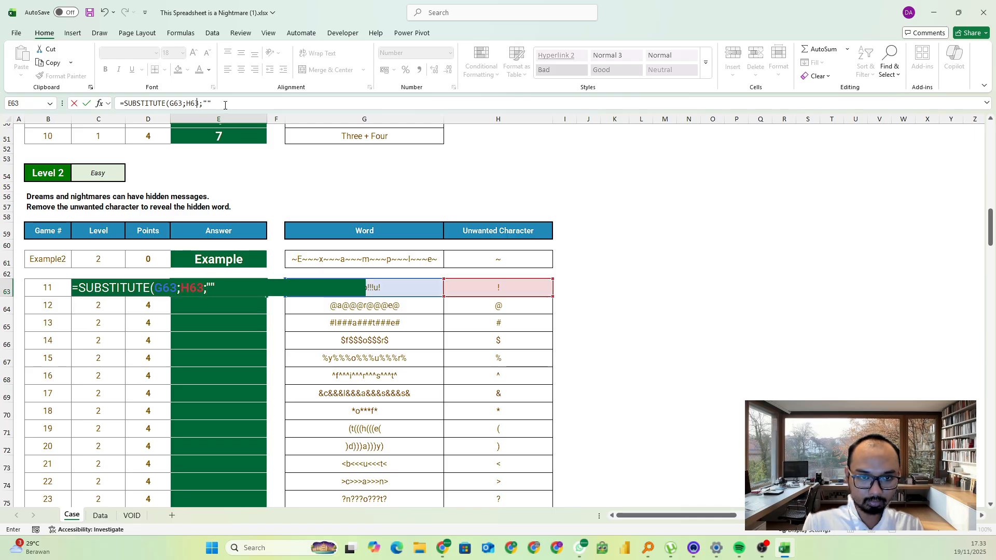
type(")")
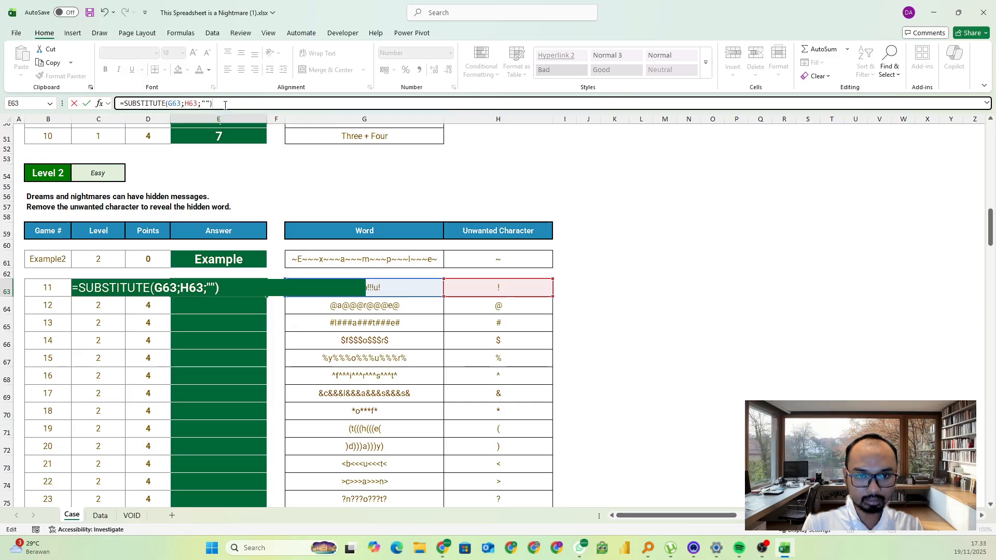
key("Return")
Fill the formula down to E82 and copy the Level 2 answers into the Level 2 answer boxes on the game page in Chrome
left_click(246, 289)
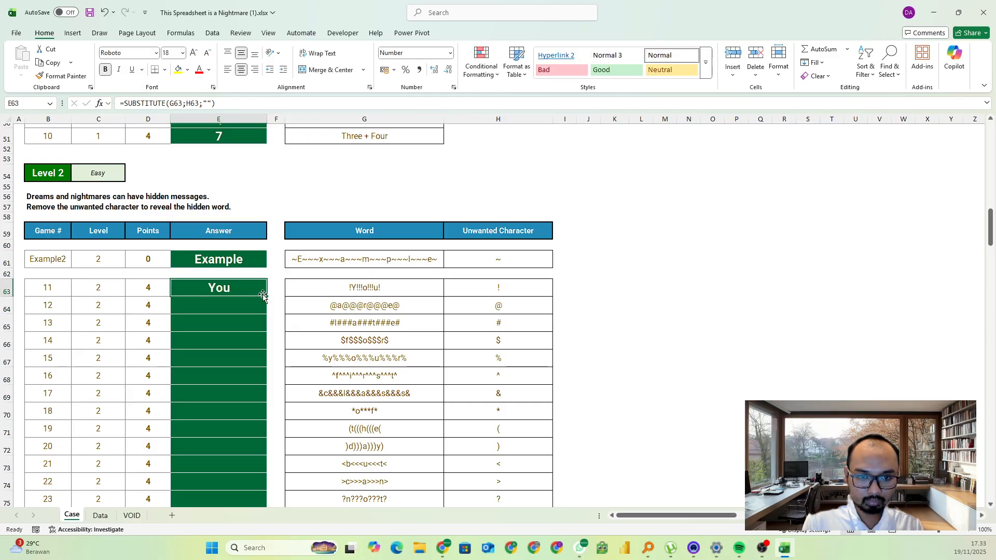
double_click(267, 296)
key("ctrl+c")
scroll(253, 312, "down", 3)
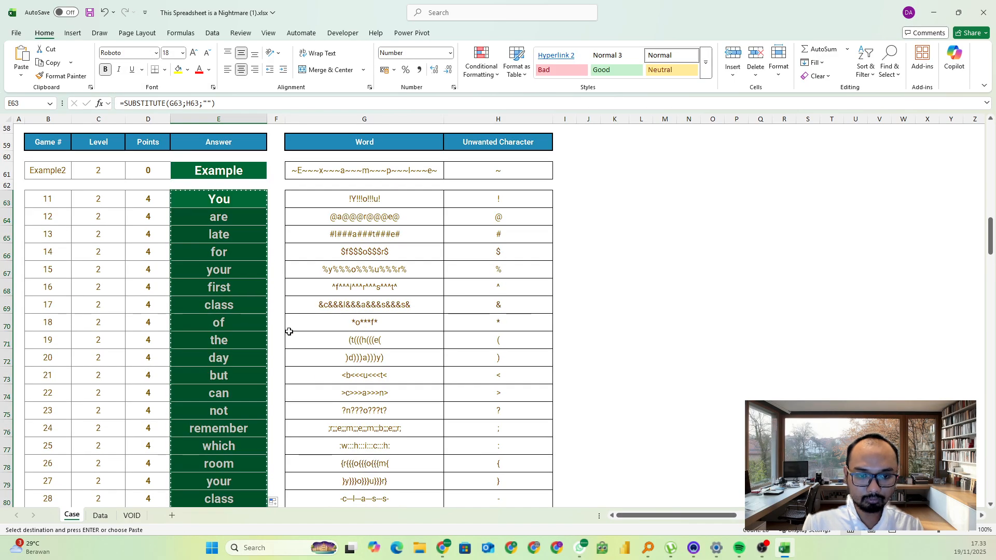
key("alt+Tab")
scroll(188, 347, "down", 2)
scroll(187, 351, "down", 1)
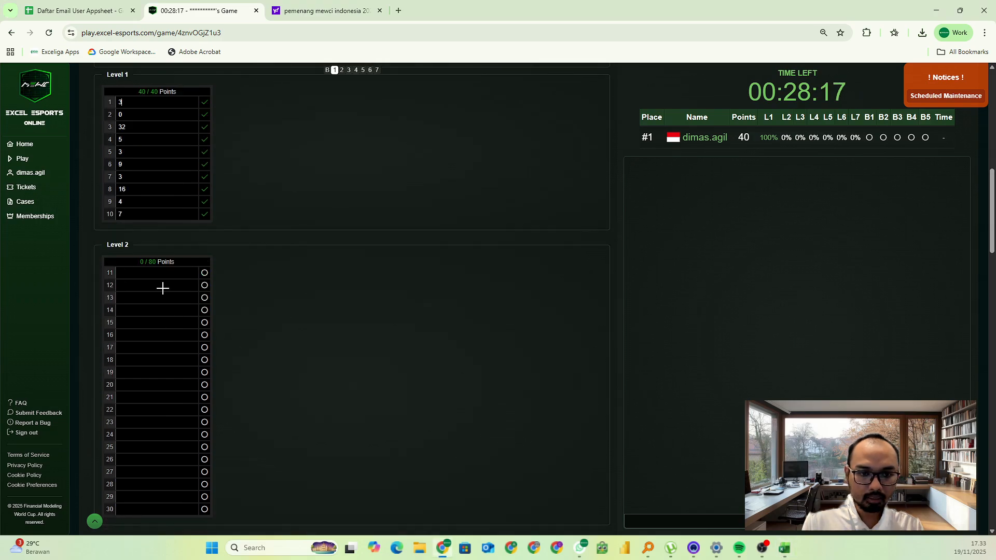
left_click(157, 271)
key("ctrl+v")
scroll(313, 337, "down", 2)
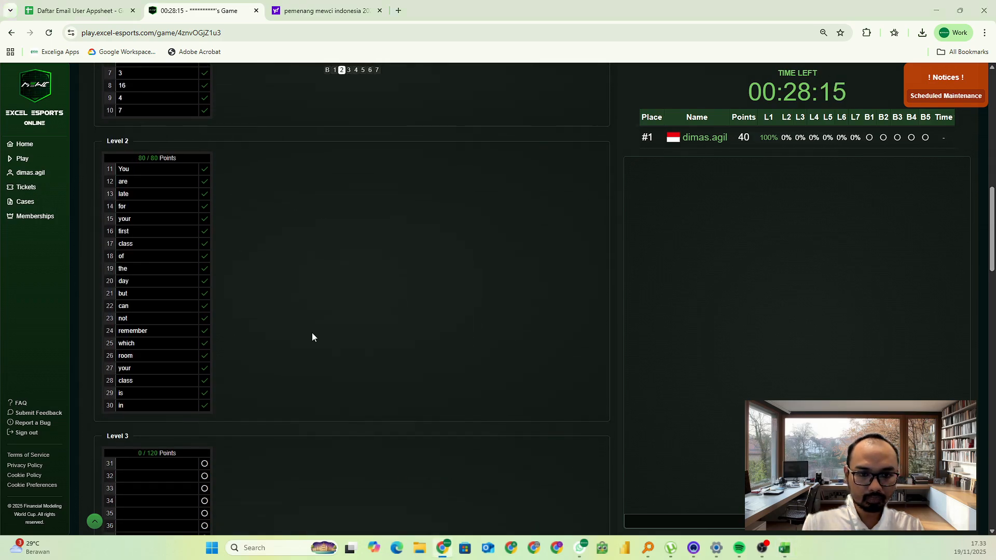
Back in the Excel workbook, examine the Level 3 instructions and the Example3 Roman numeral with its answer
key("alt+Tab")
scroll(373, 338, "down", 4)
scroll(380, 337, "down", 2)
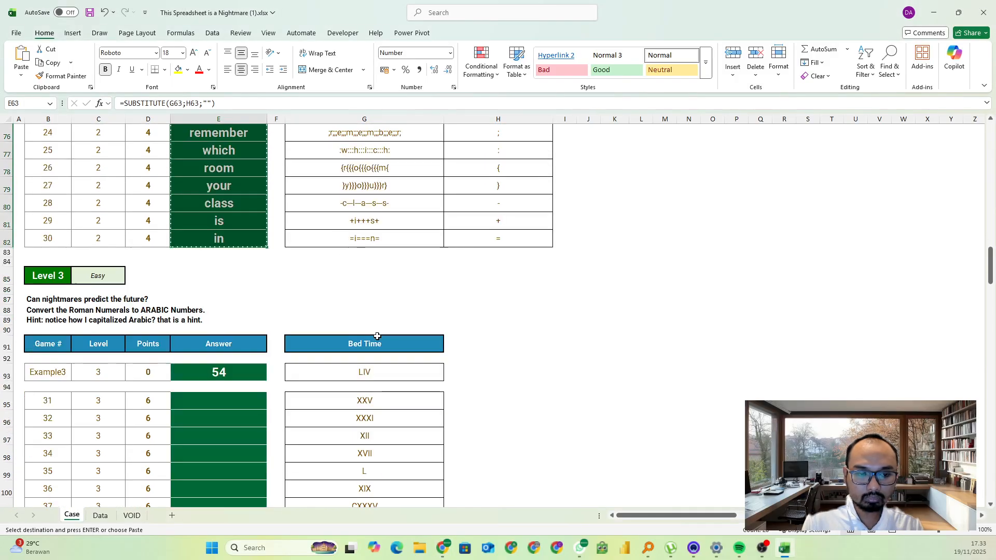
left_click(270, 317)
key("Escape")
scroll(249, 312, "down", 1)
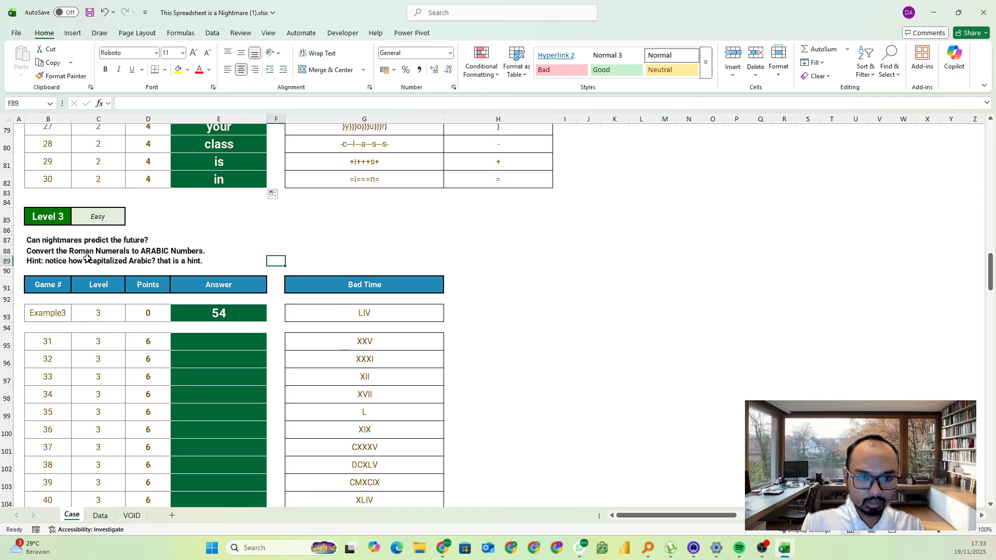
scroll(294, 365, "down", 1)
left_click(365, 283)
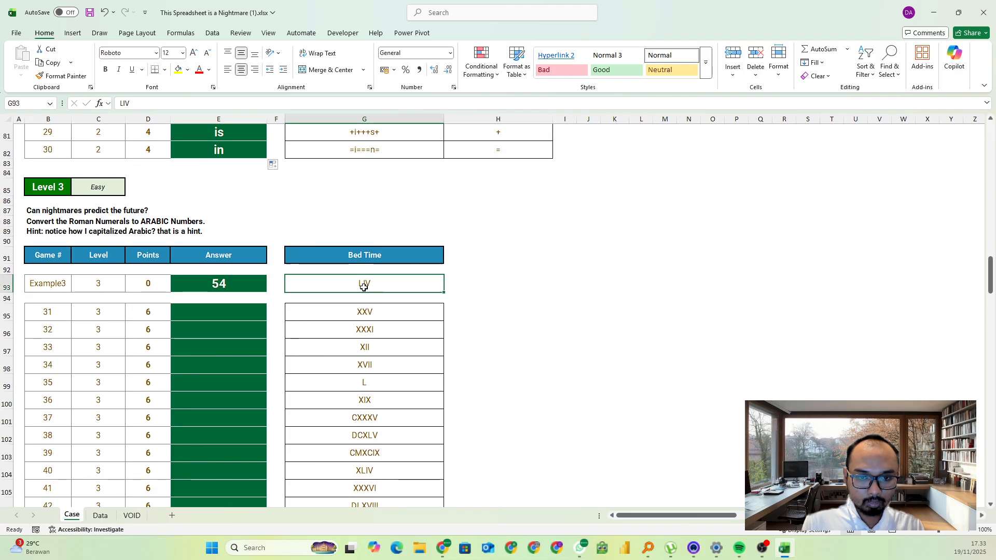
left_click(202, 284)
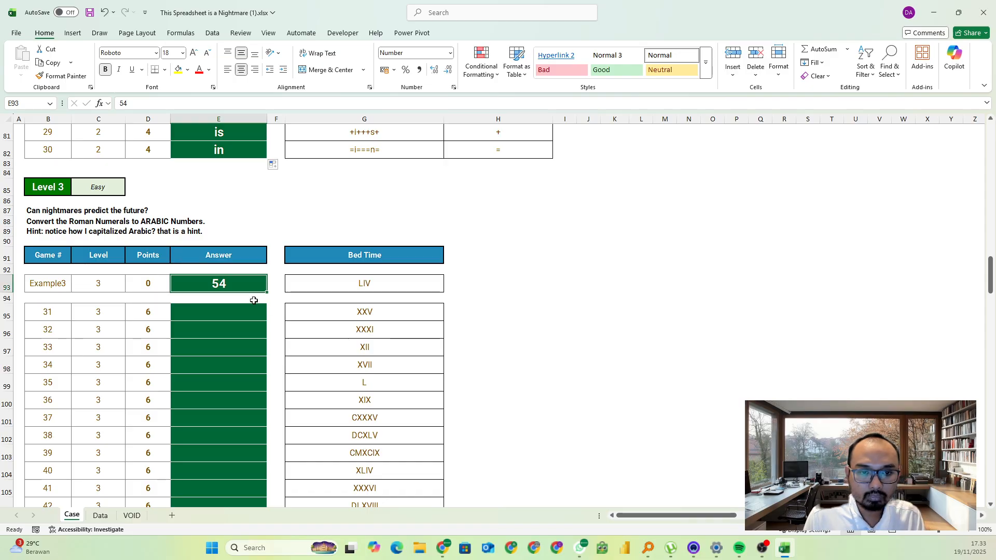
left_click(205, 310)
type("=roman(")
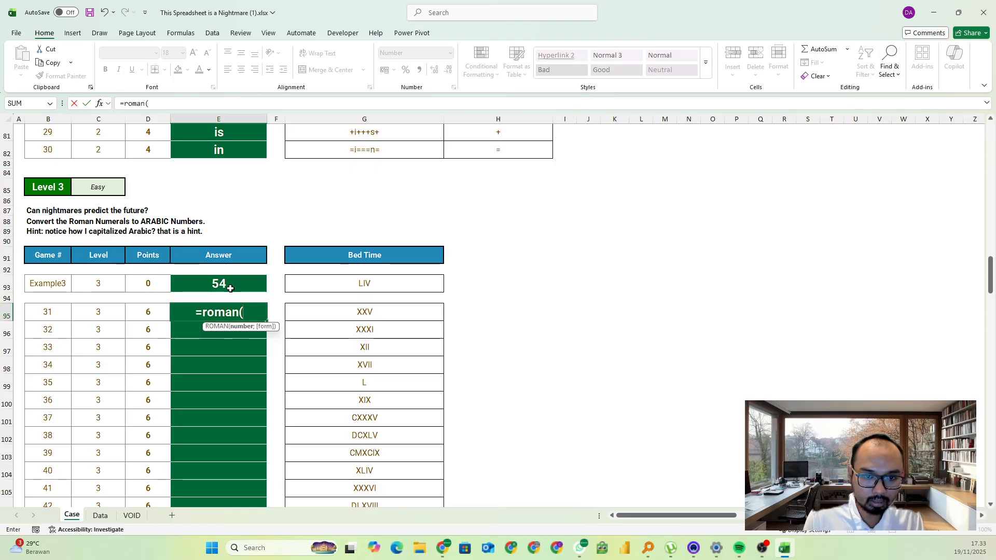
key("Escape")
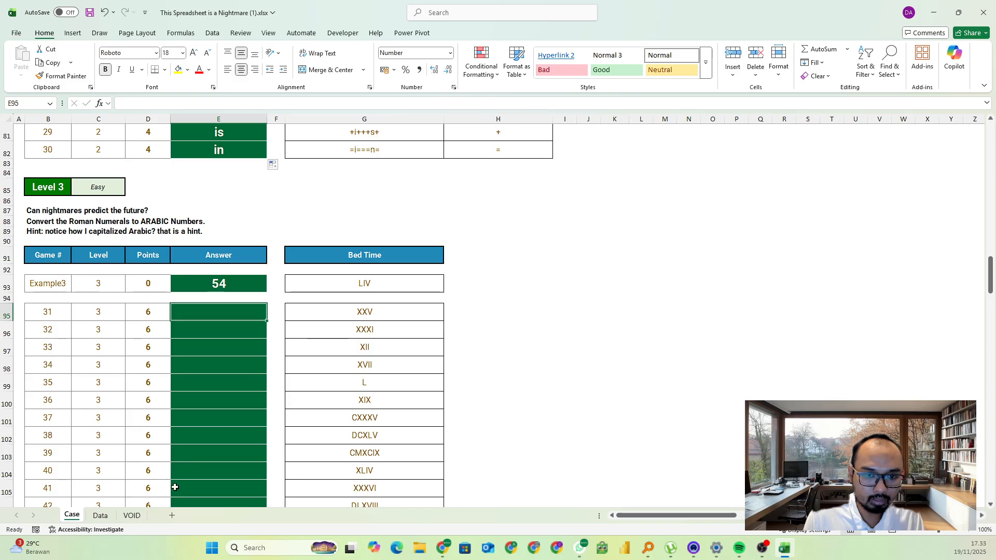
Add a new worksheet and generate the numbers 1 to 10000 down column A with =SEQUENCE(10000) in A1
left_click(172, 515)
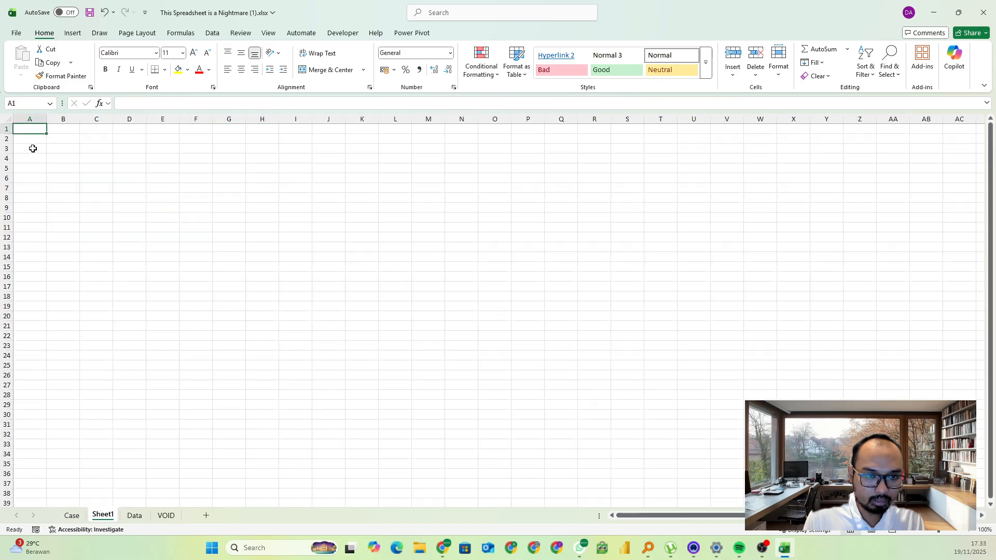
type("=")
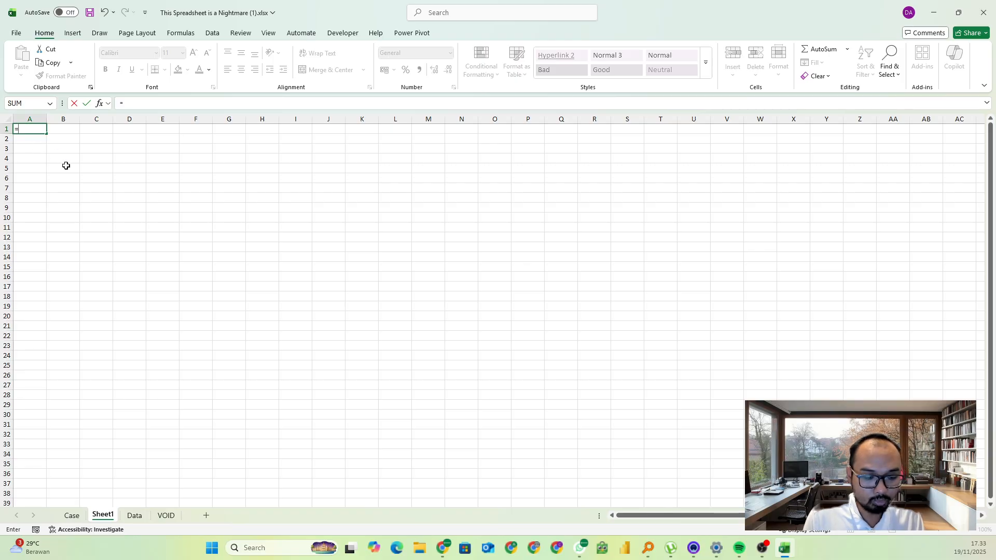
type("se")
key("Down")
key("Down")
key("Down")
key("Down")
key("Tab")
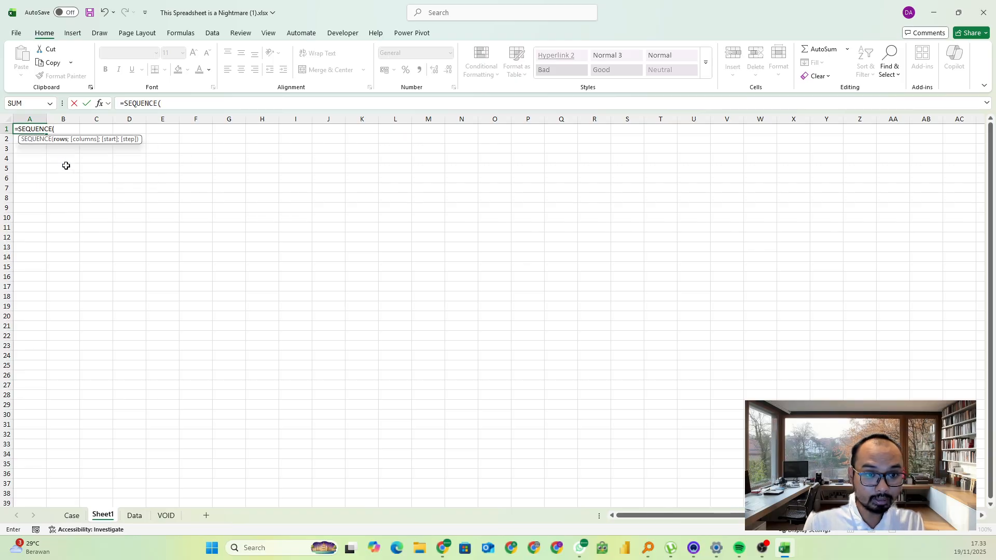
left_click(173, 105)
type("10000")
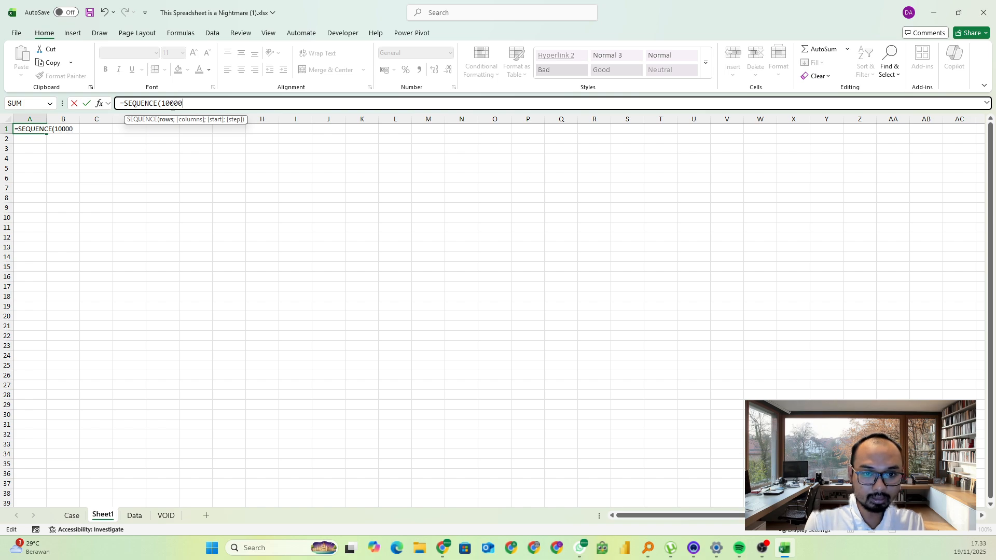
key("Return")
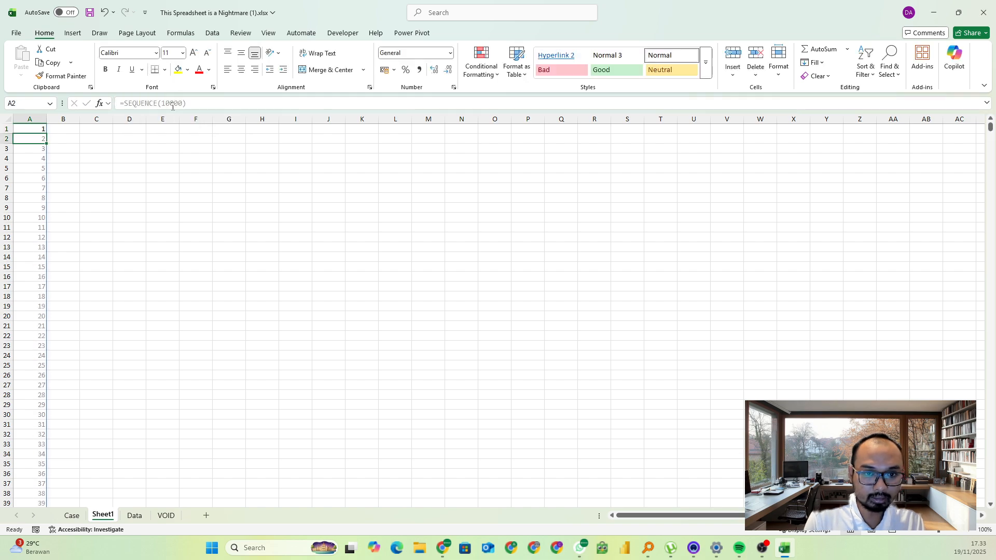
Enter =ROMAN(A1) in B1 of the new sheet and fill it down to row 10000
left_click(55, 130)
type("=")
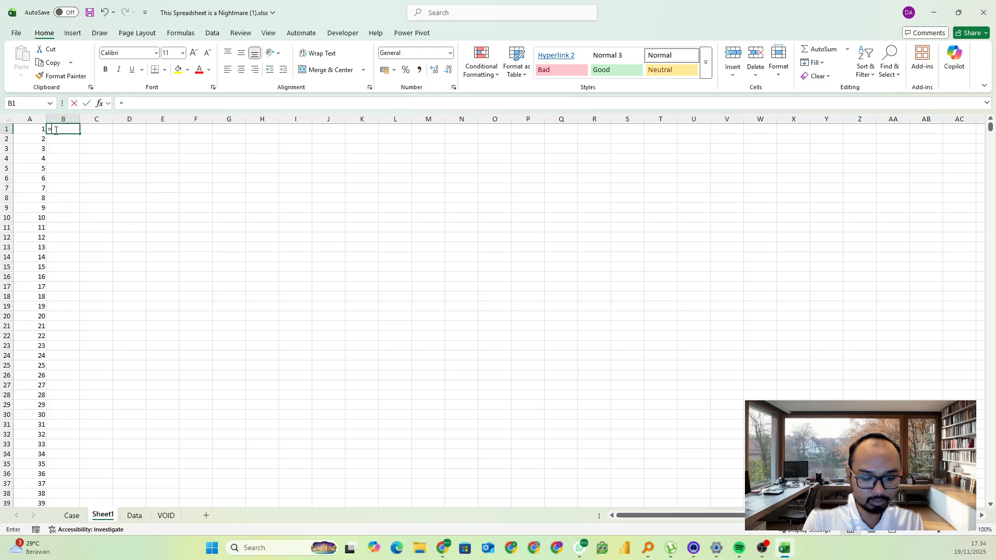
type("roma")
key("Tab")
left_click(26, 131)
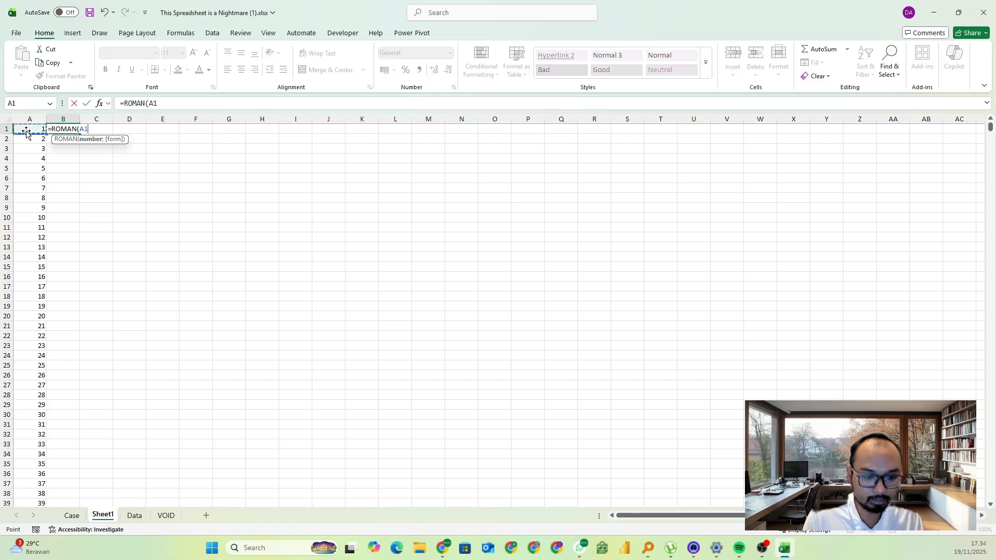
key("Return")
left_click(56, 130)
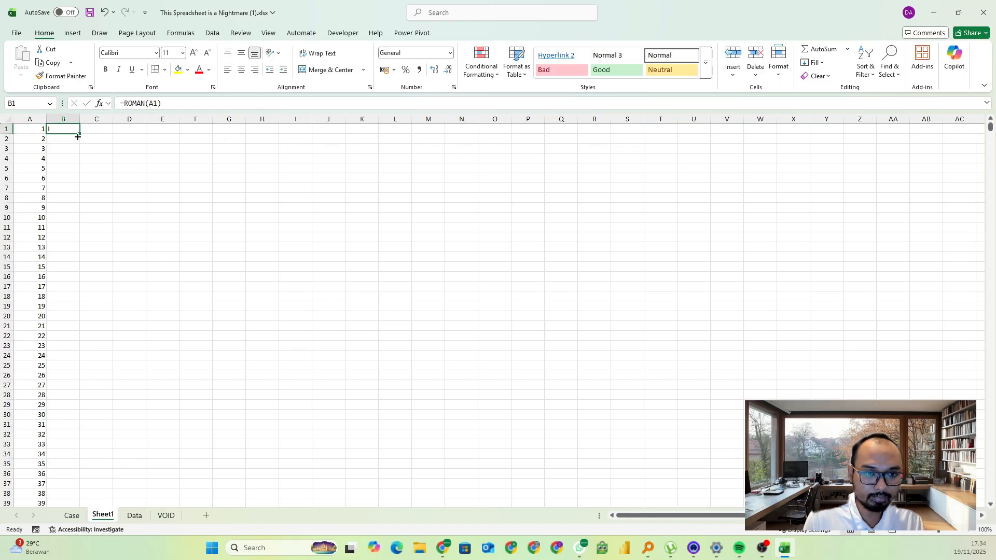
double_click(80, 135)
Replace the formulas in A1:B10000 with their values
key("shift+Left")
key("ctrl+c")
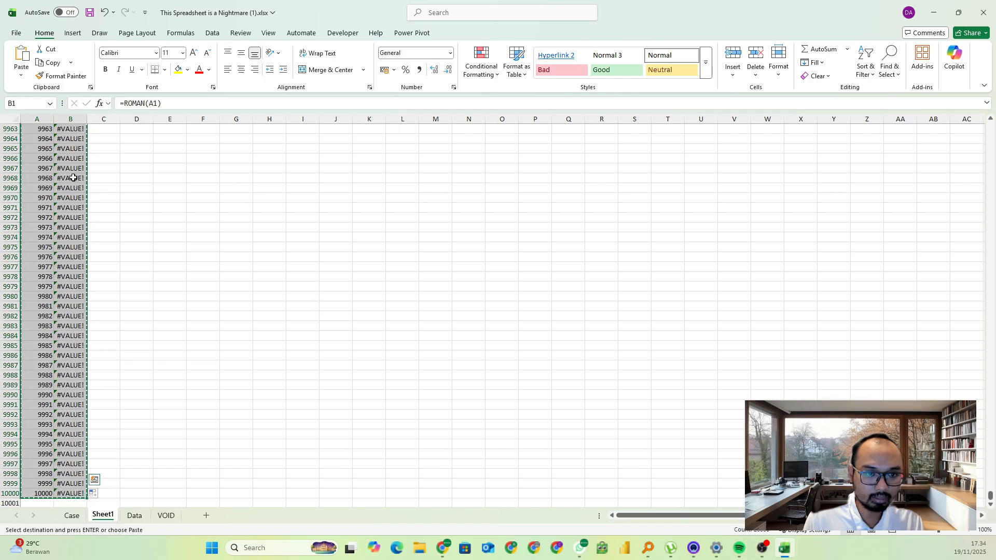
right_click(76, 180)
left_click(114, 247)
In E95 of the Case sheet, convert the Game 31 numeral with =XLOOKUP(G95;Sheet1!B:B;Sheet1!A:A)
left_click(72, 515)
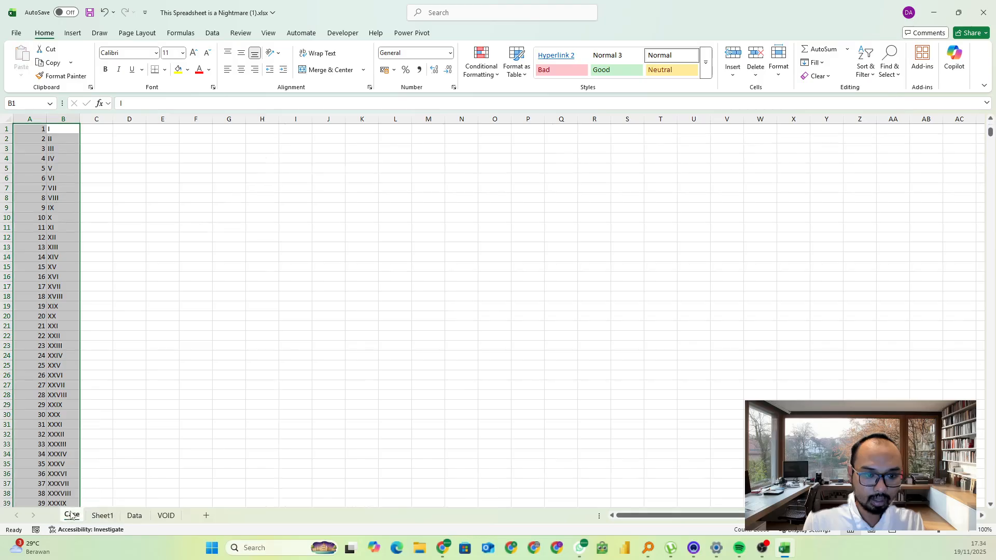
type("=xl")
key("Tab")
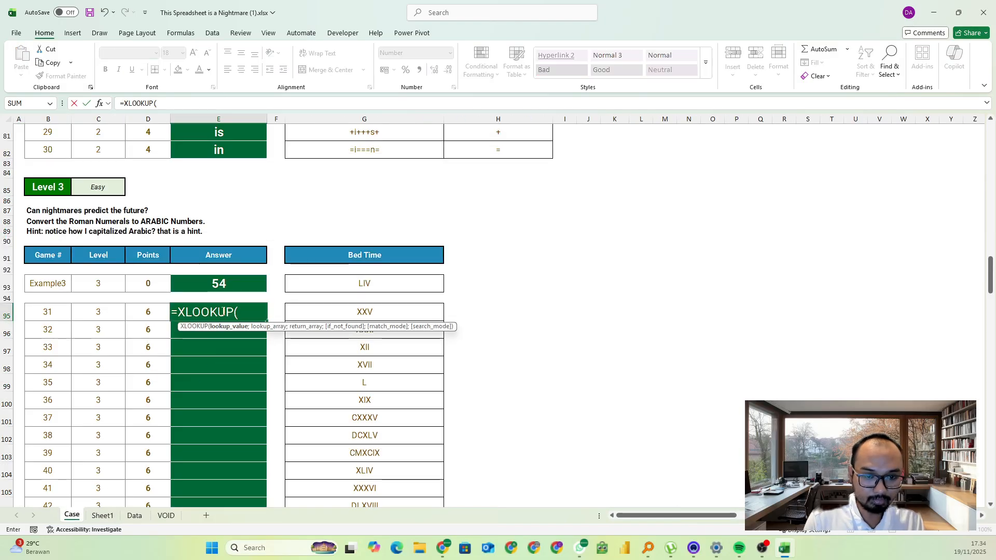
left_click(366, 316)
type(";")
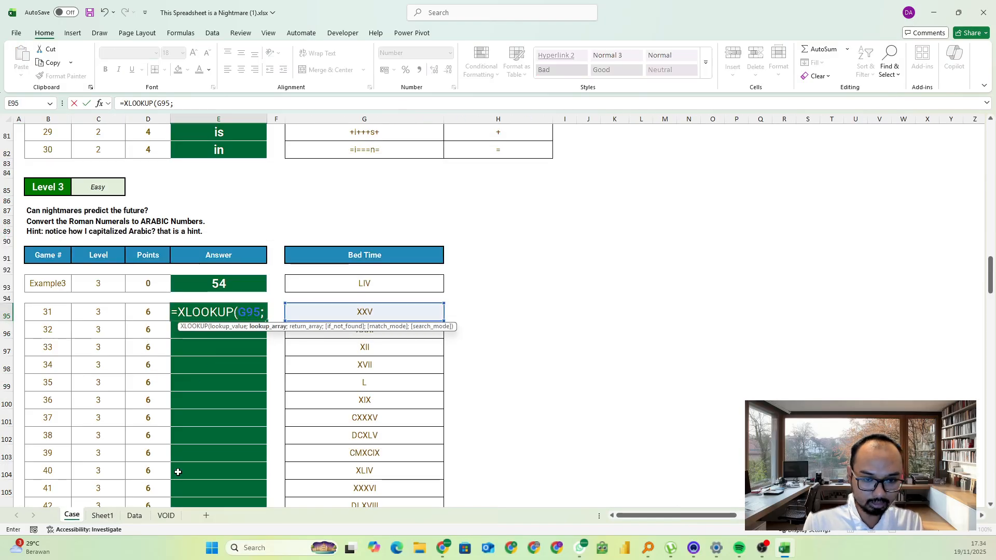
left_click(99, 516)
left_click(63, 118)
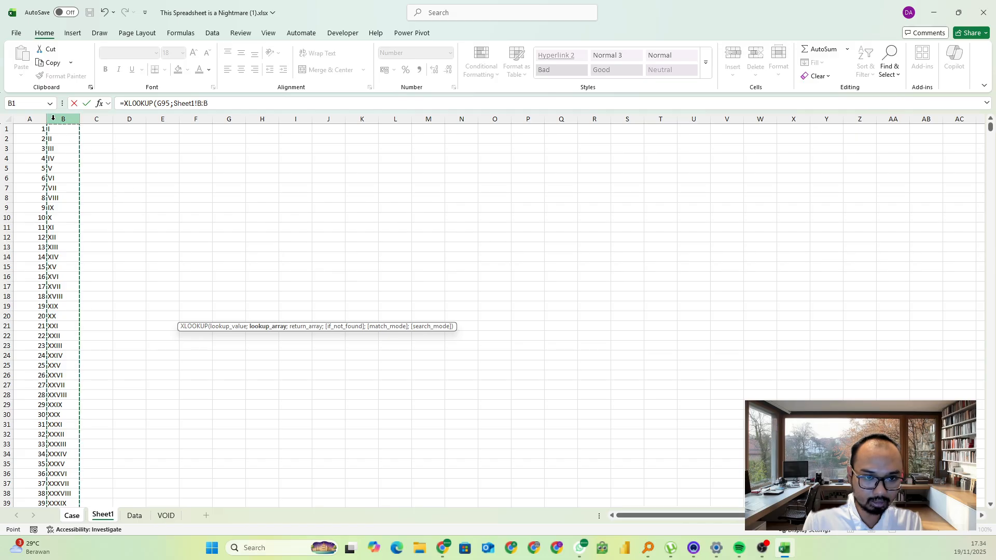
type(";")
left_click(44, 119)
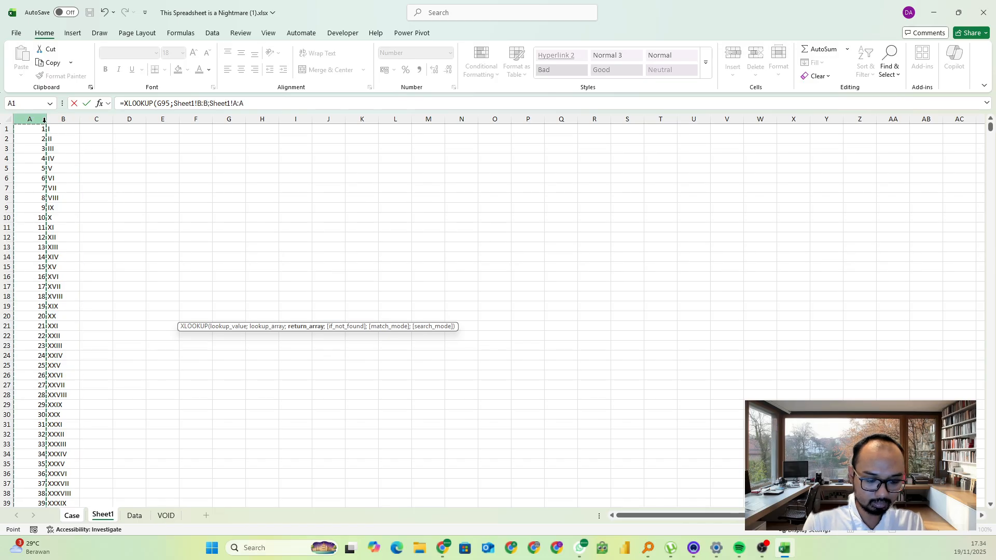
key("Return")
Fill the Game 31 XLOOKUP formula down the Level 3 answers to Game 50
left_click(234, 312)
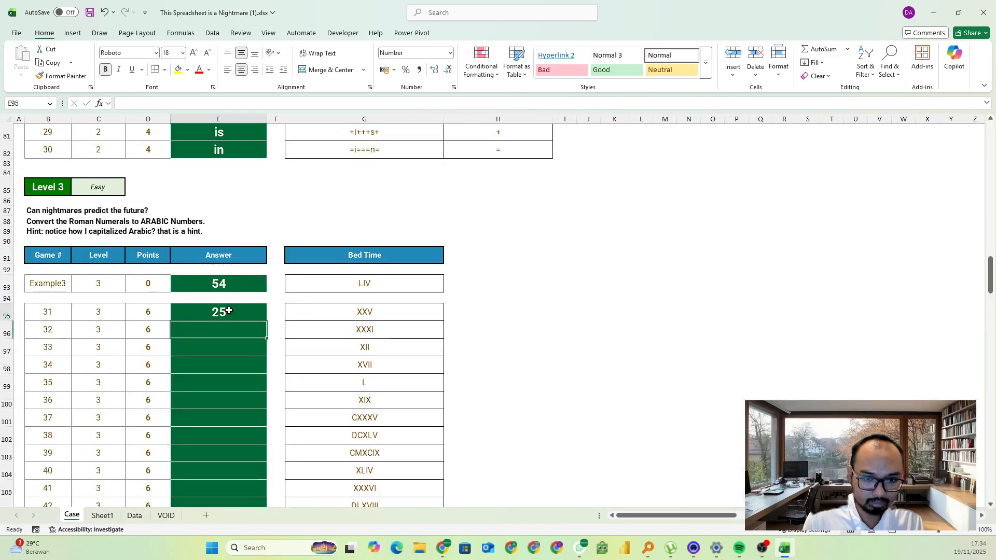
double_click(266, 321)
scroll(266, 316, "down", 2)
Copy the Level 3 answers, paste them into Games 31 to 50 on the game page, and return to the workbook in Excel
key("ctrl+c")
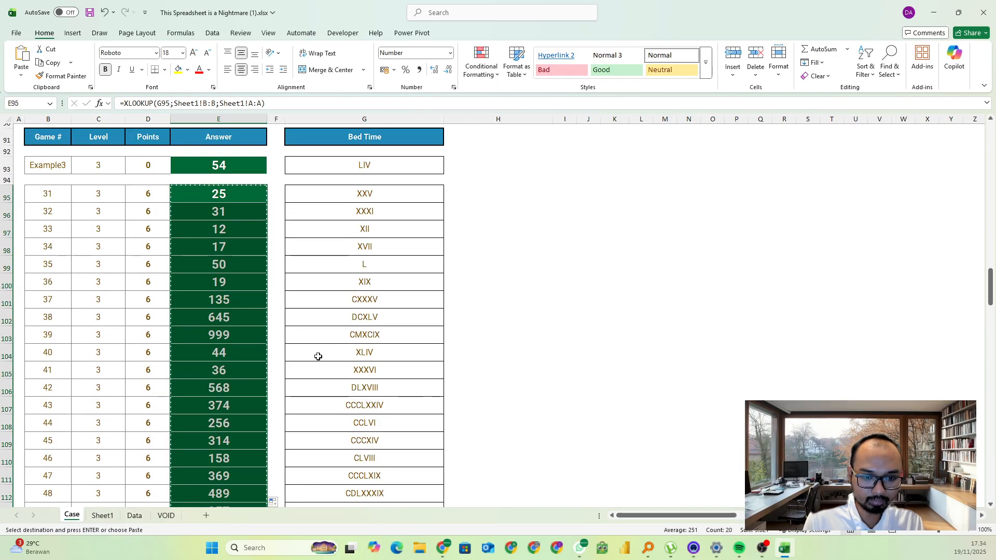
key("alt+Tab")
scroll(244, 312, "down", 4)
left_click(158, 255)
key("ctrl+v")
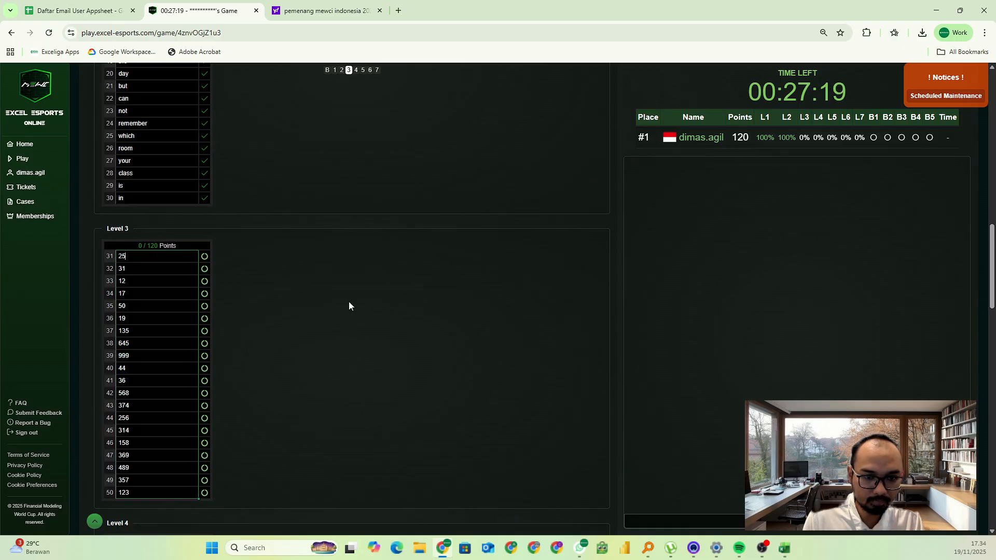
scroll(344, 288, "down", 1)
key("alt+Tab")
scroll(335, 288, "down", 5)
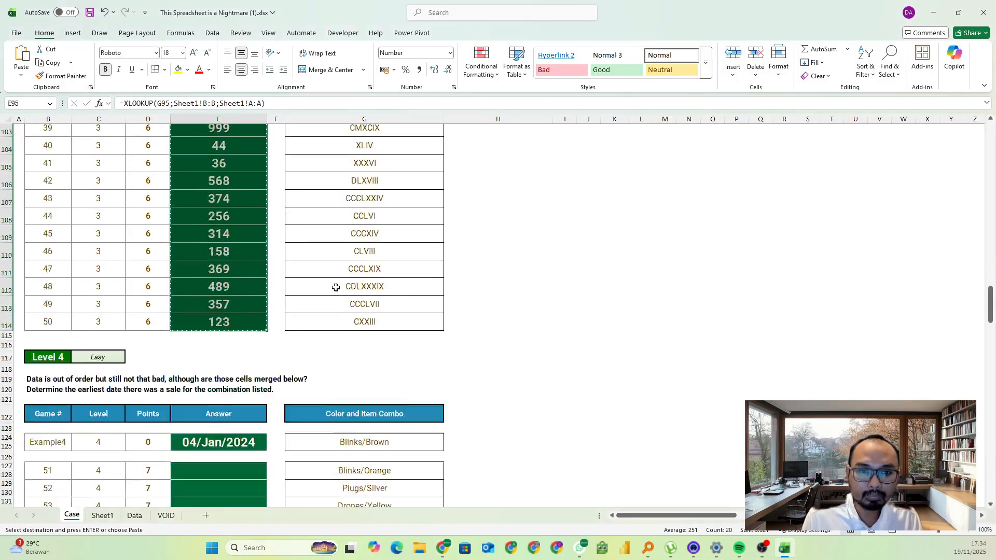
scroll(335, 287, "down", 1)
scroll(334, 288, "up", 7)
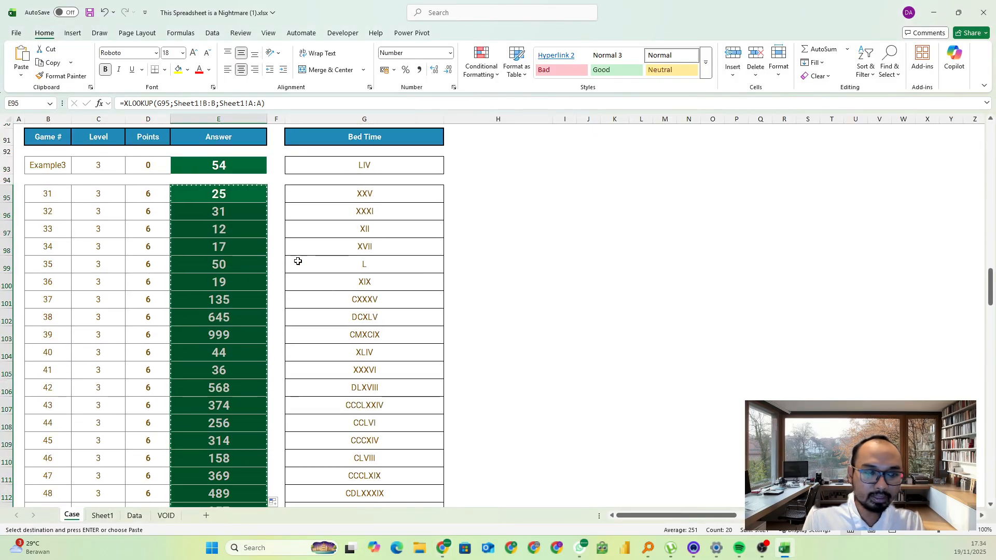
left_click(341, 280)
type("`")
scroll(228, 281, "down", 2)
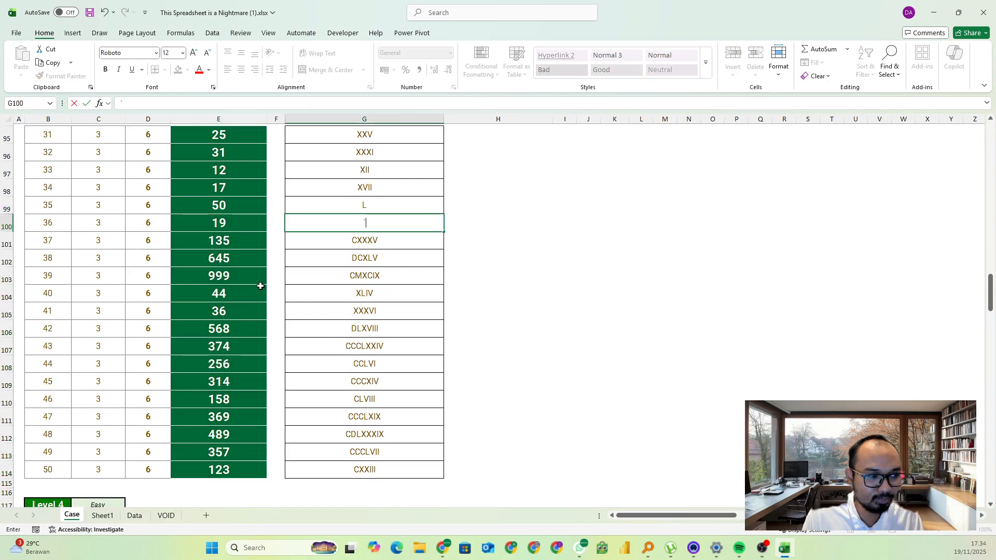
scroll(321, 262, "down", 2)
key("Escape")
scroll(337, 259, "up", 2)
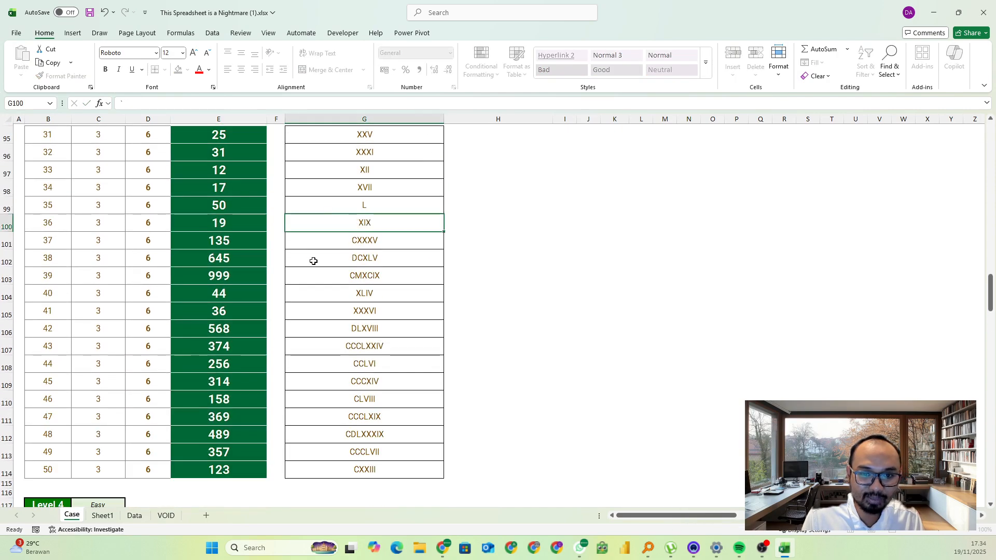
Read the Level 4 task on the Case sheet and examine the Date, Item and Color columns of the Data sheet
scroll(303, 280, "down", 1)
scroll(293, 300, "down", 6)
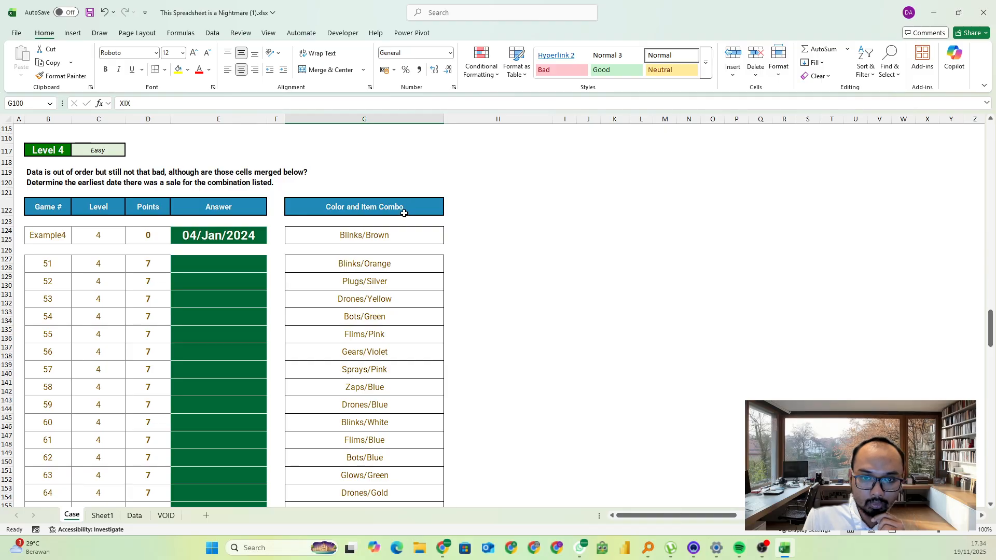
left_click(134, 515)
left_click(184, 283)
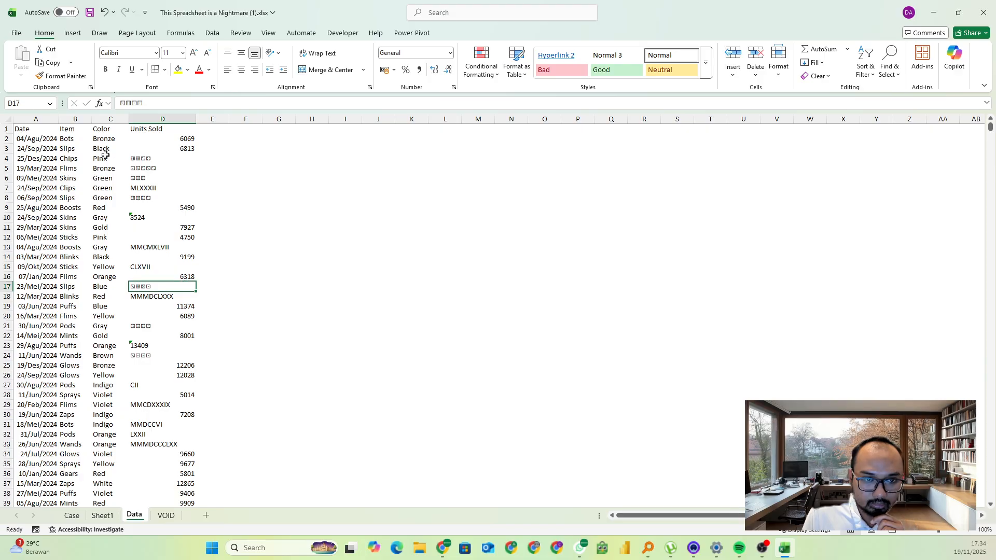
left_click(39, 119)
left_click(78, 127)
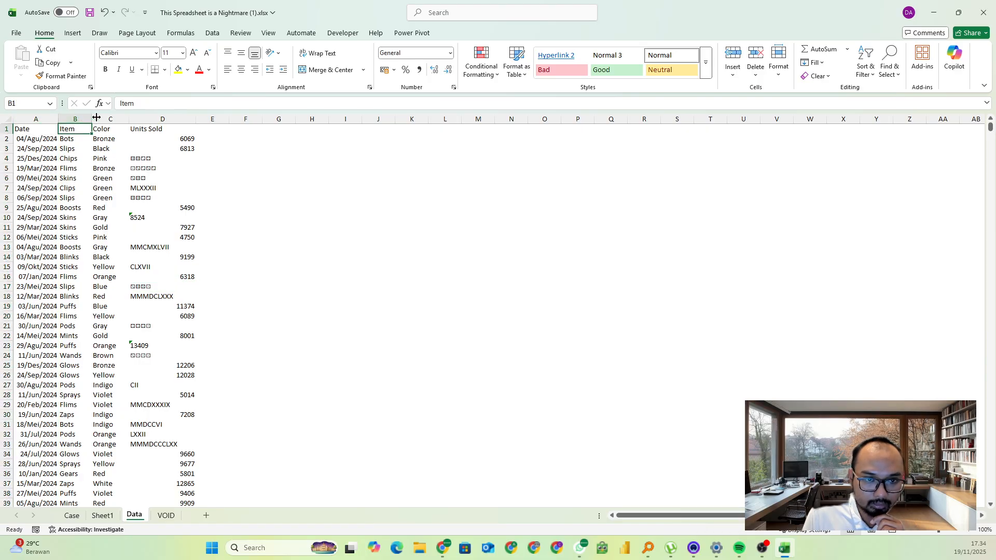
left_click(111, 119)
left_click_drag(47, 143, 39, 208)
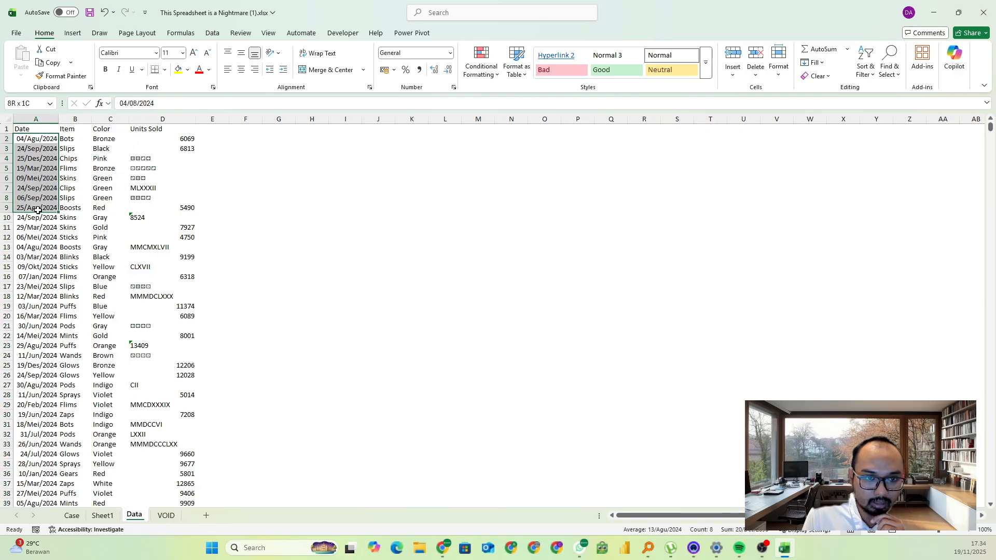
left_click(72, 515)
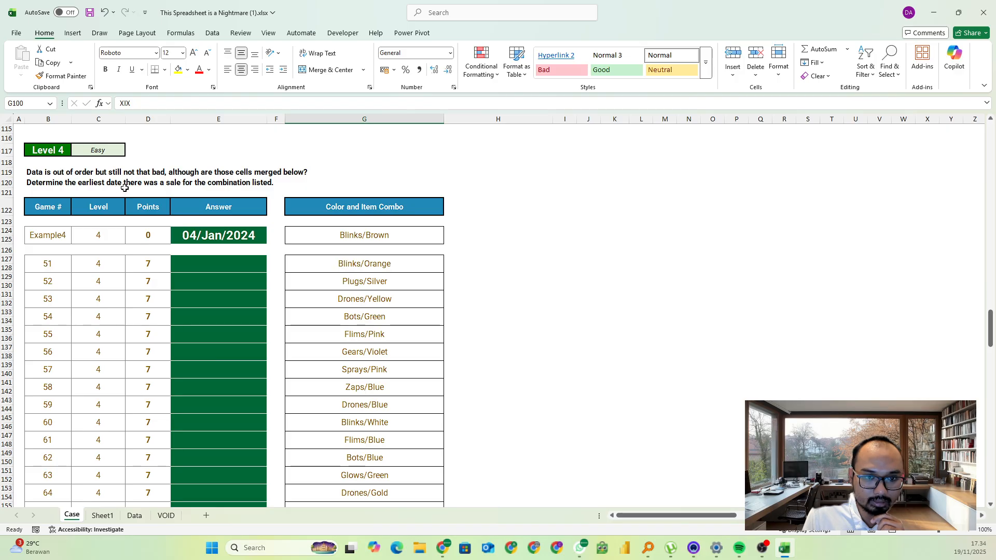
Start a MINIFS formula in the Game 51 answer cell E127, using the Data sheet's date column A:A as the minimum range
left_click(223, 265)
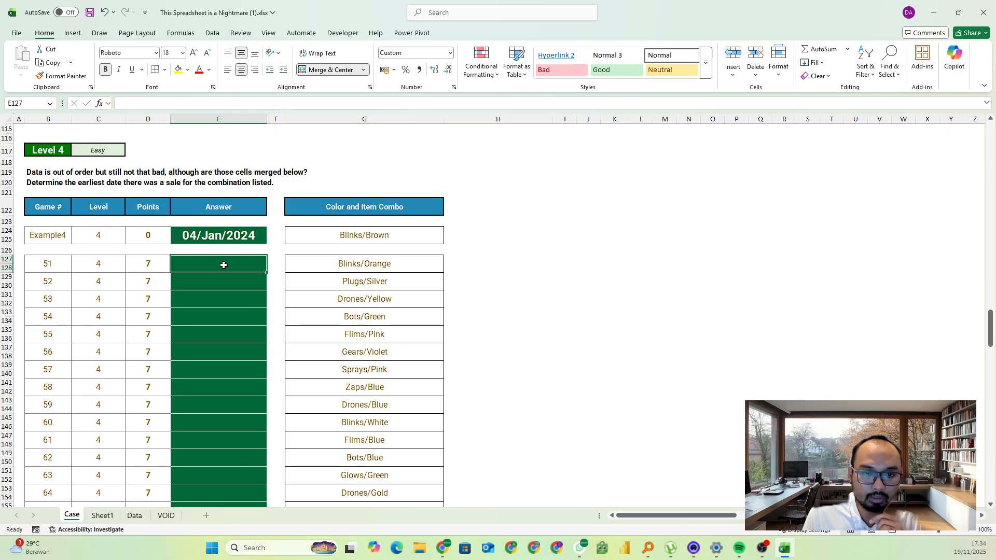
type("=min")
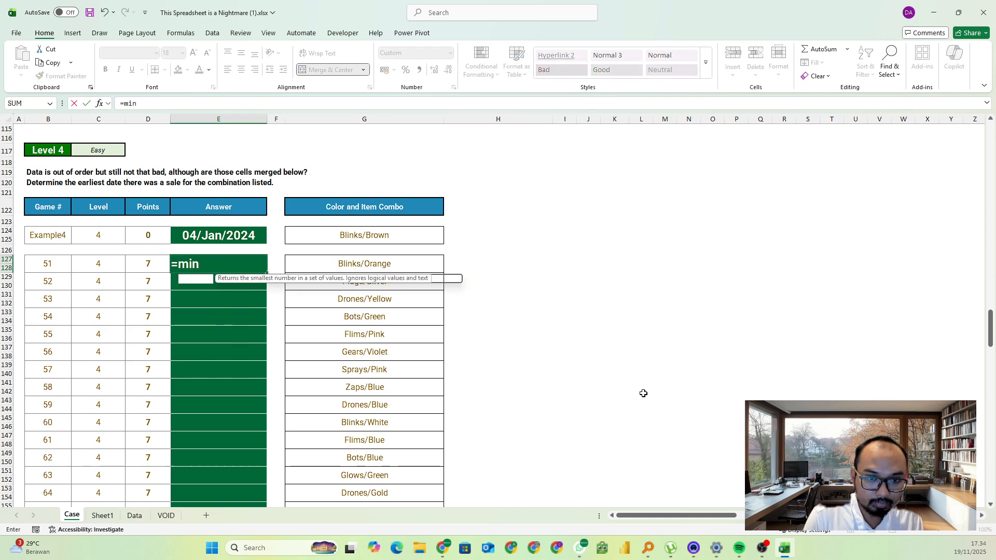
type("ifs(")
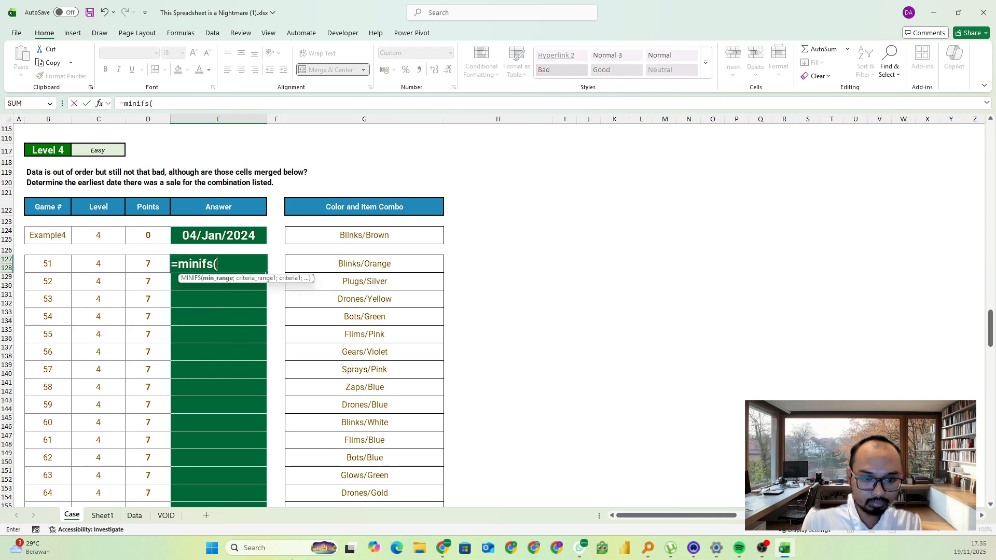
left_click(134, 515)
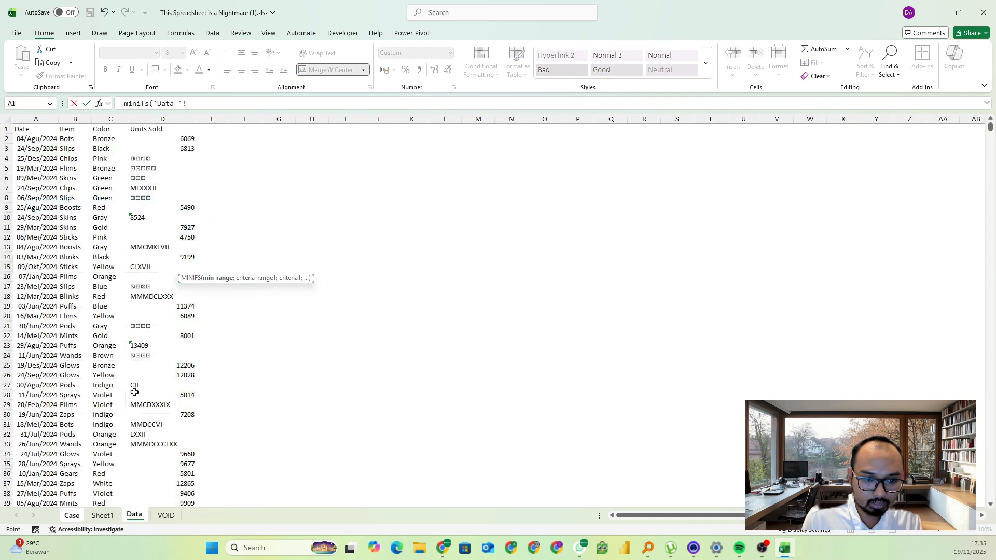
left_click(35, 119)
left_click(166, 104)
left_click(165, 121)
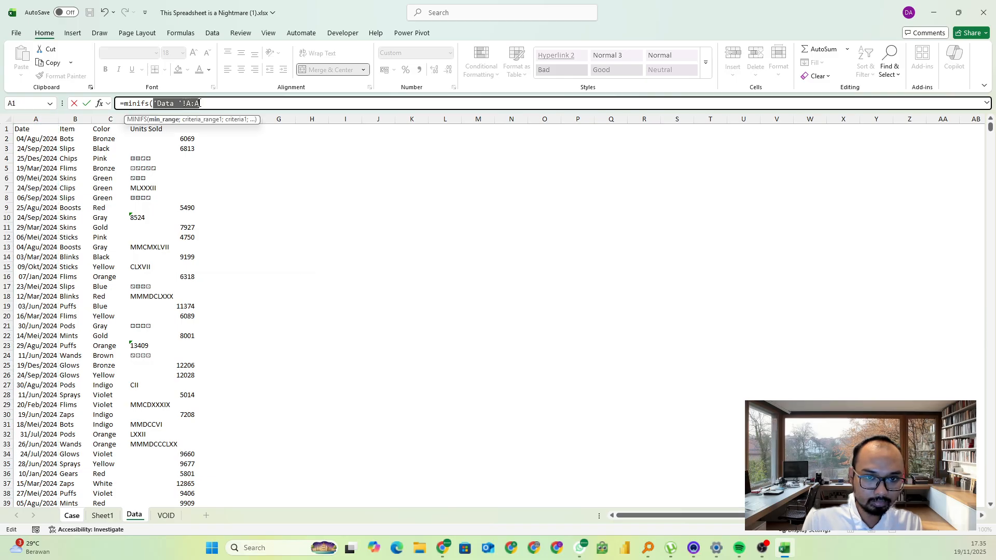
left_click(203, 103)
type(";")
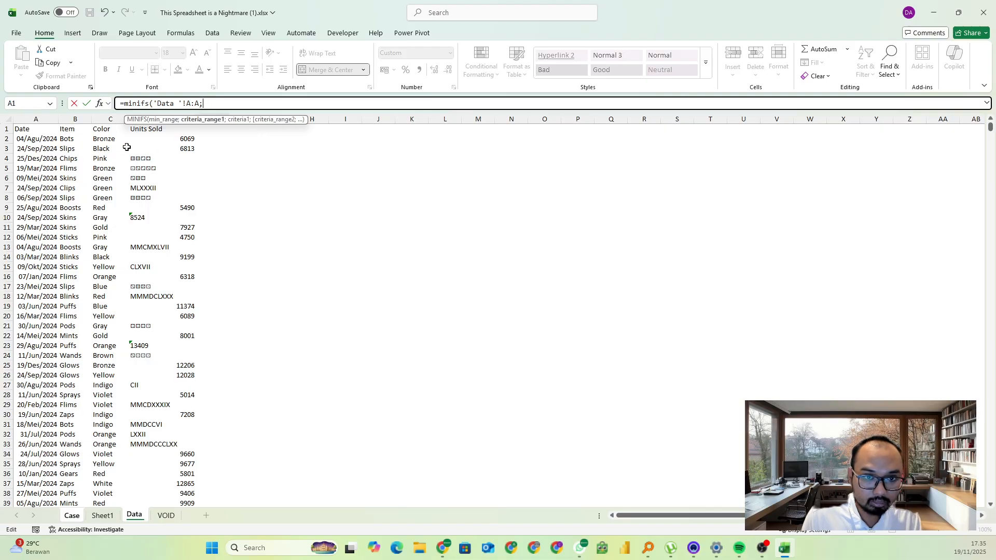
Add the Data sheet's Item column B:B and Color column C:C as criteria ranges with empty criteria, and enter the formula
left_click(83, 120)
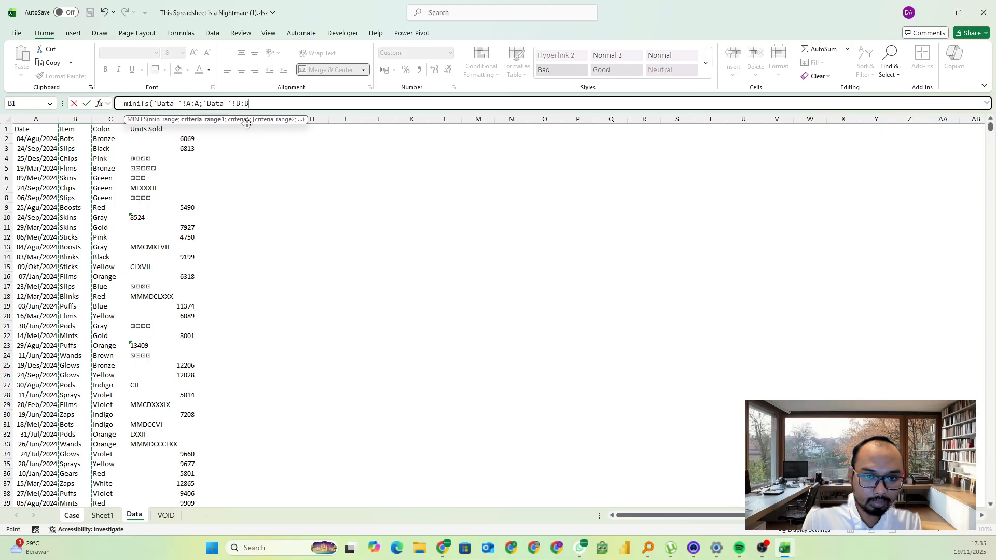
type(";;")
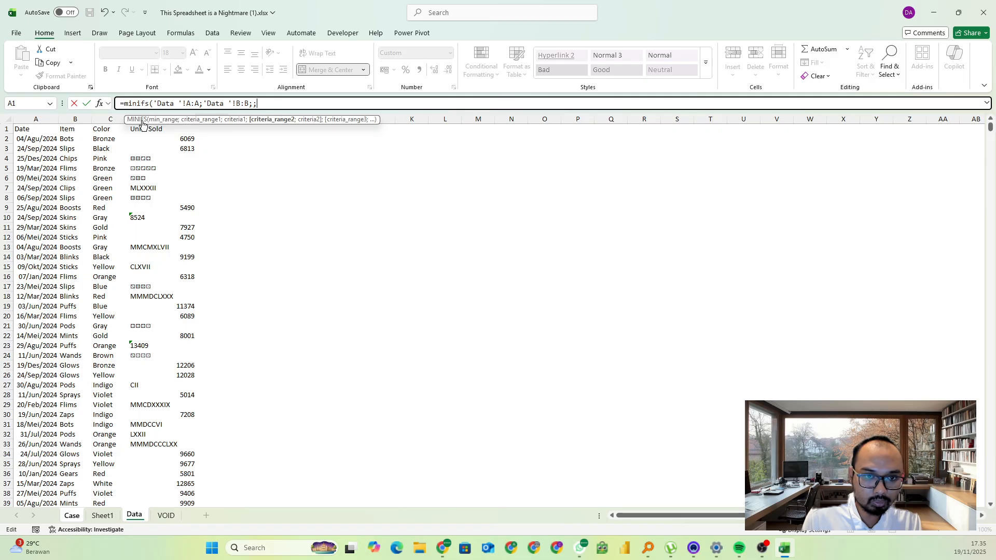
left_click(110, 120)
type(";")
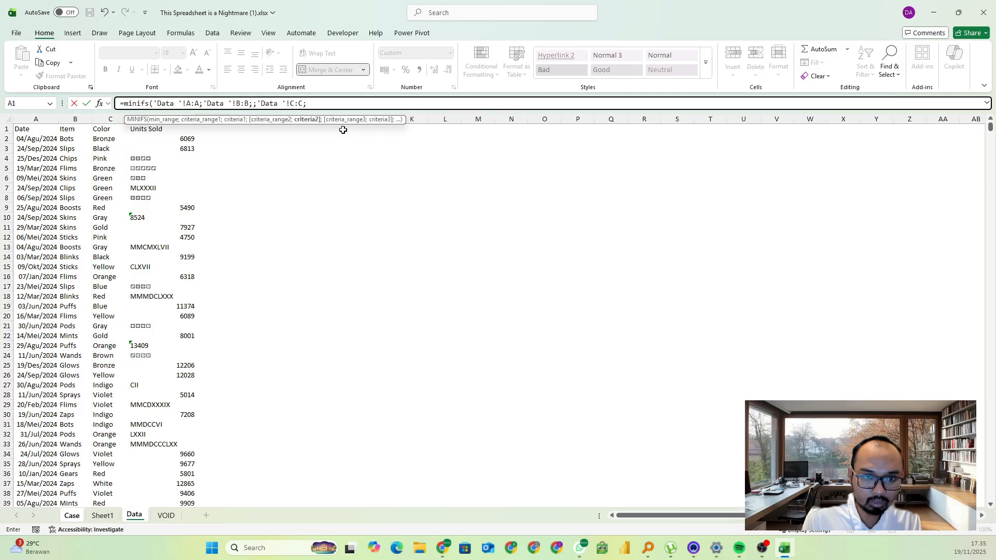
type(")")
key("Return")
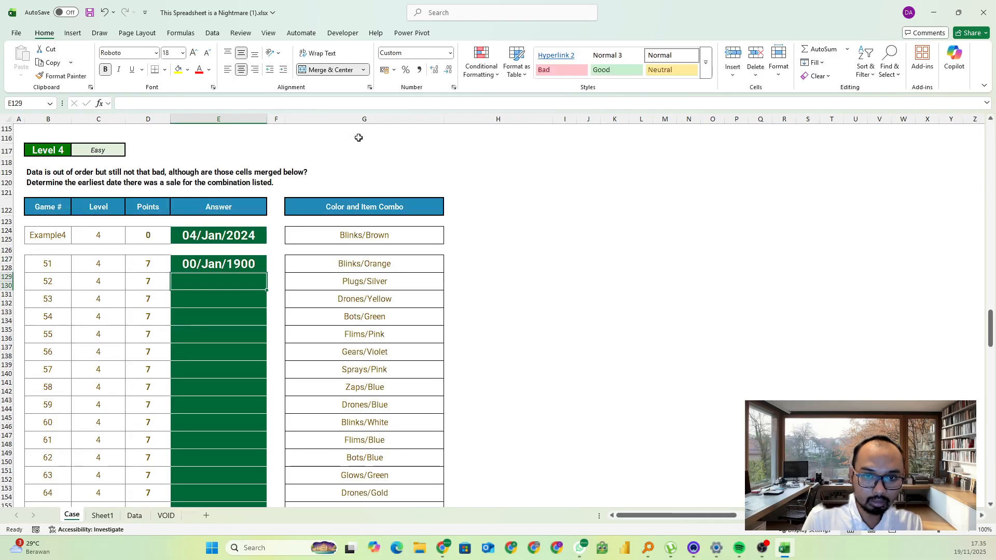
Insert TEXTBEFORE(G127;"/") as the Item criterion in the E127 MINIFS formula
left_click(237, 104)
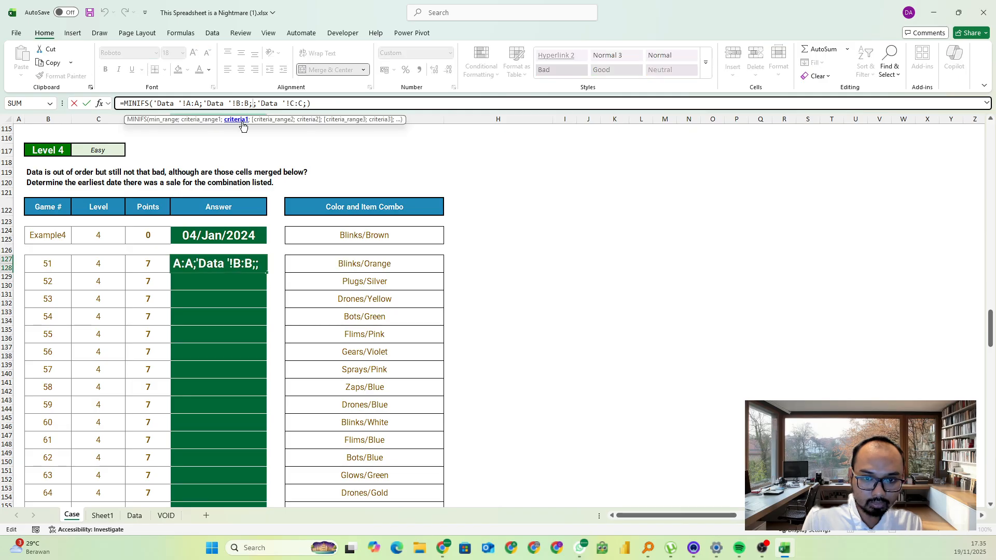
type("te")
key("Down")
key("Down")
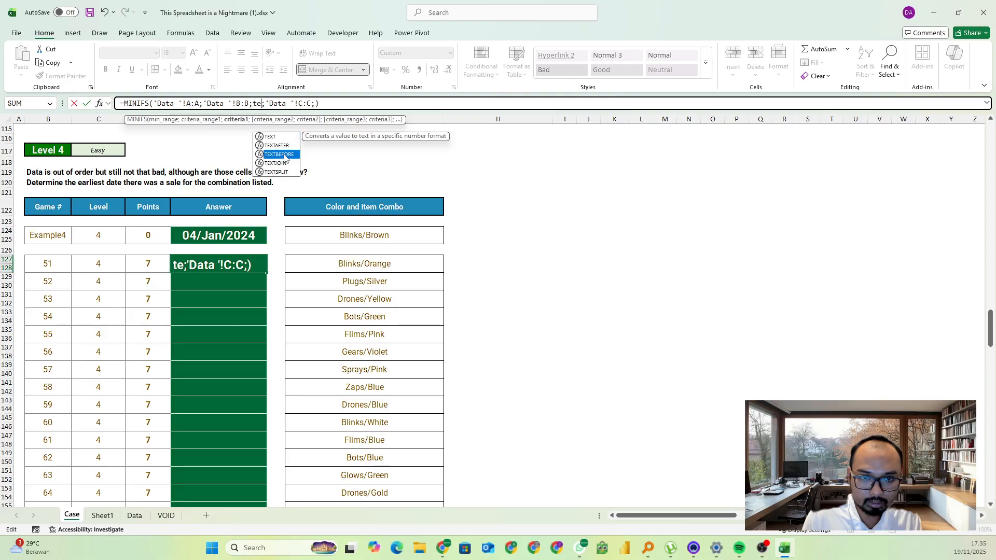
key("Tab")
left_click(340, 267)
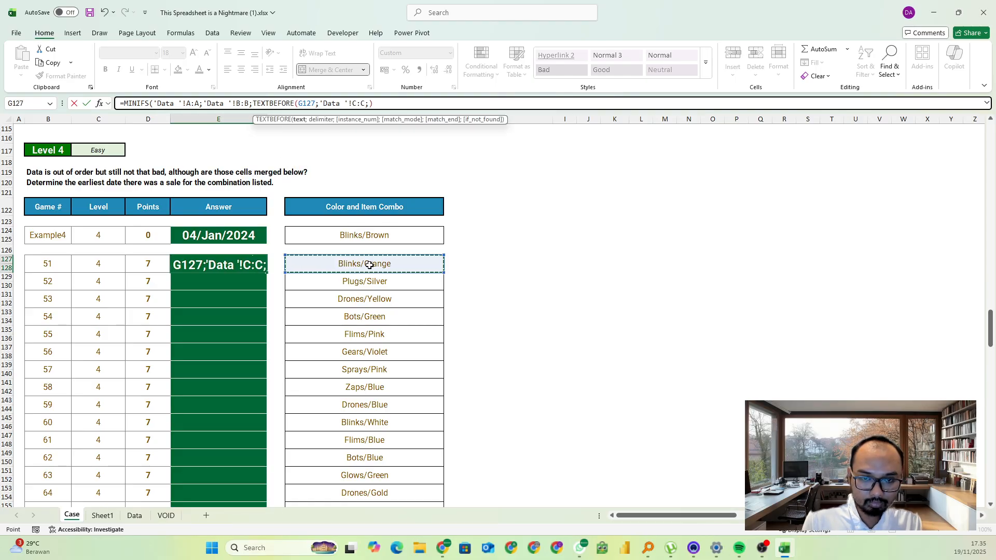
type(";\";\"")
type("/\"")
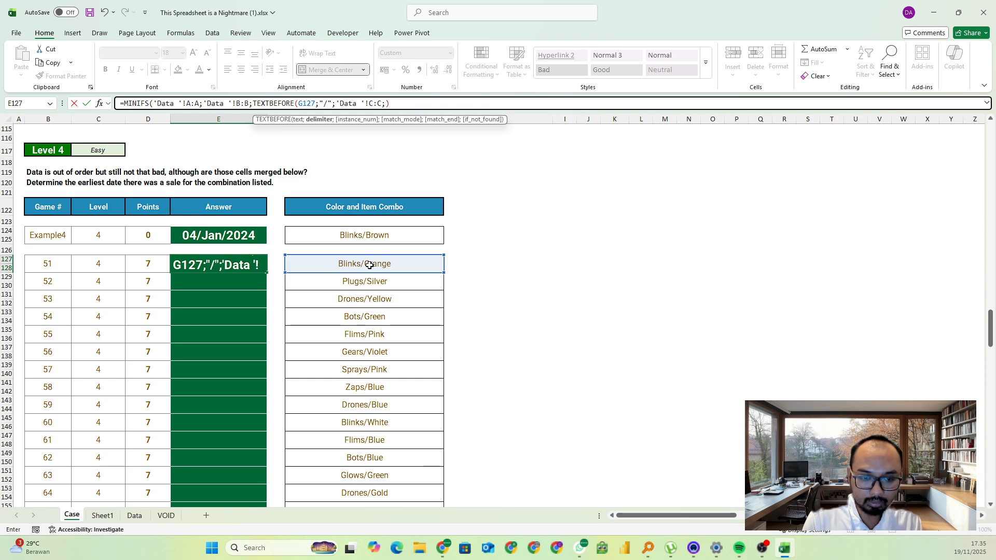
type(")")
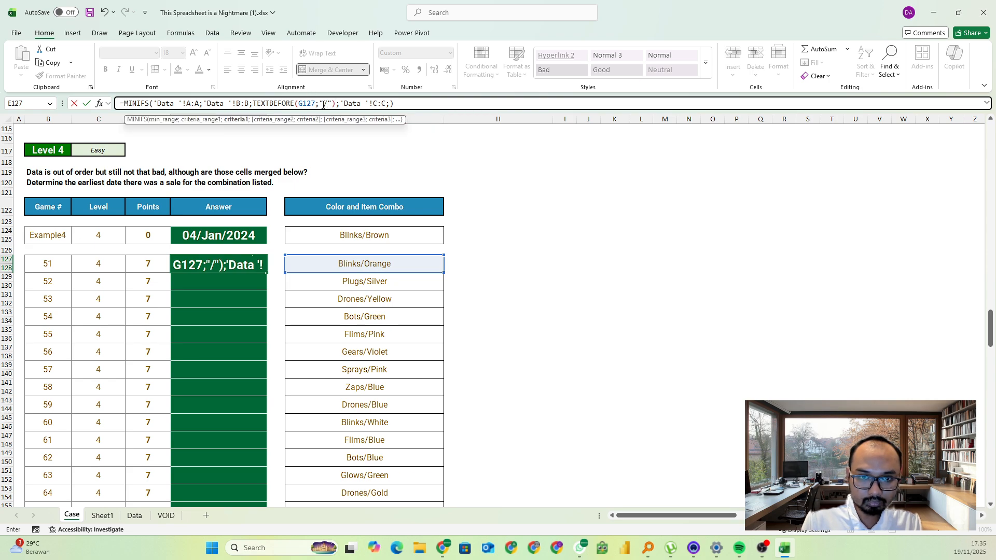
Set the Color criterion of the E127 formula to TEXTAFTER(G127;"/") by adapting a copy of the TEXTBEFORE part, and enter it
left_click(319, 120)
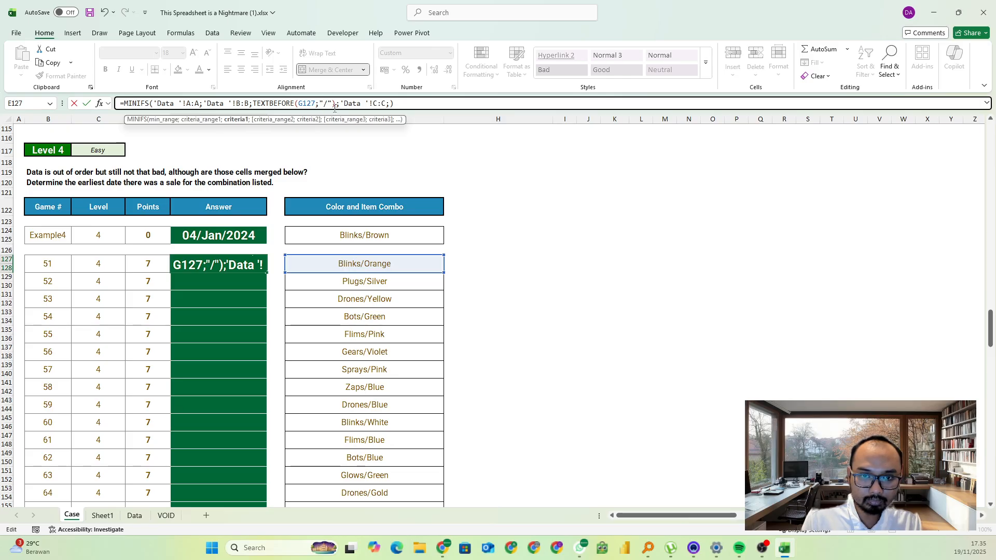
left_click(243, 120)
key("ctrl+c")
left_click(389, 103)
key("ctrl+v")
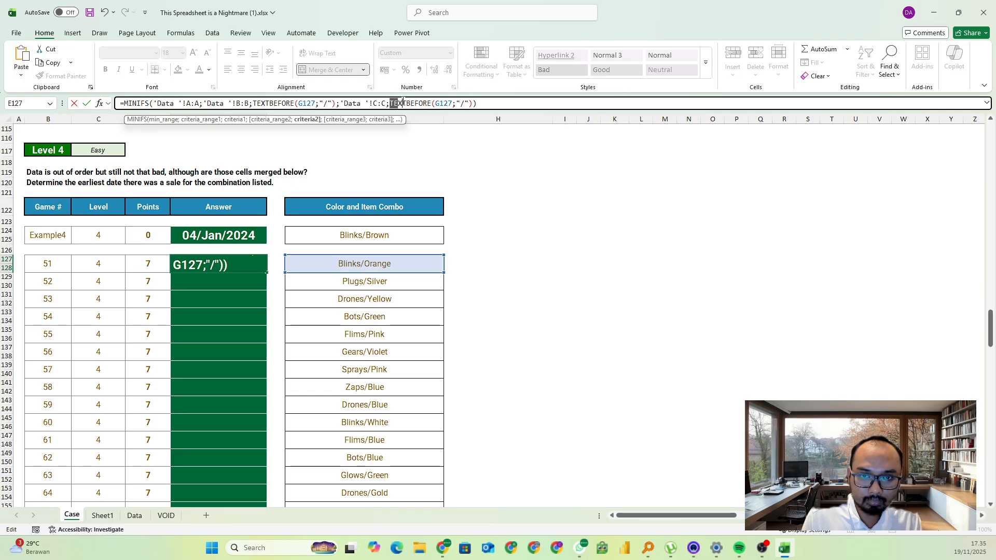
left_click_drag(403, 103, 432, 103)
type("te")
double_click(420, 145)
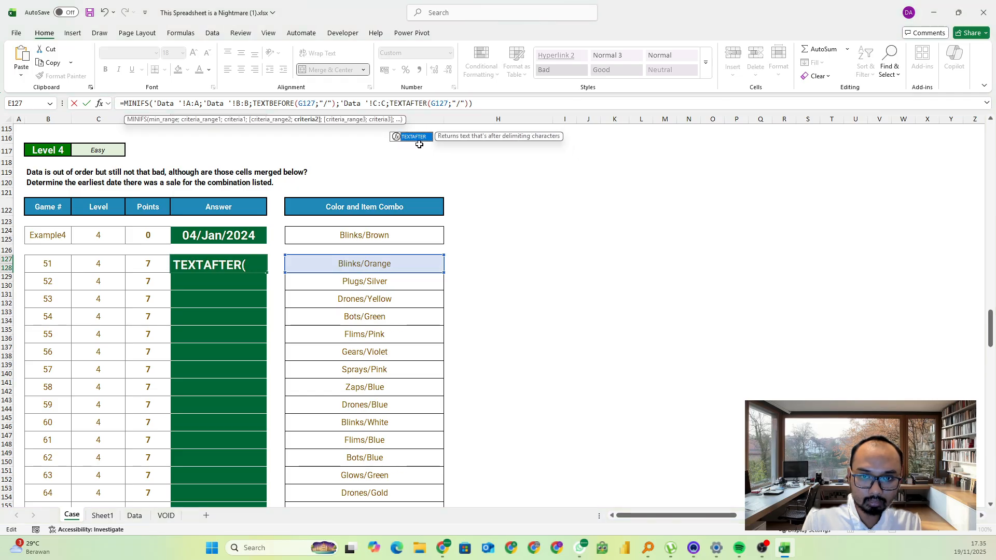
key("Return")
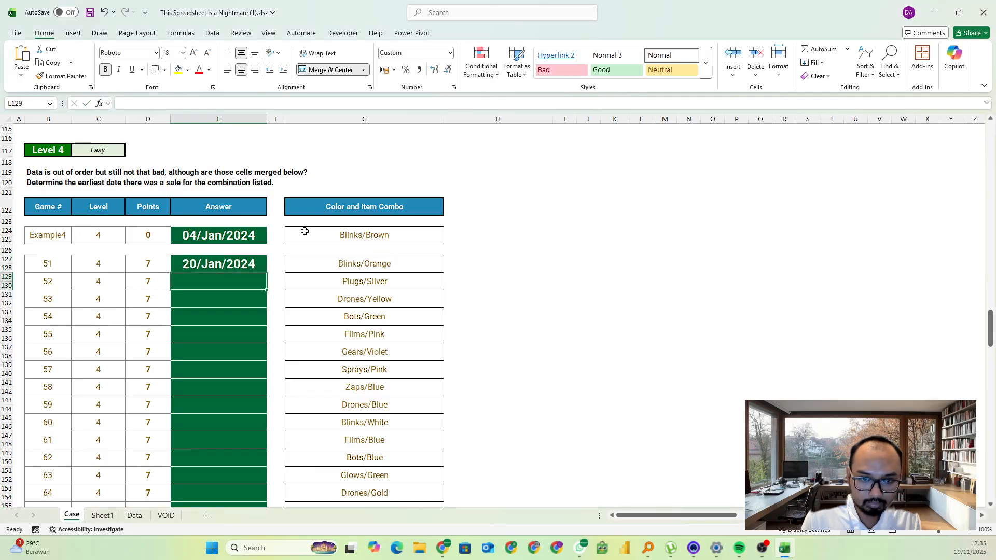
Fill the E127 MINIFS formula down the Level 4 answers to Game 70
left_click(249, 261)
left_click(271, 269)
left_click(258, 267)
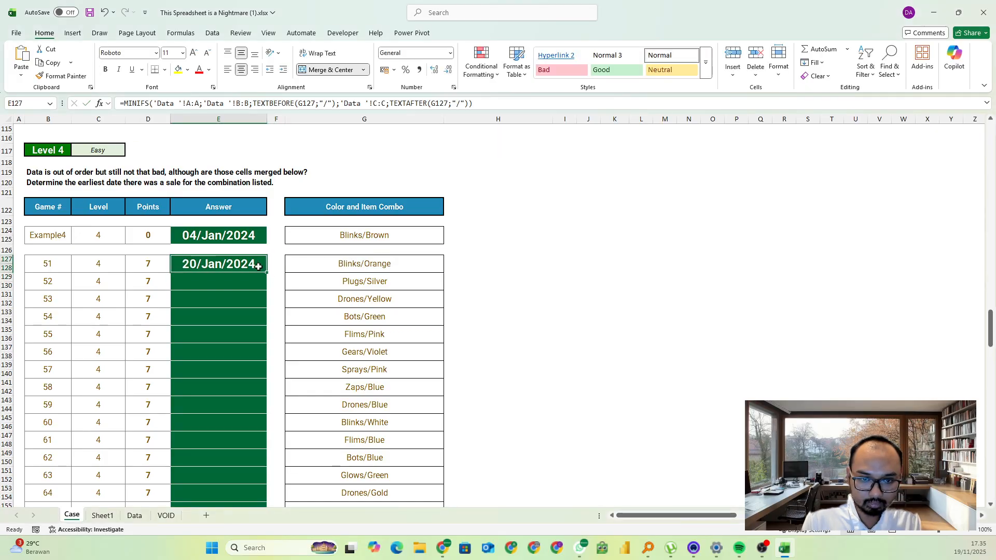
double_click(266, 272)
scroll(211, 302, "down", 3)
scroll(211, 302, "down", 3)
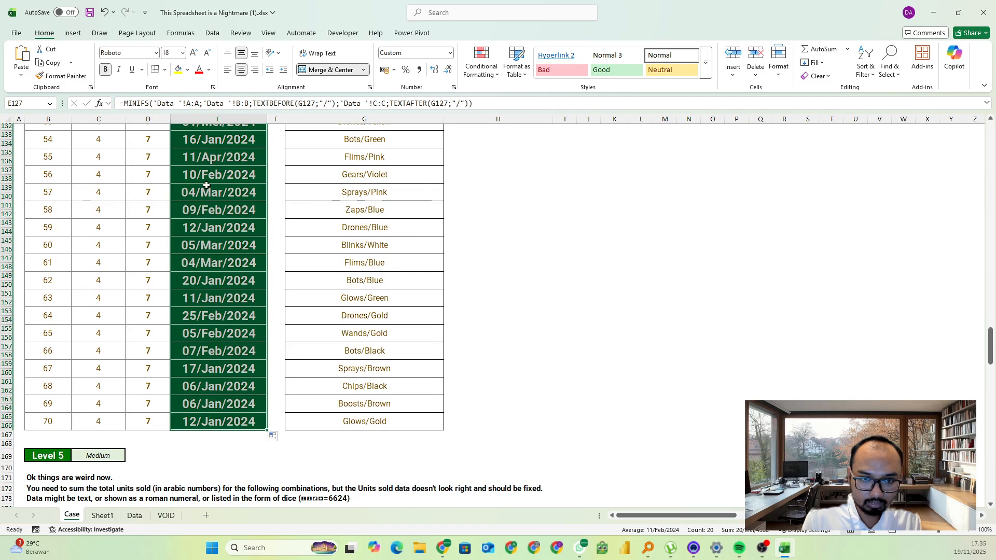
scroll(269, 434, "up", 3)
Copy the Level 4 answers for Games 51 to 70 and paste them into the game page's Level 4 answers starting at Game 51
key("ctrl+c")
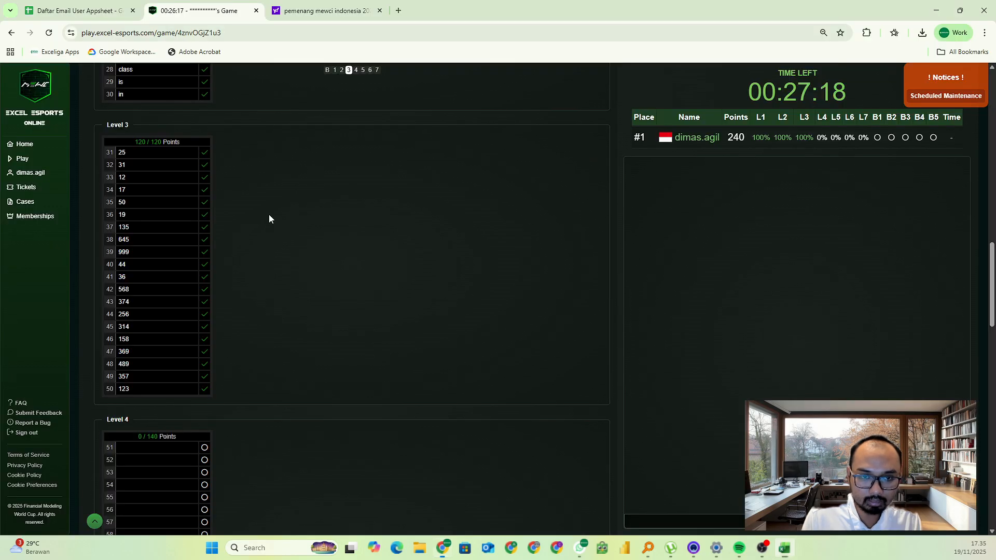
key("alt+Tab")
scroll(198, 220, "down", 4)
left_click(145, 240)
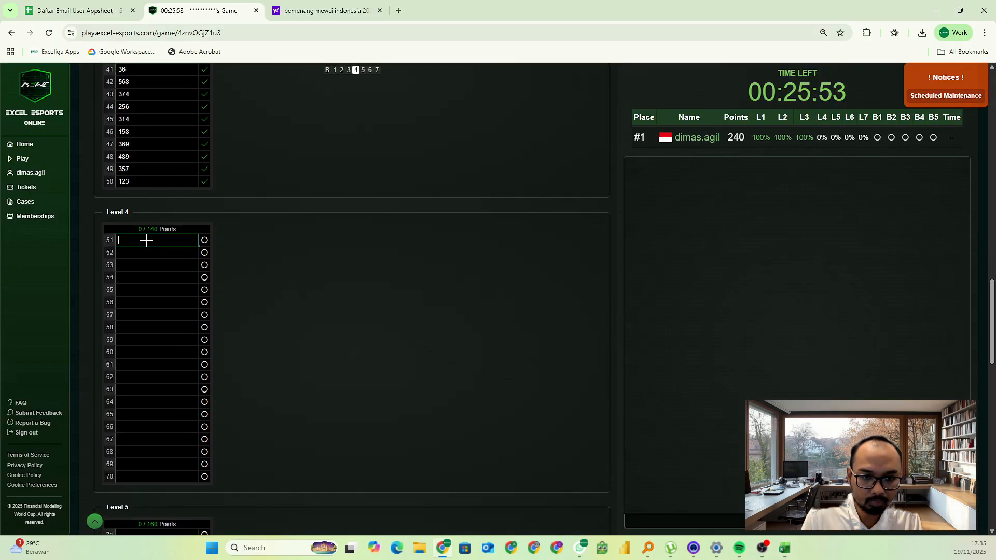
key("ctrl+v")
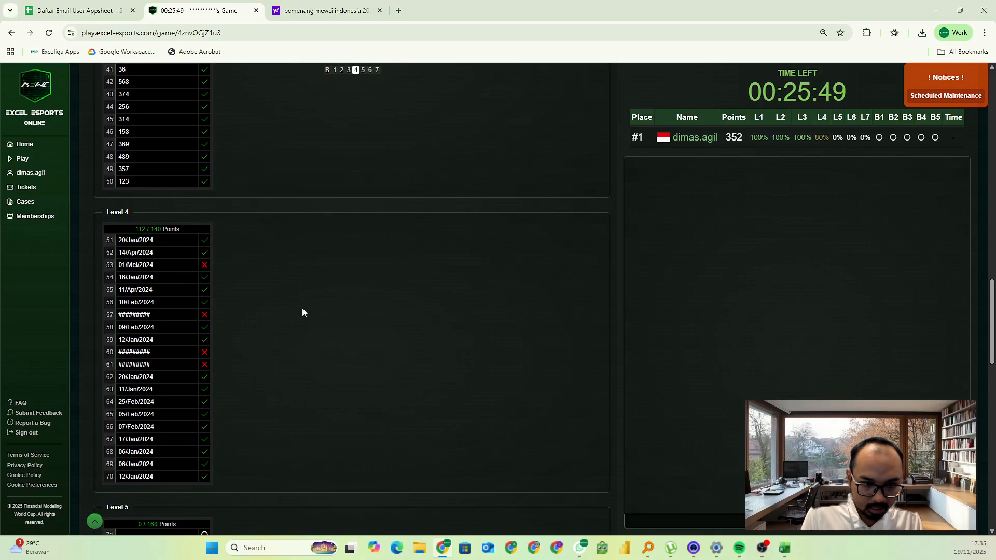
Correct the Game 53 answer on the game page to 01/May/2024
key("alt+Tab")
key("alt+Tab")
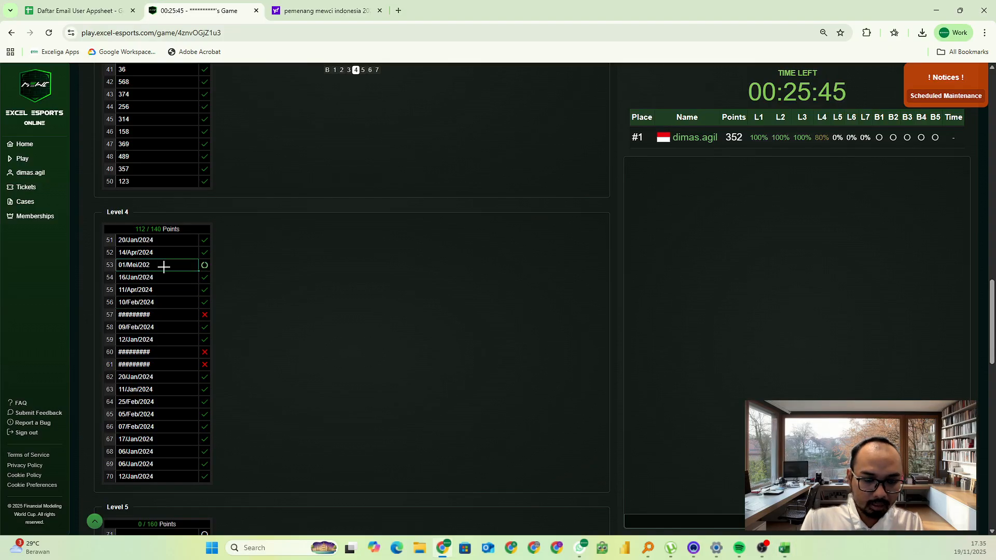
key("BackSpace")
type("y")
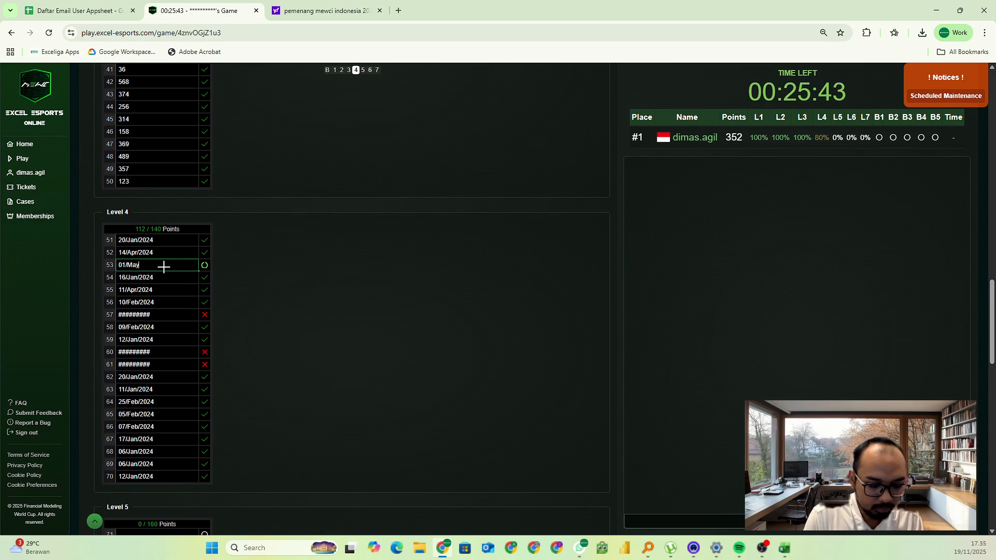
type("/2024")
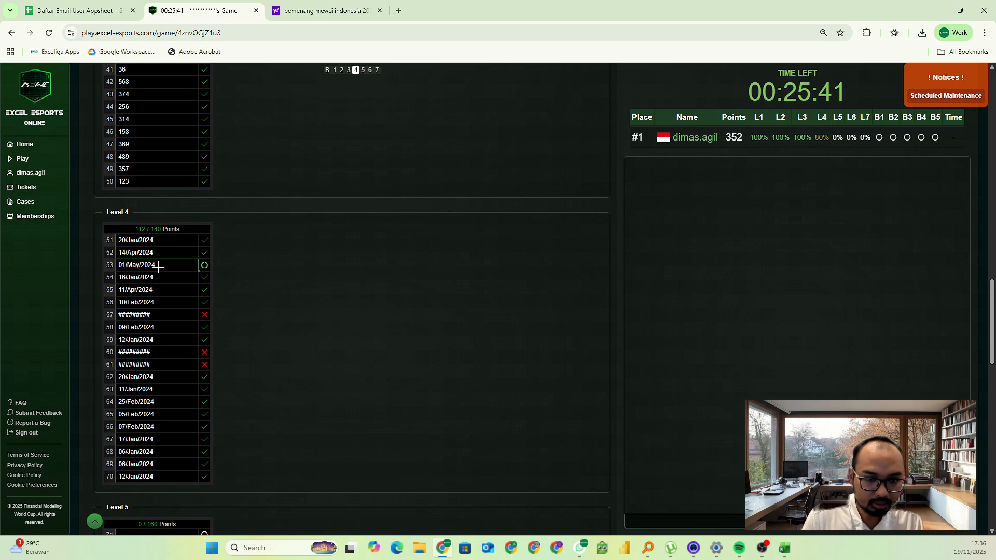
key("Return")
Look up the Game 57 date in the workbook and replace the game page's hash-mark answer with 04/Mar/2024
left_click(160, 318)
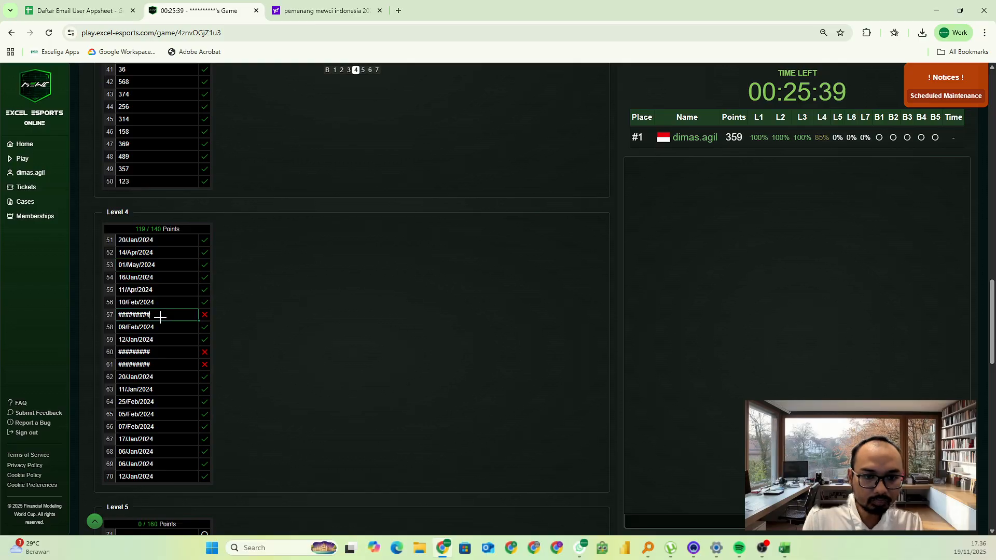
key("alt+Tab")
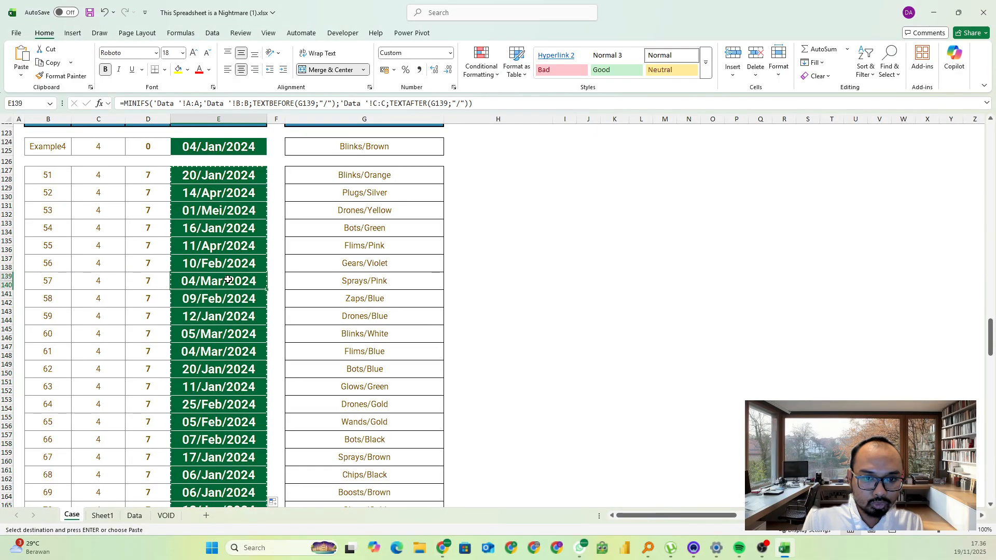
key("alt+Tab")
key("ctrl+v")
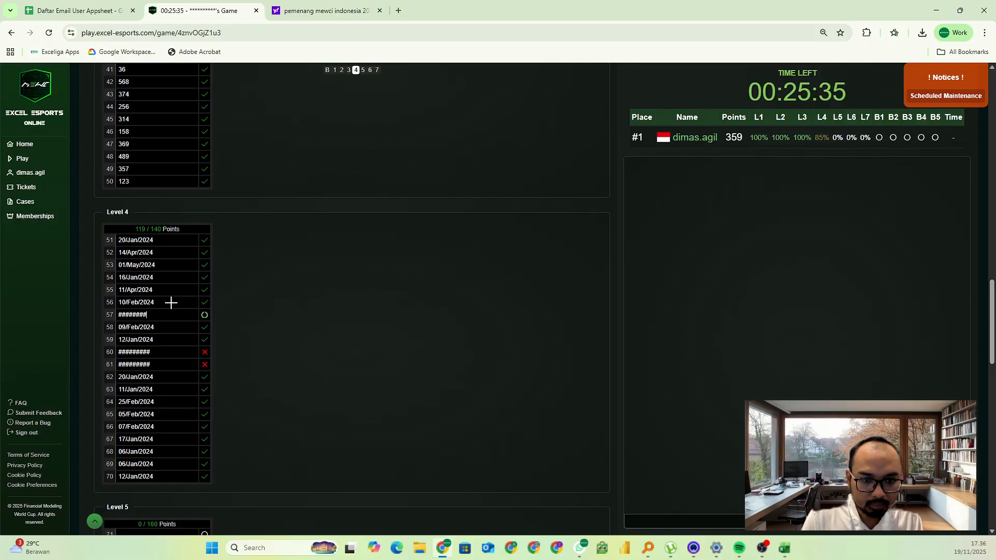
type("04/M")
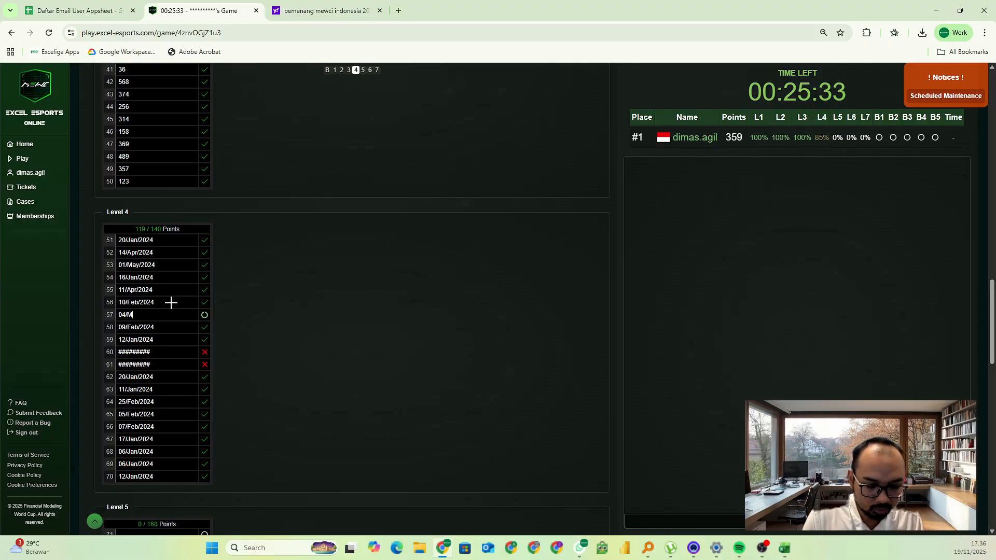
type("ar/2024")
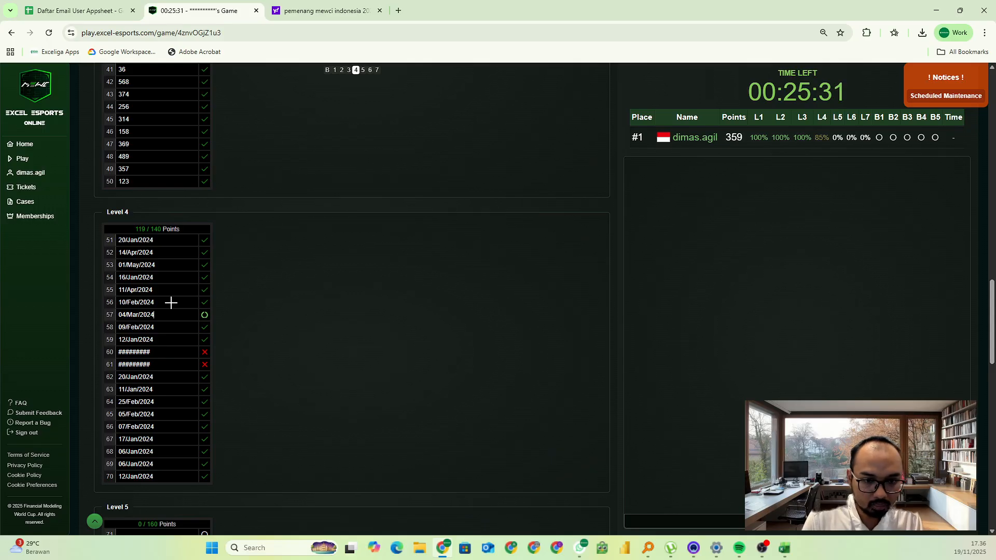
Check the Game 60 and 61 dates in the workbook and set the Game 60 answer on the game page to 05/Mar/2024
left_click(134, 355)
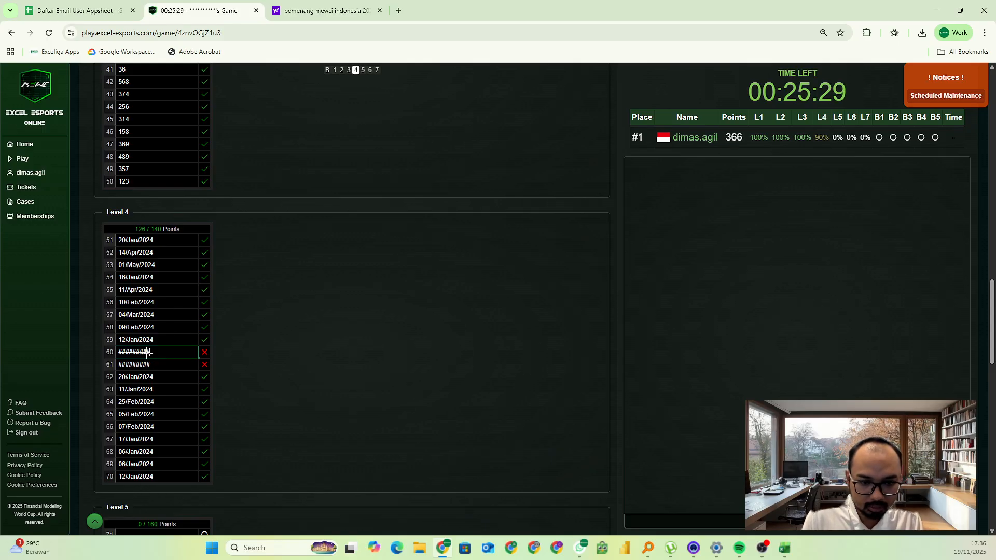
key("alt+Tab")
key("alt+Tab")
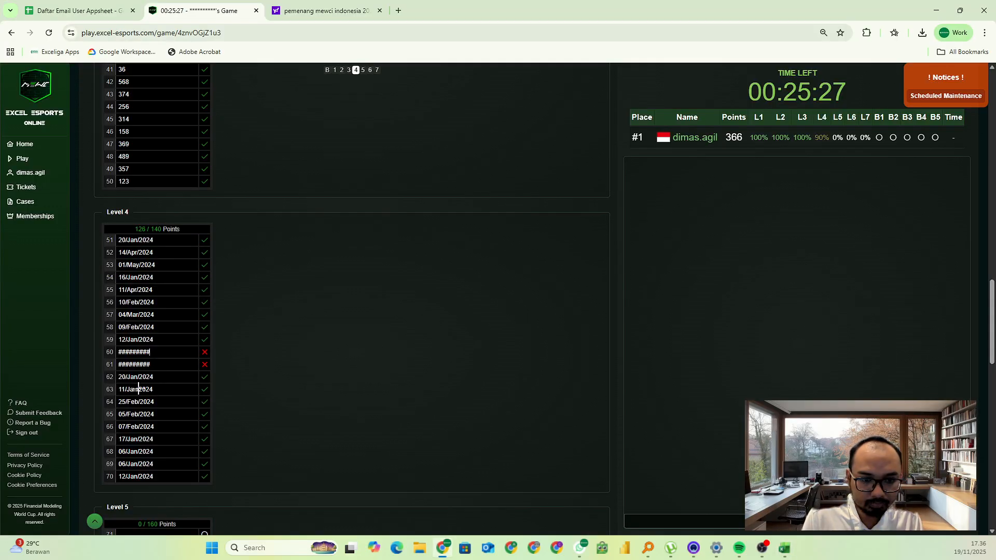
key("alt+Tab")
left_click(64, 336)
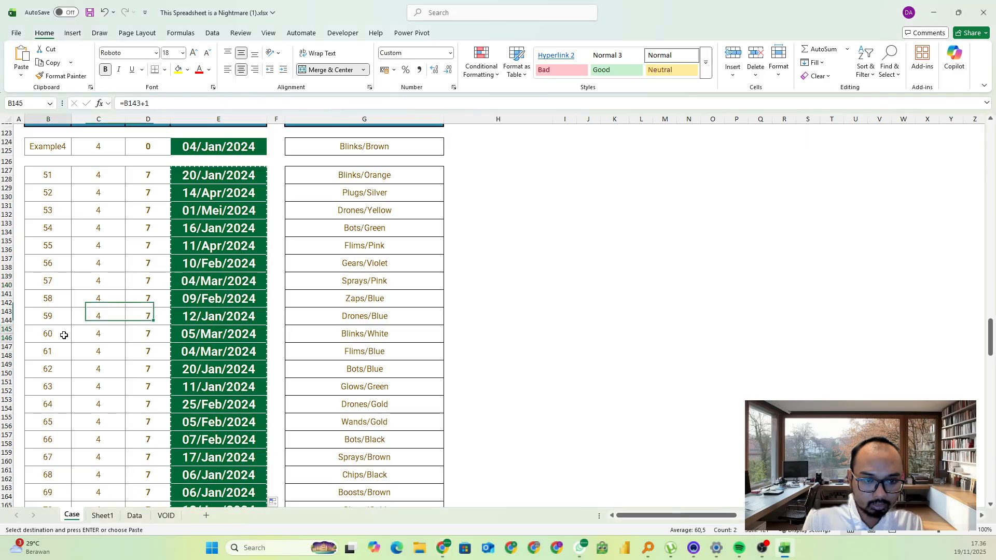
left_click(60, 349)
key("alt+Tab")
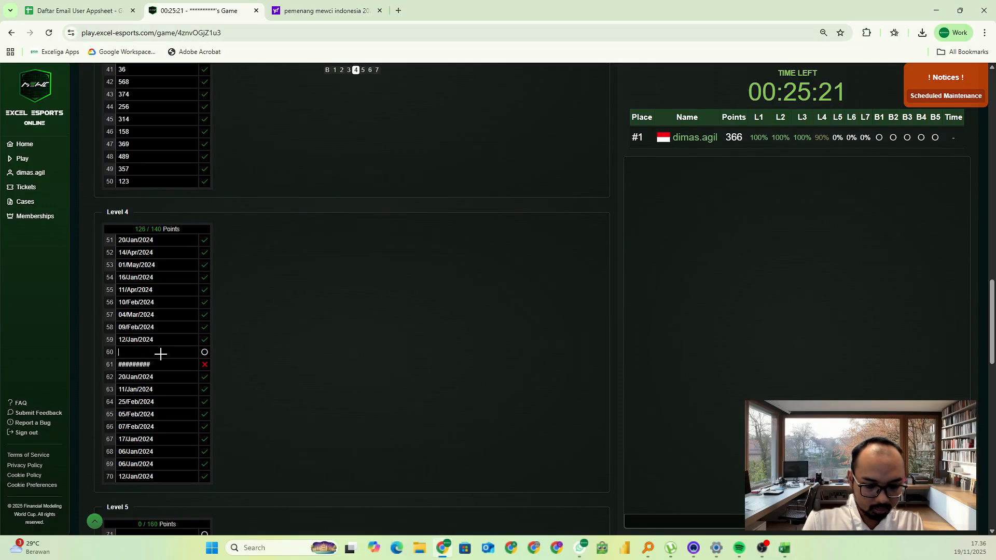
left_click(161, 353)
type("05/Mar/20")
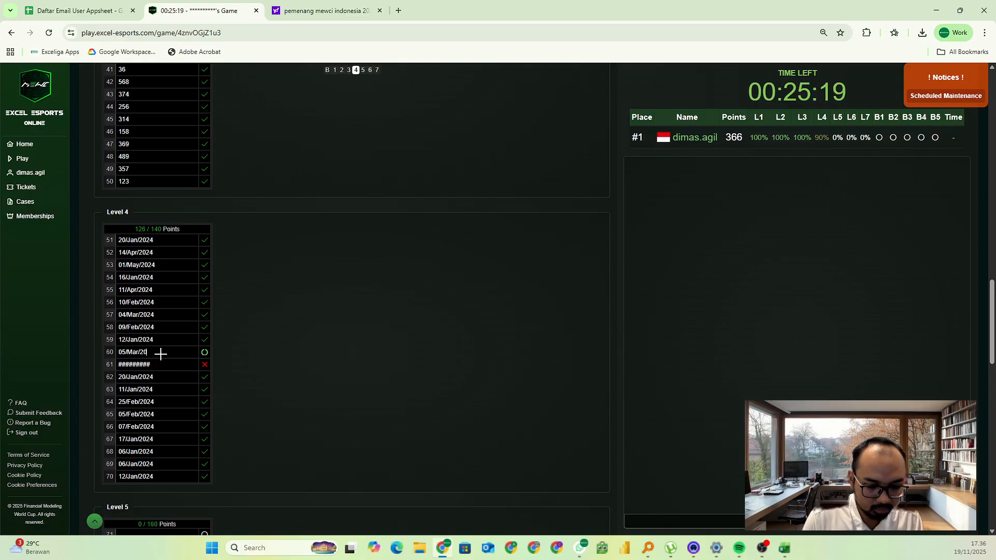
key("Return")
Replace the Game 61 answer on the game page with 04/Mar/2024
left_click(161, 364)
key("BackSpace")
key("BackSpace")
key("BackSpace")
key("BackSpace")
key("BackSpace")
key("BackSpace")
key("BackSpace")
key("BackSpace")
key("BackSpace")
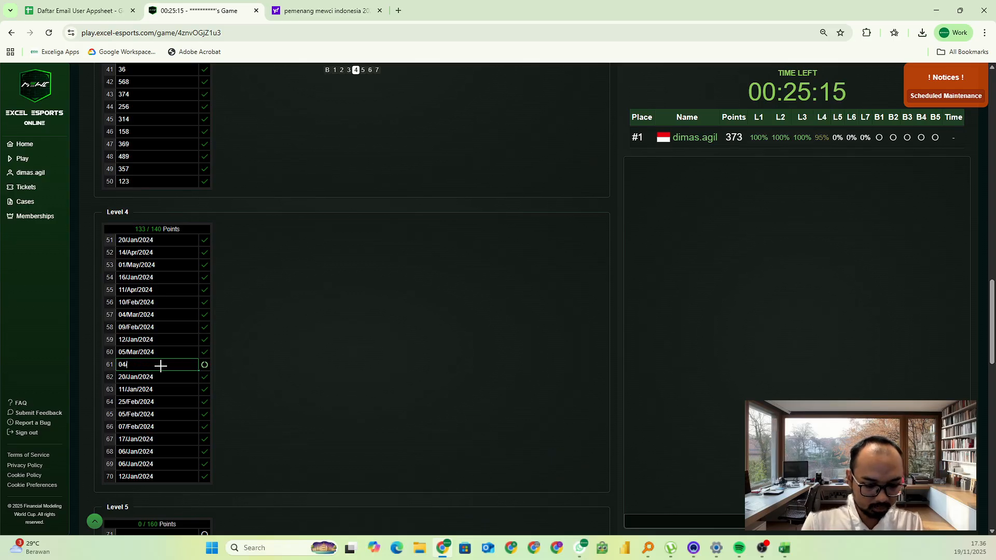
type("04/Mar/2024")
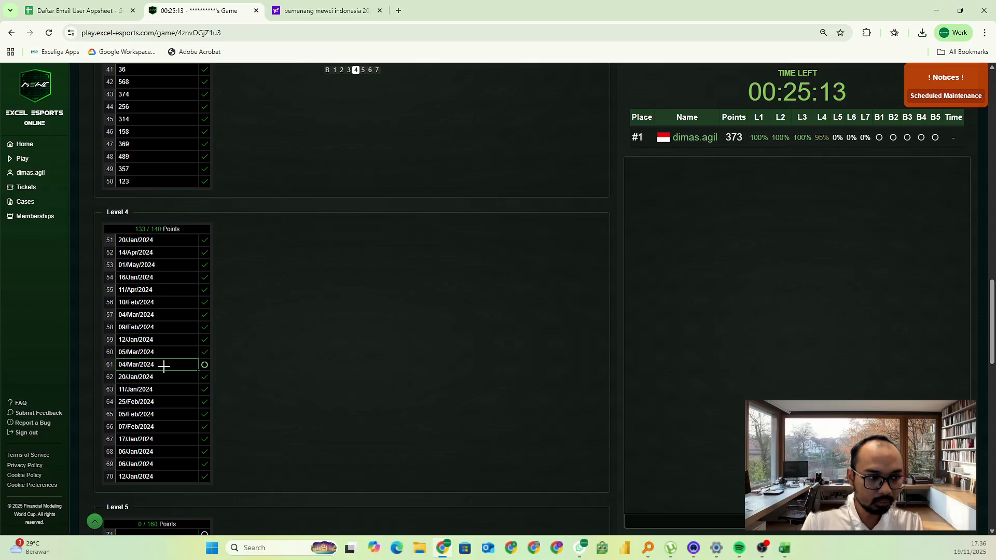
key("Return")
Switch back to Excel, clear the copy selection and read the Level 5 task on the Case sheet
scroll(325, 335, "down", 3)
scroll(331, 337, "down", 5)
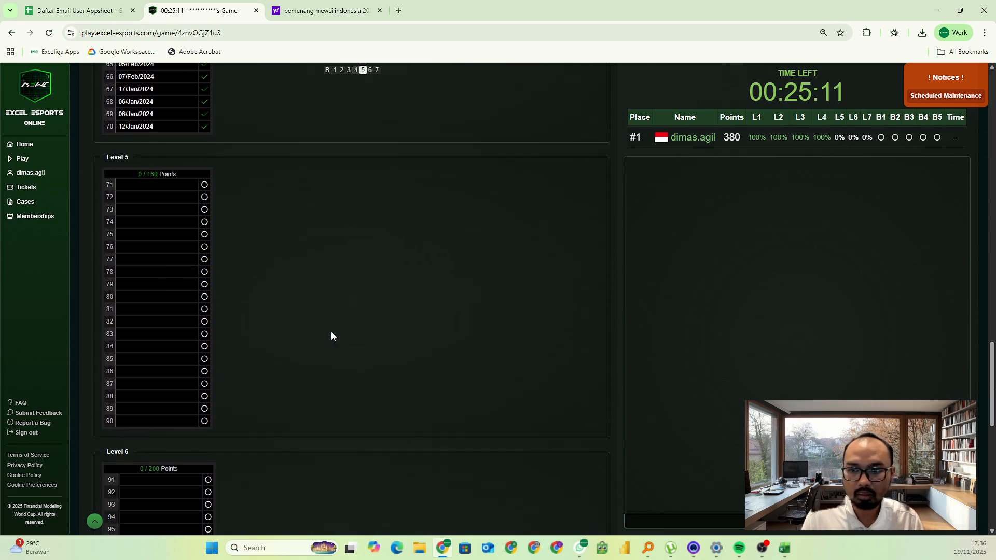
scroll(313, 307, "up", 3)
key("alt+Tab")
left_click(223, 331)
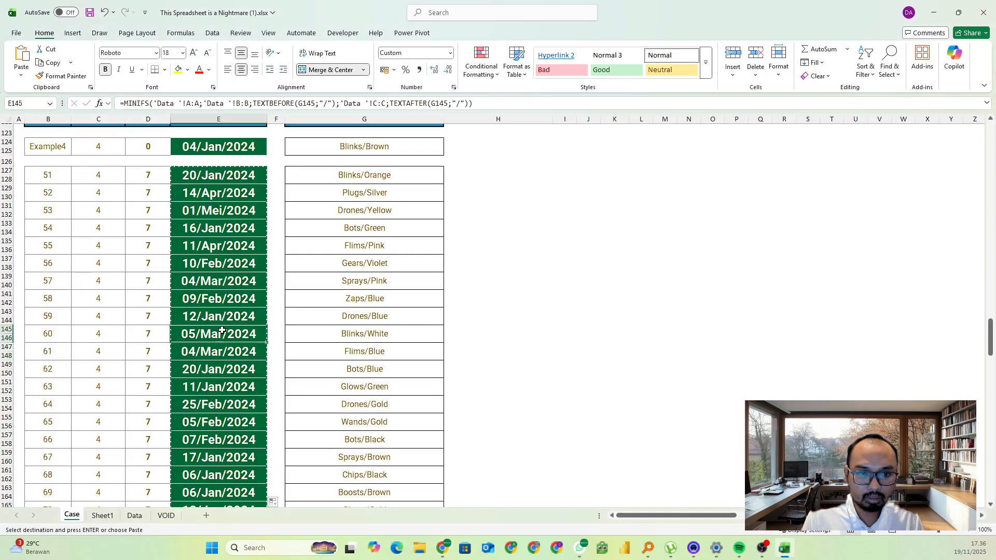
key("Escape")
scroll(285, 335, "down", 11)
scroll(286, 335, "down", 3)
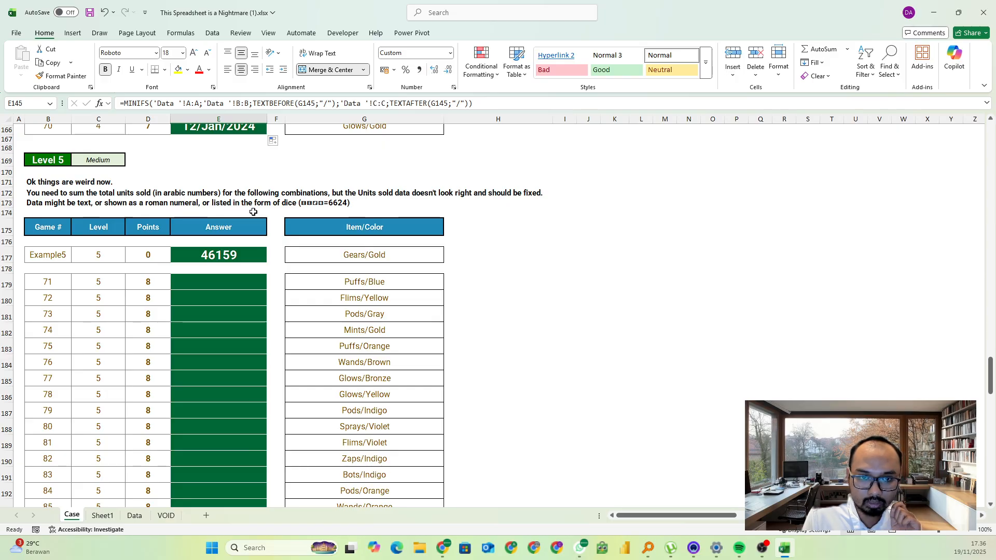
Examine the number, text, Roman numeral and dice entries in the Data sheet's Units Sold column
left_click(141, 518)
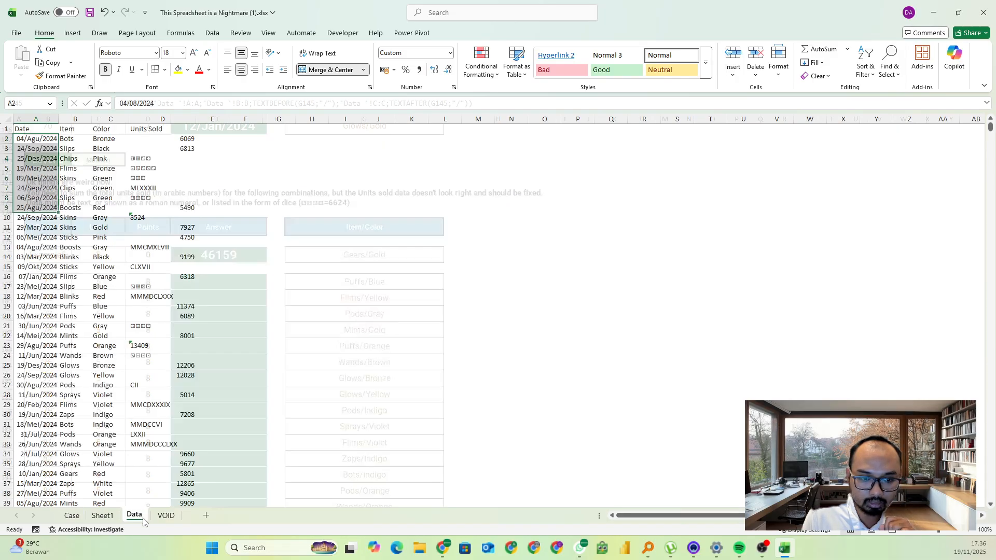
left_click(104, 268)
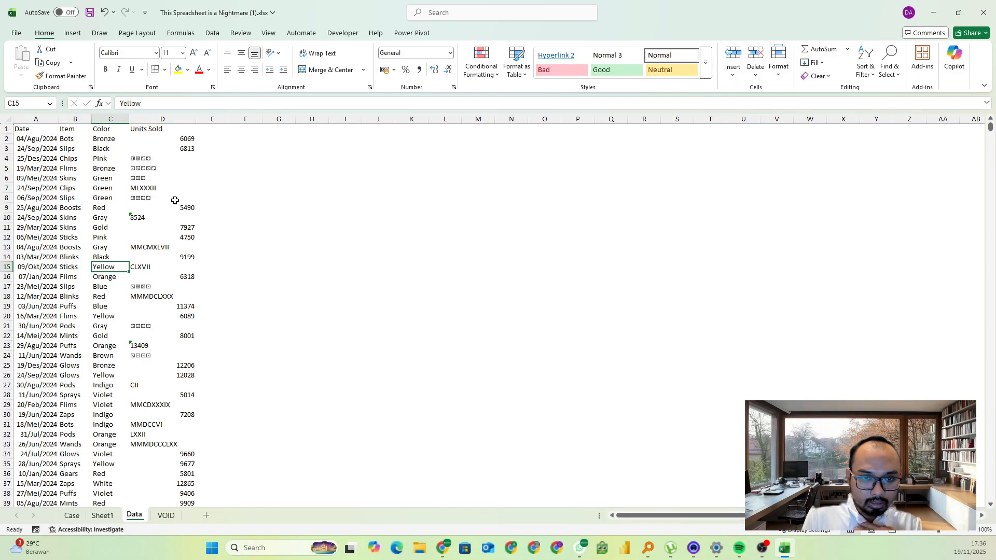
left_click(142, 218)
left_click(188, 149)
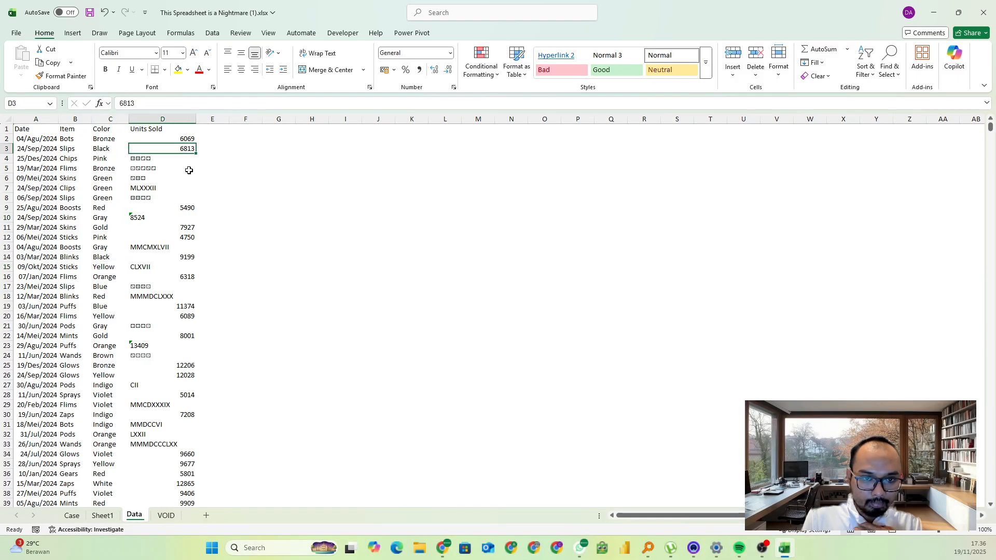
left_click(141, 221)
left_click(141, 200)
left_click(143, 188)
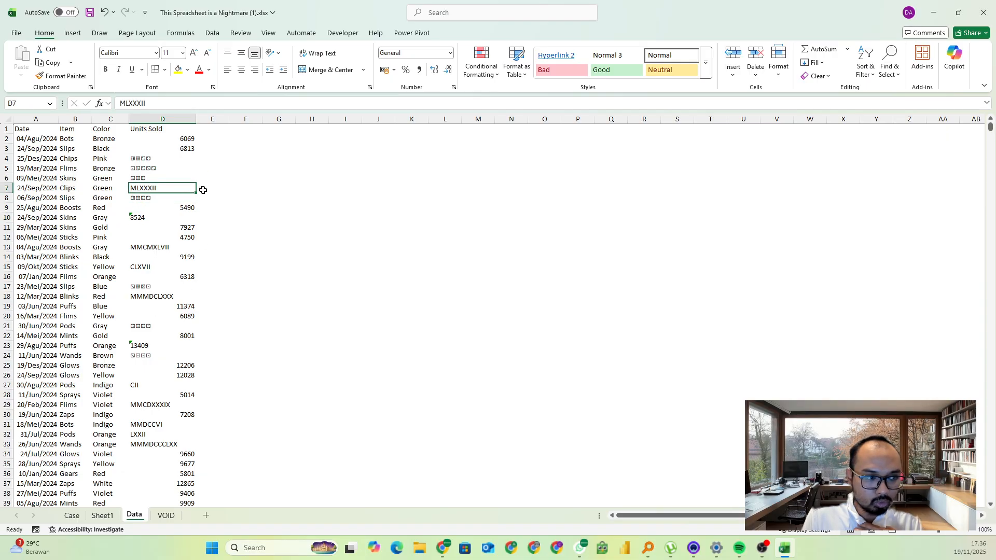
Add a helper column heading Units Sold in cell E1 of the Data sheet
left_click(222, 130)
type("Unit")
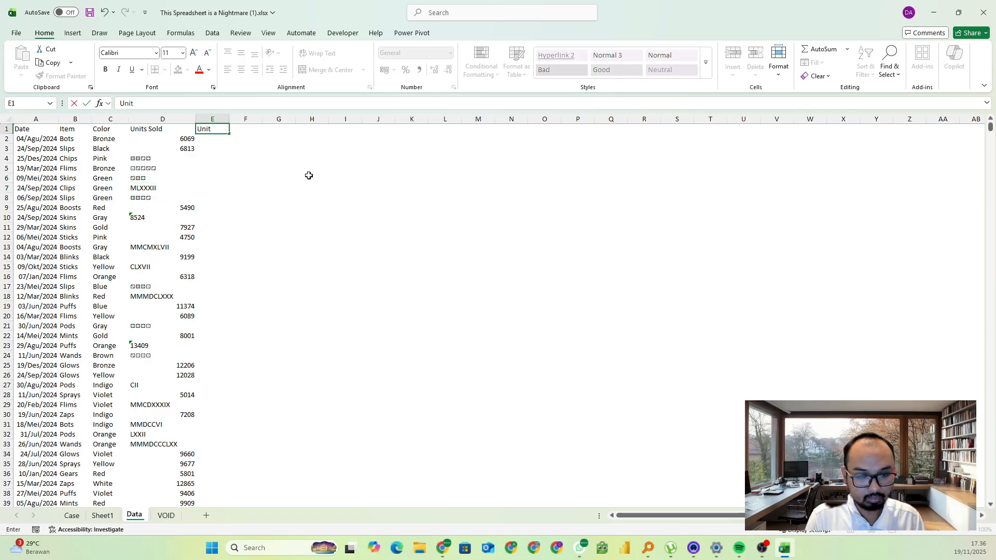
type("s Sold")
key("Return")
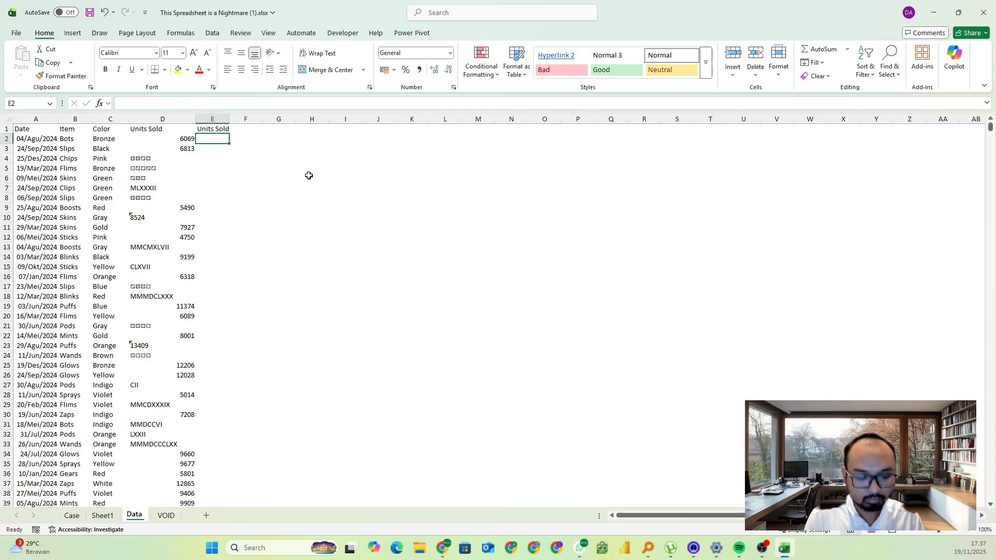
Enter =VALUE(D2) in E2, fill it down alongside the data, and widen column E
type("=value(")
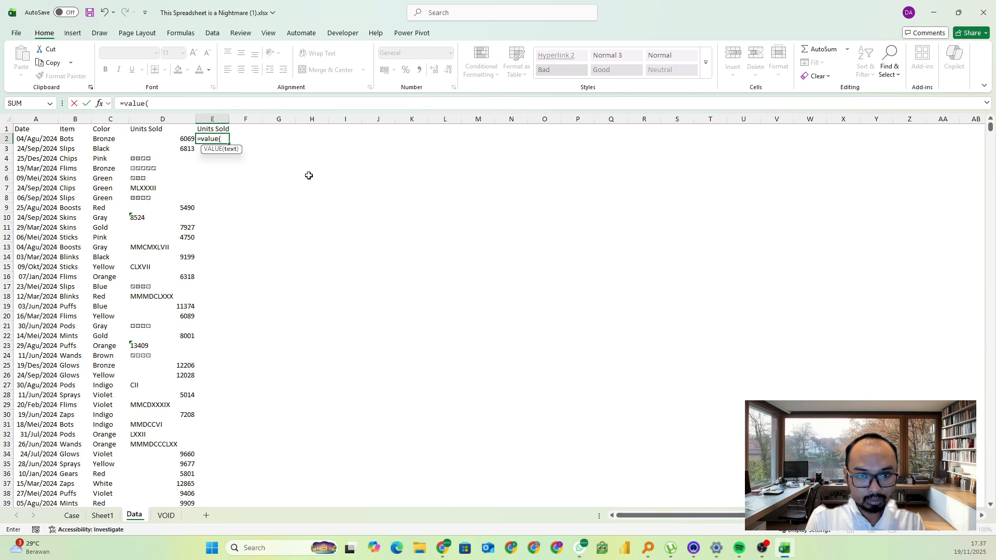
left_click(173, 138)
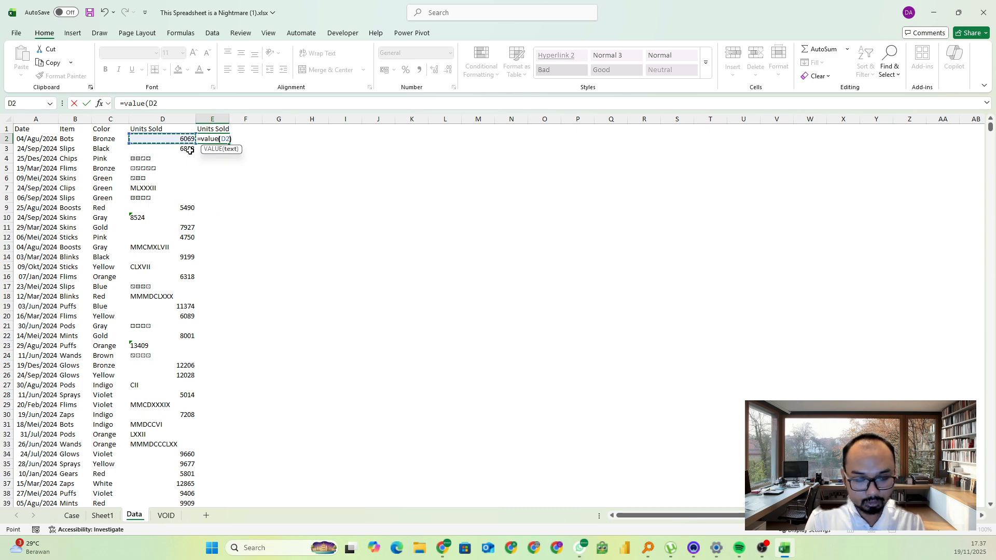
key("Return")
left_click(220, 139)
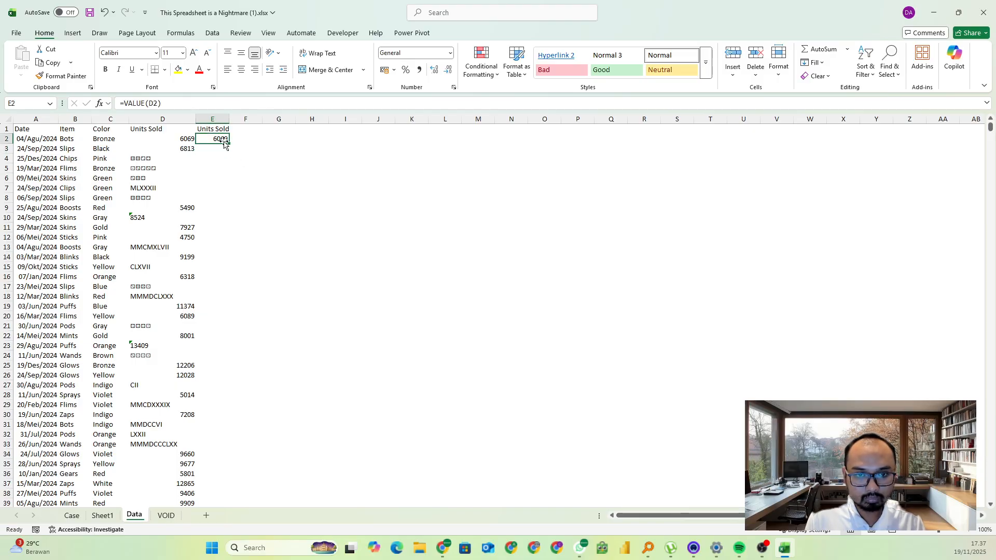
double_click(229, 144)
left_click_drag(229, 119, 245, 119)
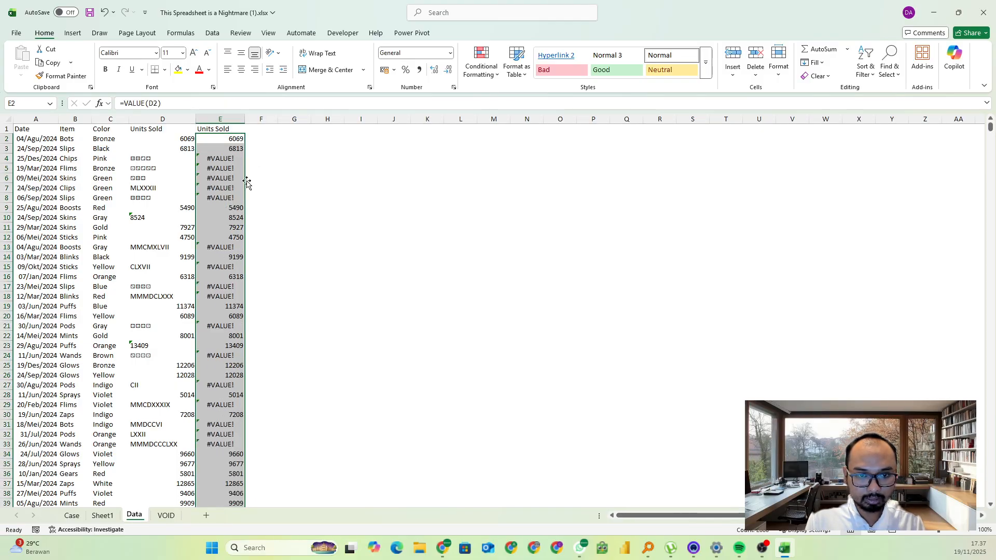
Wrap the VALUE(D2) formula in cell E2 in IFERROR and start its fallback argument
left_click(223, 141)
left_click(123, 104)
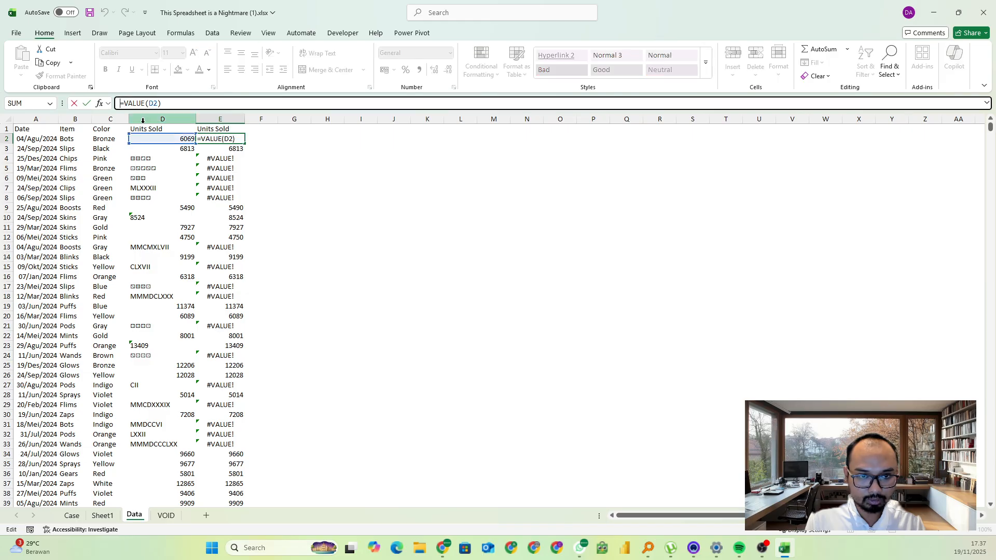
type("if")
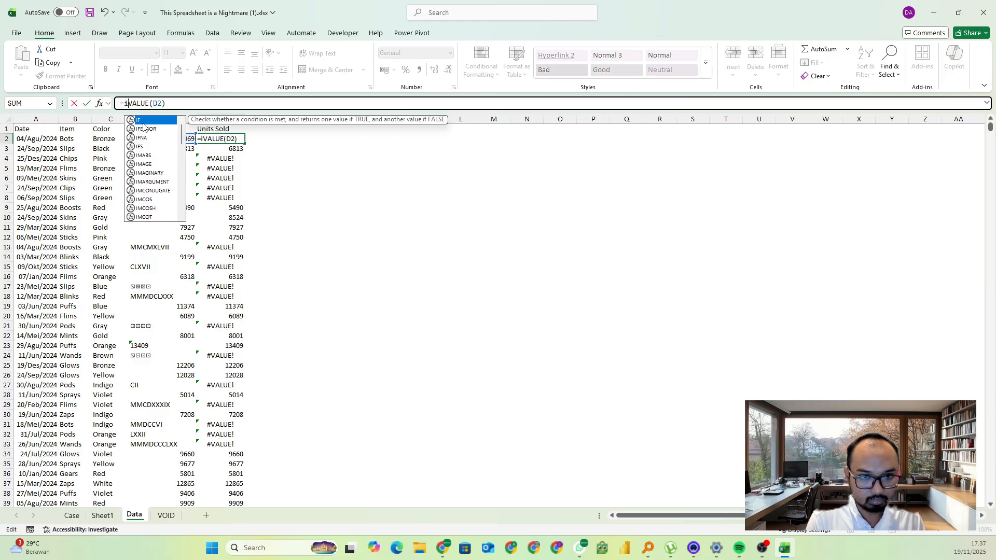
double_click(145, 127)
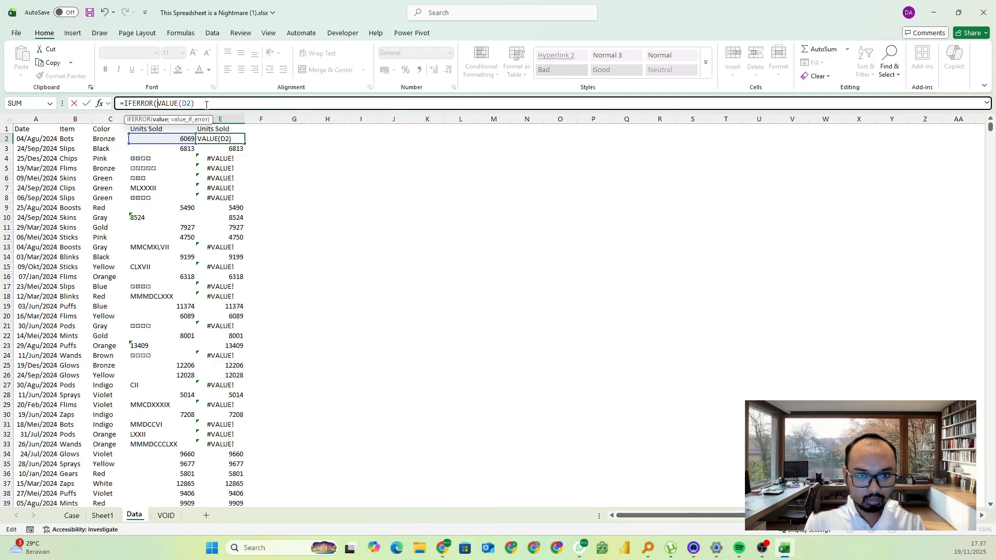
type(";x'")
key("Return")
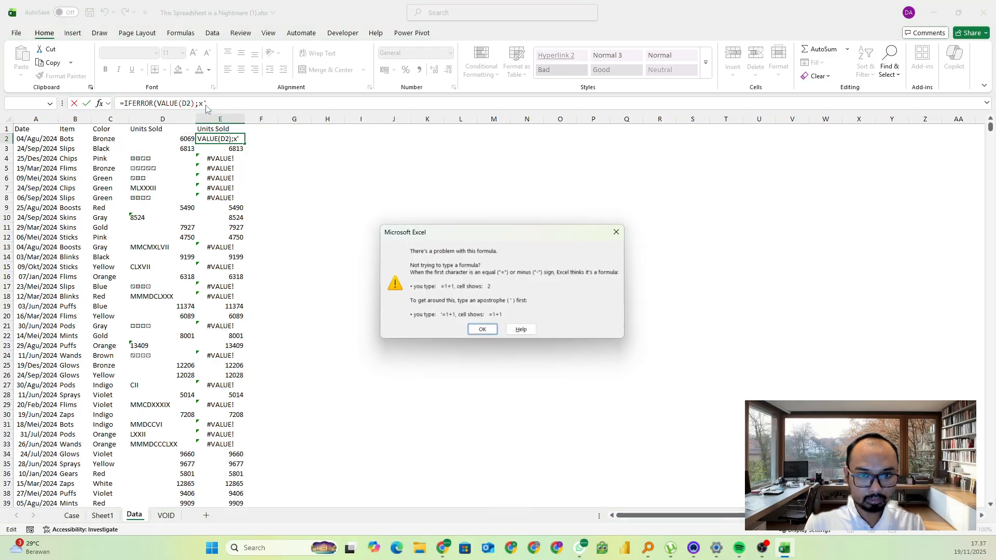
left_click(482, 330)
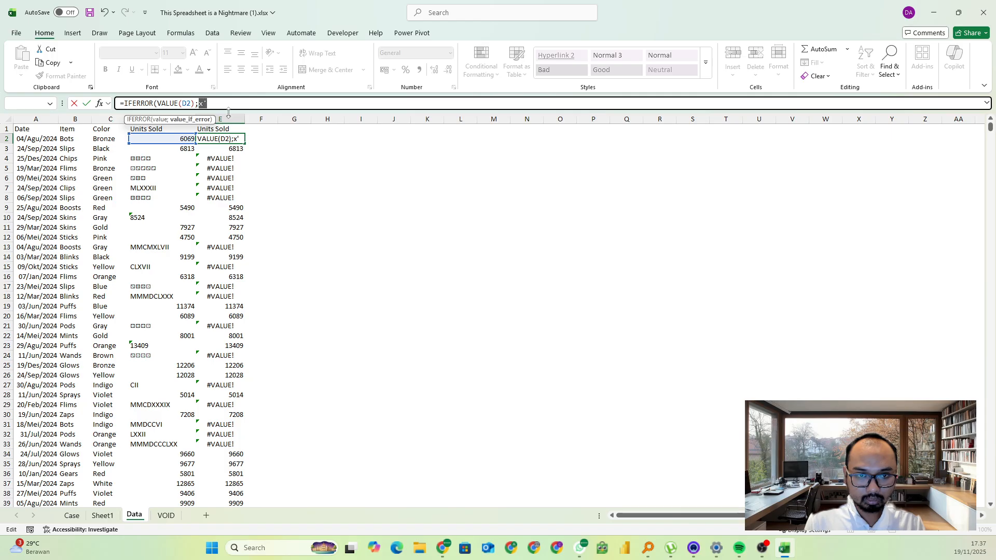
Complete E2 as =IFERROR(VALUE(D2);XLOOKUP(D2;Sheet1!B:B;Sheet1!A:A)) to convert Roman numerals using the Sheet1 lookup list
key("BackSpace")
type("l")
key("Tab")
left_click(169, 138)
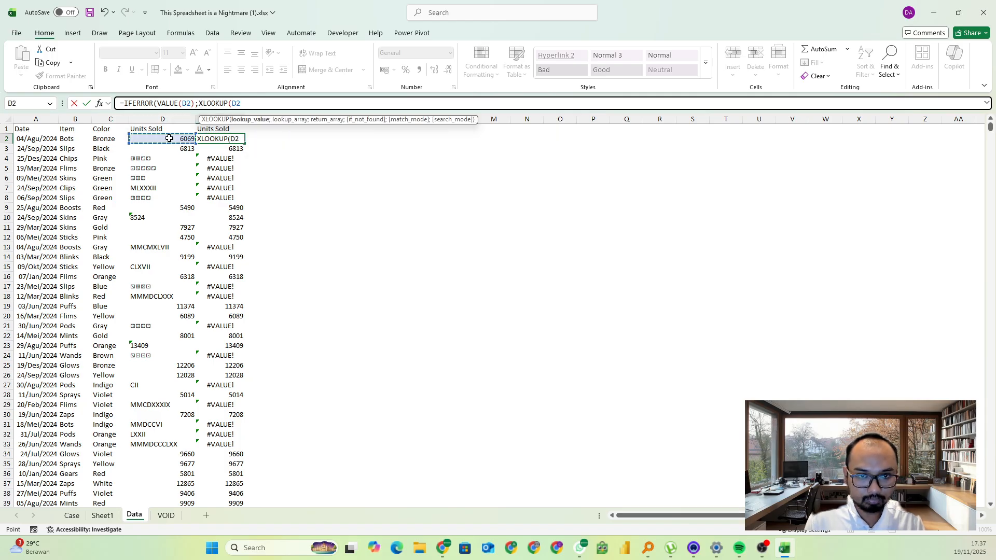
type(";")
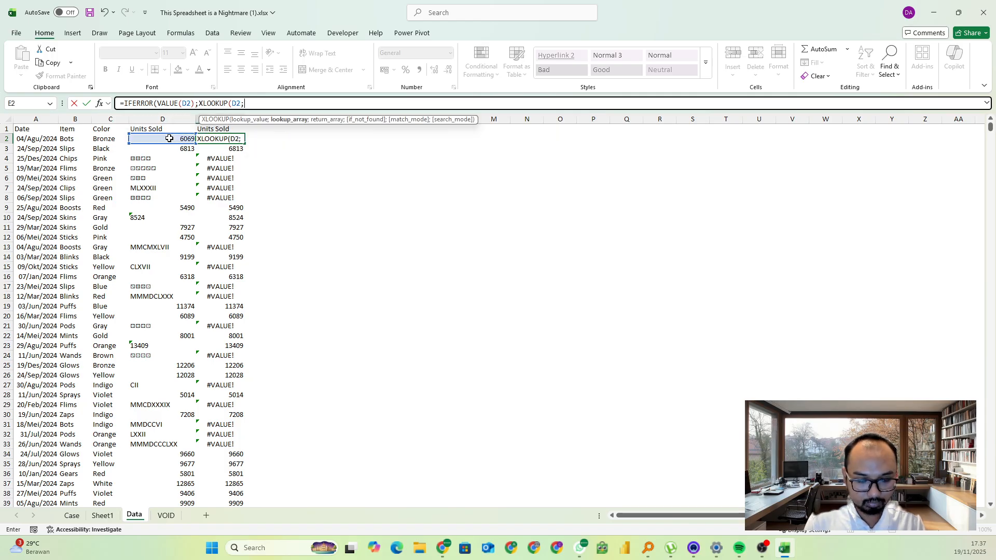
left_click(103, 515)
left_click(63, 119)
type(";")
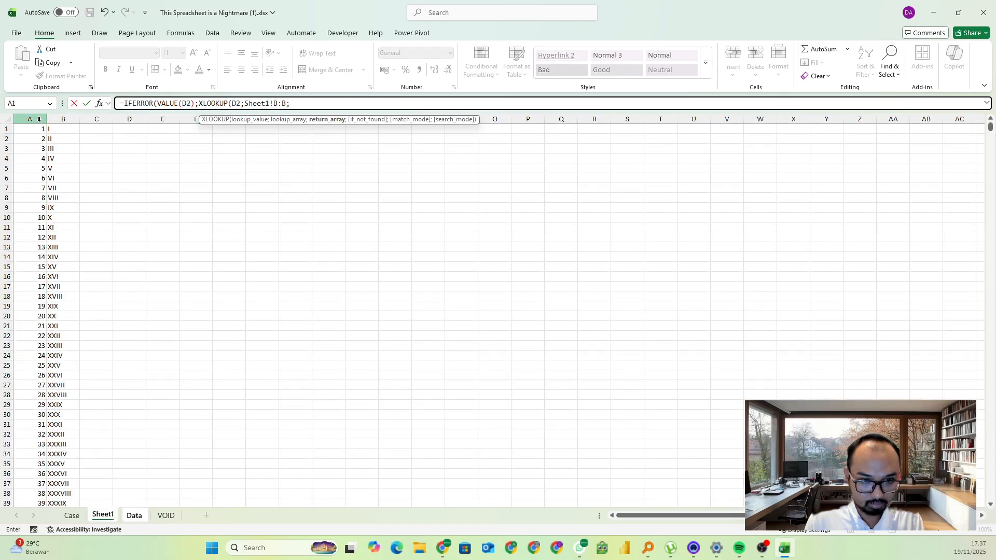
left_click(39, 119)
type(")")
key("Return")
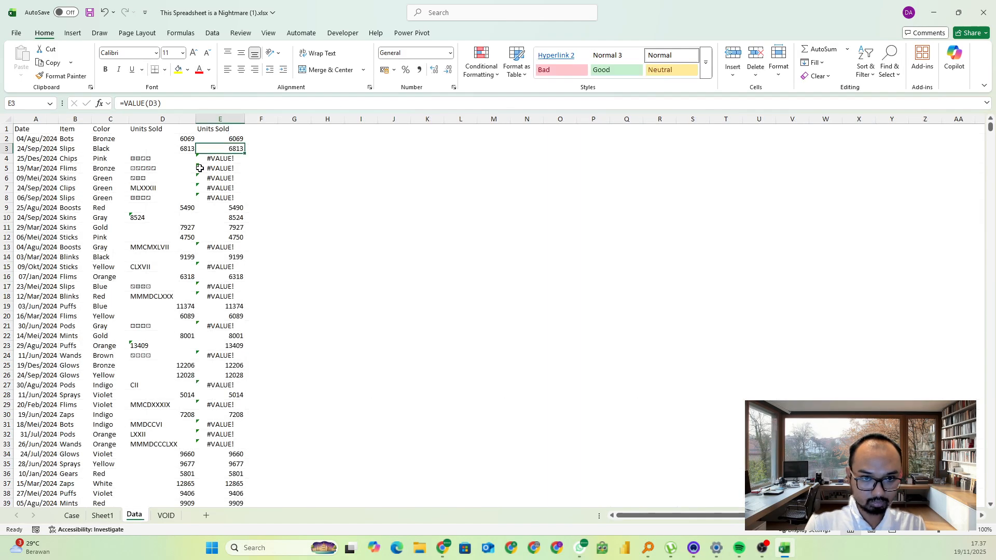
Fill the IFERROR and XLOOKUP formula from E2 down the helper column alongside the data
left_click(230, 140)
double_click(244, 144)
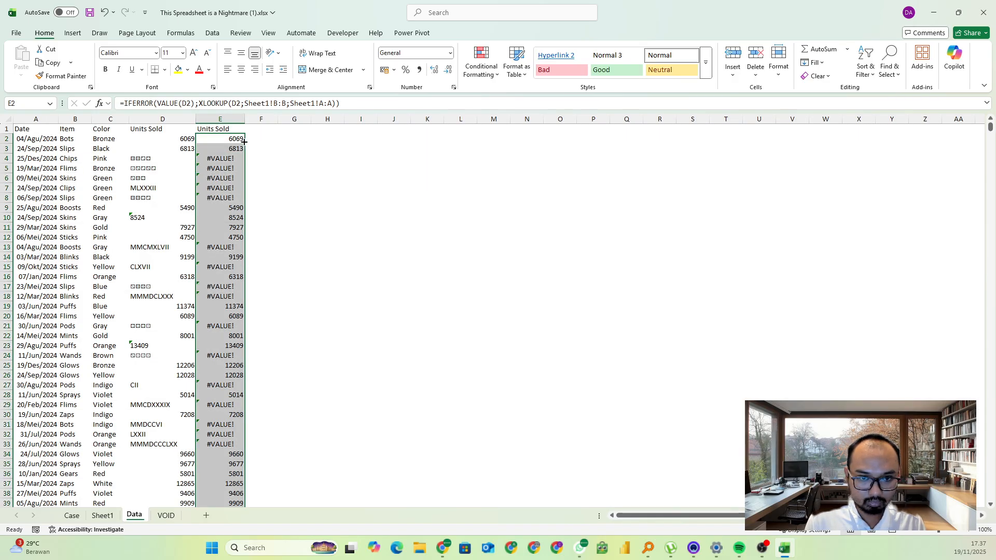
left_click(154, 288)
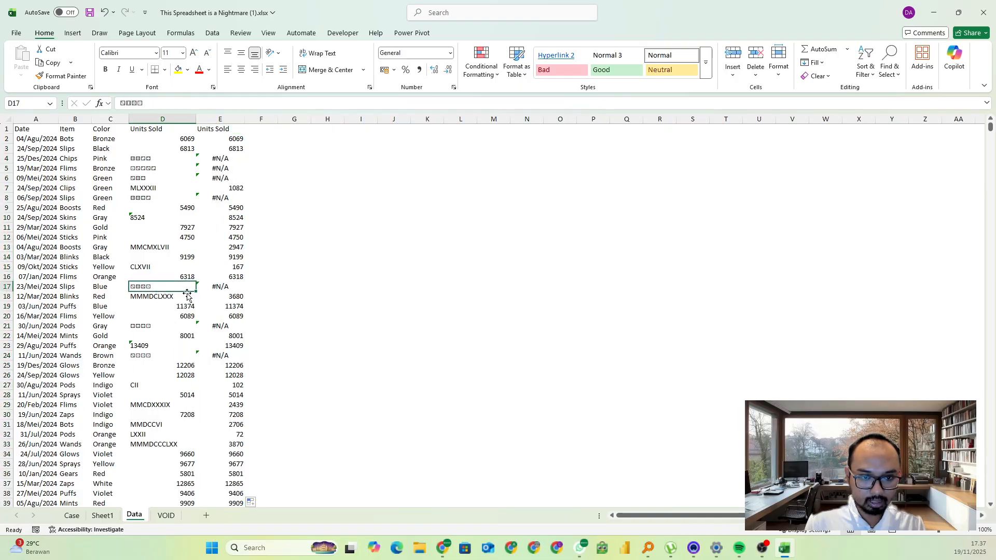
Join sample dice entries in cell J4 with =CONCAT(D4:D6;D8;D17;D21)
left_click(359, 172)
key("Up")
key("Right")
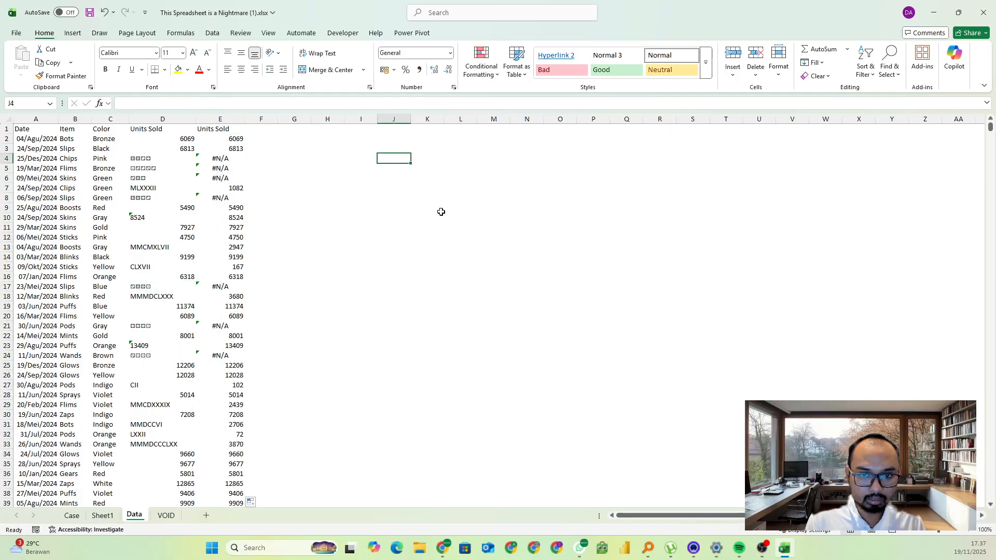
type("=con")
key("Tab")
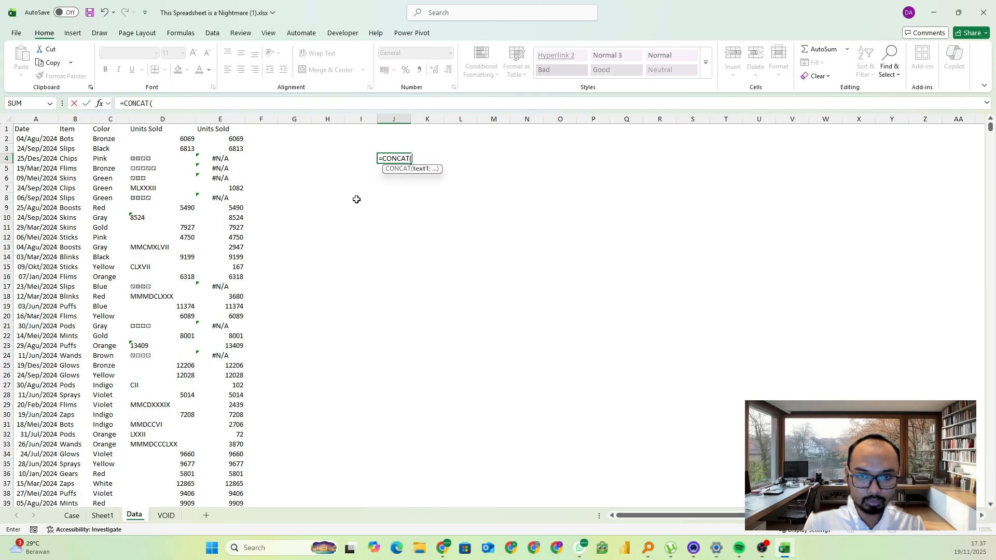
left_click_drag(126, 159, 152, 182)
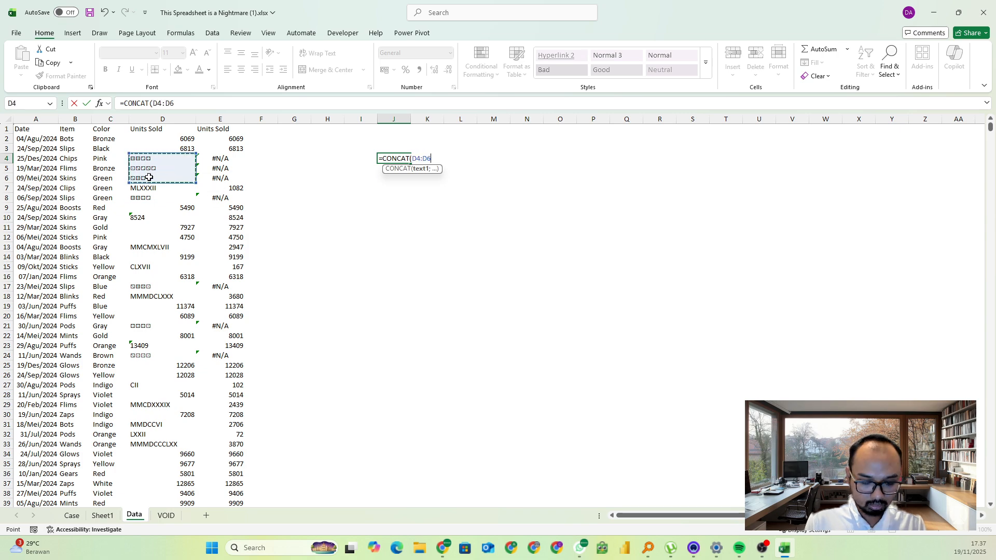
type(";")
left_click(143, 201)
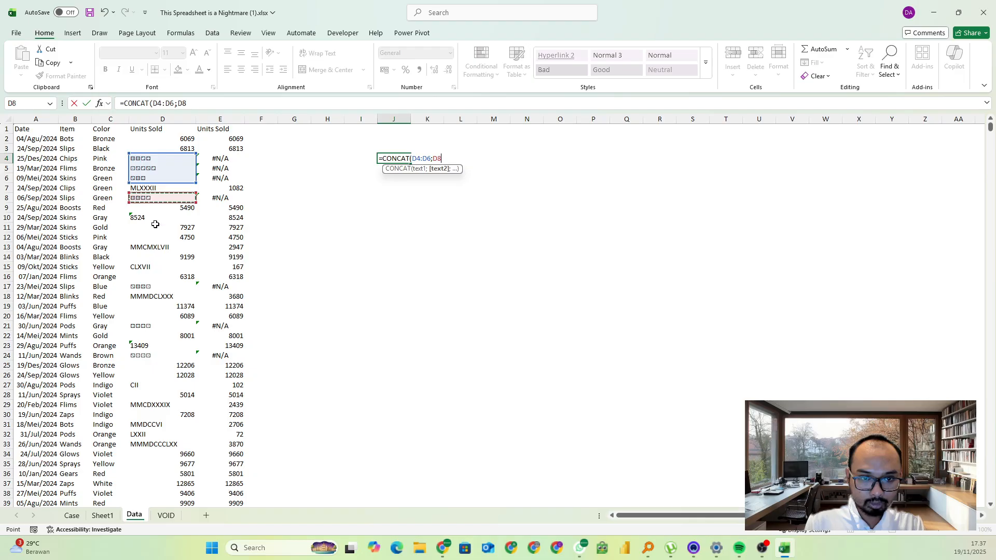
type(";")
left_click(151, 287)
type(";")
left_click(150, 327)
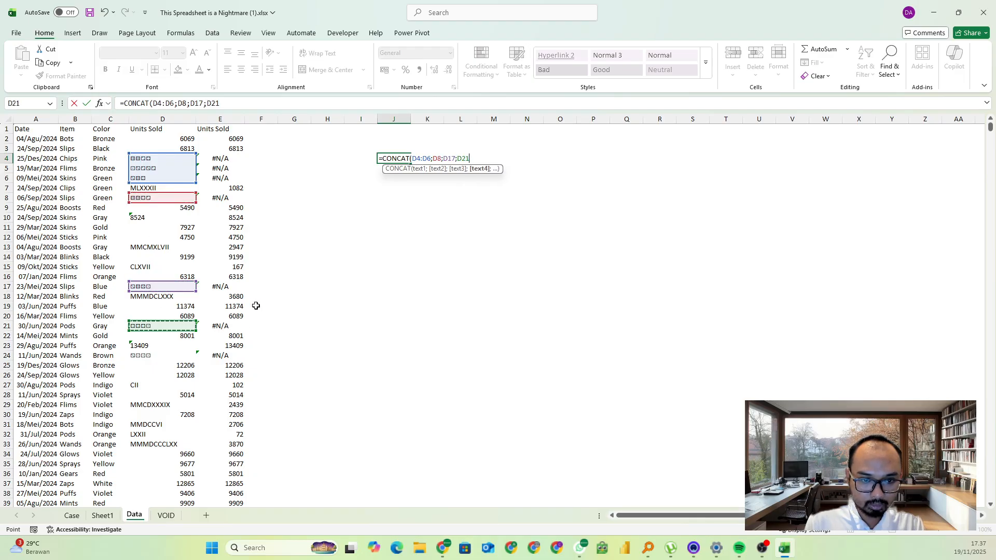
type(")")
key("Return")
key("Up")
key("Left")
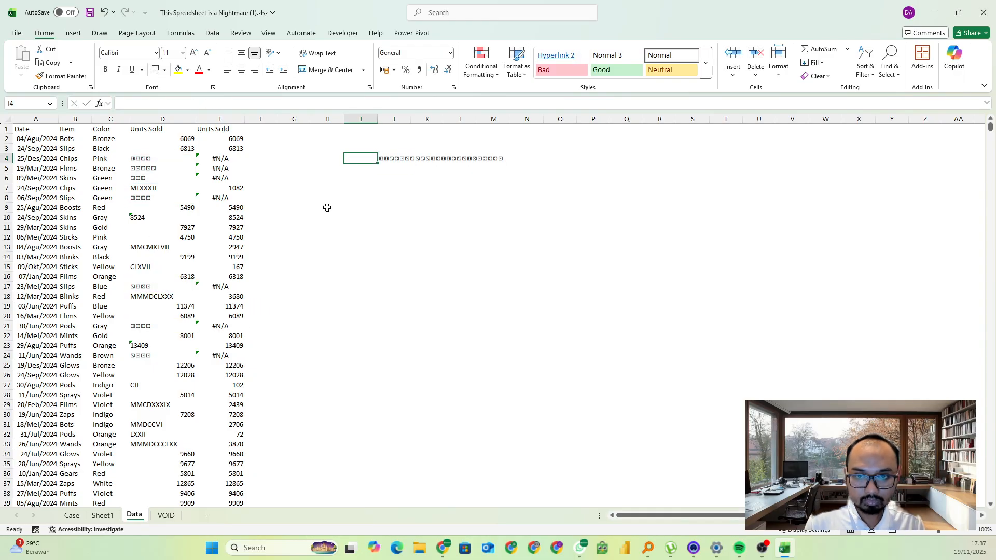
Extend the J4 formula to split the joined dice text into single characters using MID, SEQUENCE, LEN and a length of 1
left_click(388, 155)
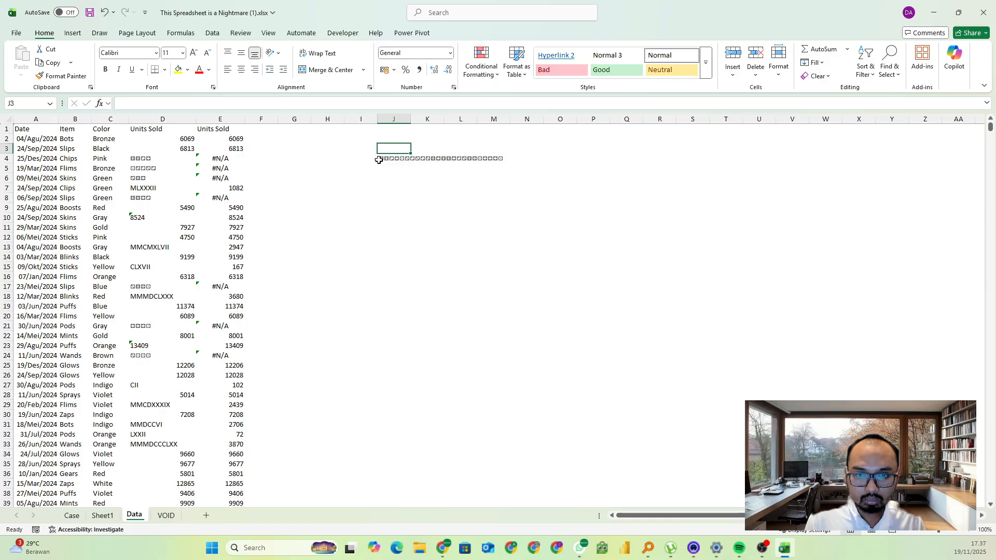
left_click(125, 103)
type("mid(")
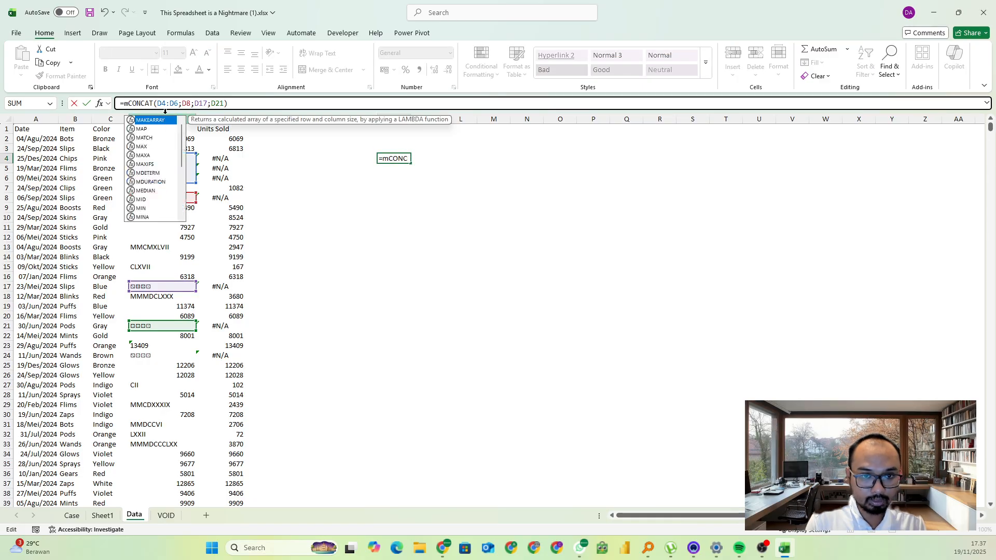
left_click(253, 105, "shift")
key("ctrl+c")
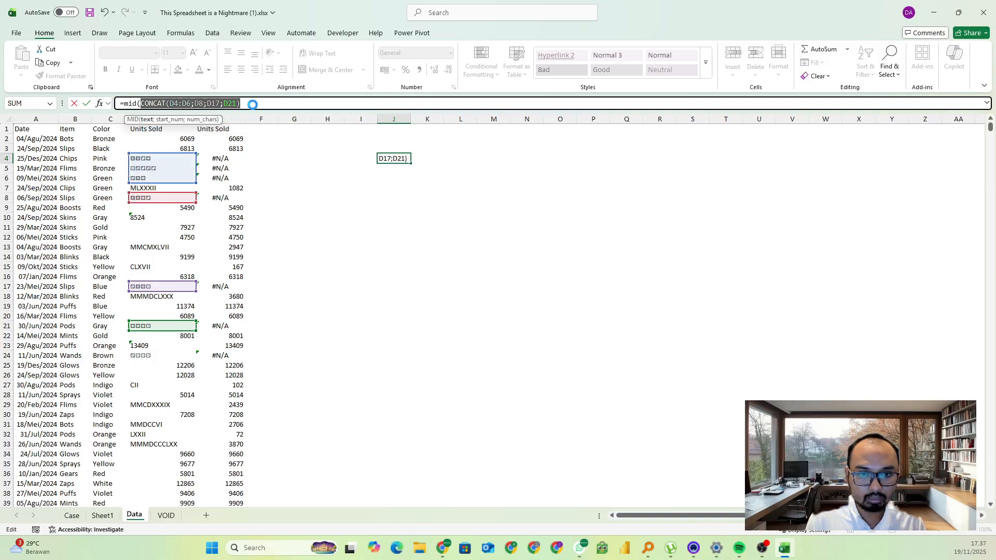
left_click(254, 106)
type(";s")
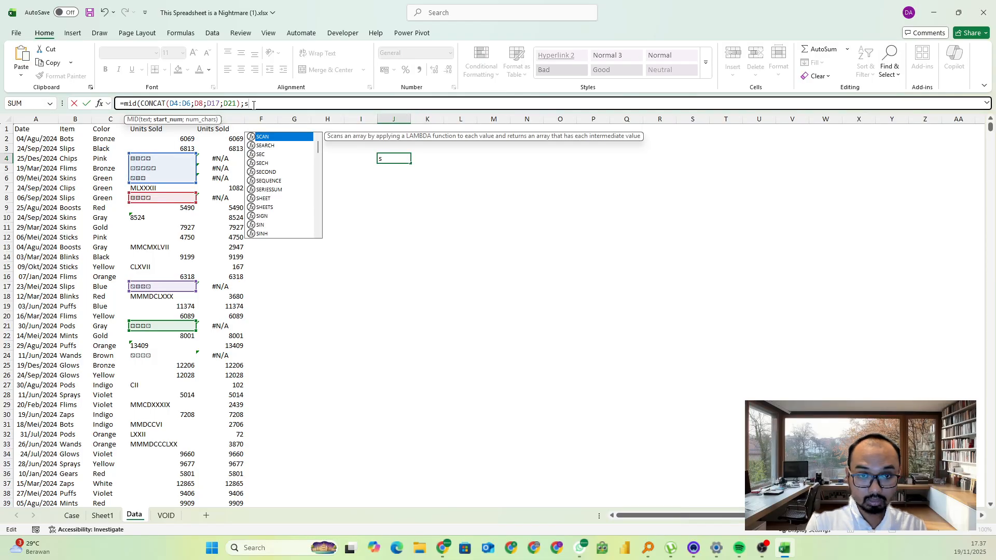
type("eq")
key("Tab")
type("len(")
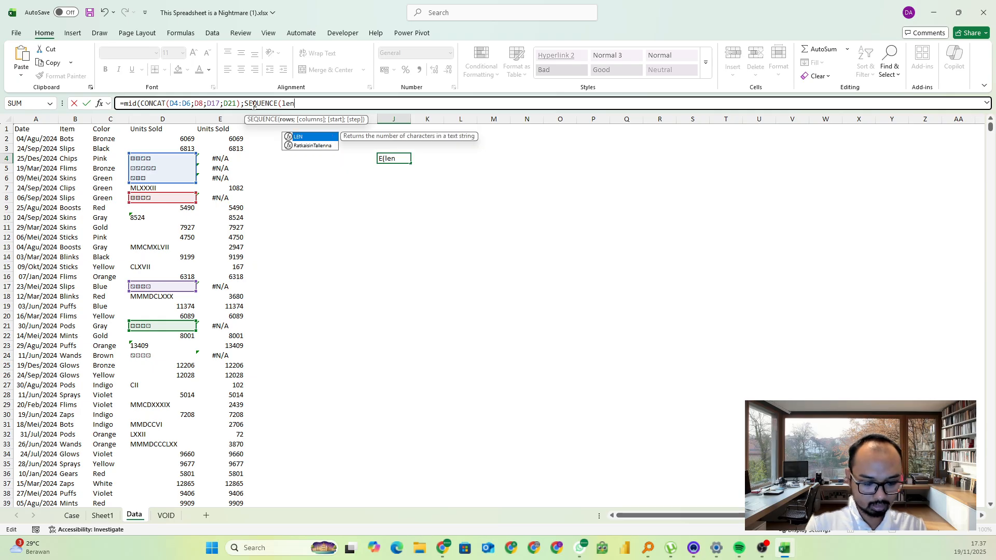
key("ctrl+v")
type(")")
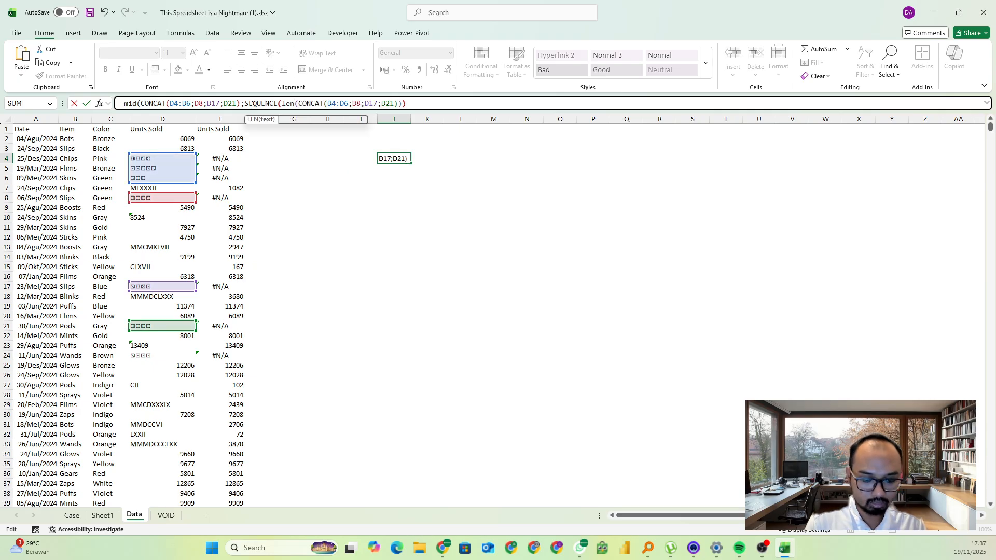
type(";1)")
key("Return")
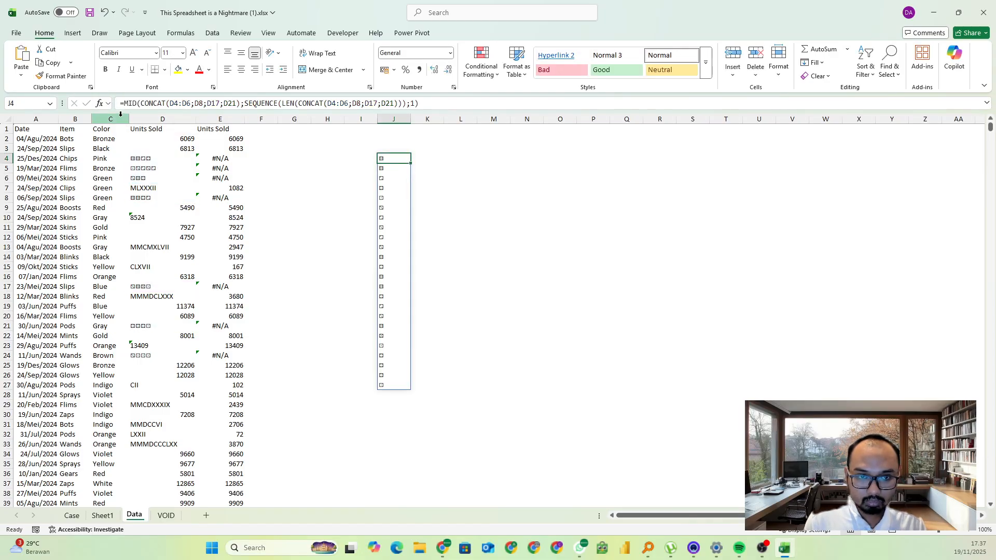
Wrap the J4 character-splitting formula in SORT and UNIQUE to list the distinct dice symbols in order
left_click(129, 103)
type("sort(un")
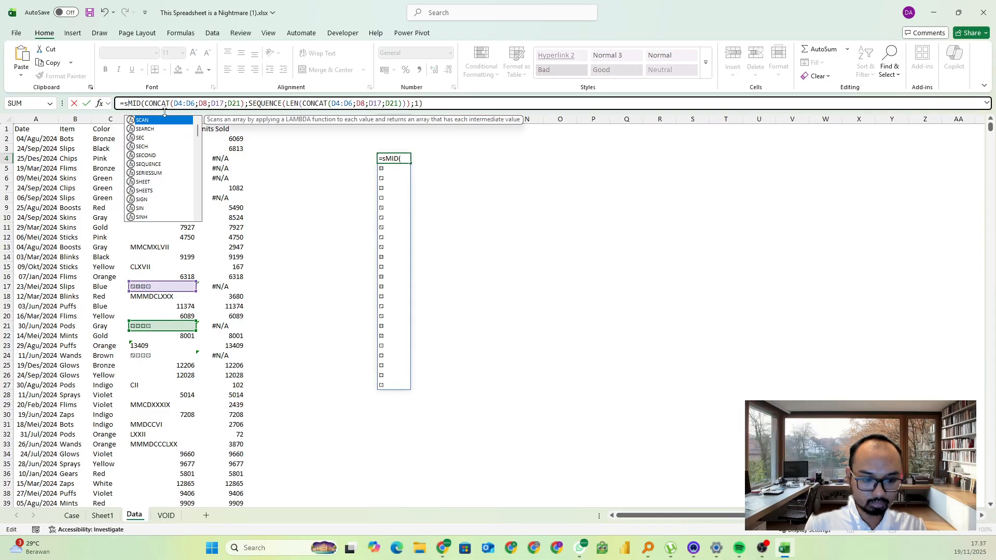
type("iq")
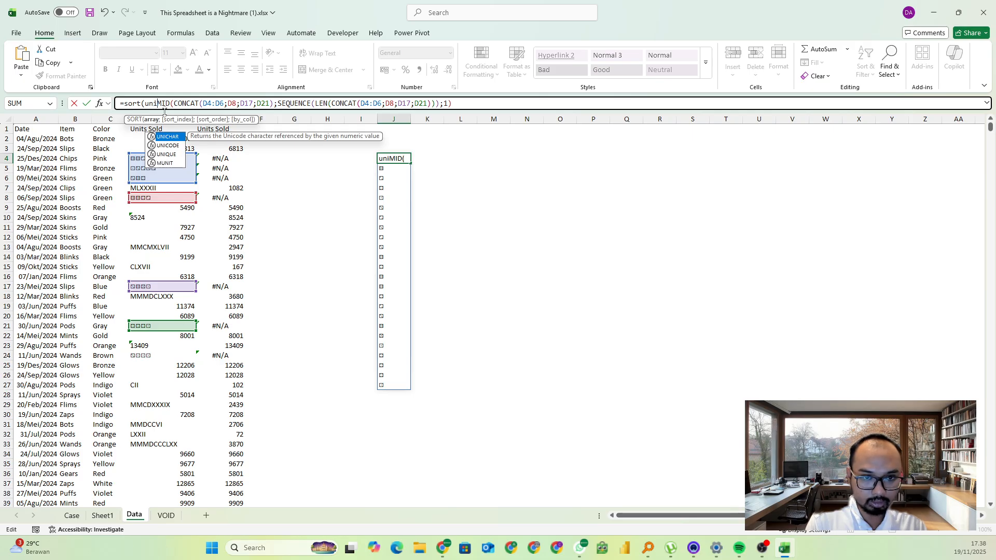
key("Tab")
key("Return")
key("Up")
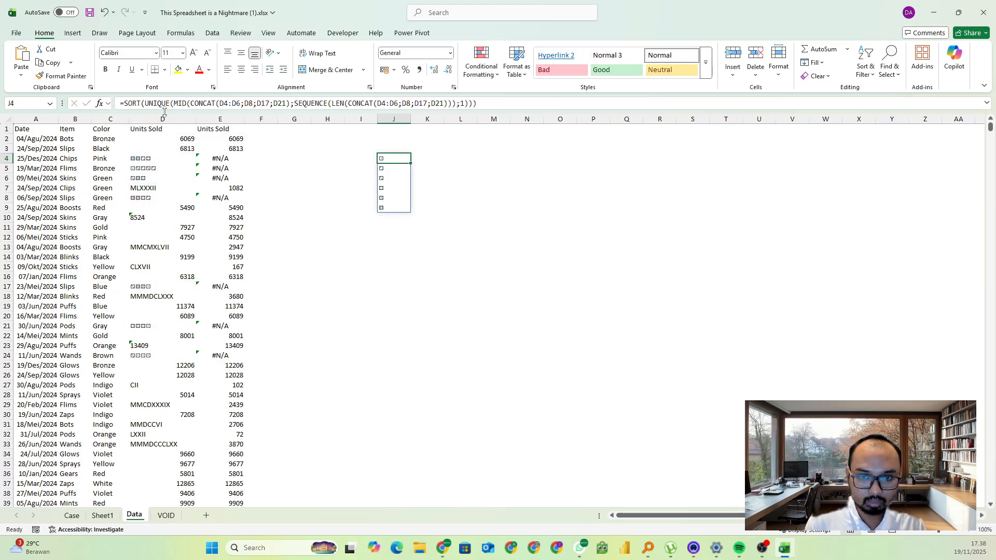
Replace the spilled dice symbol list in J4:J9 with static values
key("shift+Down")
key("ctrl+shift+Down")
key("ctrl+c")
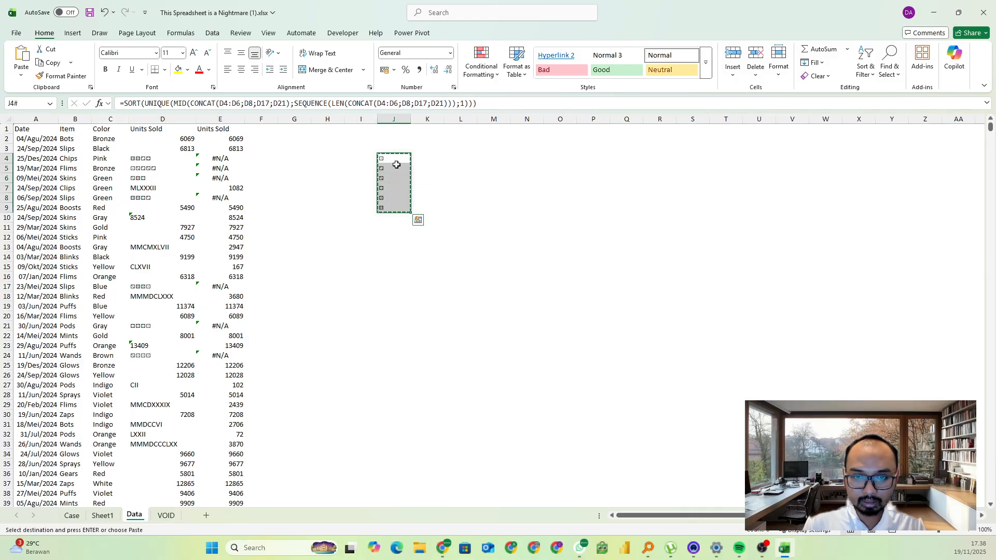
key("ctrl+shift+v")
left_click(441, 177)
Number the dice symbols 1 to 6 in K4:K9 beside the symbol list
left_click(417, 159)
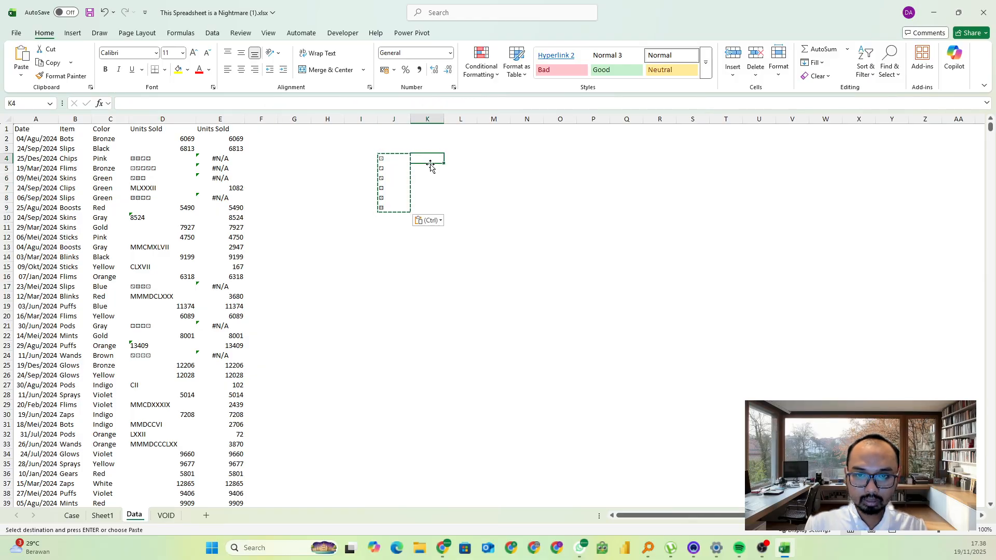
type("2")
key("BackSpace")
type("1")
key("Return")
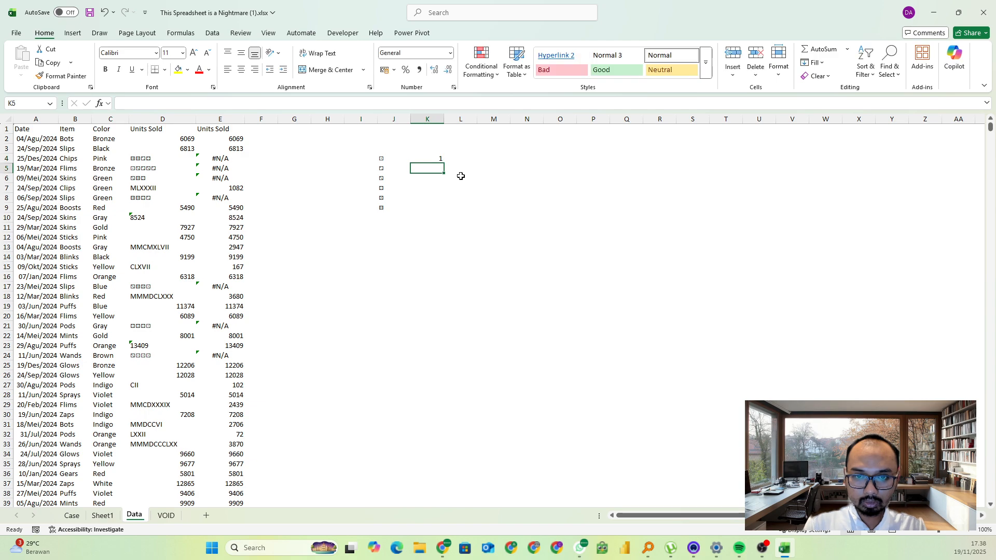
type("2")
left_click_drag(460, 176, 452, 213)
left_click(438, 162)
Name the dice symbol range J4:J9 dice
left_click(395, 166)
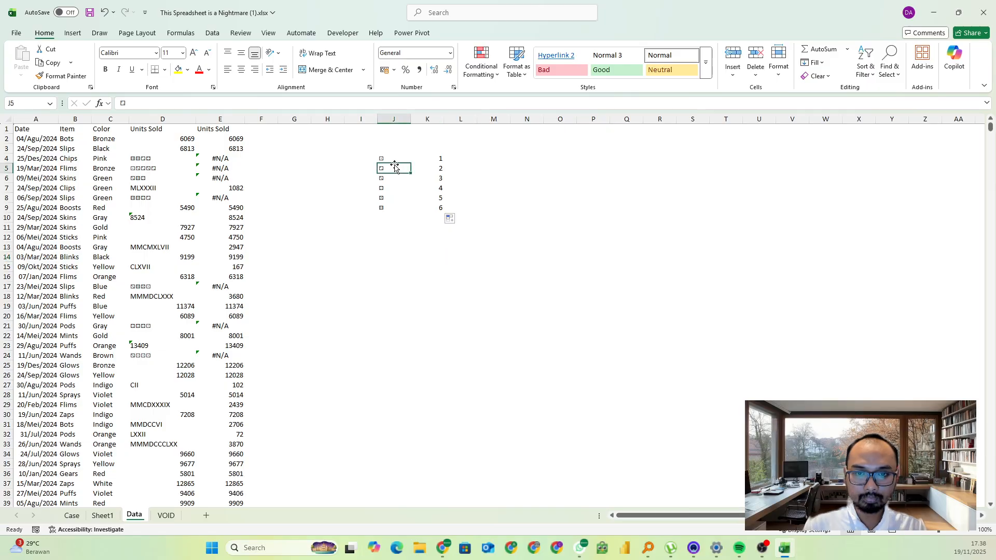
left_click_drag(395, 159, 394, 207)
left_click(29, 105)
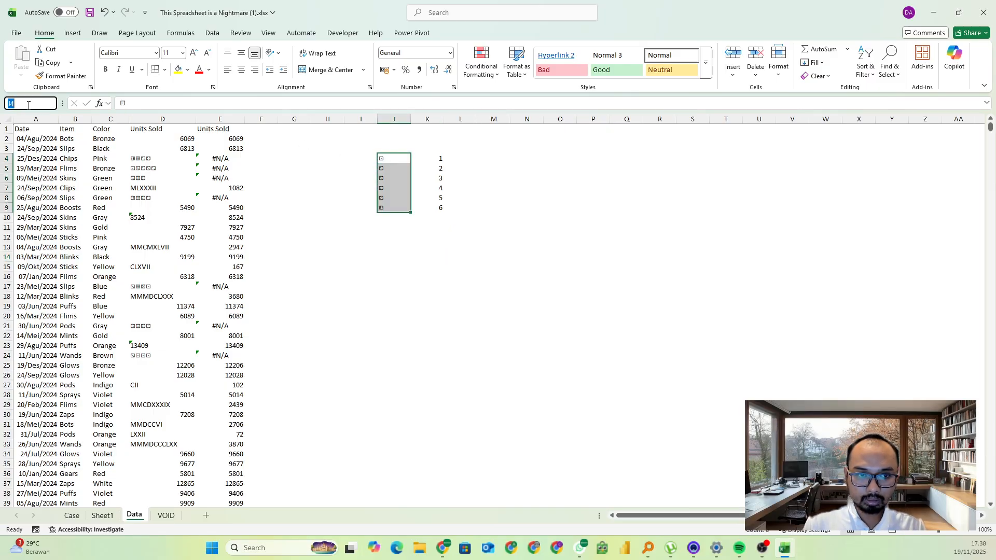
type("dice")
key("Return")
Name the number range K4:K9 dicenum
key("Right")
key("ctrl+shift+Down")
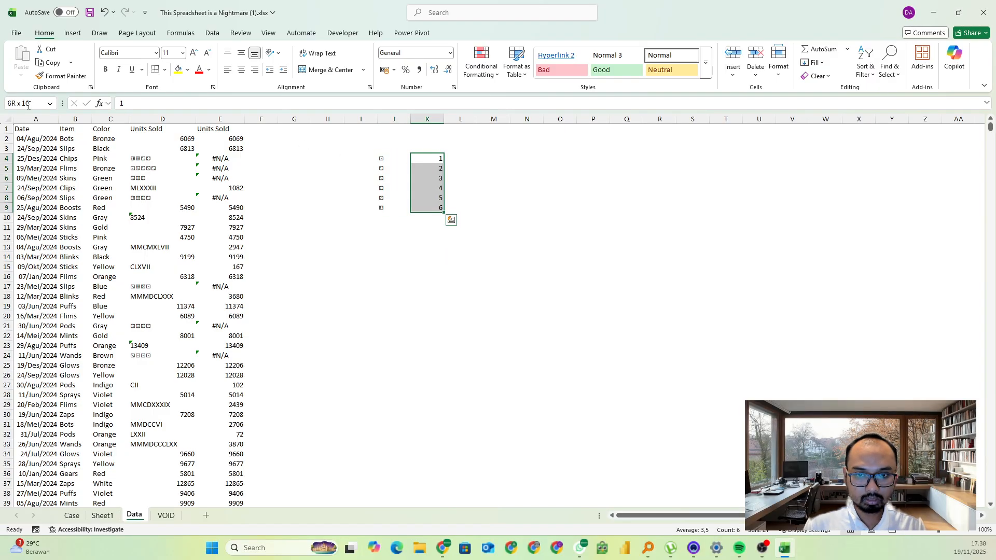
left_click(29, 105)
type("dicenum")
key("Return")
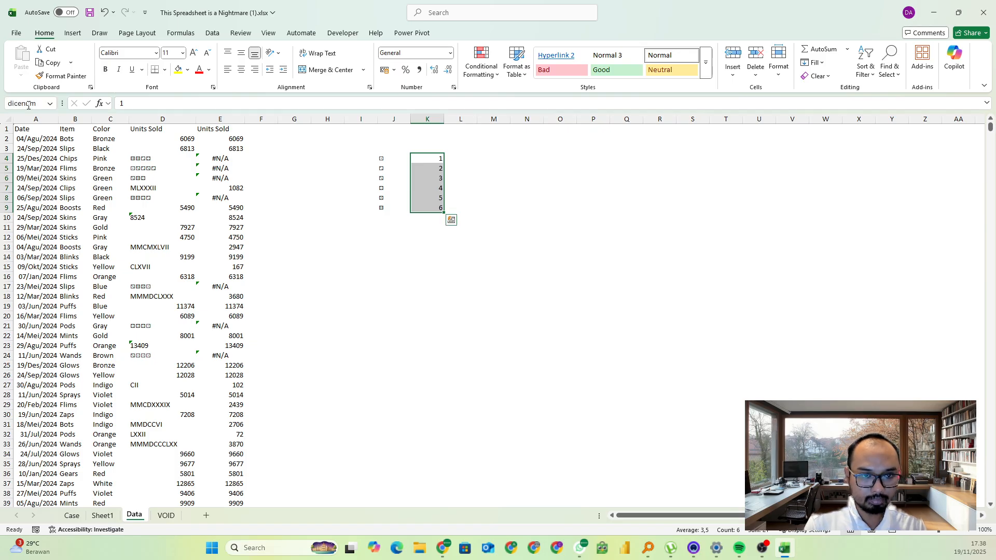
Wrap the existing Units Sold conversion formula in cell E2 of the Data sheet inside an outer IFERROR
left_click(230, 139)
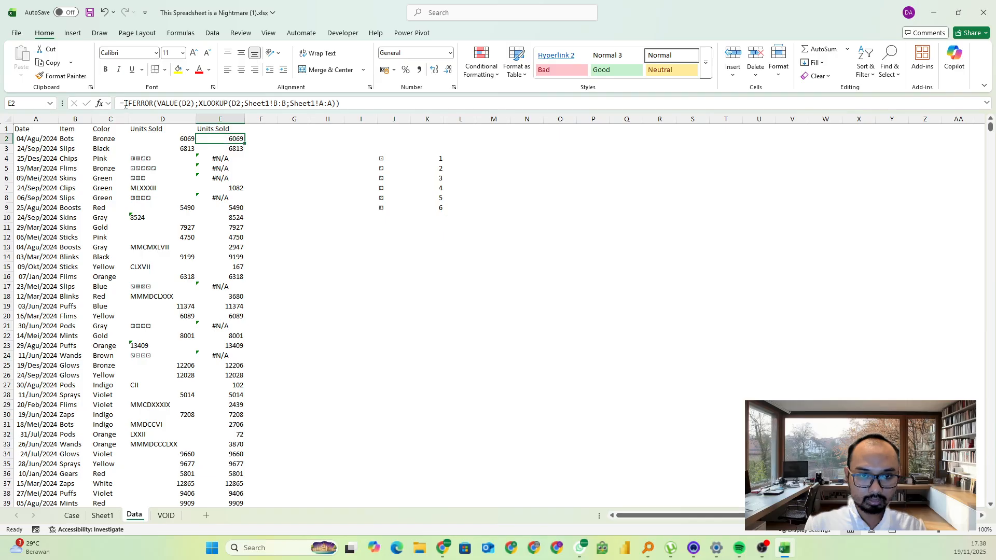
left_click(146, 156)
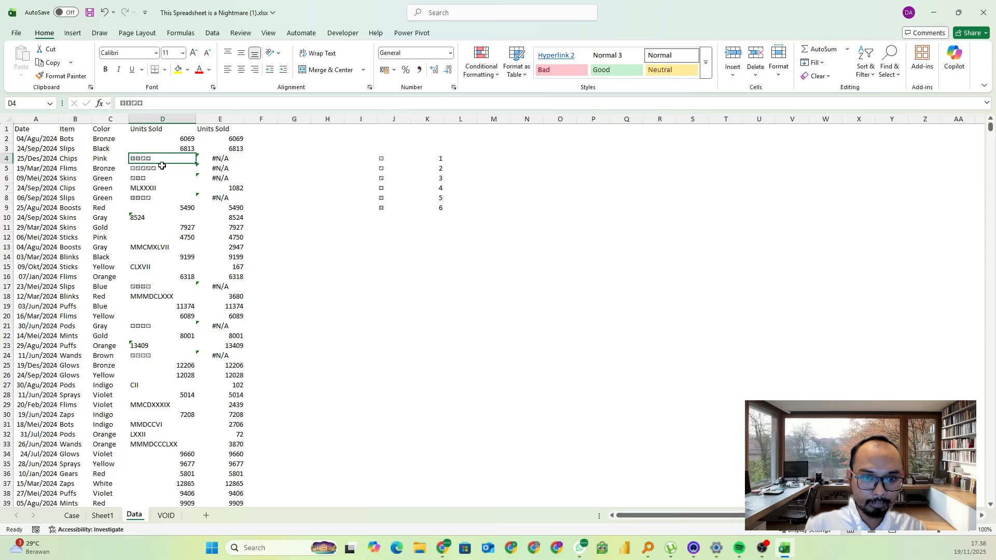
left_click(220, 139)
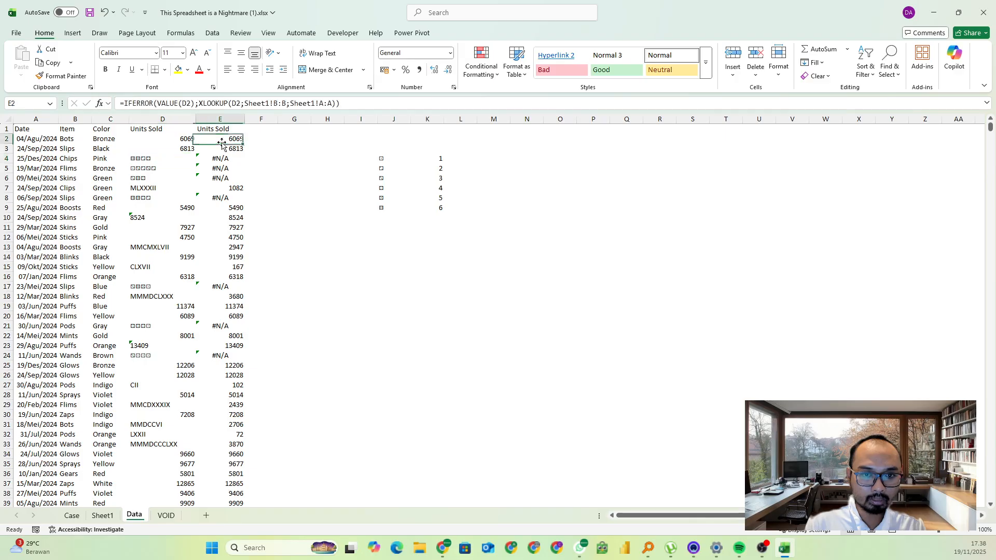
left_click(129, 104)
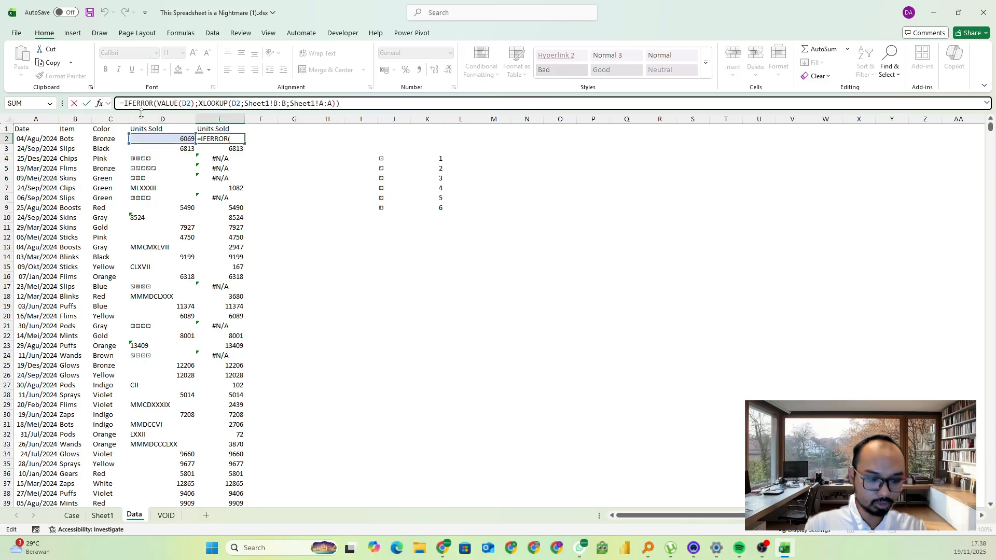
type("IFer")
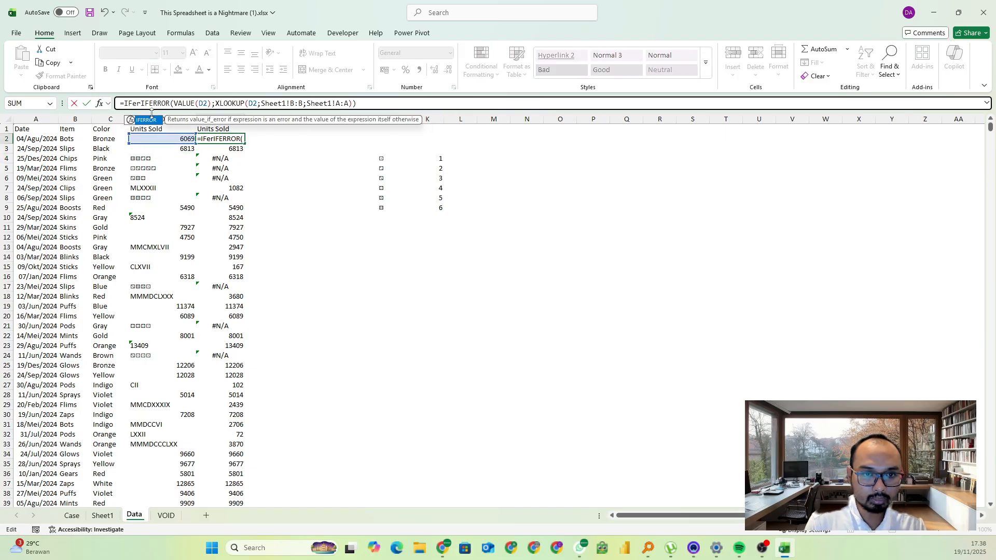
key("Tab")
left_click(394, 102)
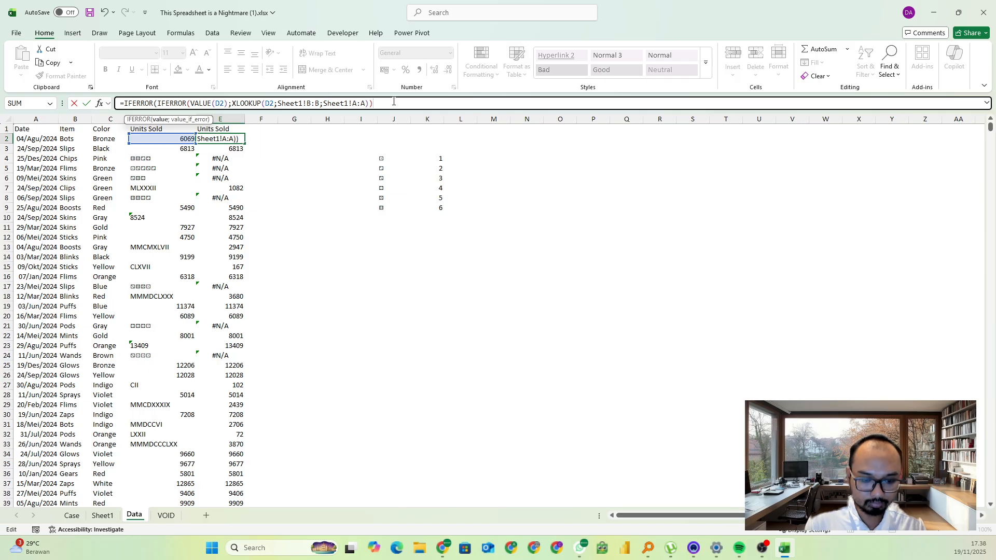
type(";")
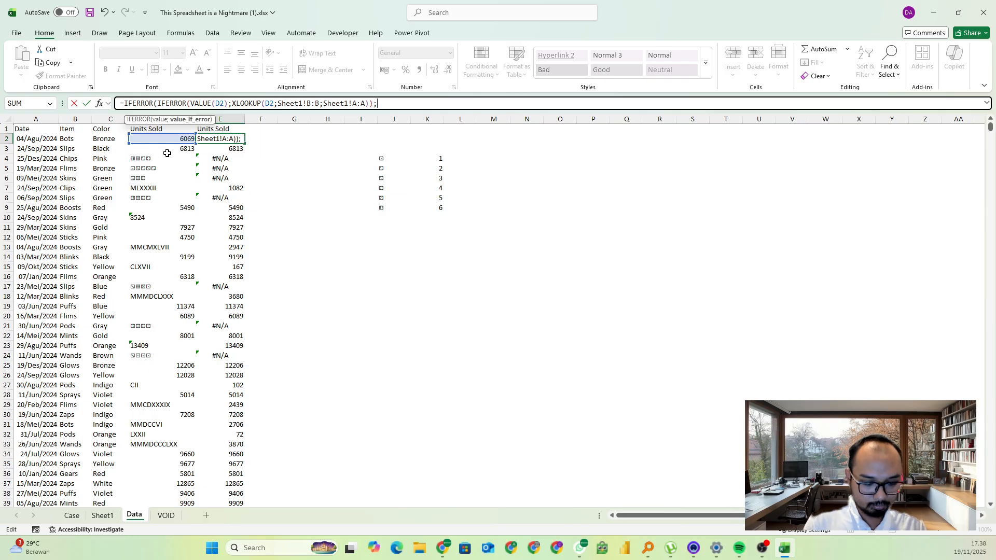
type("mid(")
Add MID(D2;SEQUENCE(LEN(D2));1) as the outer IFERROR's fallback to split the D2 entry into single characters
left_click(162, 137)
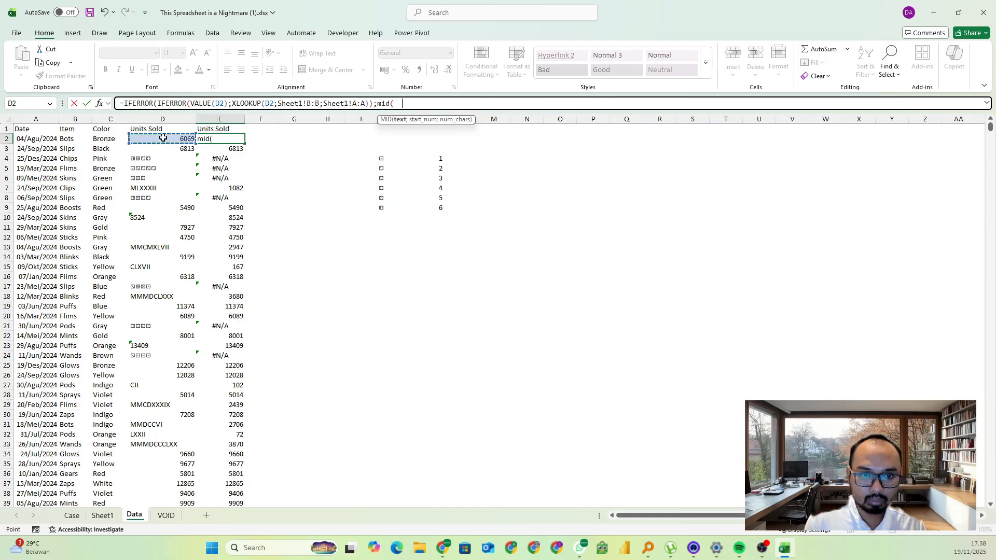
type(";")
type("seq")
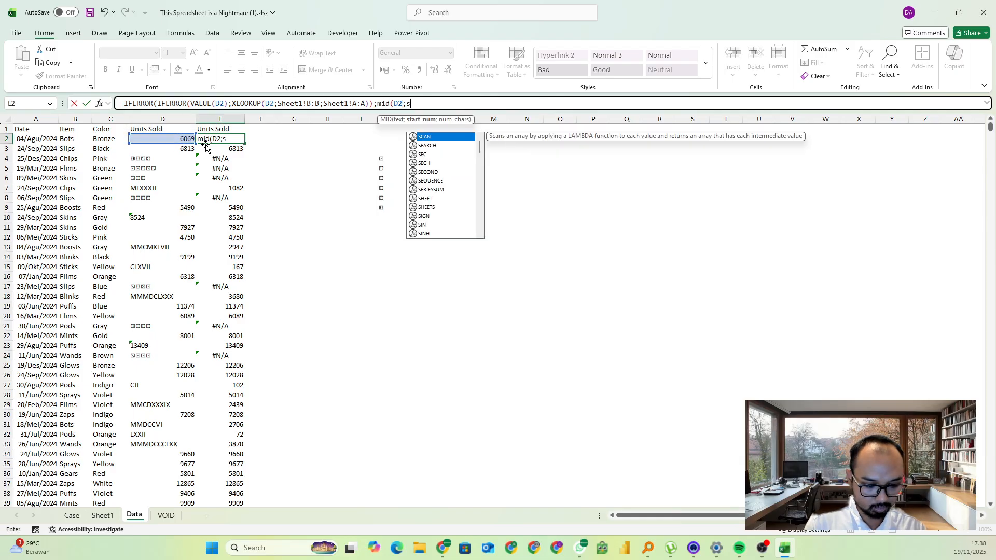
key("Tab")
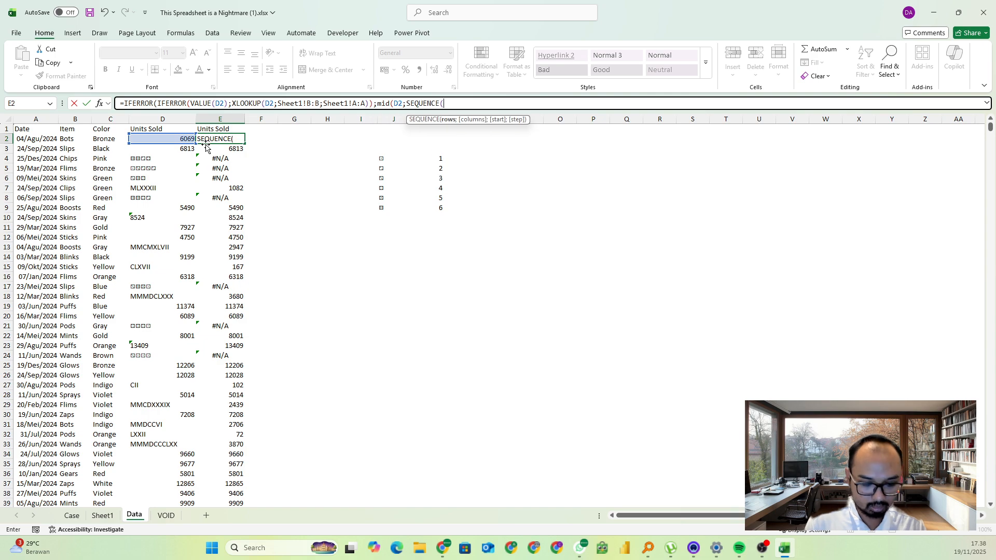
type("len(")
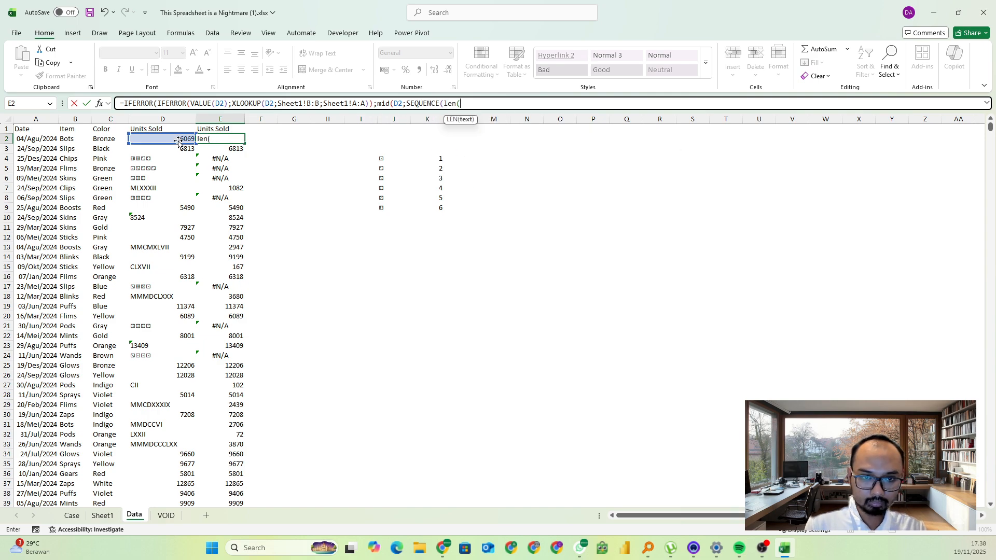
left_click(178, 139)
type("))")
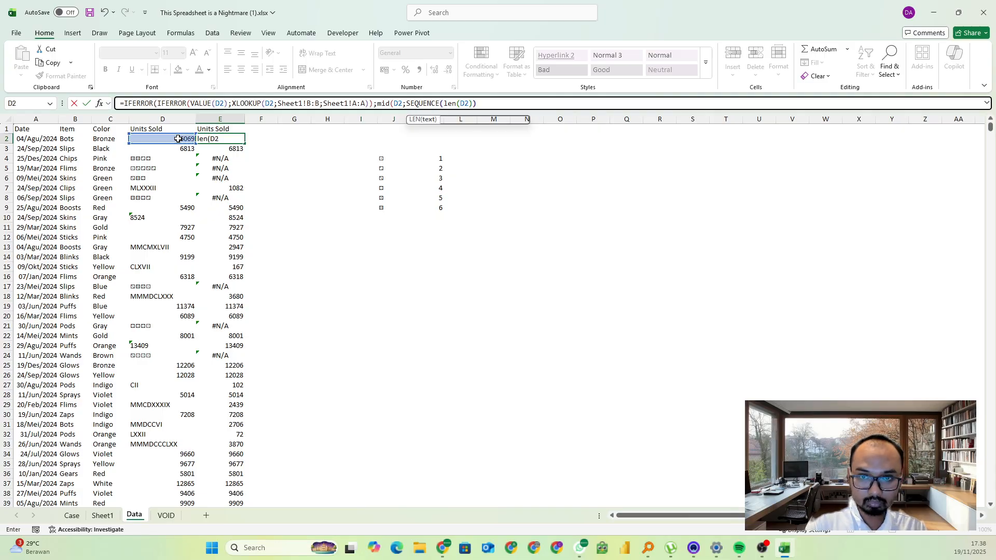
type(";1")
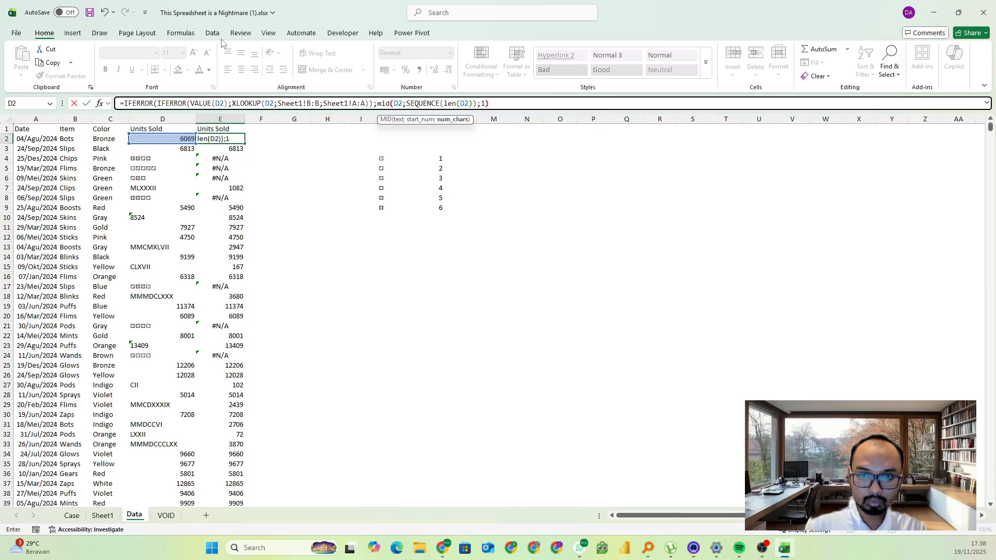
type(")")
Enclose the MID expression in an XLOOKUP that searches dice and returns dicenum
left_click(380, 102)
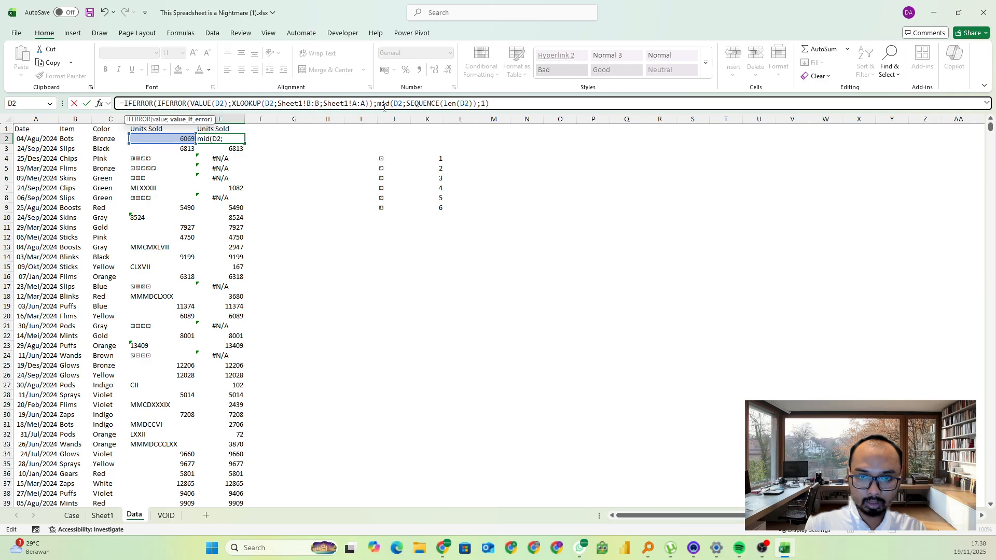
type("xl")
key("Tab")
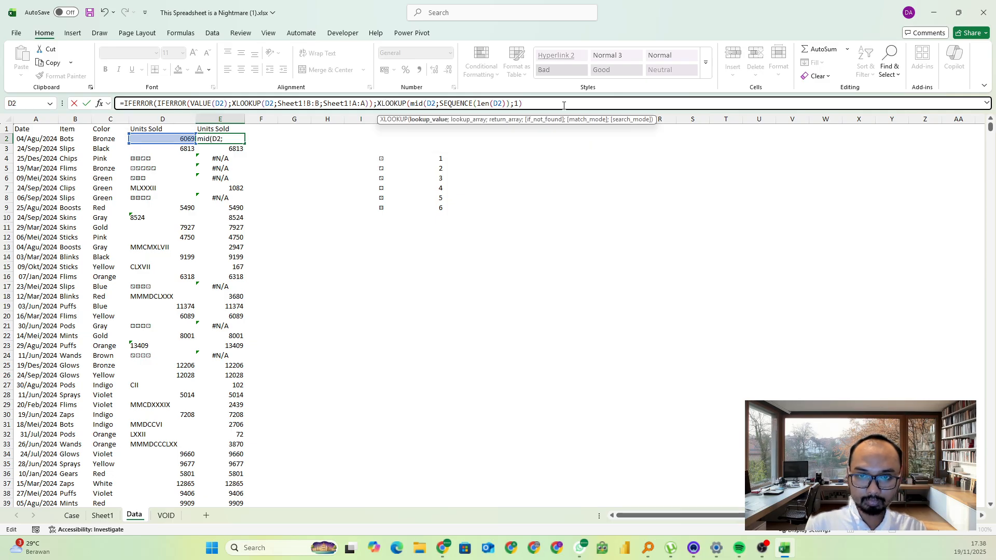
type(";dice;")
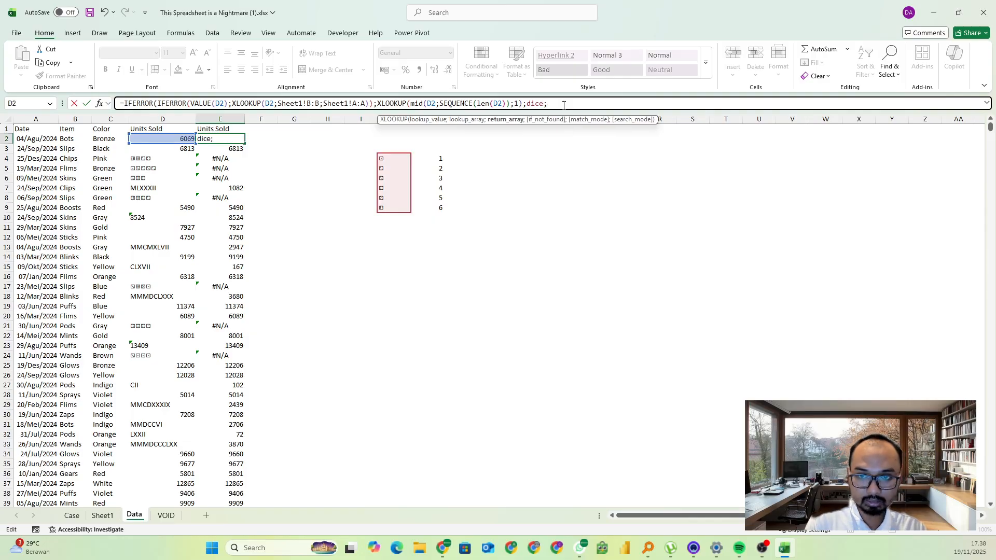
type("dice")
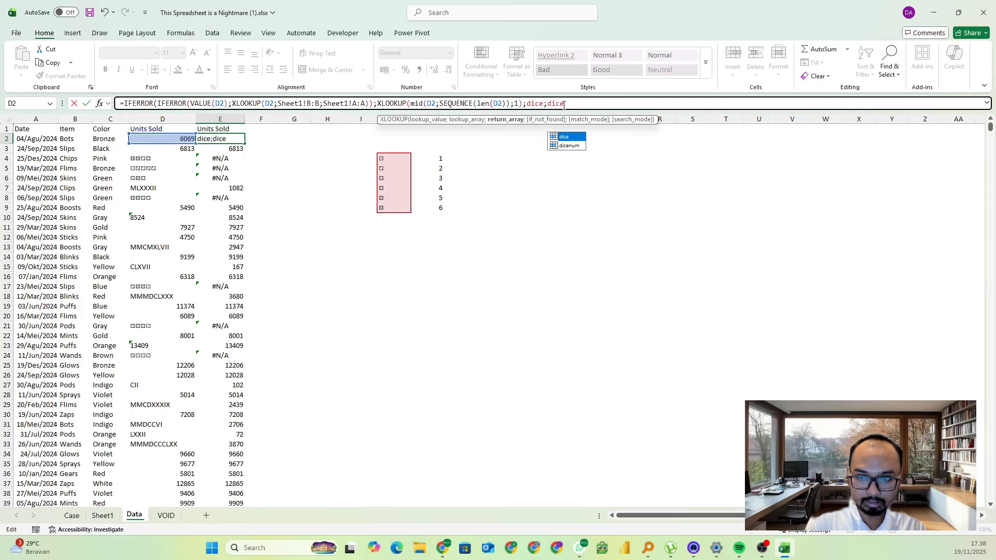
key("Down")
key("Tab")
type(")")
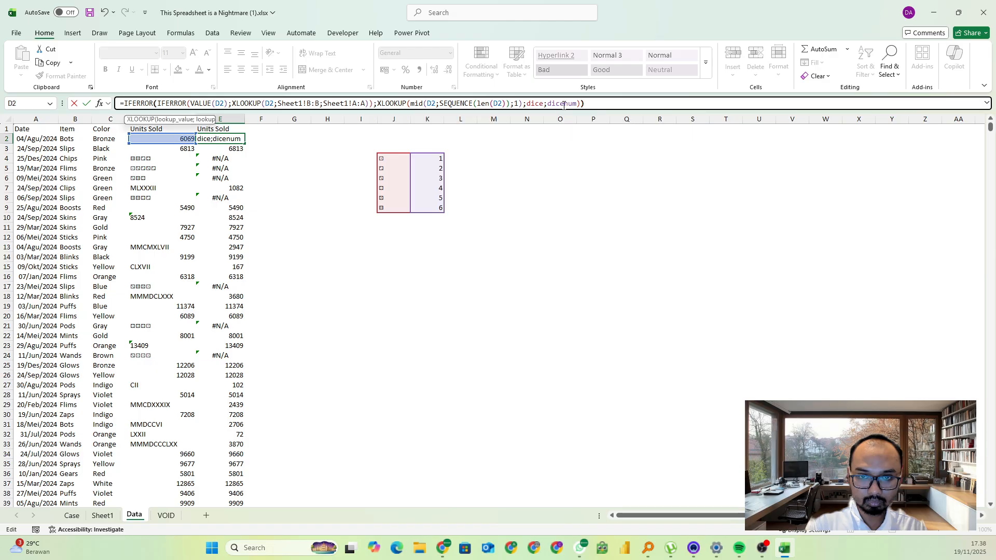
Wrap the dice XLOOKUP in VALUE(CONCAT(...)) to get one number, and enter the completed formula in E2
left_click(393, 106)
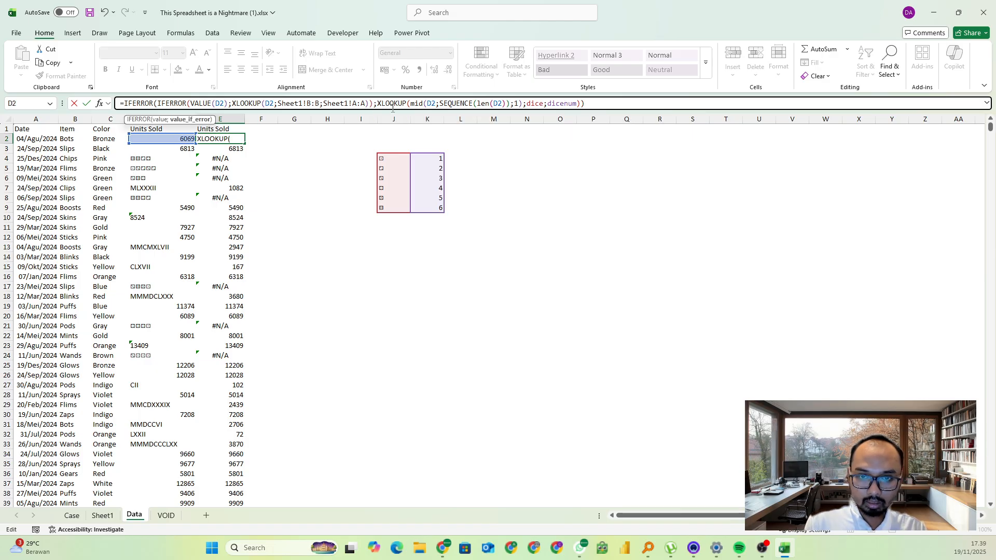
type("CONCAT(")
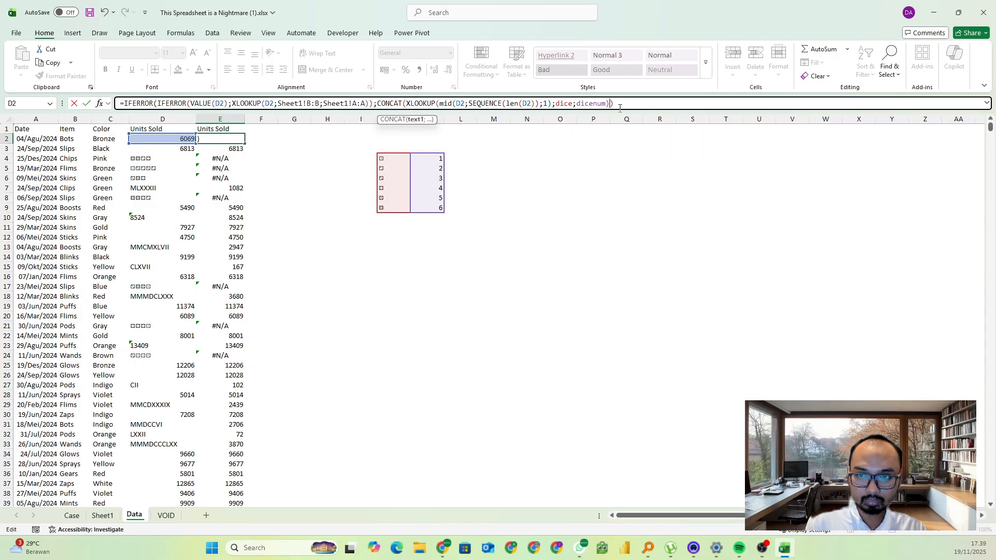
type(")")
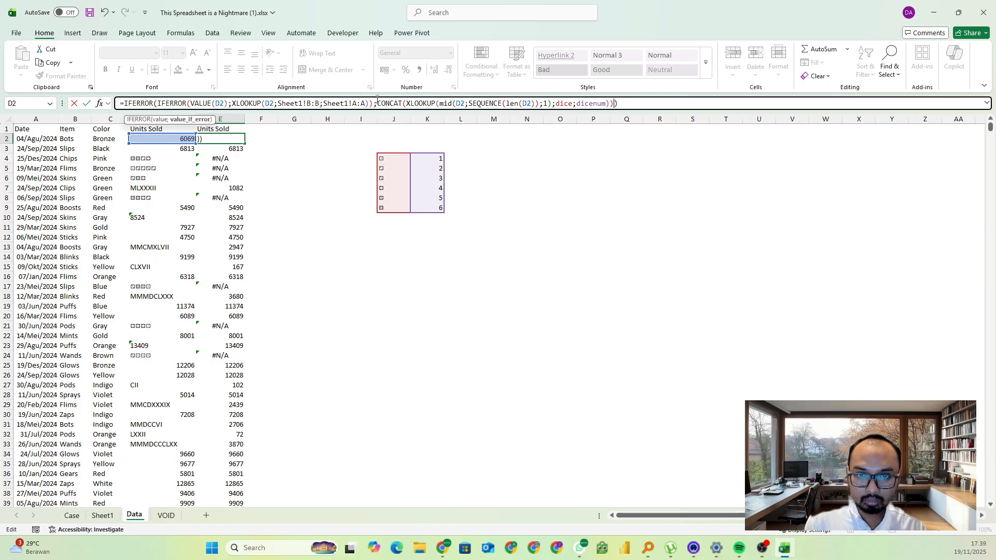
type("value(")
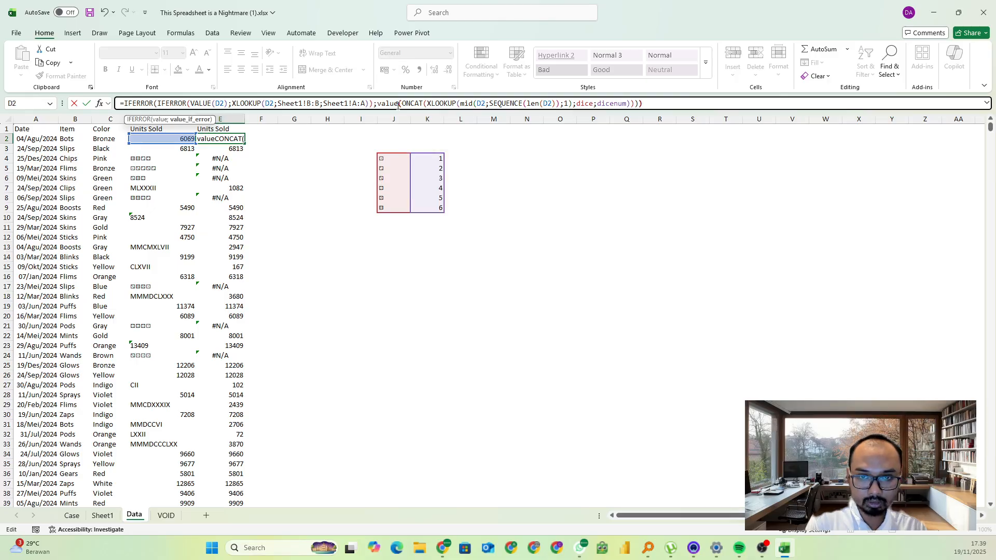
left_click(662, 105)
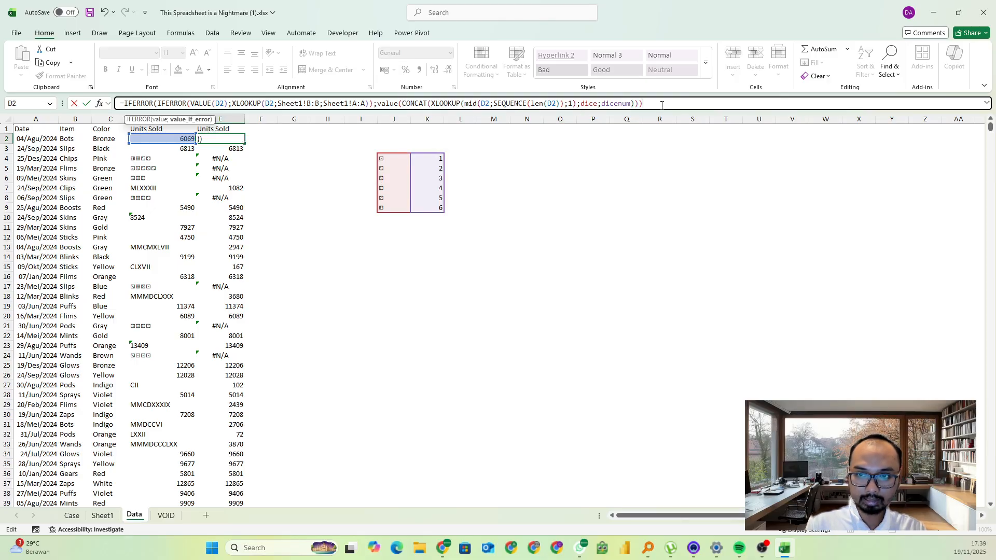
key("Return")
key("Down")
key("Down")
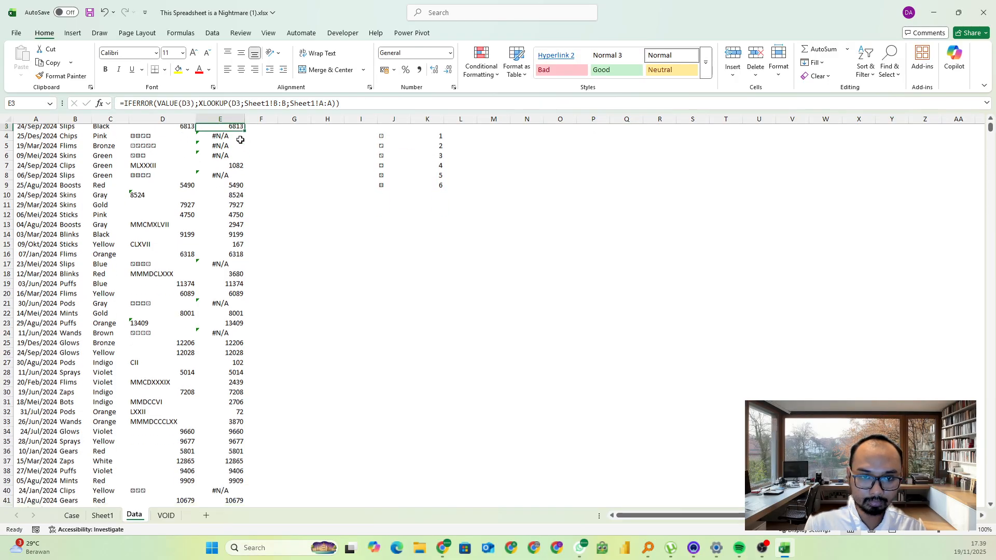
Fill the extended E2 formula down the whole Units Sold column E and check the converted dice entries
left_click(228, 142)
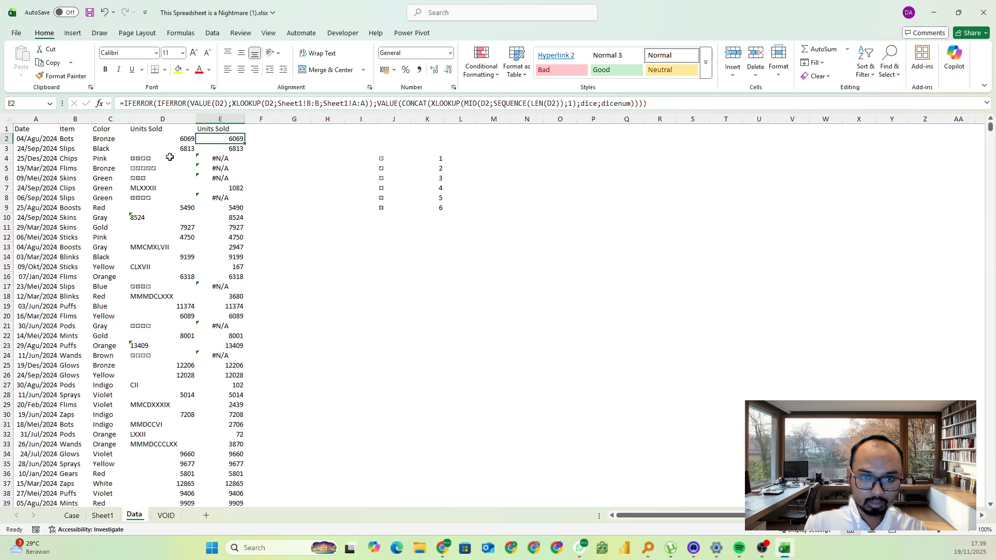
left_click(137, 159)
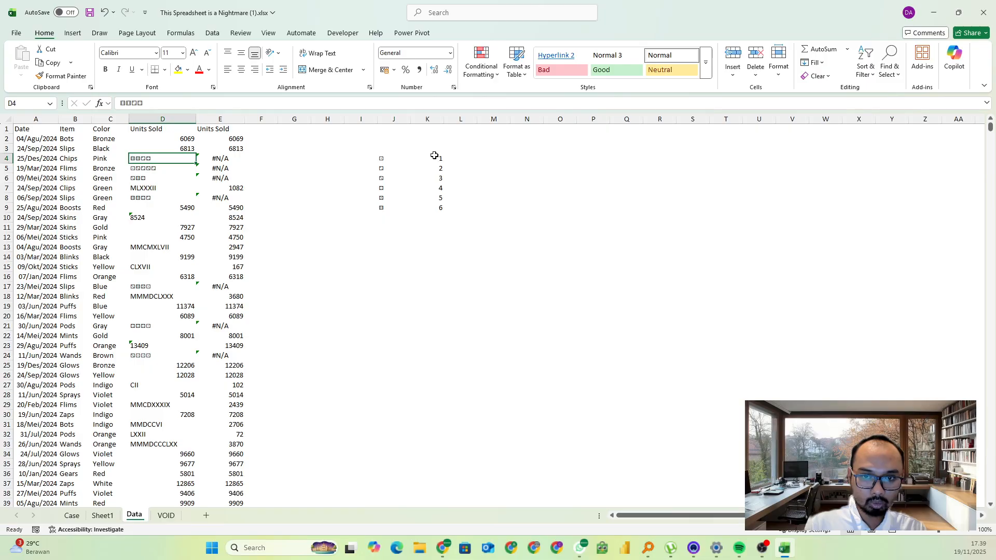
left_click_drag(435, 156, 439, 211)
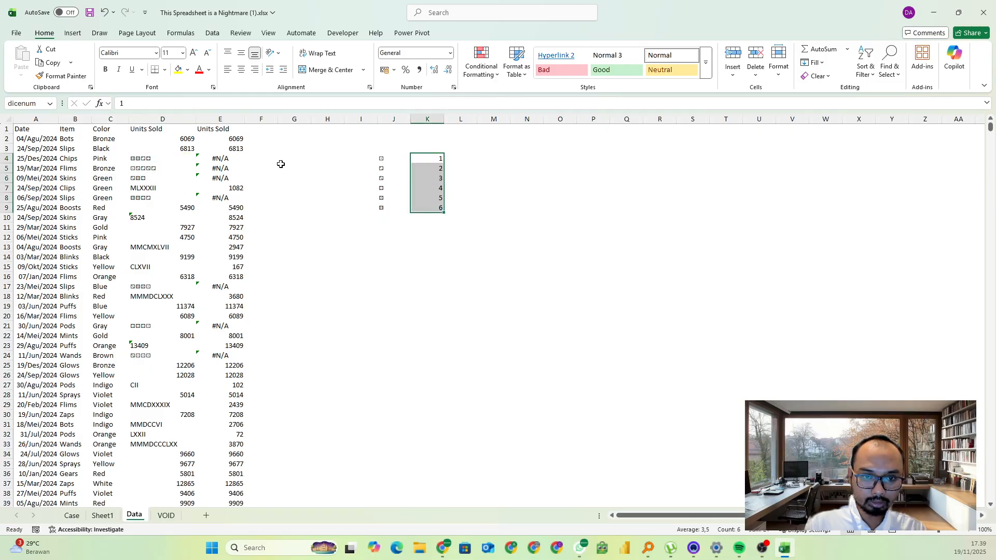
left_click(244, 141)
double_click(247, 144)
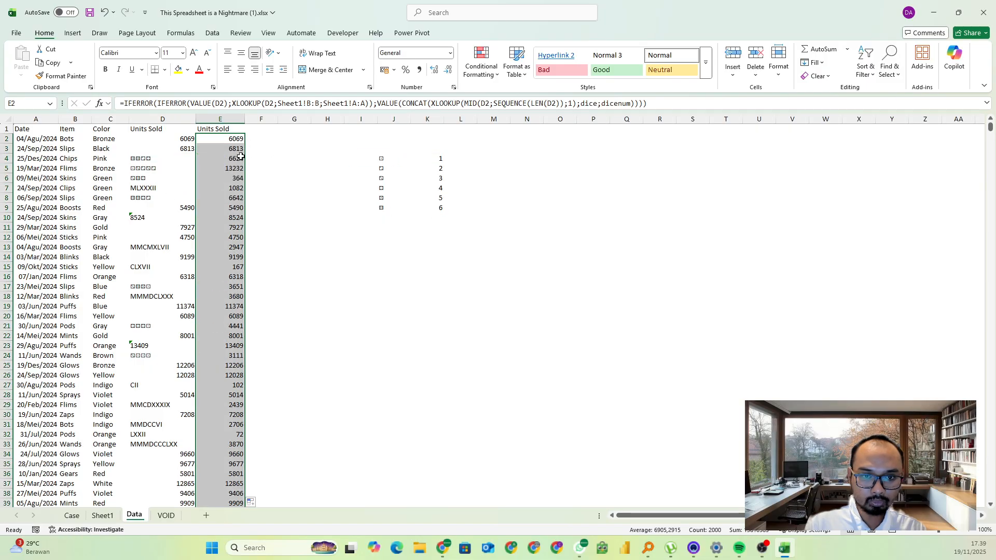
left_click(164, 161)
left_click(227, 158)
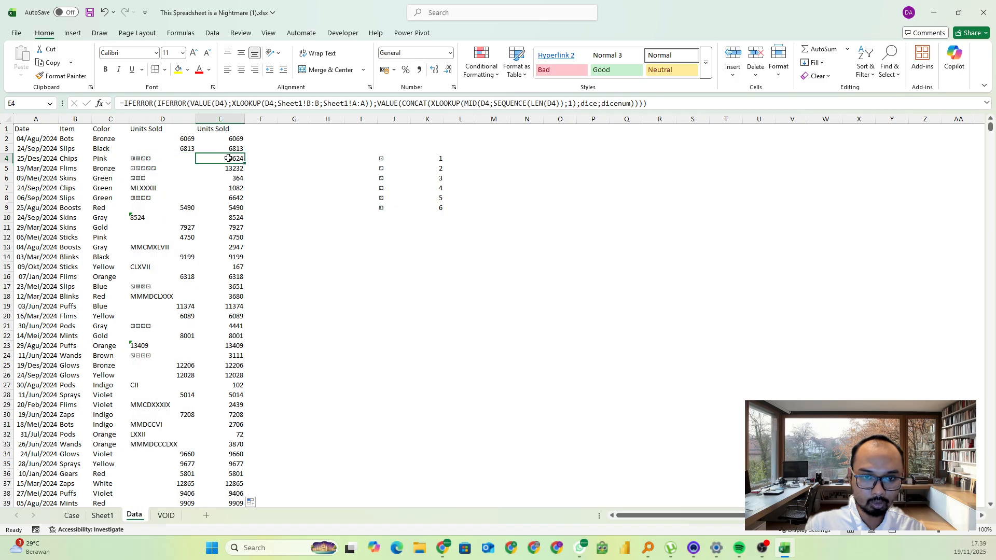
left_click(216, 125)
scroll(260, 233, "down", 6)
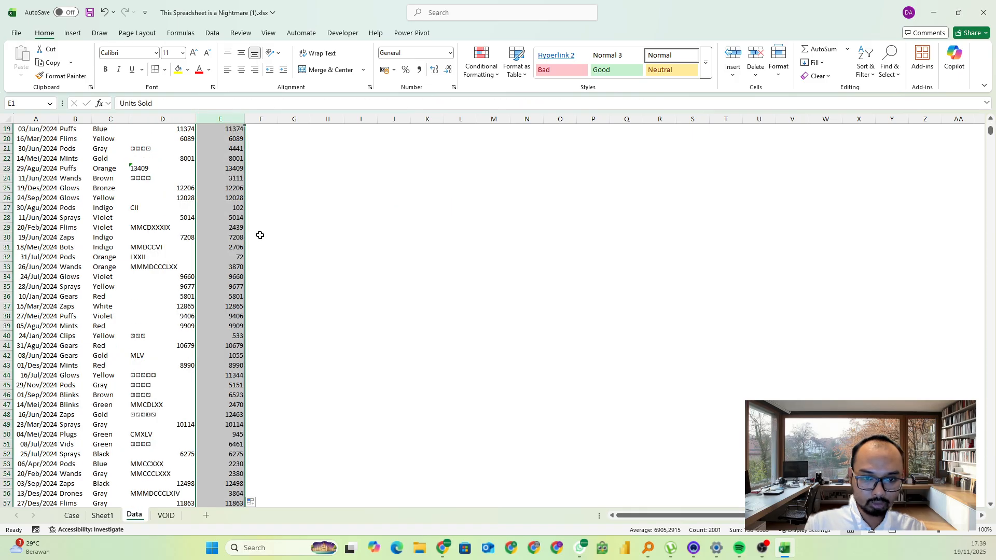
scroll(258, 229, "up", 6)
On the Case sheet, copy the MINIFS formula text from the game 70 answer into the game 71 answer cell E179
left_click(82, 516)
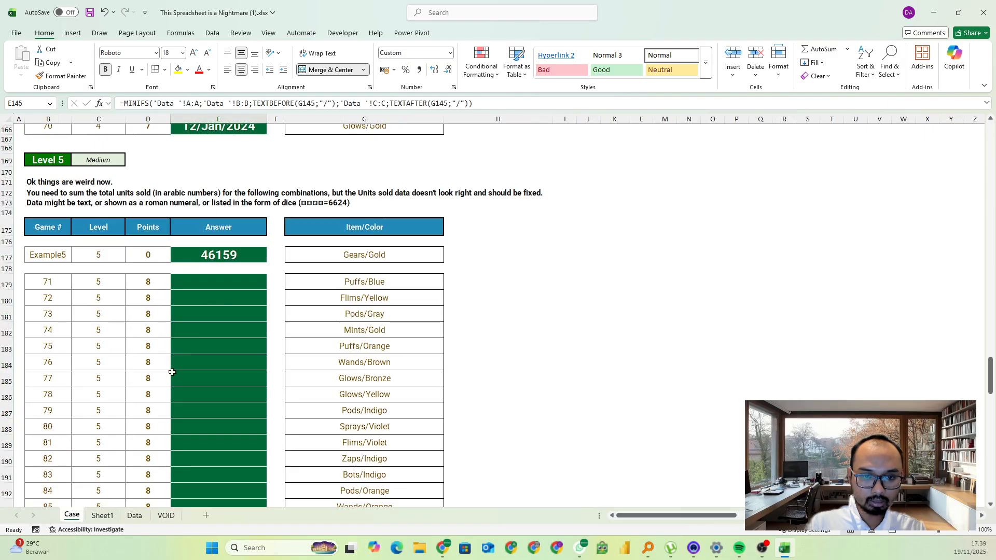
left_click(230, 284)
scroll(233, 280, "up", 3)
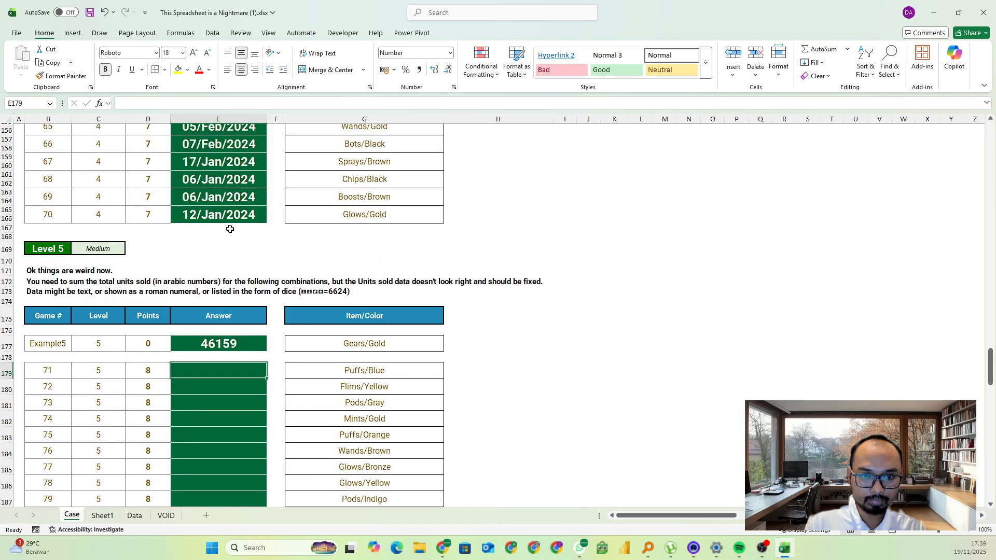
left_click(210, 205)
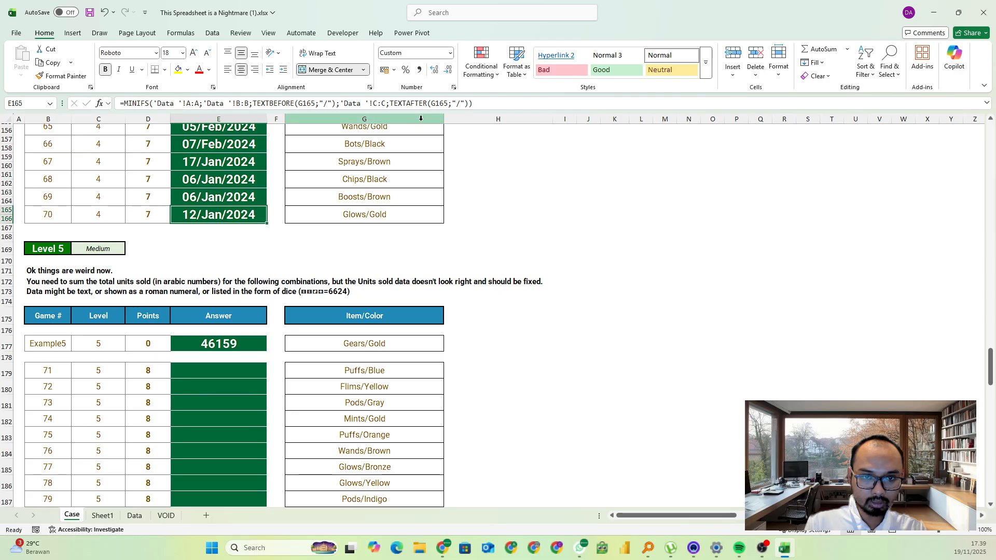
triple_click(141, 104)
key("ctrl+c")
key("Escape")
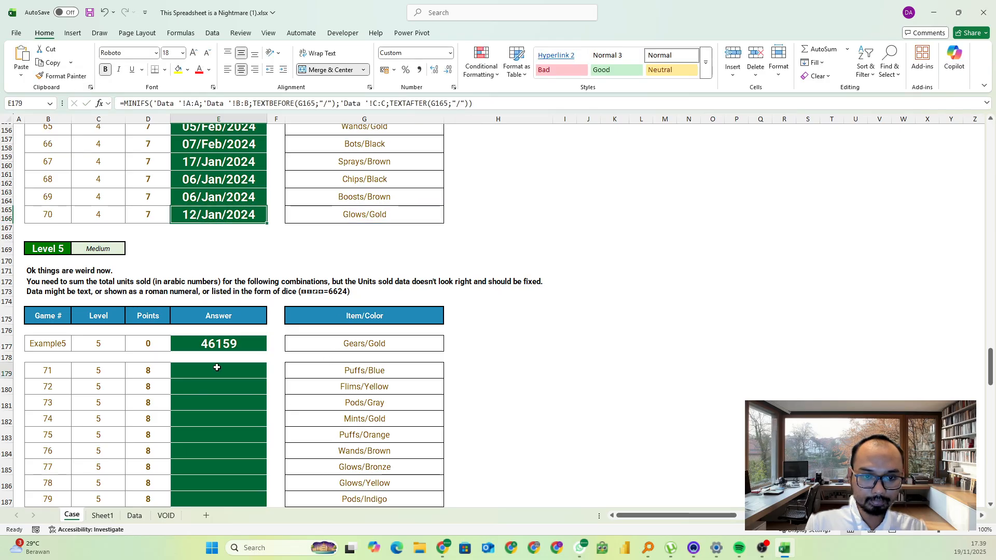
left_click(217, 369)
left_click(132, 102)
key("ctrl+v")
Change the copied function to SUMIFS and replace its first range with column E of the Data sheet
double_click(132, 102)
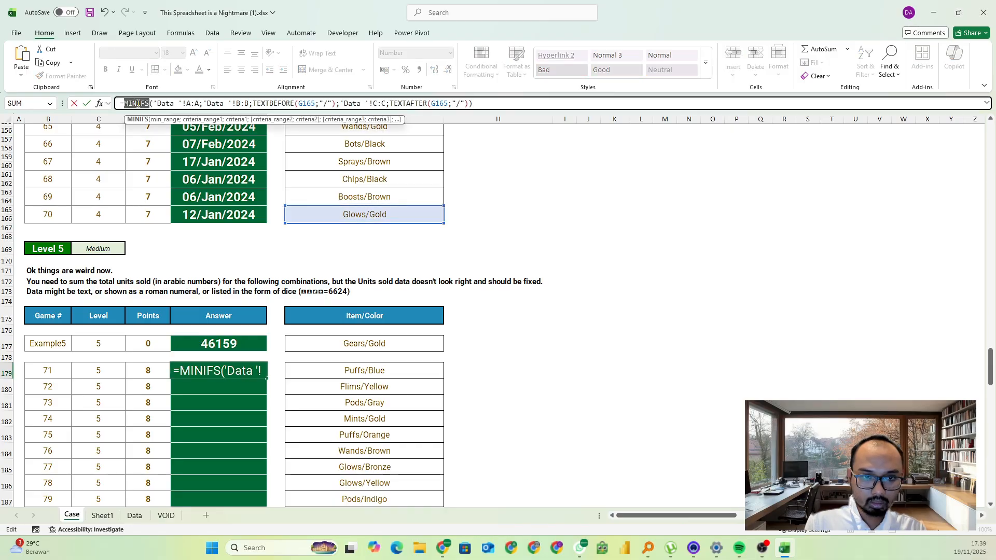
type("sumifs")
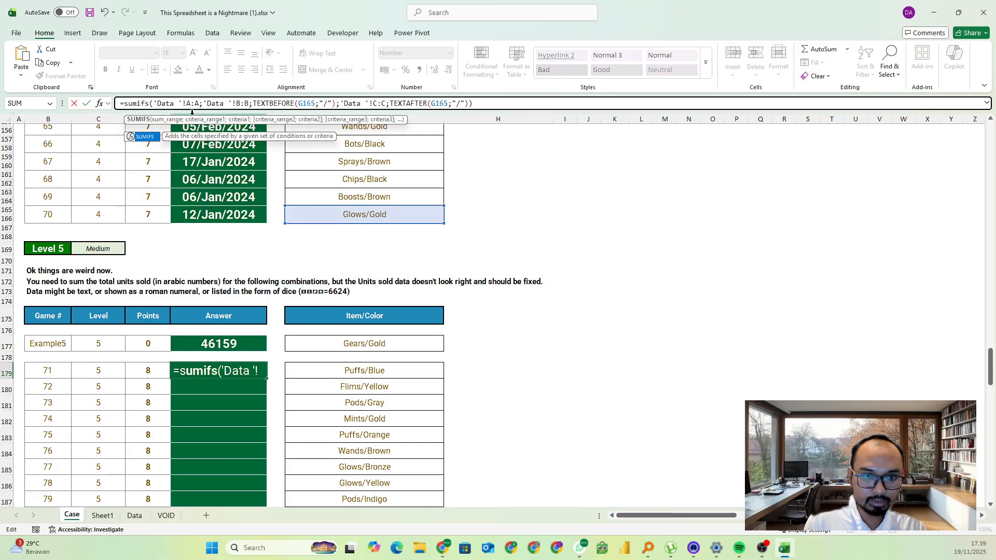
left_click(191, 103)
left_click_drag(199, 103, 183, 103)
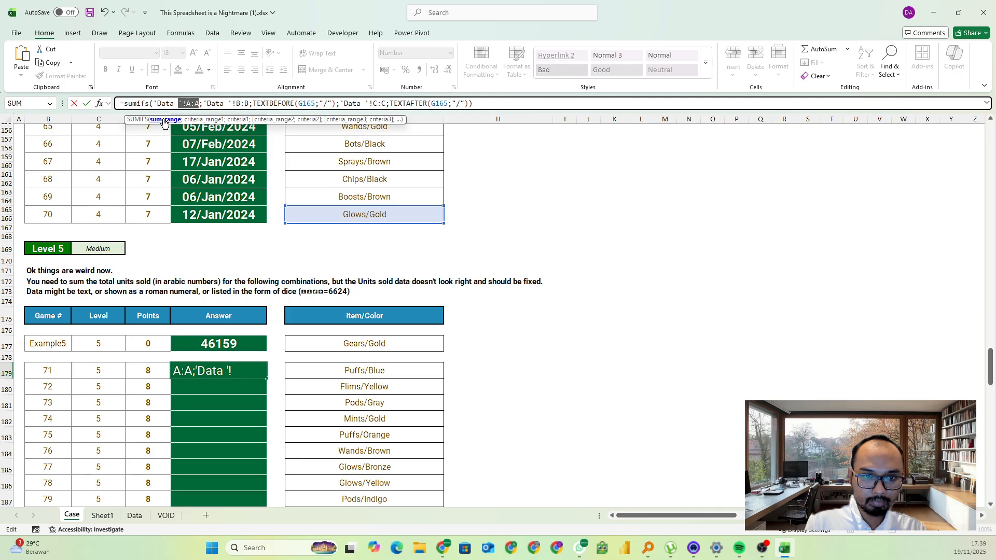
left_click(164, 121)
key("BackSpace")
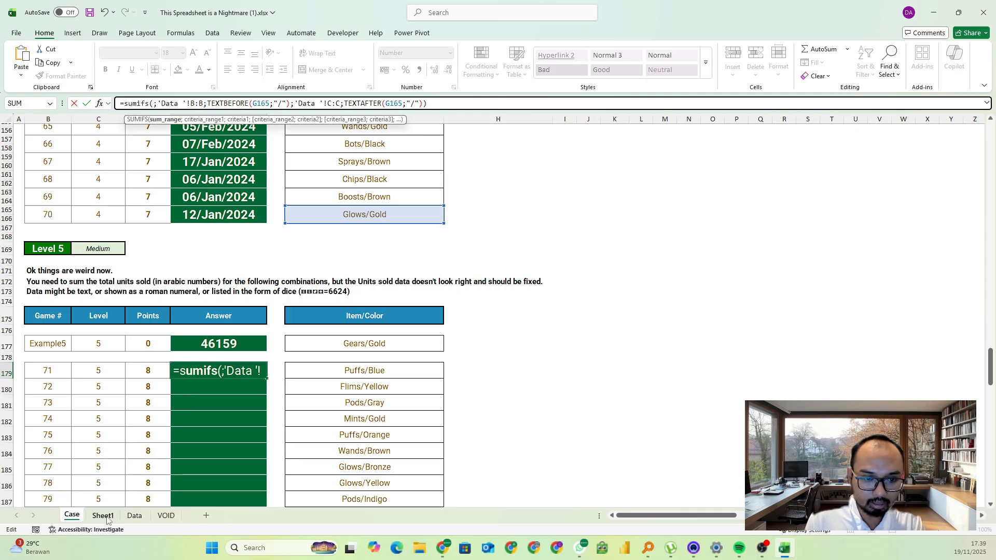
left_click(136, 516)
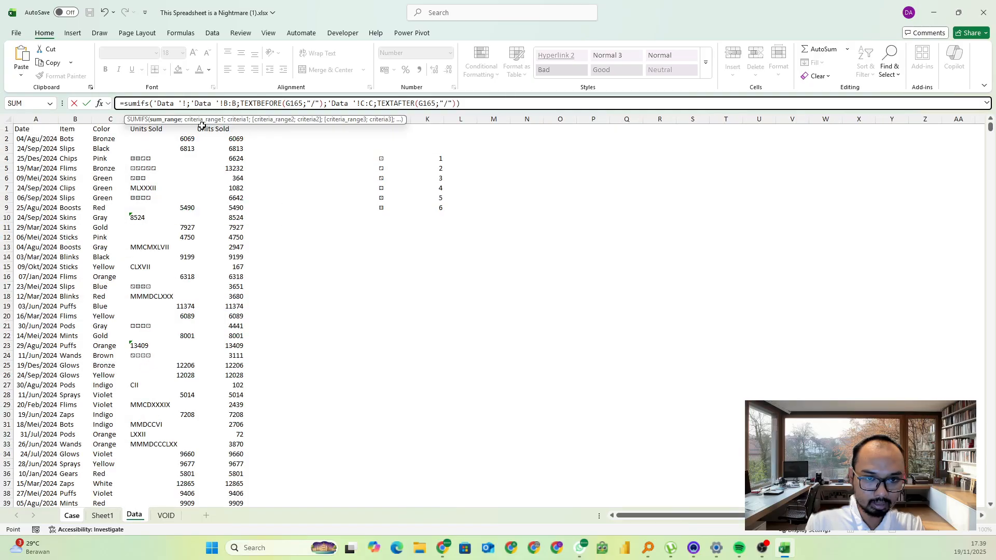
left_click(219, 112)
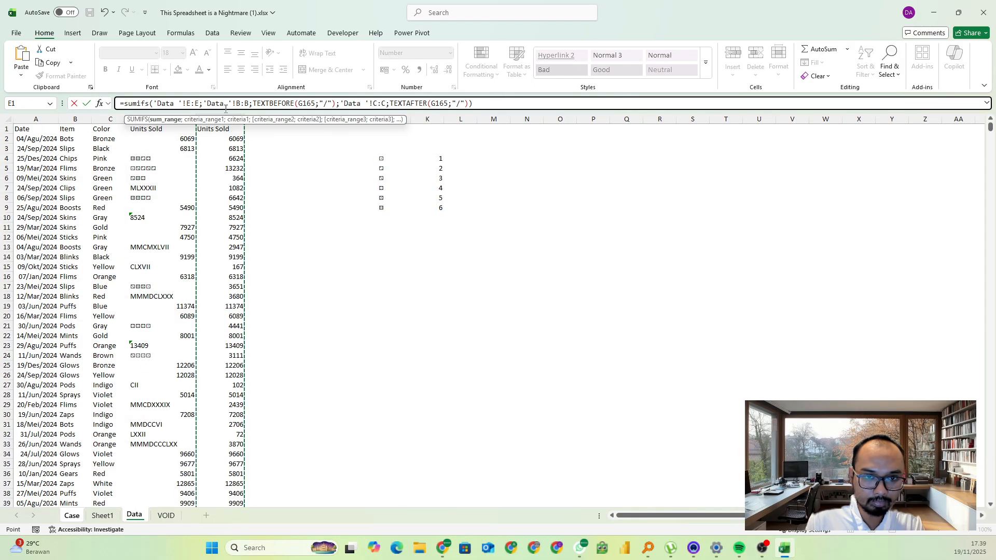
Point both the TEXTBEFORE and TEXTAFTER references to Case!G179 and enter the SUMIFS formula
double_click(306, 104)
key("BackSpace")
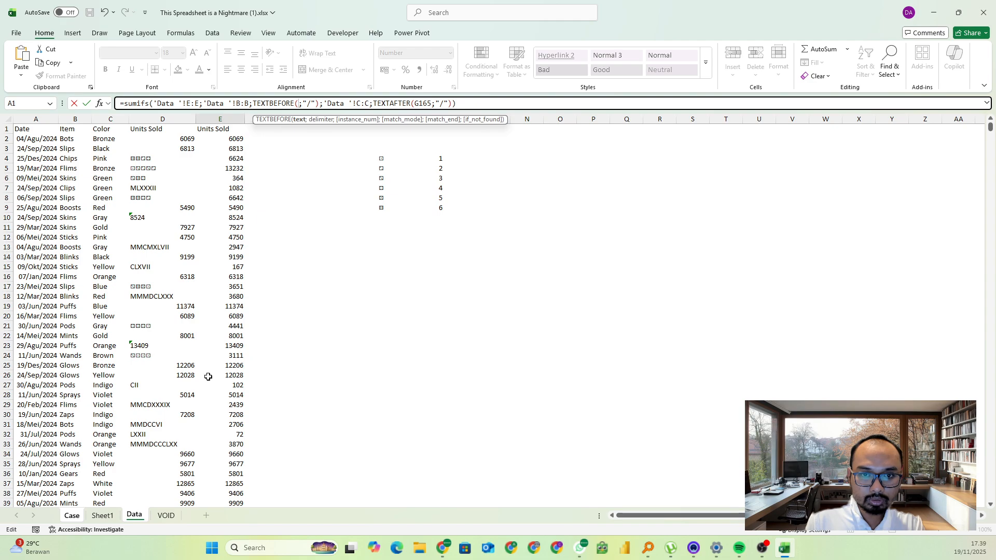
left_click(77, 515)
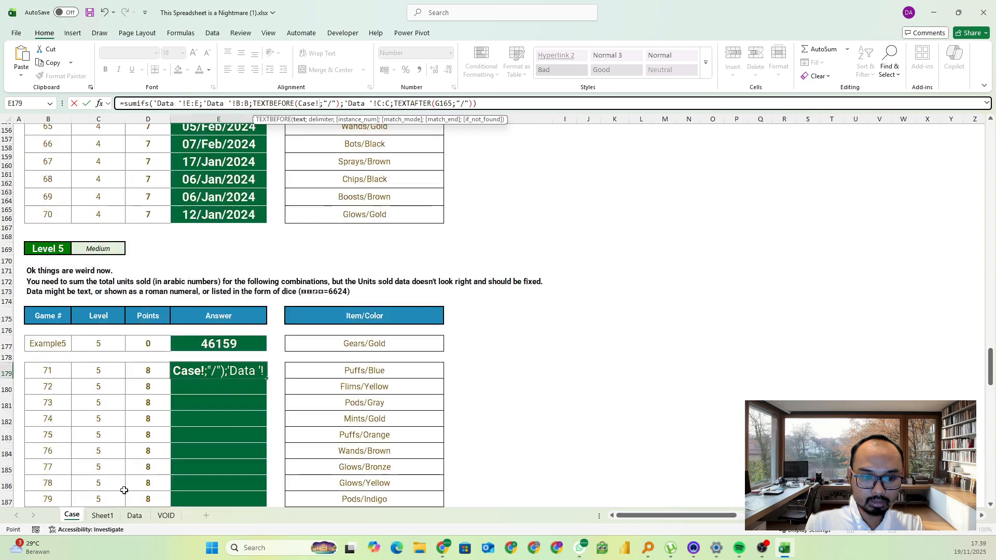
left_click(362, 366)
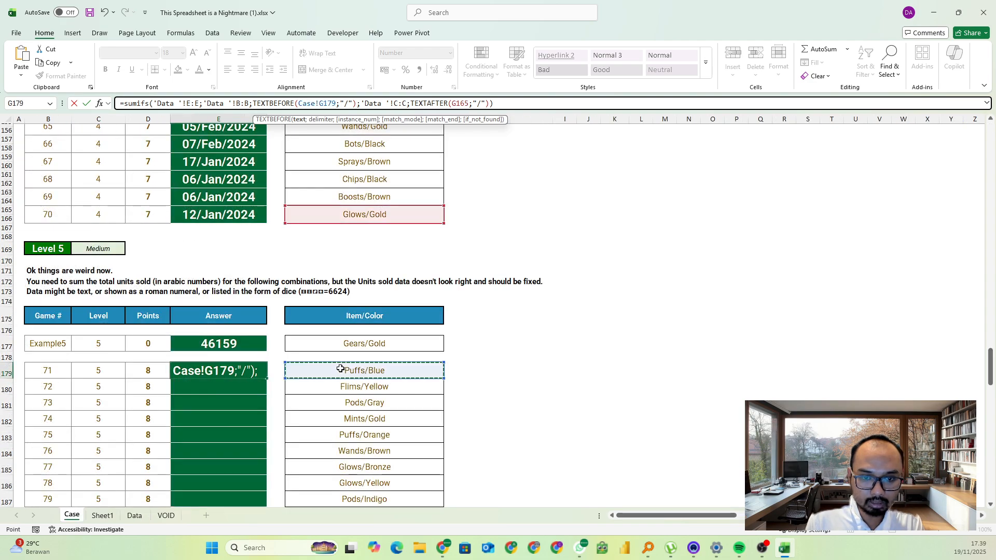
double_click(454, 104)
left_click(349, 368)
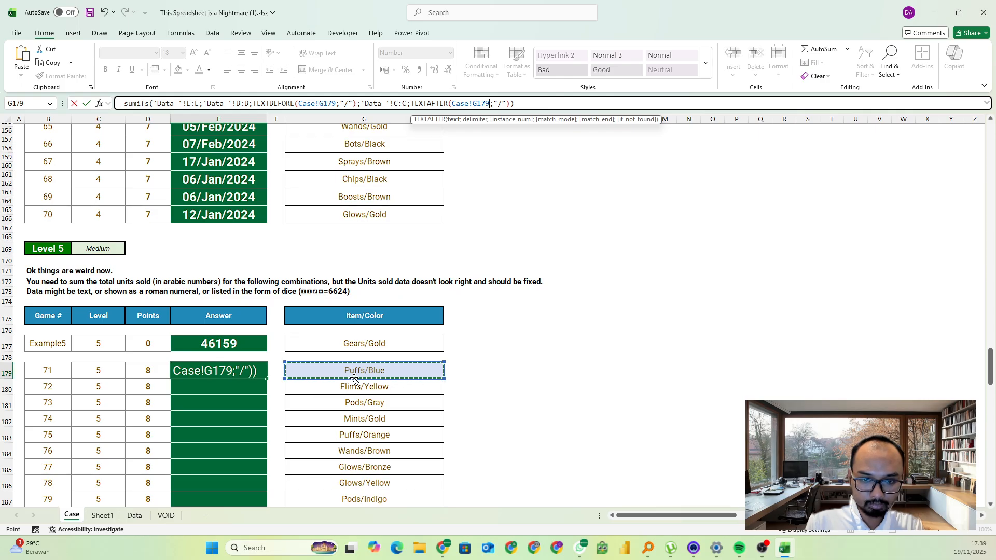
key("ctrl+Return")
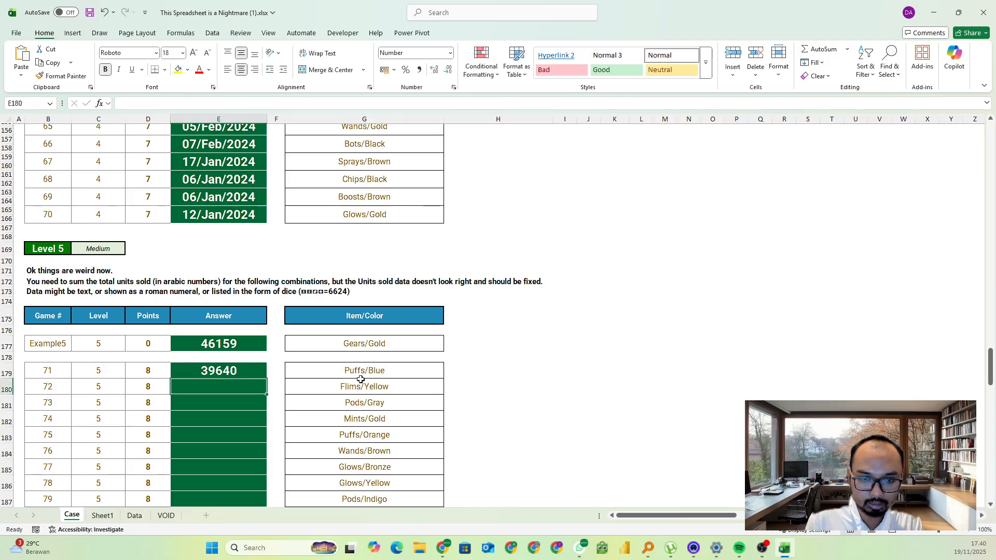
Copy the SUMIFS formula into the Example5 answer and fill it down the Level 5 answers for games 71 to 90
key("ctrl+c")
left_click(230, 346)
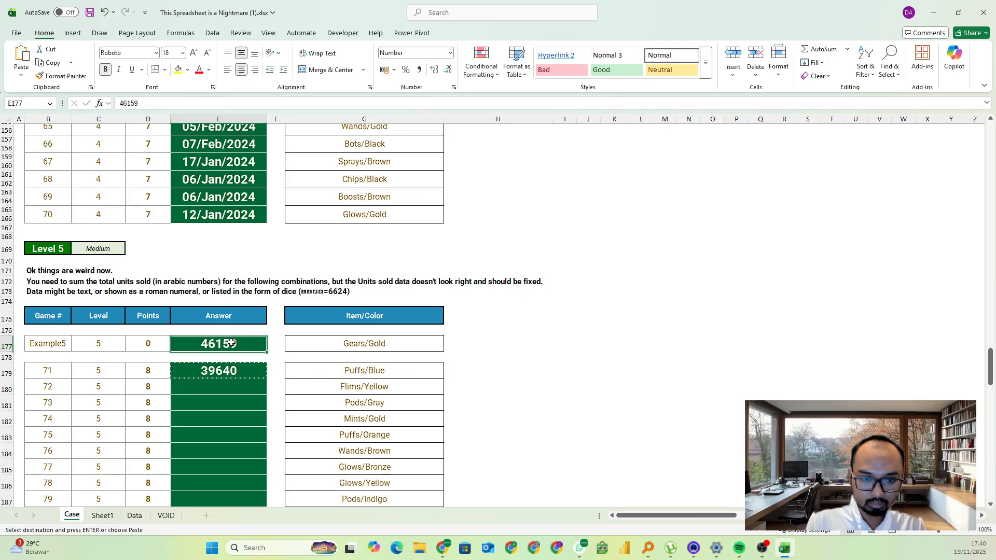
key("ctrl+v")
left_click(253, 374)
double_click(270, 376)
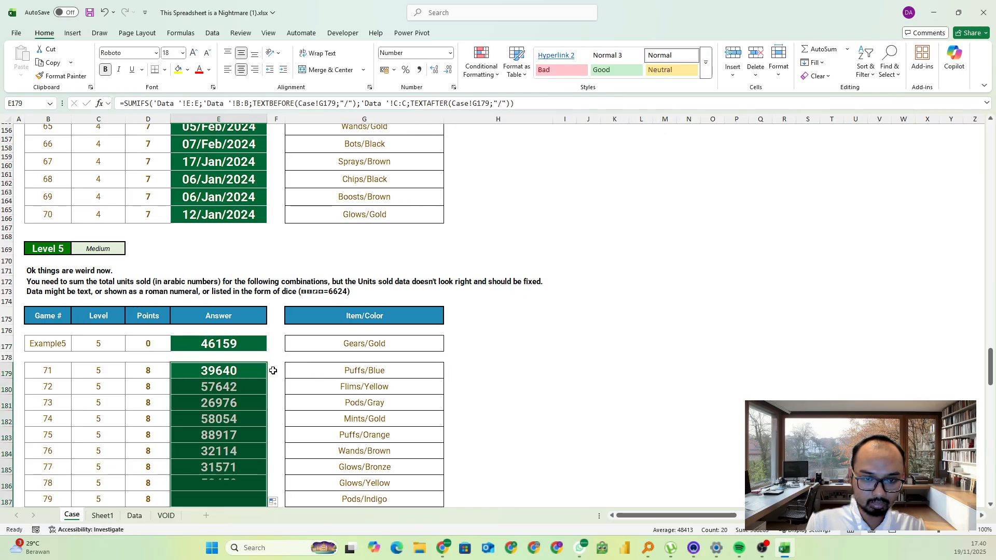
scroll(275, 366, "down", 5)
Switch to the Excel Esports game page in the browser and paste the Level 5 answers starting at game 71
key("alt+Tab")
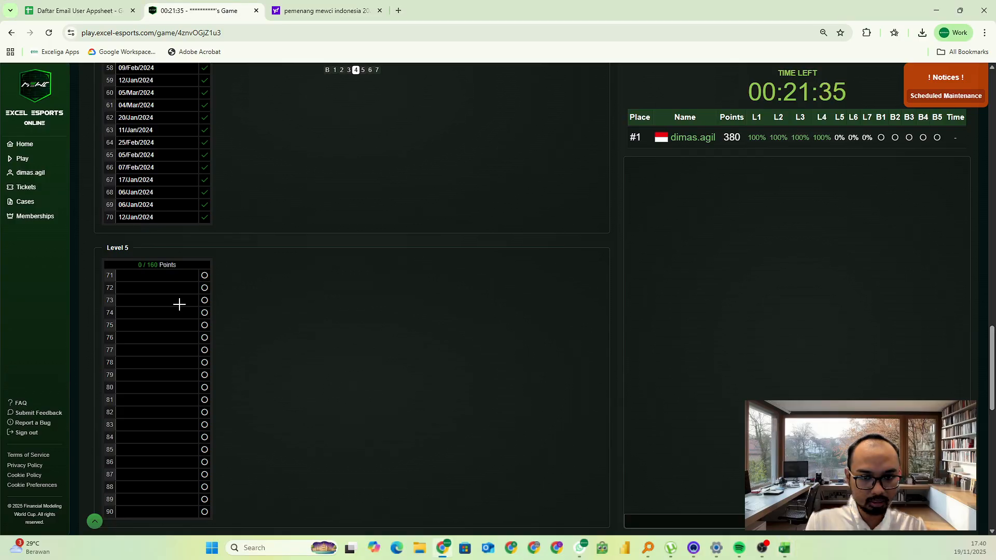
left_click(142, 273)
key("ctrl+v")
scroll(228, 325, "down", 5)
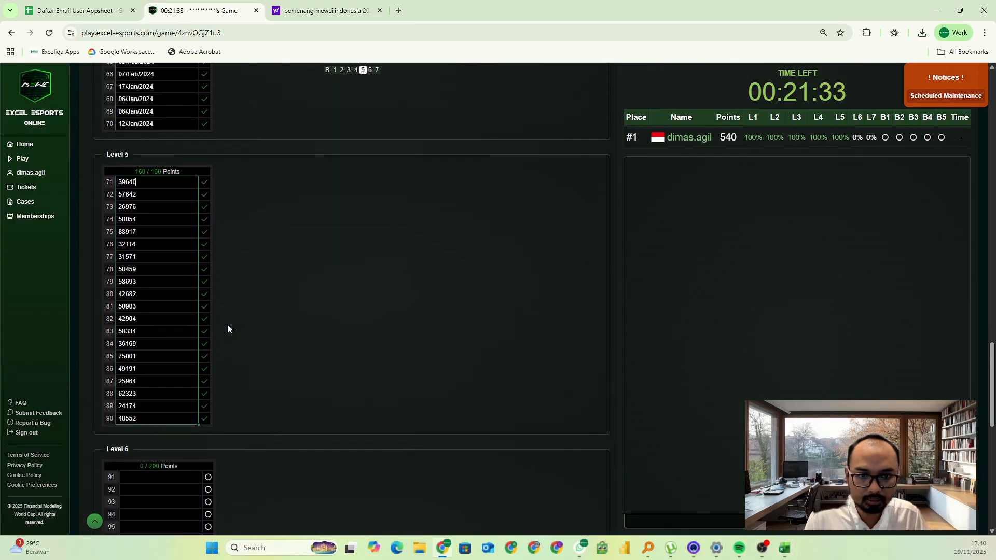
Return to the Excel workbook and read the bonus questions near the start of the Case sheet
key("alt+Tab")
scroll(319, 324, "down", 6)
key("Escape")
scroll(318, 324, "up", 15)
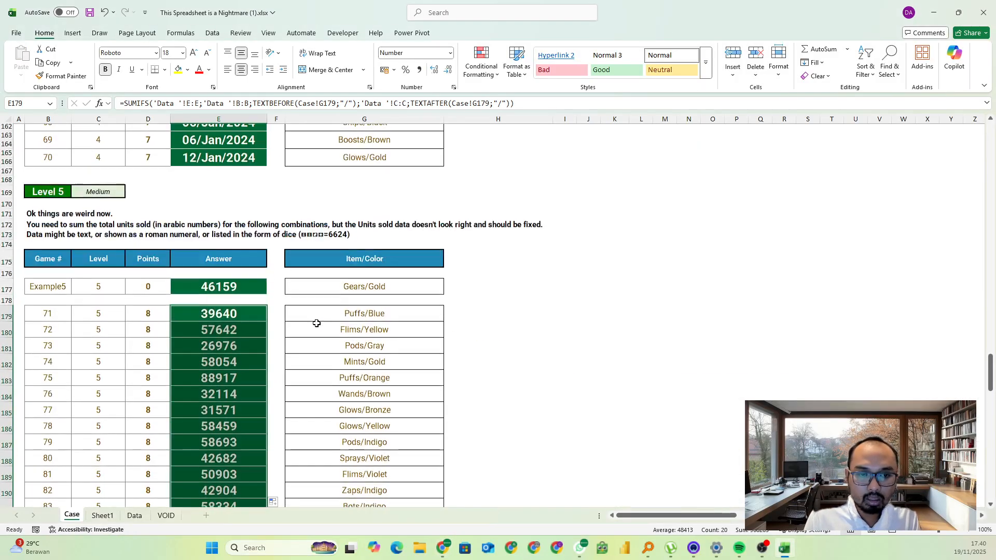
scroll(341, 320, "up", 10)
scroll(335, 296, "up", 20)
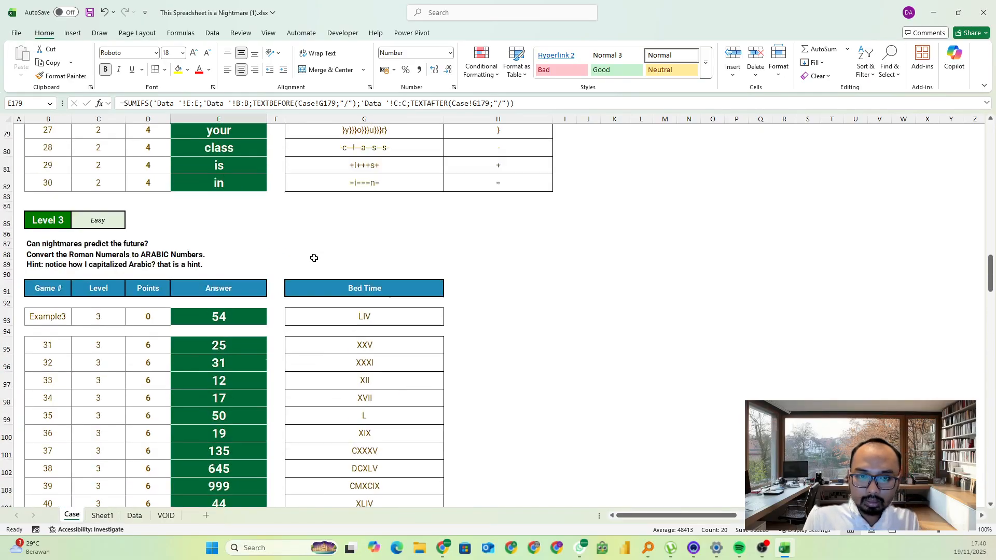
scroll(302, 246, "up", 2)
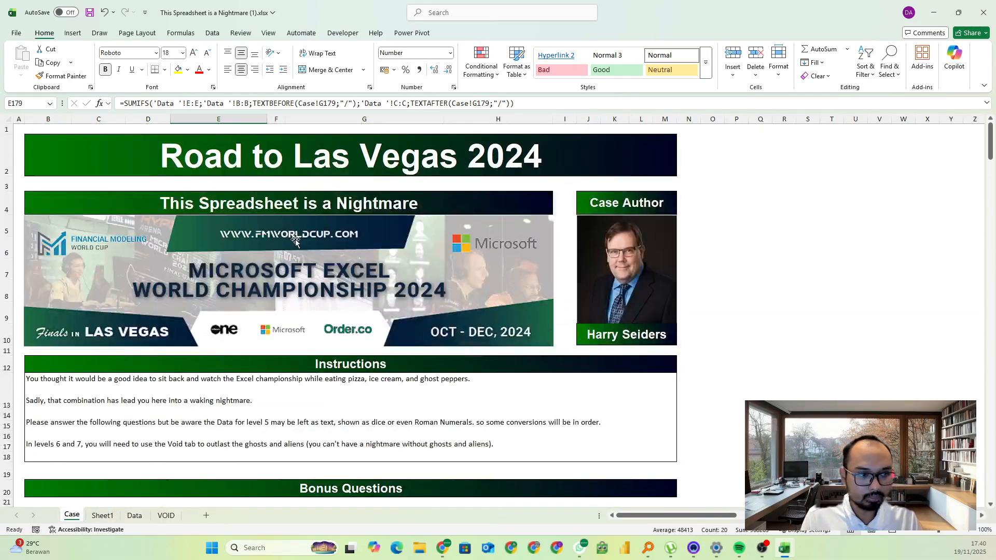
scroll(295, 241, "down", 7)
left_click(285, 239)
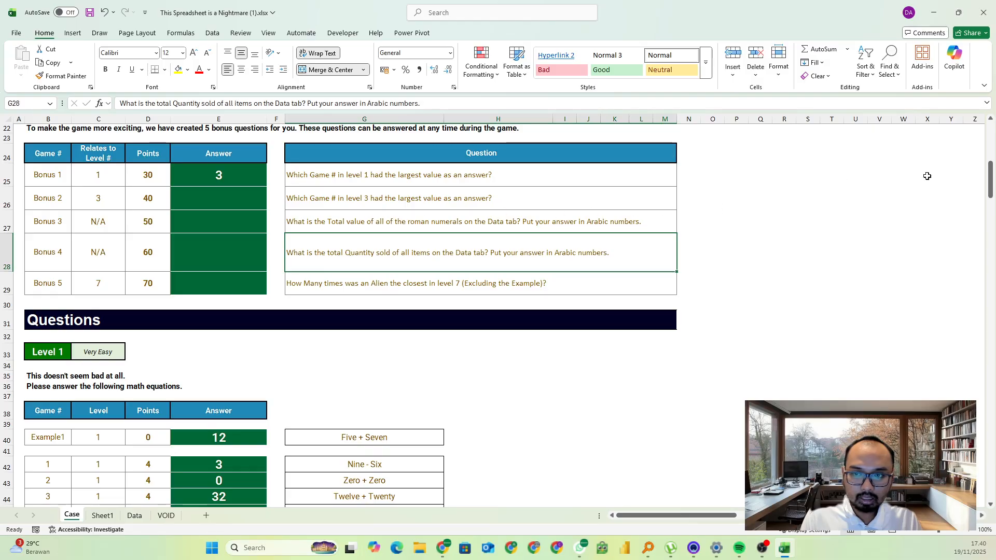
Find the largest answer in Level 3 and enter its game number, 39, as the Bonus 2 answer
left_click_drag(988, 179, 965, 282)
scroll(293, 253, "down", 1)
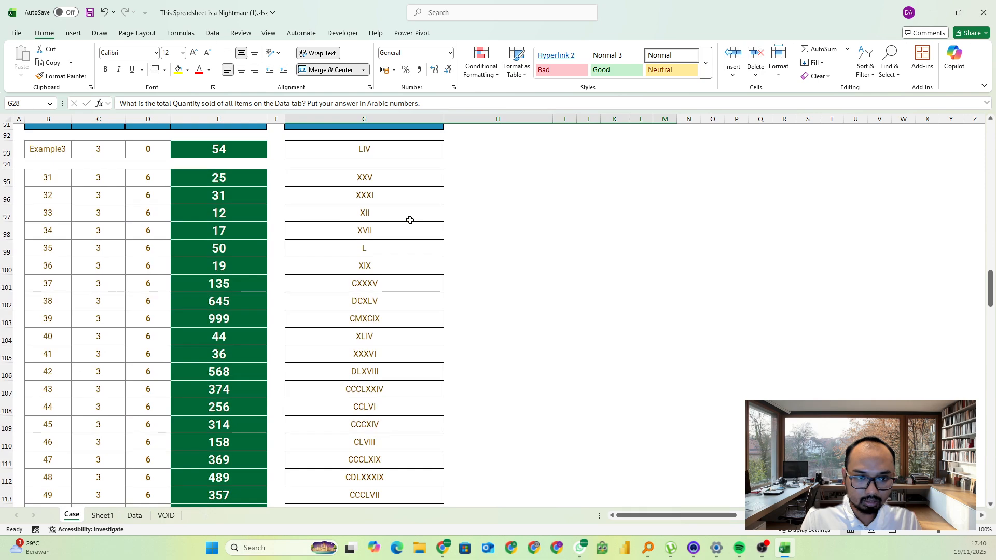
left_click(219, 319)
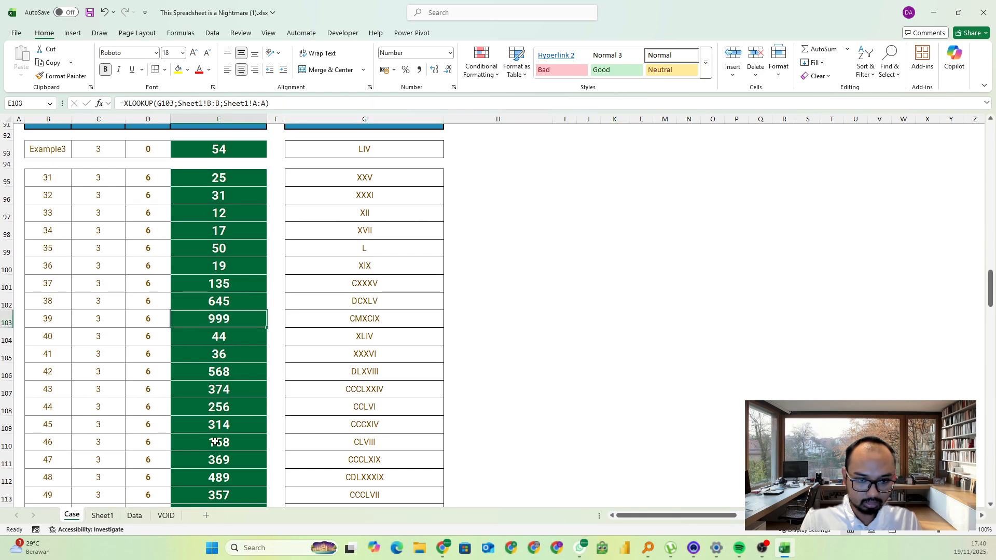
scroll(230, 241, "down", 2)
left_click(58, 260)
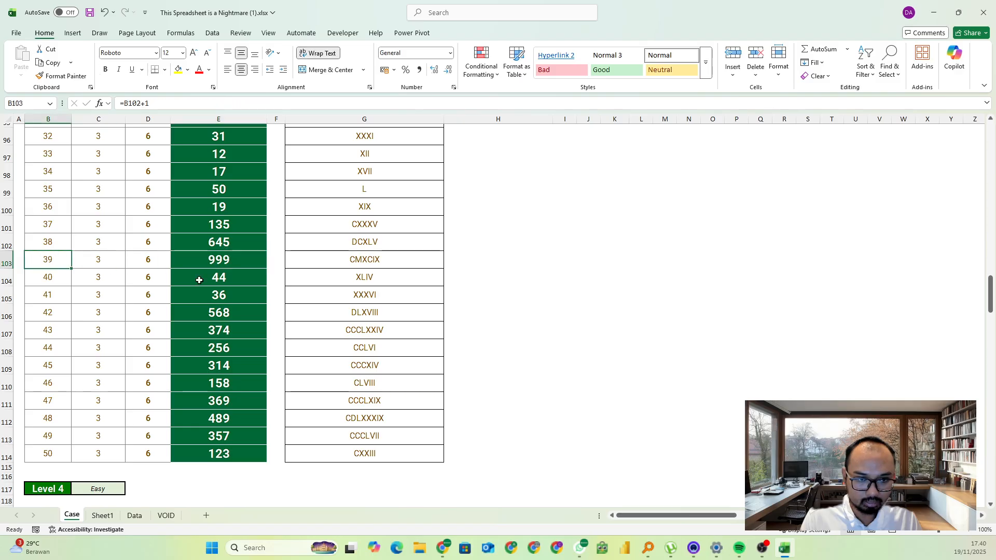
left_click_drag(990, 300, 990, 171)
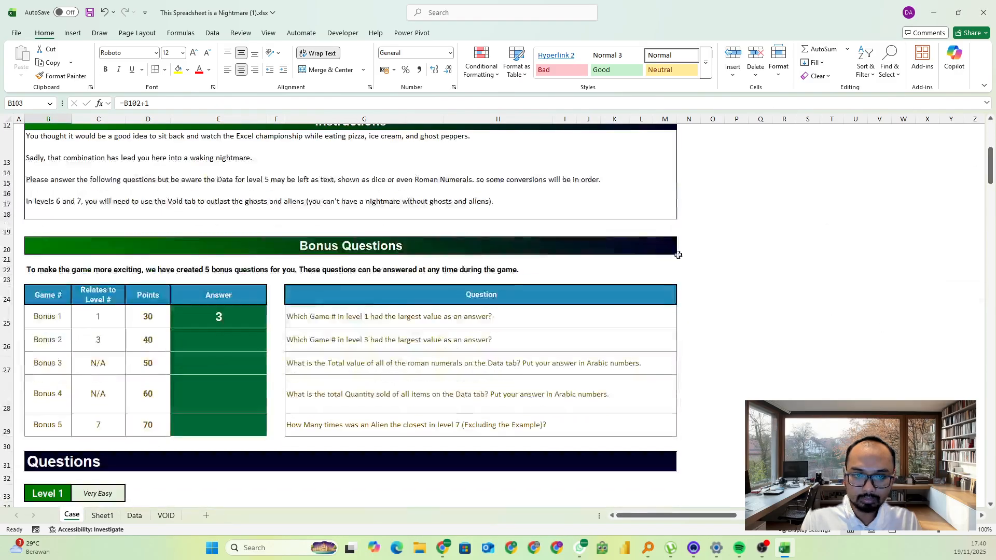
left_click(190, 345)
type("3")
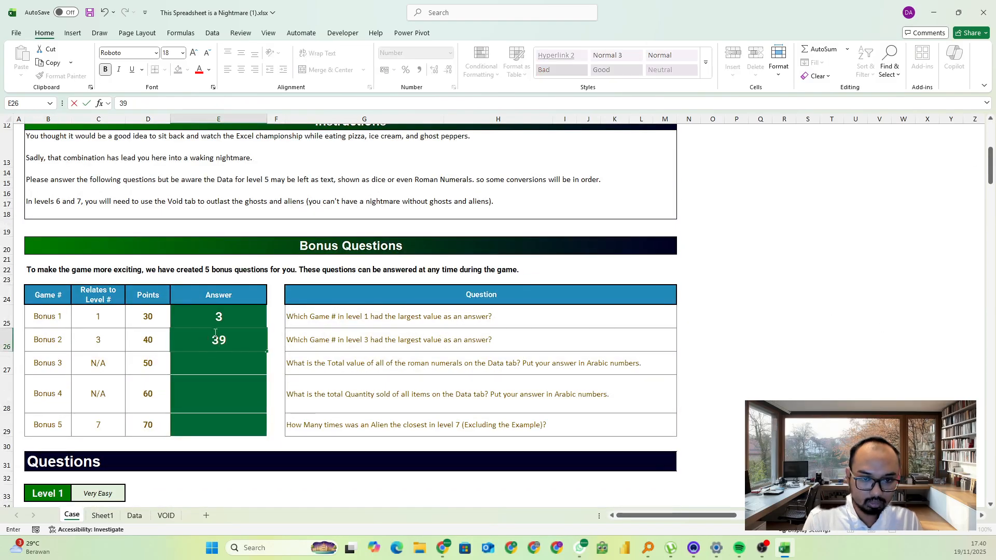
type("9")
left_click(431, 391)
On the Data sheet, add the header Roman in F1 beside the converted Units Sold column
scroll(447, 374, "down", 1)
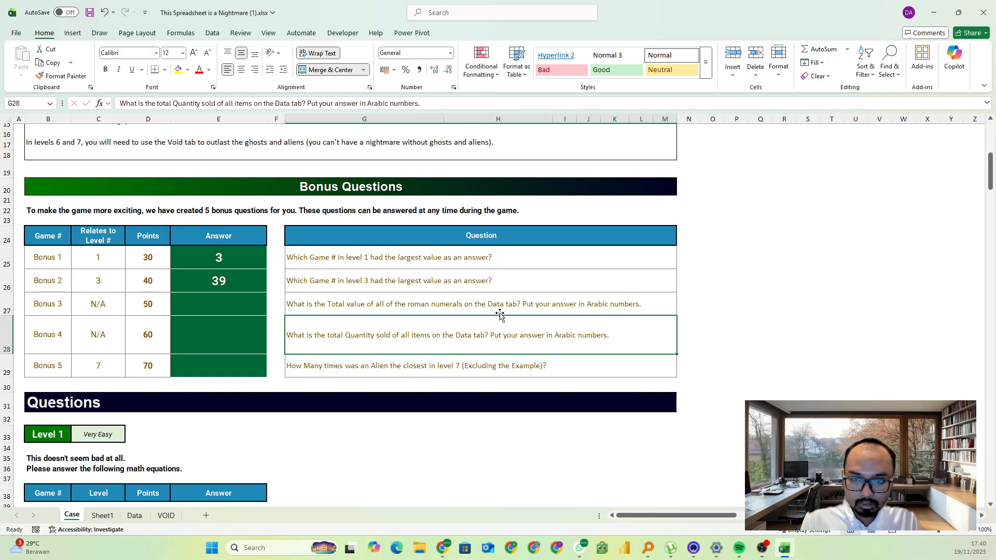
left_click(135, 515)
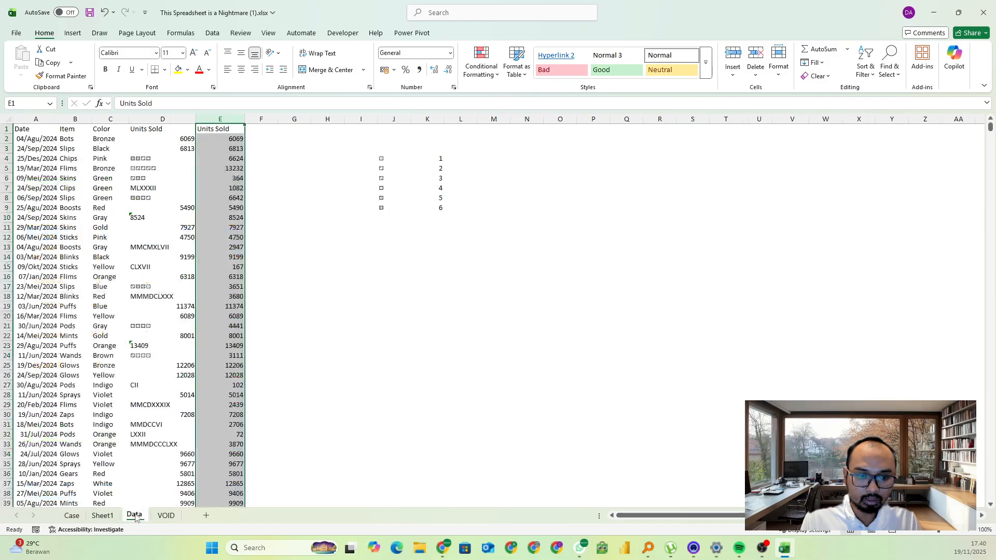
left_click(220, 305)
left_click(269, 129)
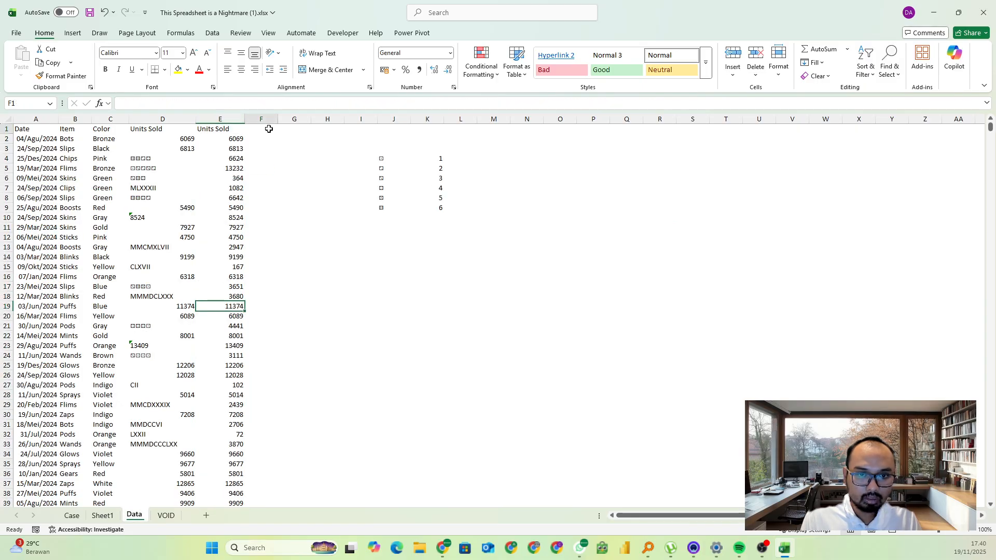
type("Roman")
key("Return")
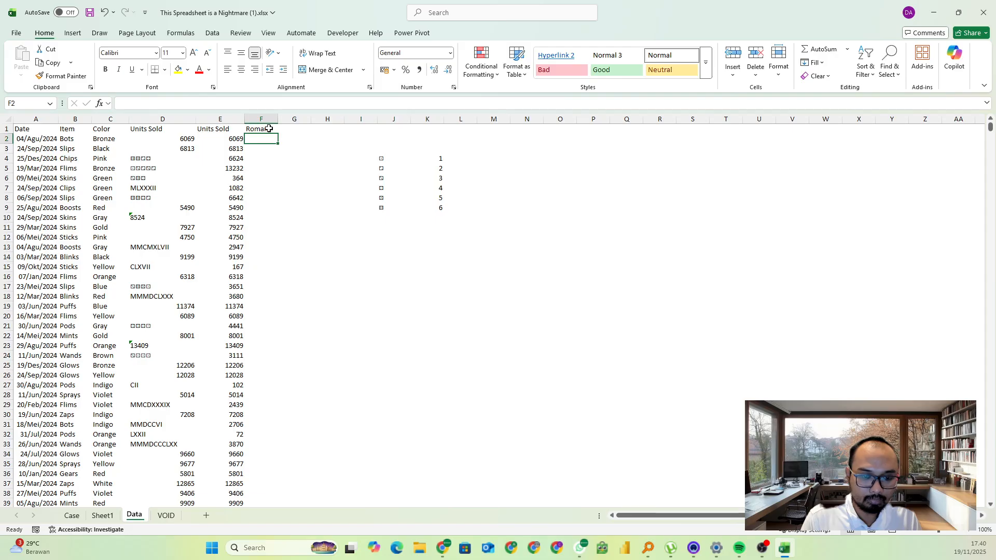
In F2, use XLOOKUP to find D2 in Sheet1 column B and return column A, or 0 if not found, and fill the Roman column
type("=xl")
key("Tab")
left_click(162, 138)
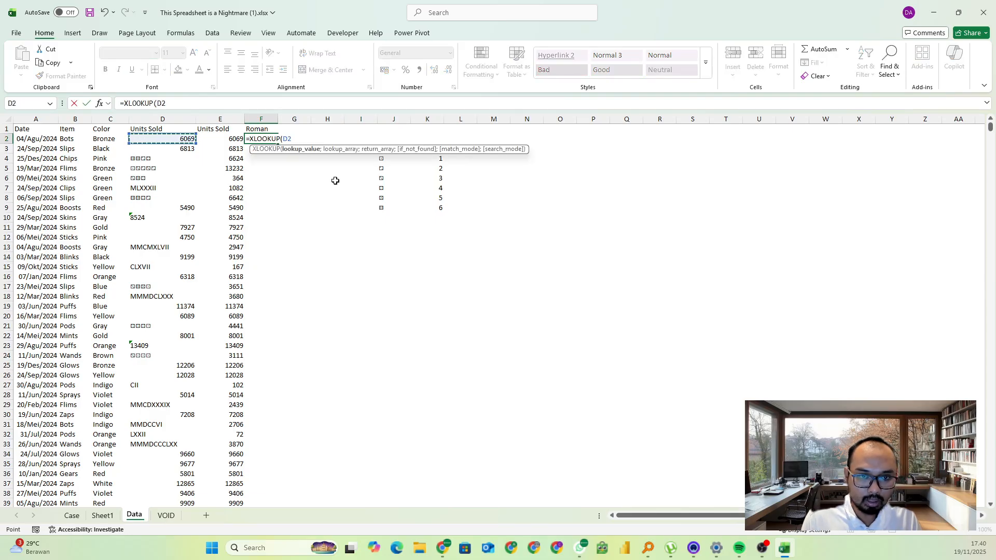
type(";")
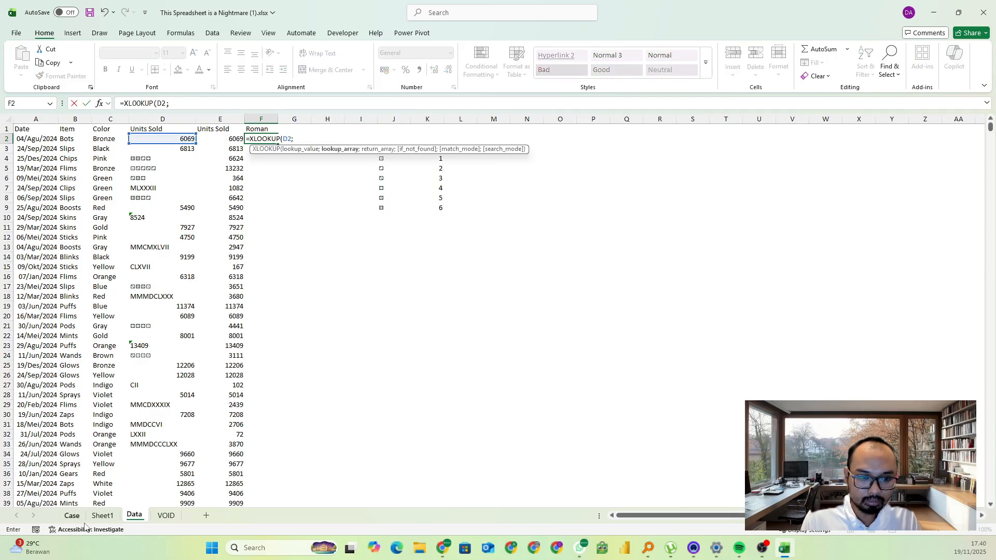
left_click(101, 516)
left_click(55, 118)
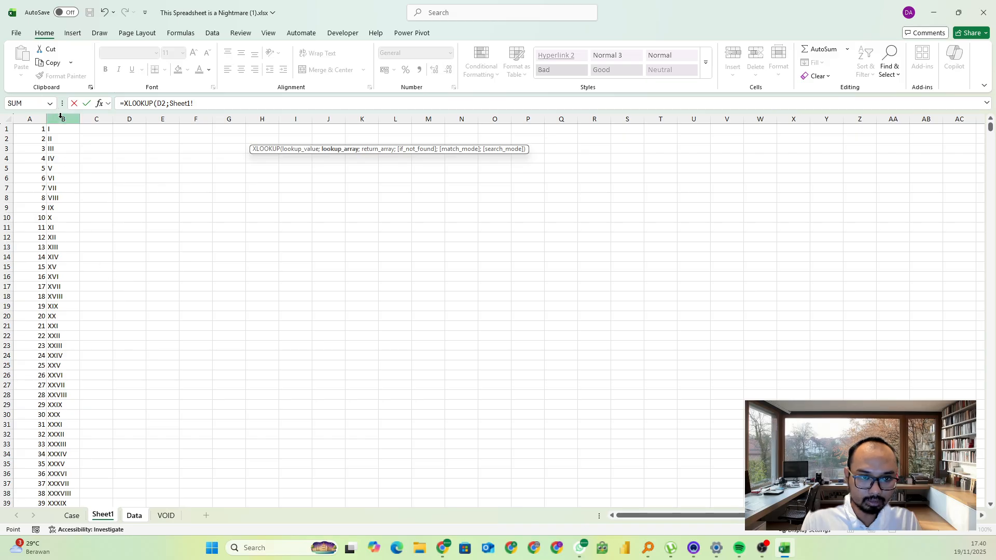
type(";")
left_click(37, 119)
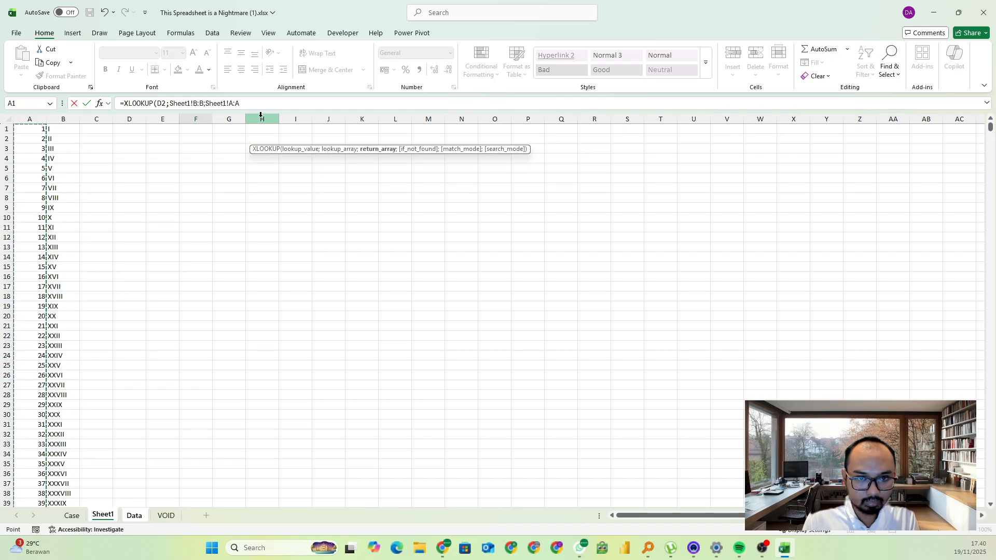
left_click(255, 104)
type(";0")
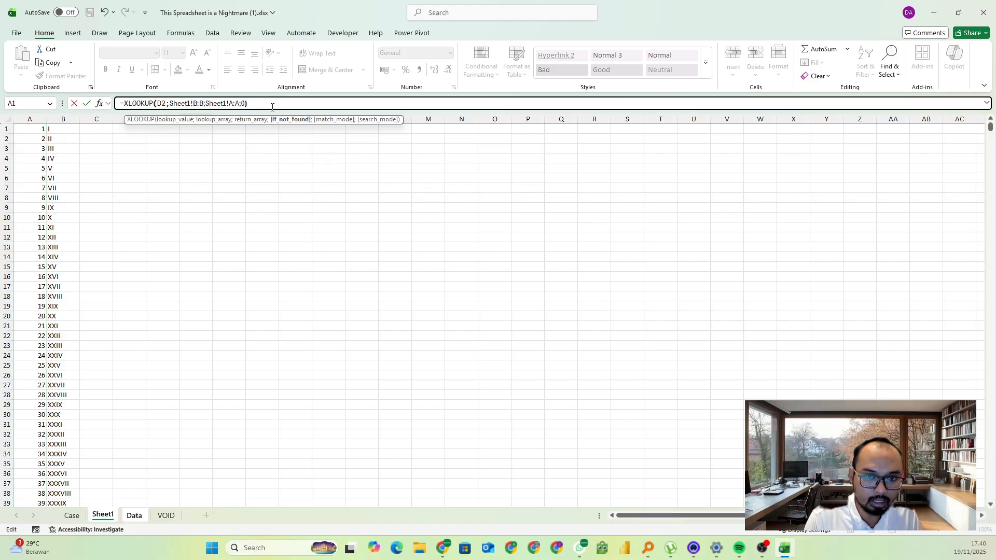
key("Return")
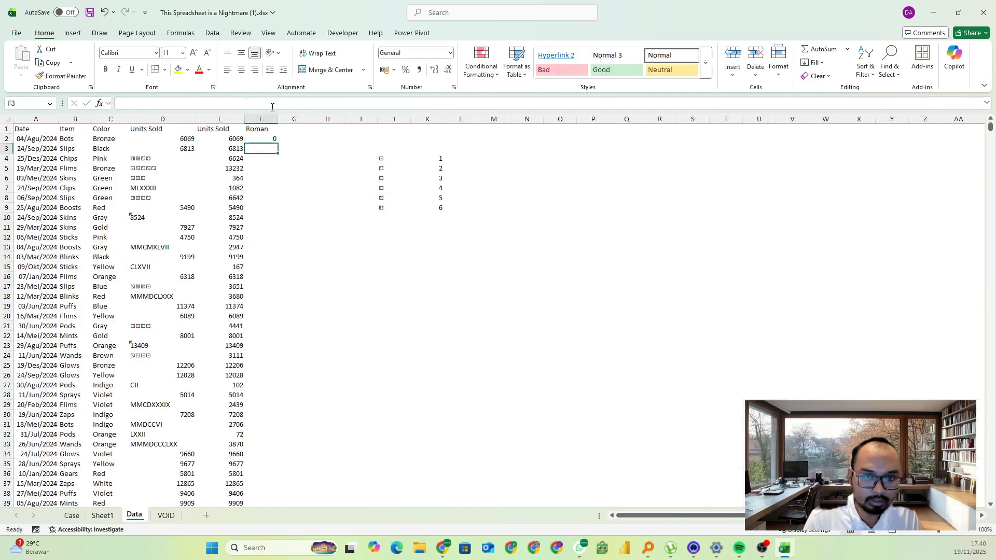
left_click(272, 139)
double_click(278, 143)
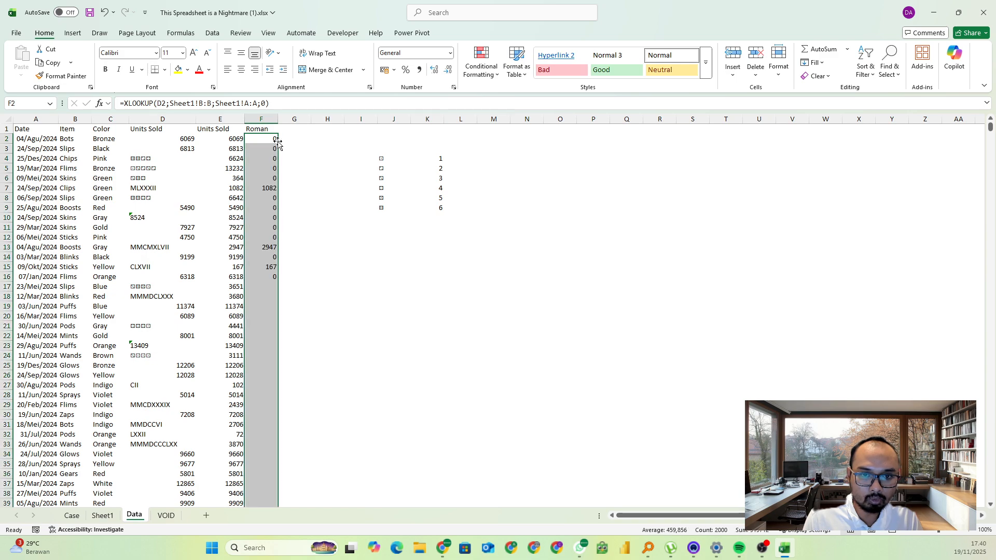
In H1 of the Data sheet, sum the Roman column values from F2 to F2001
left_click(318, 130)
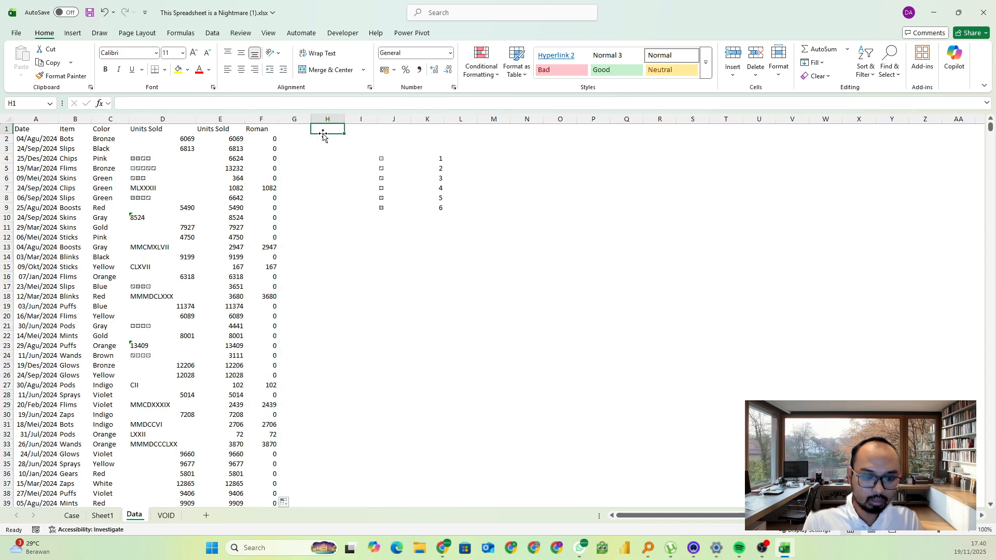
type("=sum(")
left_click(272, 140)
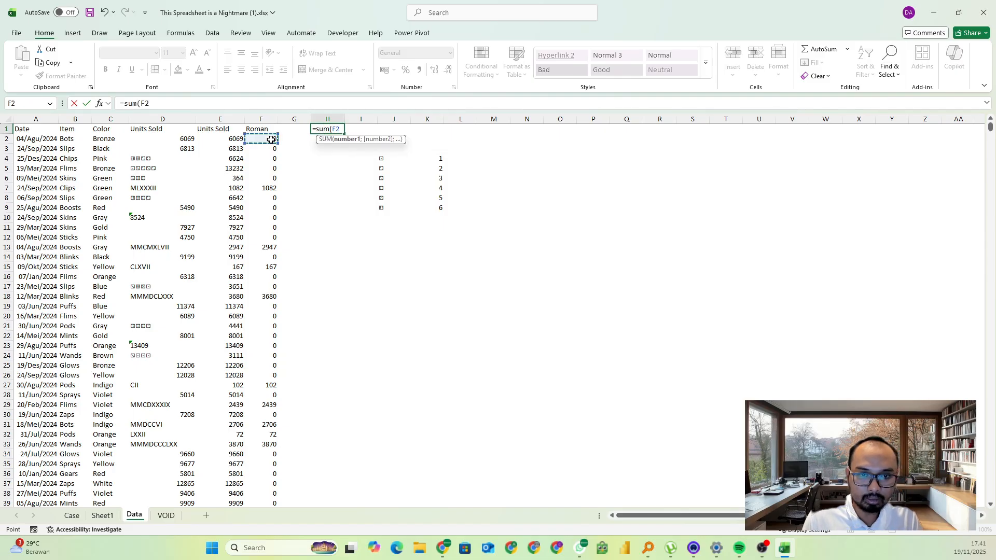
key("ctrl+shift+Down")
key("Return")
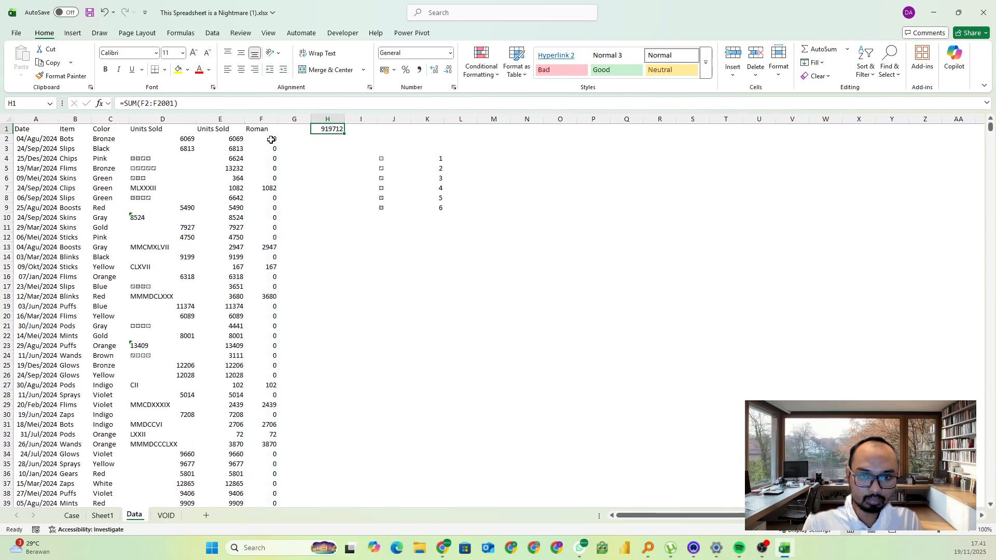
Copy the Roman numeral total from H1 and paste it as a value into the Bonus 3 answer on the Case sheet
key("Up")
key("ctrl+c")
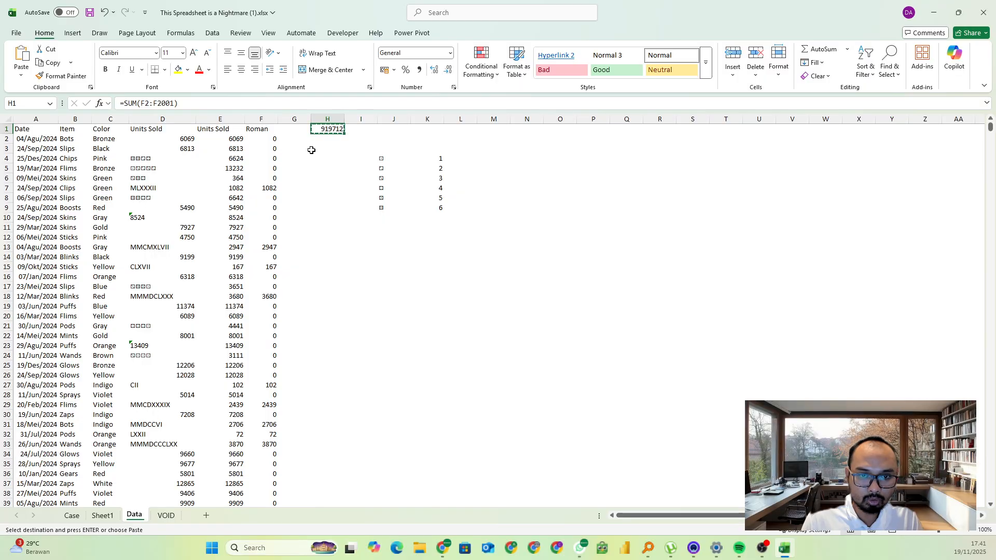
left_click(71, 515)
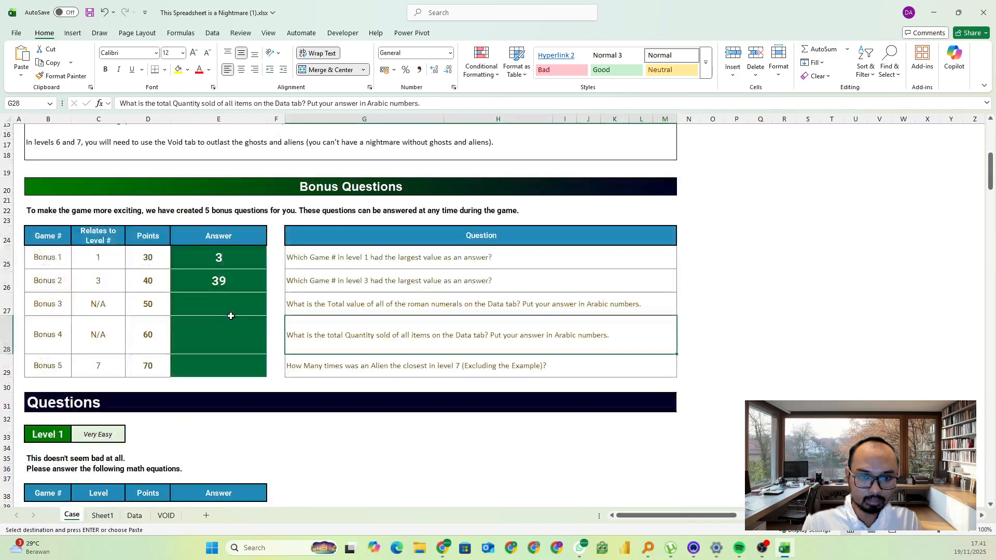
left_click(231, 305)
key("ctrl+v")
Answer Bonus 4 with a SUM of the converted Units Sold values in column E of the Data sheet
left_click(343, 366)
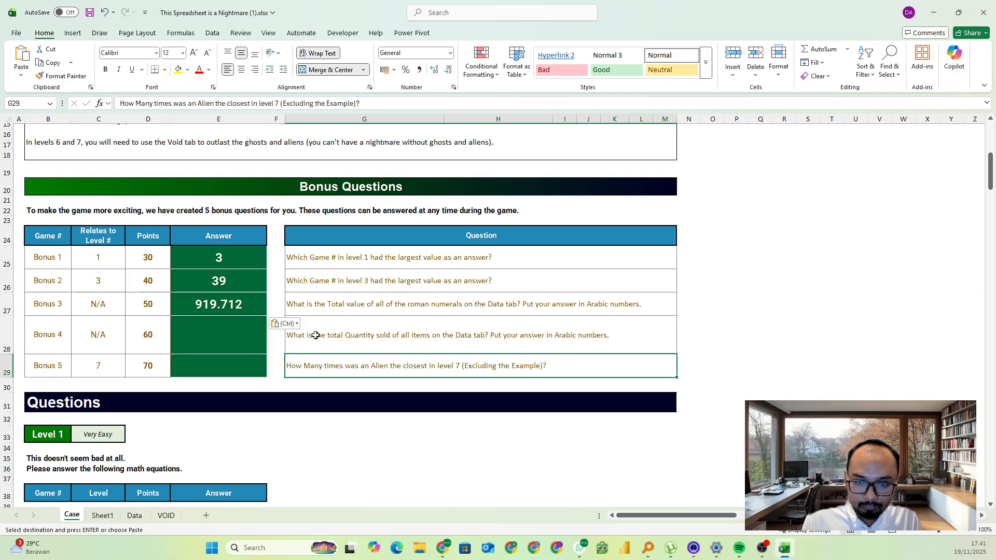
left_click(245, 335)
type("=sum(")
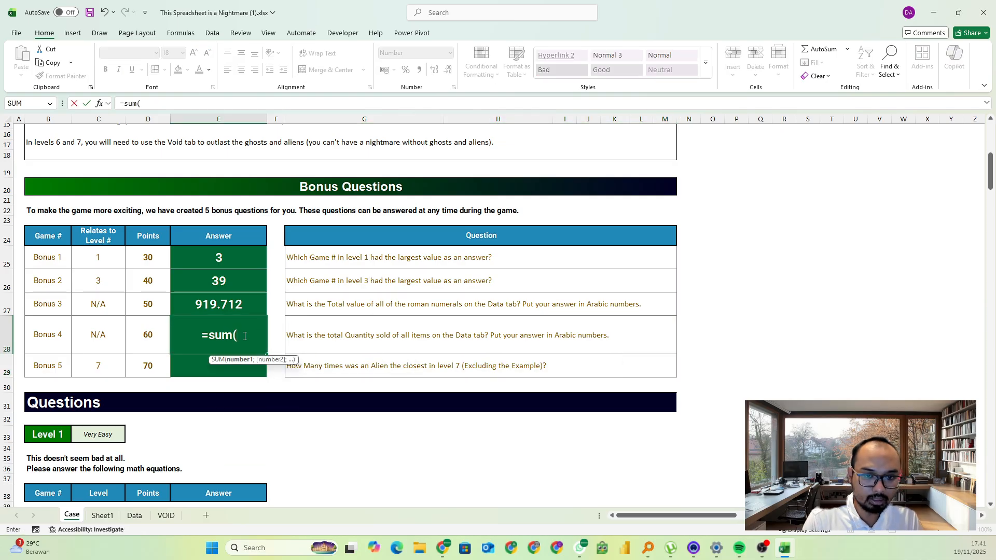
left_click(135, 515)
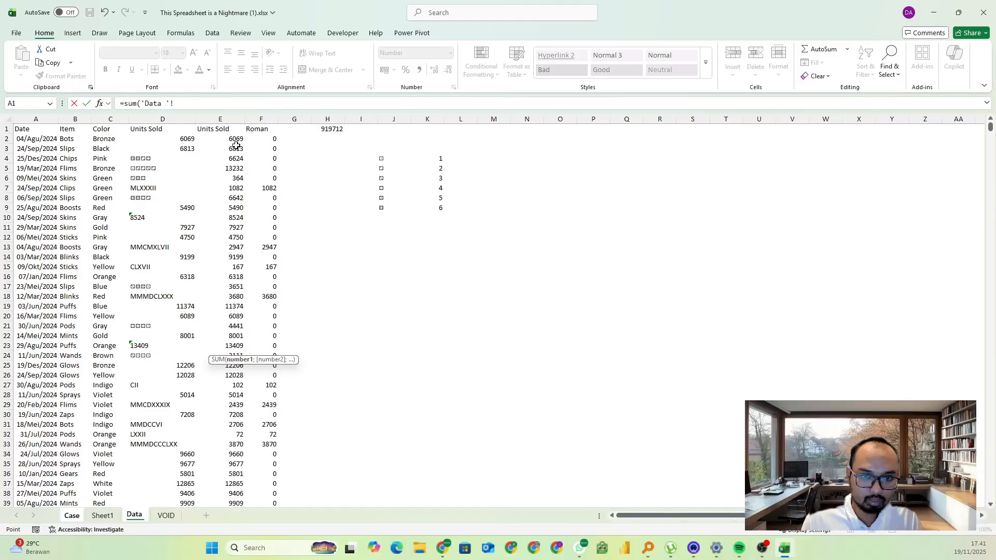
left_click(236, 146)
key("Up")
key("ctrl+shift+Down")
key("Return")
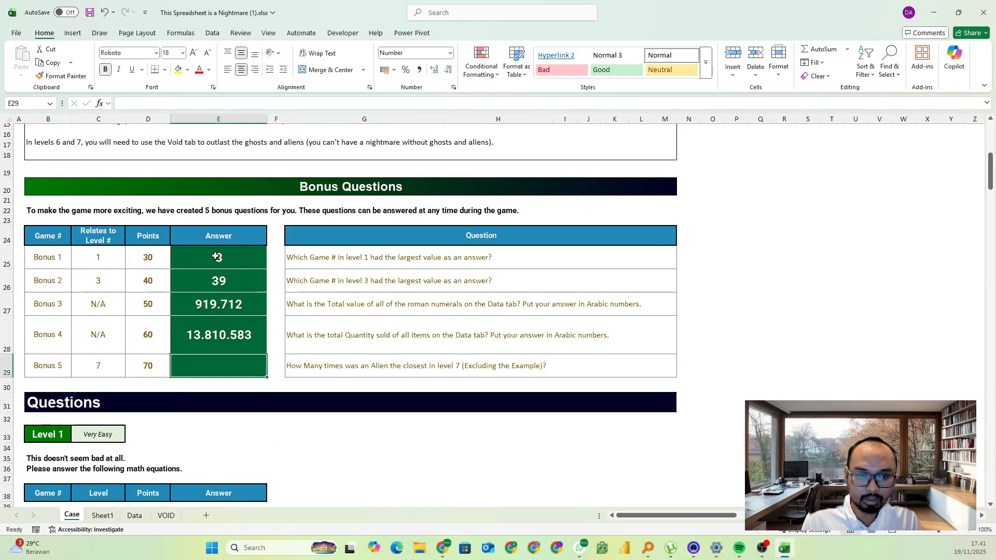
Copy the Bonus 1 to 4 answers, switch to the Excel Esports game page in the browser and paste them starting at bonus question 1
left_click_drag(217, 257, 206, 357)
key("ctrl+c")
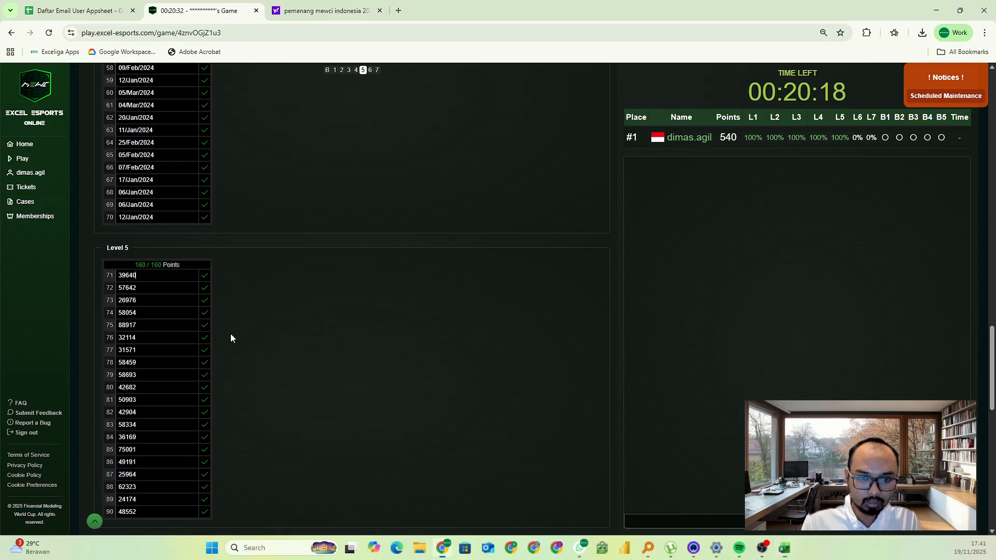
key("alt+Tab")
scroll(201, 227, "up", 14)
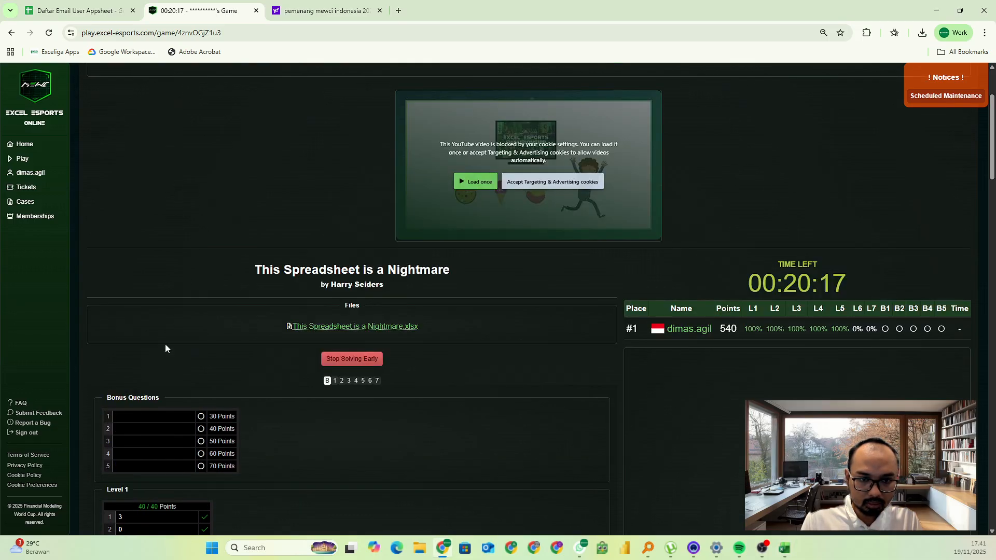
left_click(143, 415)
key("ctrl+v")
Copy the Level 5 answers from E179:E198 of the Case sheet in Excel and paste them on the game page starting at game 71
scroll(234, 362, "down", 3)
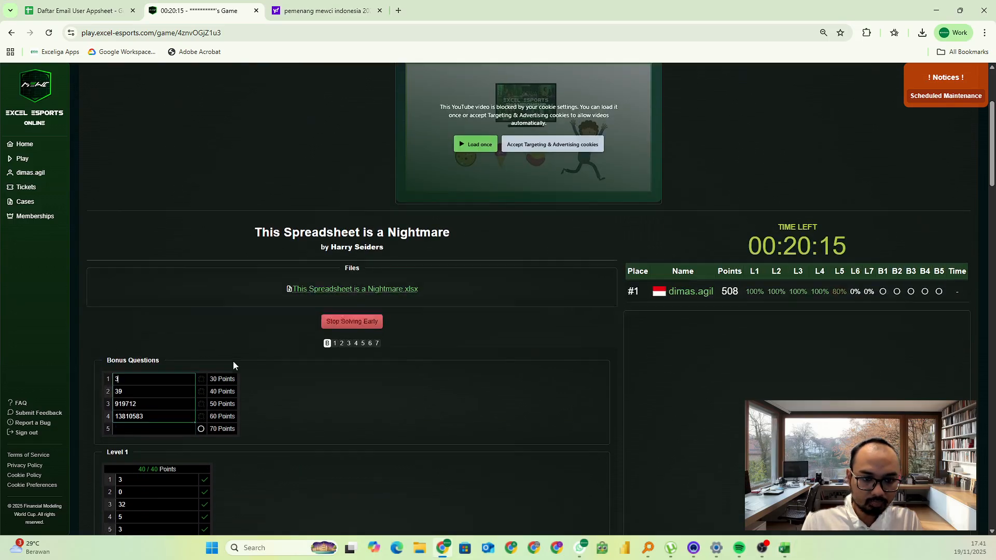
scroll(267, 337, "down", 20)
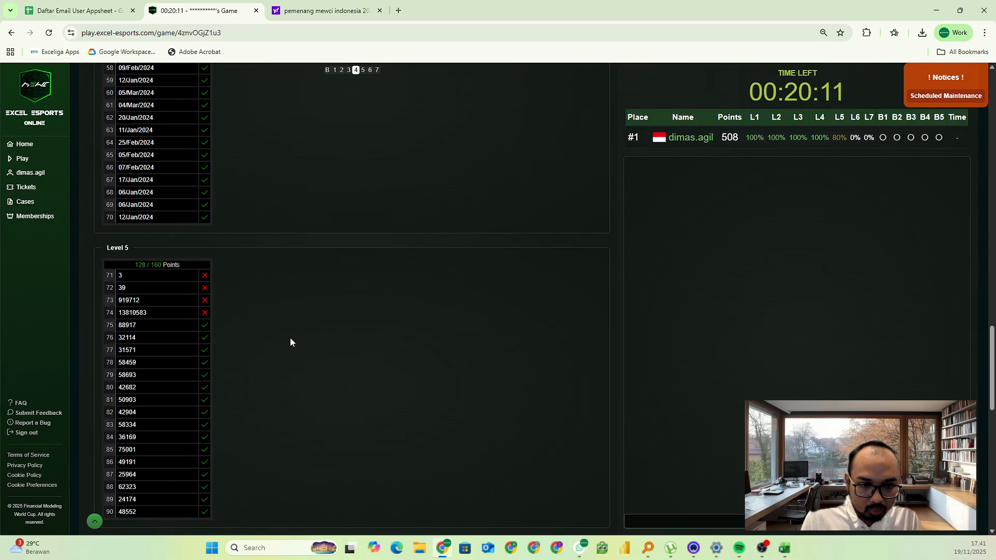
key("alt+Tab")
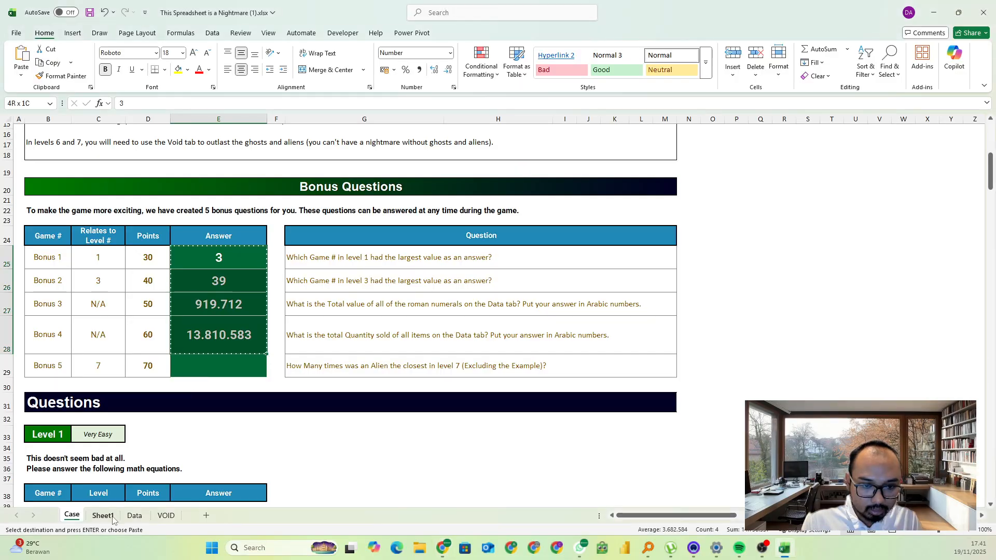
left_click(127, 518)
left_click(102, 515)
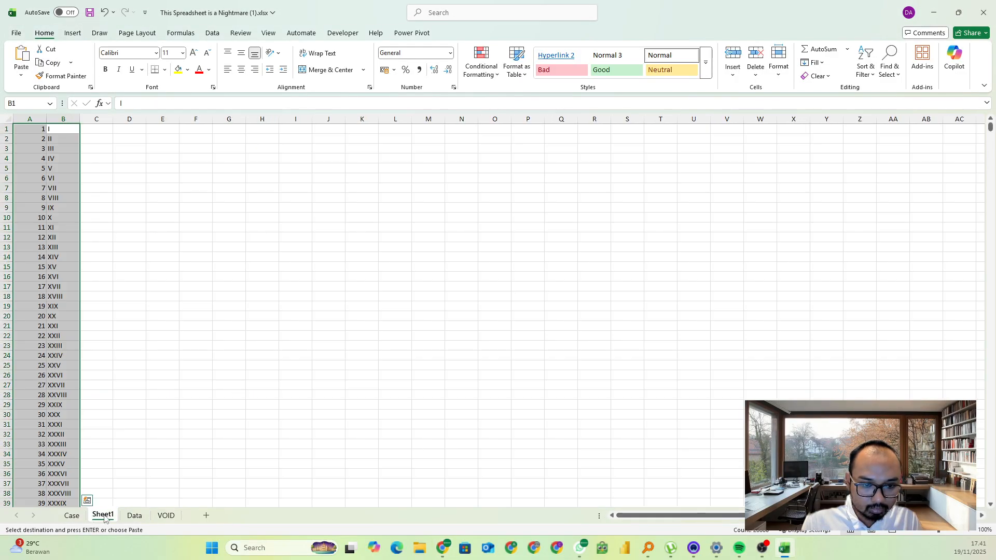
left_click(71, 515)
scroll(151, 311, "down", 10)
scroll(164, 296, "down", 20)
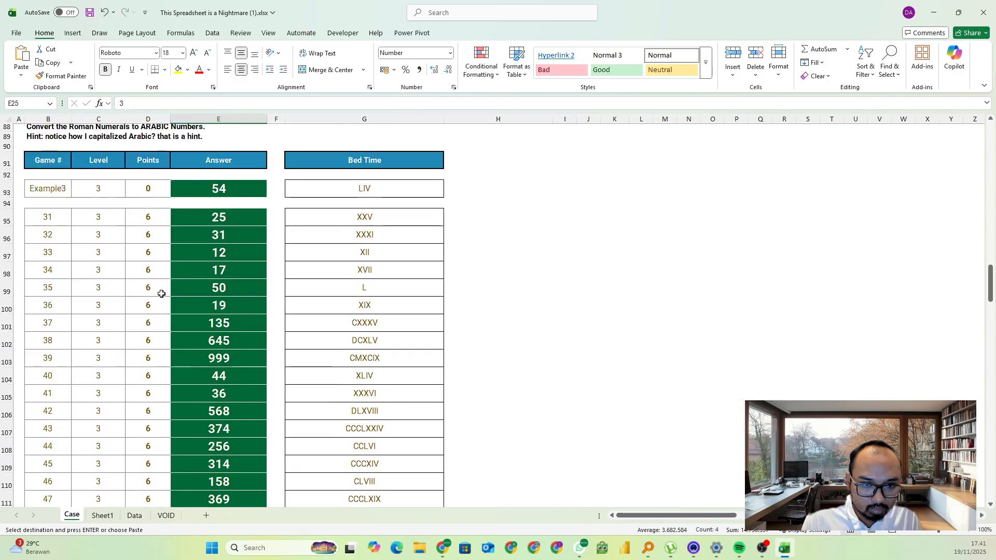
scroll(171, 285, "down", 5)
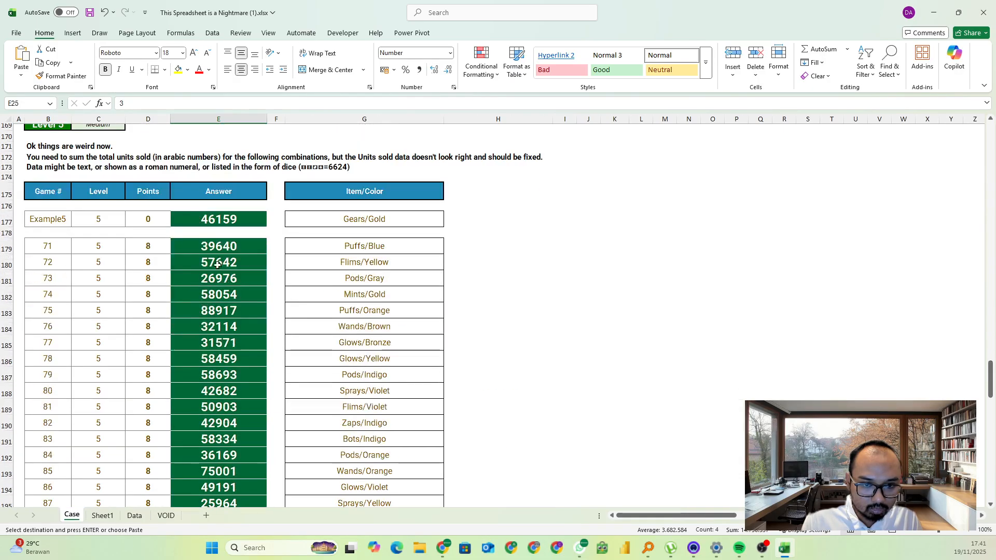
left_click(219, 249)
key("ctrl+shift+Down")
key("ctrl+c")
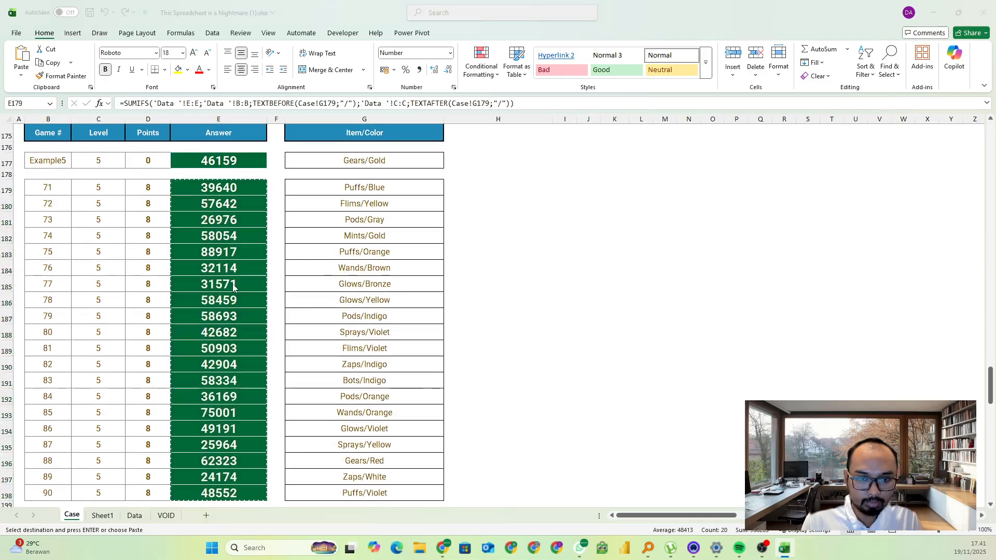
key("alt+Tab")
left_click(147, 271)
key("ctrl+v")
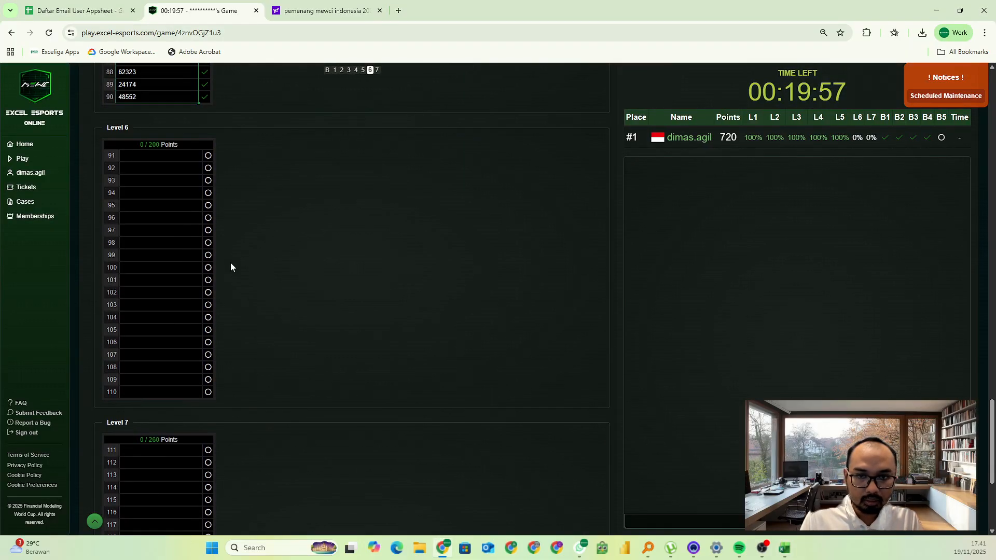
Return to the Excel workbook and read the Level 6 instructions, starting locations and arrow moves on the Case sheet
key("alt+Tab")
key("Escape")
scroll(271, 244, "down", 6)
scroll(264, 295, "up", 10)
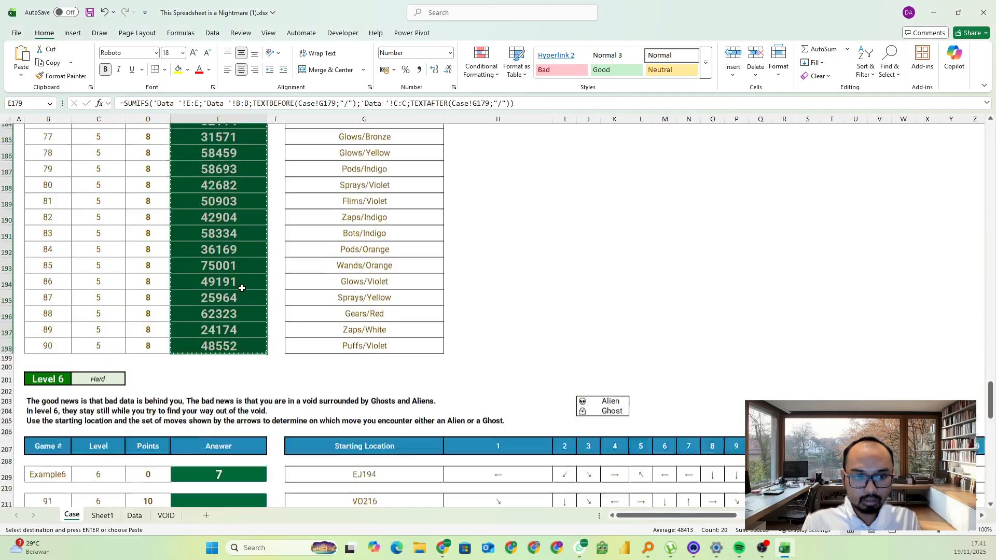
scroll(265, 296, "down", 11)
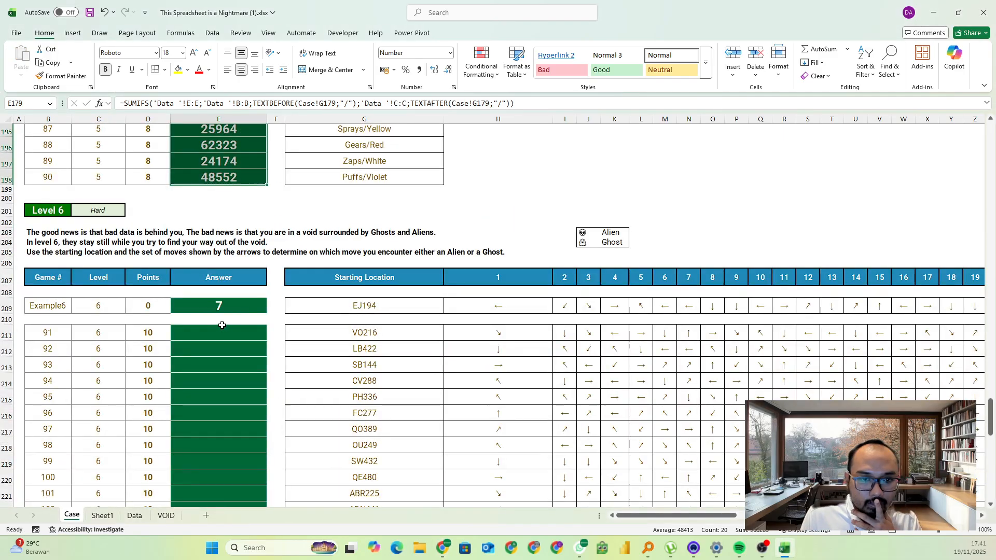
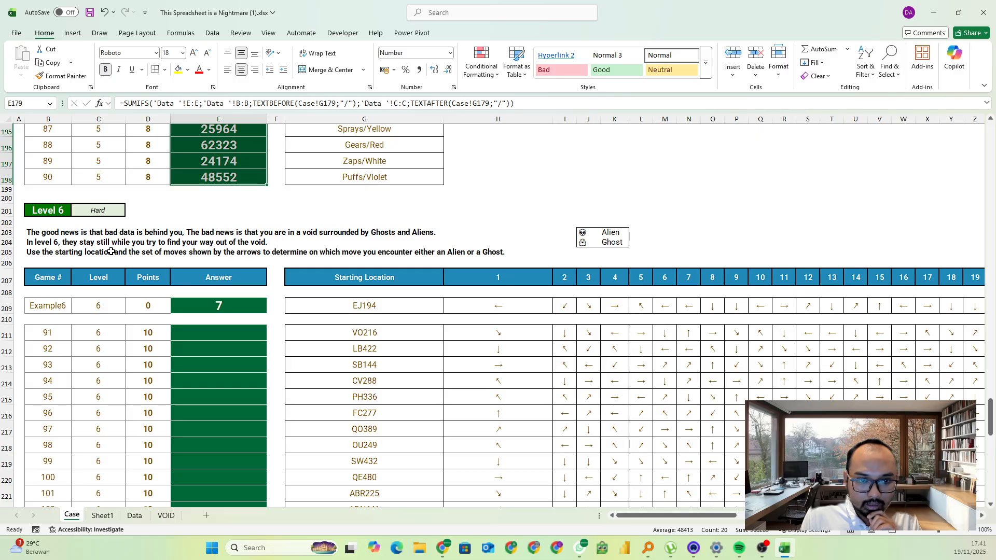
Name the range holding the alien and ghost symbols, J203:J204 on the Case sheet, AlienGhost
left_click_drag(584, 233, 584, 243)
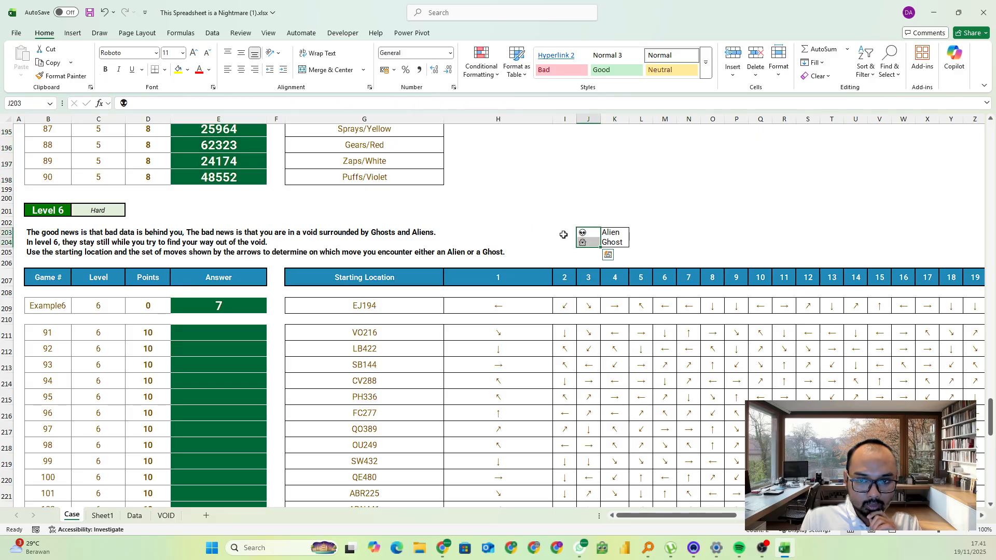
left_click(33, 103)
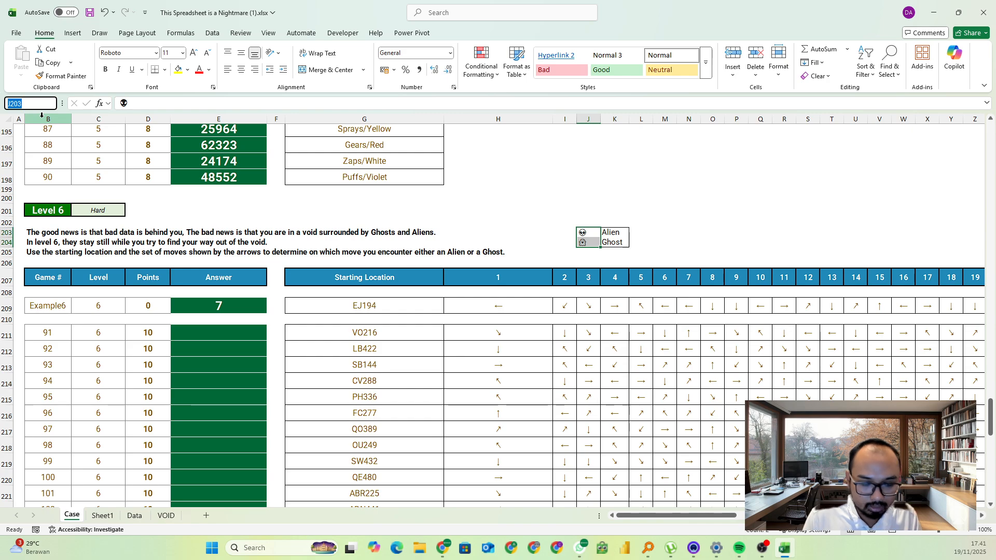
type("A")
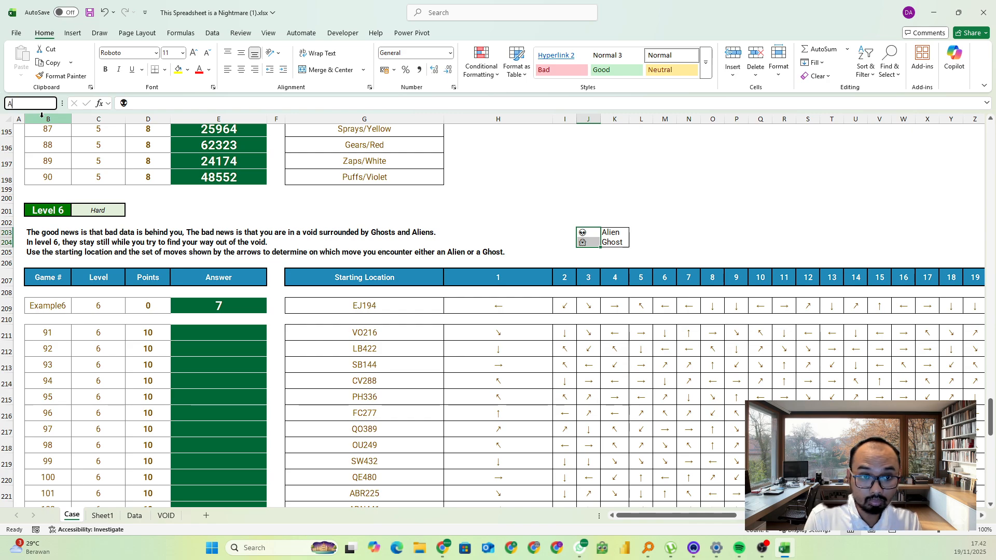
type("lienGhost")
key("Return")
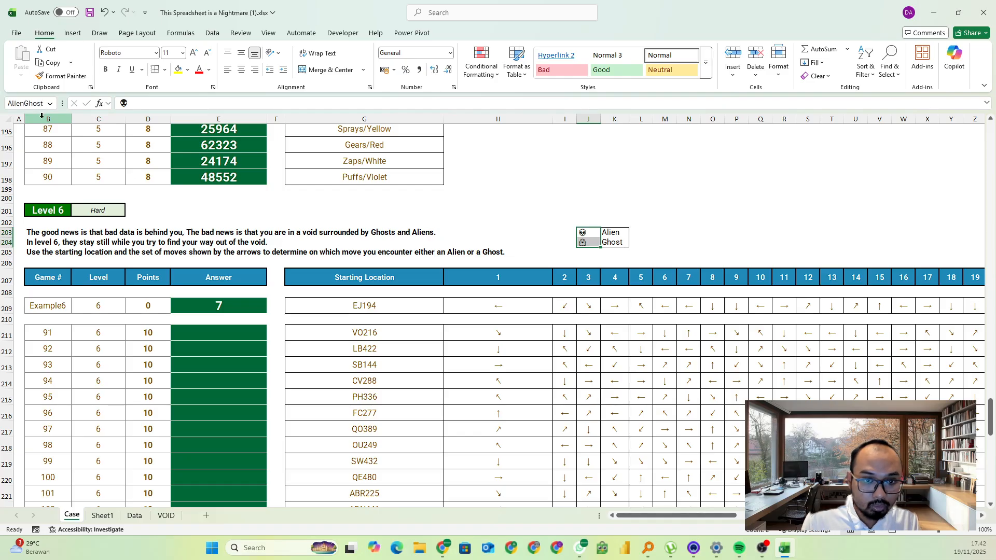
Examine the Example6 starting location and its first numbered arrow moves in the Level 6 table
left_click(91, 257)
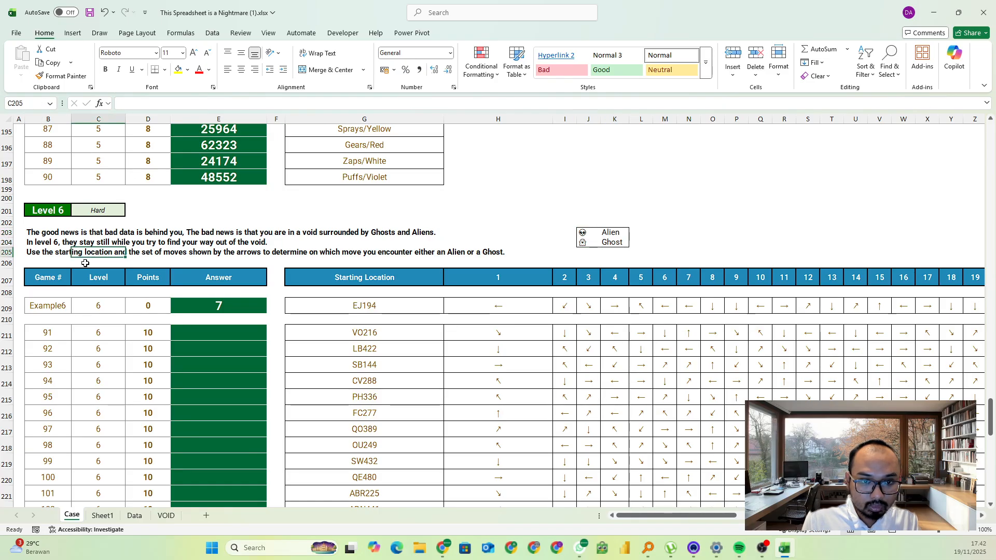
left_click(346, 308)
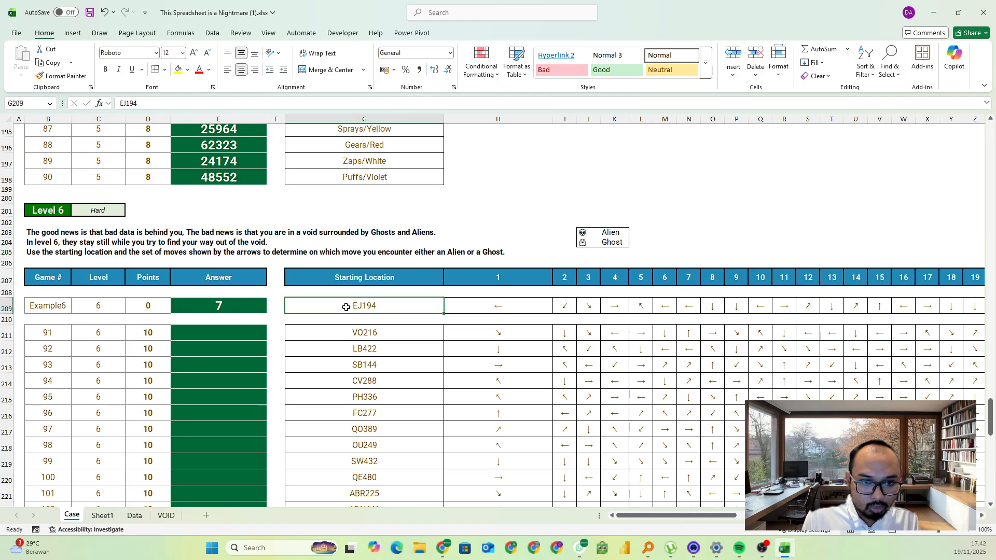
left_click(517, 314)
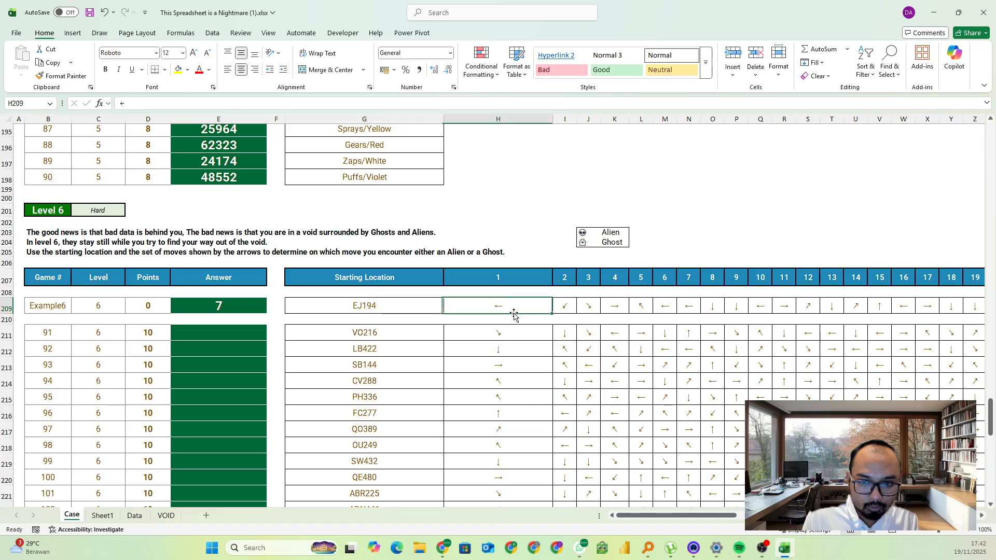
left_click(567, 311)
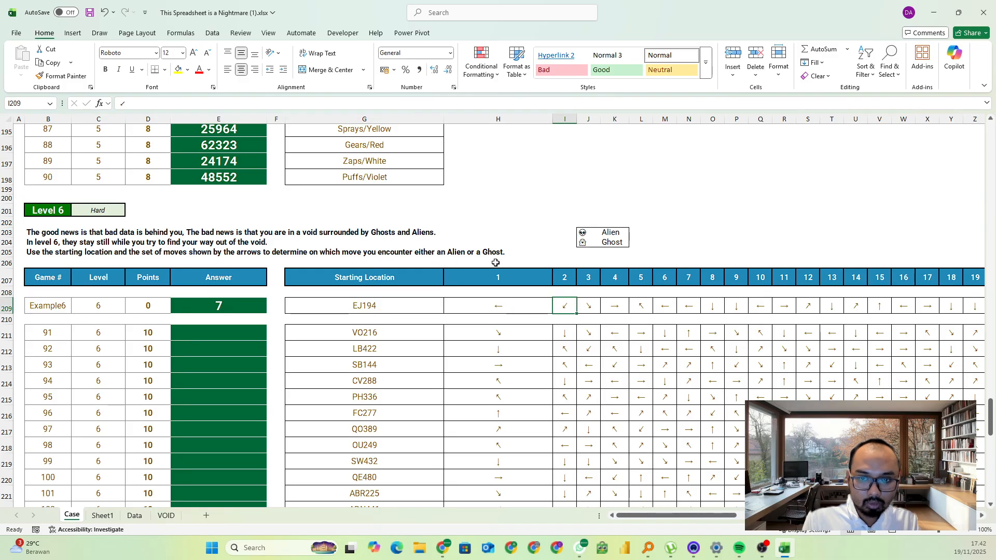
left_click(360, 305)
left_click(474, 311)
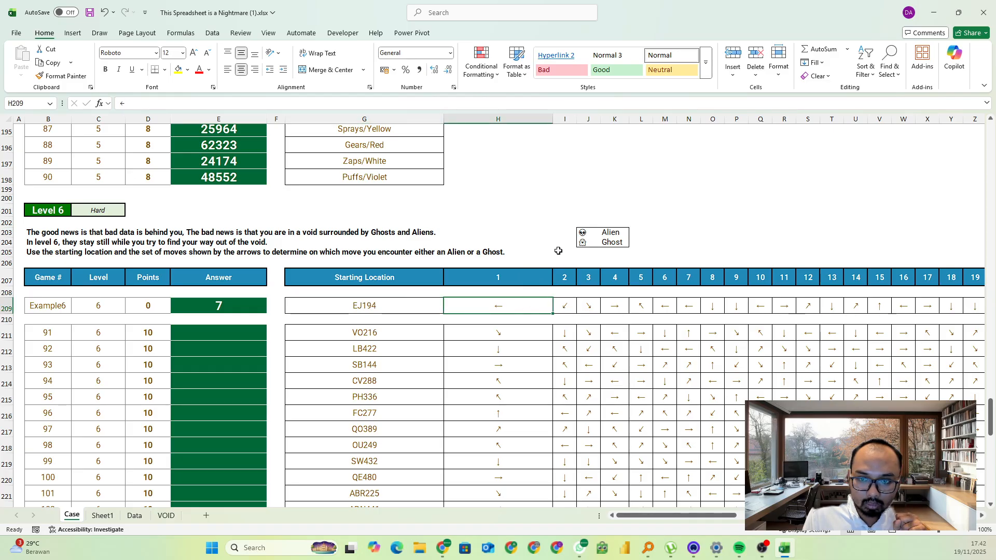
left_click(565, 306)
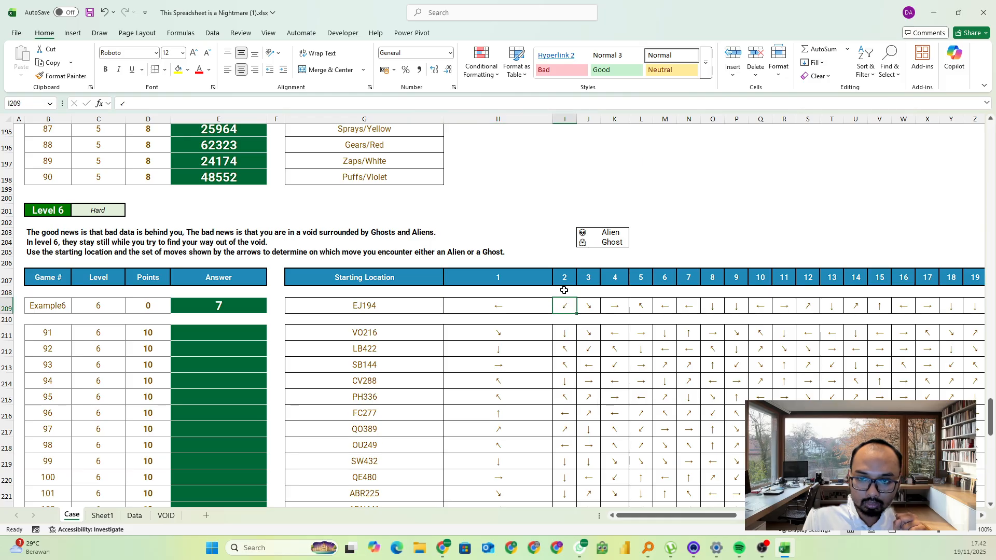
left_click(665, 280)
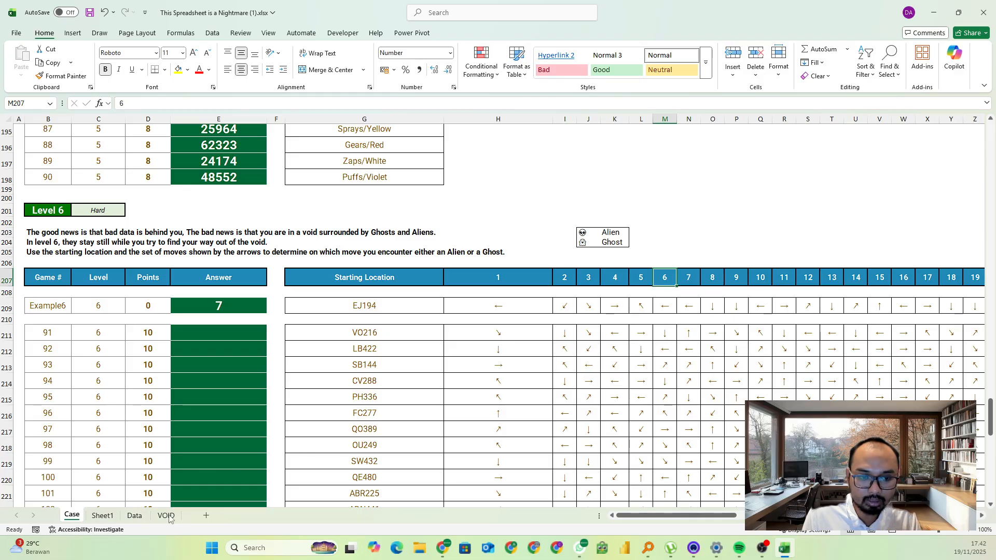
Add a new worksheet named 6 and enter Example6 in cell A1
left_click(206, 515)
double_click(104, 515)
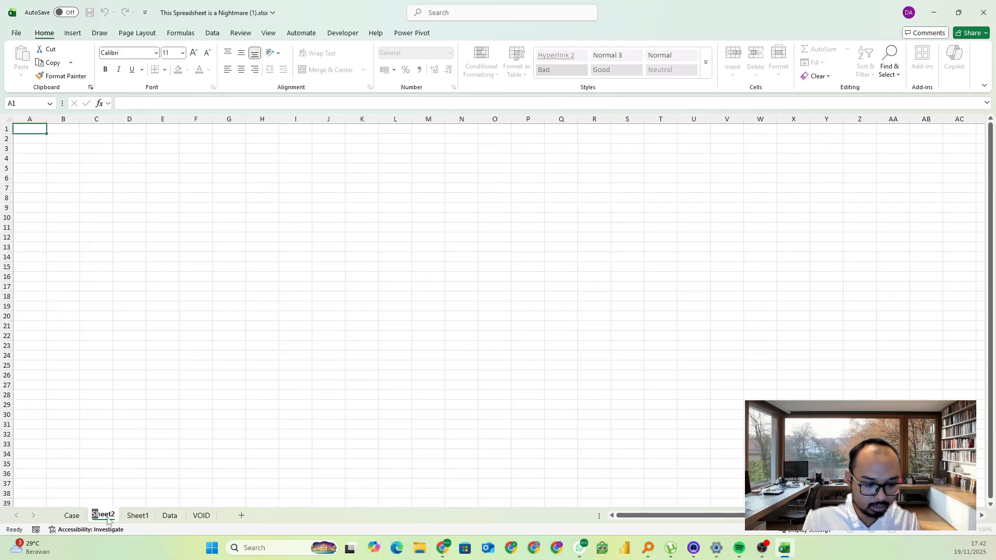
type("6")
left_click(129, 414)
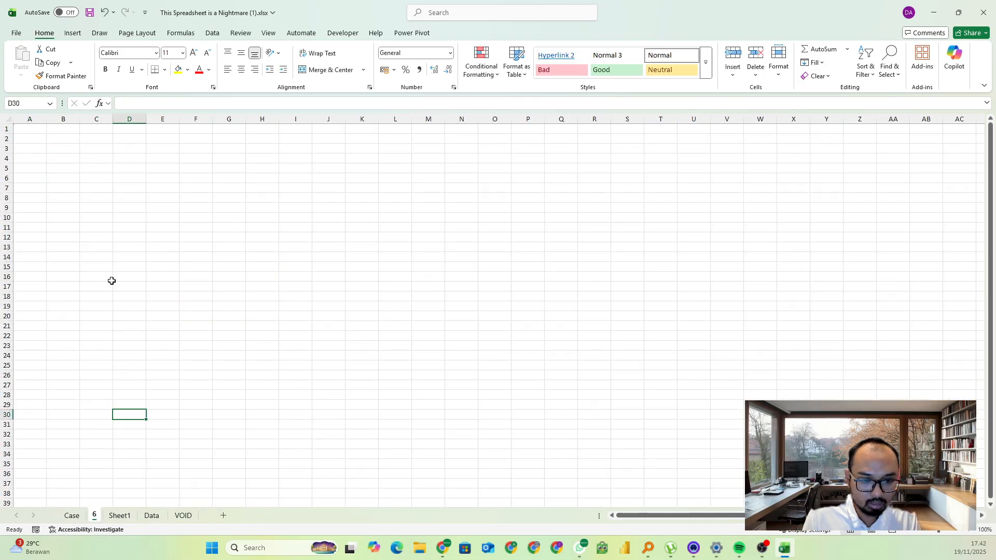
left_click(30, 131)
type("Example6")
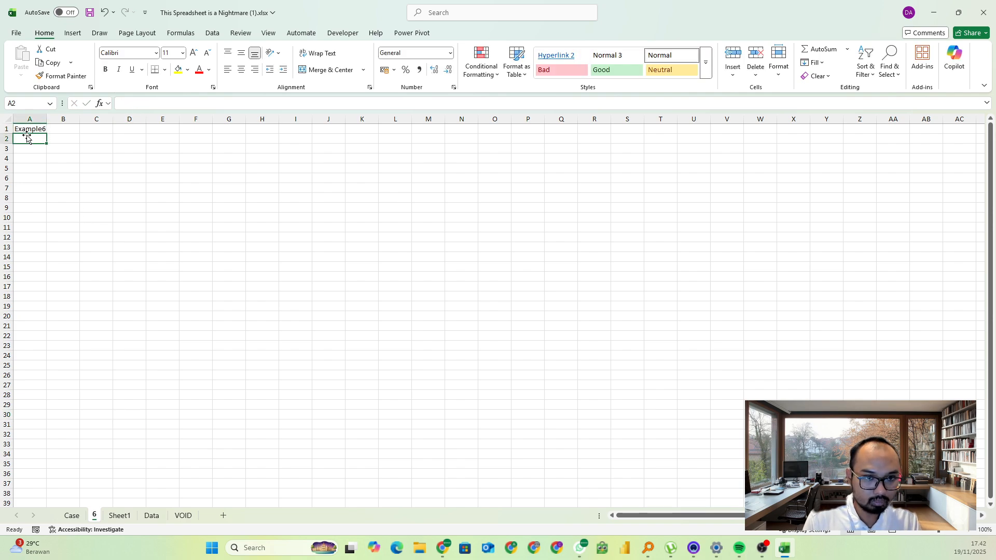
In C1, retrieve the game's starting location and arrows with =XLOOKUP(A1;Case!B:B;Case!G:CS)
left_click(91, 129)
type("=xl")
key("Tab")
key("Left")
key("Left")
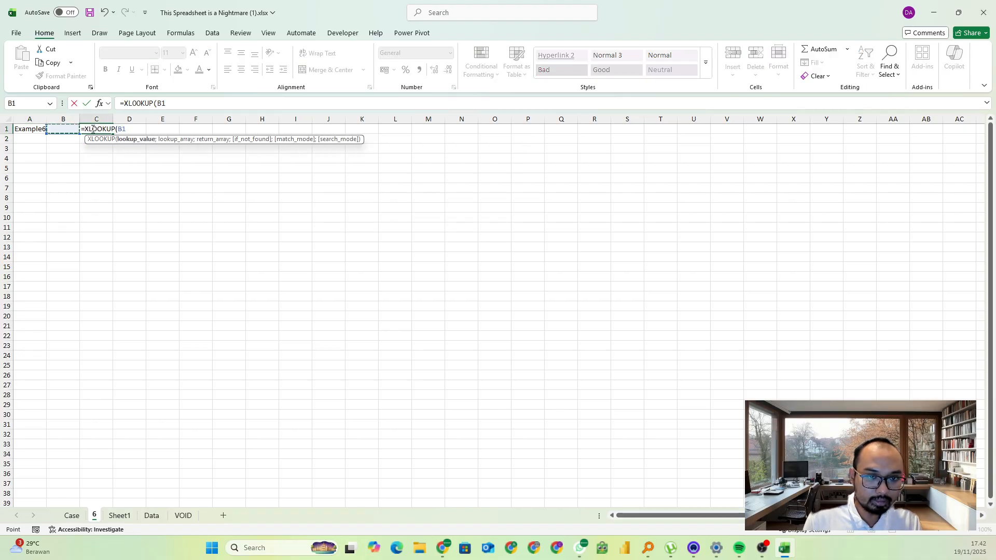
type(";")
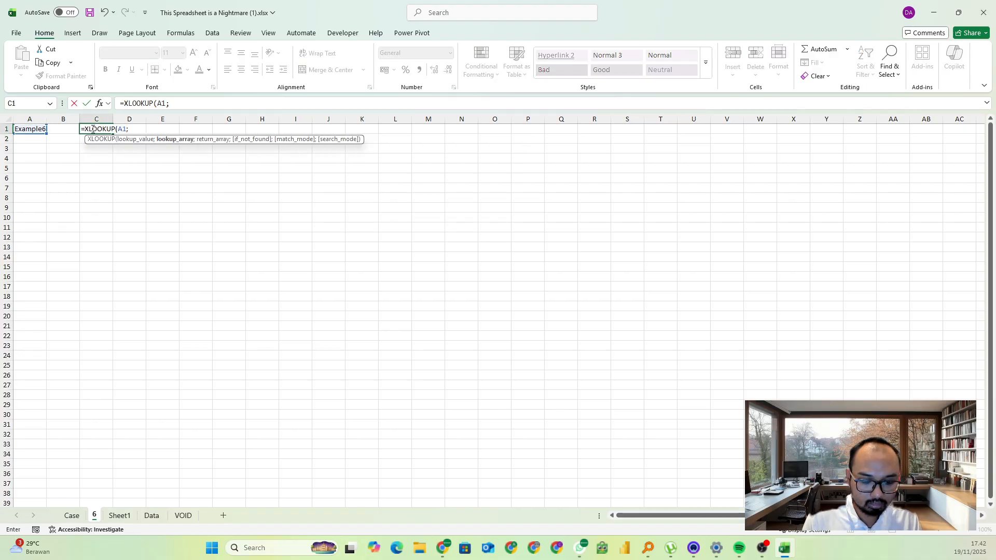
left_click(71, 516)
left_click(49, 120)
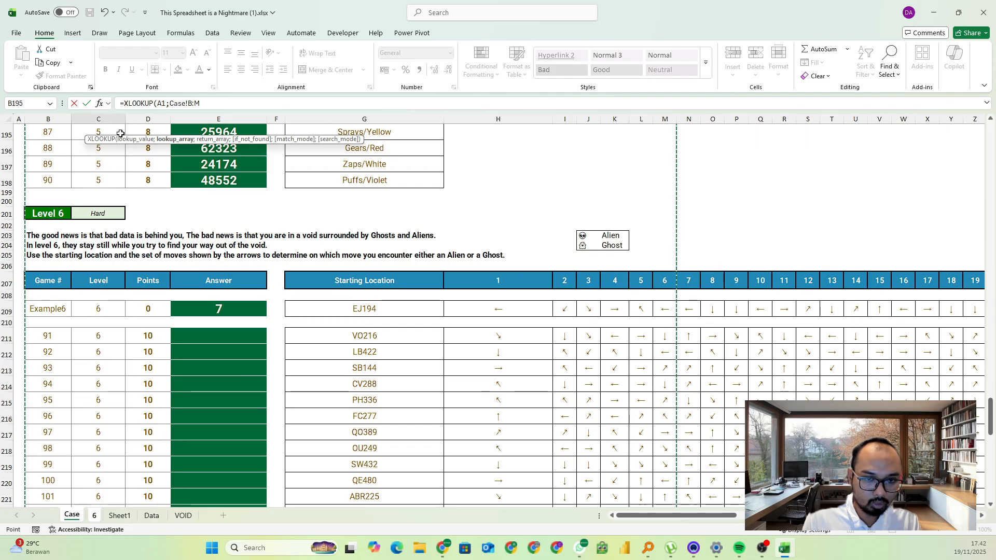
key("BackSpace")
type("B")
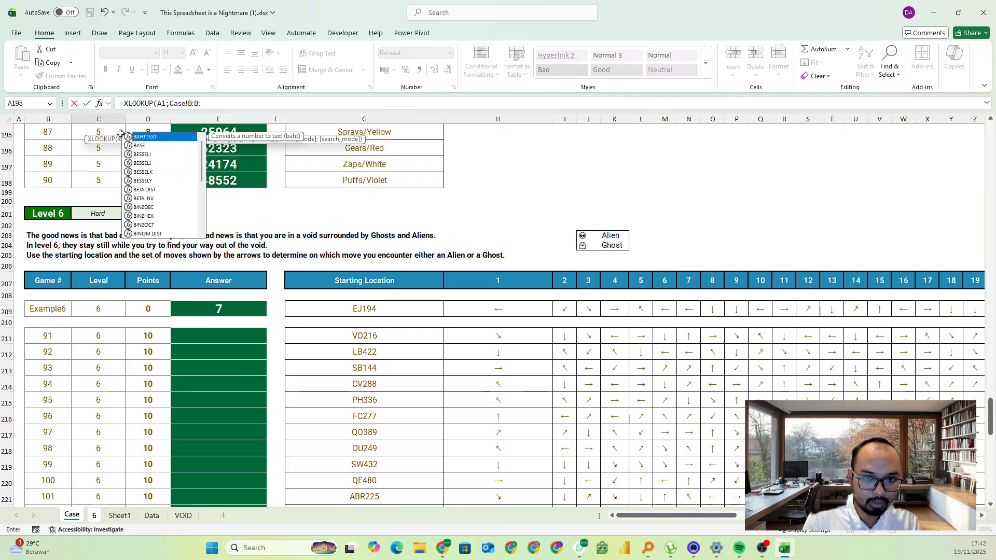
type(";Case!B:")
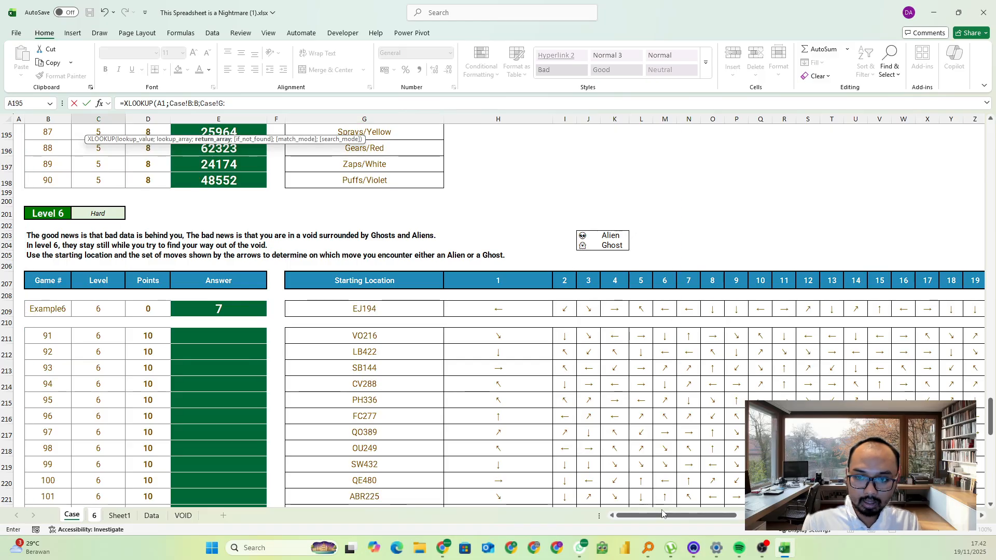
scroll(662, 514, "right", 15)
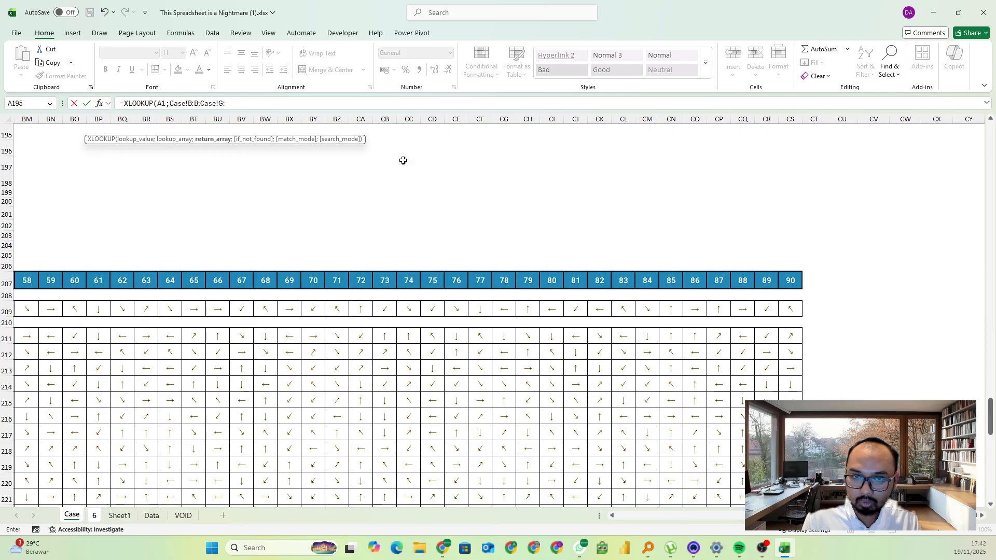
type("G)")
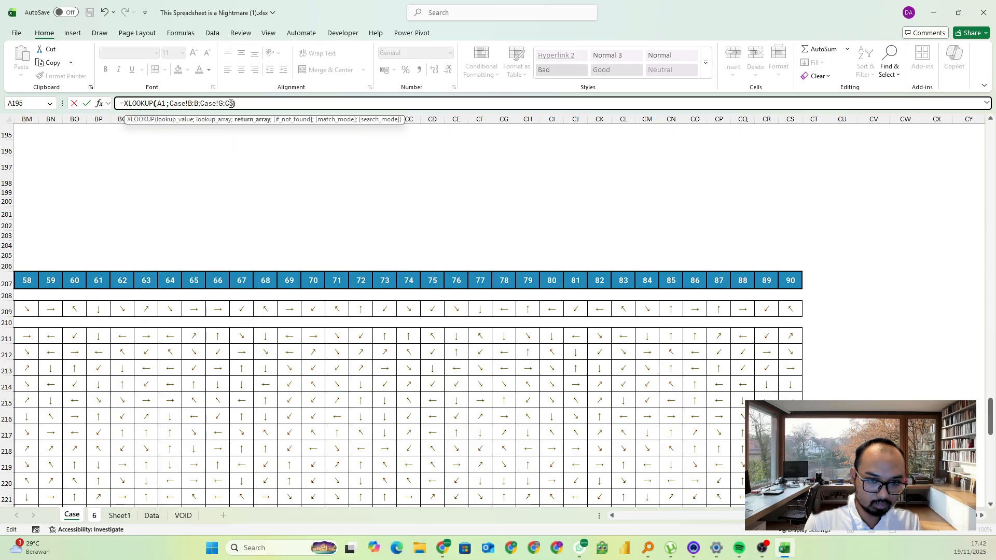
key("Return")
Enter the header Initial in B4 and link B5 to the starting location in C1
key("Left")
key("Left")
key("Down")
key("Down")
key("Right")
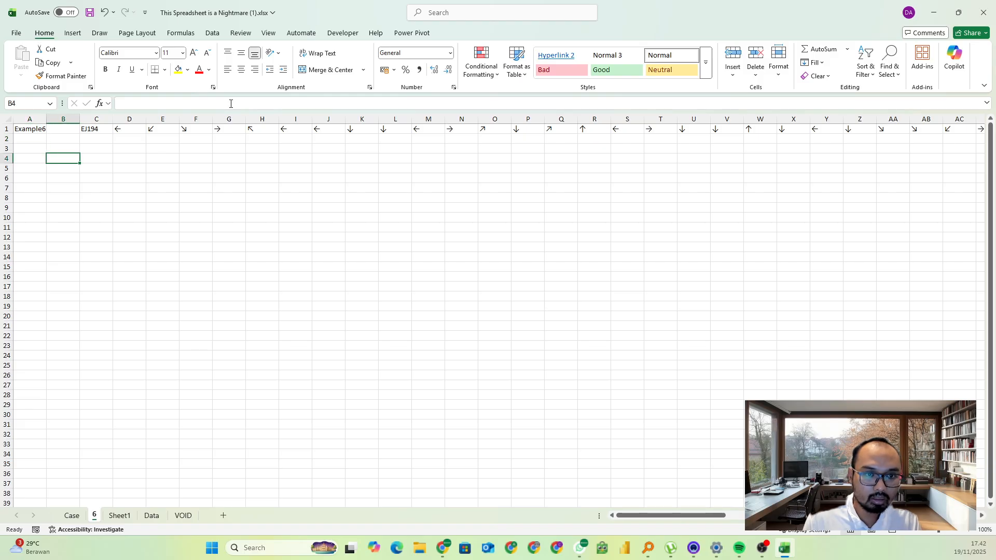
key("Left")
key("Right")
type("I")
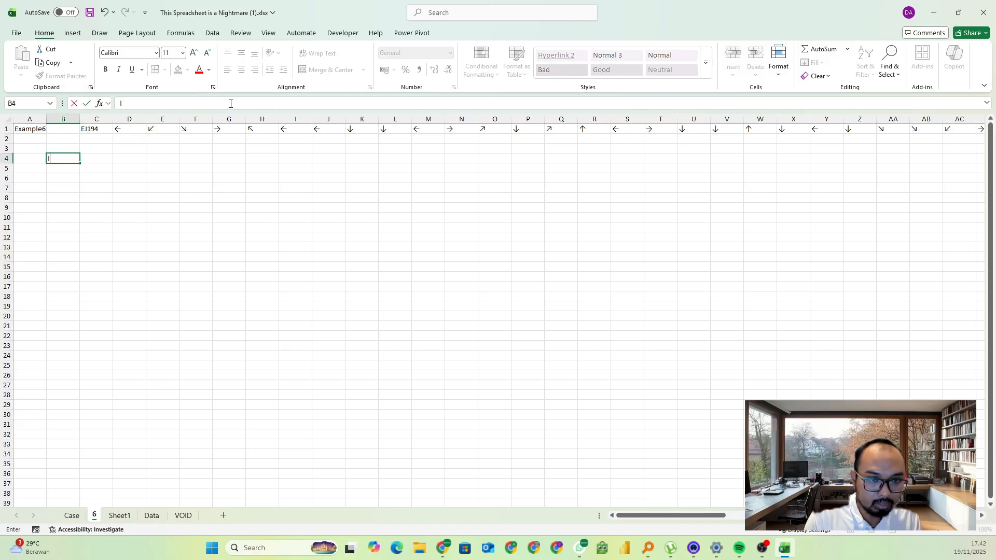
key("Return")
type("=")
key("Up")
key("Up")
key("Up")
key("Up")
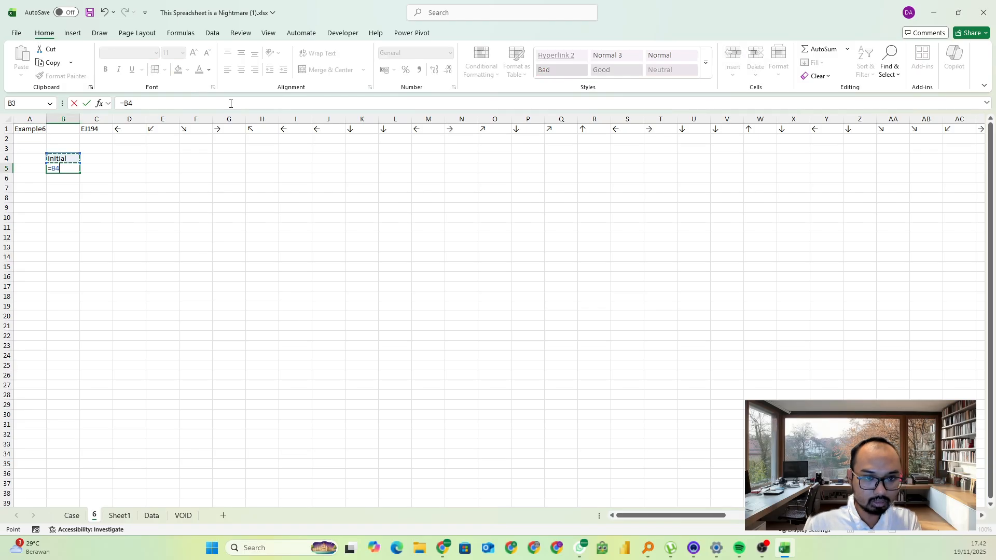
key("Right")
key("Return")
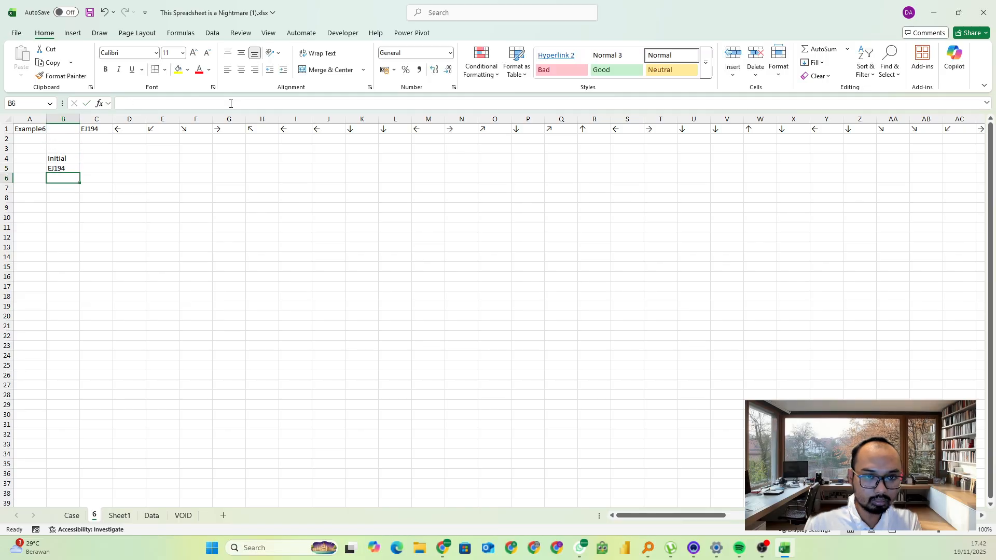
Enter the header Arrow in C4 and use TRANSPOSE in C5 to list the row 1 arrows from D1 onward vertically
left_click(96, 160)
type("Arrow")
key("Return")
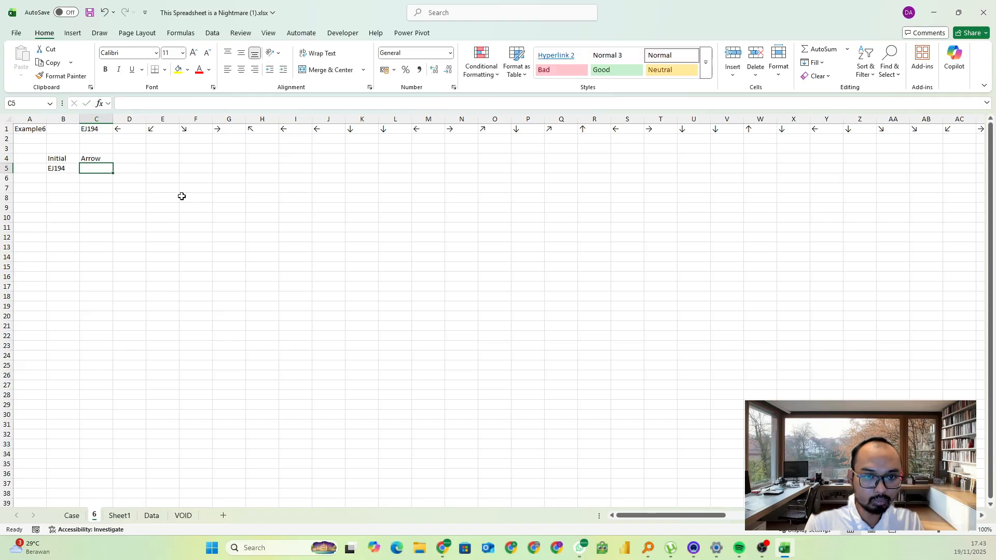
type("=tr")
key("Down")
key("Tab")
key("Up")
key("Up")
key("Up")
key("Up")
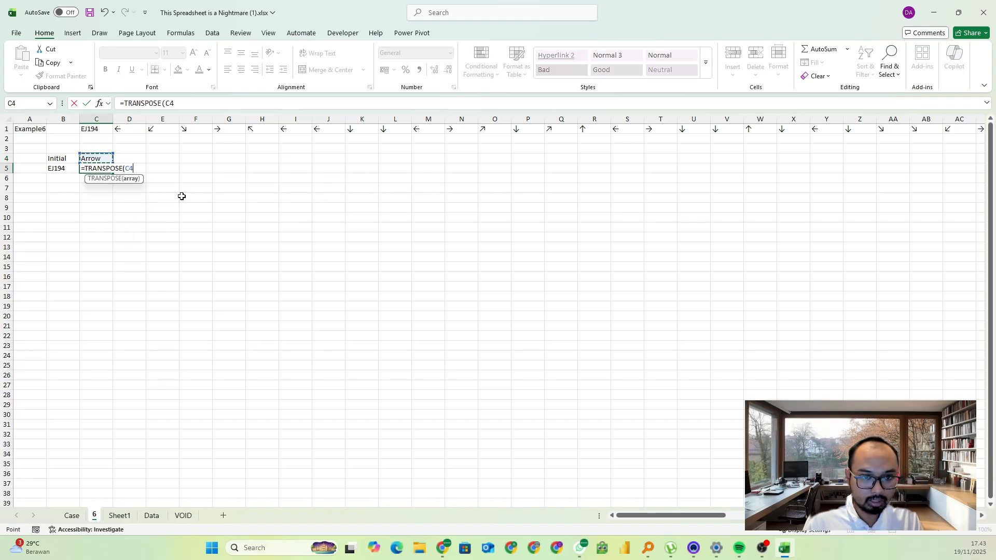
key("Right")
key("ctrl+shift+Right")
key("shift+Return")
Enter the header Sequence in A4 and number the arrow moves with =SEQUENCE(COUNTA(C5#)) in A5
key("Home")
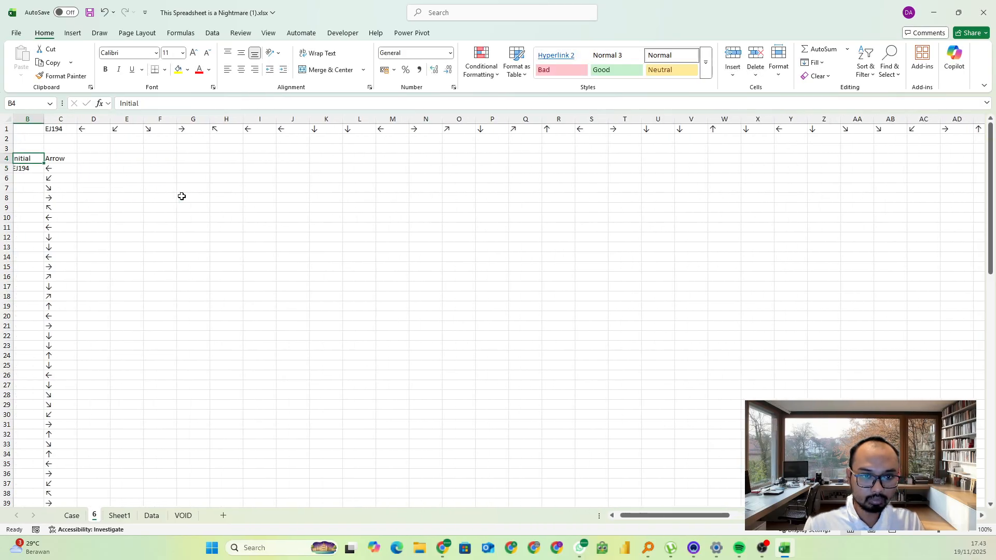
type("S")
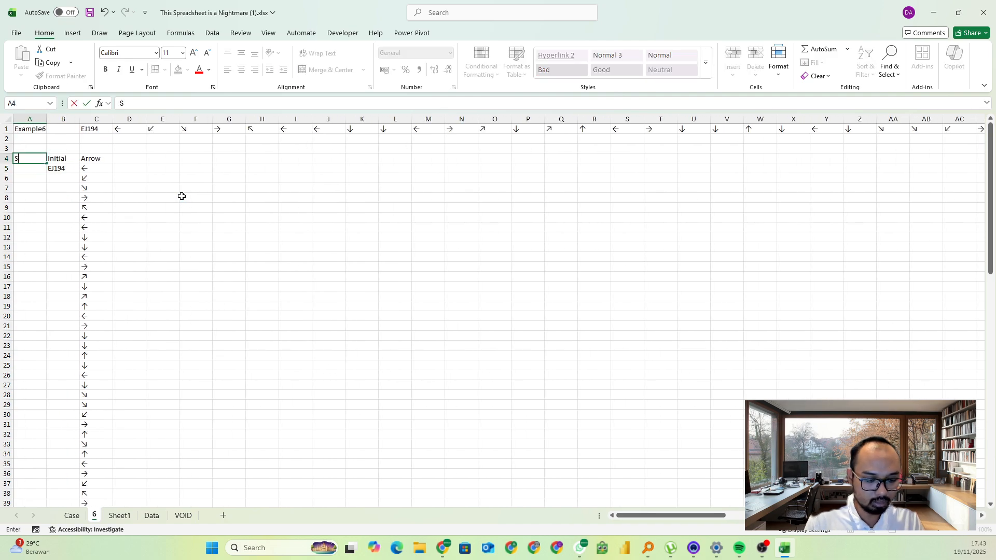
type("equence")
key("Return")
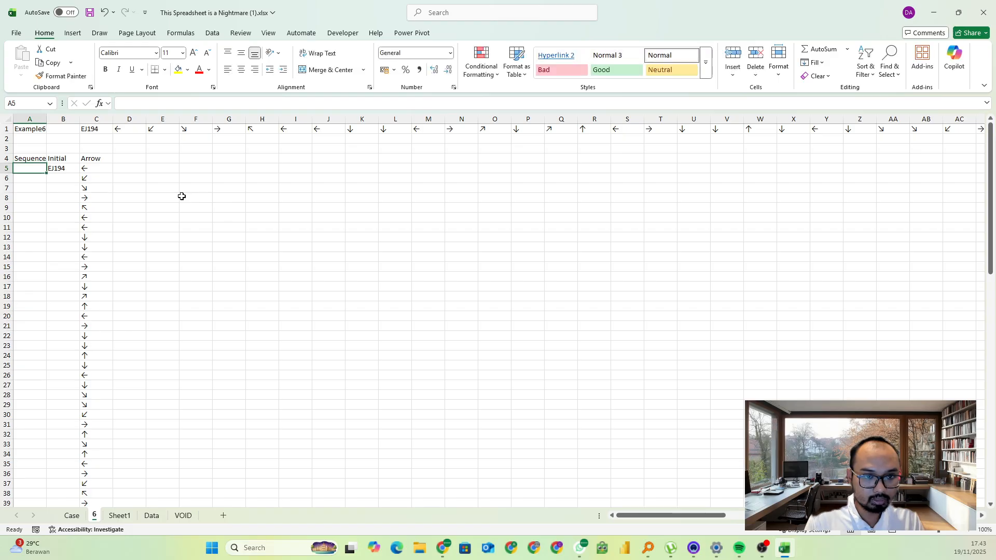
type("=SEQUENCE(")
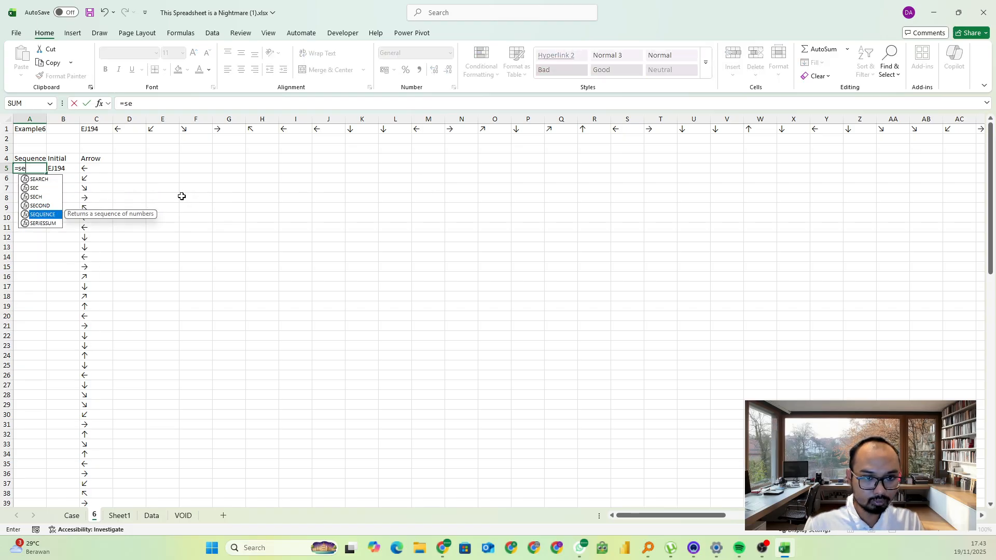
type("counta(")
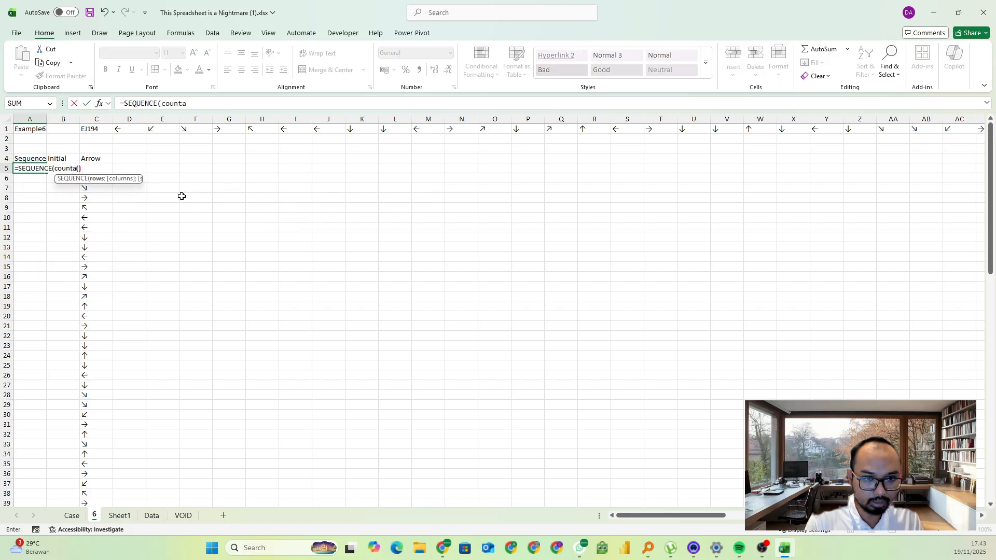
type("C5#")
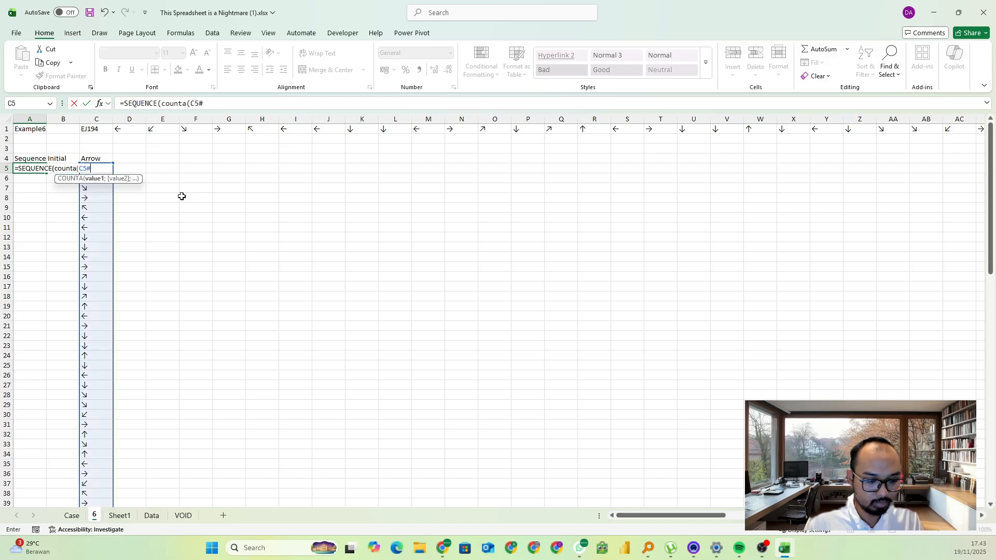
type("))")
key("Return")
key("Up")
key("Right")
key("Right")
key("Right")
key("Right")
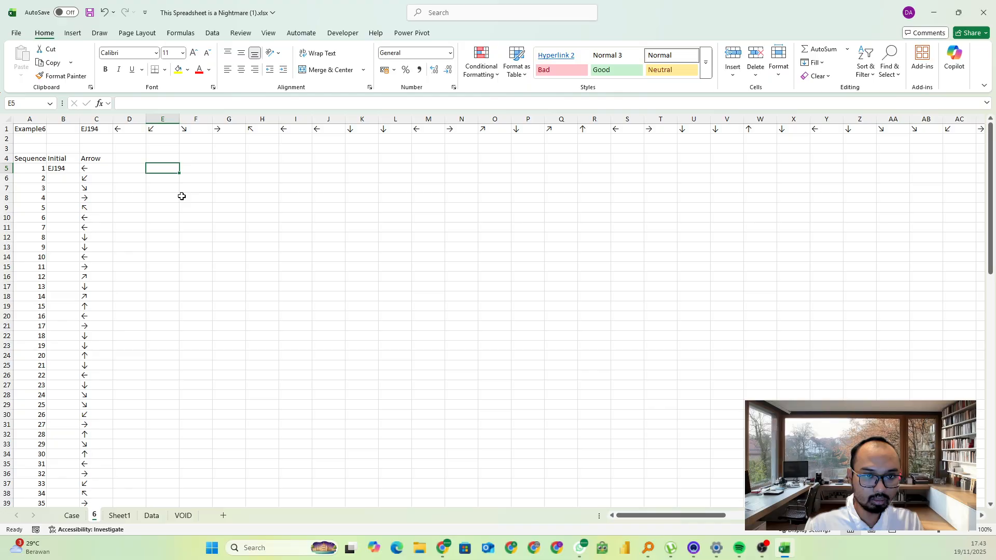
key("Up")
key("Left")
key("Right")
key("Right")
key("Right")
key("Right")
key("Right")
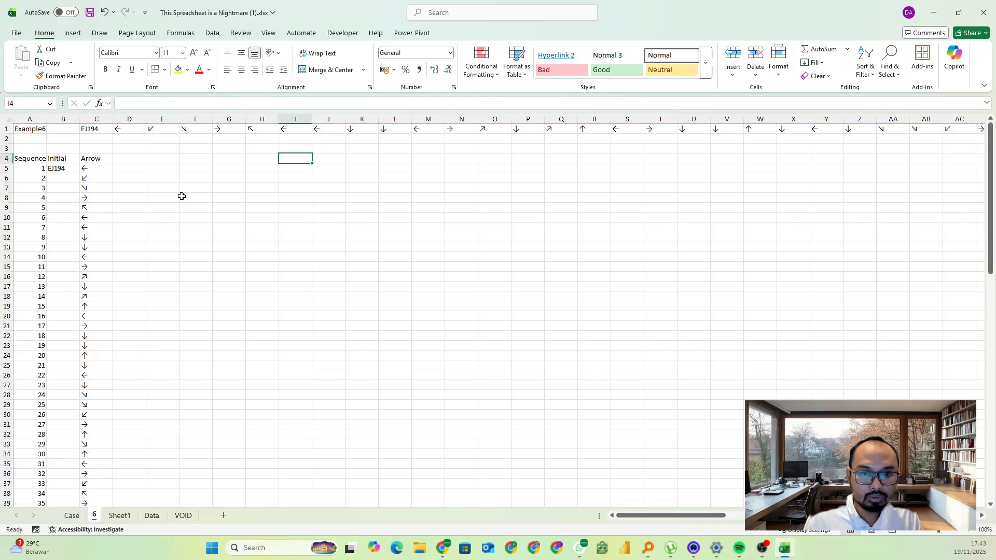
key("Down")
left_click(135, 172)
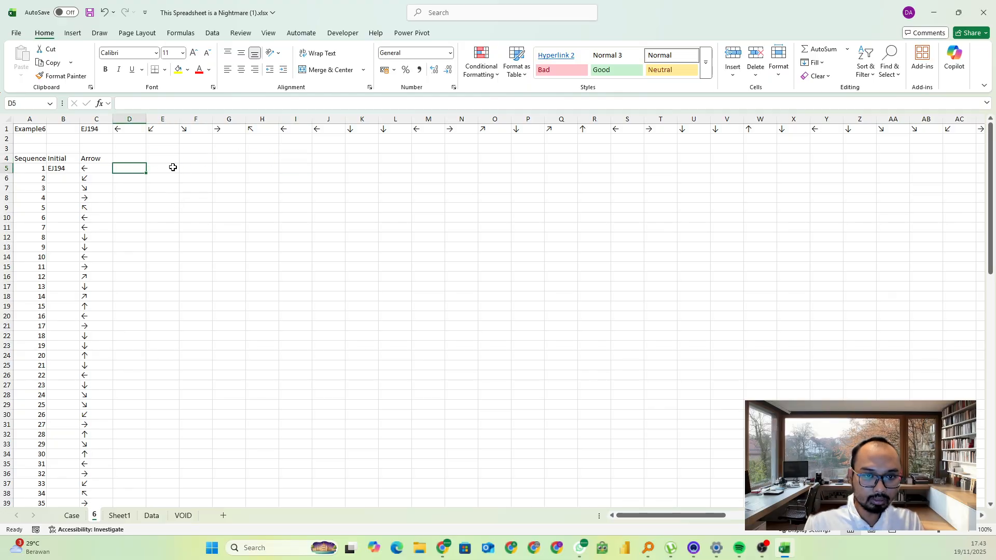
left_click(196, 165)
left_click(73, 170)
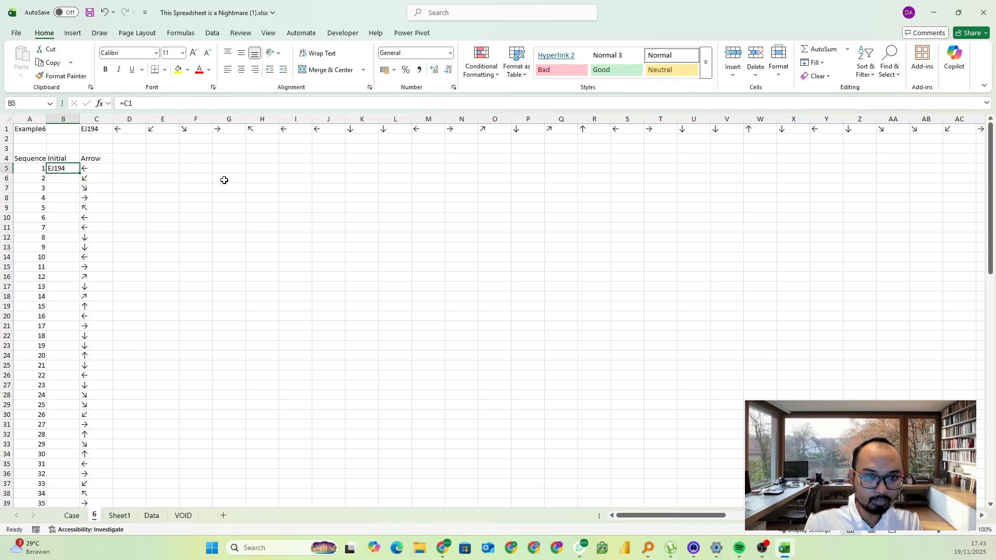
Enter the headers row, column, Final, Icon and Ghost/Alien? in cells D4 through H4
left_click(141, 159)
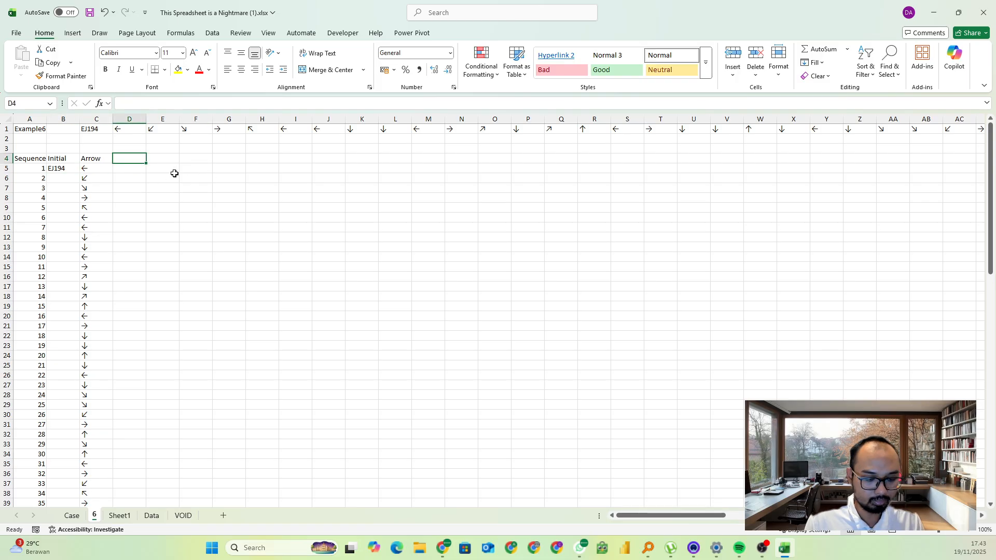
type("row")
key("Tab")
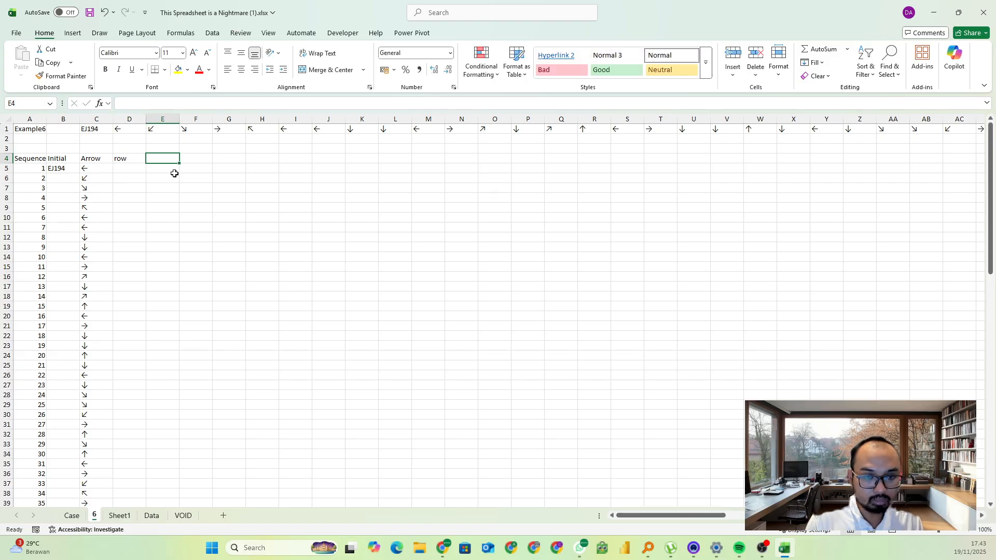
type("column")
key("Tab")
type("Fio")
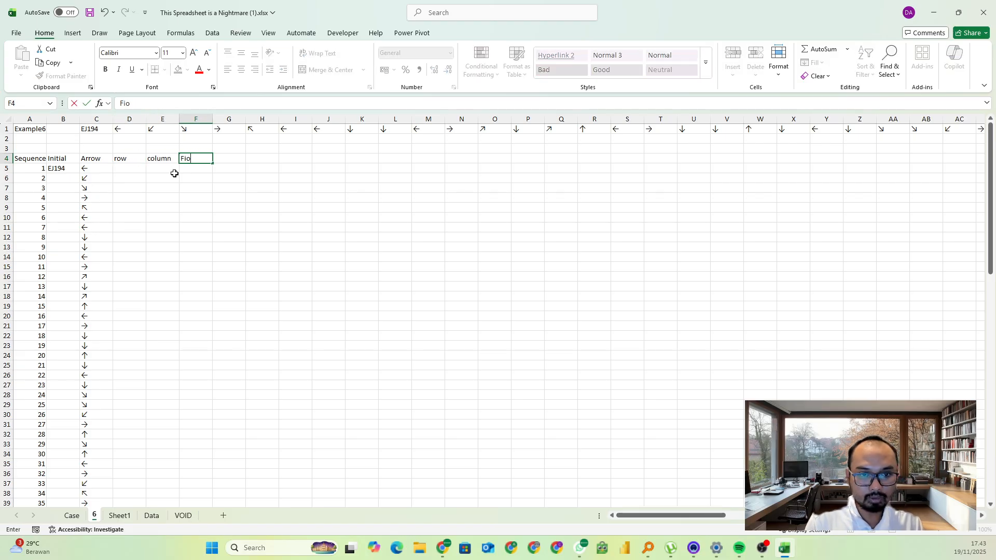
key("Tab")
type("I")
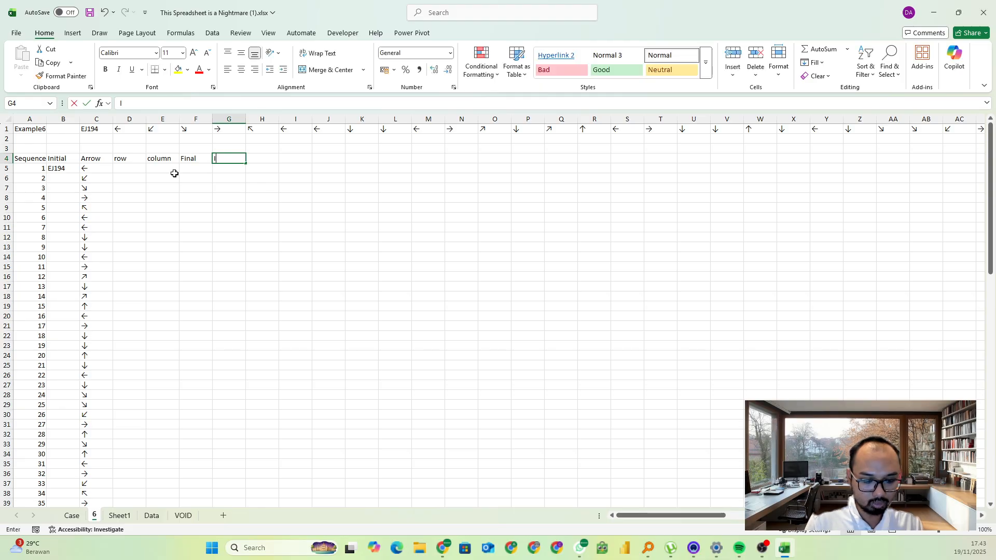
type("con")
key("Tab")
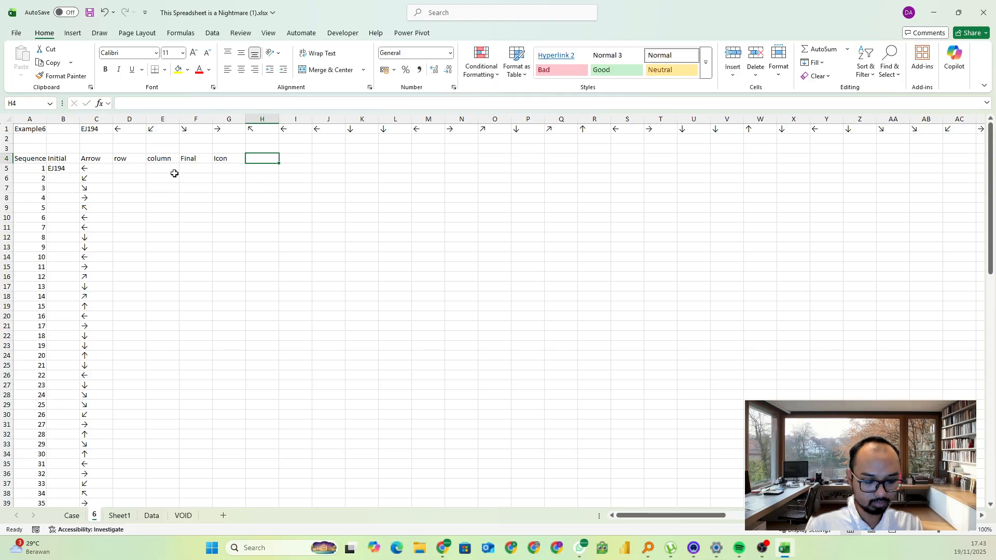
type("Ghost/A")
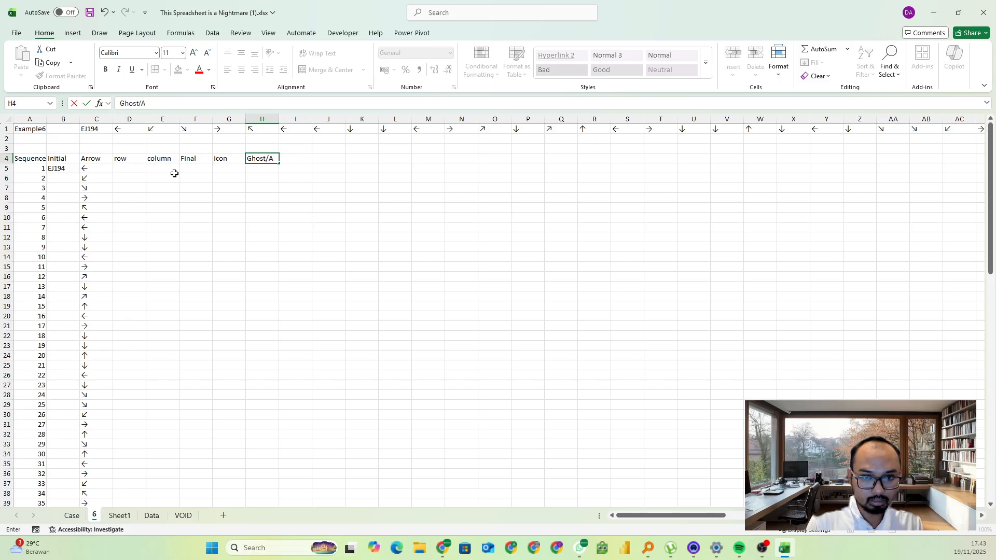
type("lien?")
key("Return")
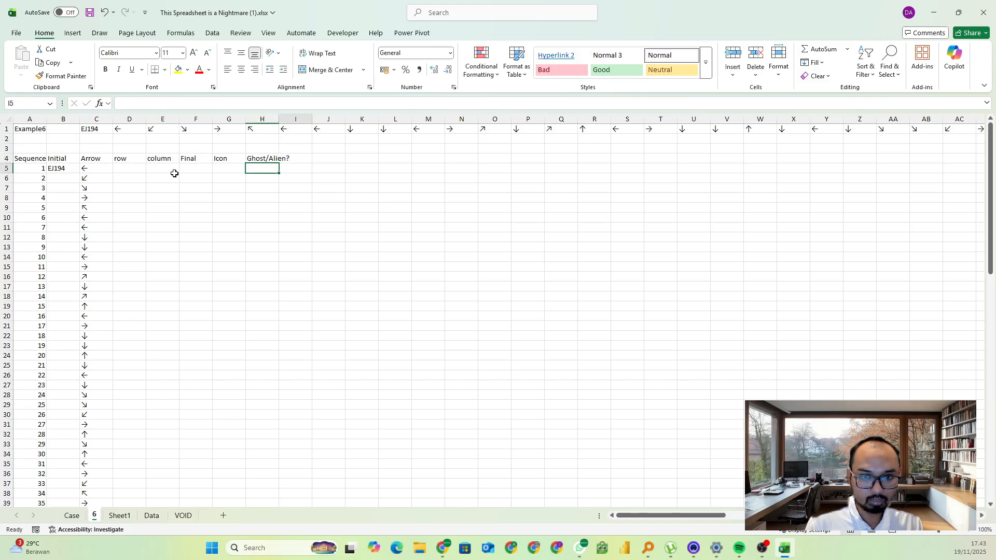
List the distinct arrows in sorted order with =SORT(UNIQUE(C5#)) in K5
key("Right")
key("Right")
key("Right")
type("=uni")
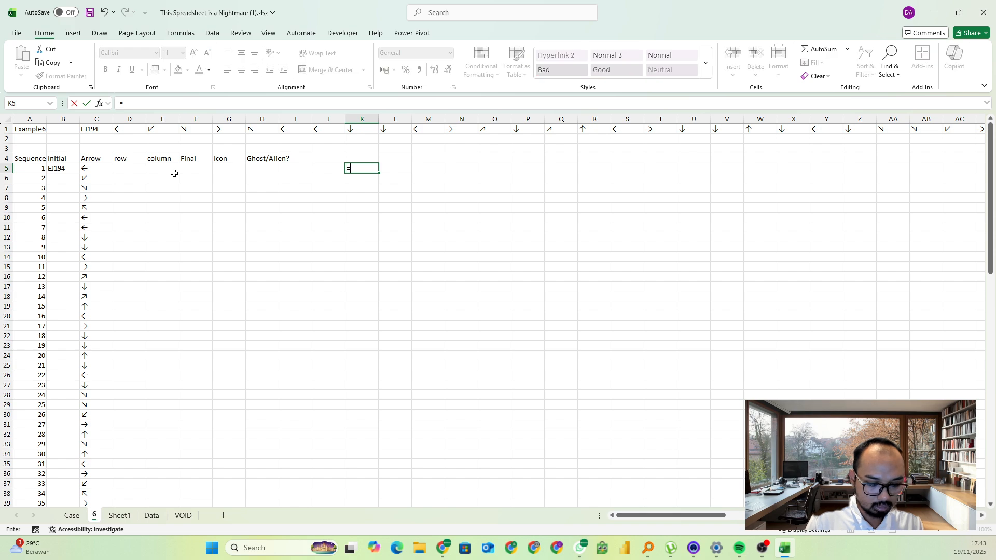
key("BackSpace")
key("BackSpace")
key("BackSpace")
type("sort(uni")
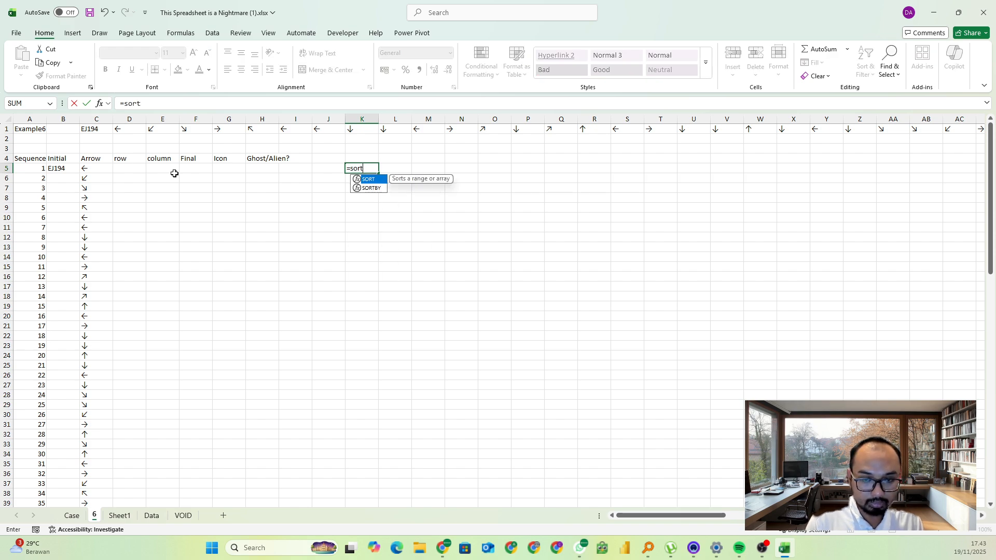
key("Down")
key("Down")
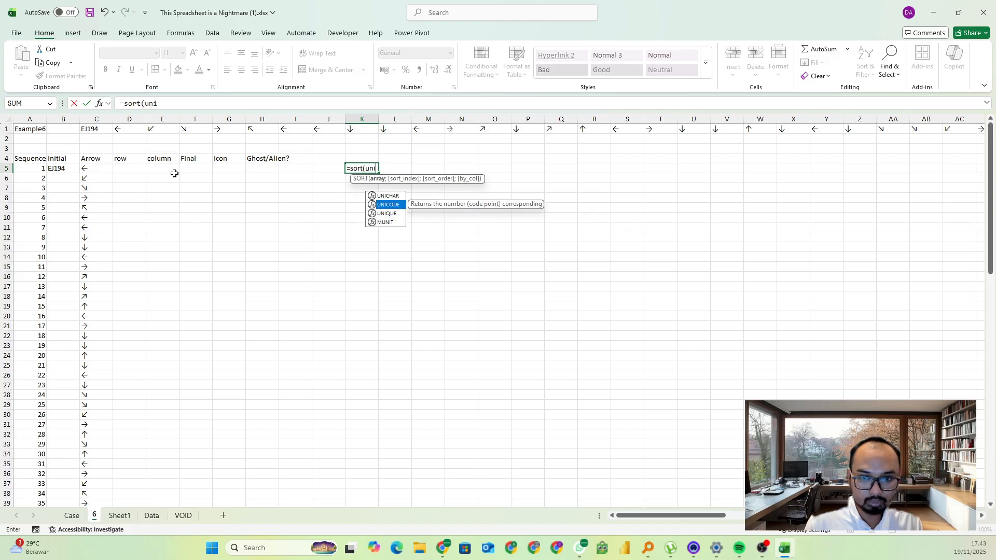
key("Tab")
key("Left")
key("Left")
key("Left")
key("Left")
key("Left")
key("Left")
key("Left")
key("Left")
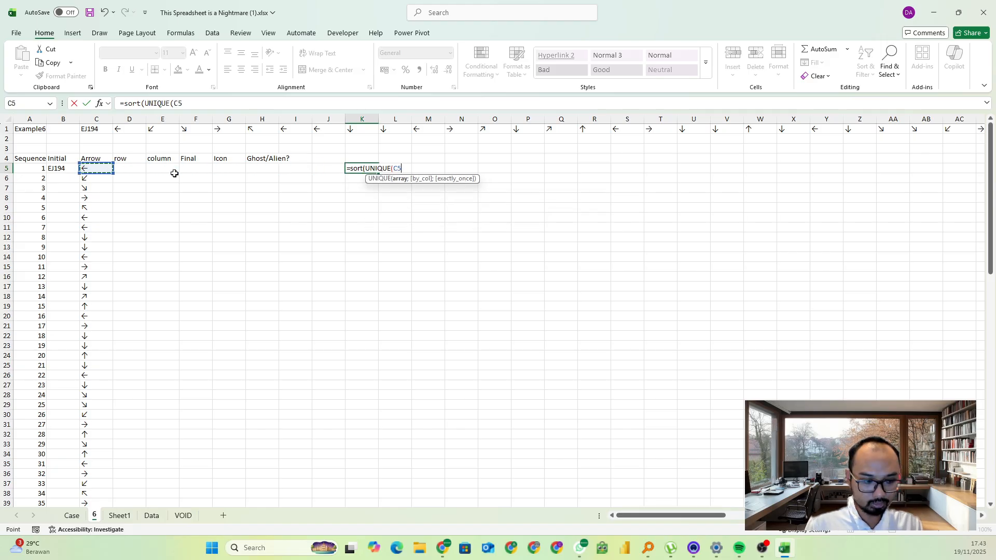
key("ctrl+shift+Down")
type(")")
key("Return")
Replace the sorted arrow list in K5:K12 with its static values
key("Up")
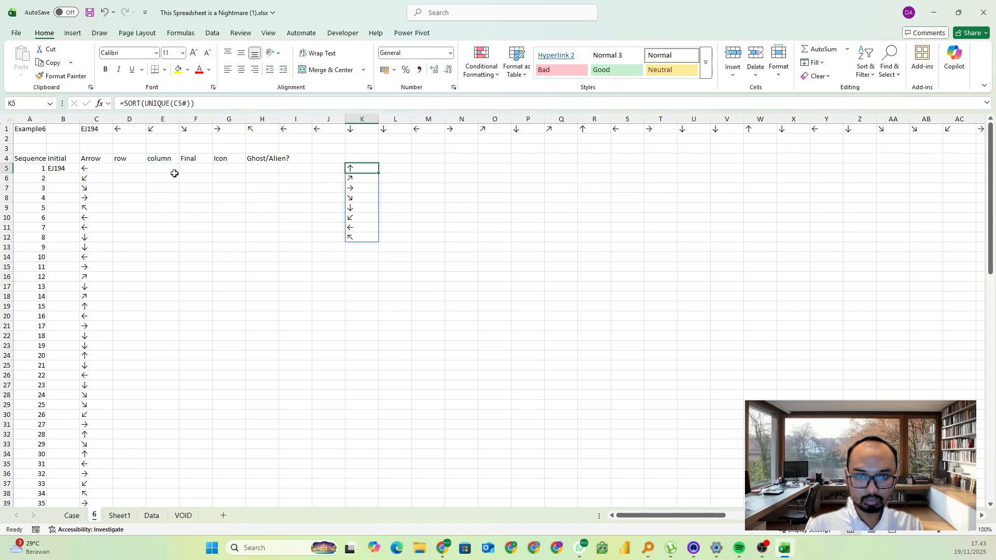
key("ctrl+shift+Down")
key("ctrl+c")
key("ctrl+shift+v")
left_click(400, 158)
key("Escape")
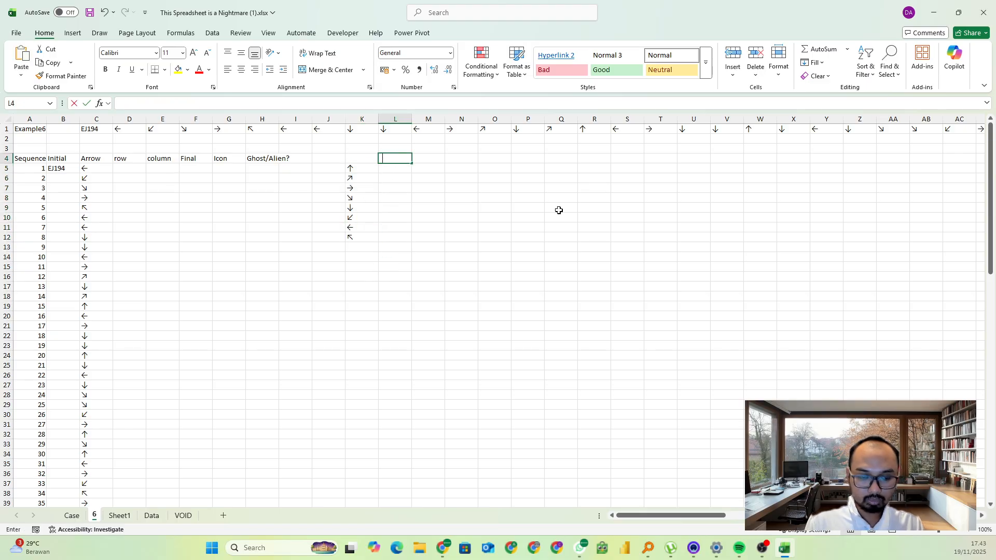
Enter the headers rows in L4 and column in M4 beside the arrow list
type("rows")
key("Tab")
type("co")
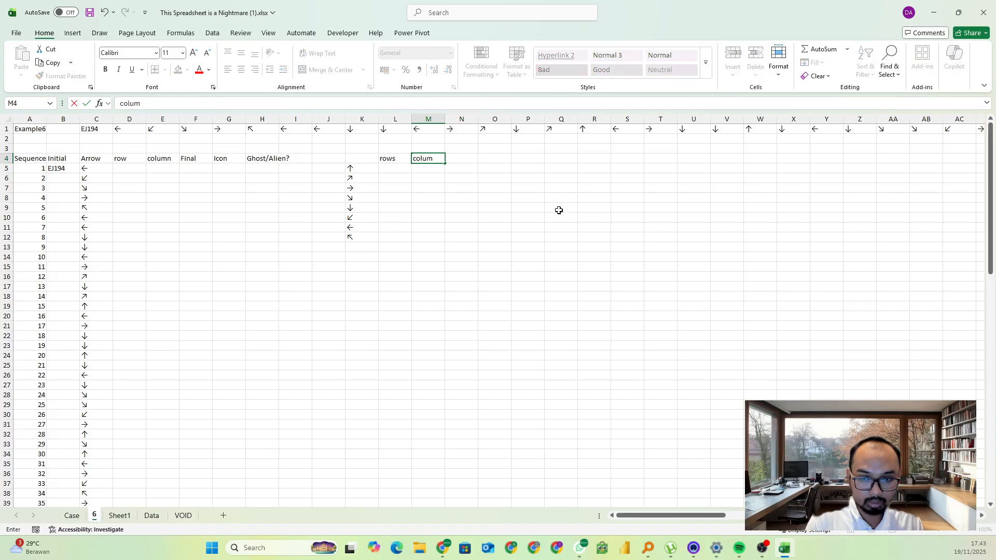
type("lumn")
key("Return")
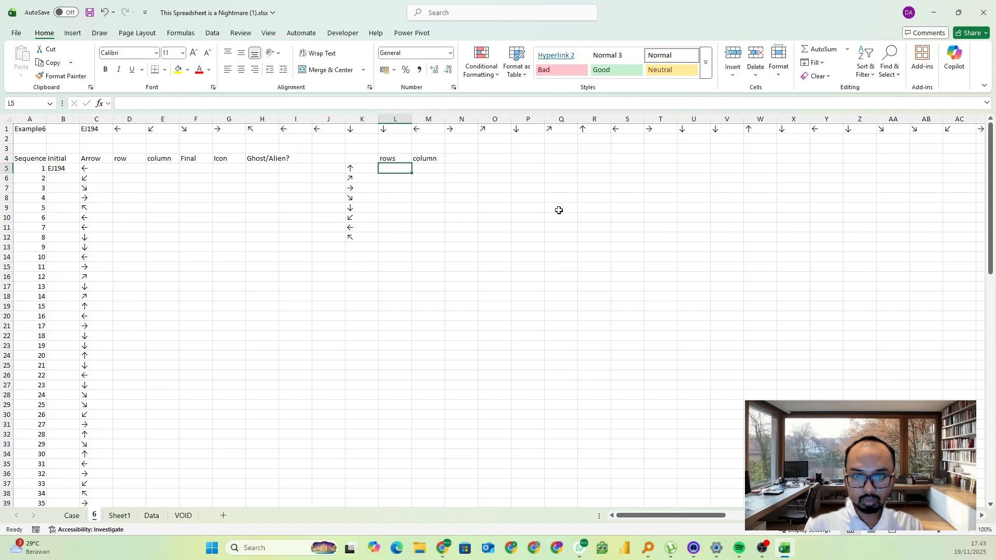
Fill L5:L12 with the arrows' row offsets -1, -1, 0, 1, 1, 1, 0 and -1
type("-1")
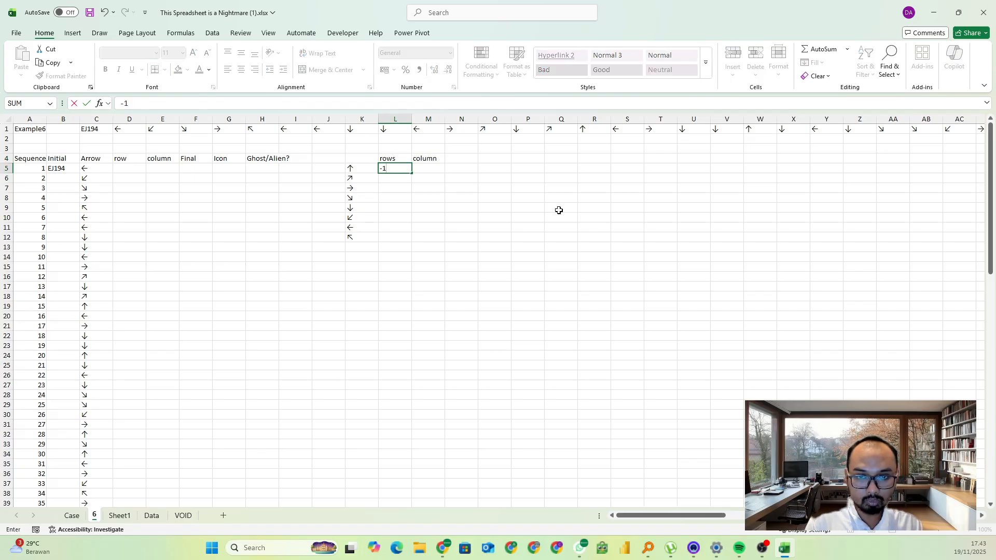
key("Return")
type("-1")
key("Return")
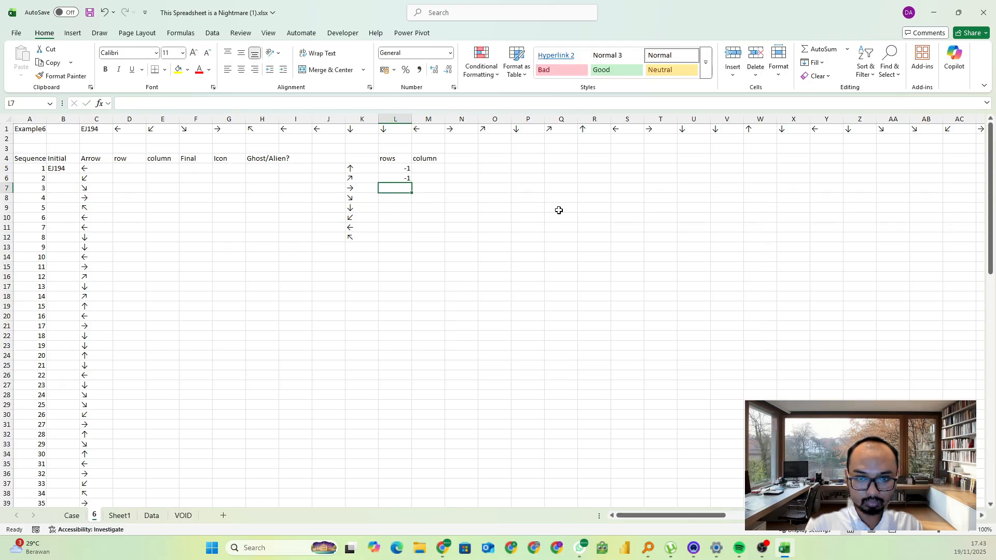
type("0")
key("Return")
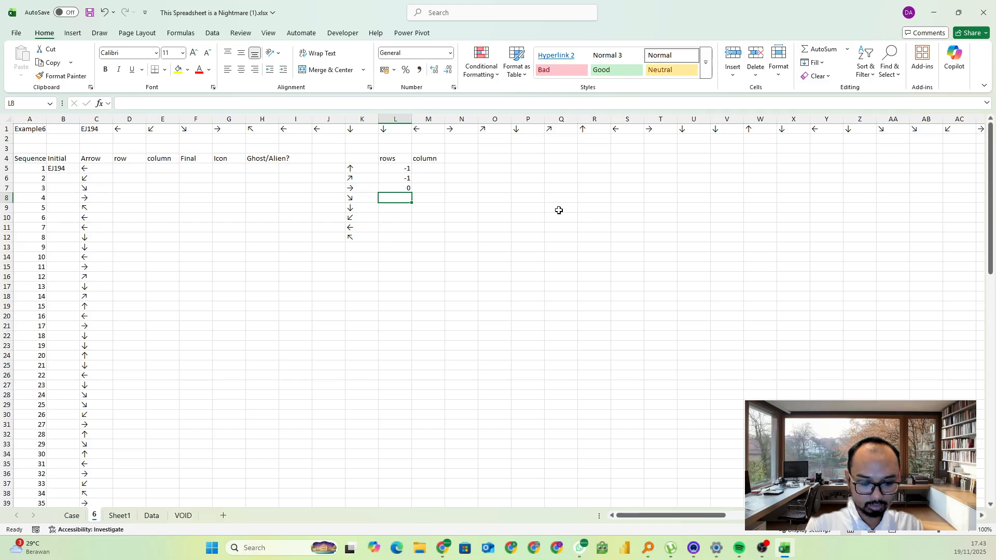
type("1")
key("Return")
type("1")
key("Return")
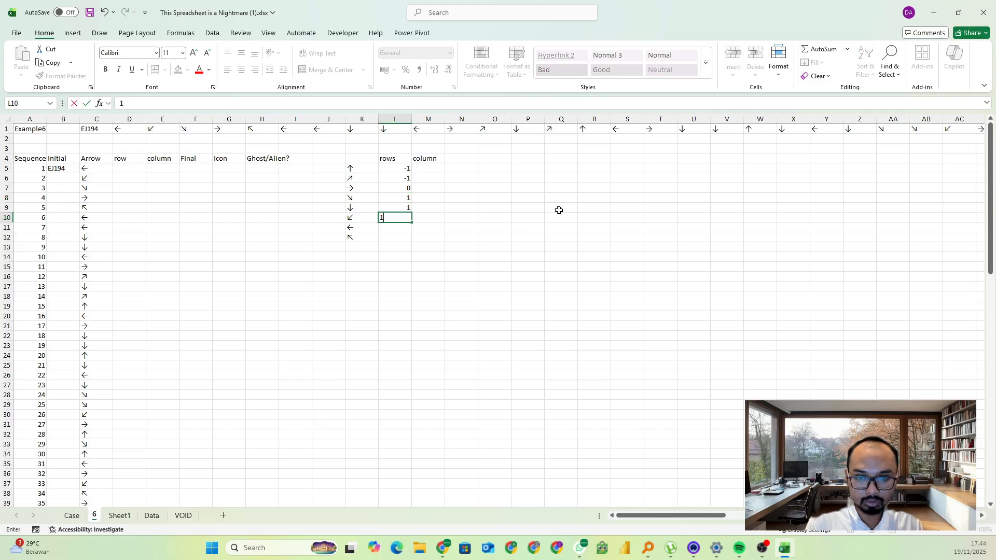
type("1")
key("Return")
type("0")
key("Return")
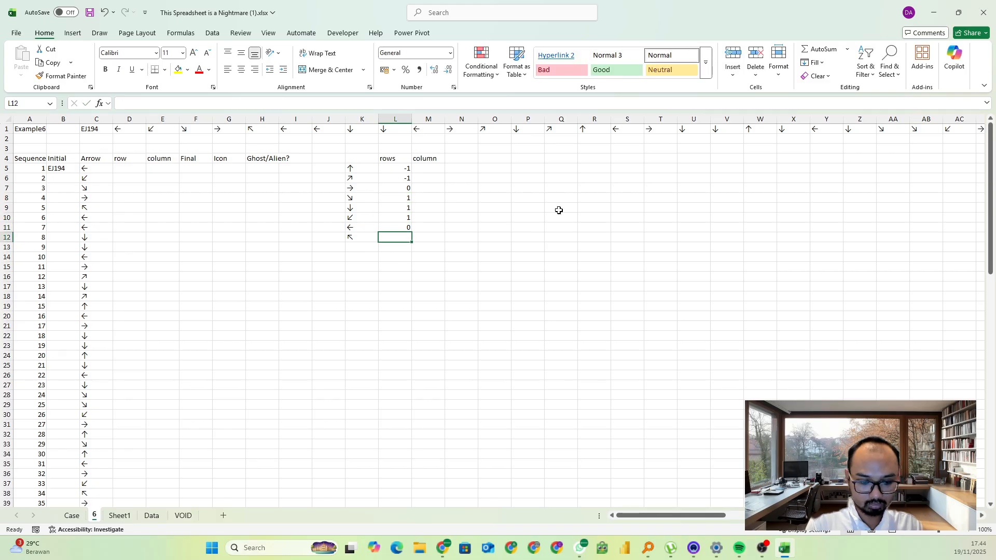
type("-1")
key("Right")
Fill M5:M12 with the arrows' column offsets 0, 1, 1, 1, 0, -1, -1 and -1
key("Up")
key("Up")
key("Up")
key("Up")
key("Up")
key("Up")
key("Up")
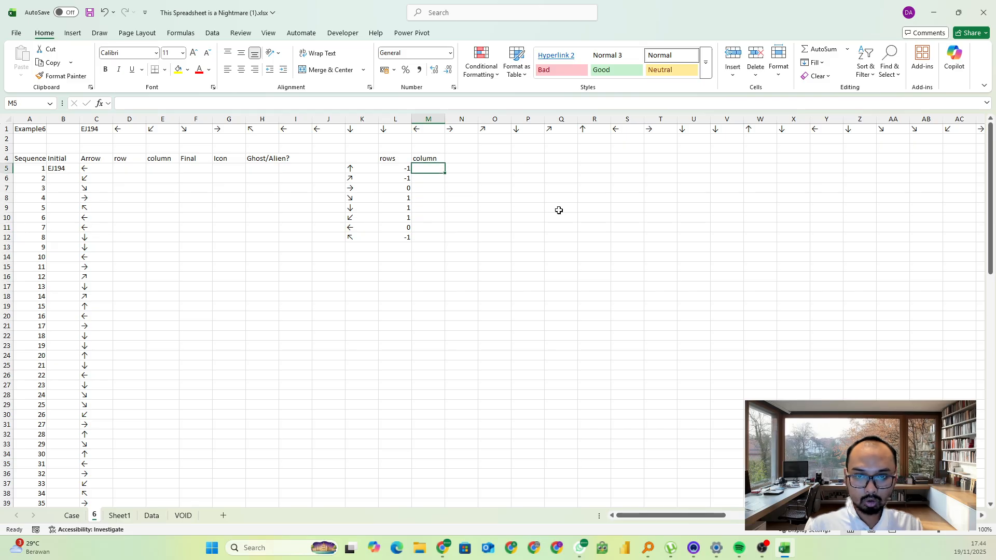
type("0")
key("Return")
type("1")
key("Return")
type("1")
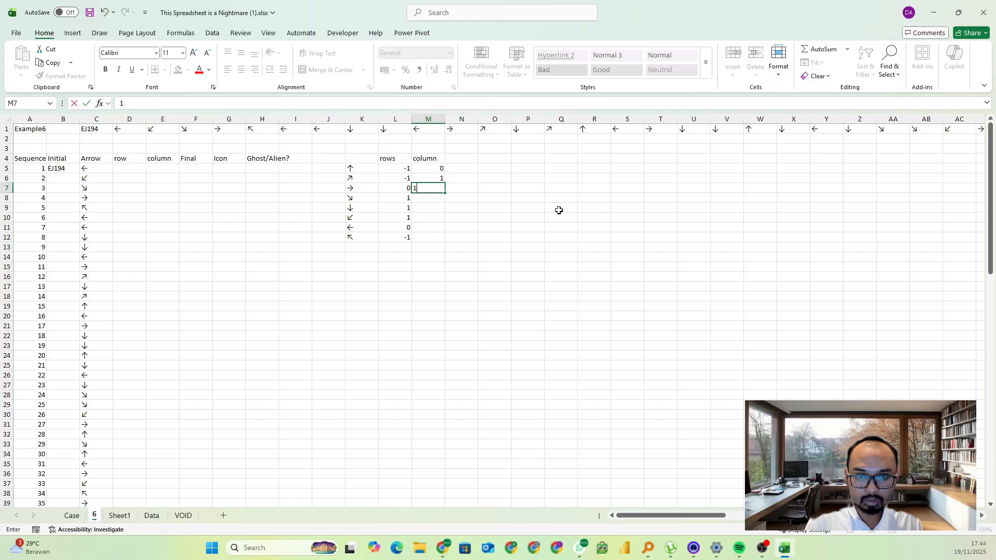
key("Return")
type("1")
key("Return")
type("0")
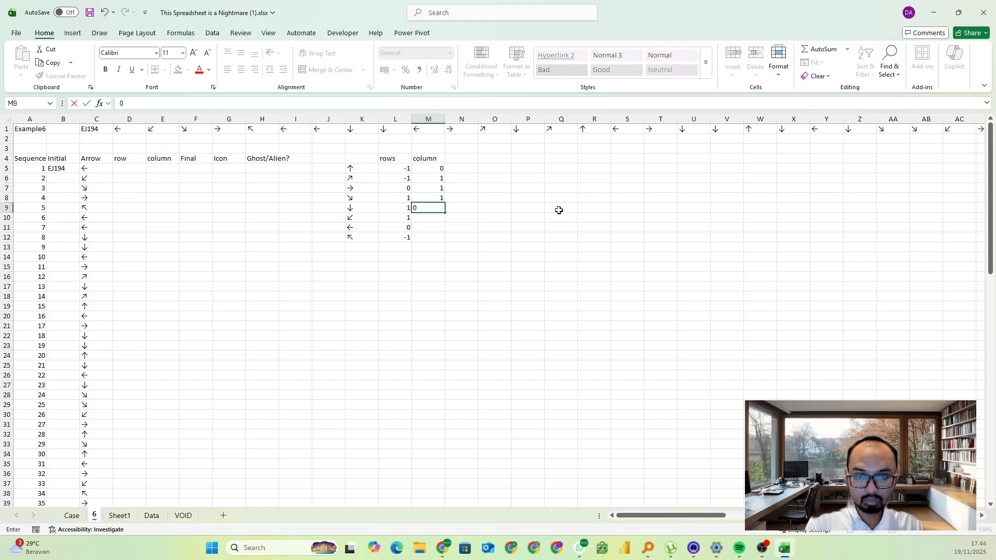
key("Return")
type("-1")
key("Return")
type("-")
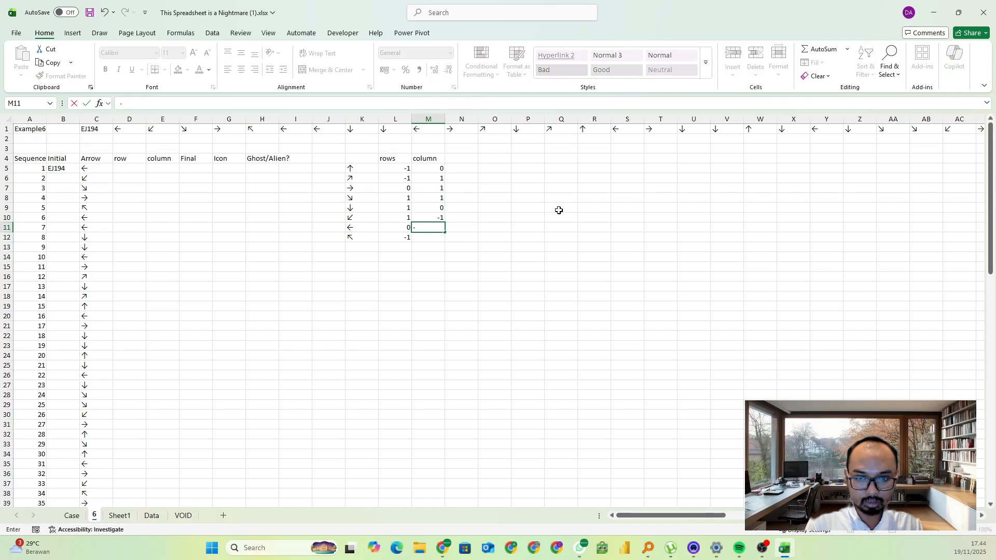
type("1")
key("Return")
type("-1")
key("Return")
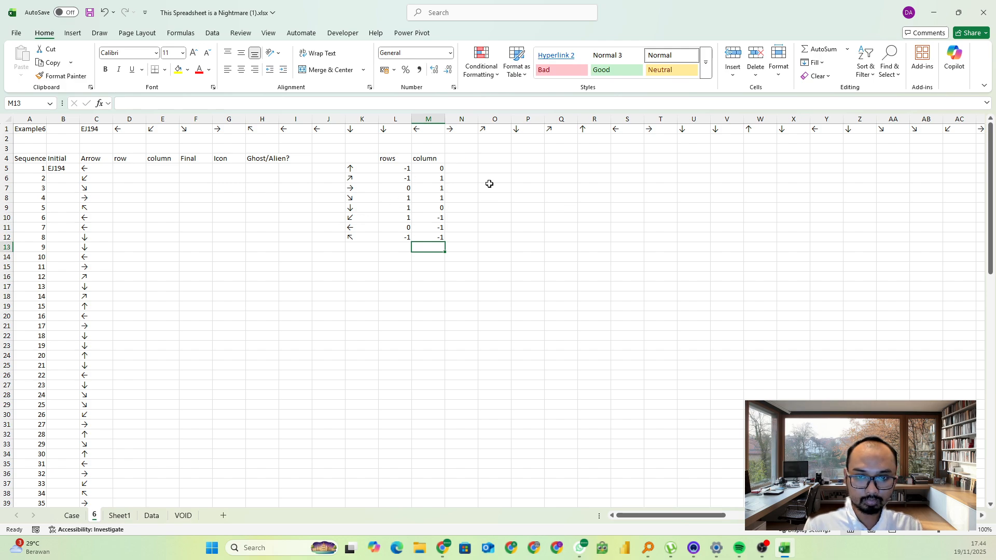
Define the arrow list in K5:K12 as a named range called arrow
left_click(360, 169)
key("ctrl+shift+Down")
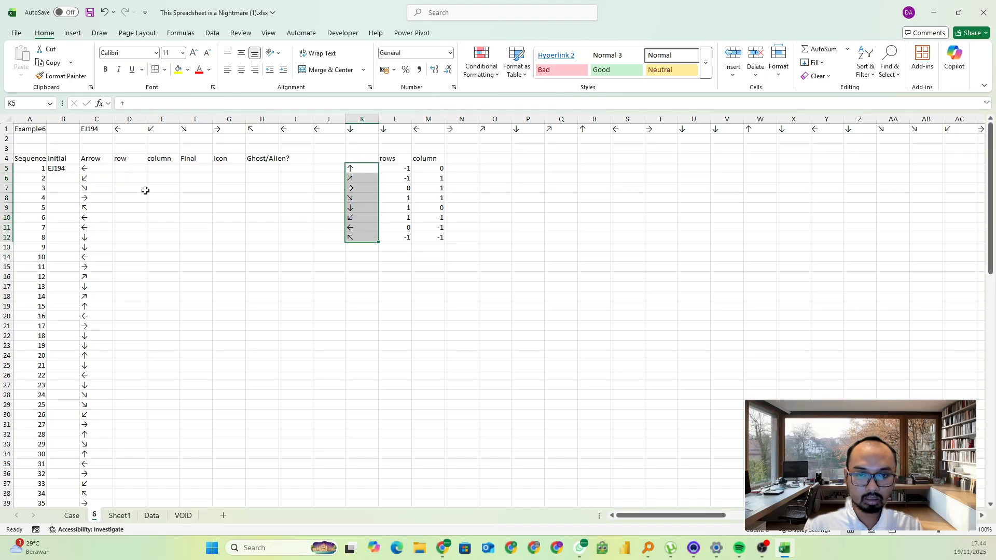
left_click(27, 104)
type("arrow")
key("Return")
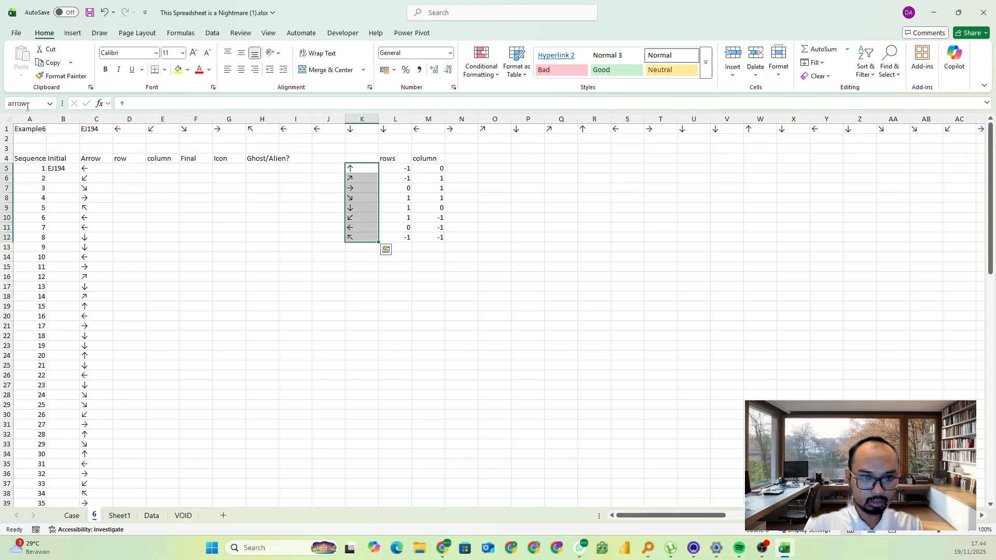
Define a separate named range for the arrows' row offsets in L5:L12
key("Right")
key("ctrl+shift+Down")
key("ctrl+shift+Left")
key("shift+Right")
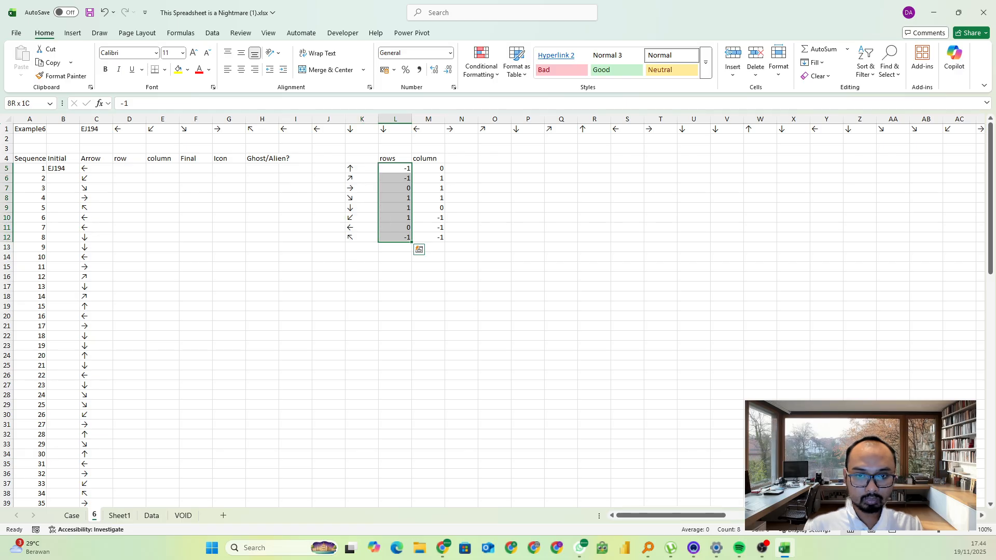
left_click(28, 103)
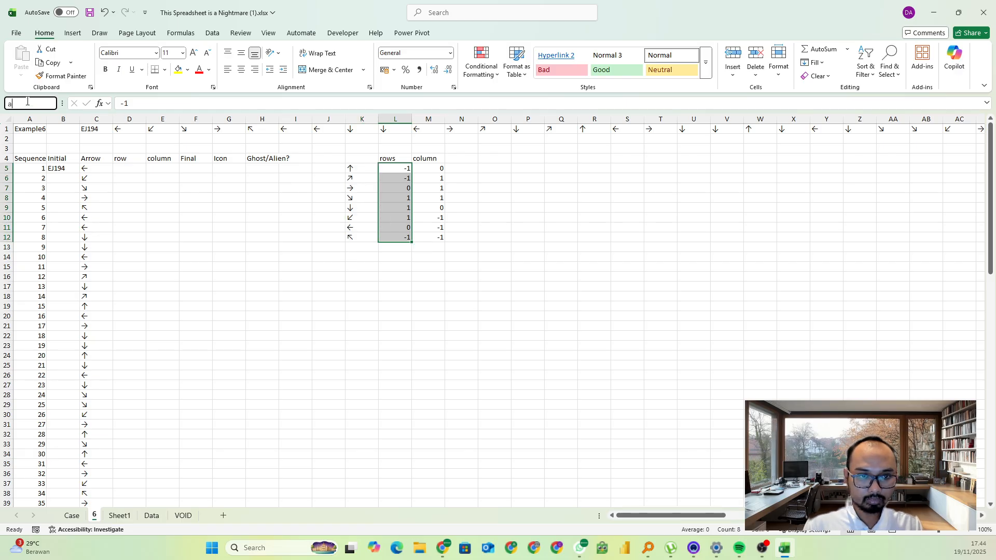
type("arrows")
key("Return")
Define a named range for the arrows' column offsets in M5:M12
key("Right")
key("ctrl+shift+Down")
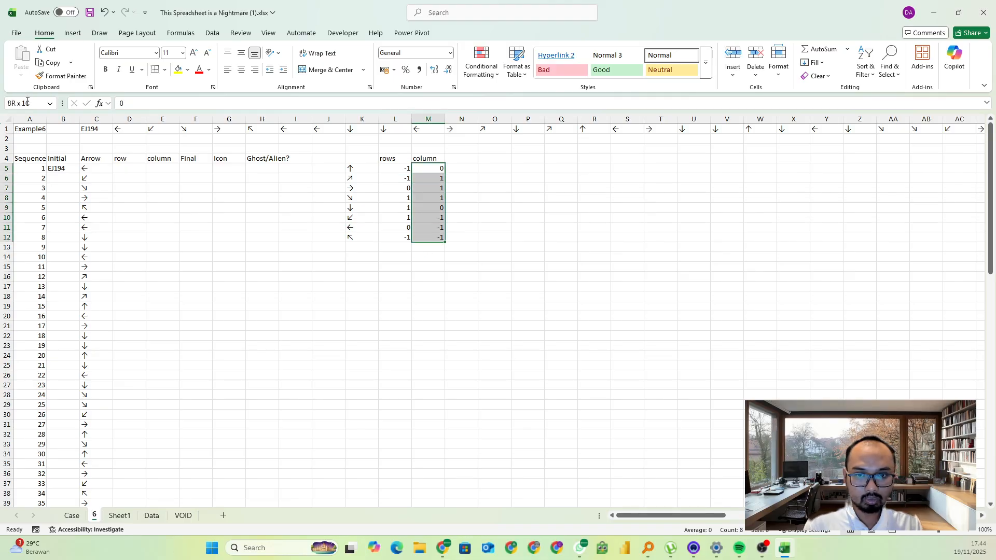
left_click(28, 103)
type("arrcol")
key("Return")
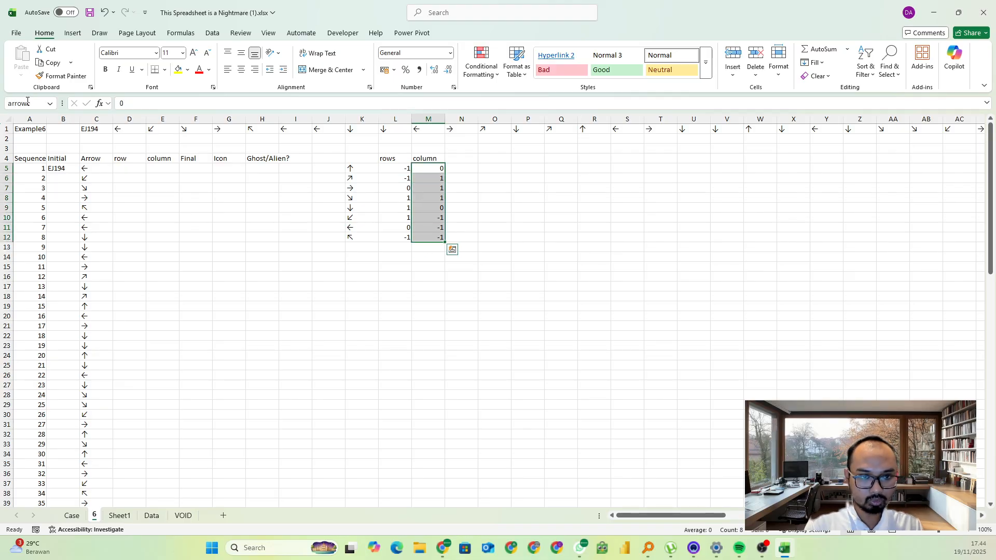
Enter =XLOOKUP(C5#;arrow;arrowr) in D5 under the row header to return each arrow's row offset
left_click(136, 176)
key("Up")
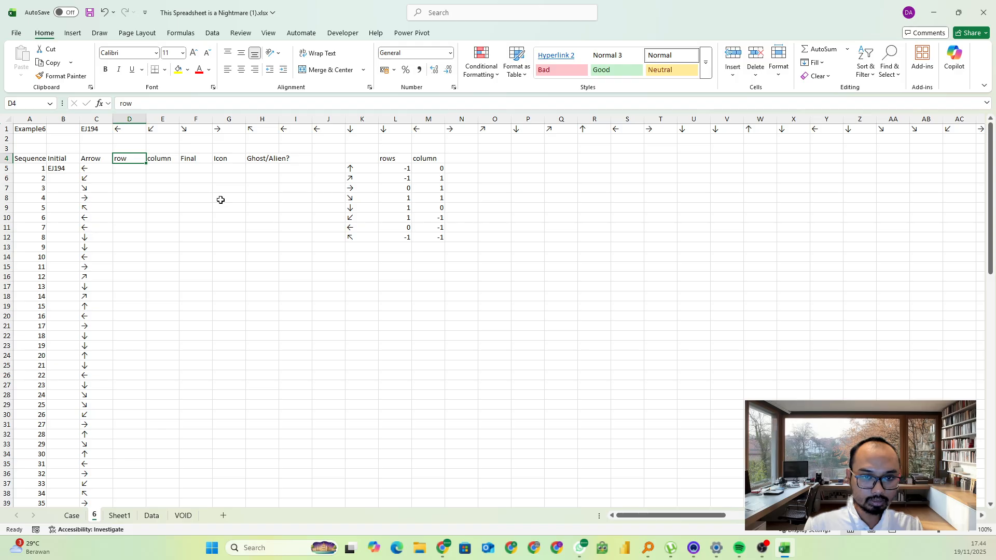
type("=xl")
key("Tab")
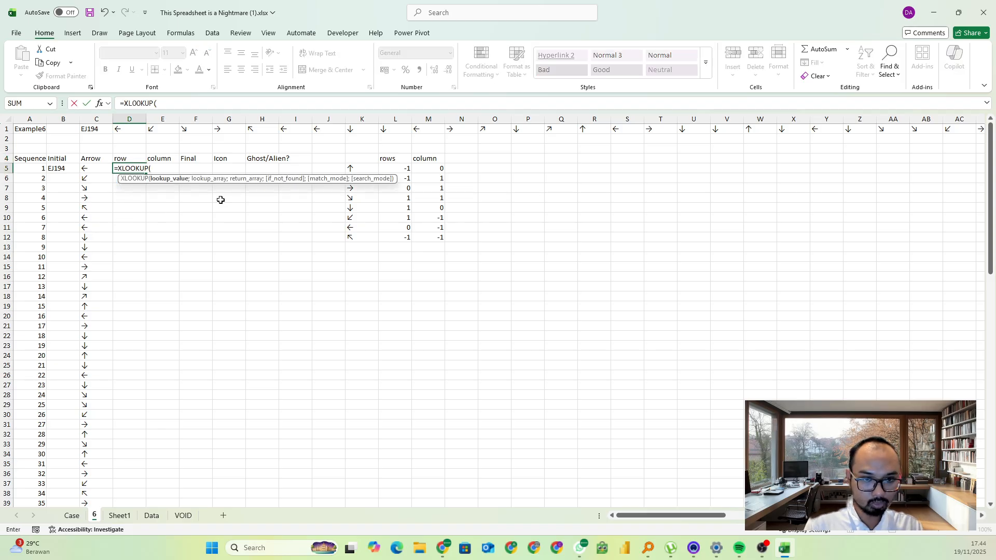
key("Left")
key("ctrl+shift+Down")
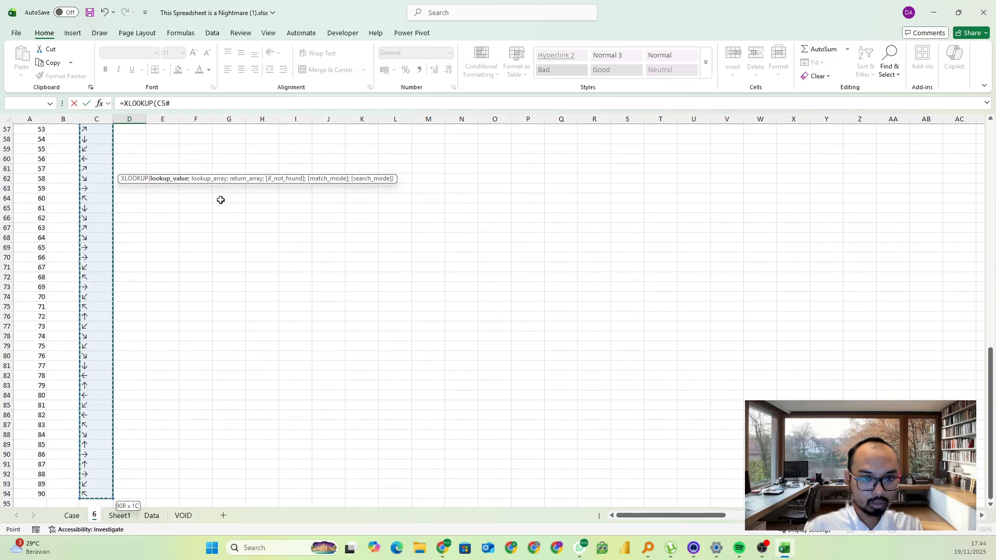
type(";")
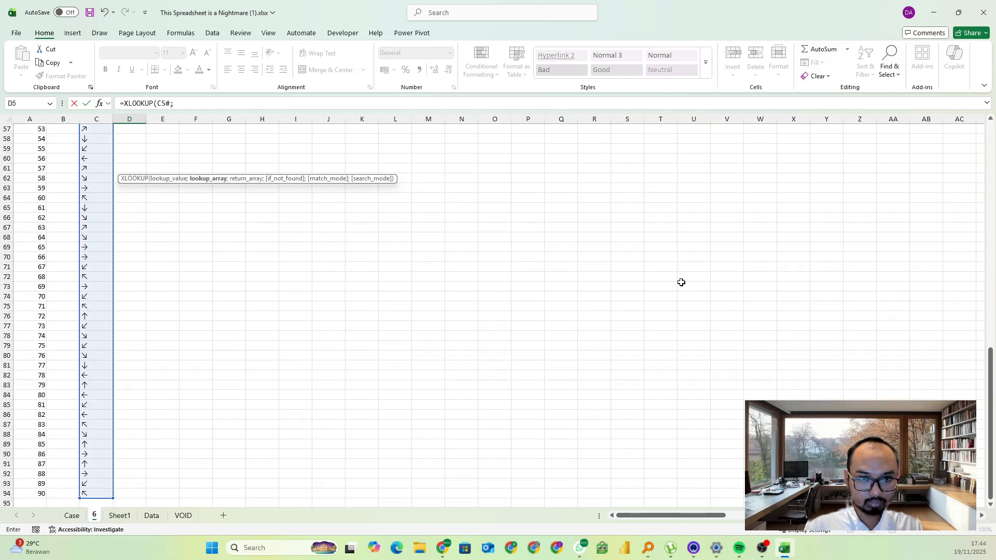
type("arrow")
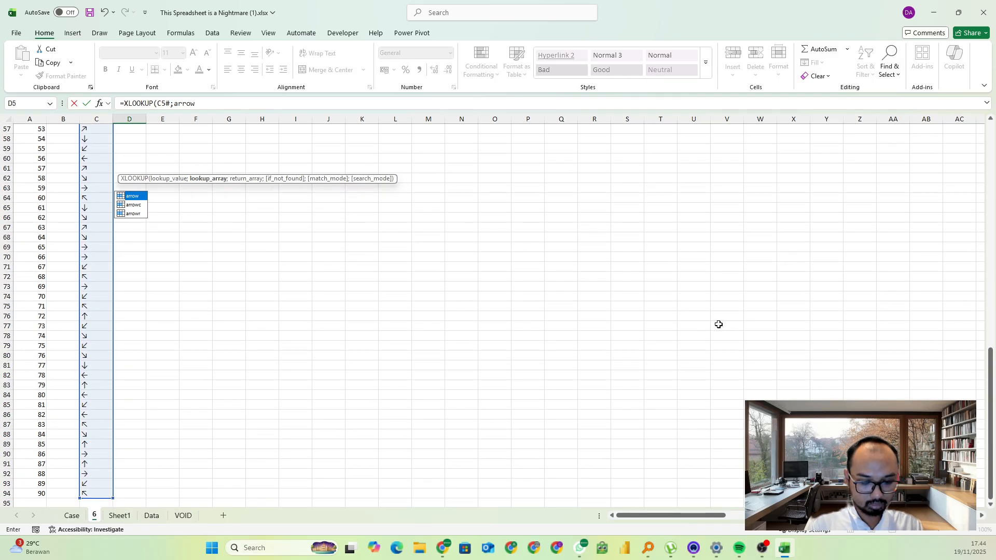
type(";arrowr")
key("Return")
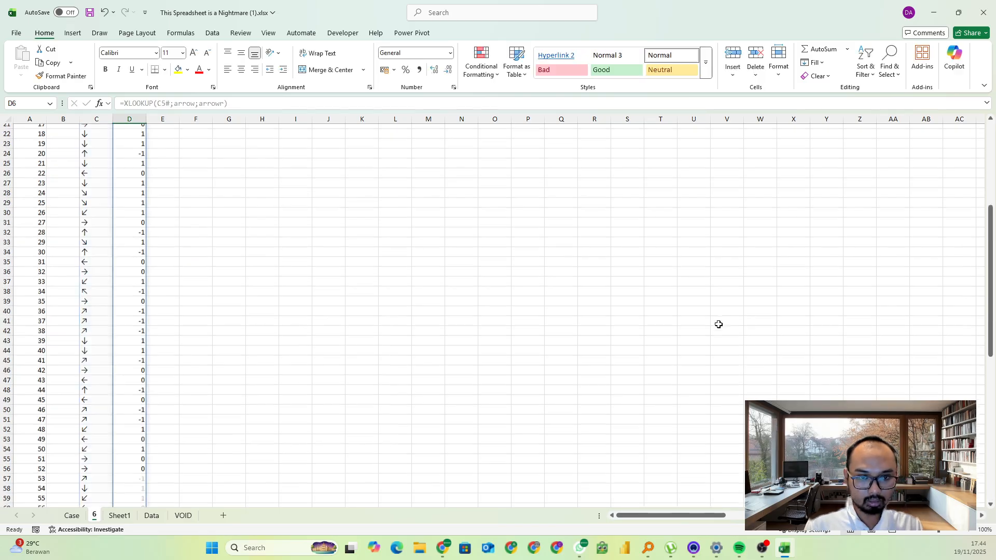
Copy the D5 lookup formula into E5 under the column header and change its return array to arrowc
key("Up")
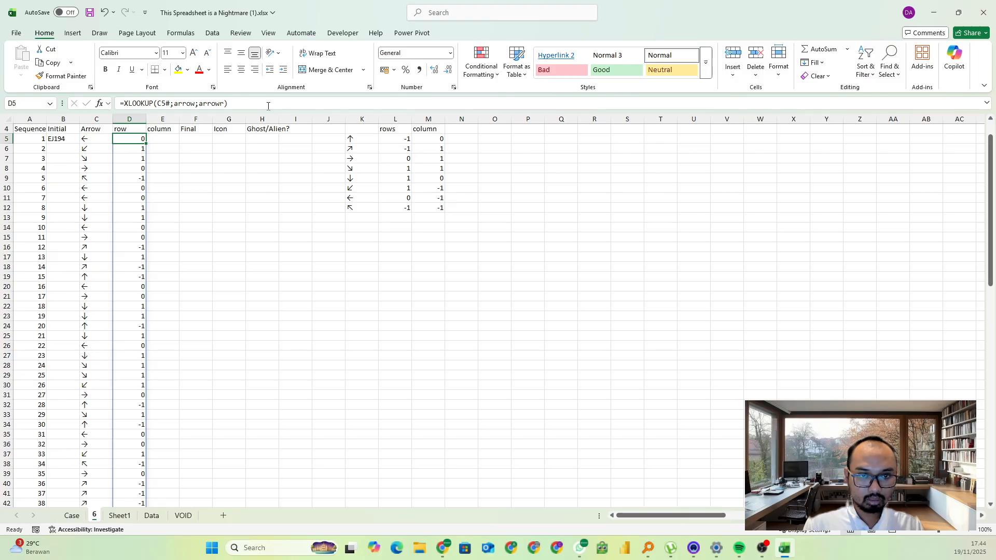
left_click(268, 105)
key("ctrl+a")
key("ctrl+c")
key("Escape")
left_click(168, 138)
left_click(174, 103)
key("ctrl+v")
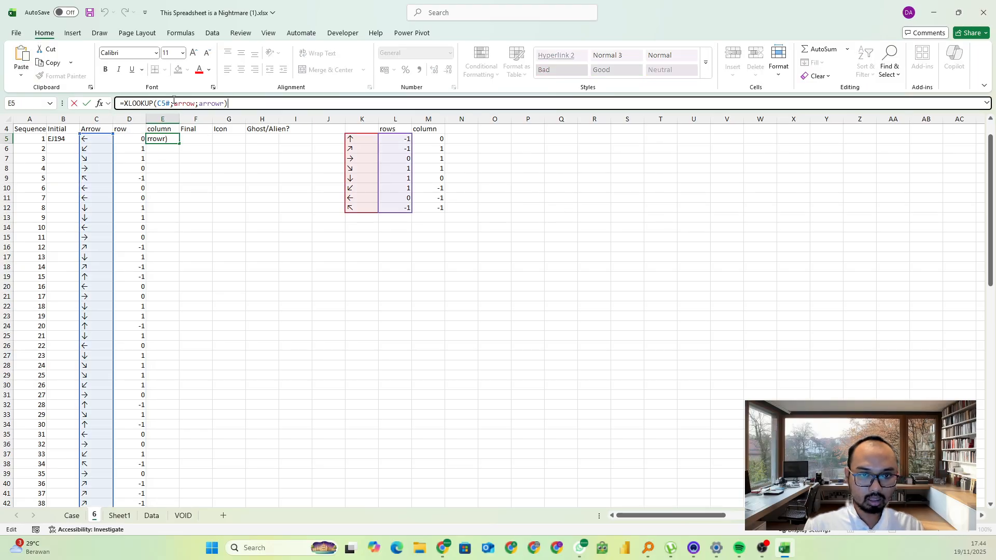
left_click(226, 104)
key("BackSpace")
type("c")
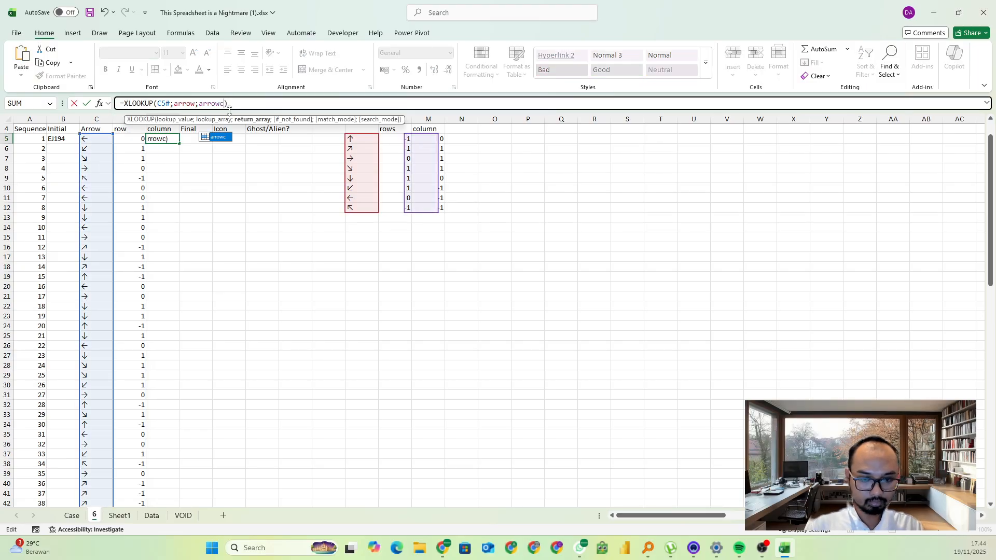
key("Return")
left_click(273, 146)
scroll(218, 127, "up", 2)
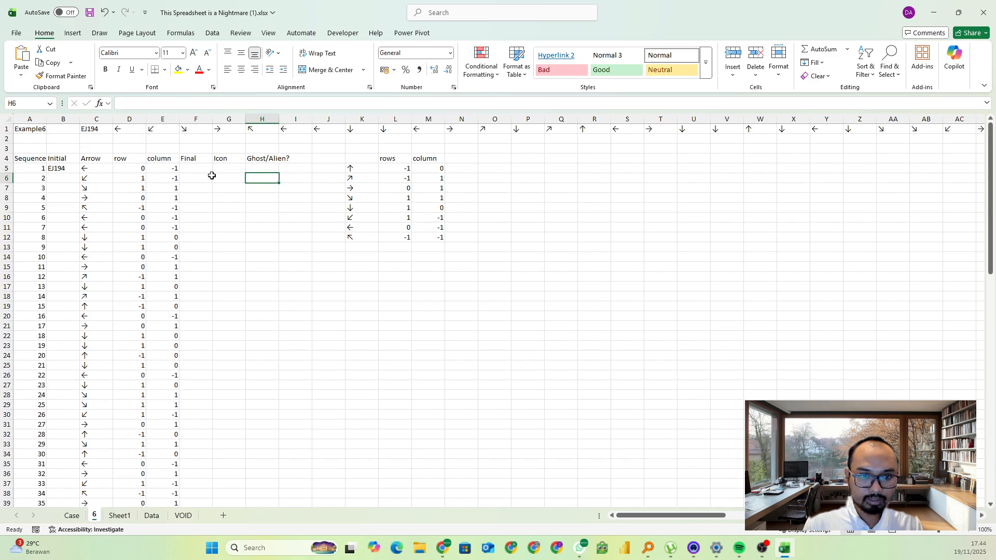
Start an OFFSET formula in F5 under Final, using INDIRECT(B5) as its reference
left_click(200, 171)
type("=offs")
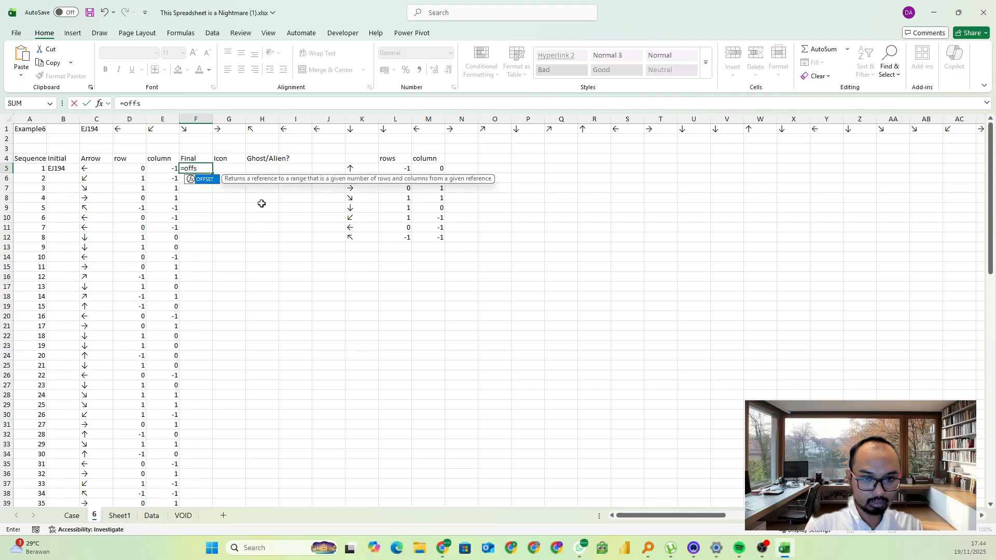
type("et(")
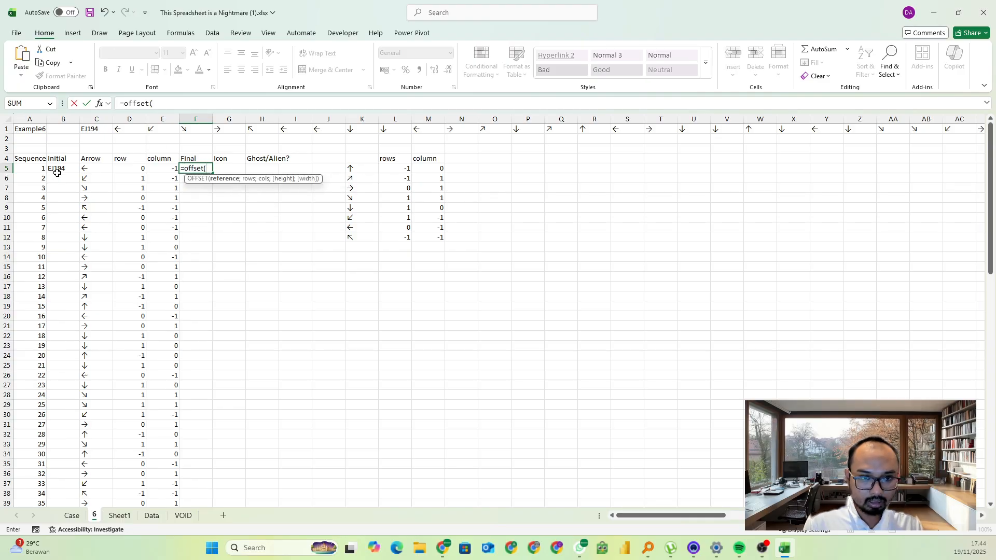
type("in")
key("Down")
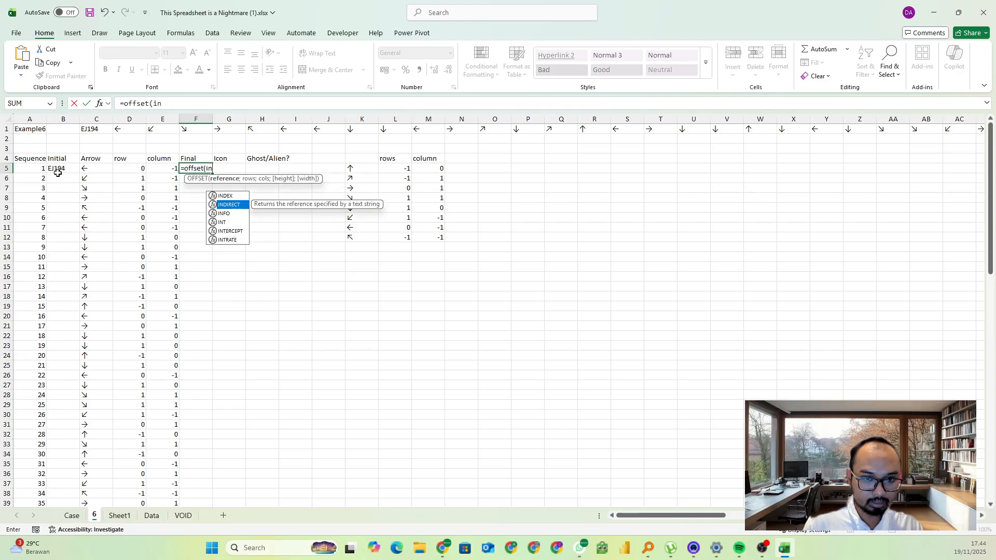
key("Tab")
left_click(57, 169)
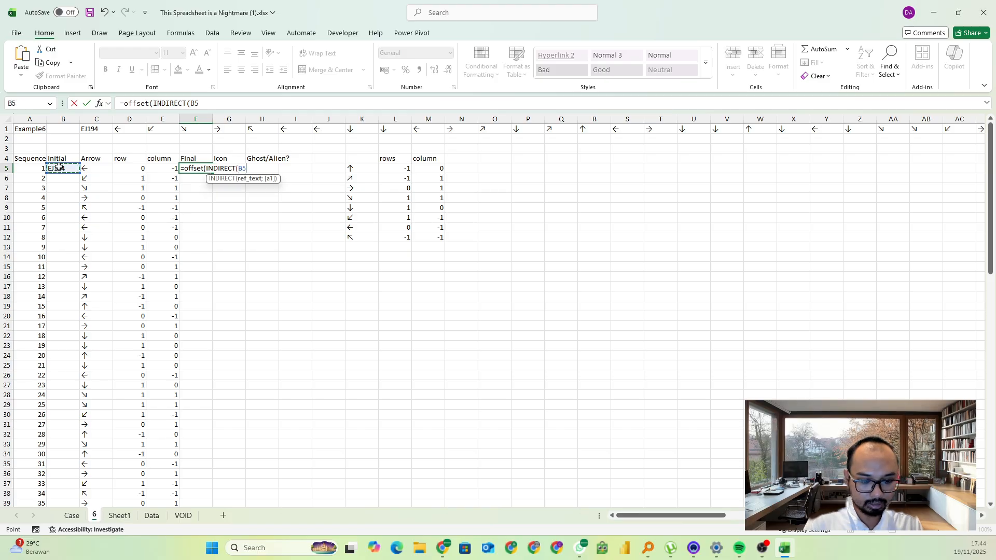
type(")")
left_click(174, 104)
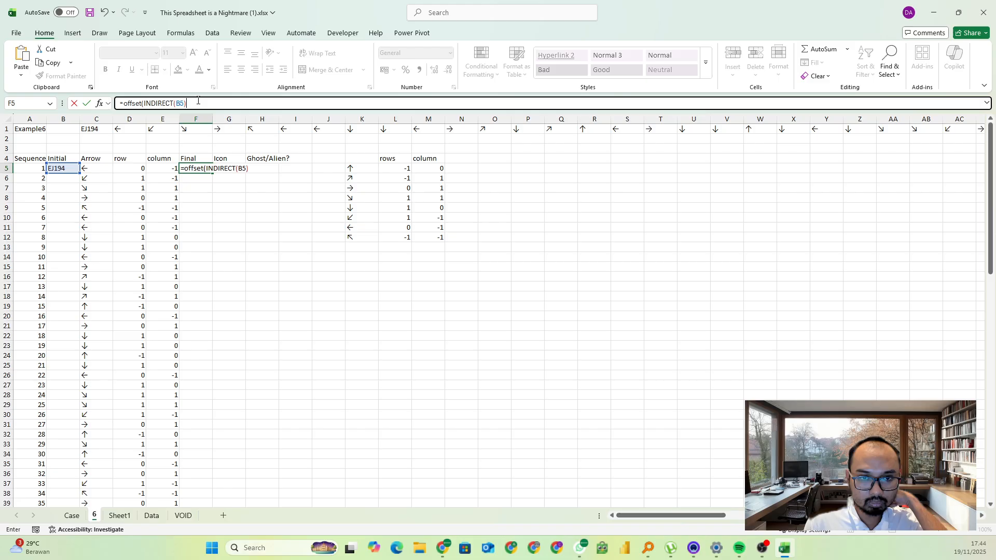
left_click(194, 104)
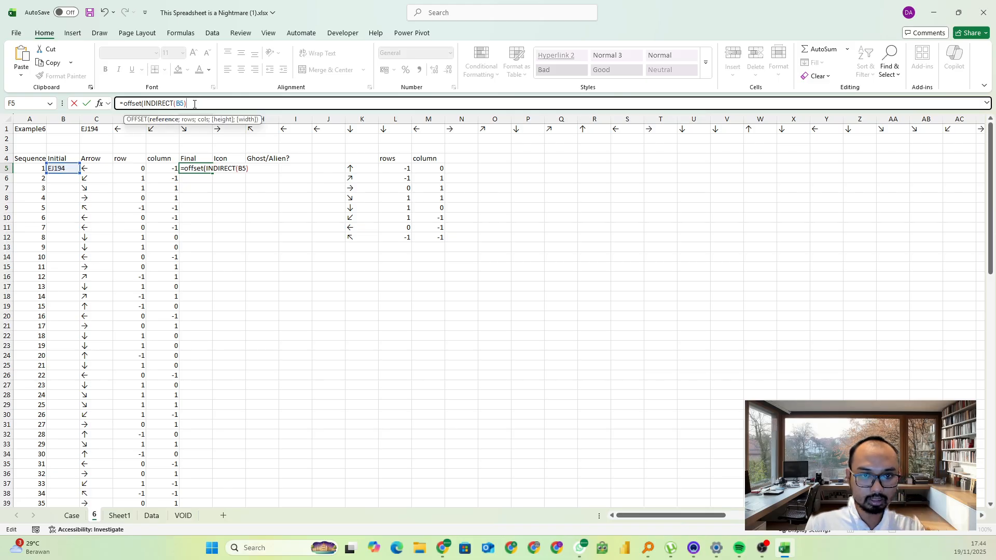
Complete the F5 OFFSET formula with D5 as the rows and E5 as the columns argument
type(";")
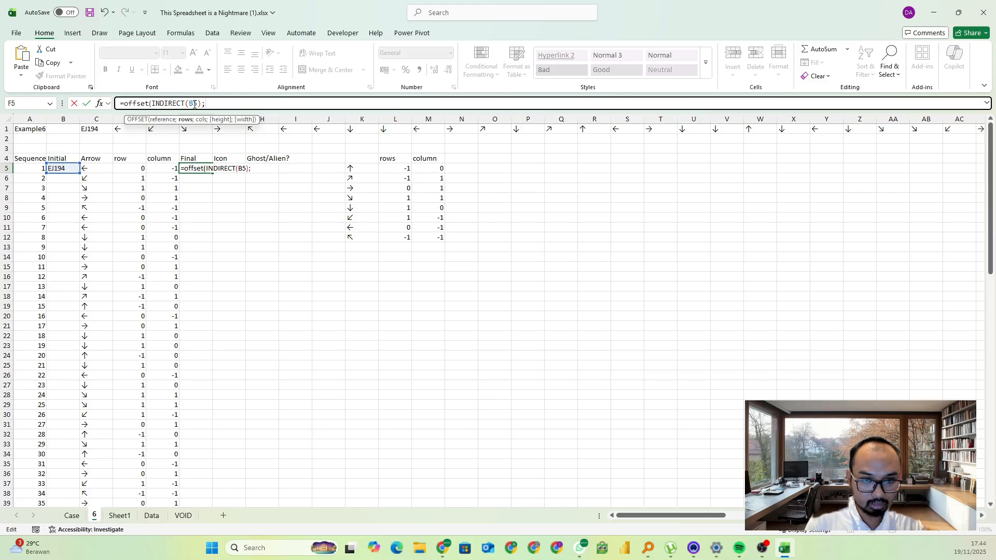
left_click(134, 168)
type(";")
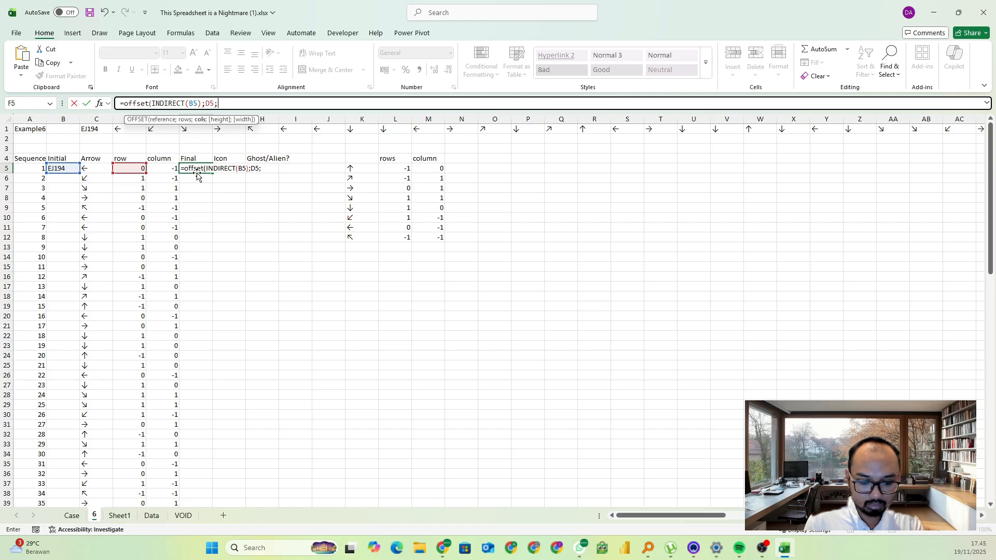
left_click(169, 170)
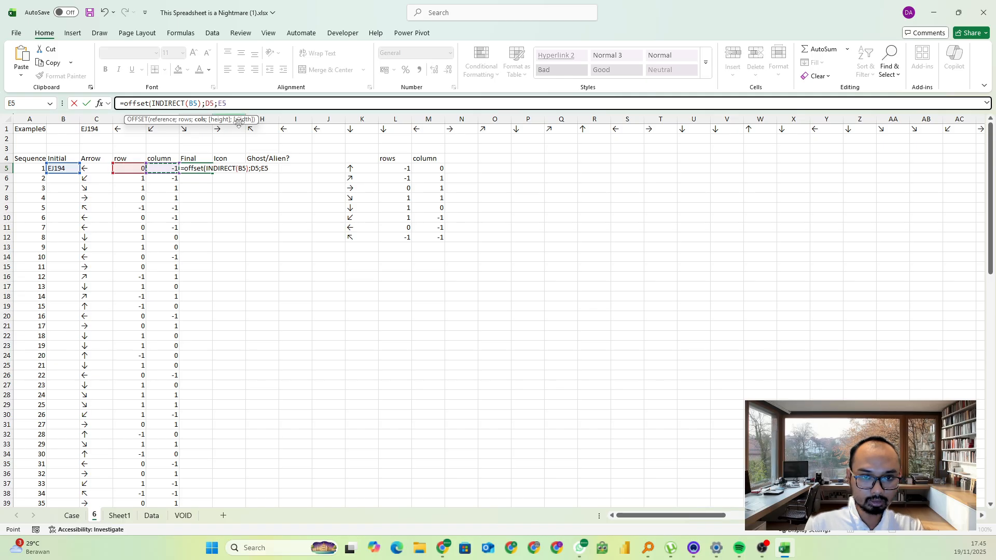
type(")")
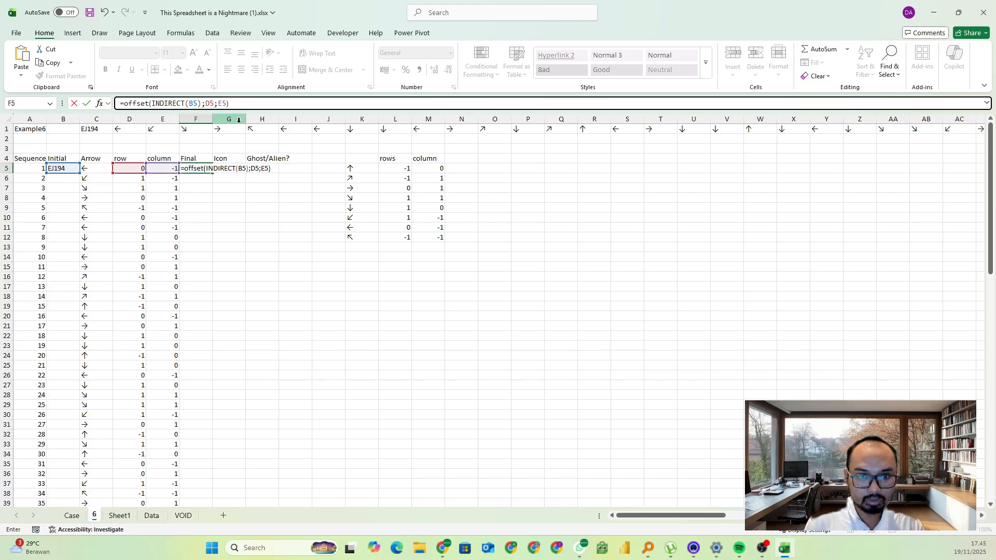
key("Return")
Wrap the F5 OFFSET formula in CELL with the "address" info type
key("Up")
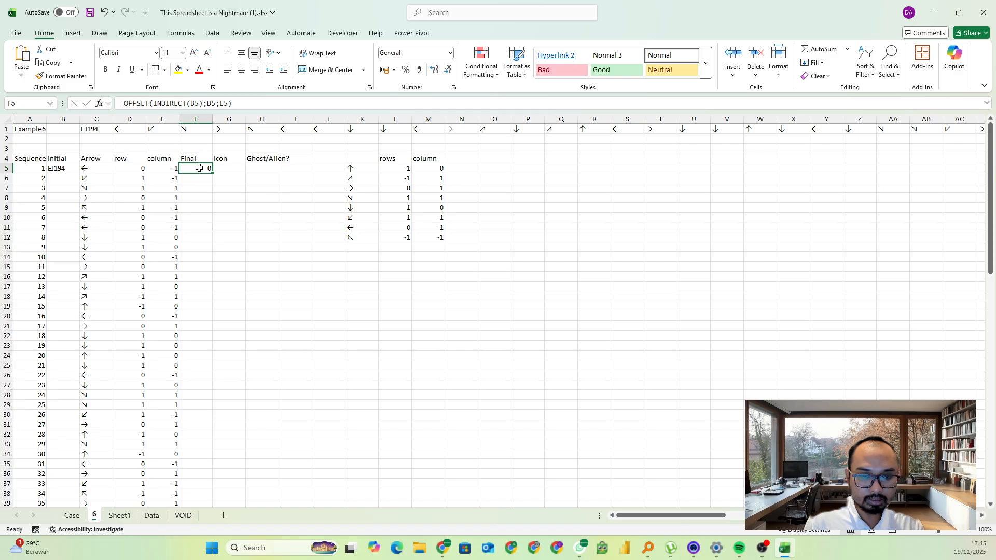
left_click(126, 105)
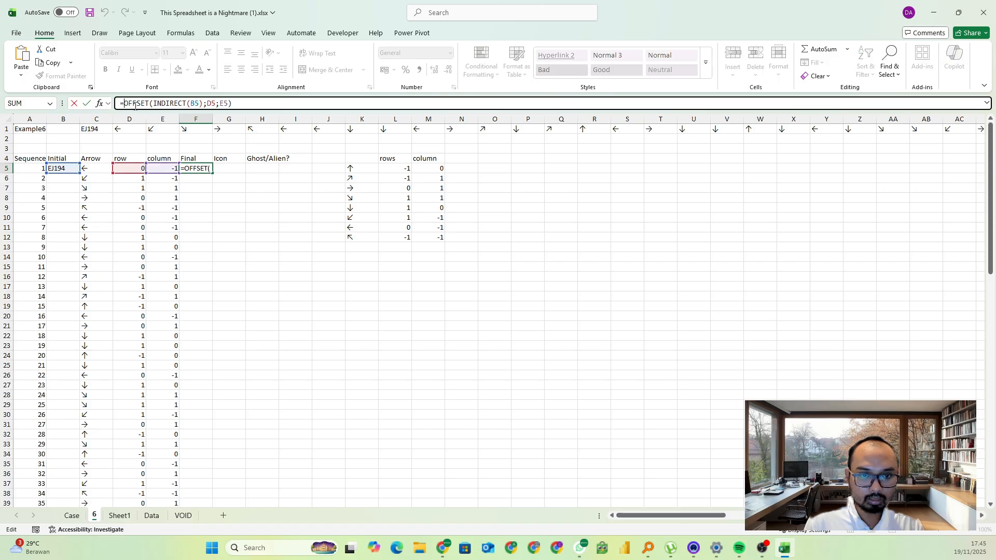
type("CELL(")
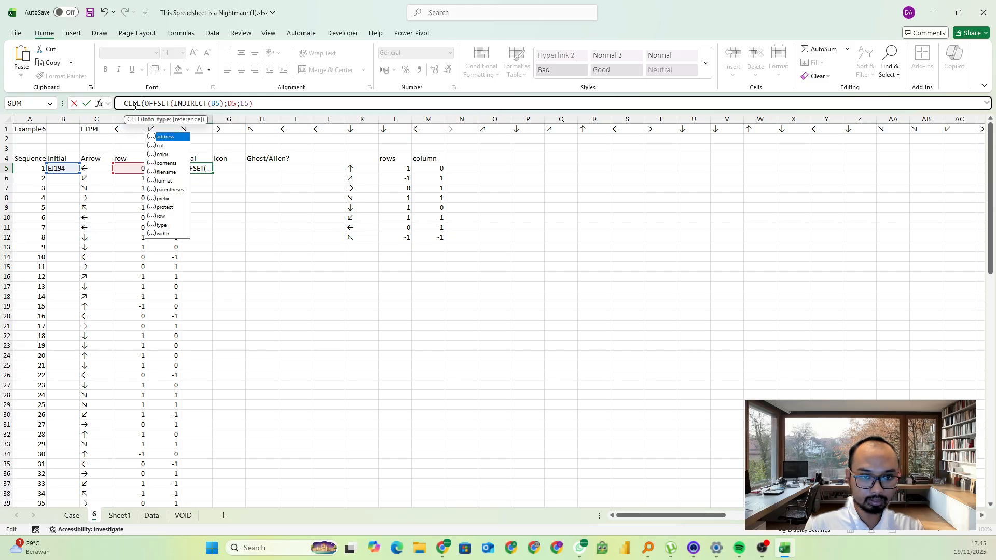
key("Tab")
type(";")
key("Return")
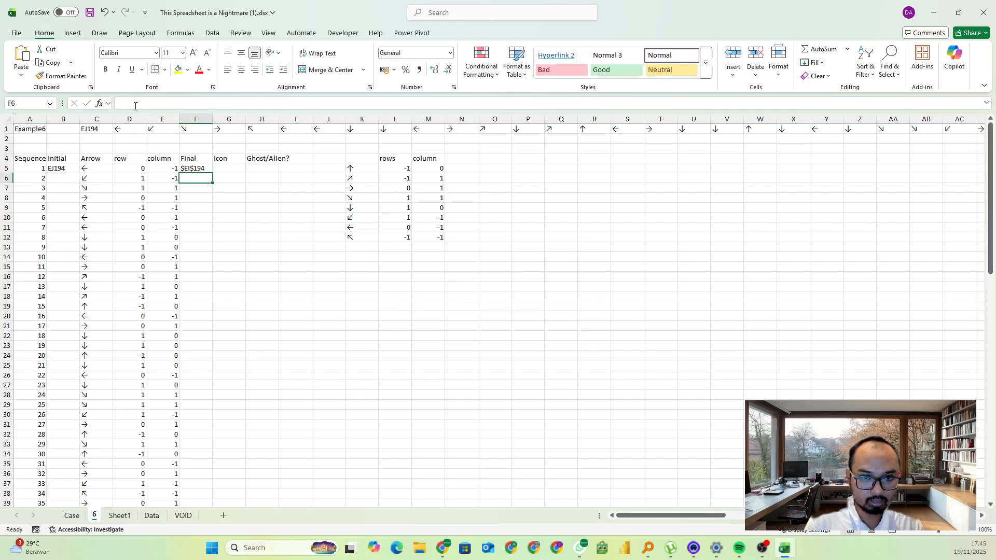
Wrap the F5 formula in SUBSTITUTE to replace "$" with "", and fill it down the Final column
key("Up")
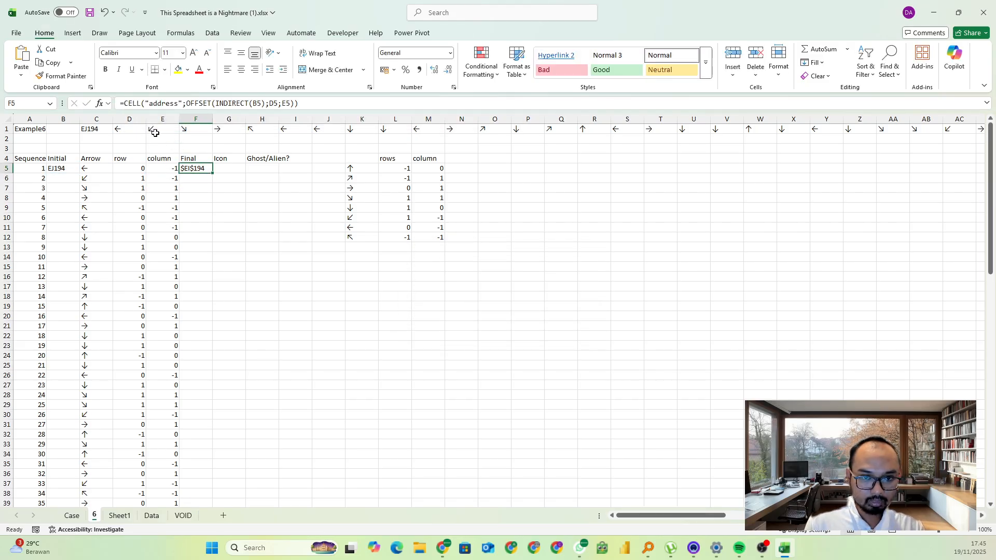
left_click(124, 103)
type("sub")
key("Tab")
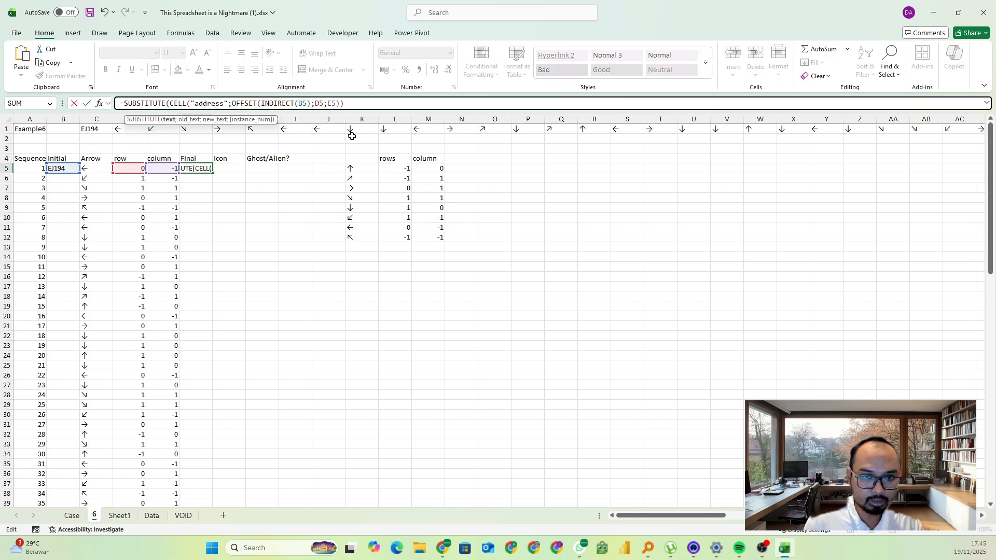
left_click(366, 104)
type(";\"")
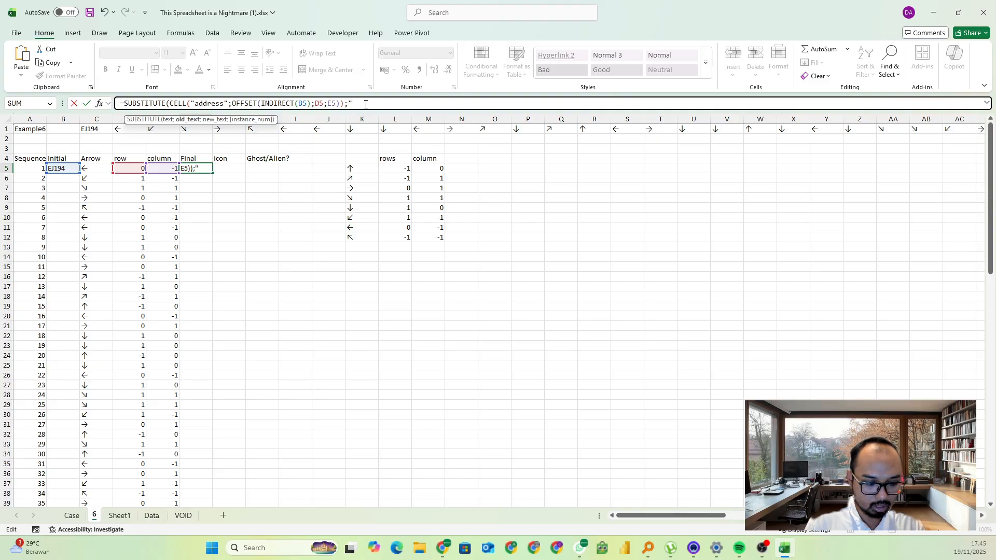
type("$\";\"\"")
key("Return")
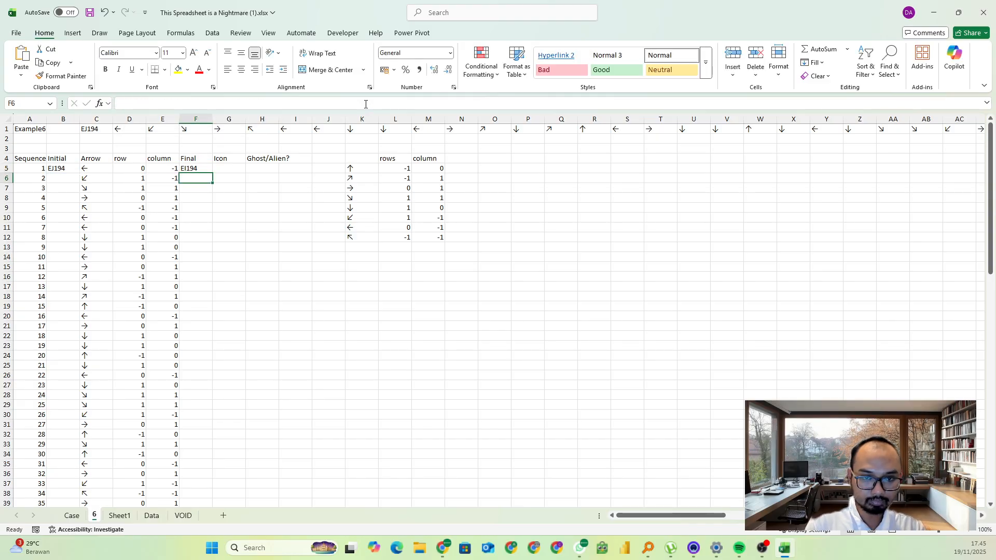
left_click(206, 167)
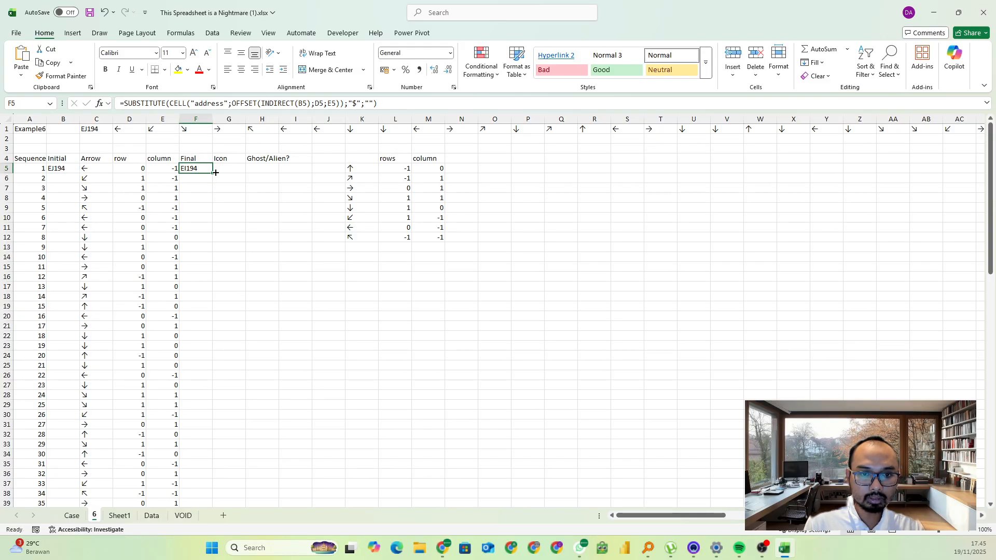
double_click(215, 172)
Enter an INDIRECT formula in G5 under Icon that refers to cell P19 on the VOID sheet
left_click(226, 168)
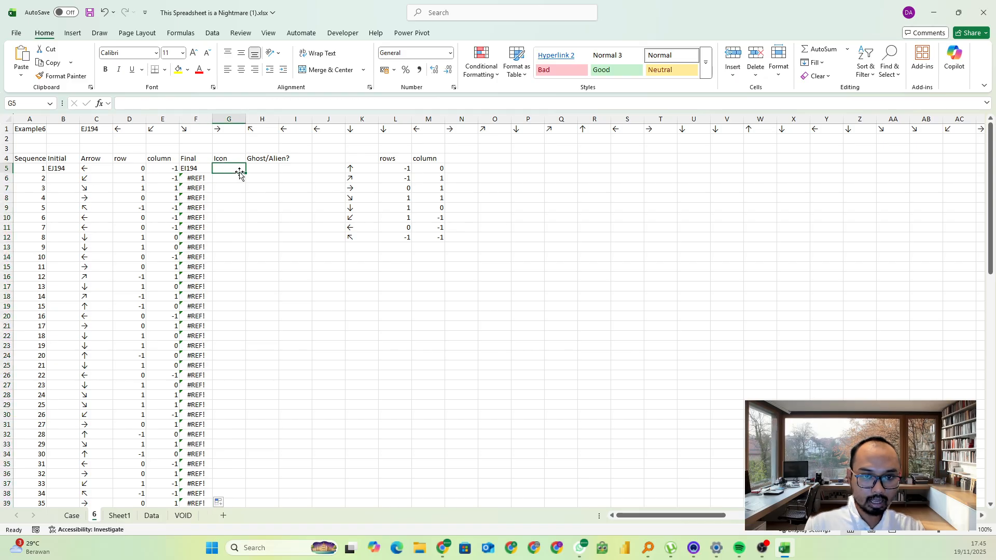
type("=INDIRECT(")
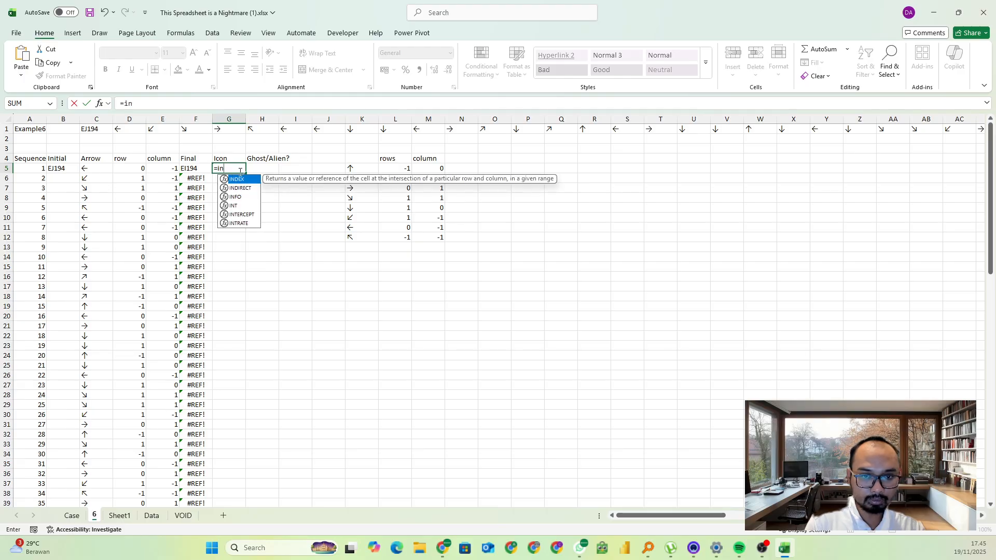
left_click(183, 516)
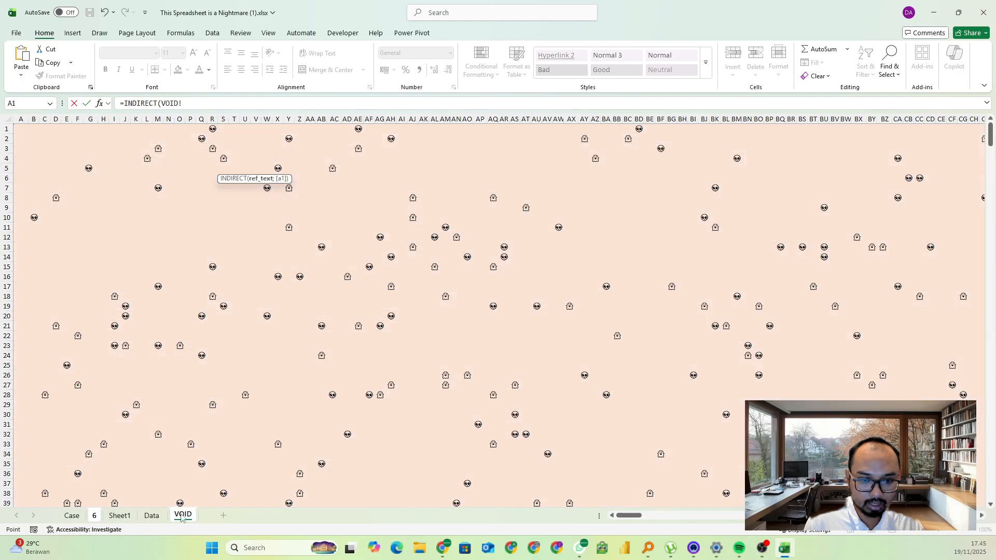
left_click(189, 307)
key("Return")
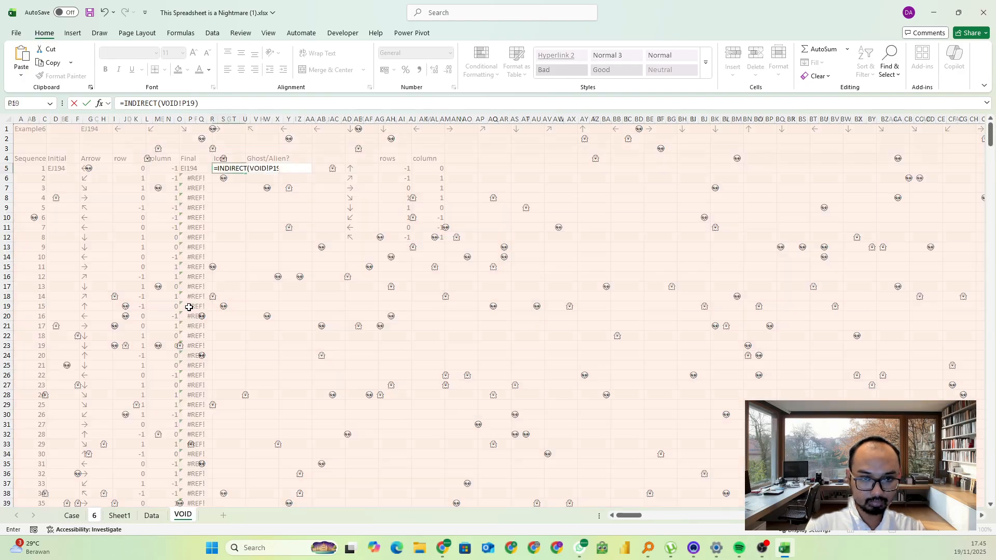
Rewrite the G5 formula as =INDIRECT("VOID!" & F5), joining the quoted sheet name to the Final cell
left_click(160, 103)
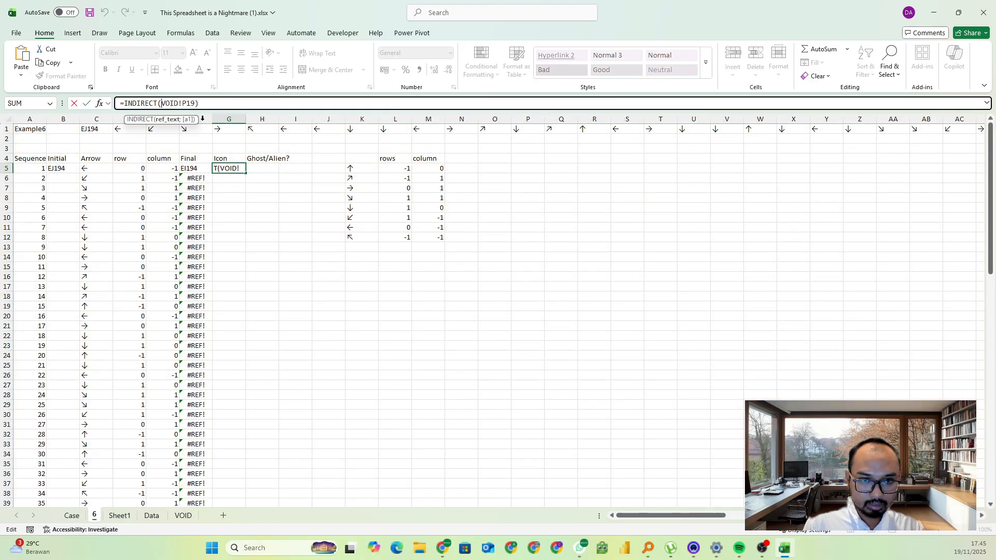
type("\"")
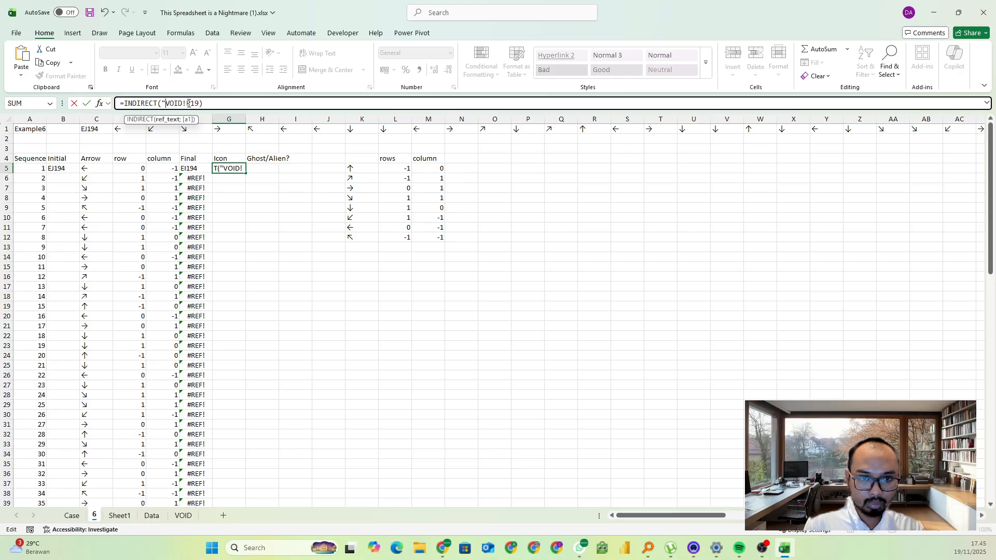
left_click(198, 104)
type("\"VOID!\" &")
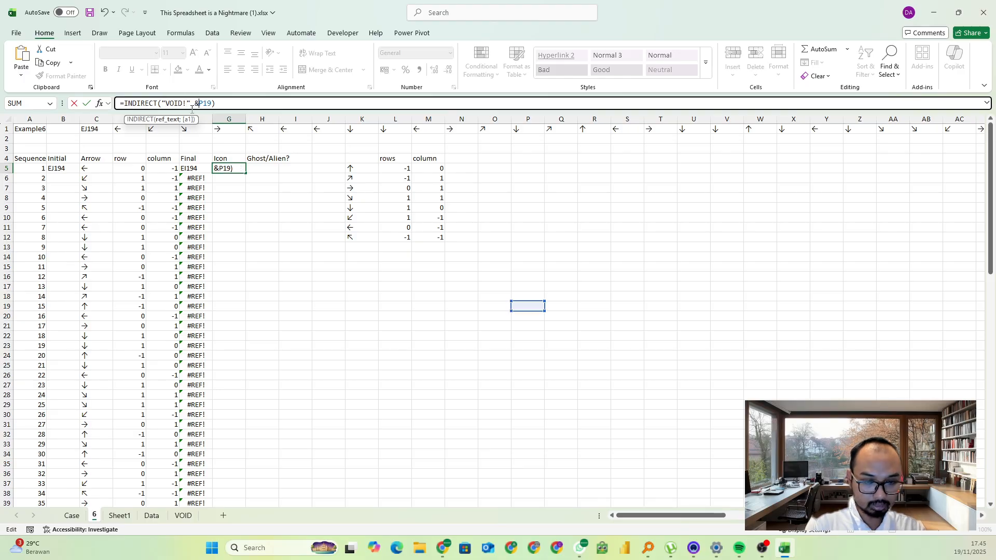
double_click(210, 103)
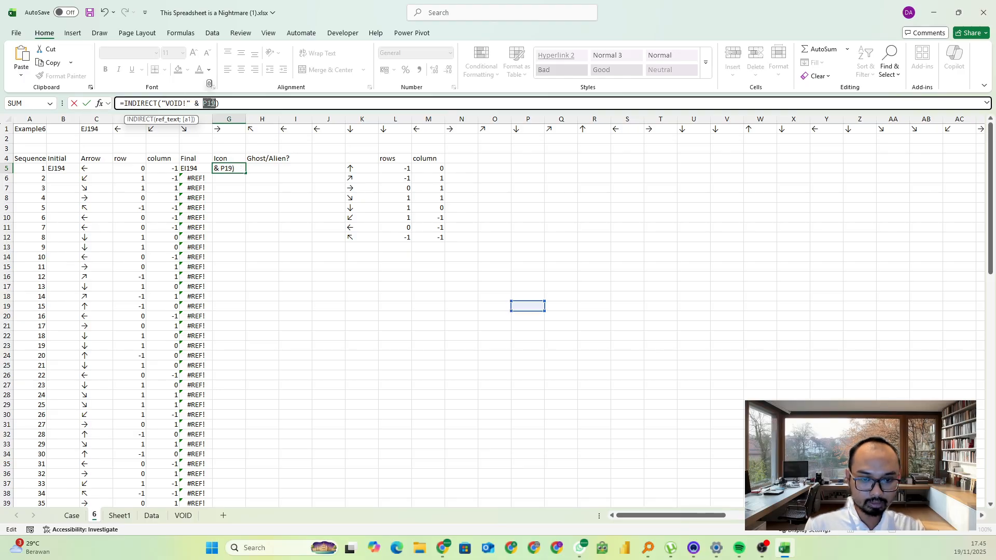
key("BackSpace")
left_click(195, 168)
key("Return")
left_click(236, 168)
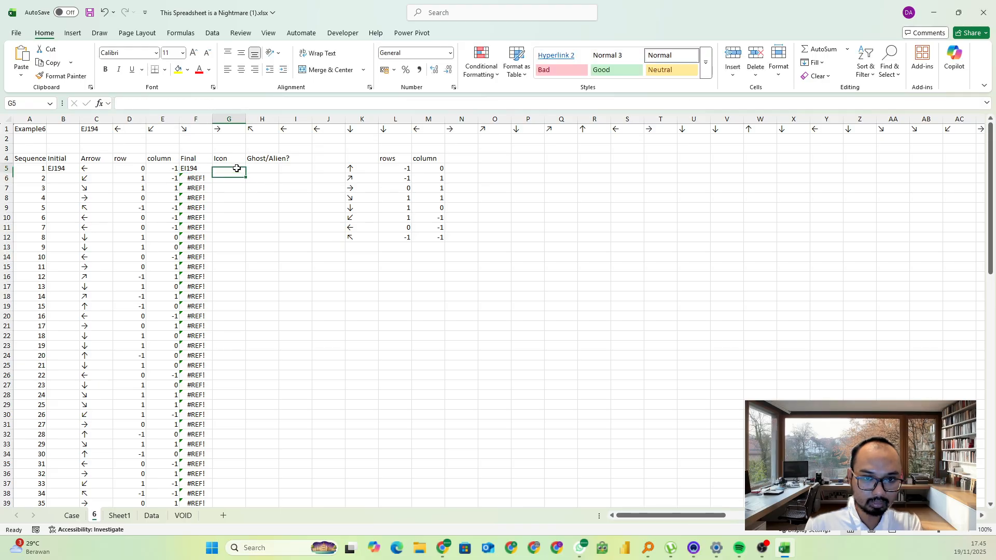
Set B6 under Initial to =F5 and fill it down the Initial column
left_click(62, 178)
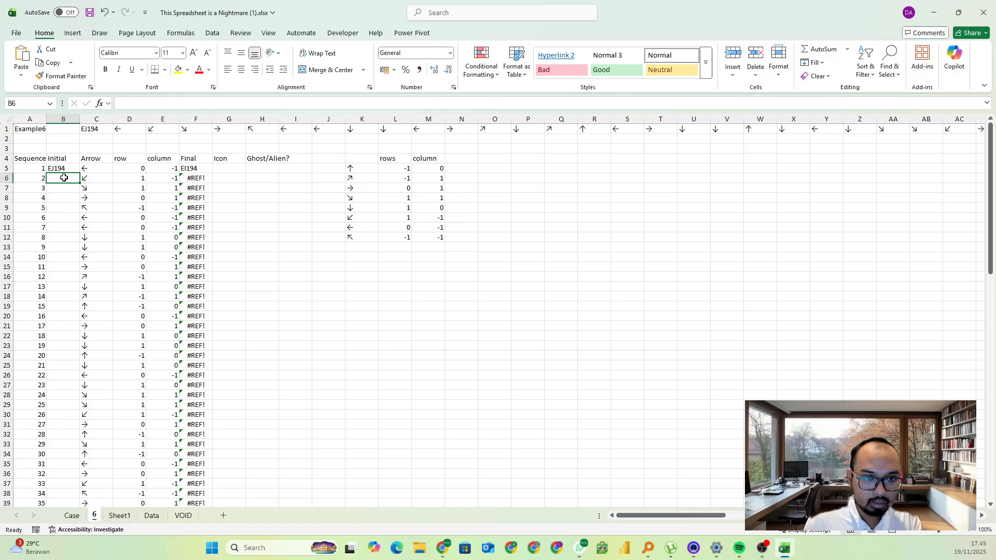
type("=")
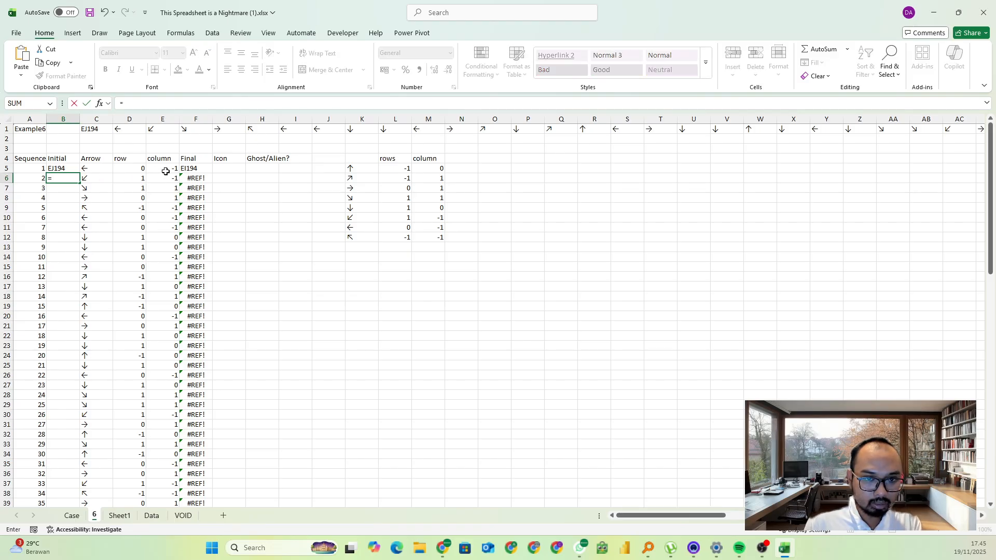
left_click(198, 169)
key("Return")
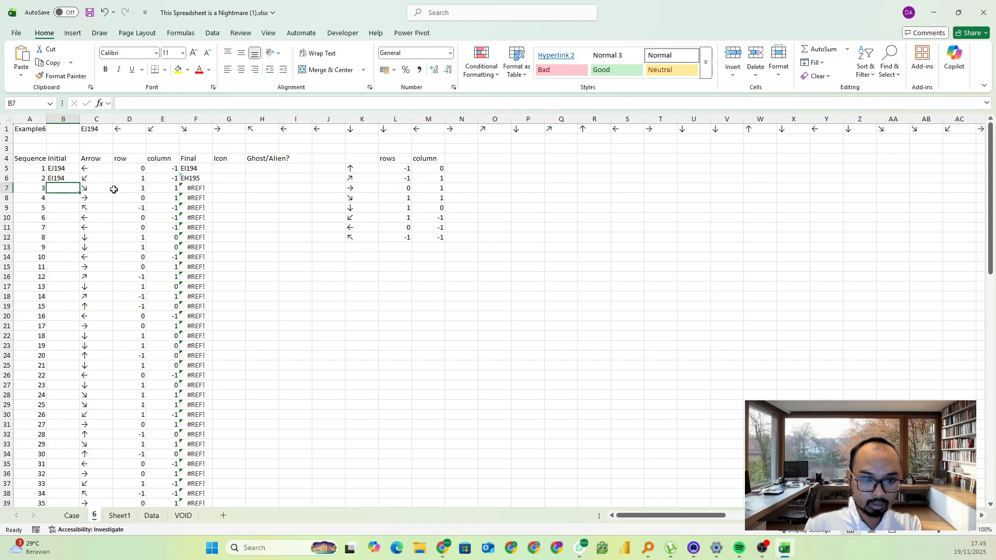
left_click(73, 178)
double_click(79, 180)
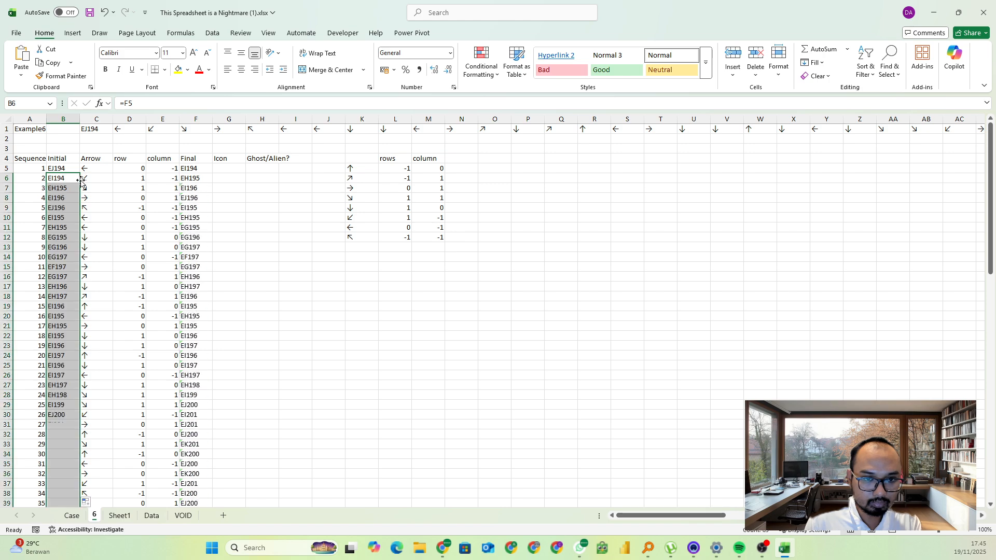
Fill the G5 INDIRECT formula down the Icon column for all moves
left_click(236, 170)
double_click(245, 173)
scroll(282, 220, "down", 11)
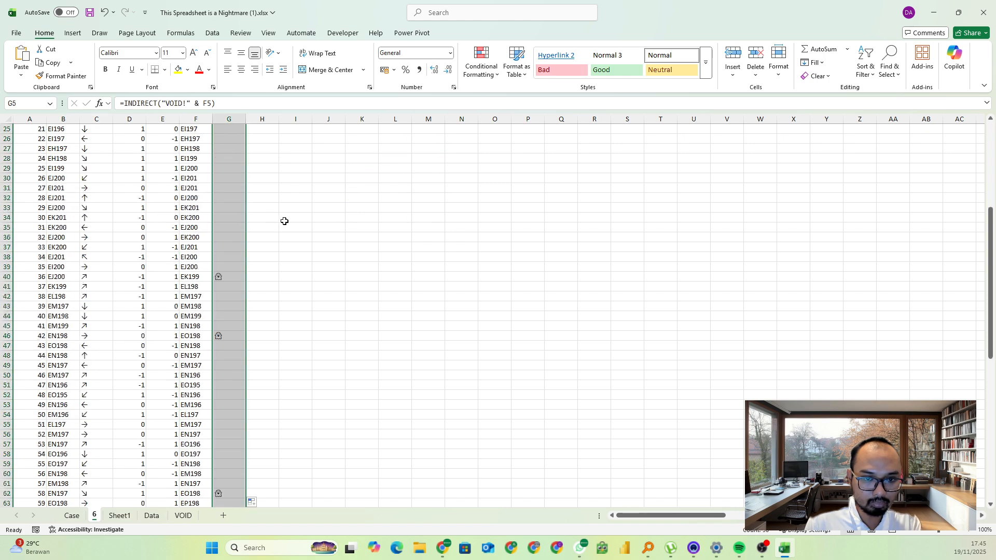
scroll(293, 217, "up", 3)
scroll(293, 217, "up", 8)
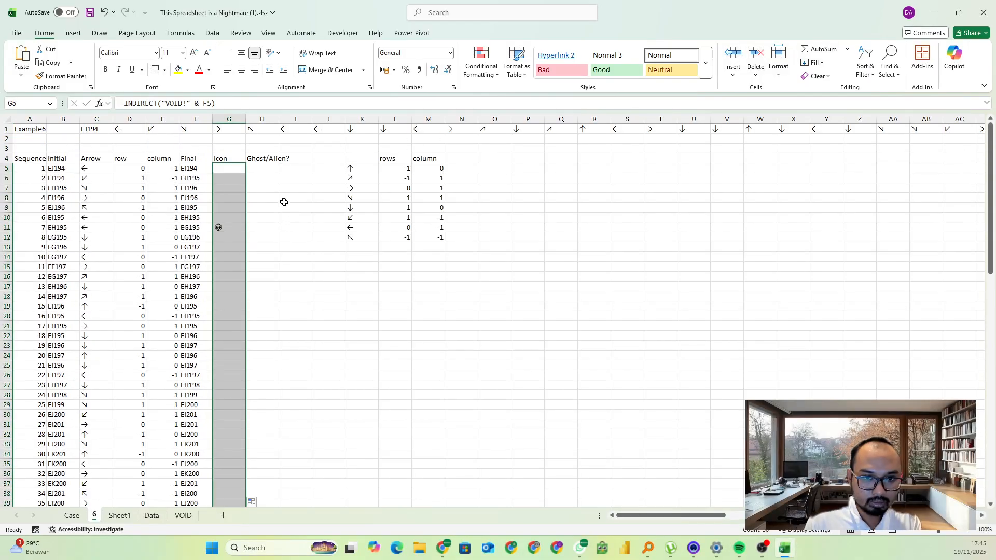
Widen column H to fit its heading and start an ISNUMBER(MATCH( formula in H5 with G5 as the lookup value
left_click(262, 170)
double_click(279, 119)
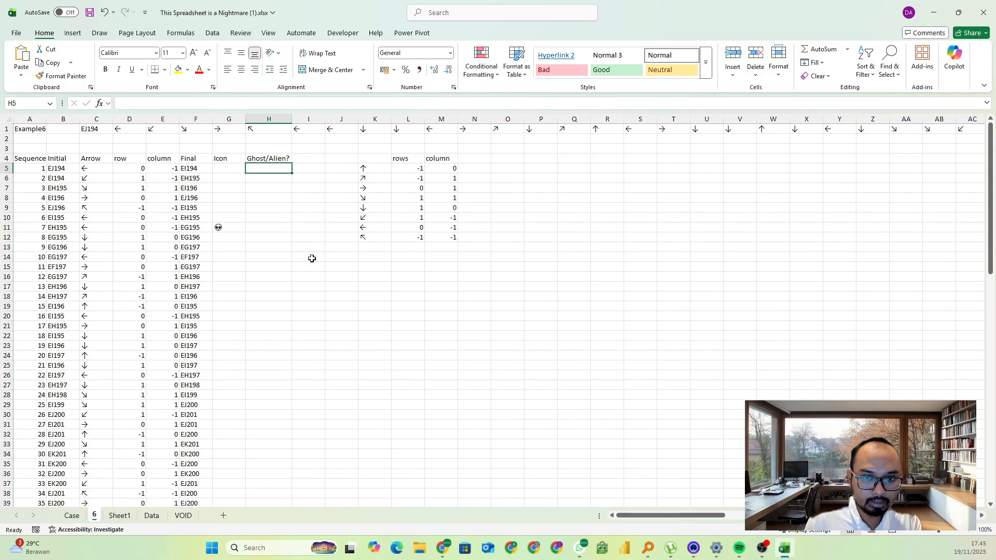
type("=is")
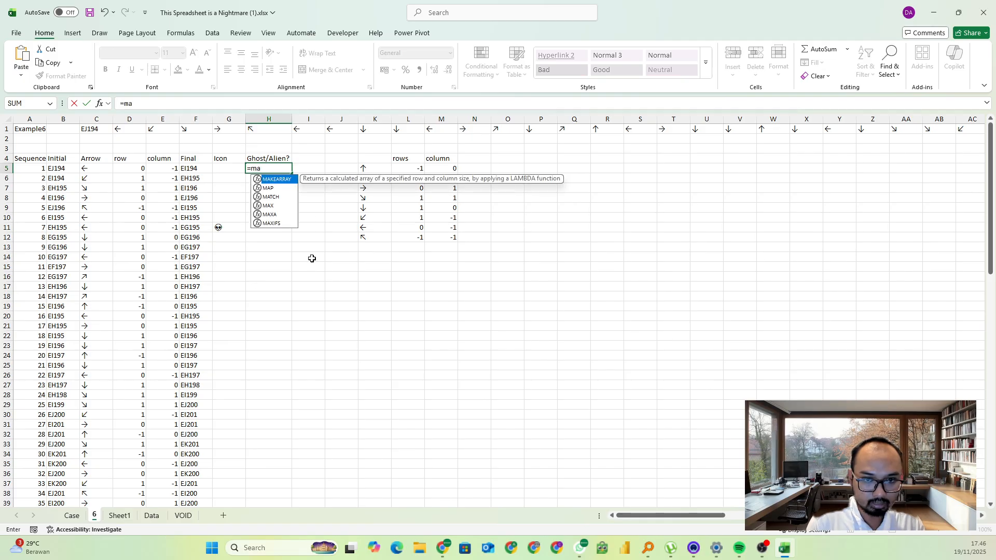
type("nu")
key("Tab")
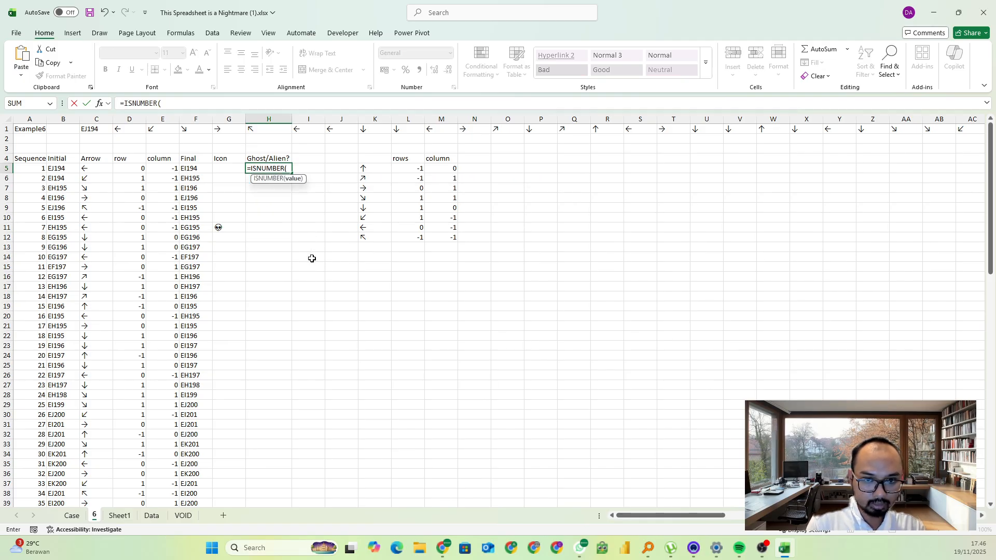
type("match(")
key("Left")
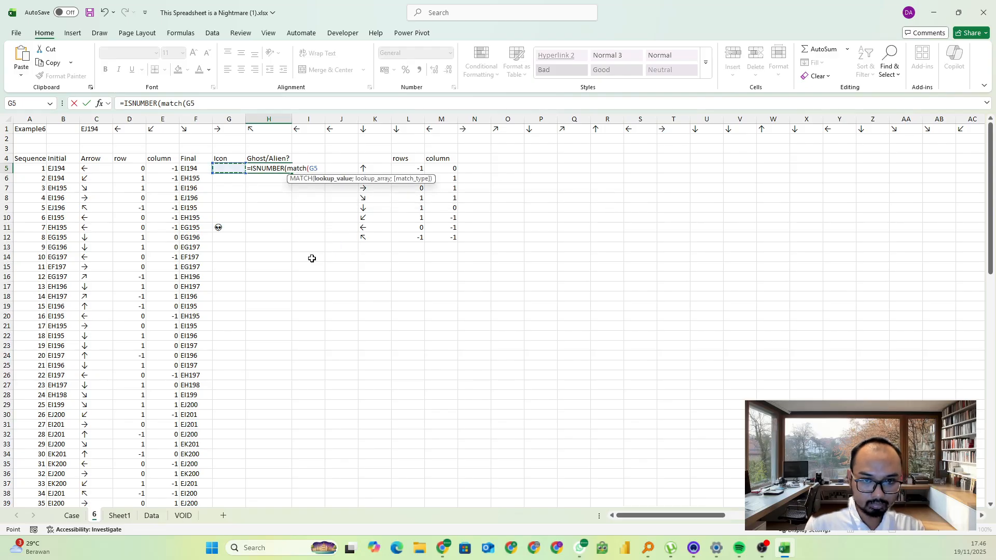
Complete the H5 formula with AlienGhost as the lookup array and match type 0, and fill it down the Ghost/Alien? column
type(";ali")
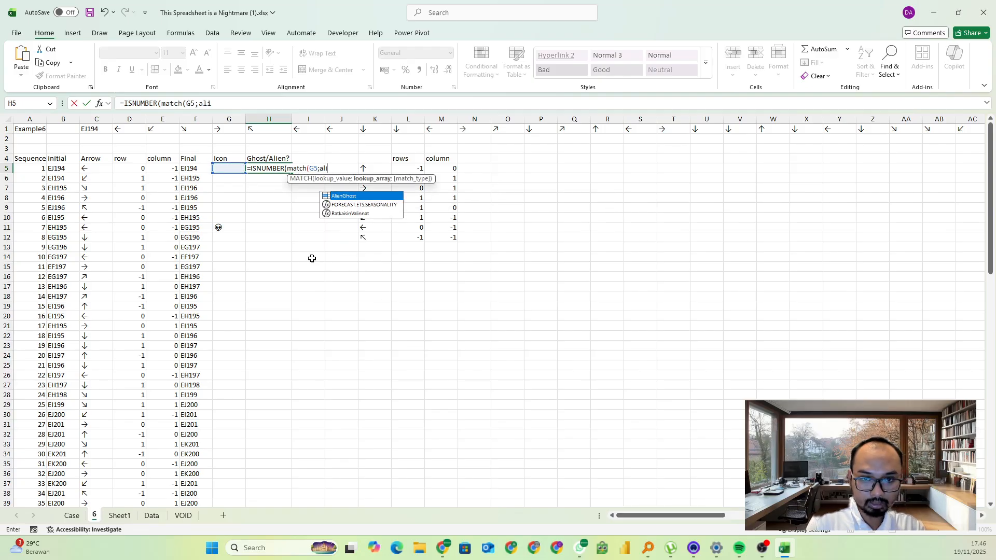
key("Tab")
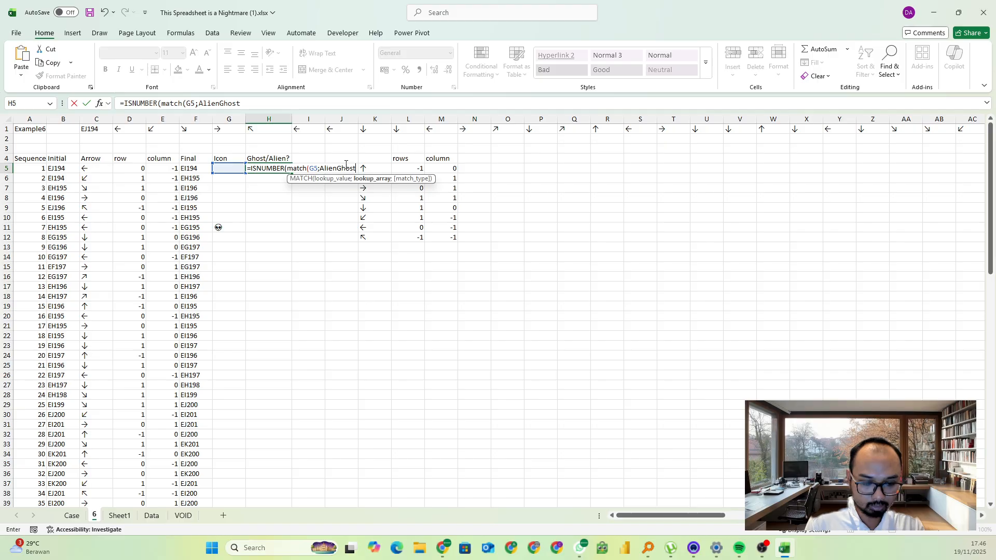
type(";0))")
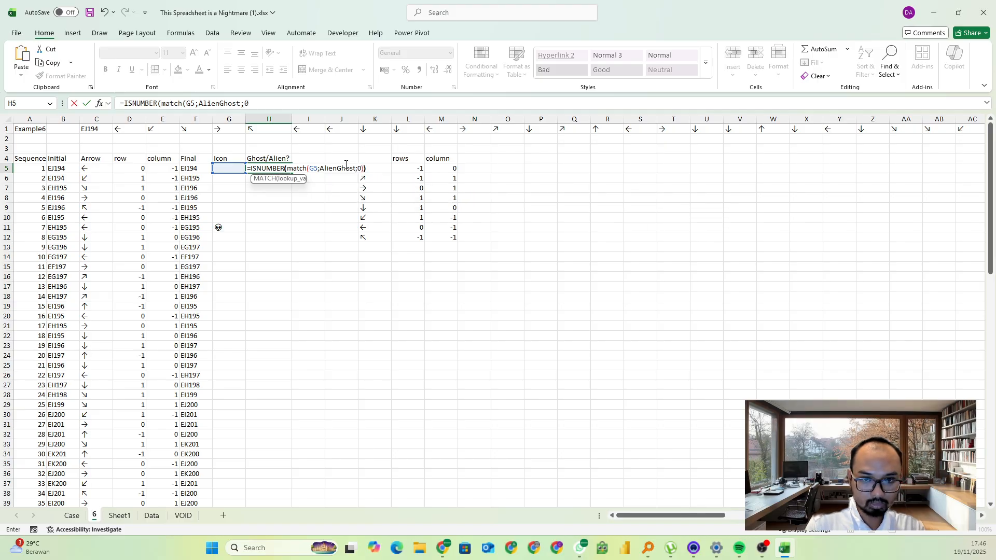
key("Return")
key("Up")
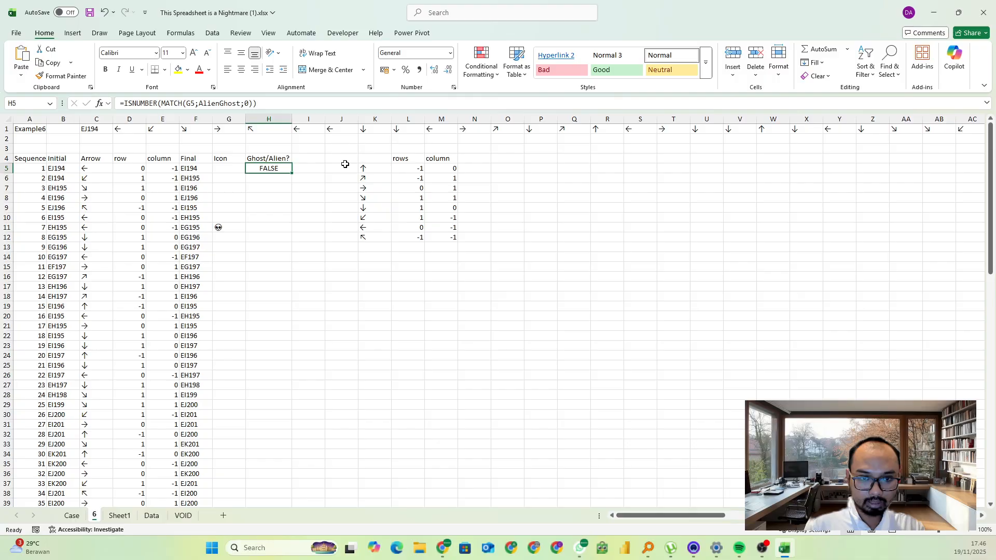
double_click(292, 172)
left_click(249, 230)
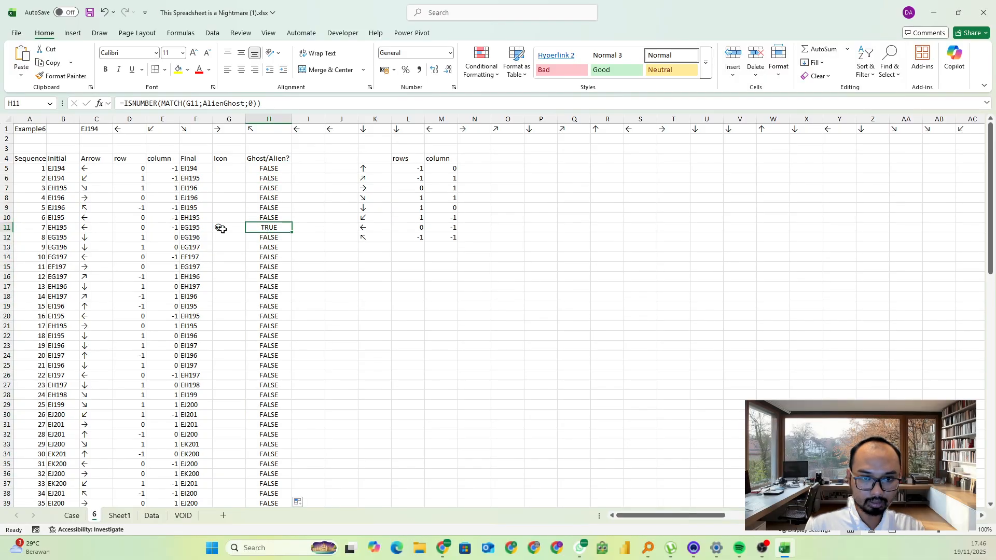
Start a MATCH formula in L15 with TRUE as the lookup value
left_click(397, 266)
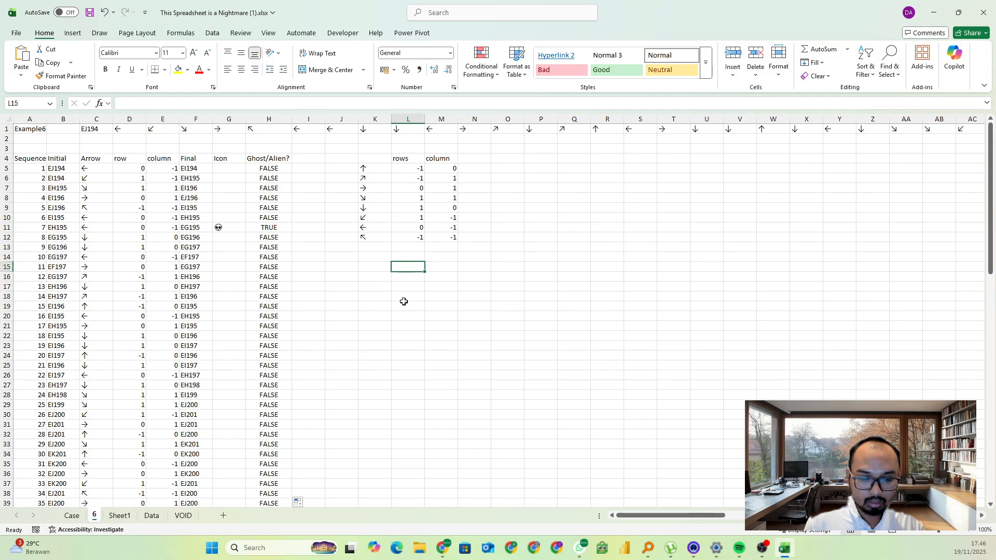
type("=match")
key("Tab")
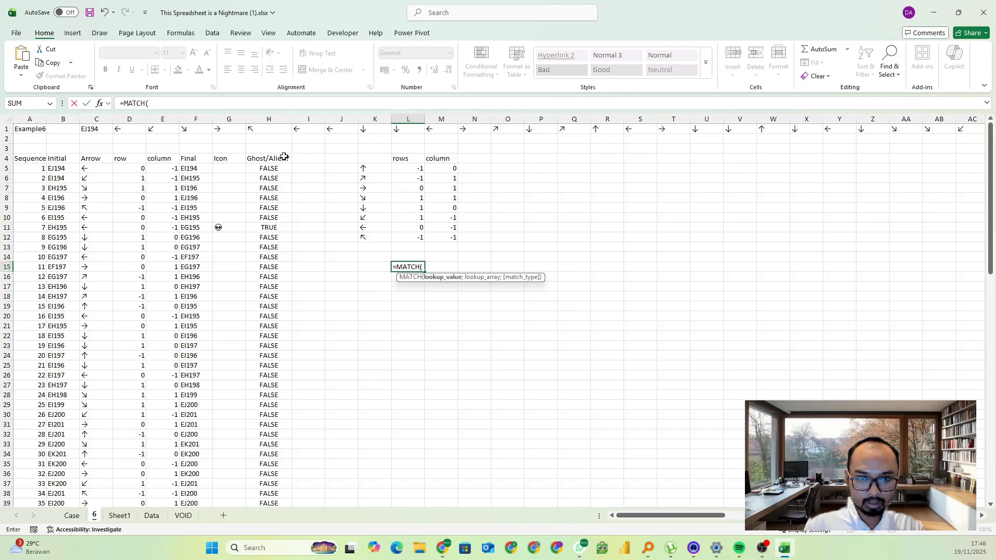
type("true")
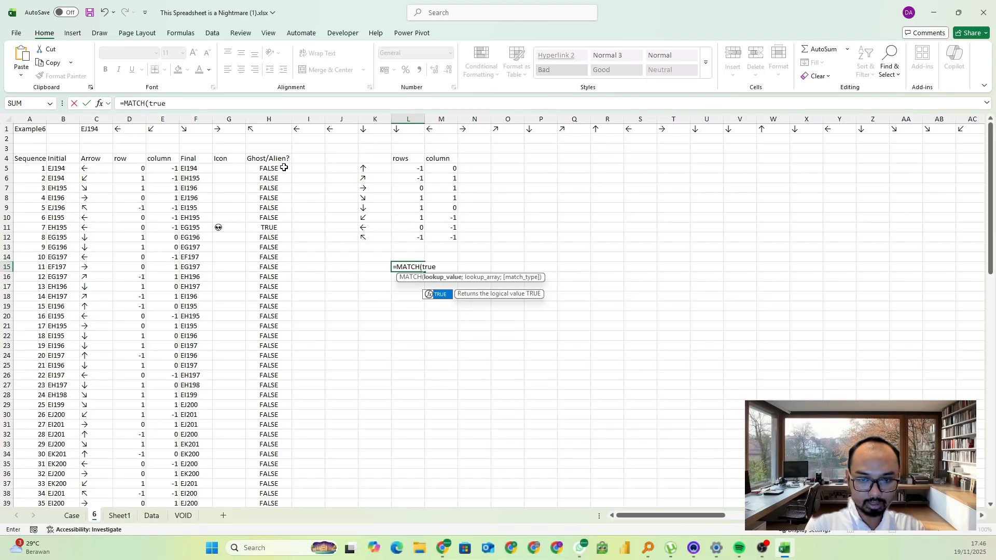
type(";")
Complete the L15 MATCH formula with H5:H94 as the lookup array and match type 0
left_click(283, 168)
key("ctrl+shift+Down")
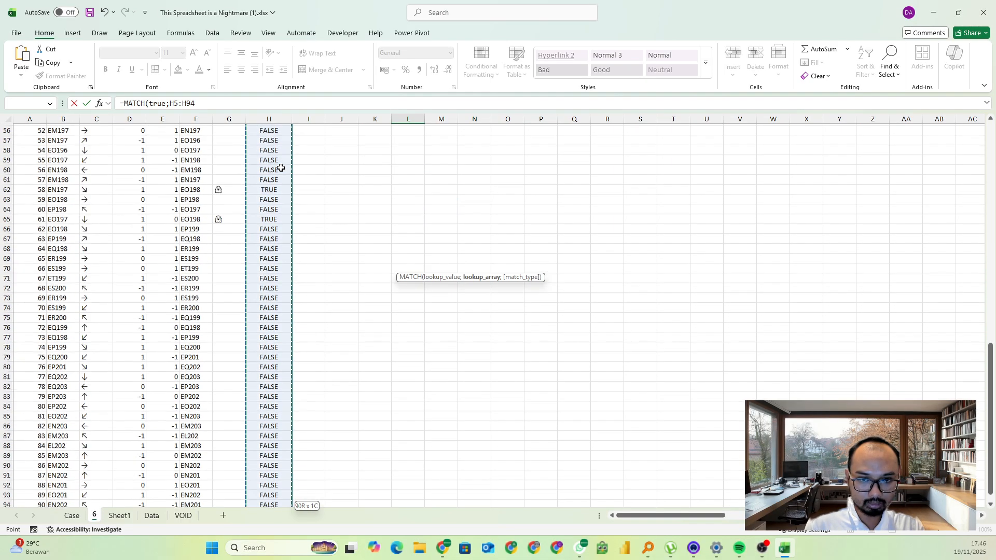
type(";0)")
key("Return")
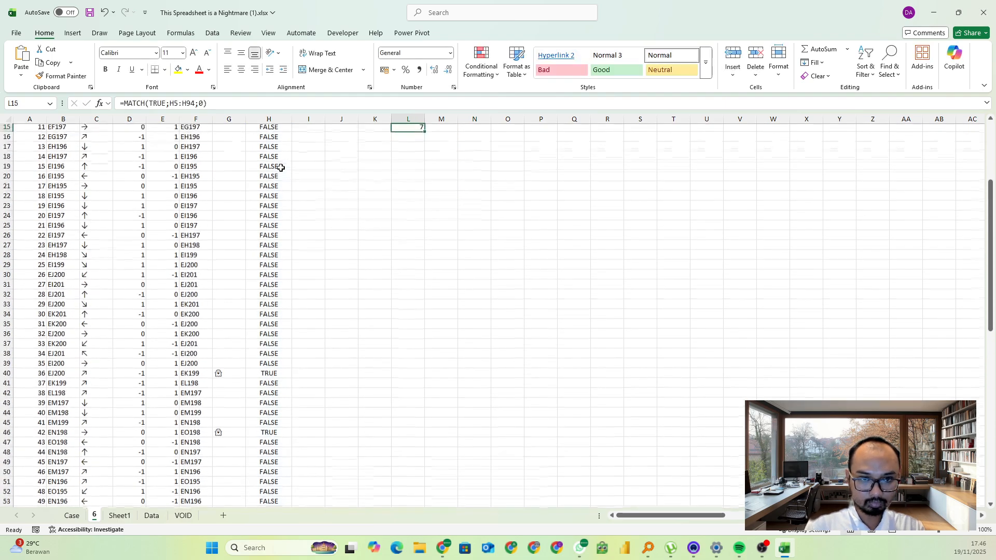
key("Up")
key("Up")
key("Up")
key("Up")
key("Up")
key("Up")
key("Up")
key("Up")
key("Up")
key("Up")
key("Up")
key("Up")
key("Up")
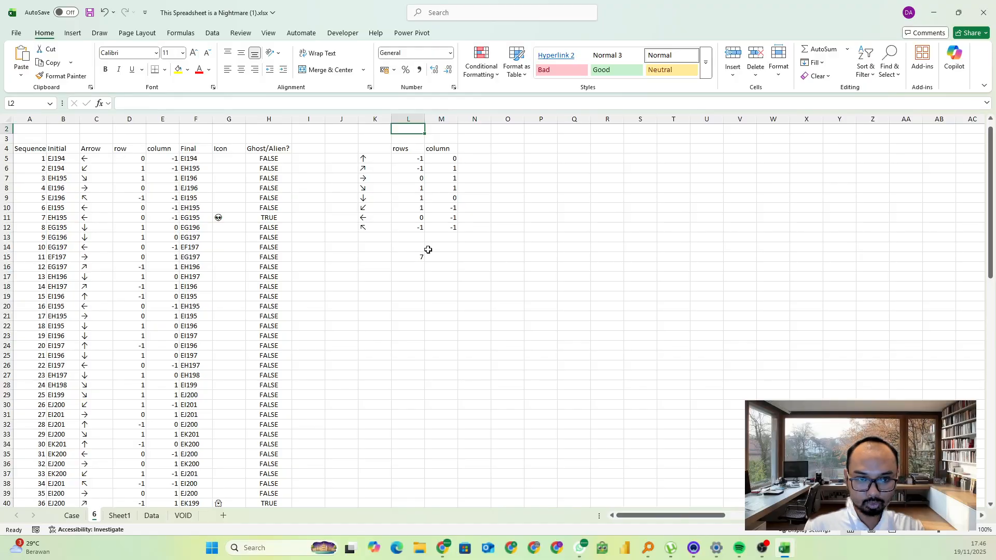
scroll(428, 250, "up", 1)
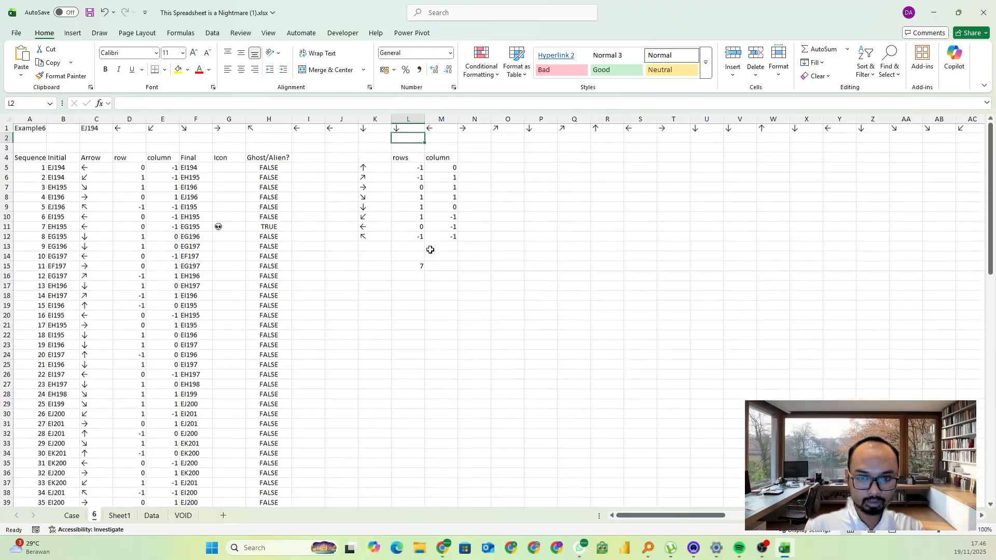
Copy the Level 6 game numbers 91 to 110 from the Game # column on the Case sheet
left_click(75, 515)
left_click_drag(914, 515, 677, 516)
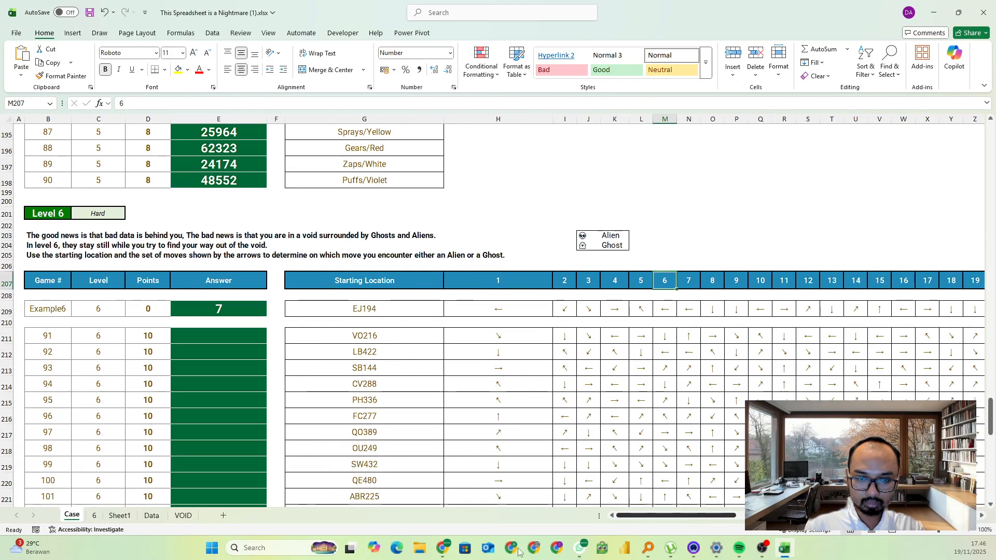
left_click(67, 310)
left_click(222, 310)
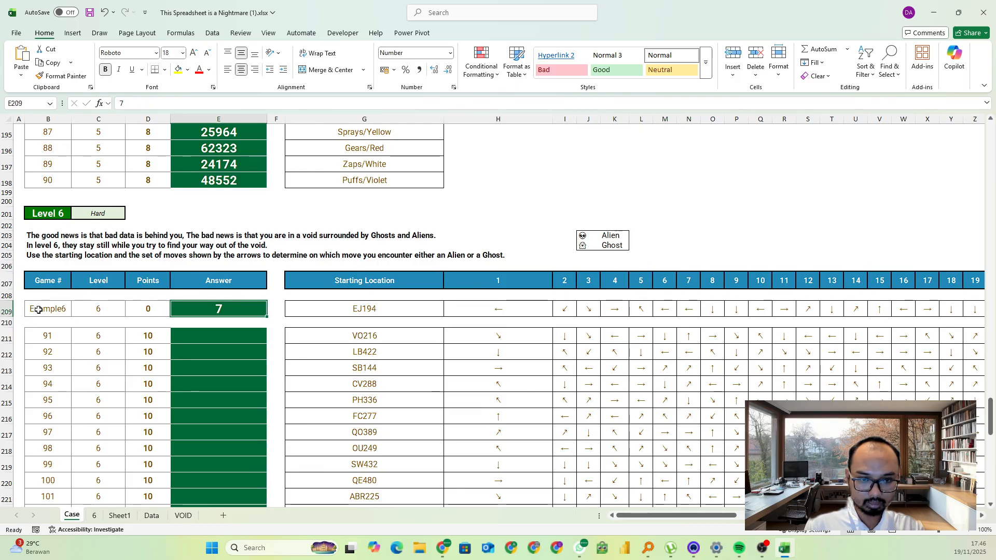
left_click(51, 334)
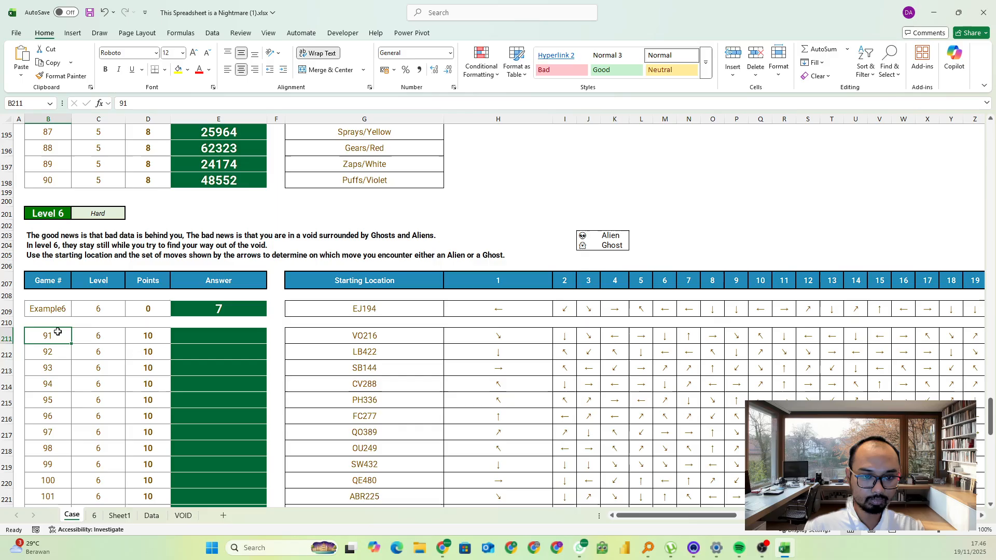
scroll(51, 333, "down", 4)
key("ctrl+shift+Down")
key("ctrl+c")
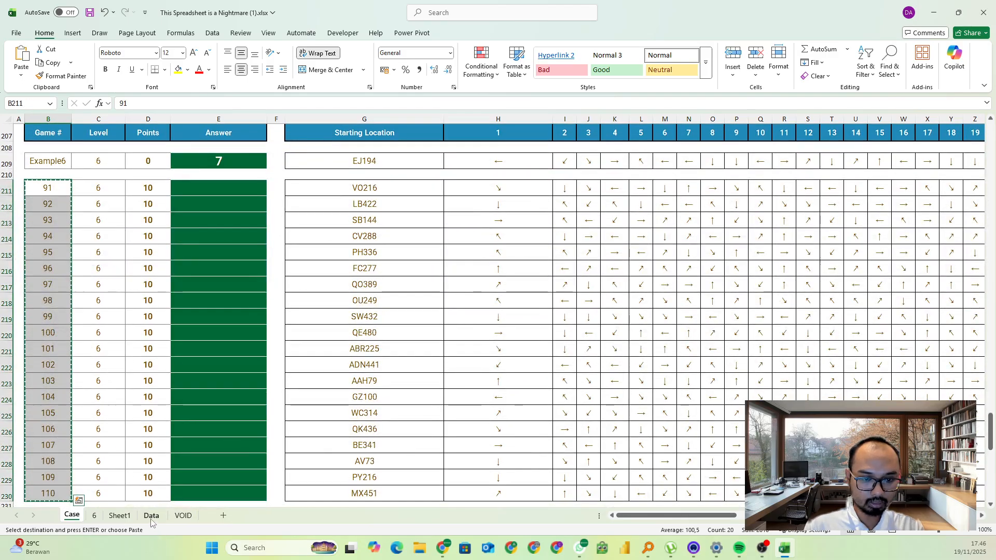
Paste the game numbers 91 to 110 into column K of sheet 6, starting at K16
left_click(94, 515)
left_click(384, 276)
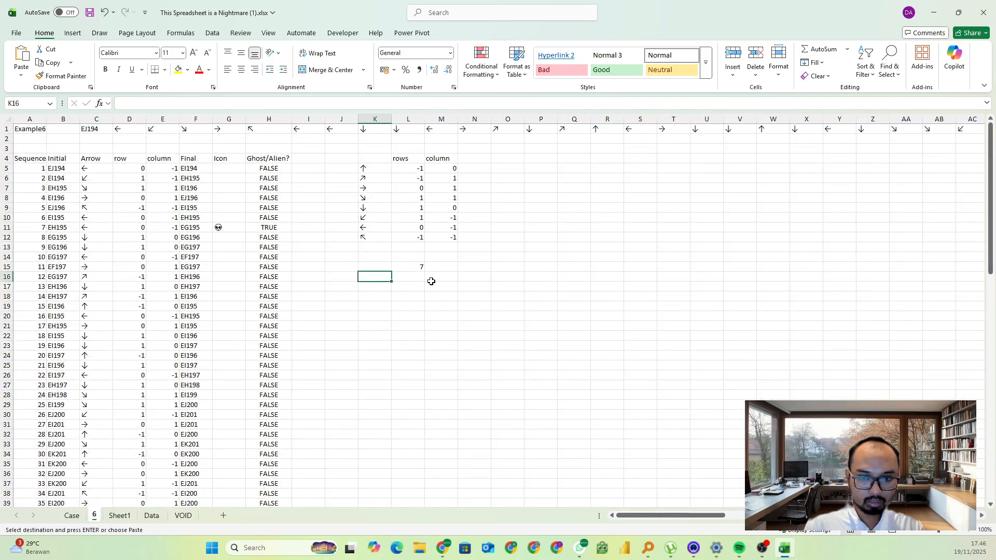
key("ctrl+v")
Create a data table over K15:L35 with A1 as the column input cell, and recalculate the workbook
left_click(384, 335)
key("ctrl+a")
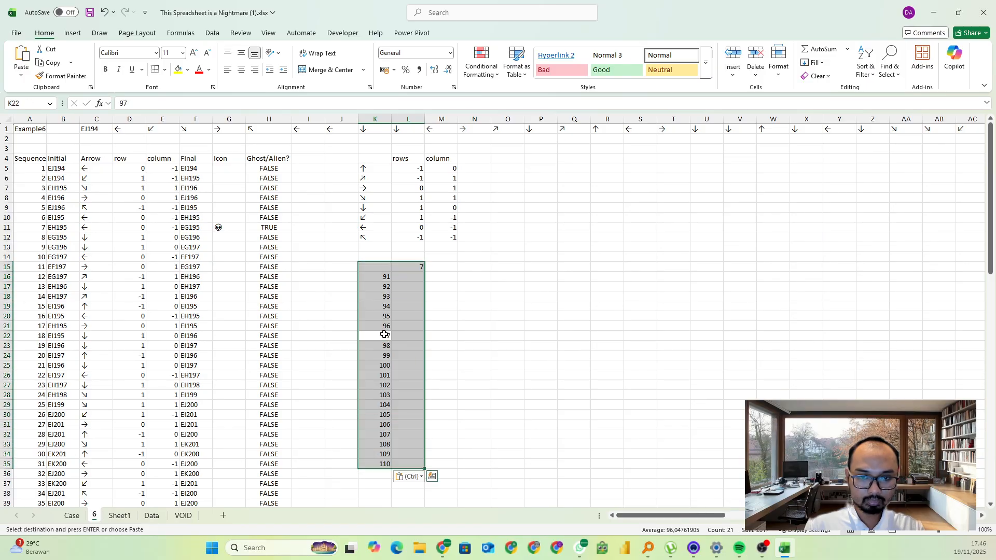
key("alt+a")
key("w")
key("t")
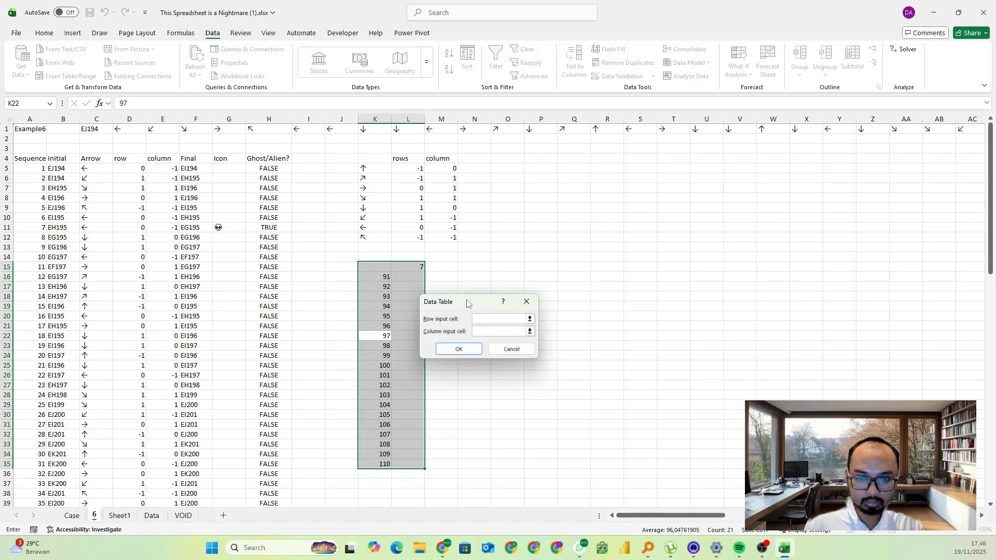
left_click(478, 331)
left_click(37, 132)
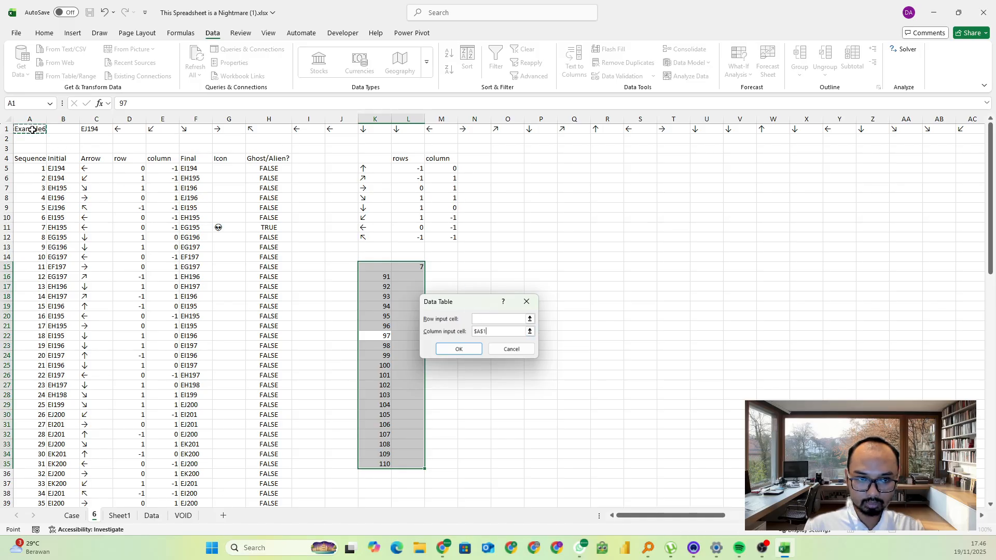
left_click(458, 348)
left_click(411, 312)
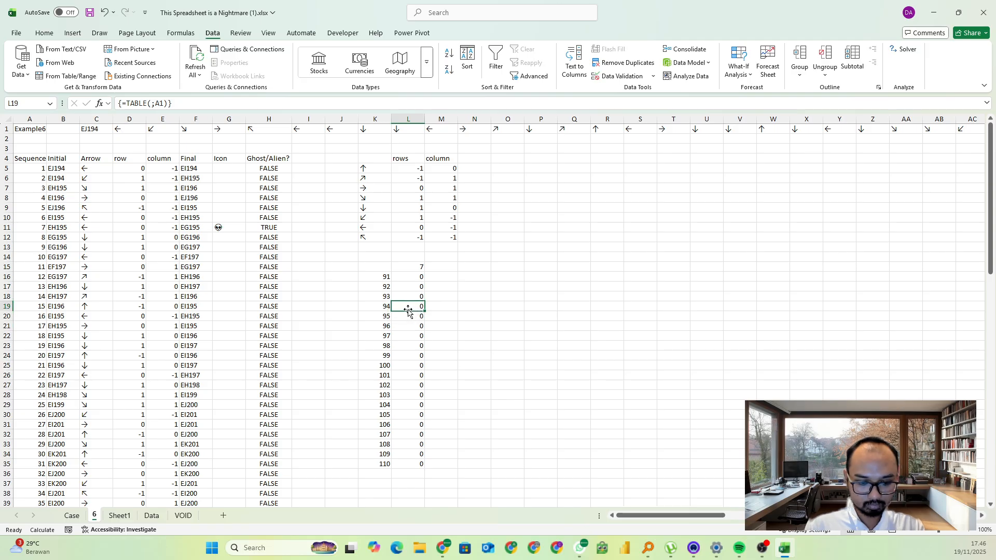
key("F9")
Copy the data table results for games 91 to 110 into the Level 6 answer fields on the Excel Esports page in the browser
left_click(418, 278)
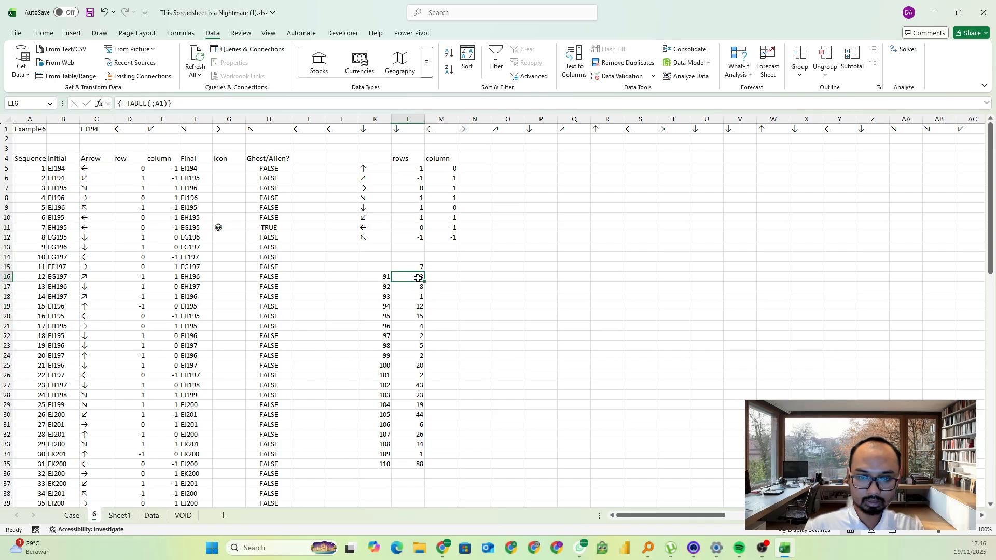
key("ctrl+shift+Down")
key("ctrl+c")
key("alt+Tab")
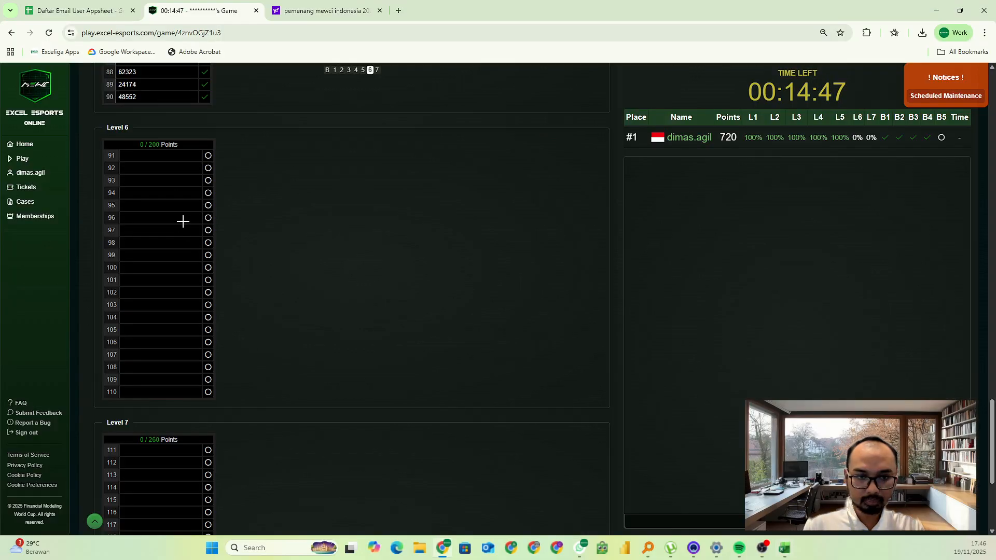
left_click(156, 156)
key("ctrl+v")
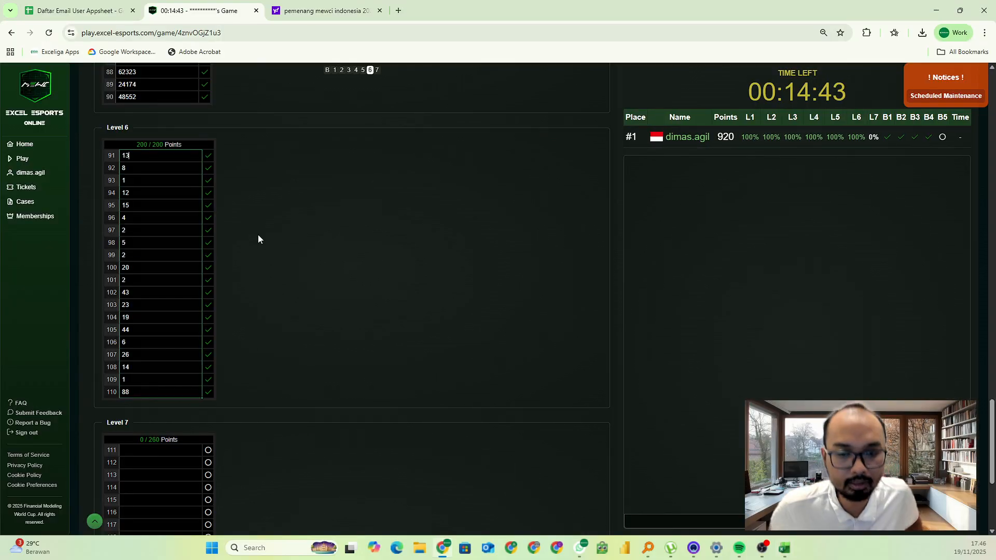
Switch back to Excel and paste the copied Level 6 results into the Answer column of the Case sheet, starting at E211
key("alt+Tab")
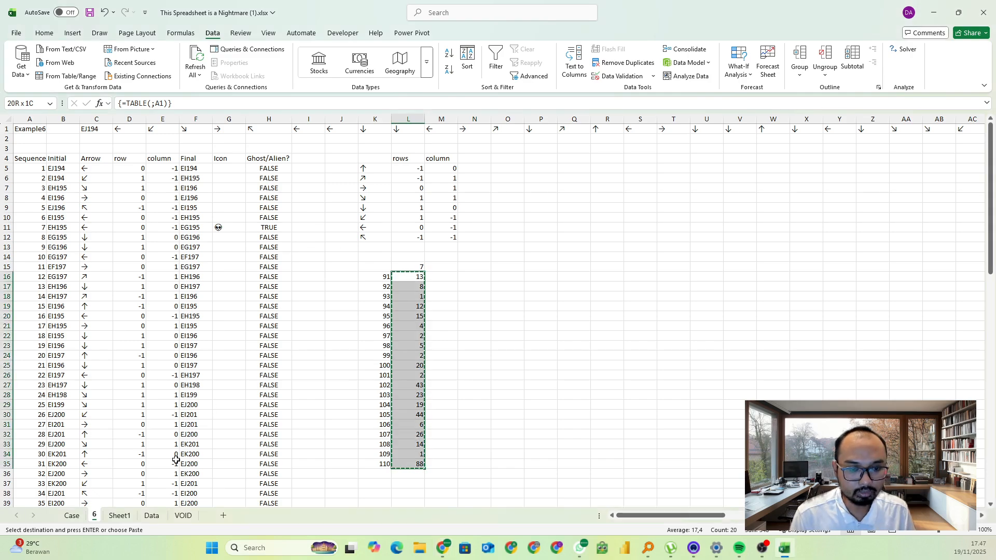
left_click(71, 515)
left_click(256, 318)
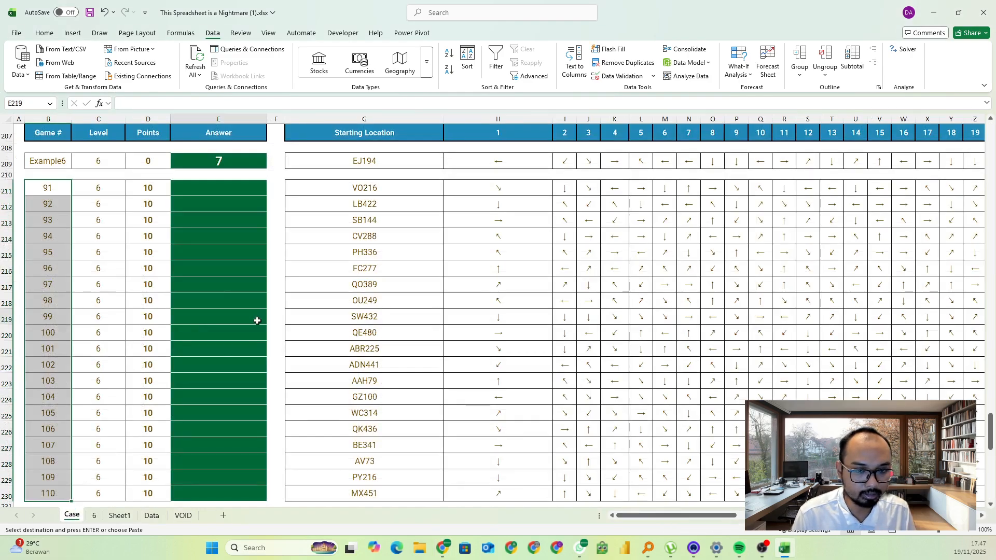
left_click(215, 190)
key("ctrl+v")
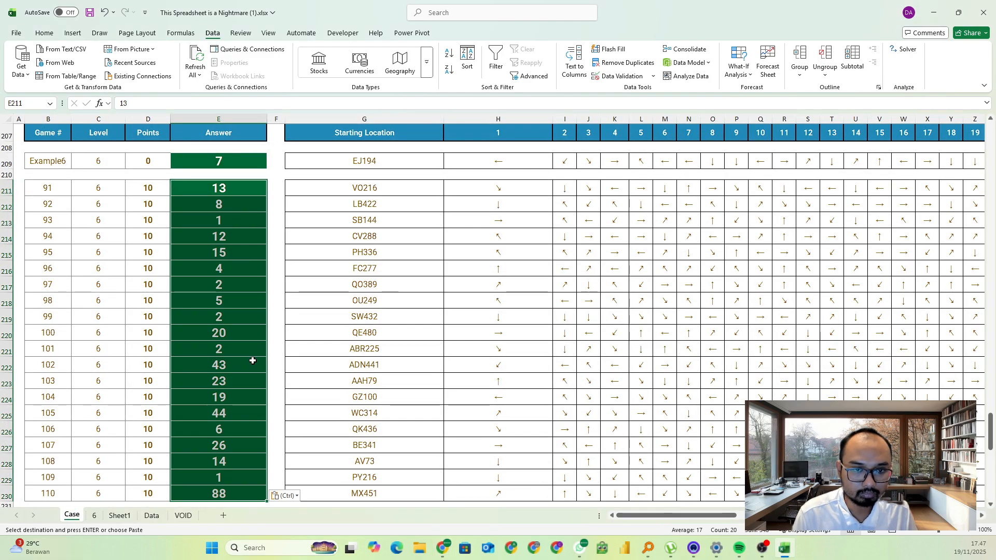
Read the Level 7 instructions and Example7 row on the Case sheet, and examine the VOID grid down to the empty rows beneath it
scroll(256, 358, "down", 7)
left_click(258, 359)
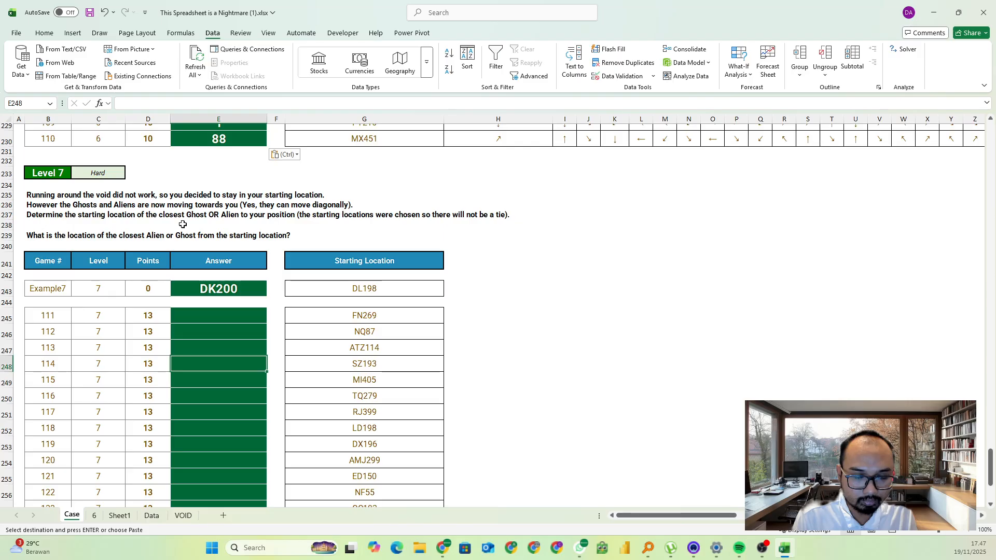
left_click(23, 227)
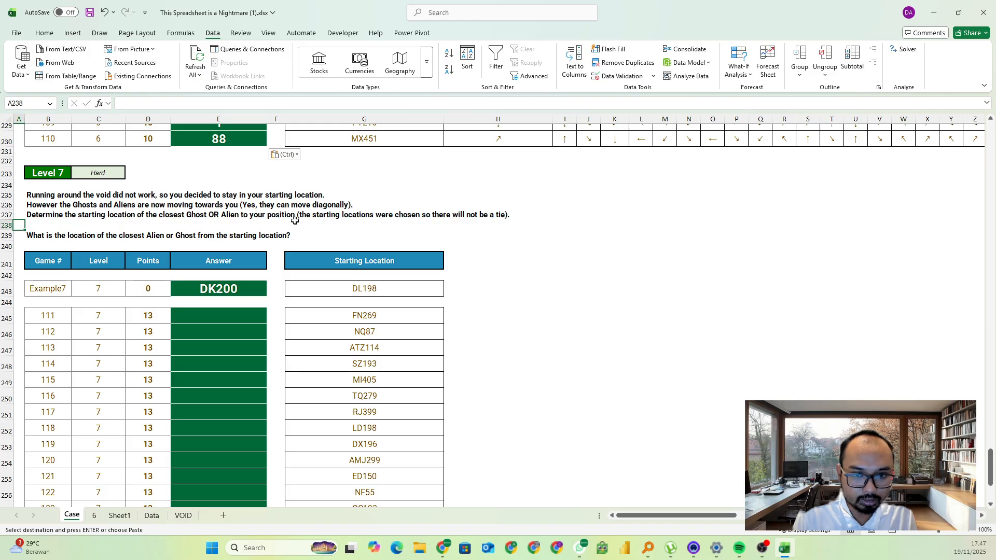
key("Escape")
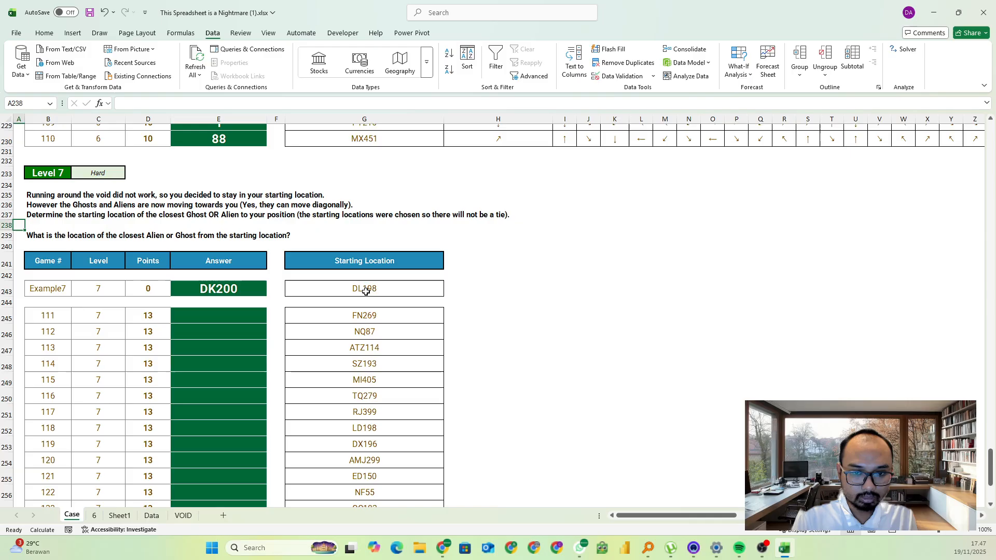
left_click(338, 288)
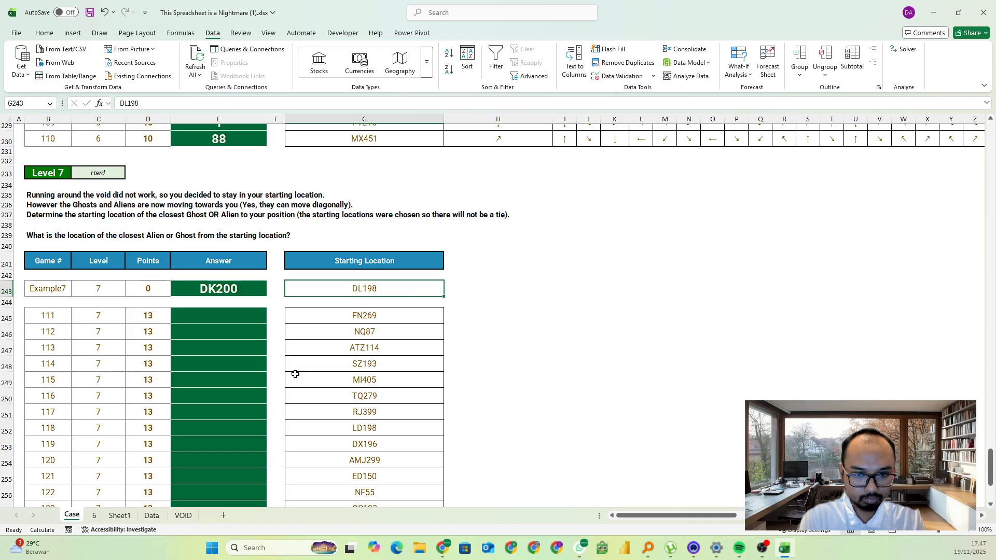
left_click(182, 516)
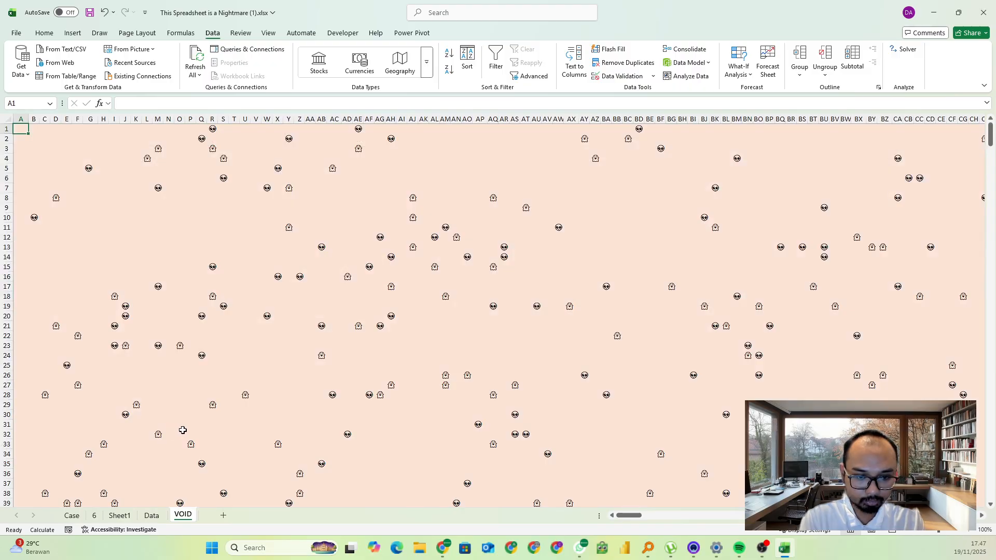
scroll(182, 430, "down", 20)
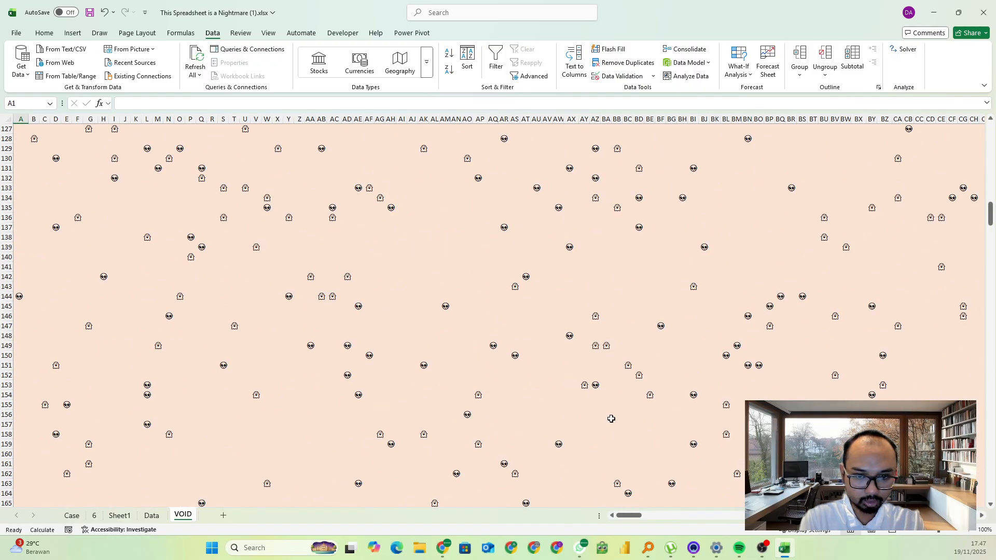
scroll(611, 419, "down", 20)
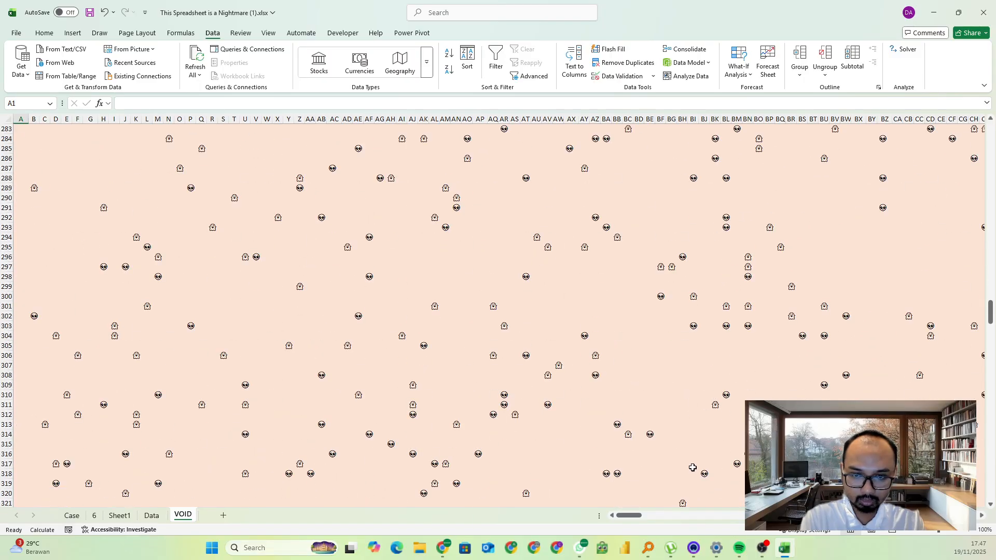
scroll(693, 467, "down", 20)
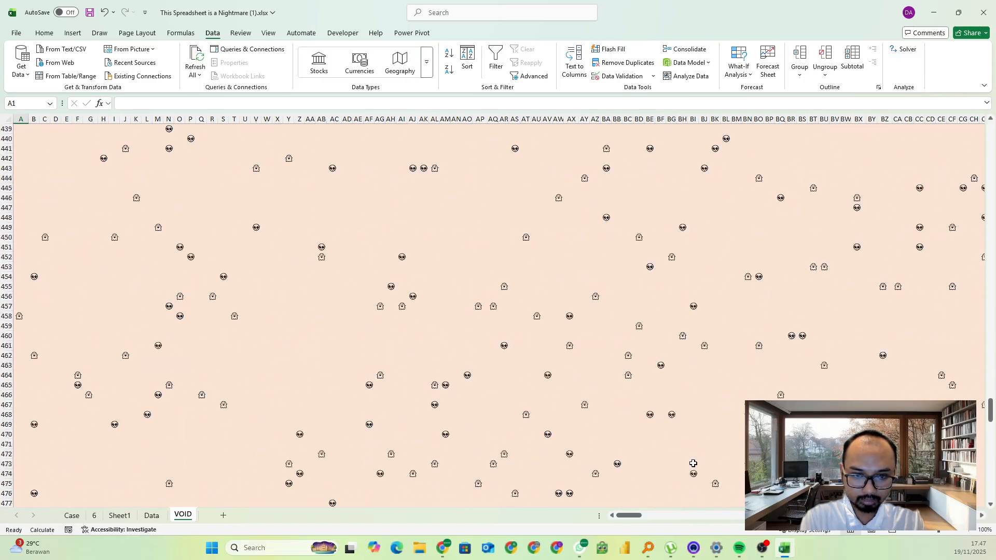
scroll(693, 463, "down", 20)
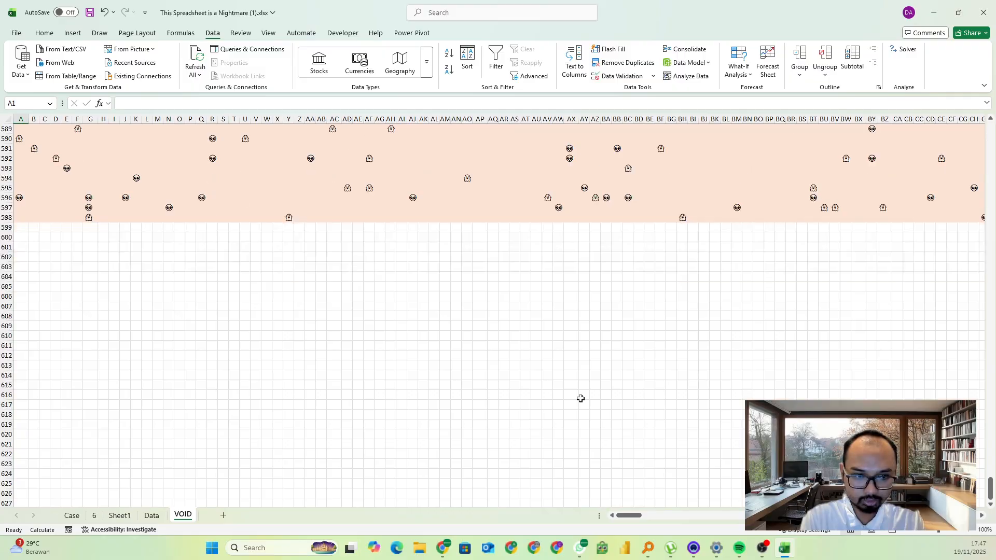
left_click(26, 257)
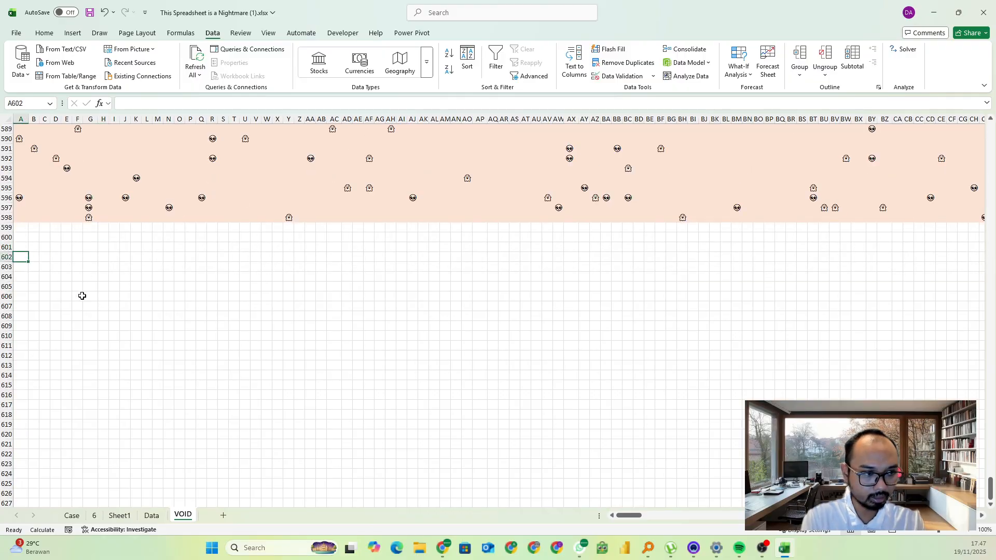
left_click(62, 251)
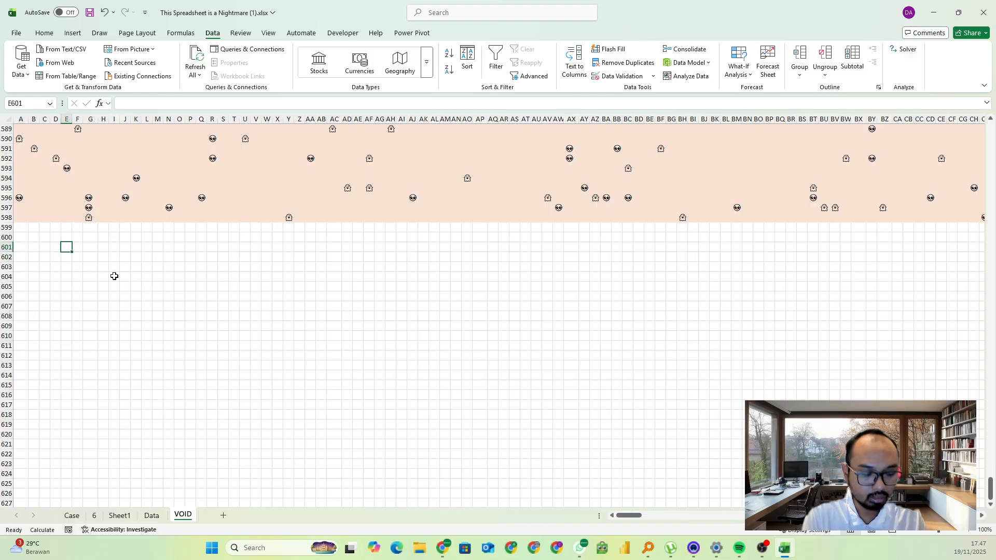
Save the workbook and enter Example7 in cell R601 below the grid on the VOID sheet
key("ctrl+s")
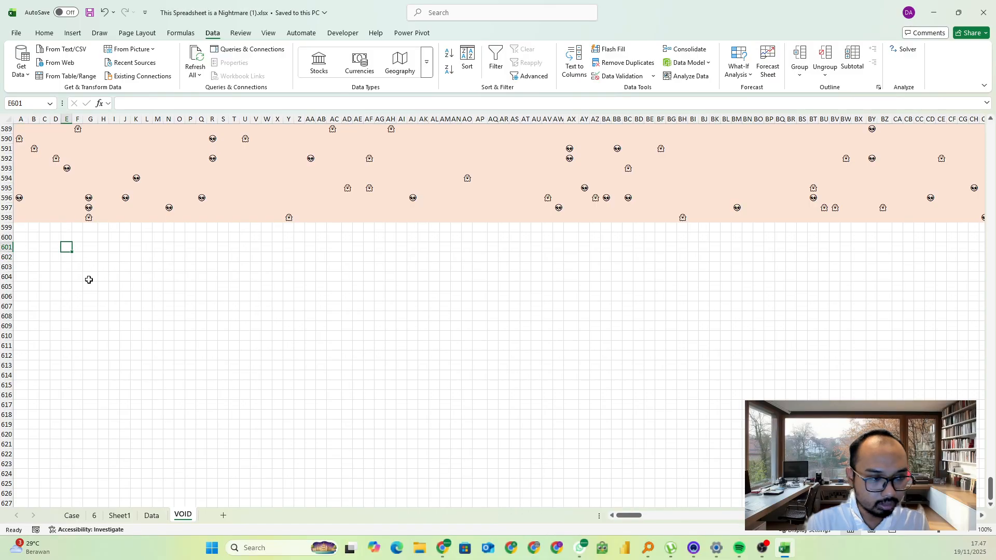
left_click(213, 246)
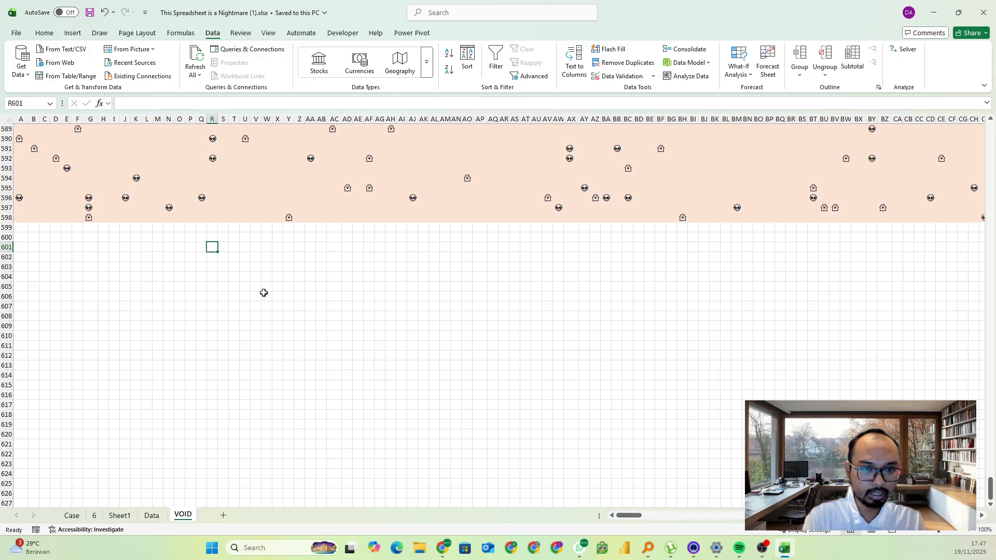
type("Example7")
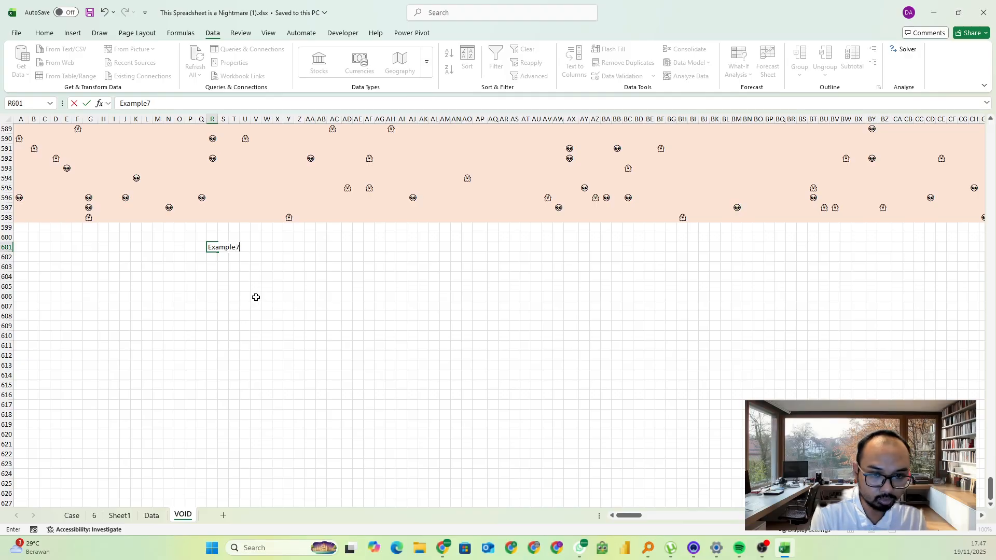
key("Return")
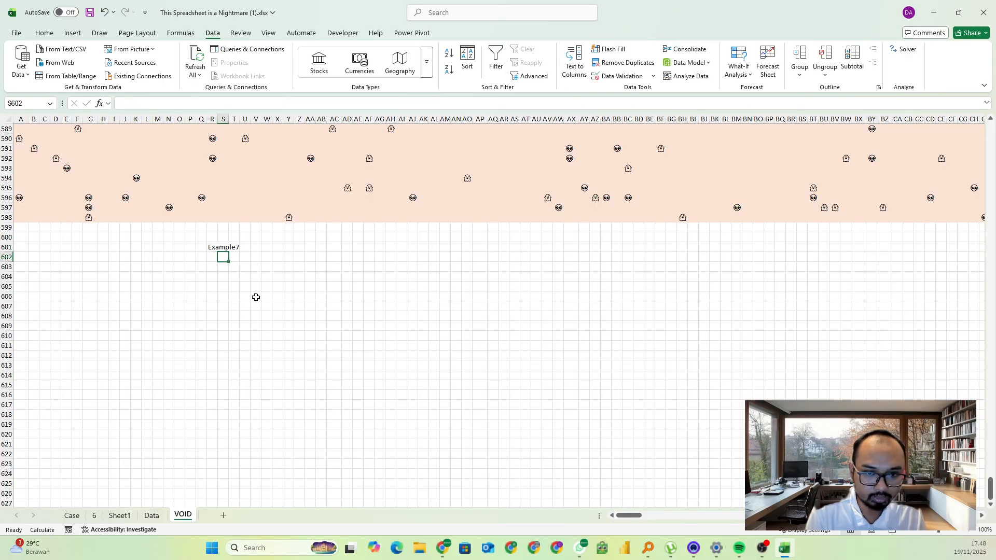
Start an XLOOKUP formula in R603 with R601 as the lookup value and column B of the Case sheet as the lookup array
key("Return")
type("=XLOOKUP(")
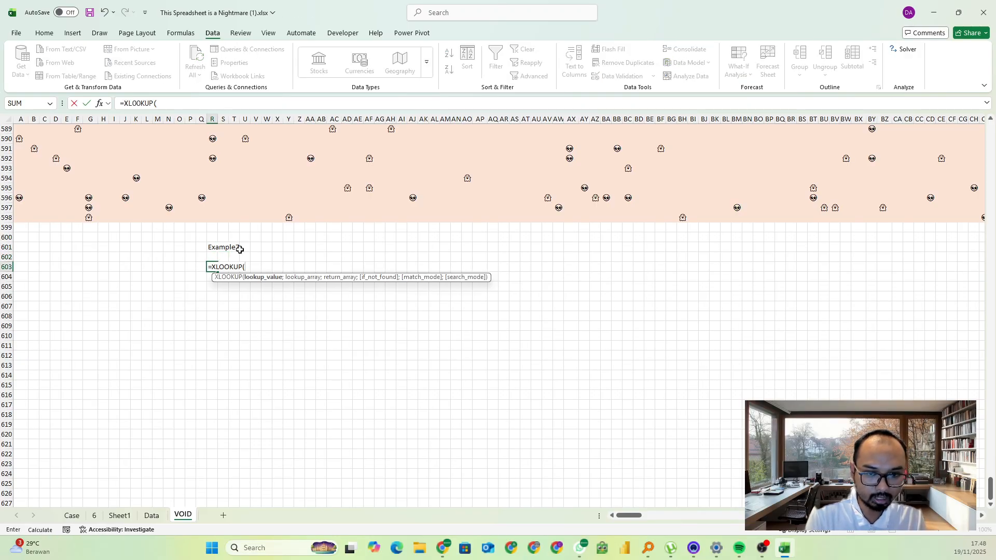
left_click(208, 247)
type(";")
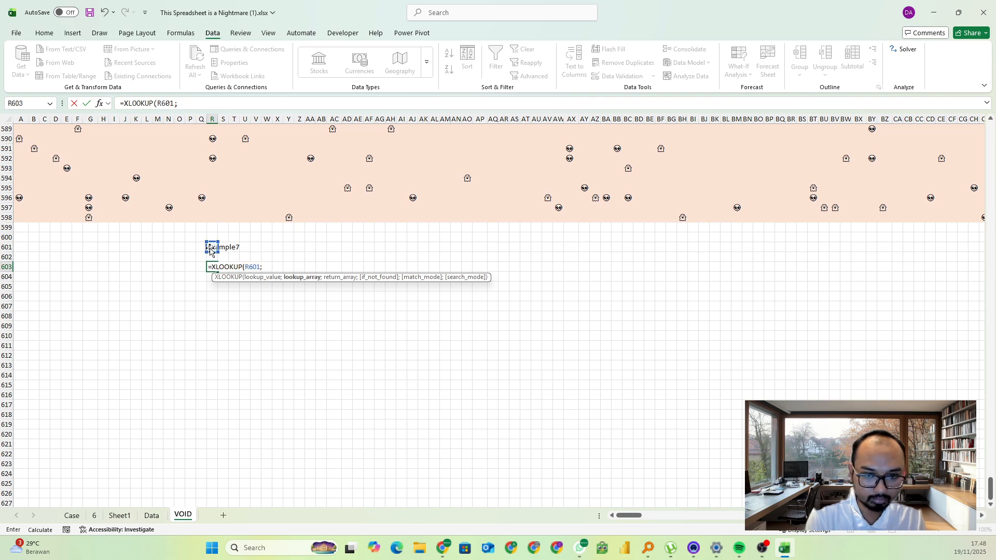
left_click(71, 515)
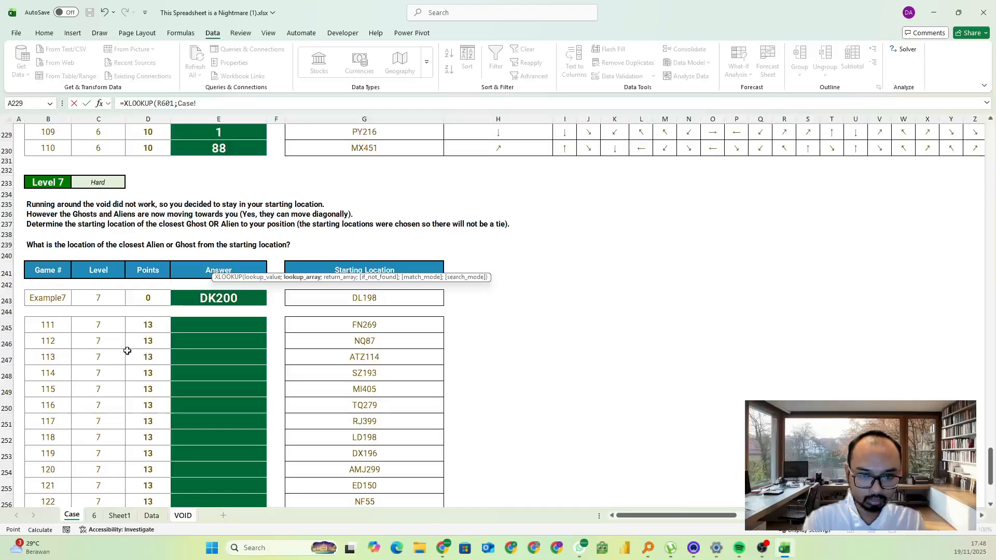
left_click(57, 120)
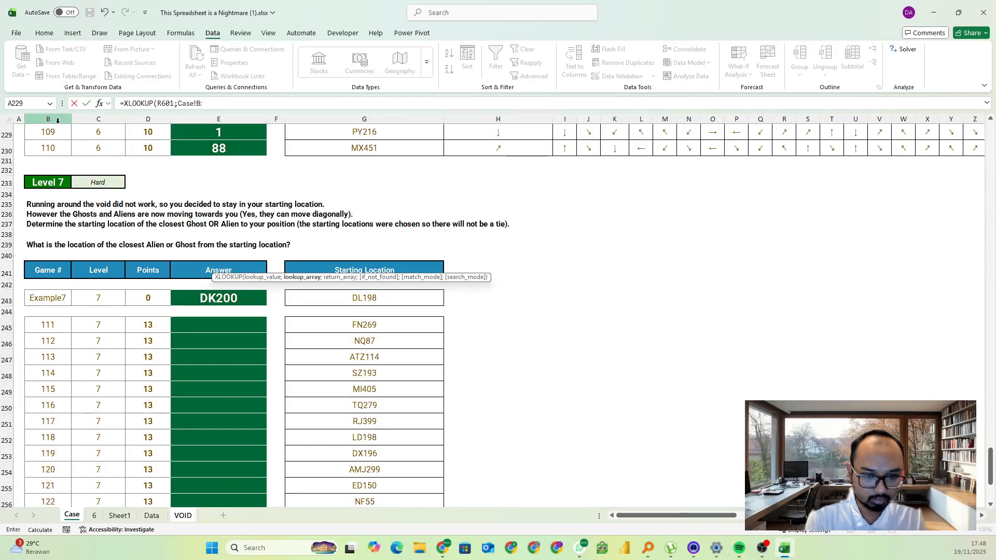
type("B;")
Complete the R603 XLOOKUP formula with column G of the Case sheet as the return array
left_click(328, 117)
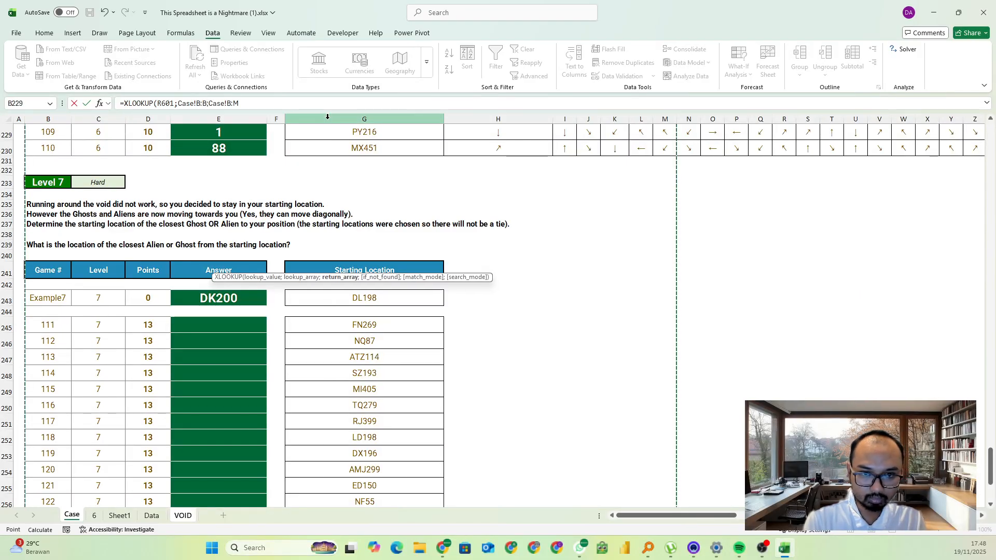
key("BackSpace")
key("BackSpace")
key("BackSpace")
type("G:G")
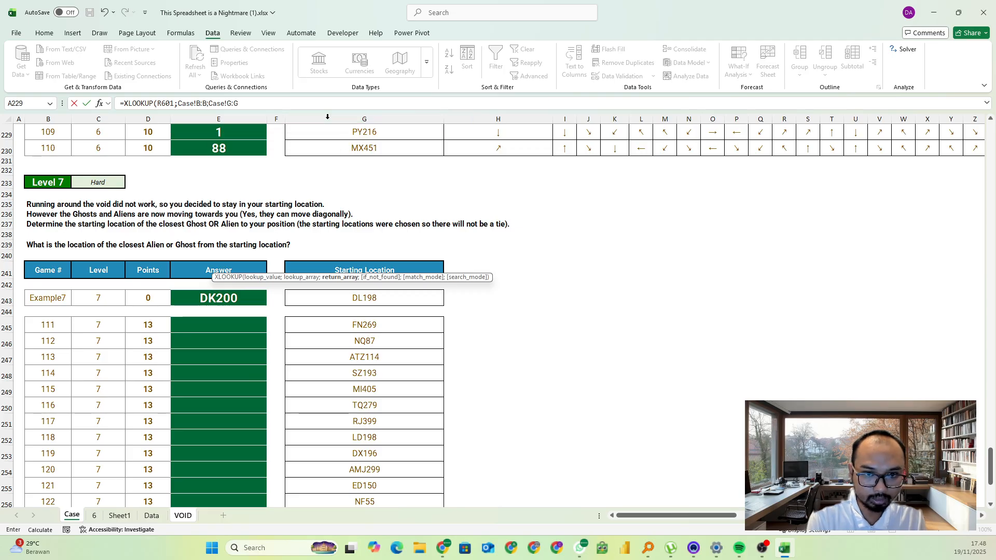
key("Return")
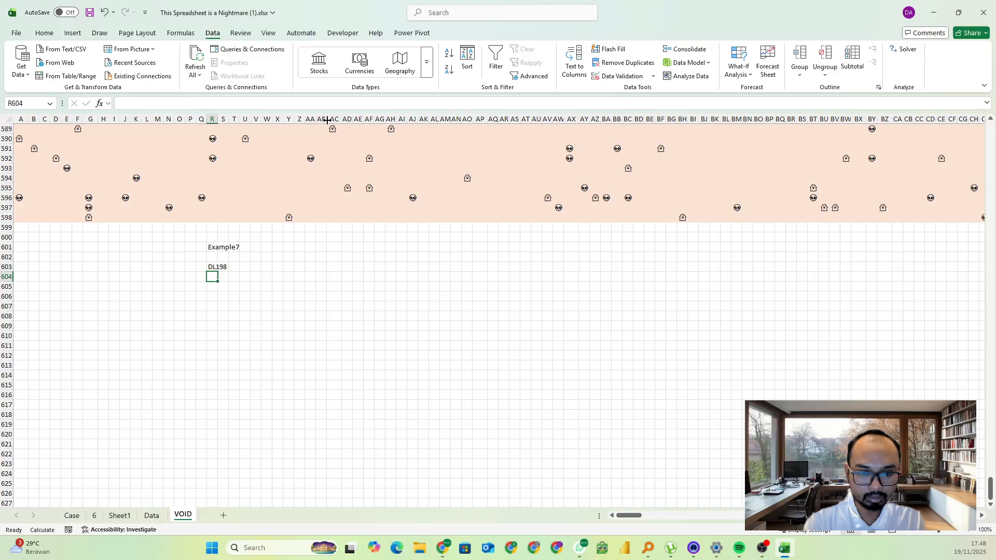
left_click(215, 307)
left_click(218, 269)
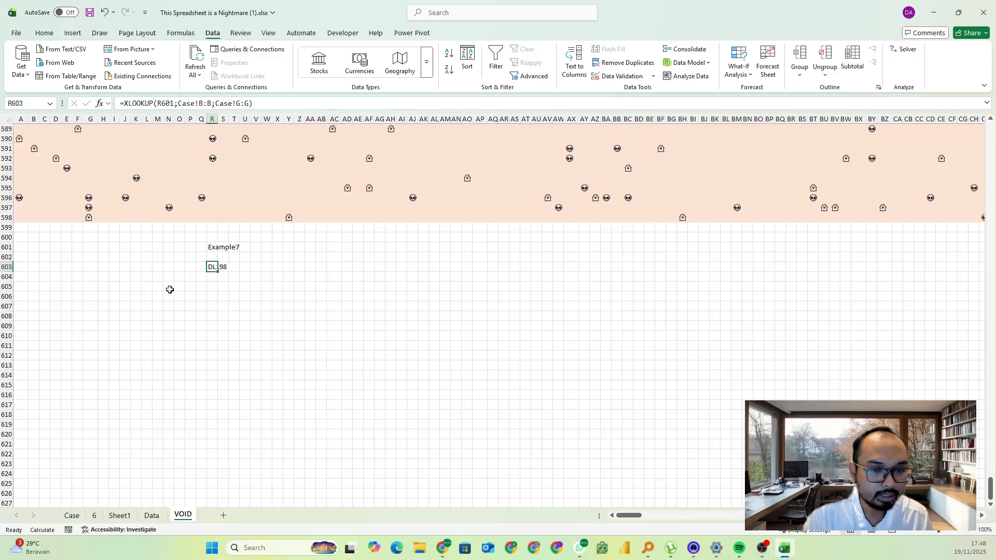
scroll(280, 285, "up", 3)
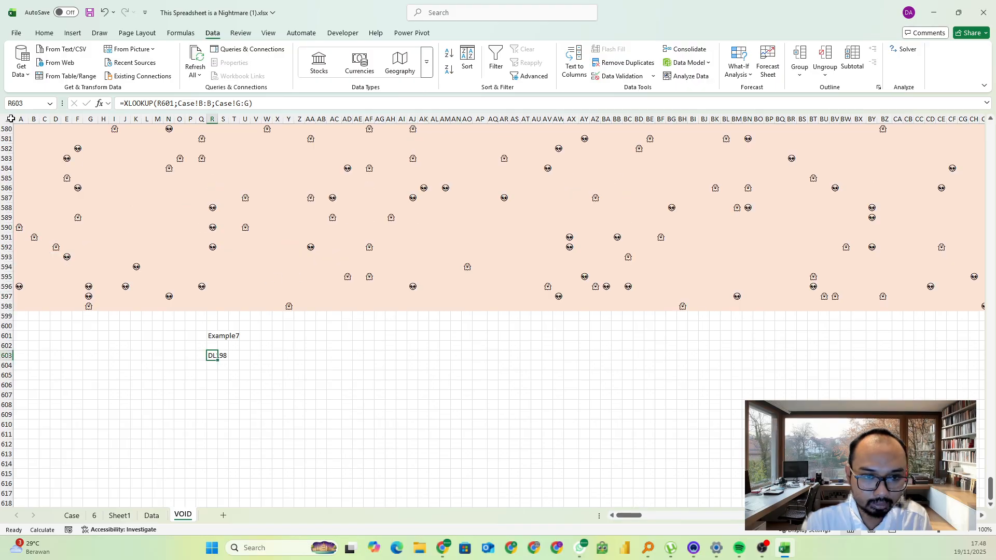
Examine sample blocks of the VOID grid, such as AC570:AX588 and V580:AI594, to picture the search area around a cell
scroll(362, 217, "up", 5)
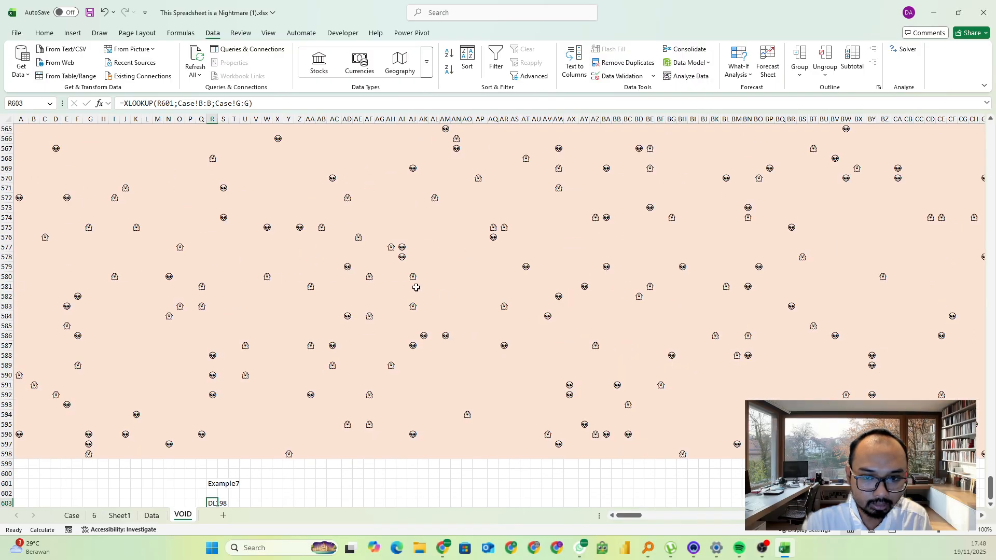
left_click(435, 258)
left_click_drag(335, 177, 566, 356)
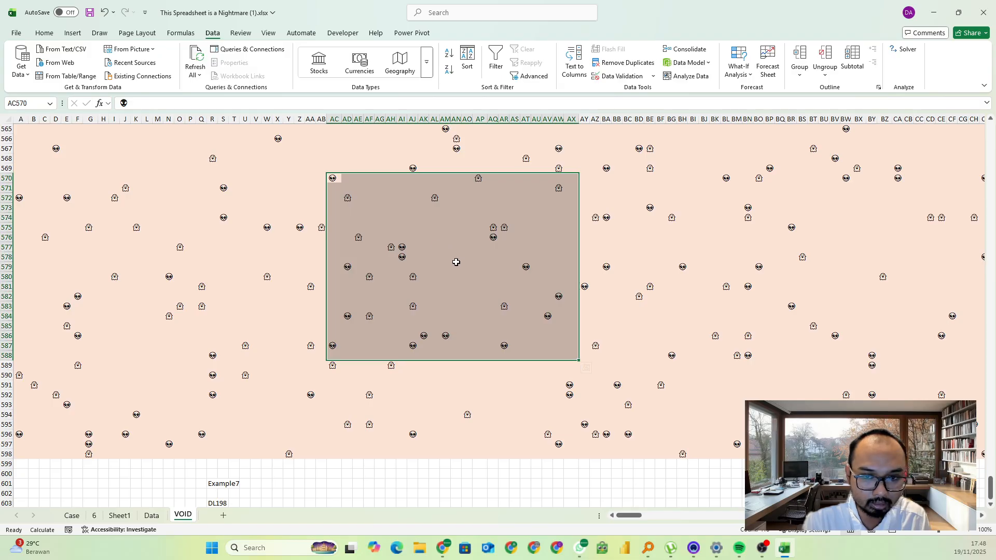
scroll(432, 269, "down", 1)
scroll(432, 269, "up", 1)
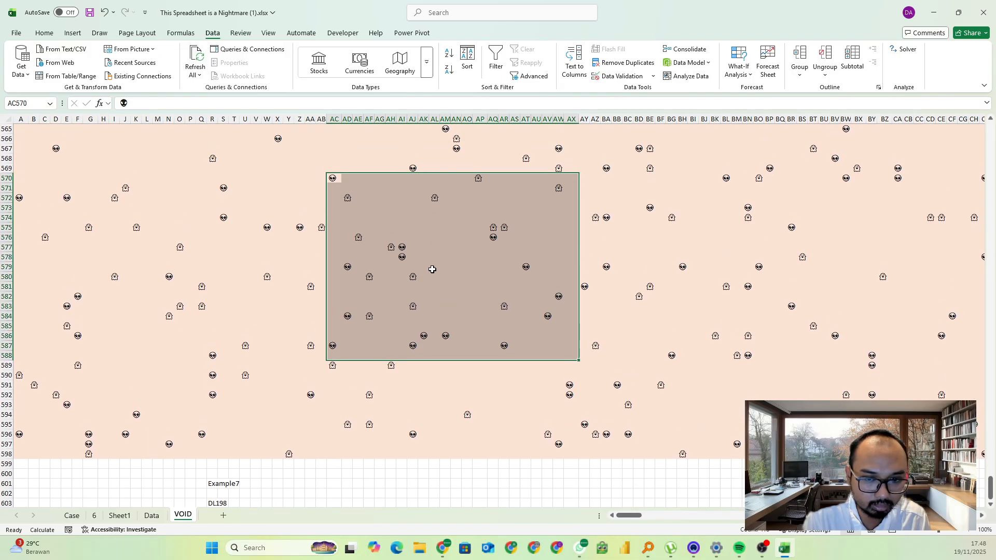
scroll(432, 269, "down", 1)
left_click(380, 385)
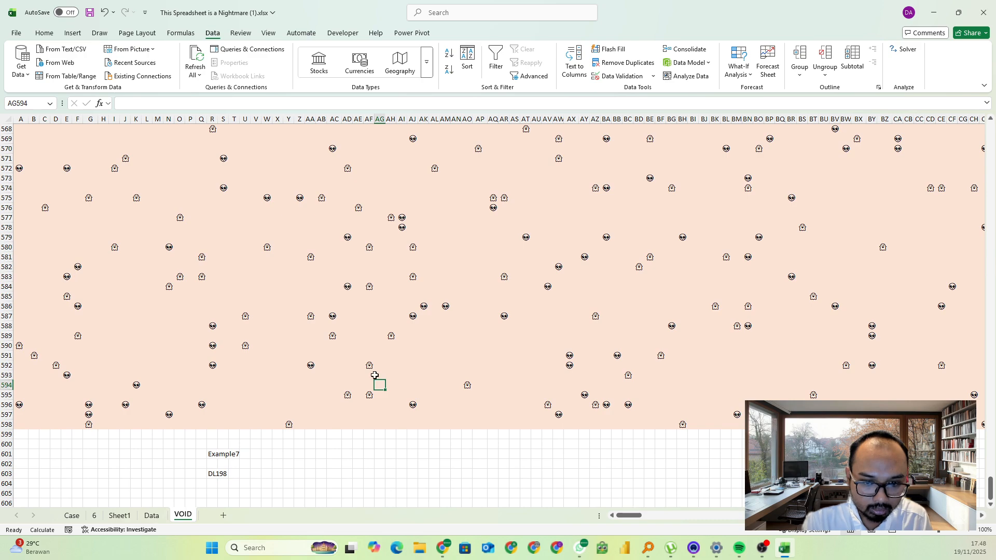
scroll(278, 444, "down", 1)
left_click(218, 444)
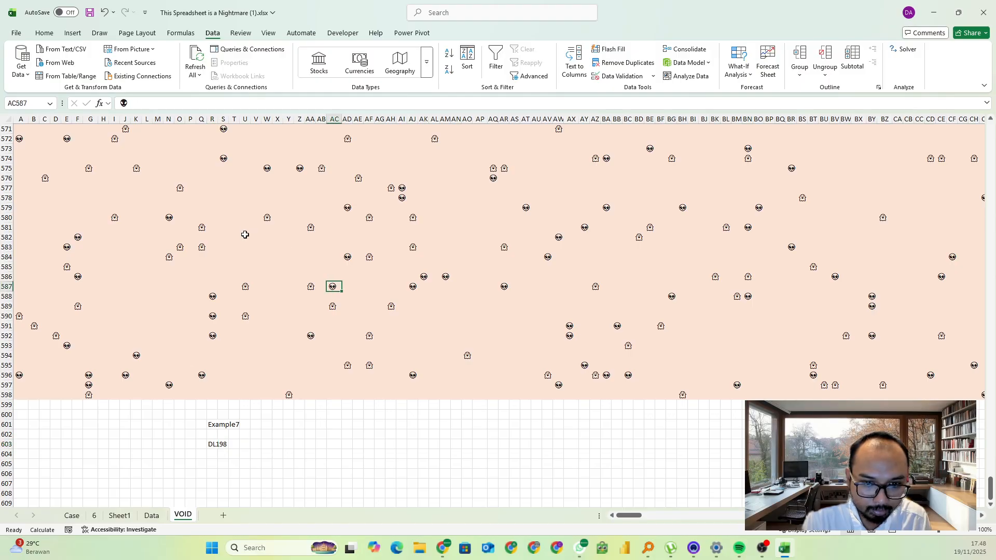
left_click_drag(254, 217, 405, 357)
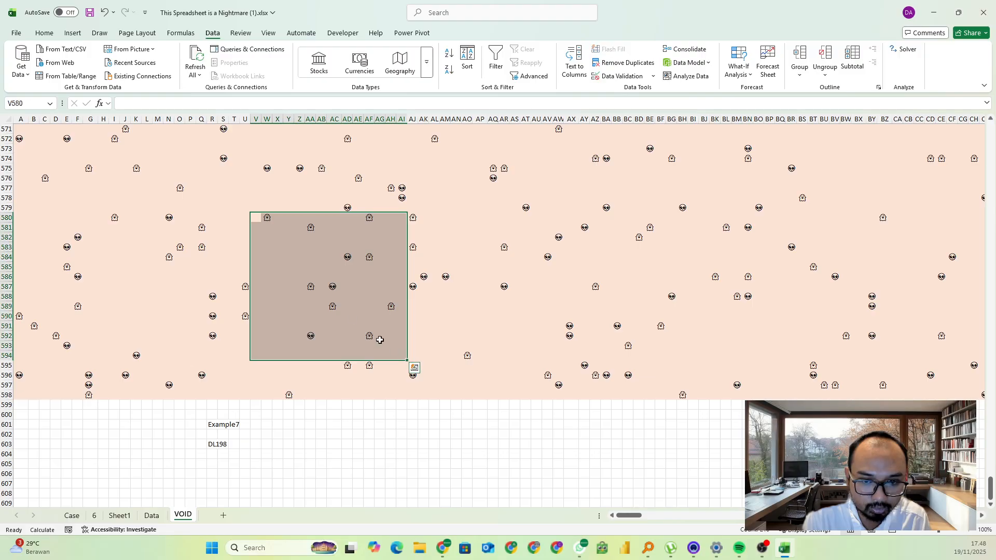
Count ten cells left and ten cells up from the alien in AC587 to locate the search window's corner at S577
left_click(333, 286)
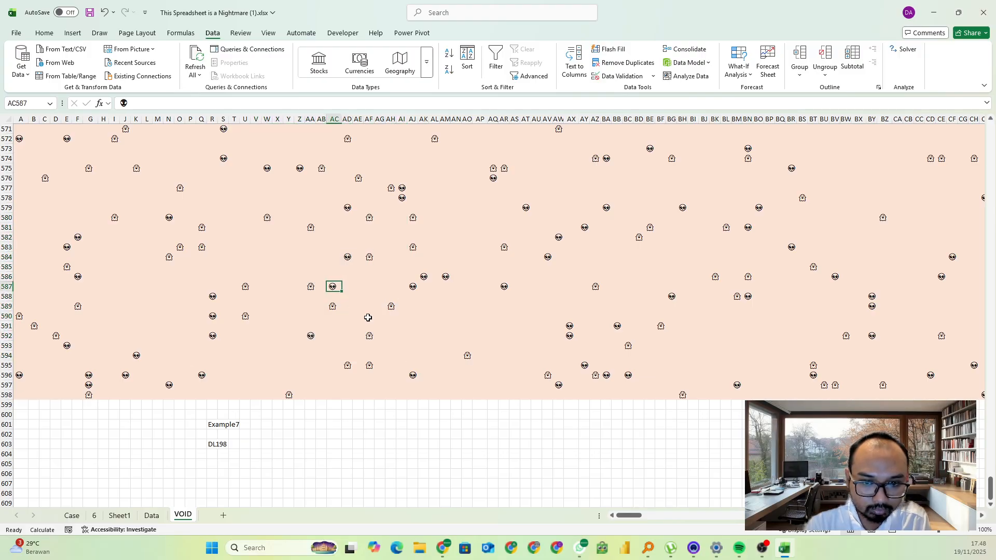
key("Left")
key("Left")
key("Left")
key("Left")
key("Left")
key("Left")
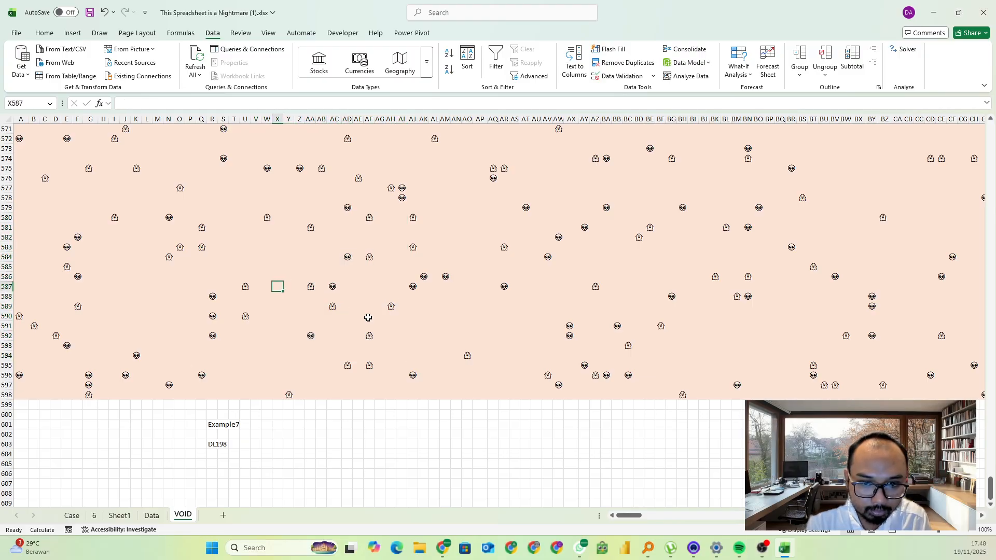
key("Left")
key("Left")
key("Left")
key("Left")
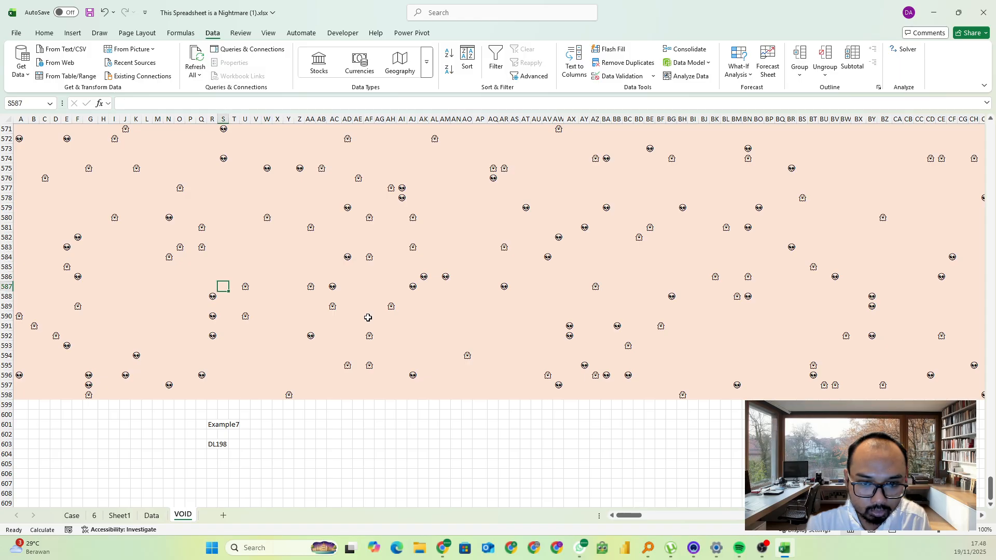
key("Up")
key("Up")
key("Up")
key("Up")
key("Up")
key("Up")
key("Up")
key("Up")
key("Up")
key("Up")
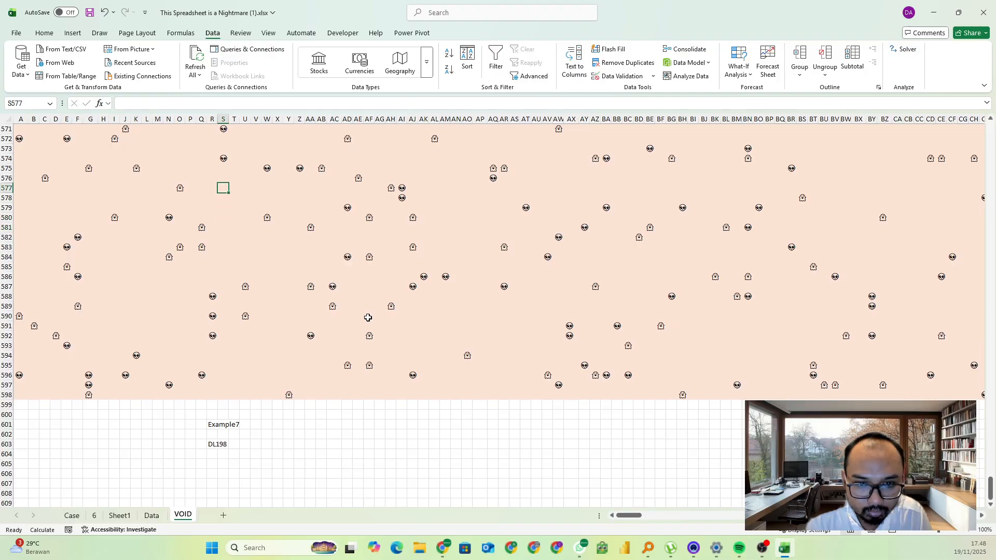
Select the 11-by-11 block between S577 and AC587, and stretch the selection right and down to gauge the full window
left_click(330, 286, "shift")
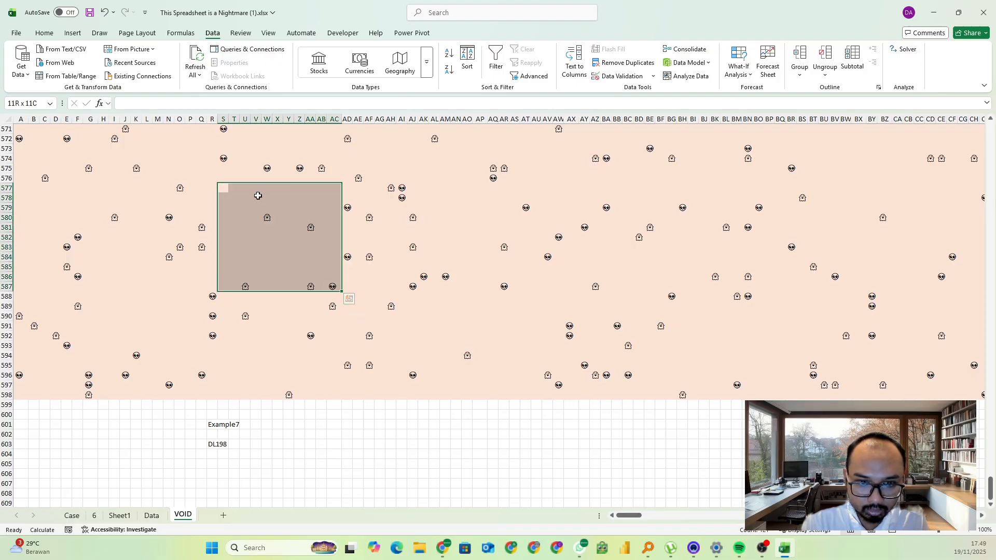
left_click(337, 189, "shift")
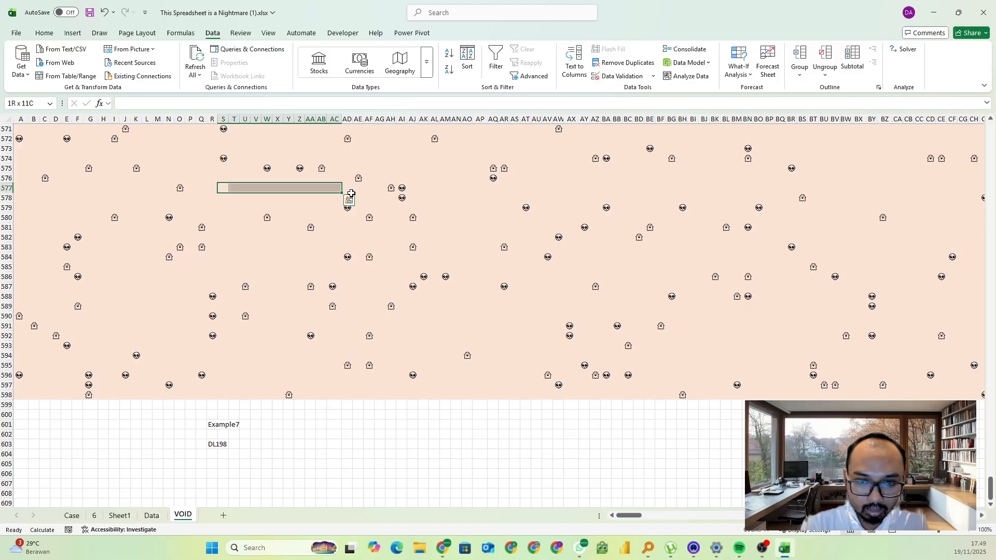
left_click_drag(430, 190, 468, 326)
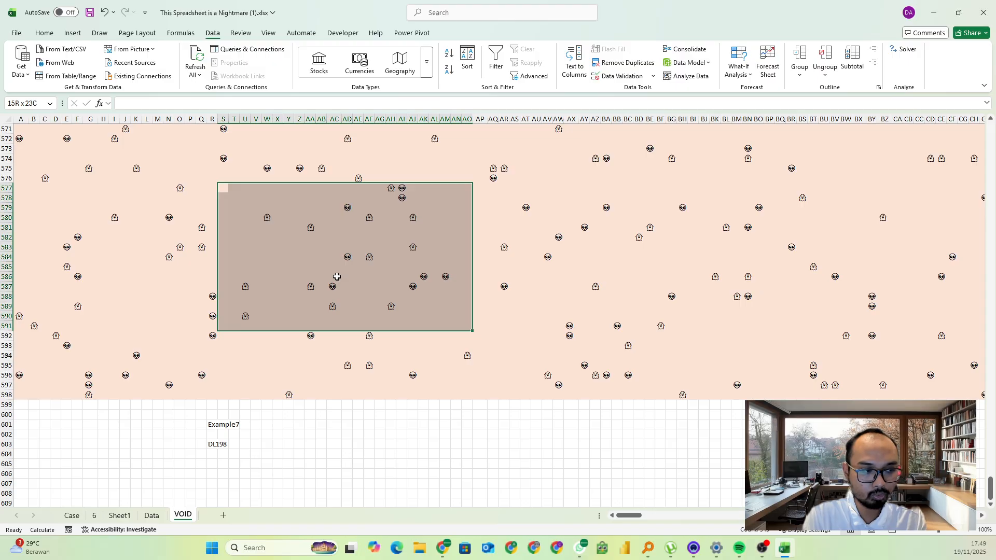
Start an OFFSET formula in G605 below the grid with INDIRECT(R603) as its reference
left_click(57, 456)
scroll(88, 454, "down", 2)
left_click(104, 406)
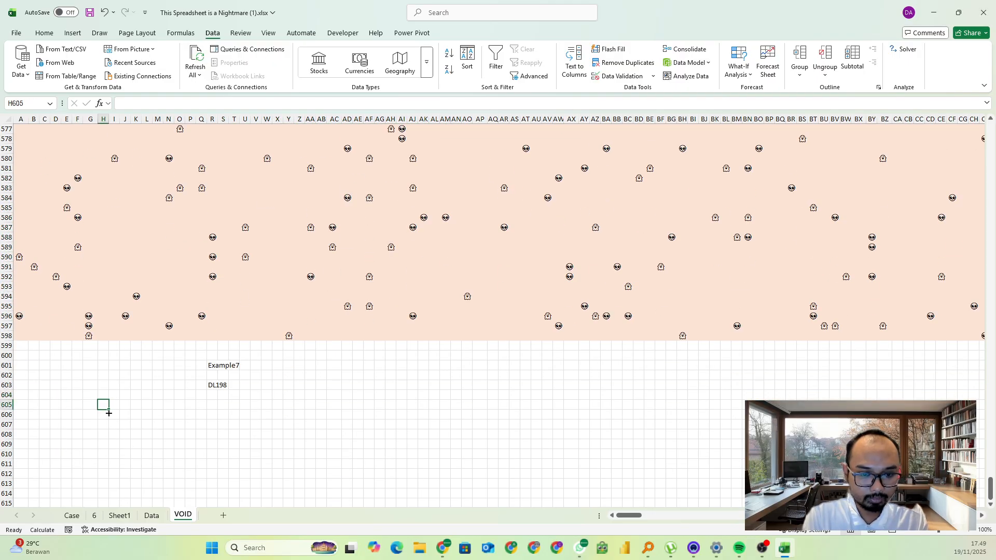
key("Left")
type("=")
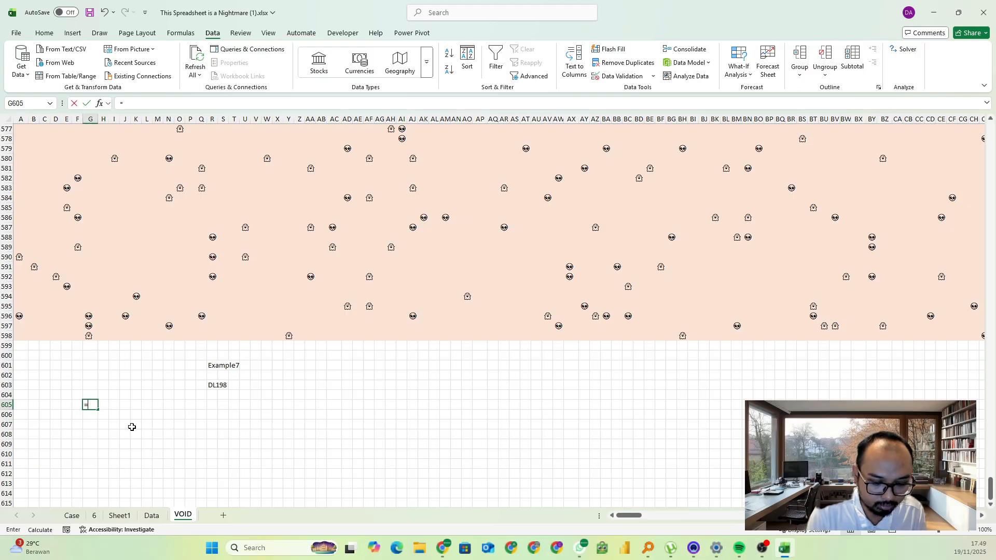
type("OFFSET(IN")
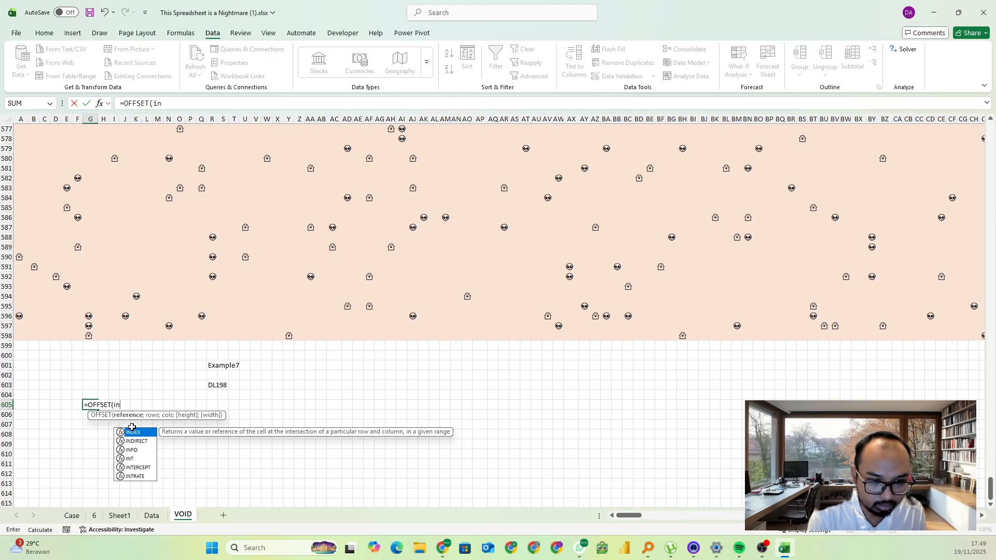
key("Down")
key("Tab")
key("Right")
key("Right")
key("Right")
key("Right")
key("Right")
key("Right")
key("Right")
key("Right")
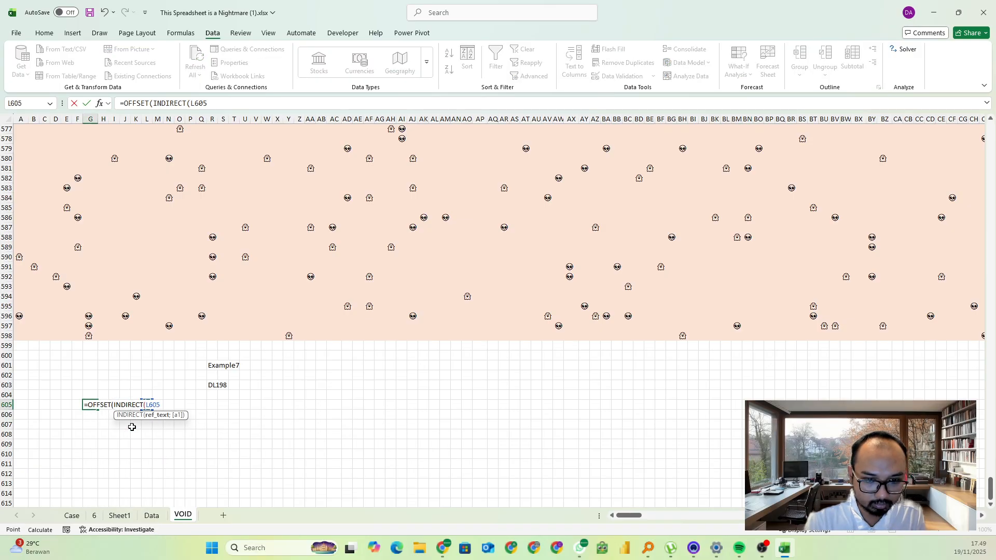
key("Up")
key("Up")
key("Up")
key("Right")
key("Right")
key("Right")
key("Down")
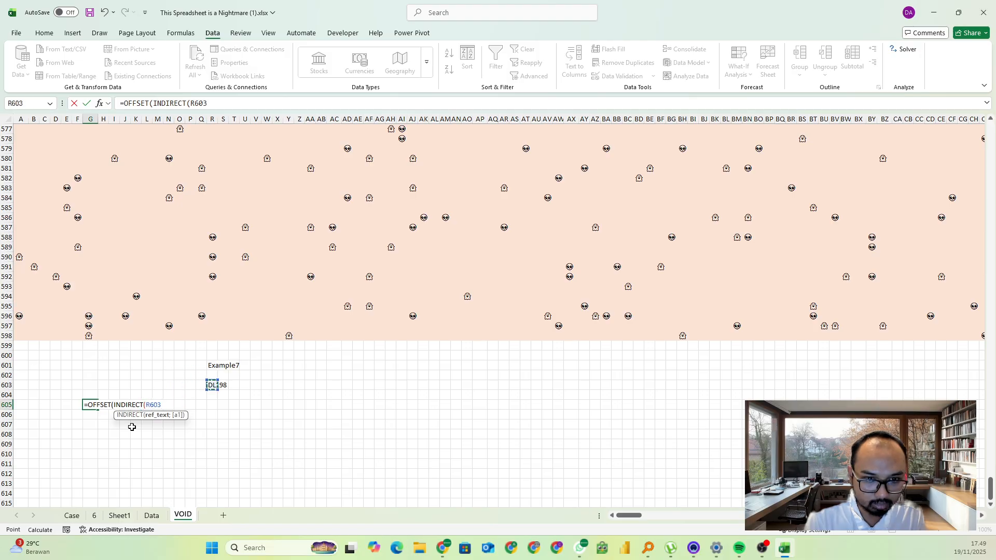
left_click(215, 103)
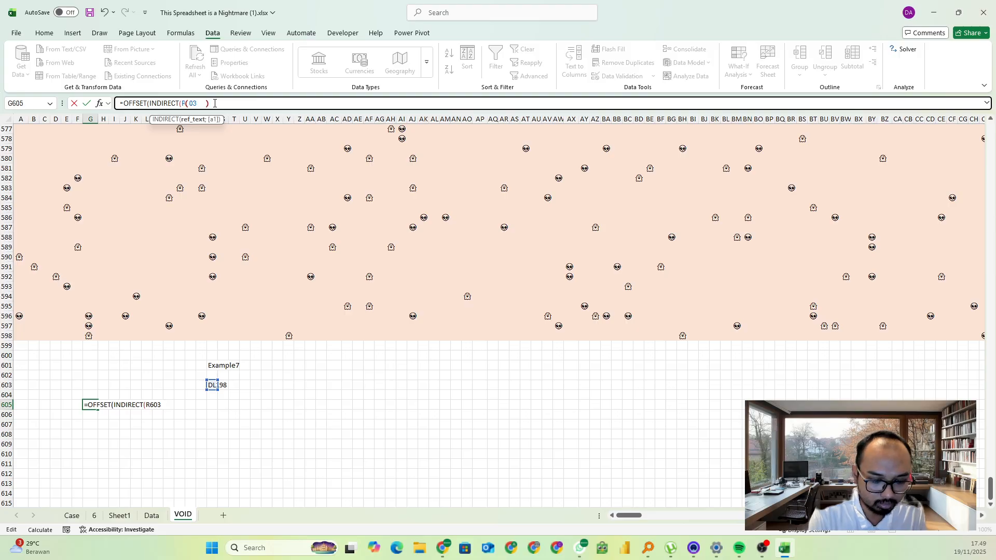
type(")")
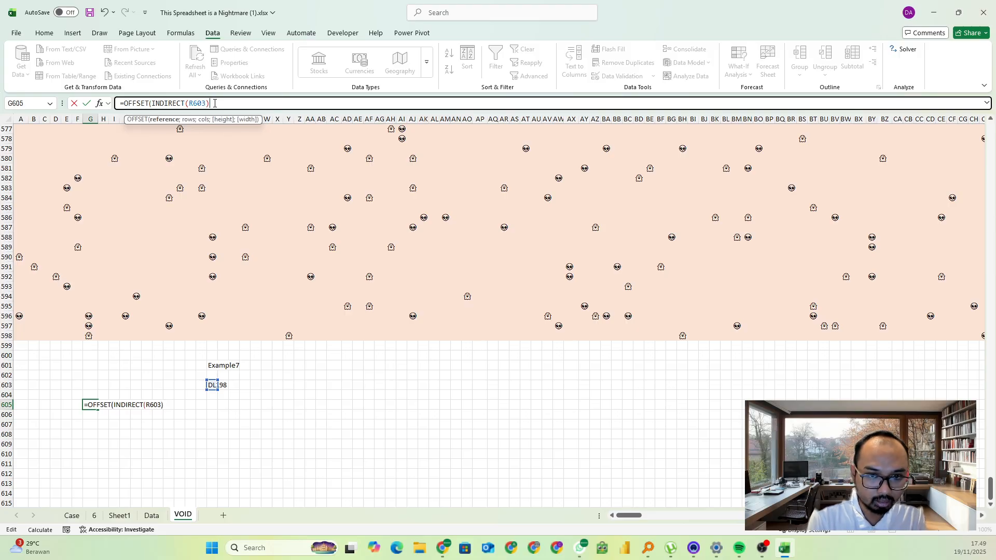
type(";-2")
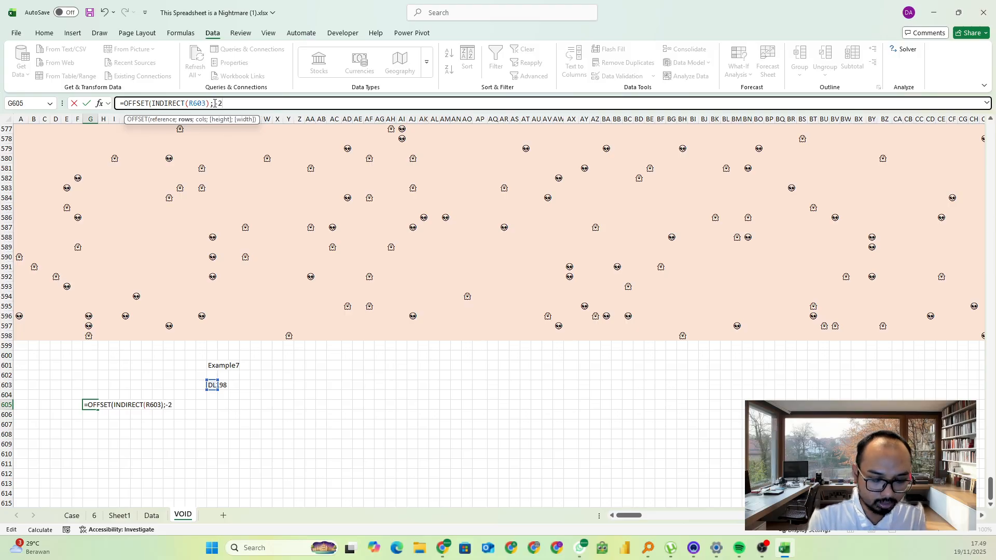
type("0;-2")
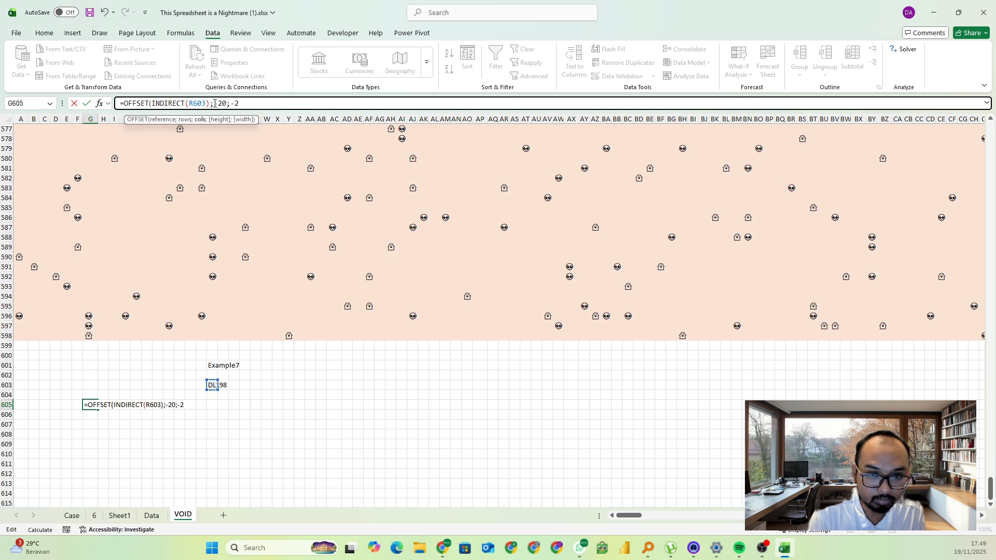
Complete the G605 OFFSET formula with -10 rows, -10 columns, a height of 21 and a width of 21
key("BackSpace")
key("BackSpace")
key("BackSpace")
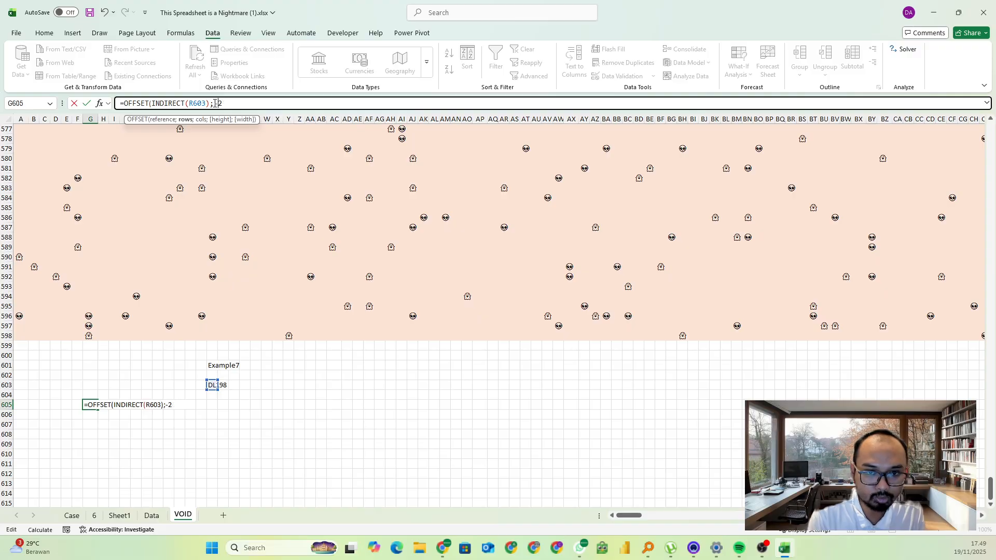
type(";-10")
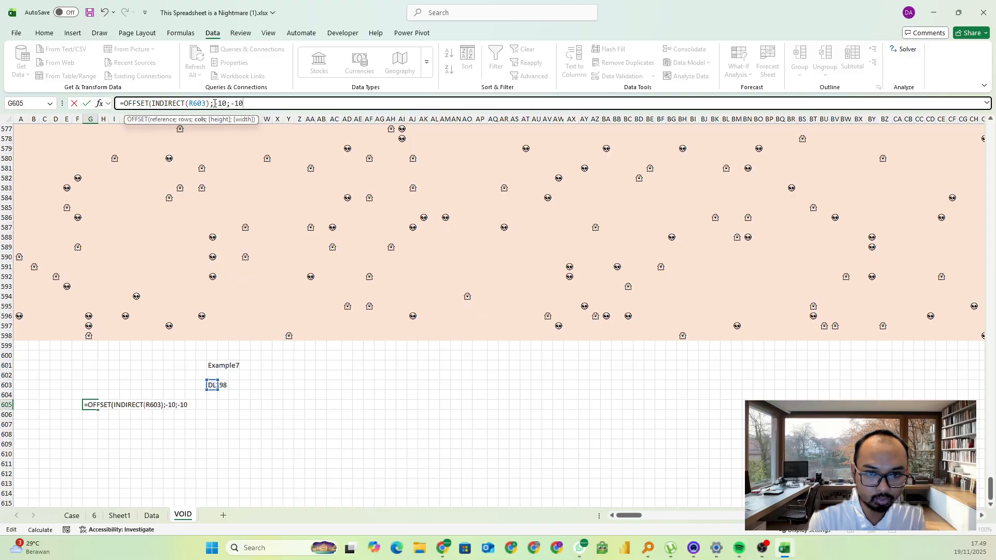
type(";")
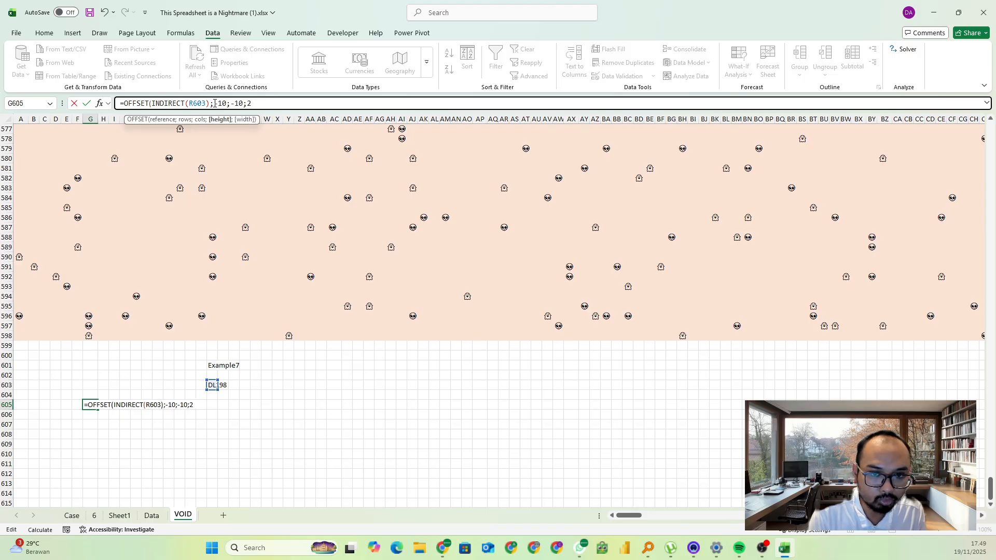
type("21;2")
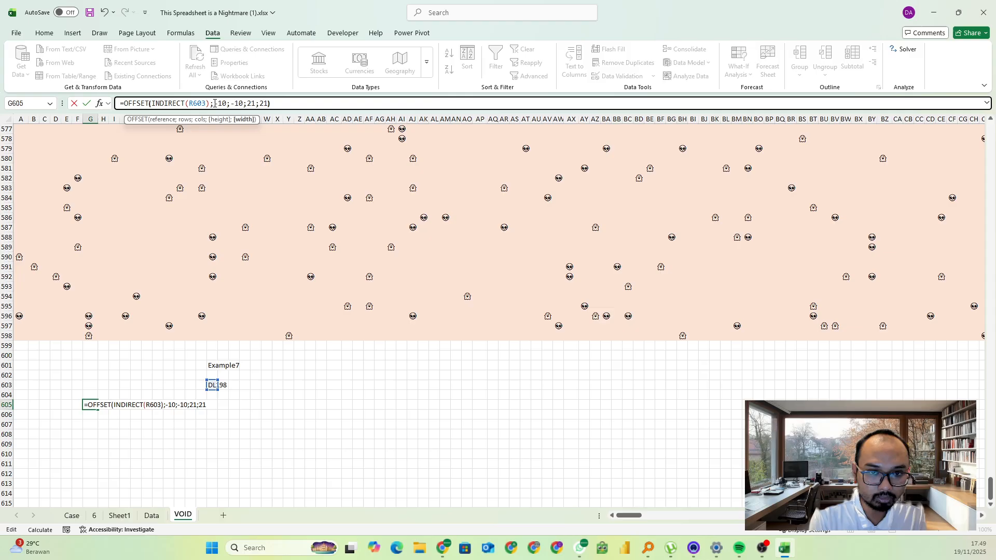
type("1")
key("Return")
scroll(232, 275, "down", 4)
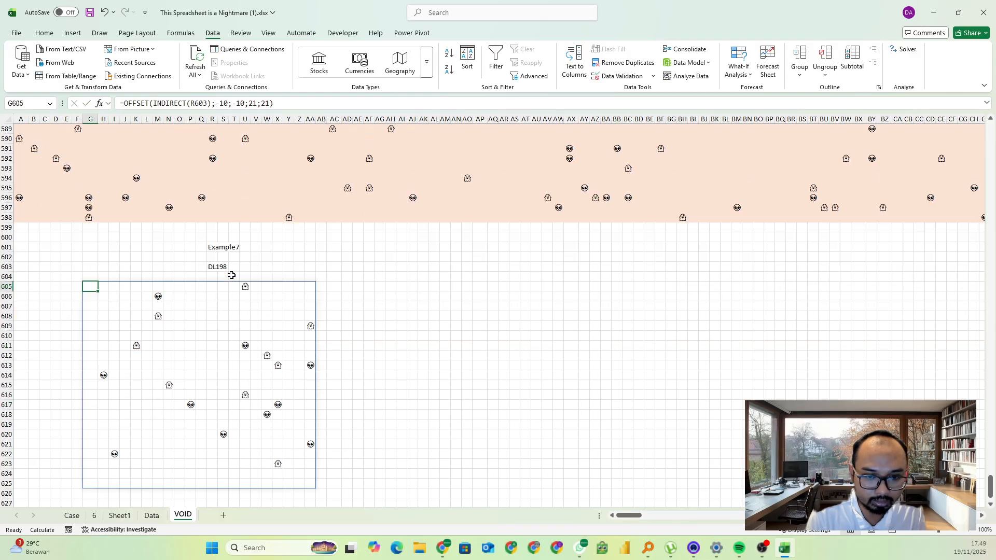
Move the OFFSET formula from G605 to A605 and wrap it in TOCOL to make a single column
scroll(231, 275, "down", 1)
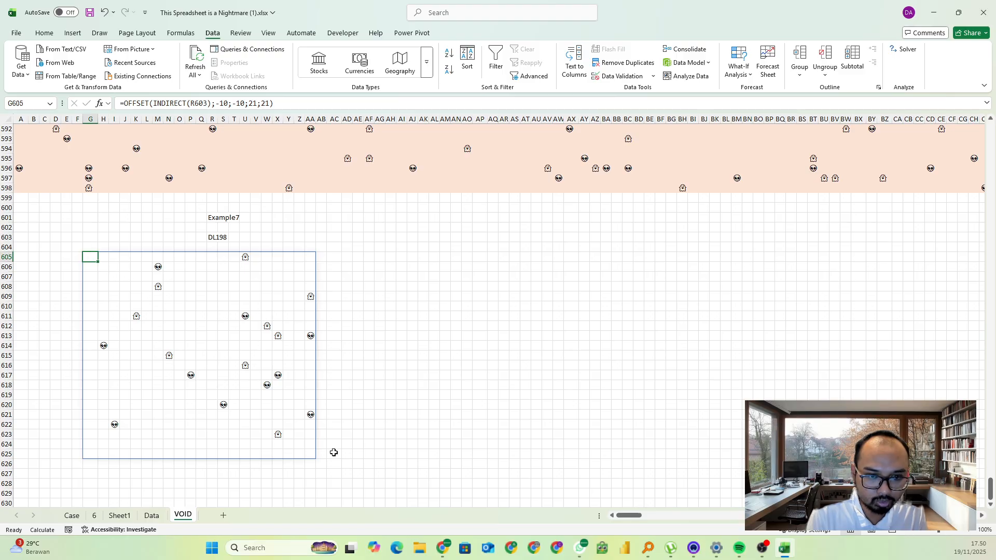
left_click_drag(95, 256, 26, 258)
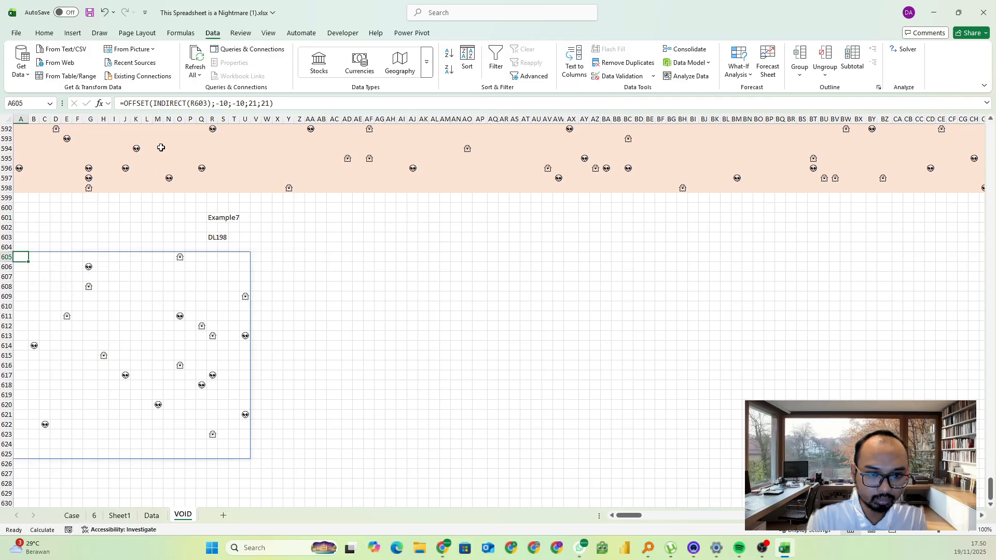
left_click(130, 106)
type("tocol(")
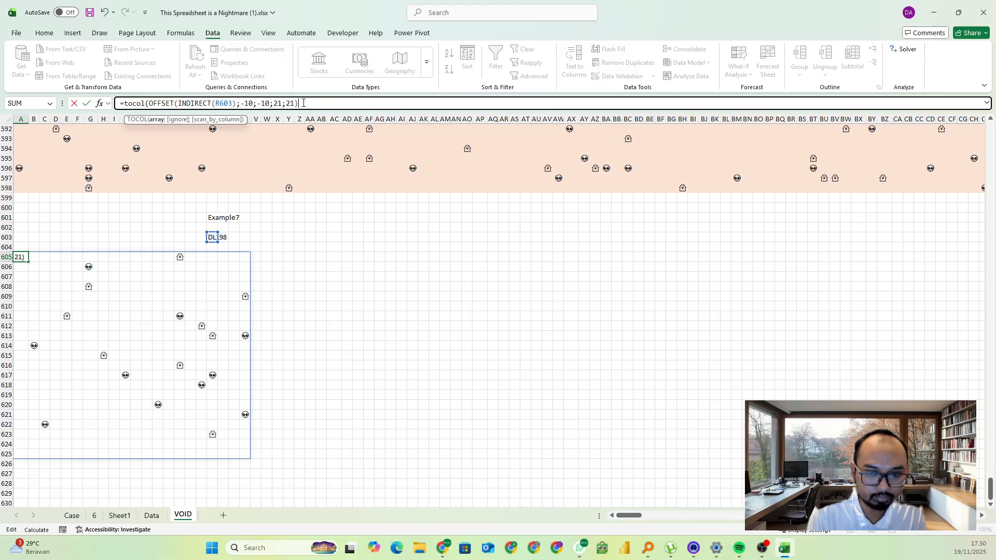
key("ctrl+Return")
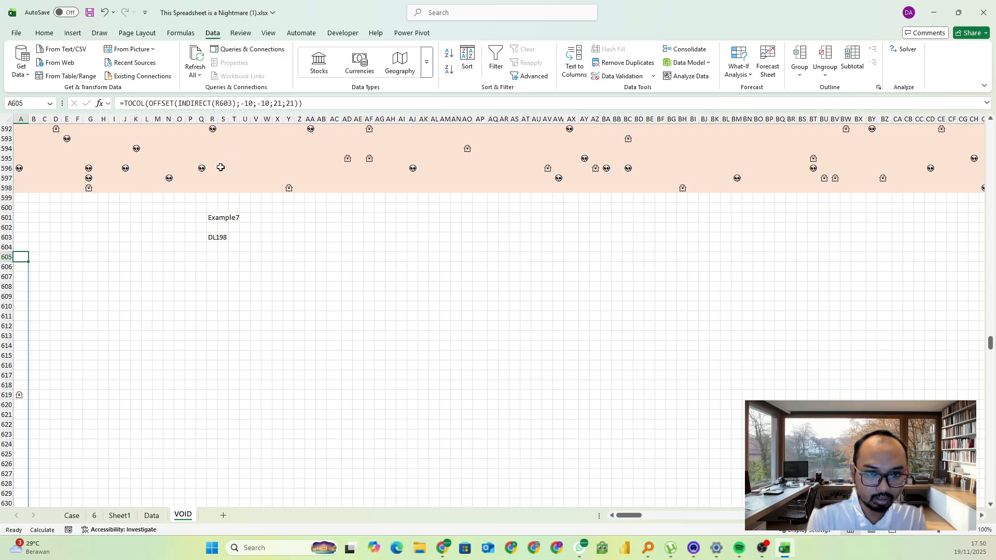
Try to wrap the A605 TOCOL formula in MAP with CELL("address";a), and undo back to the plain OFFSET formula
left_click(126, 103)
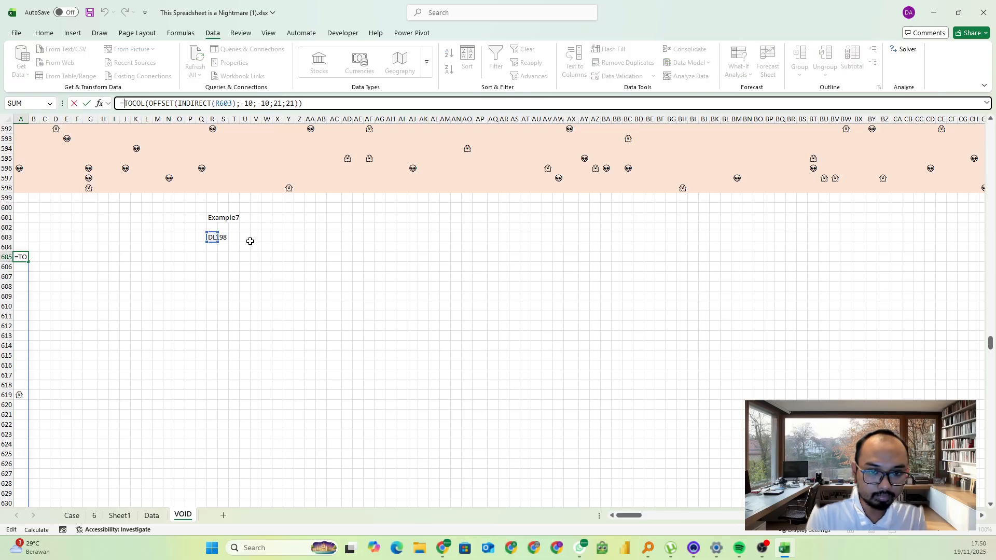
key("Escape")
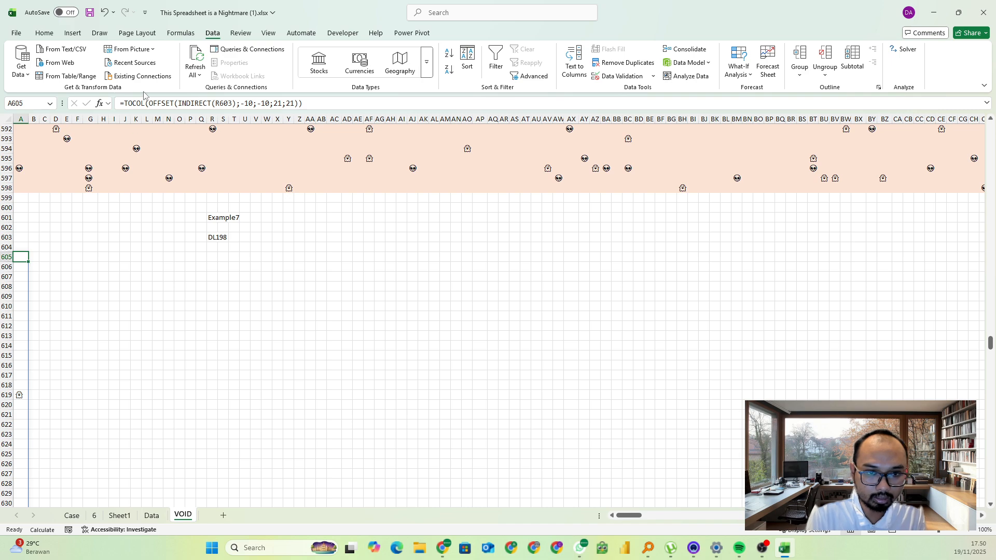
left_click(128, 104)
type("map(")
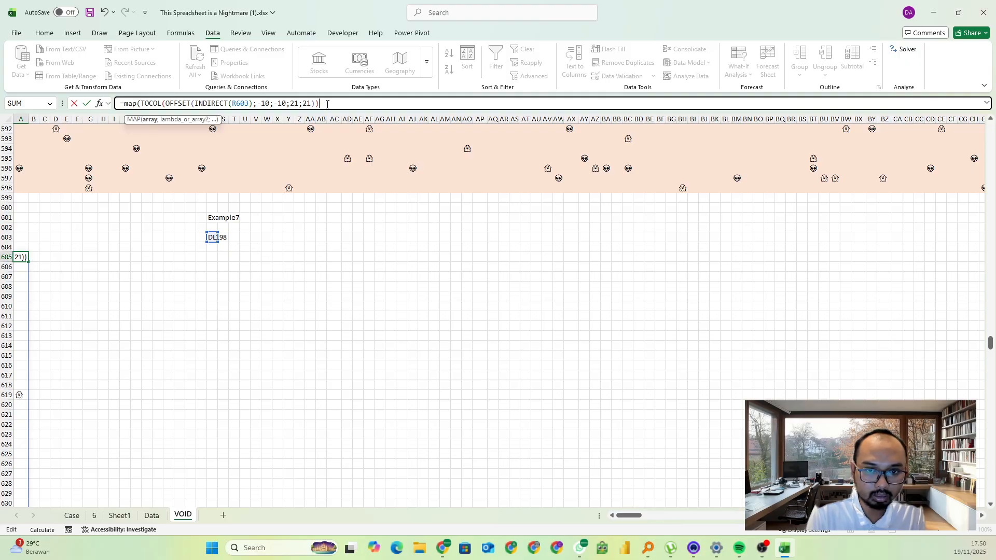
type(";CELL(")
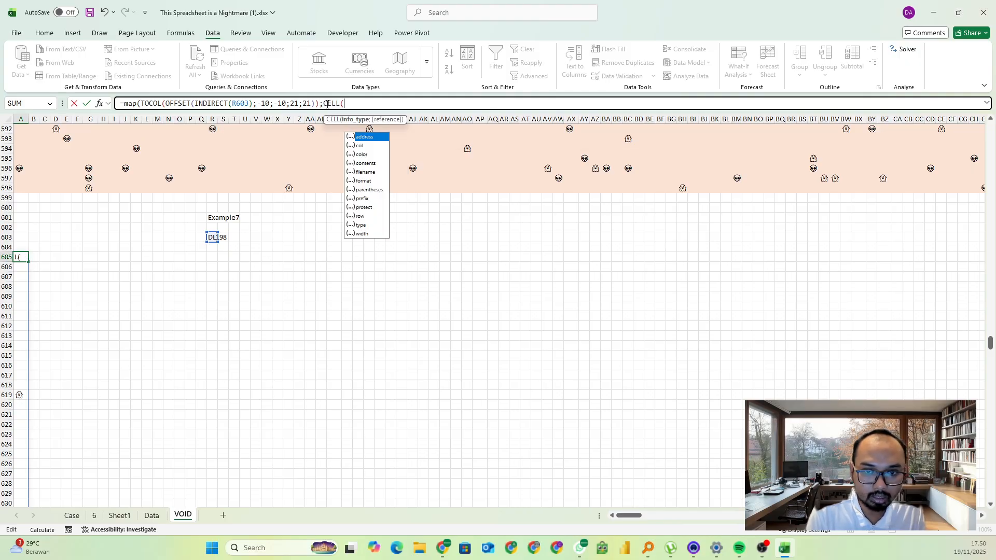
key("Tab")
type(";a)")
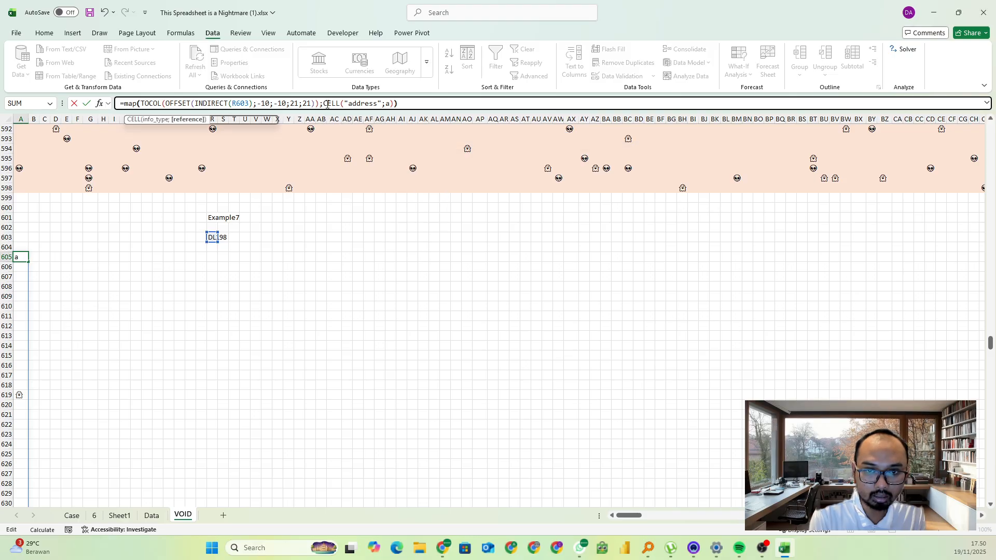
key("Return")
key("Up")
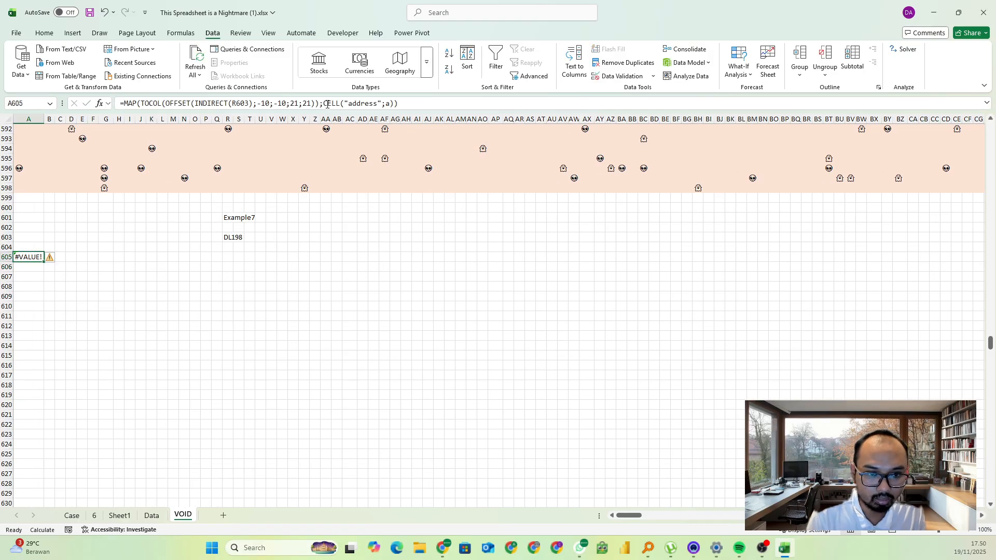
key("ctrl+z")
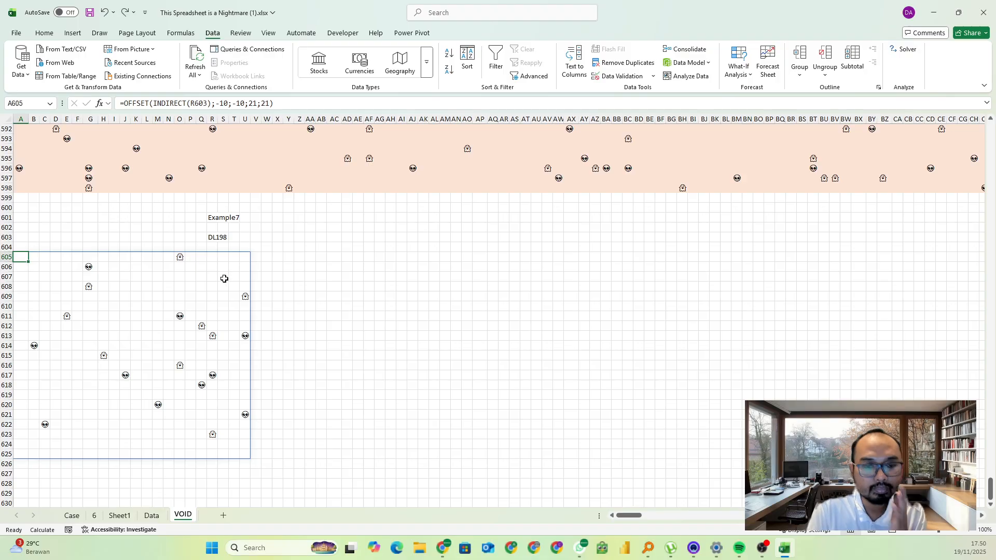
Try to wrap the plain OFFSET formula in A605 in MAP with CELL("address";a), and undo the entry
left_click(124, 103)
type("map(")
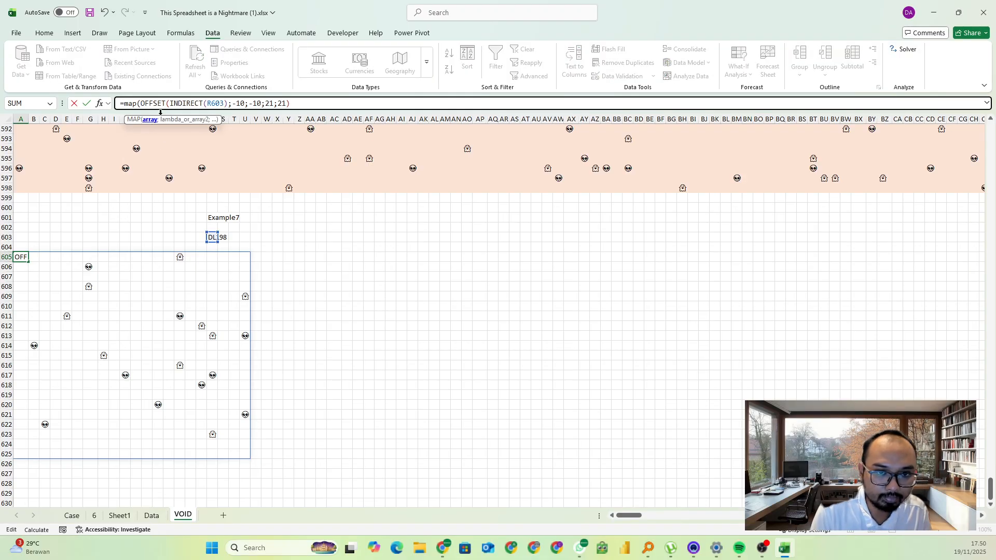
type(";CELL(")
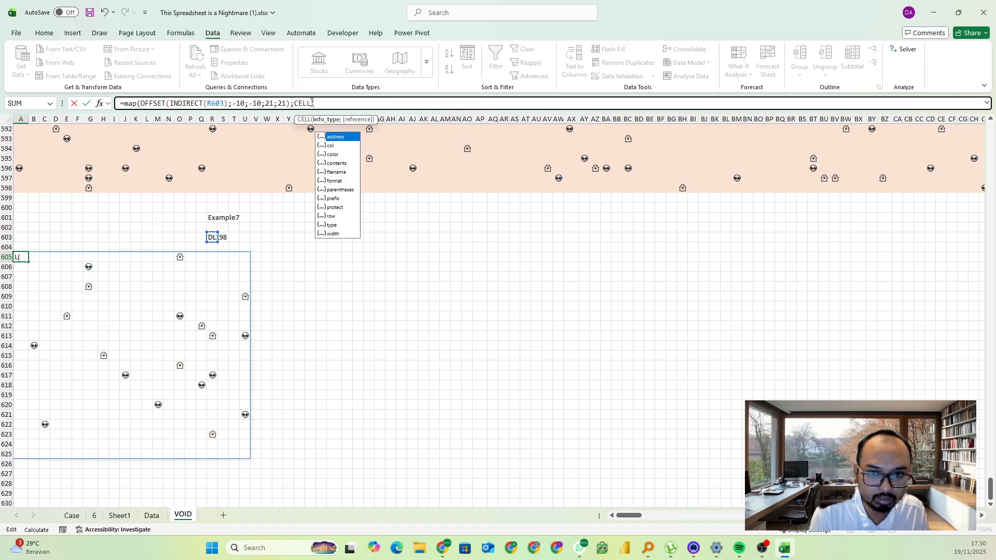
key("Tab")
type(";a))")
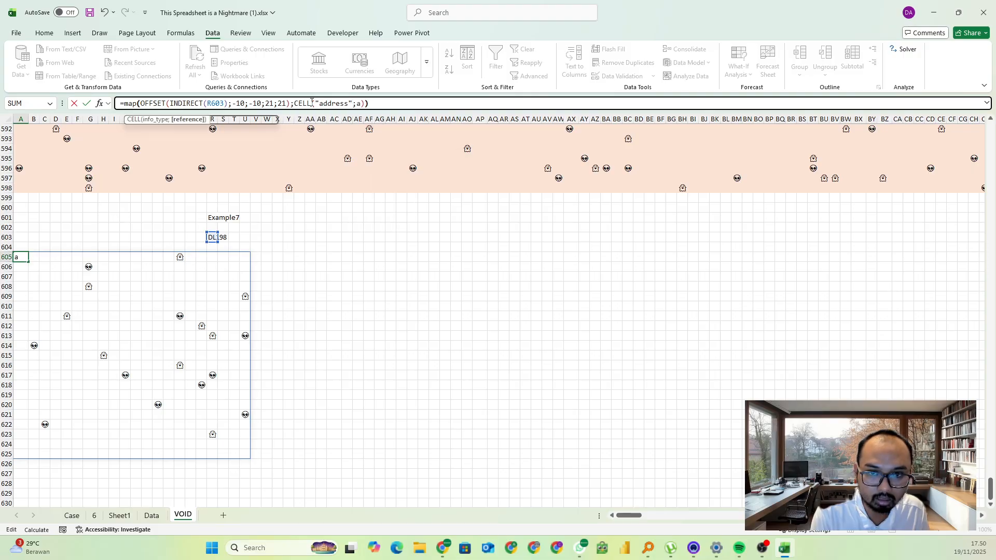
key("Return")
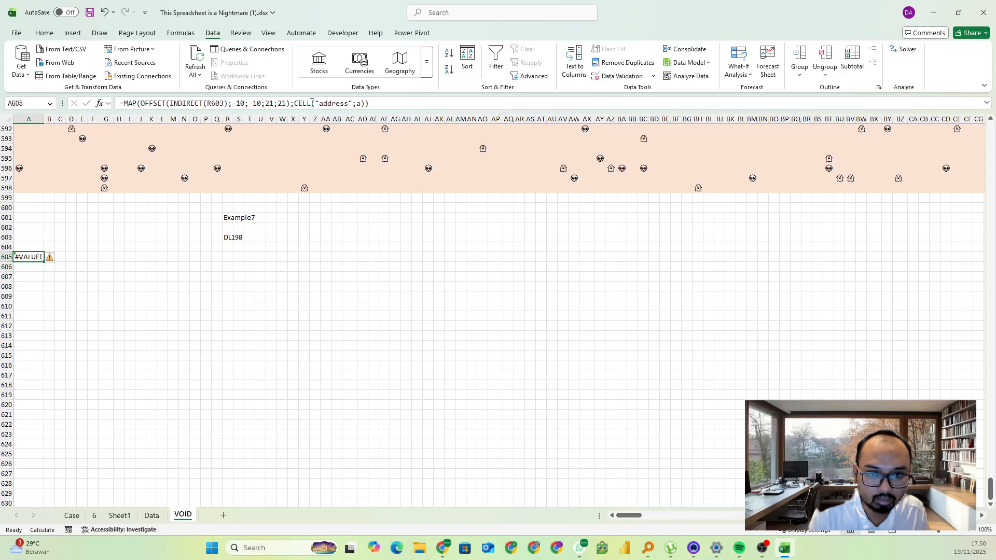
key("ctrl+z")
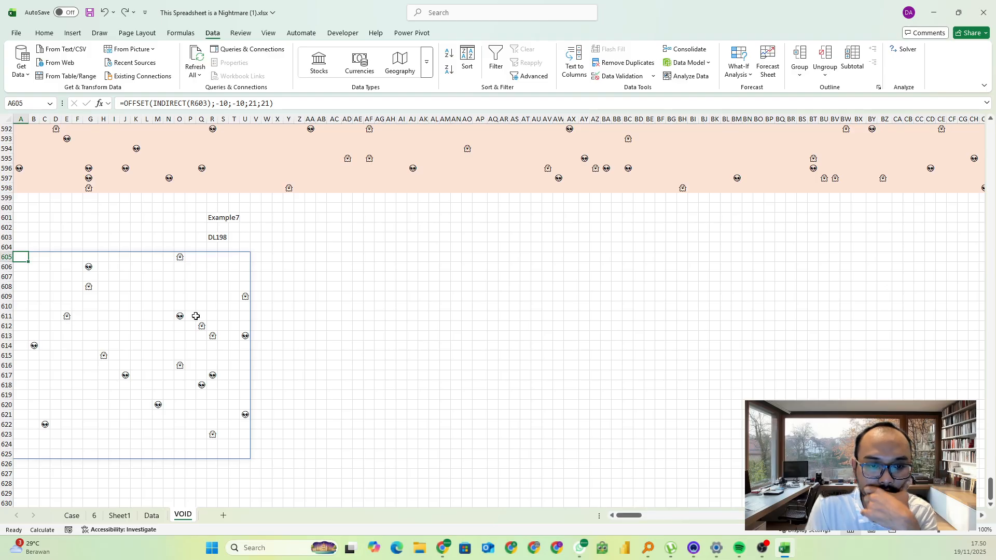
Make the A605 OFFSET expression the array argument of a MAP function
scroll(178, 338, "down", 1)
scroll(177, 334, "up", 2)
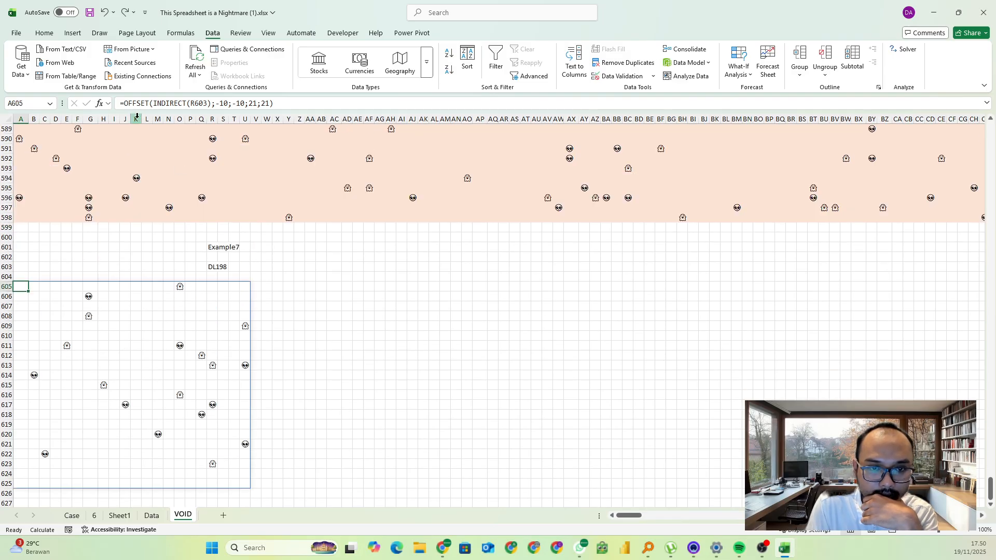
left_click(125, 103)
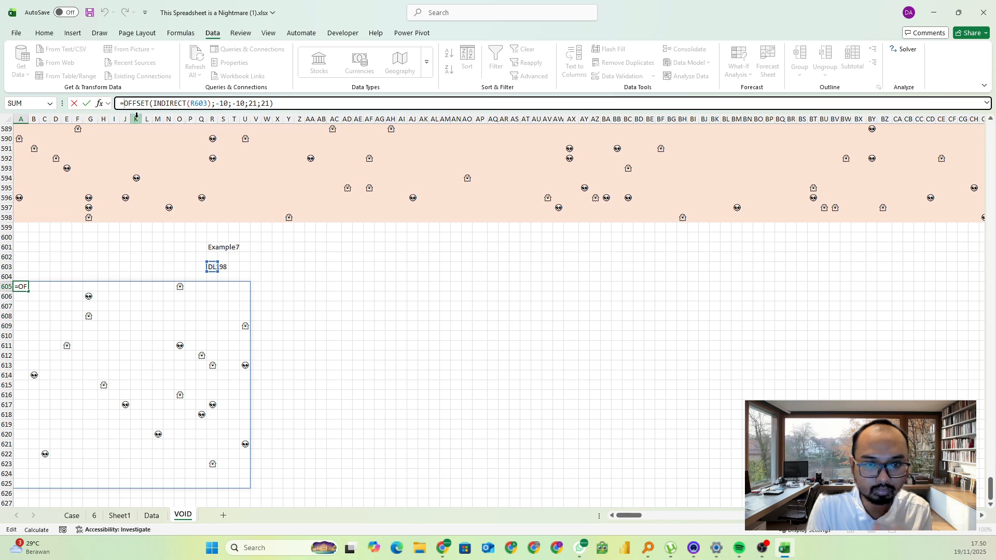
type("map(")
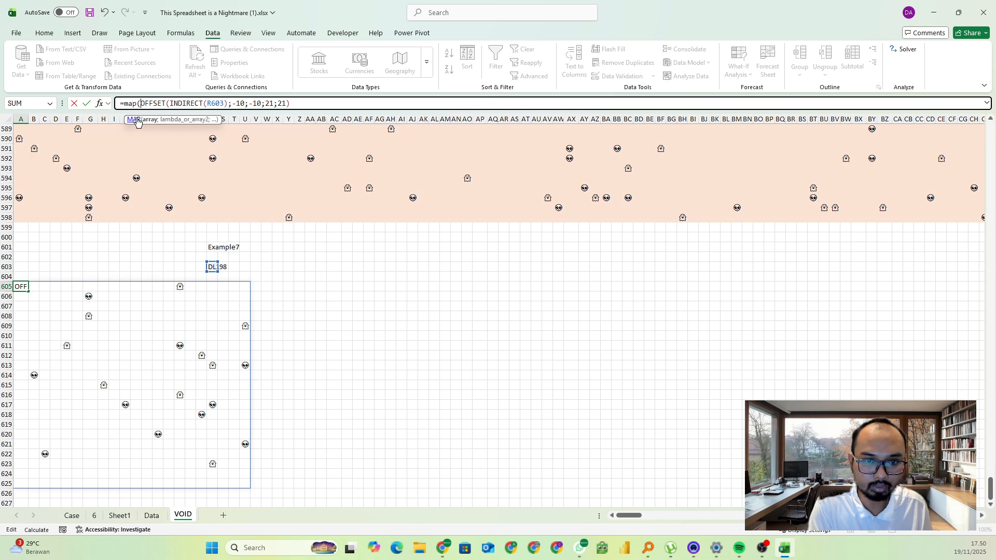
left_click(310, 102)
type(";")
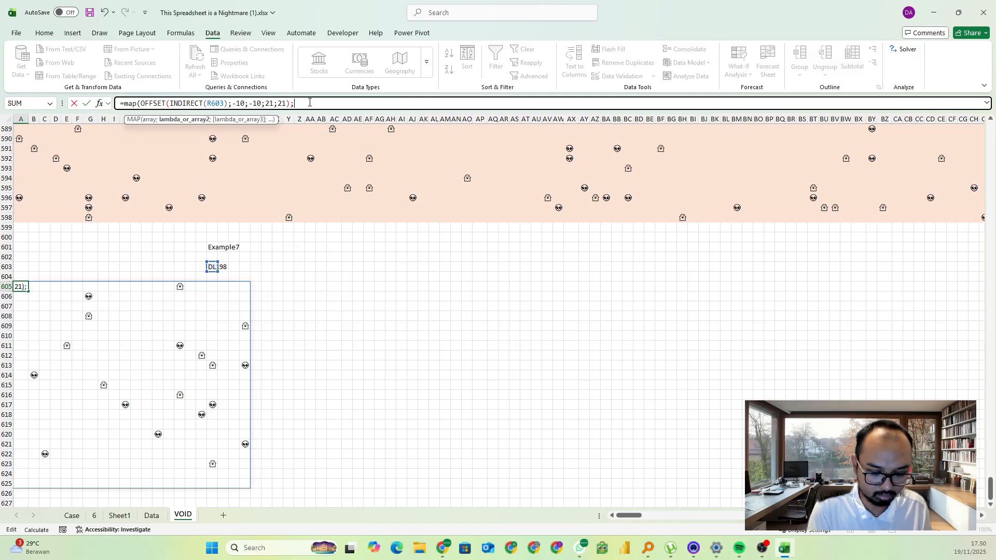
type("lambda")
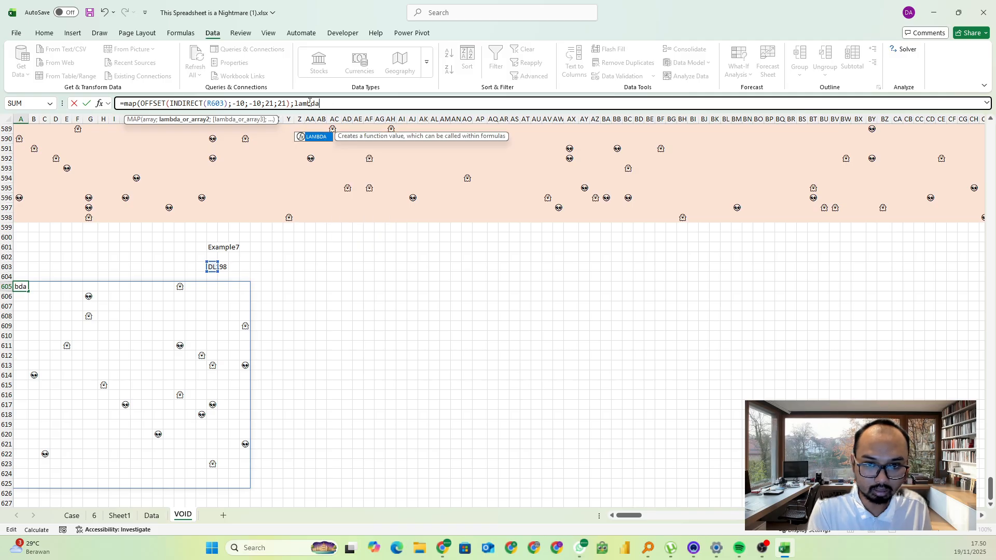
type("(a;ce")
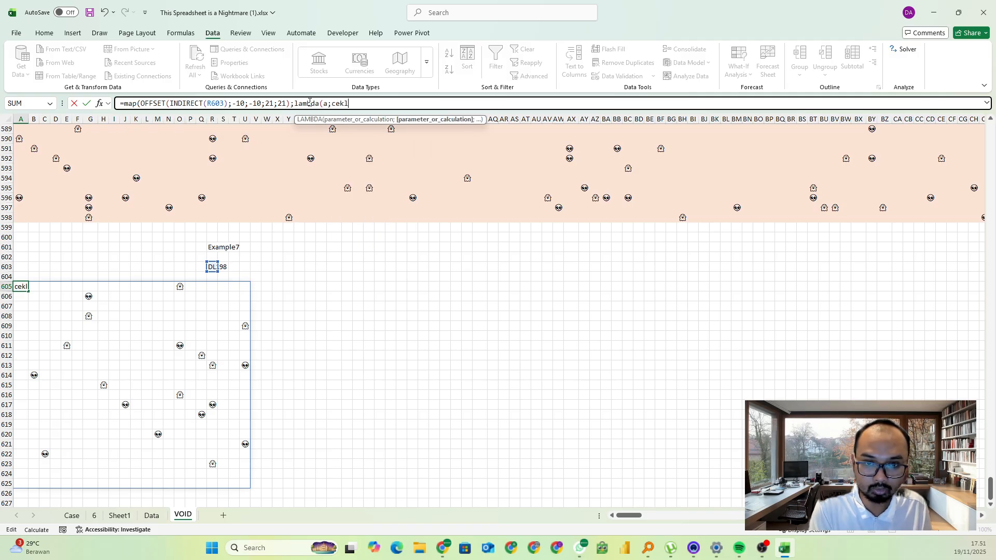
type("l")
Complete the A605 MAP formula with LAMBDA(a;CELL("address";a)) to return each cell's address
key("Tab")
key("Tab")
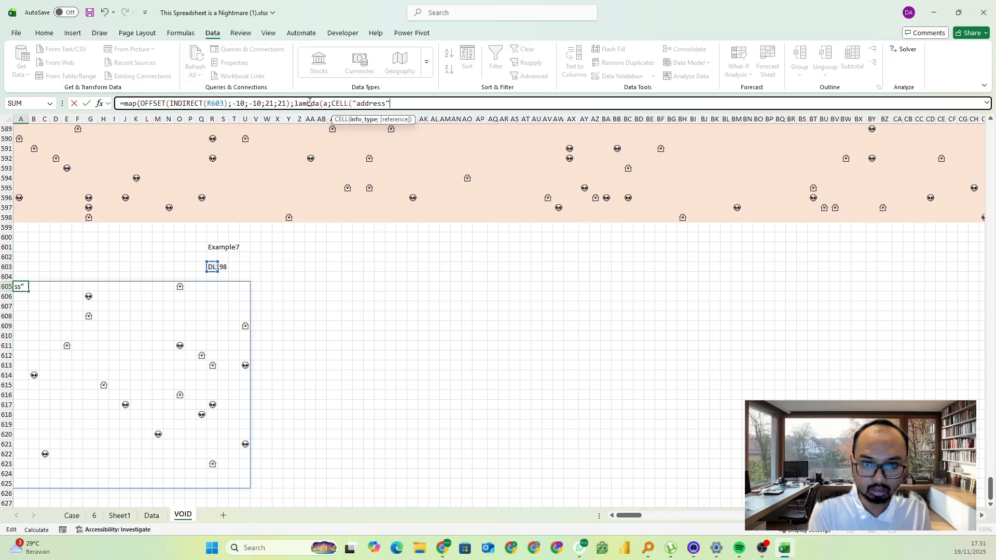
type(";a))")
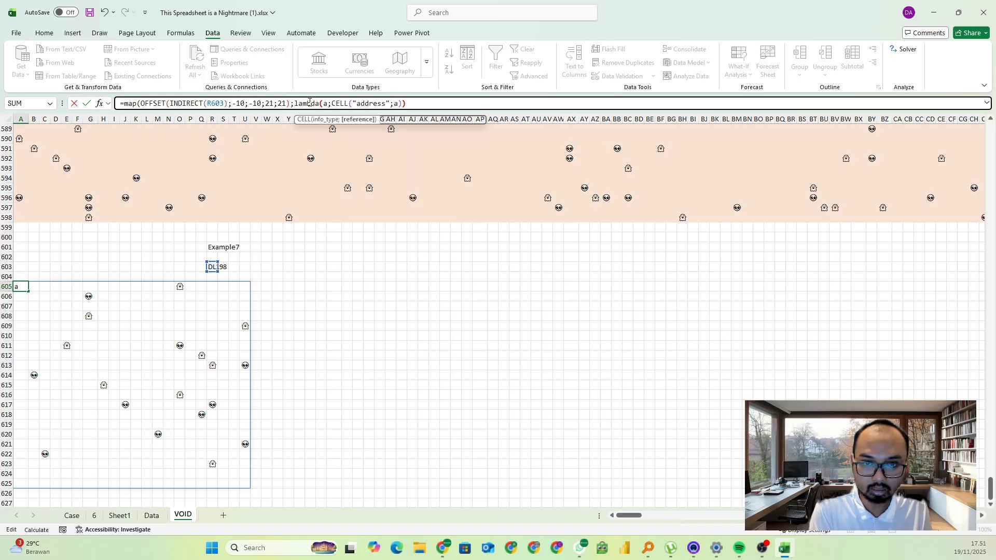
key("Return")
key("Up")
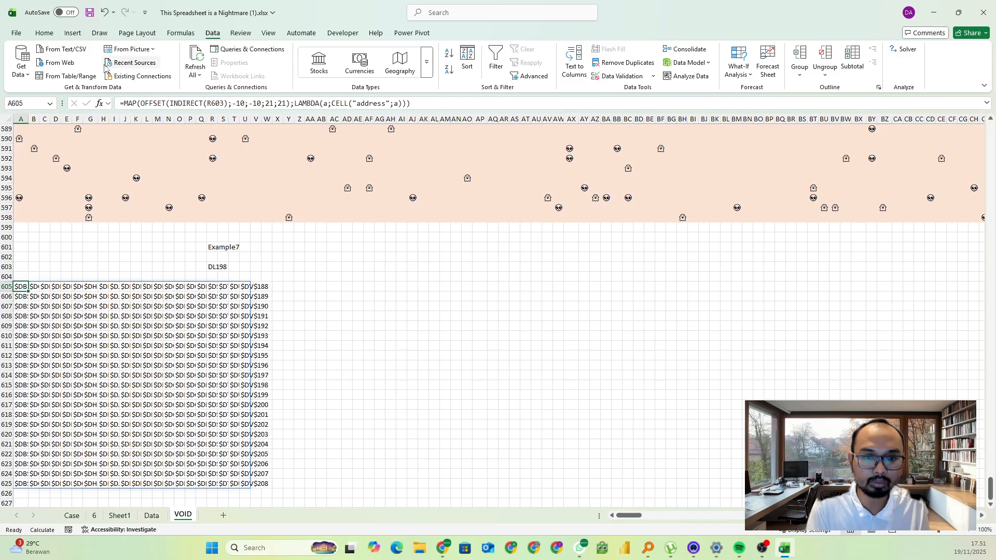
Wrap the CELL expression in A605 in SUBSTITUTE, replacing "$" with an empty string
left_click(330, 104)
type("sub")
key("Tab")
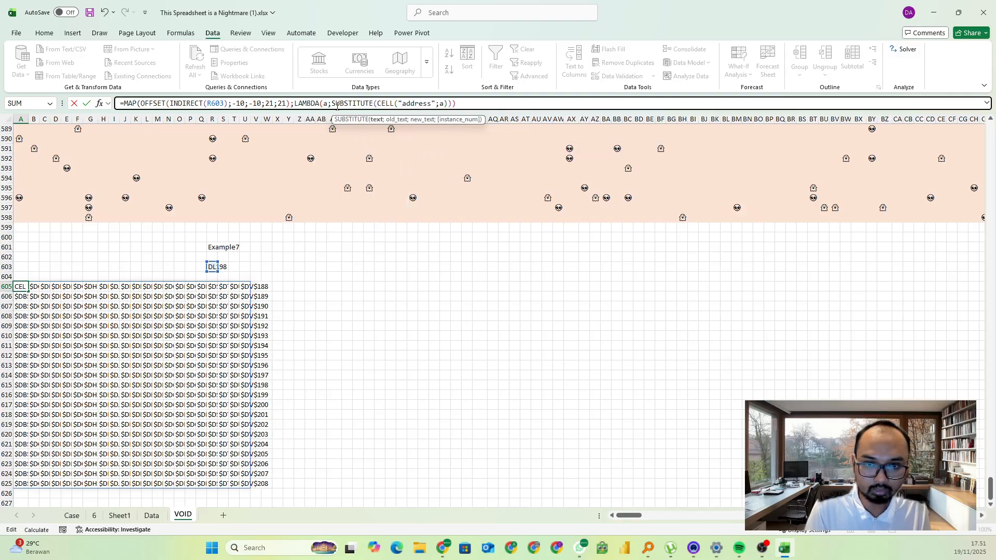
left_click(377, 120)
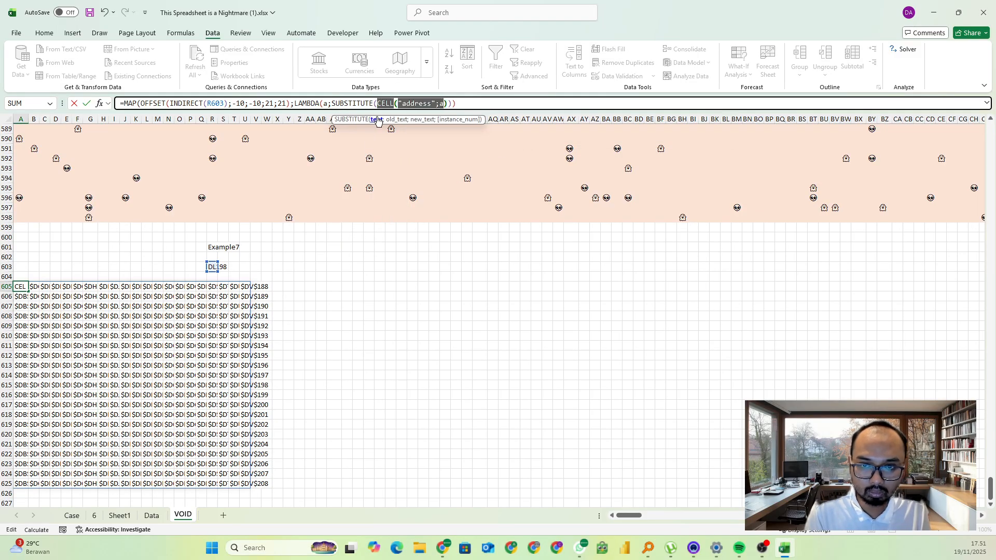
key("Right")
key("Right")
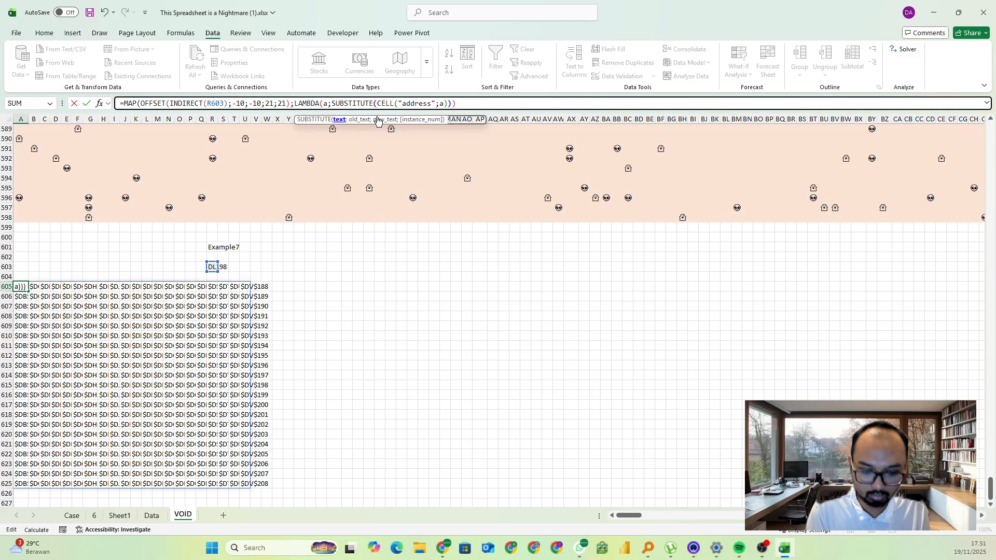
type(";\"$\";\"\"")
key("Return")
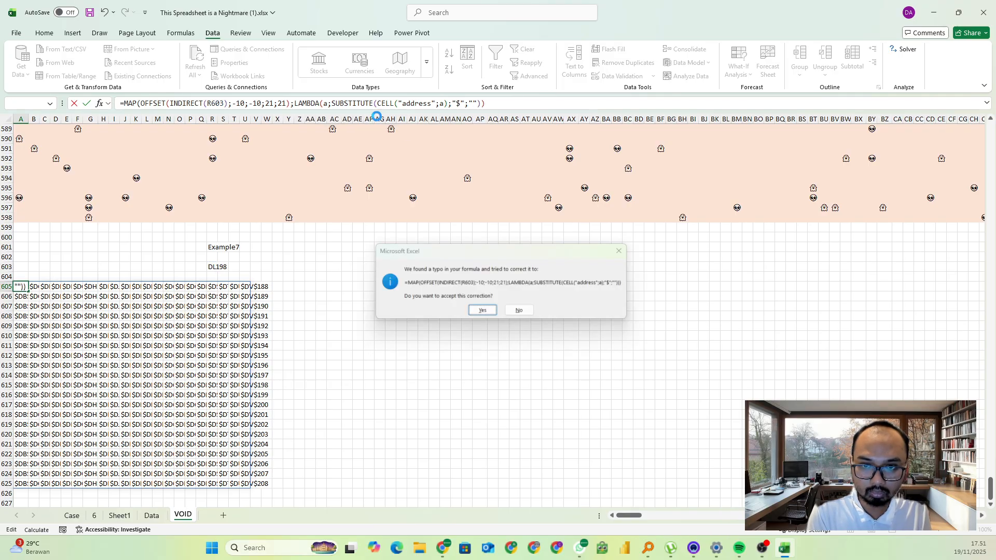
key("Return")
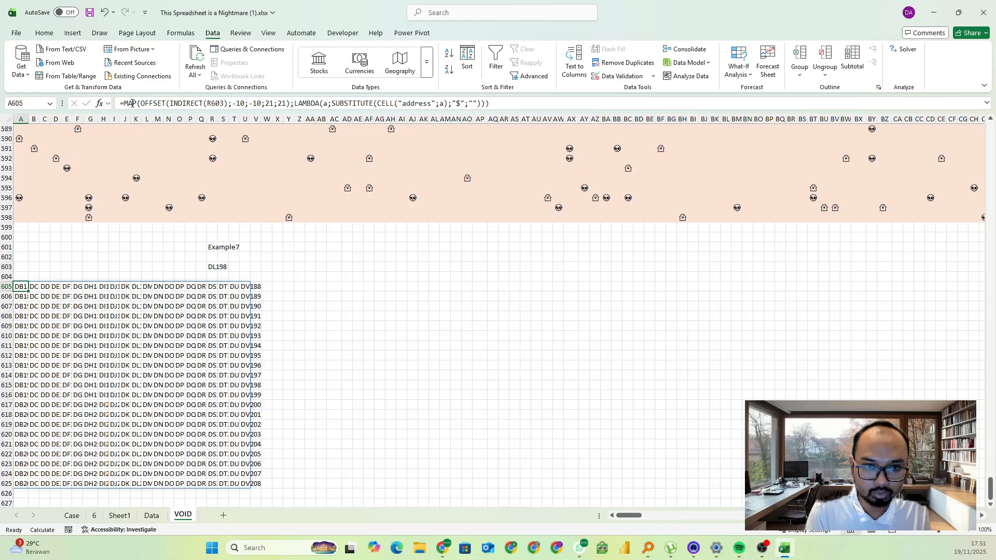
Wrap the whole A605 MAP formula in TOCOL to list the addresses in a single column
left_click(126, 103)
type("tocol")
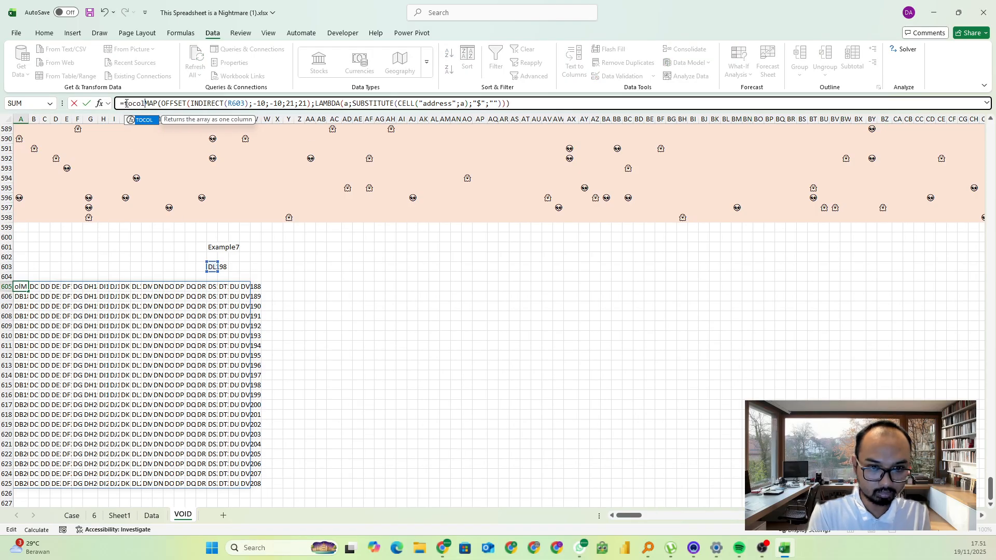
type("(]")
key("Return")
key("Return")
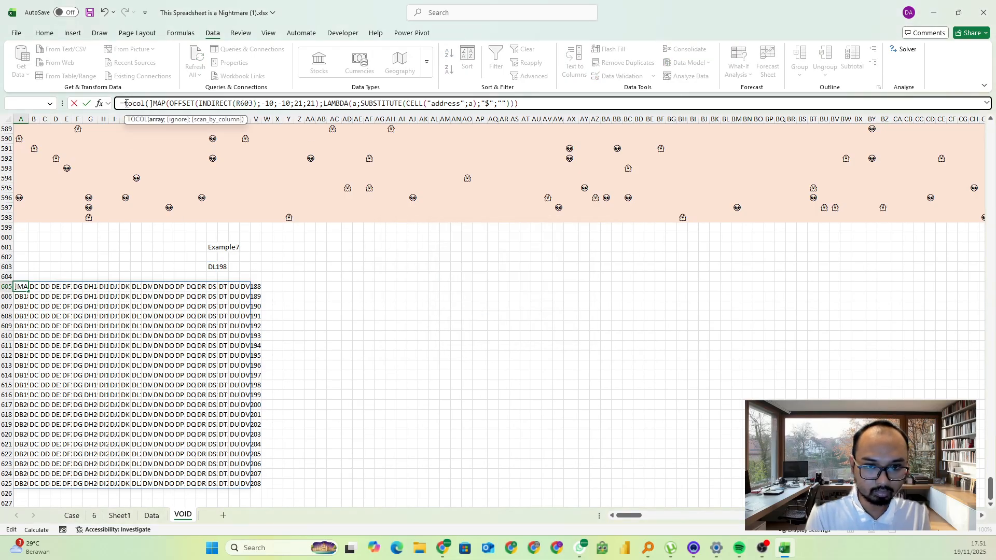
key("BackSpace")
key("Return")
key("Return")
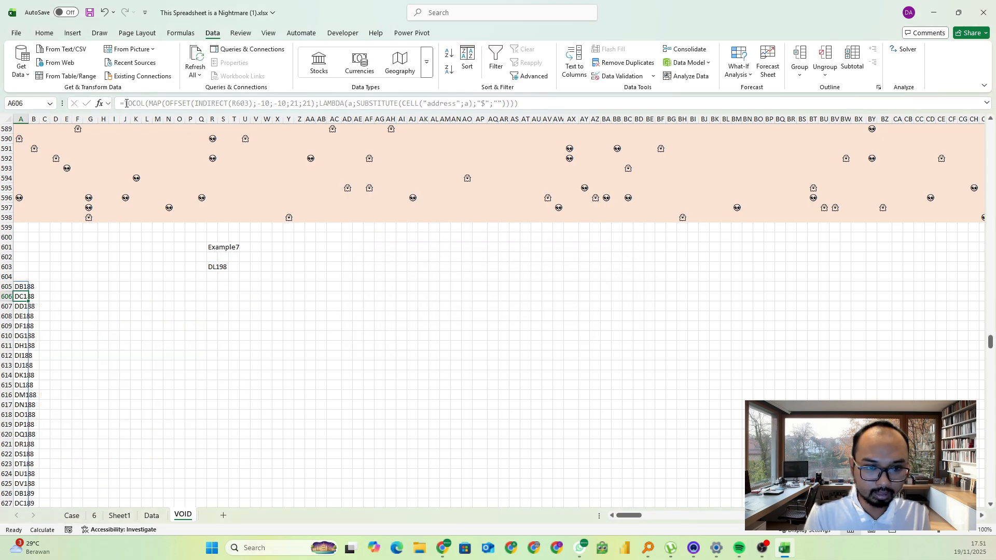
Fit column A's width to its contents and select A605
left_click(26, 119)
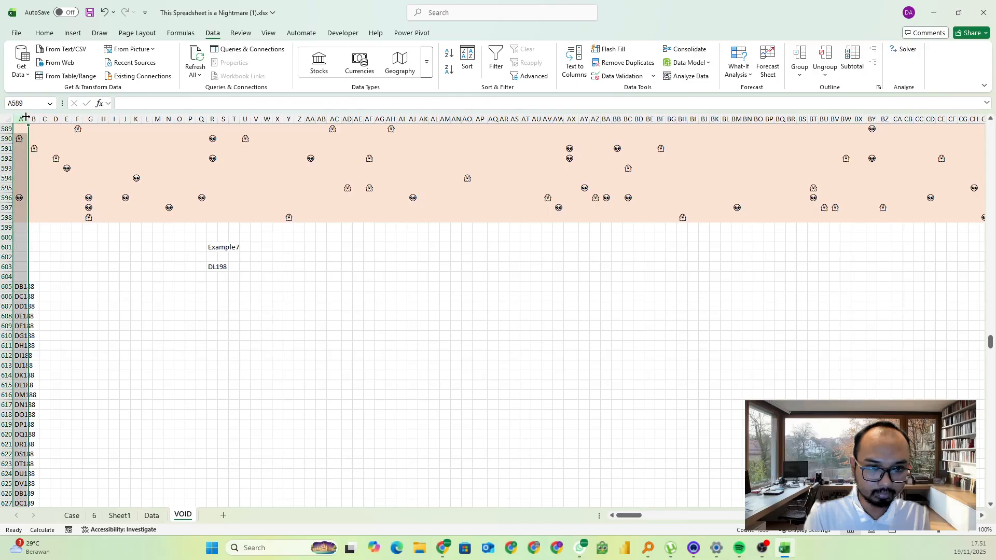
double_click(29, 118)
left_click(88, 287)
left_click(26, 286)
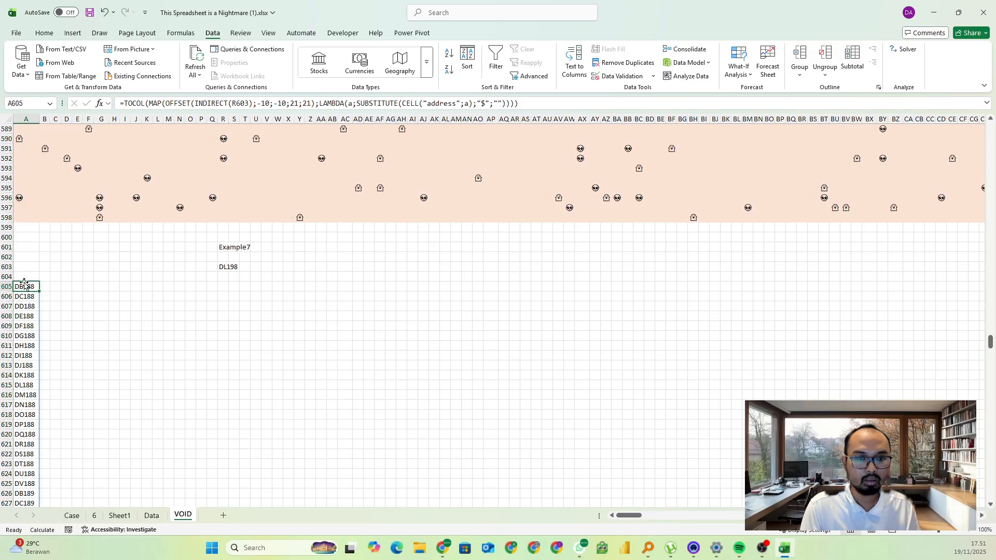
Copy the OFFSET expression from A605 and enter =TOCOL(OFFSET(INDIRECT(R603);-10;-10;21;21)) in B605
left_click(155, 104)
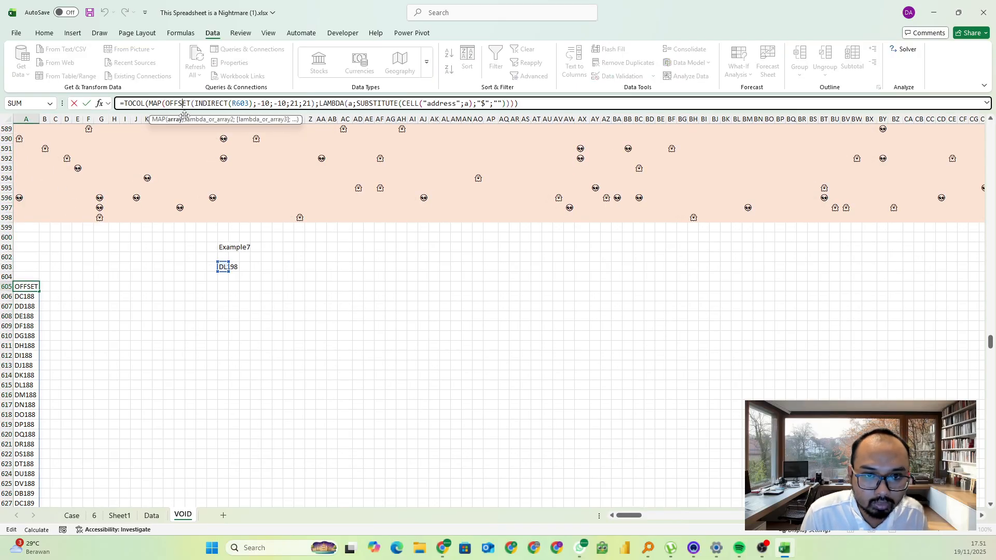
key("Escape")
left_click(52, 287)
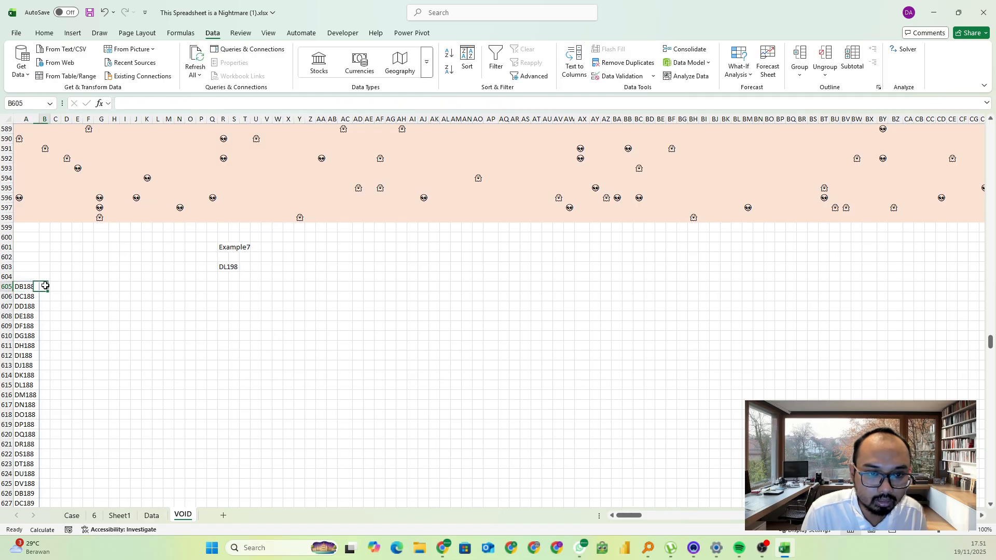
type("=tocol")
double_click(67, 298)
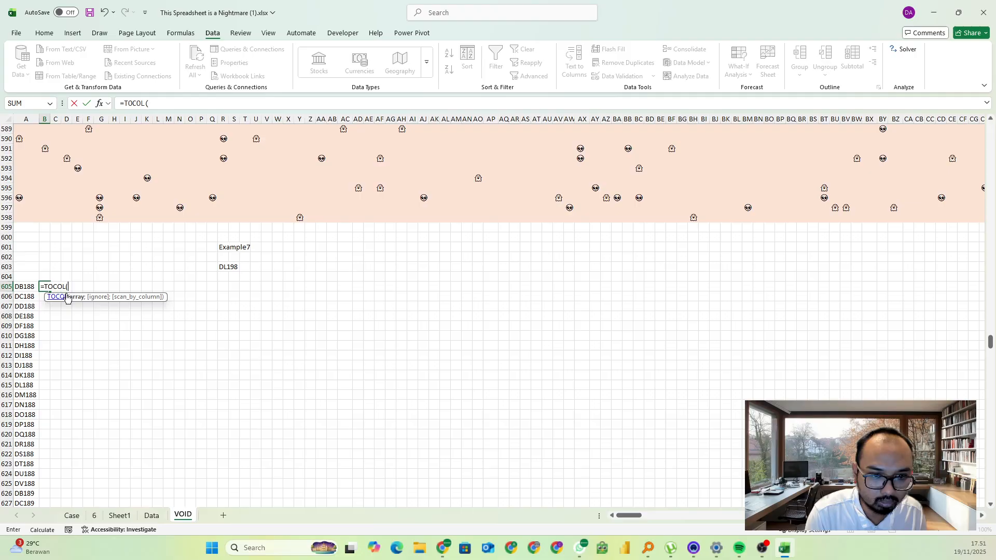
left_click(199, 105)
type("OFFSET(INDIRECT(R603);-10;-10;21;21))")
key("Return")
key("Up")
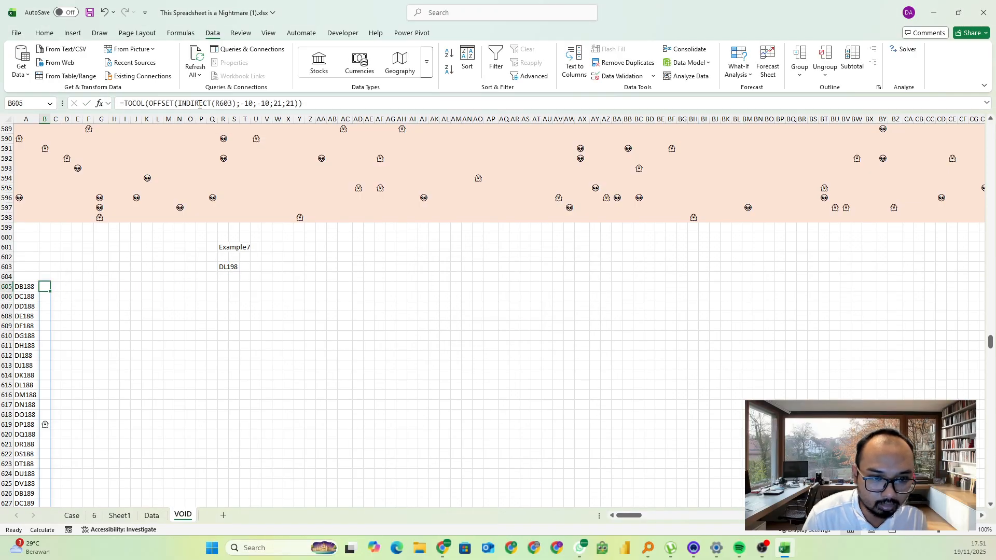
Enter =ISNUMBER(MATCH(B605#;AlienGhost;0)) in C605 to flag which listed window contents are a Ghost or Alien
scroll(166, 311, "down", 11)
scroll(73, 348, "up", 10)
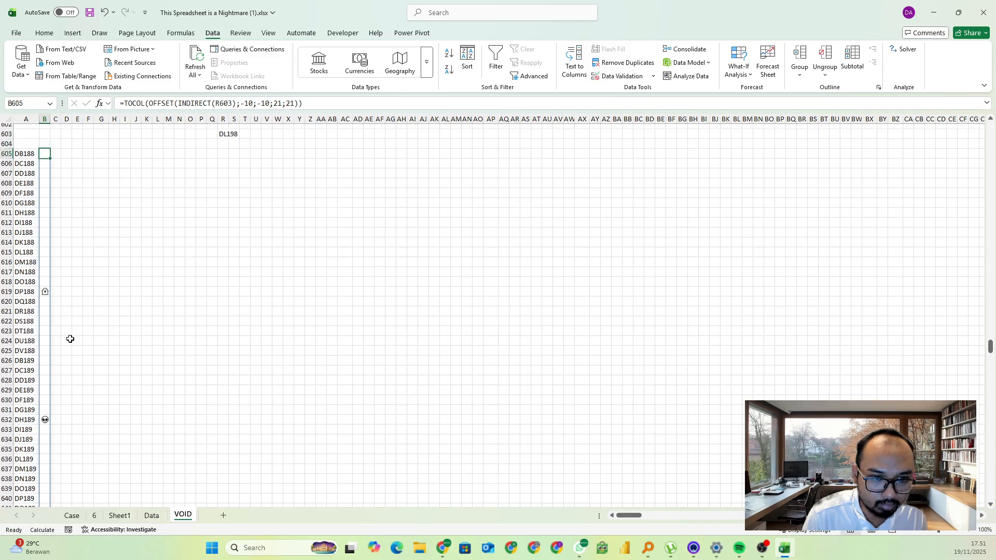
scroll(127, 369, "down", 15)
scroll(98, 380, "up", 16)
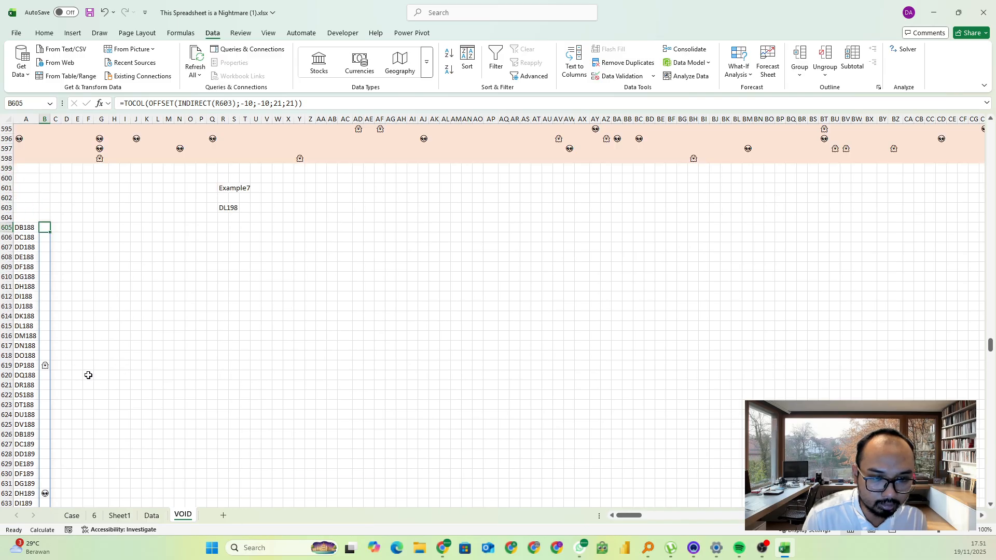
left_click(56, 286)
type("=is")
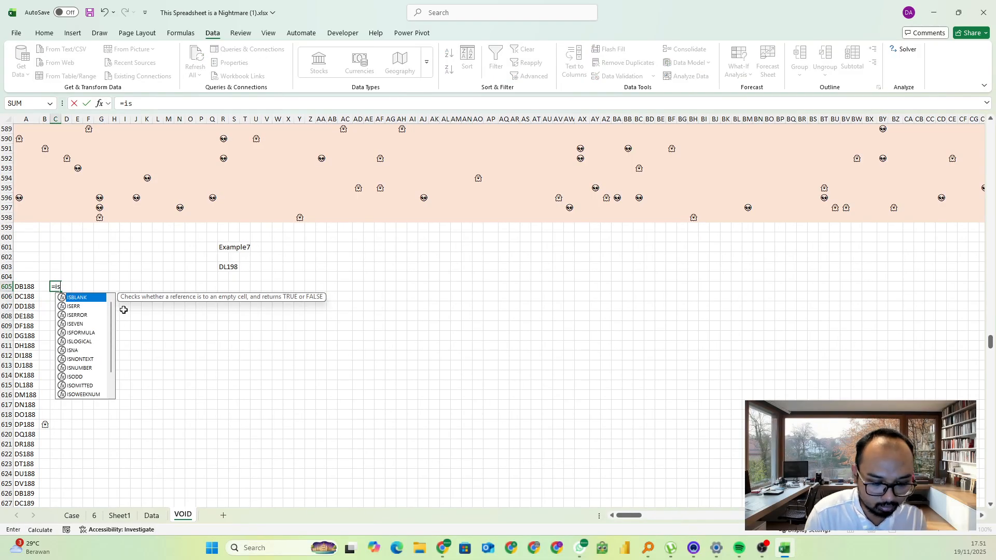
type("n")
key("Down")
key("Down")
key("Tab")
type("mat")
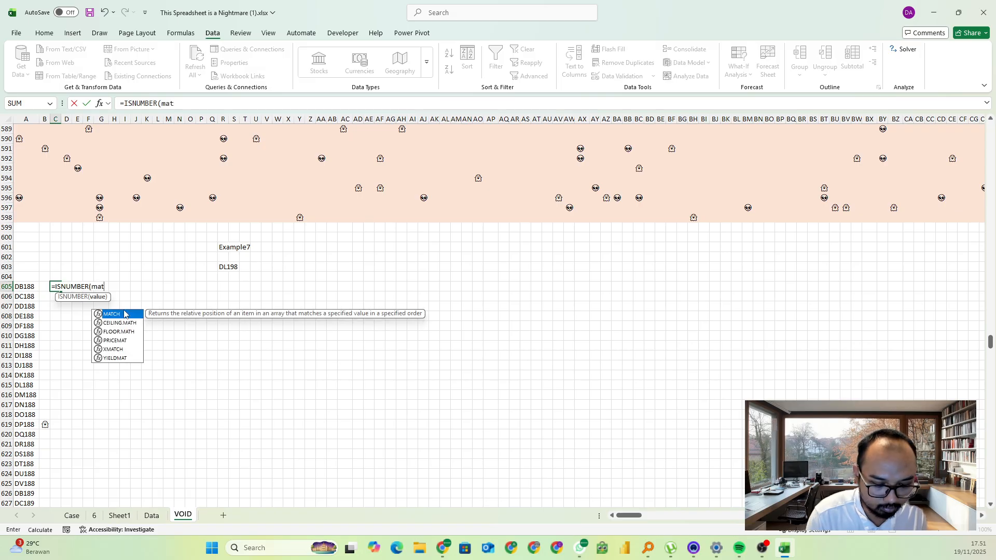
type("ch(")
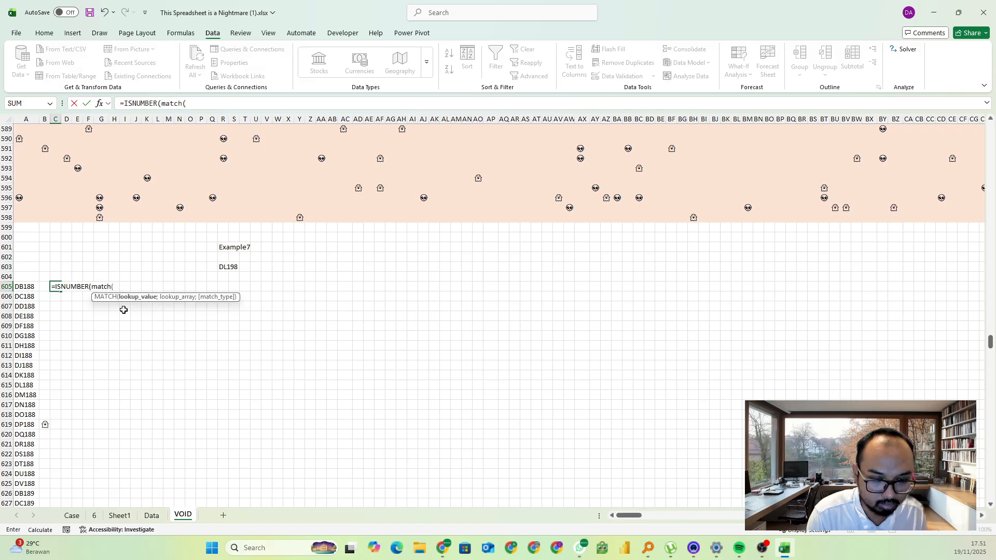
key("Left")
type("#;")
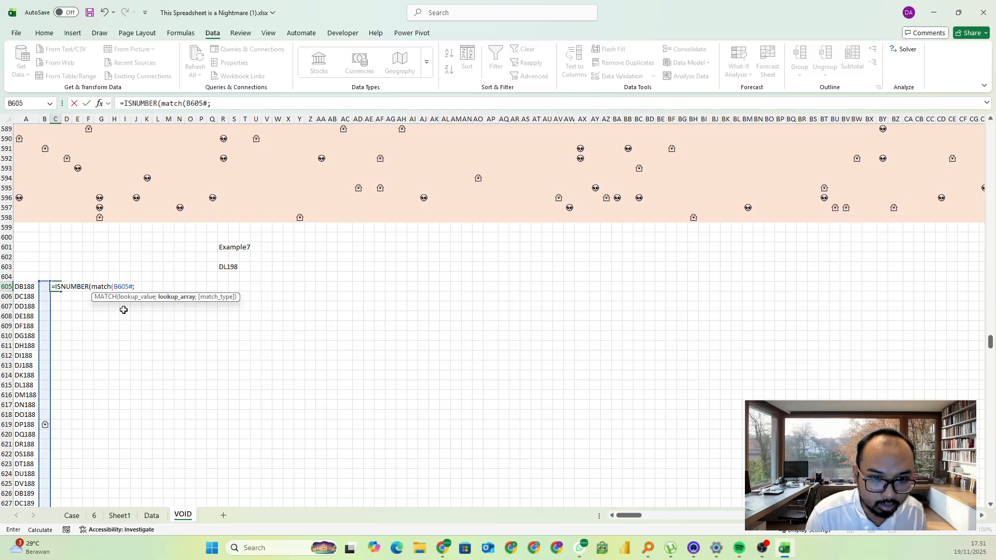
type("AlienGhost")
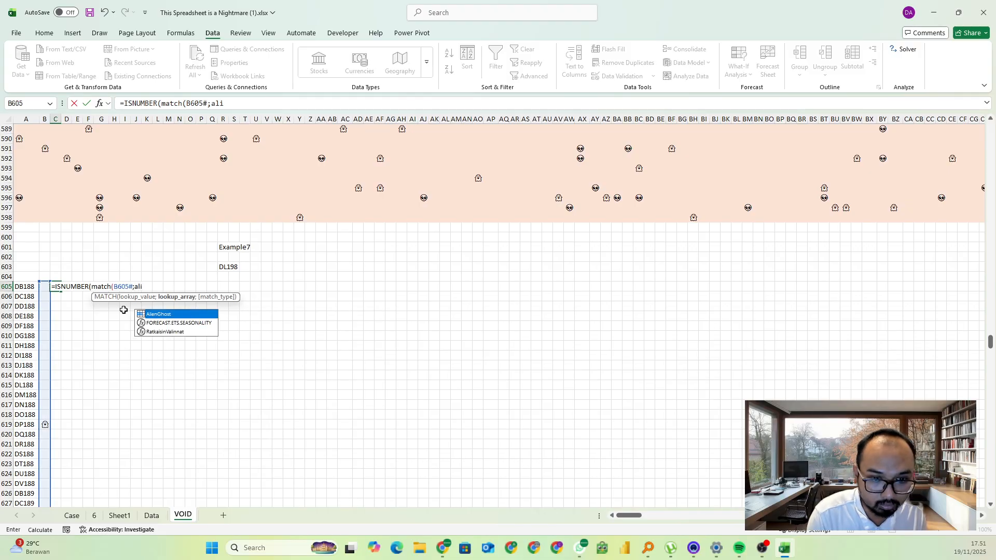
type(";0))")
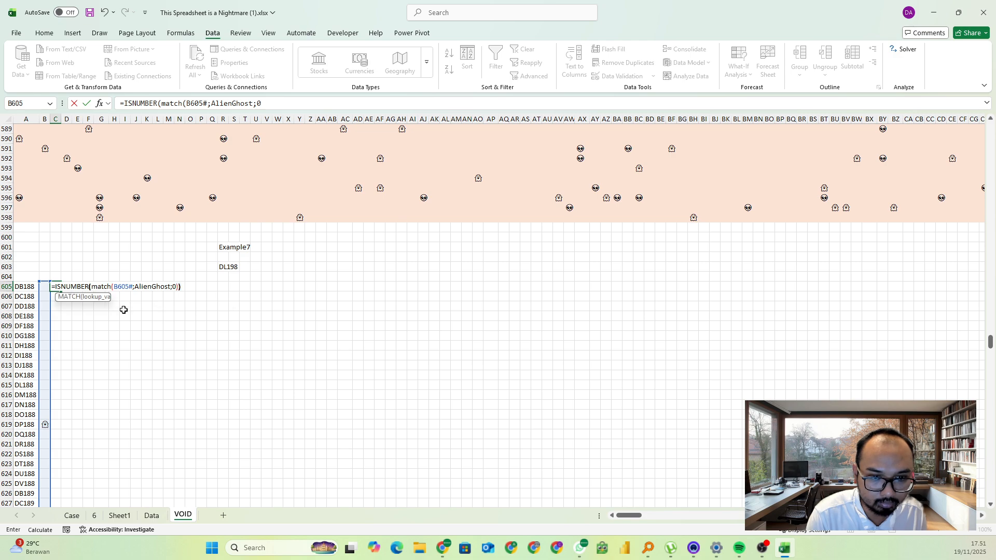
key("Return")
Examine the TRUE/FALSE flags beside the addresses down to the end of the list, and review the map area above
left_click(68, 424)
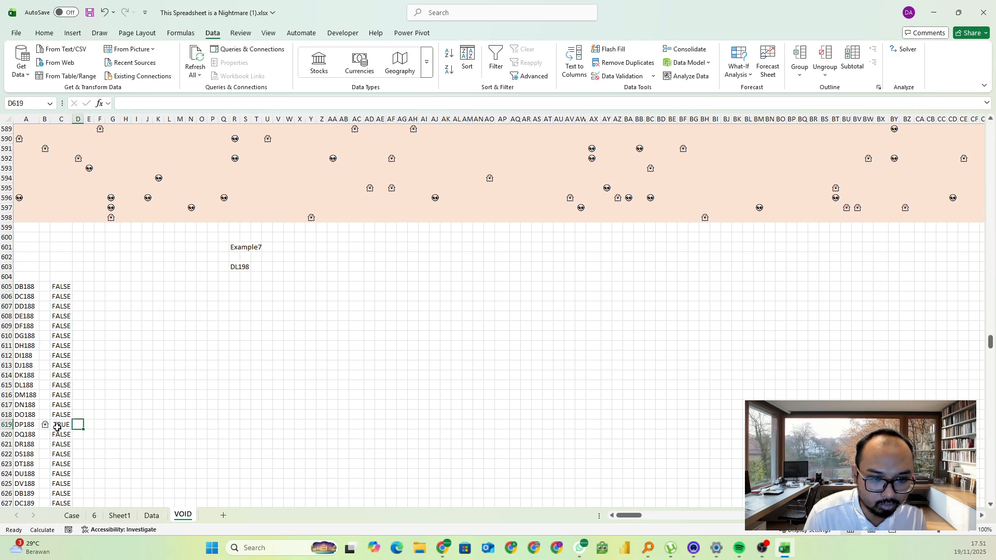
scroll(83, 437, "down", 5)
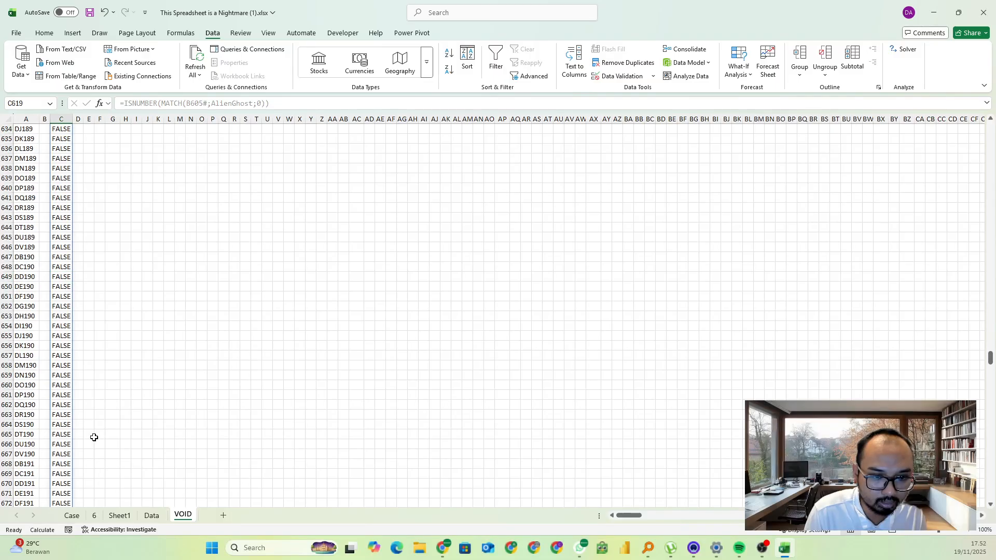
scroll(94, 437, "down", 20)
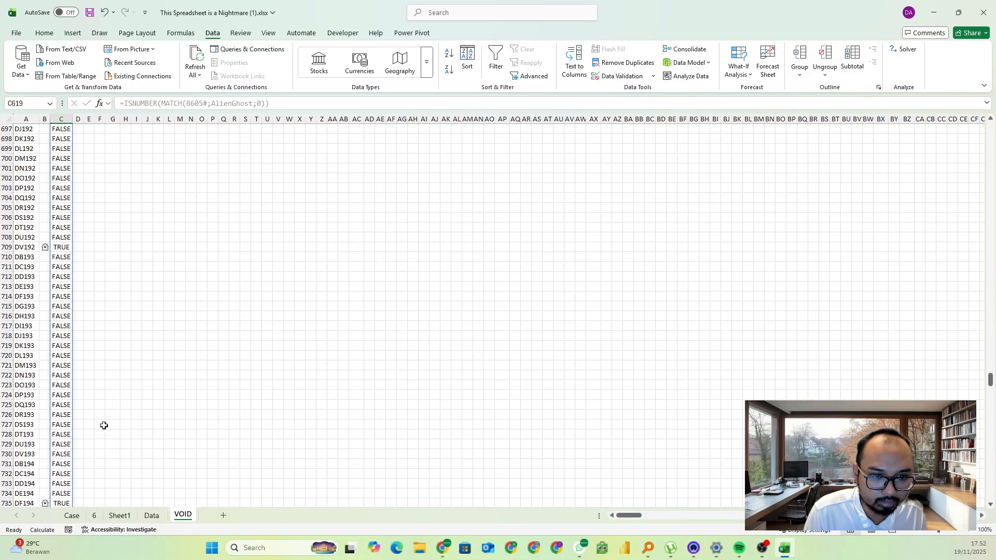
scroll(104, 426, "down", 20)
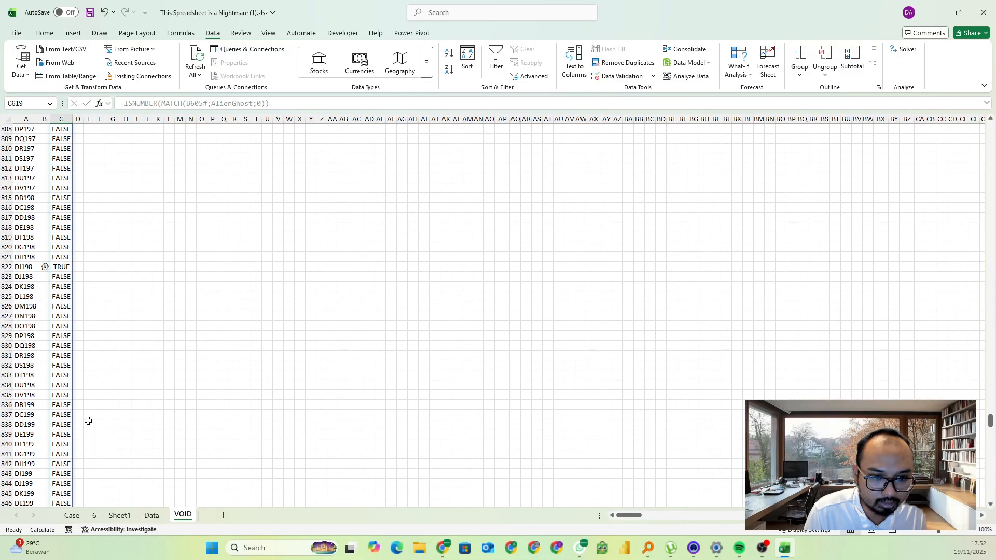
scroll(89, 421, "down", 5)
left_click(66, 406)
key("ctrl+Down")
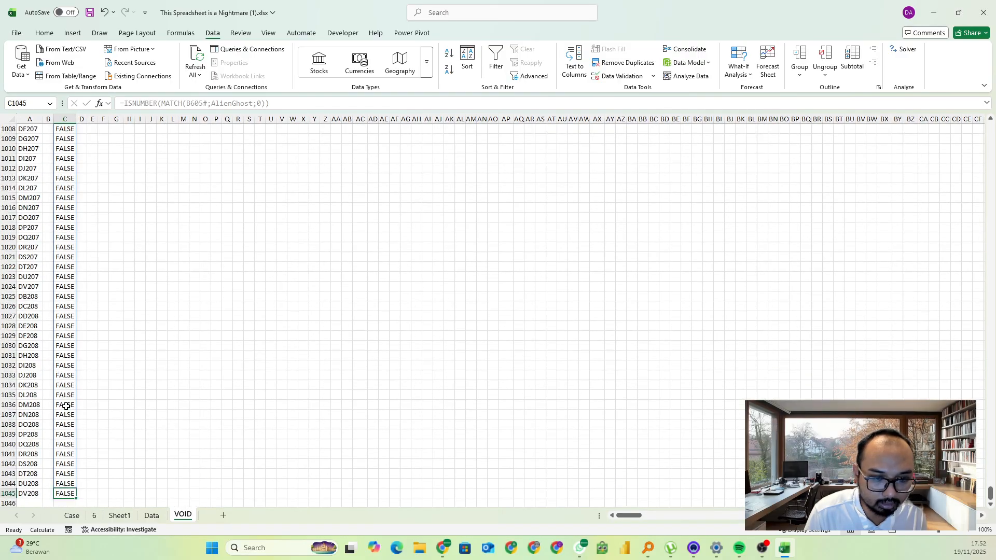
key("Left")
key("Left")
key("ctrl+shift+Up")
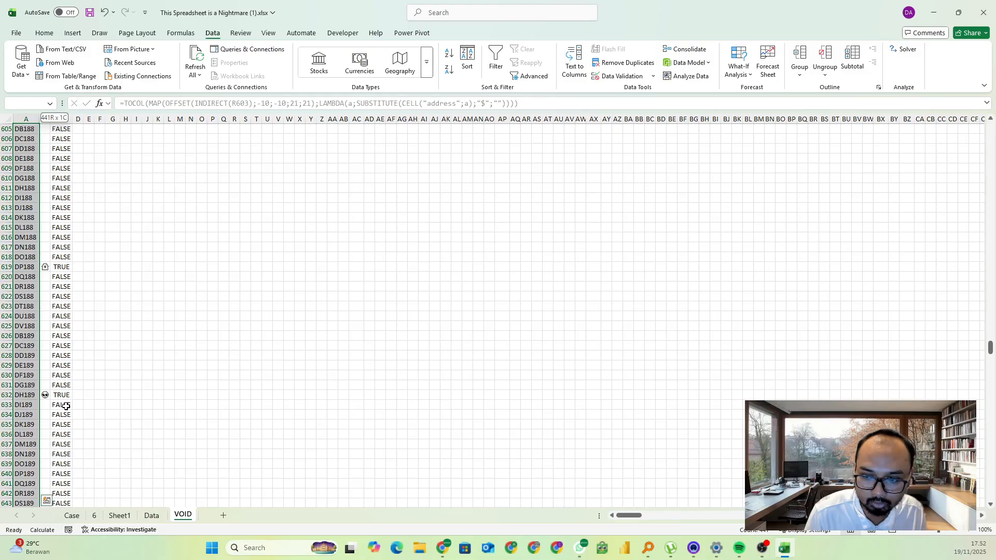
key("ctrl+Up")
key("Up")
key("Up")
key("Up")
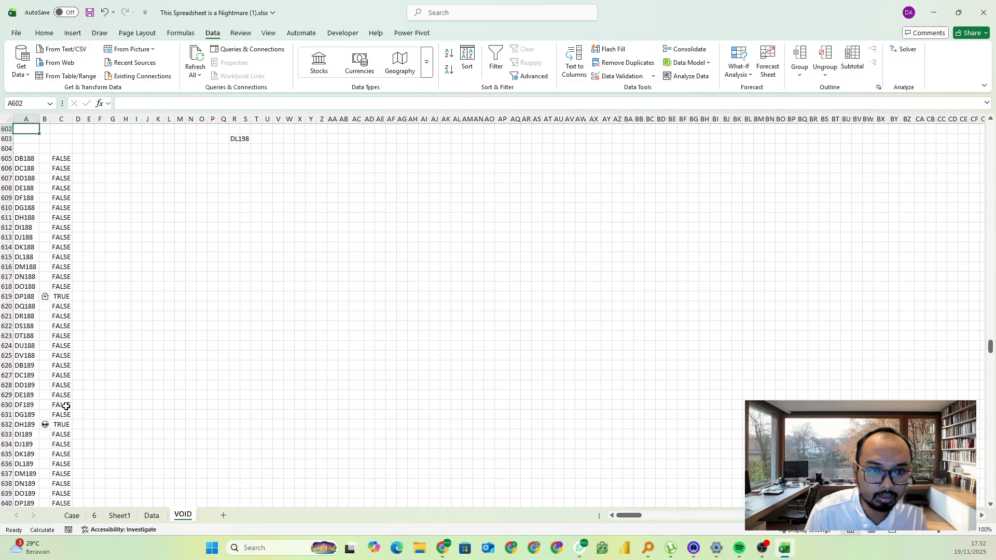
key("Right")
key("Right")
key("Right")
key("Right")
scroll(74, 230, "up", 16)
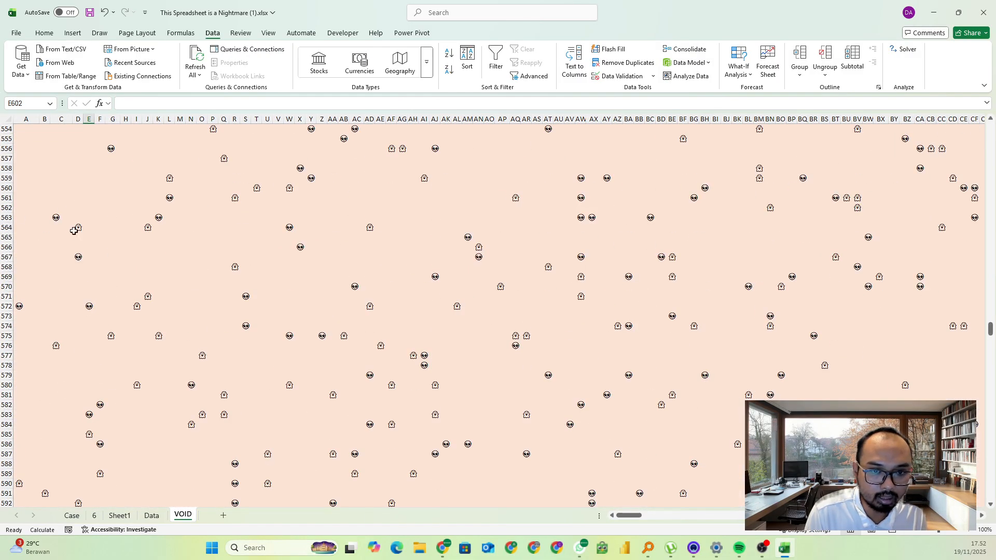
left_click_drag(62, 197, 573, 365)
scroll(570, 371, "down", 11)
left_click(100, 315)
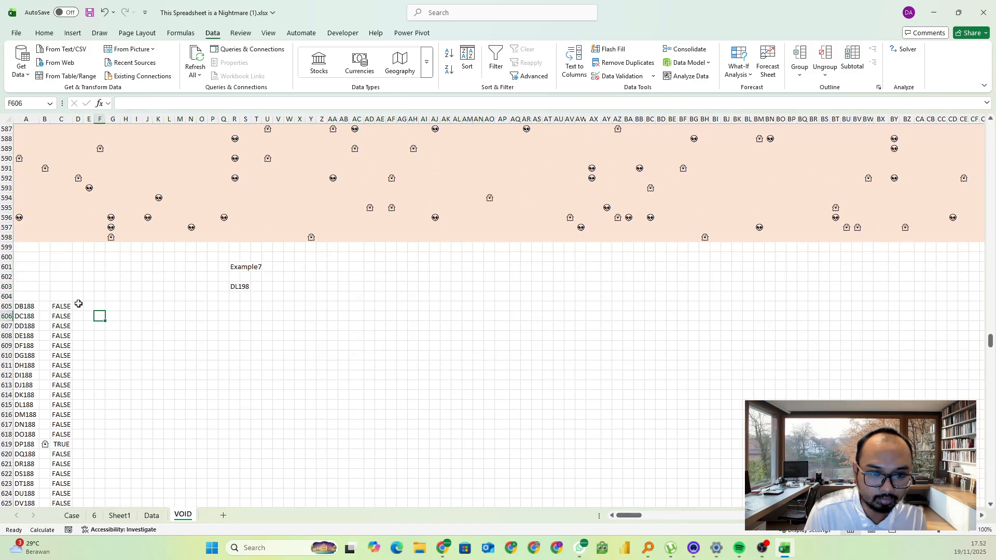
Enter the header Distance in D604 and fit column D's width to it
left_click(78, 298)
type("Dista")
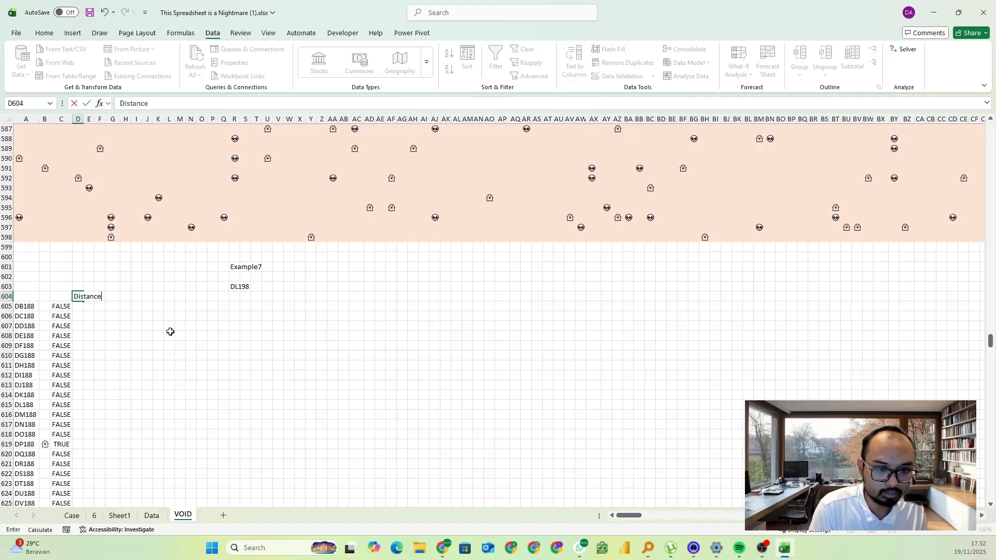
type("nce")
key("Return")
double_click(83, 119)
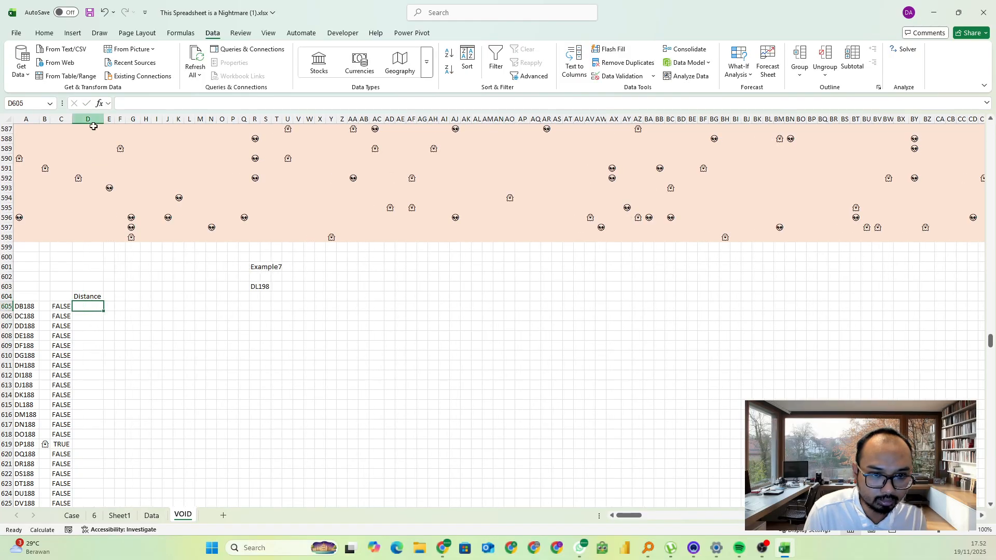
Switch to the Excel Esports page in the browser, reconnect to the game to check its timer and scores, and return to Excel
key("alt+Tab")
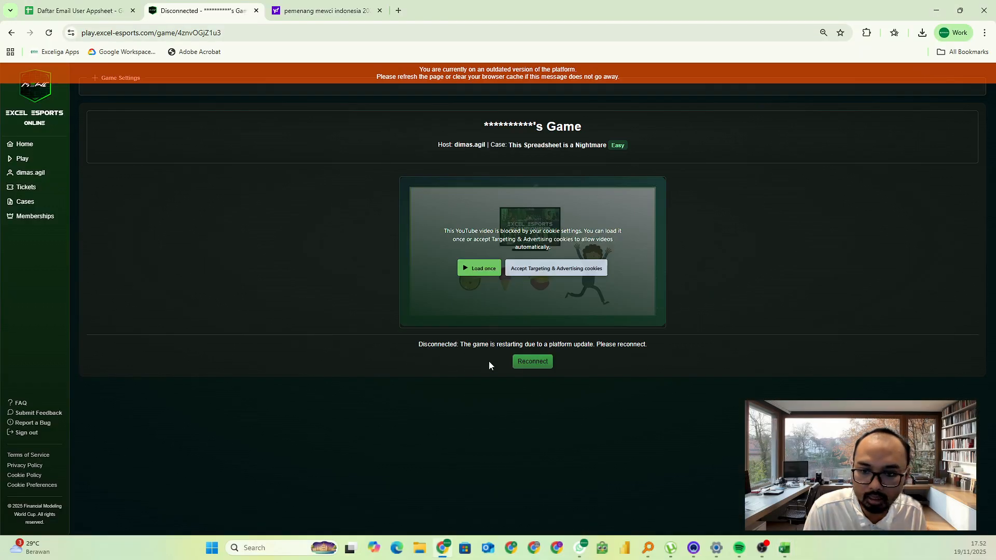
left_click(525, 359)
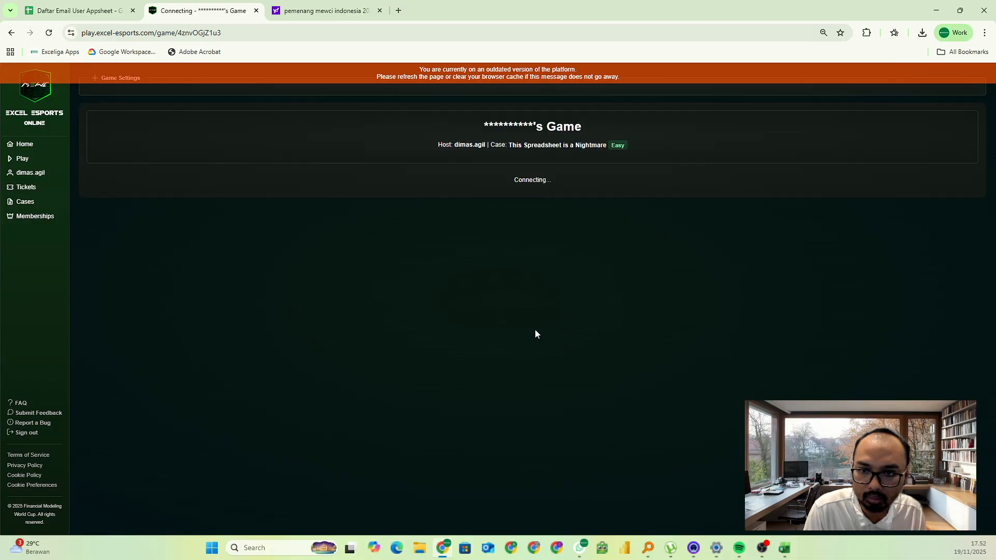
scroll(524, 332, "down", 2)
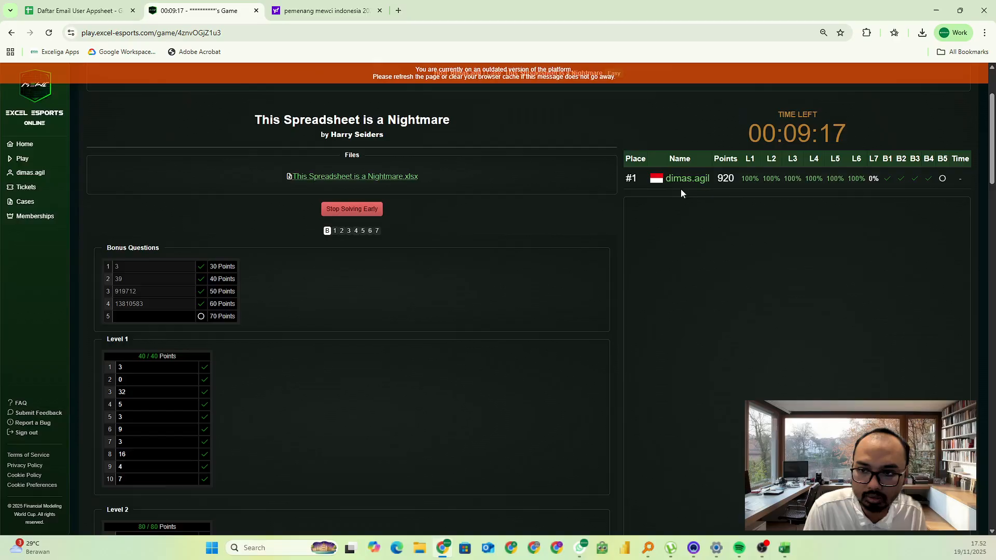
key("alt+Tab")
Widen columns C and D, and fit column R's width to its contents with R603 selected
left_click(133, 335)
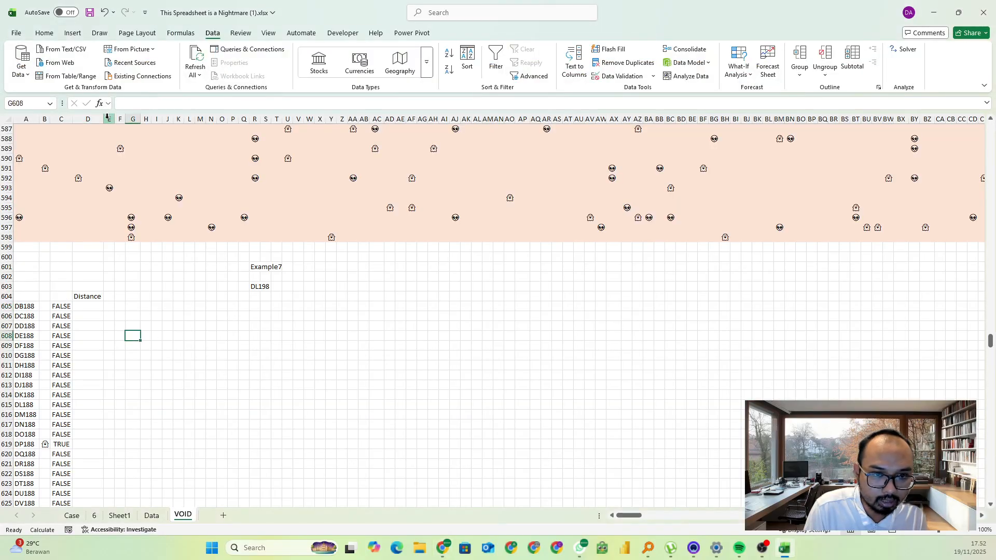
mouse_move(104, 119)
left_mouse_down()
mouse_move(113, 119)
mouse_move(88, 119)
left_mouse_up()
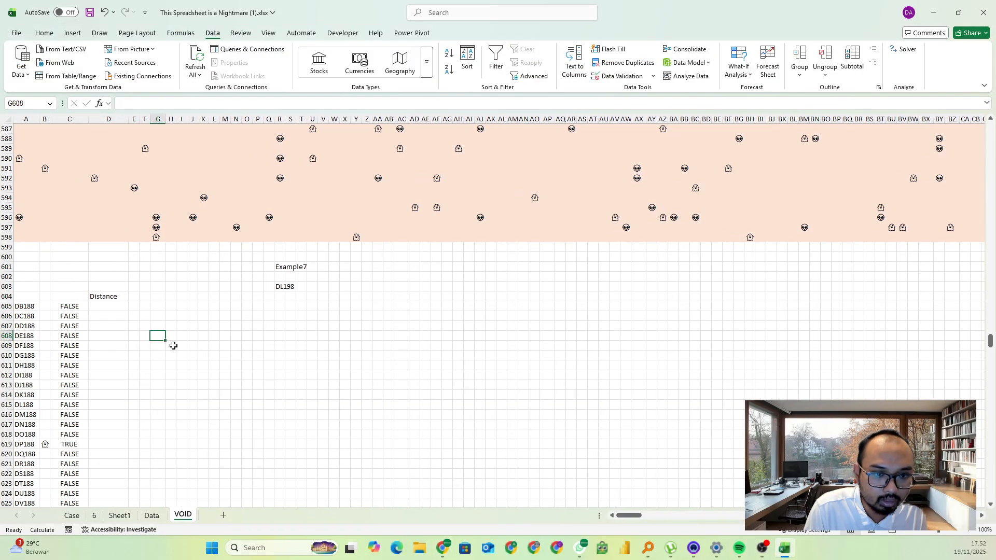
left_click(182, 365)
left_click(24, 308)
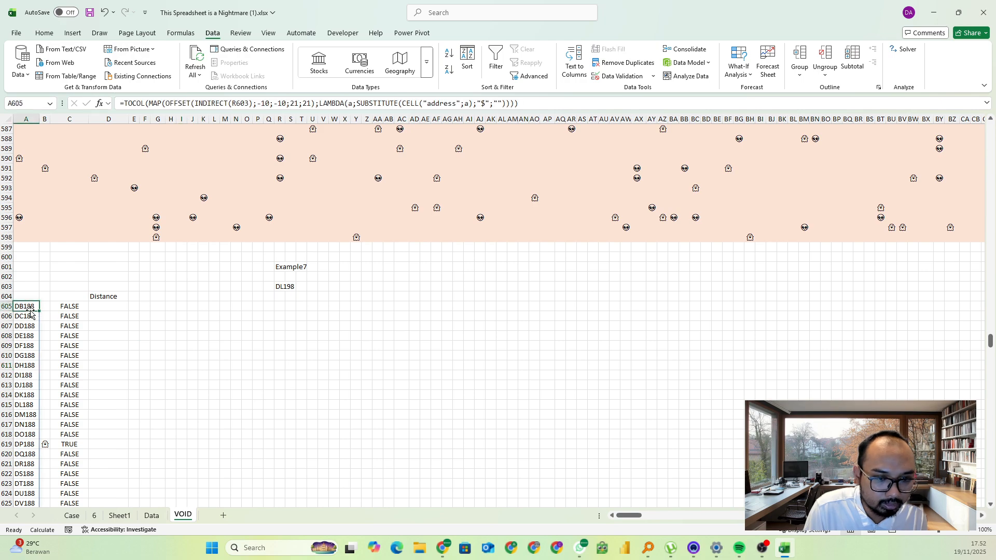
left_click(279, 287)
double_click(286, 119)
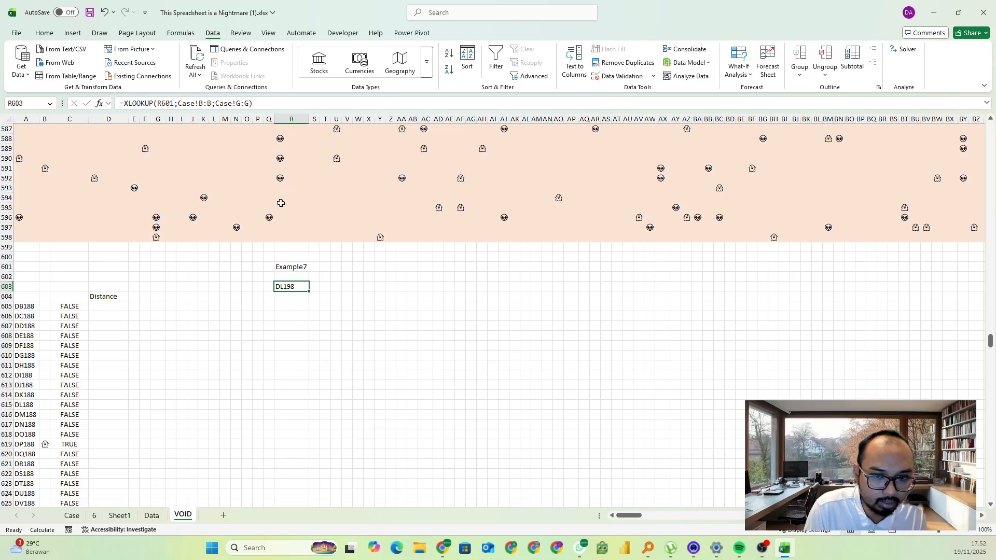
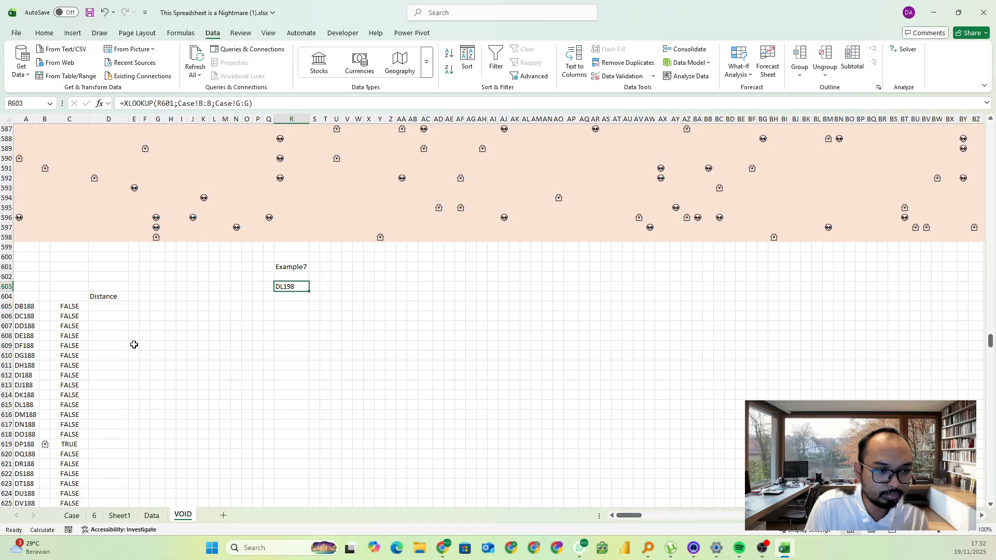
left_click(109, 297)
left_click_drag(134, 156, 211, 220)
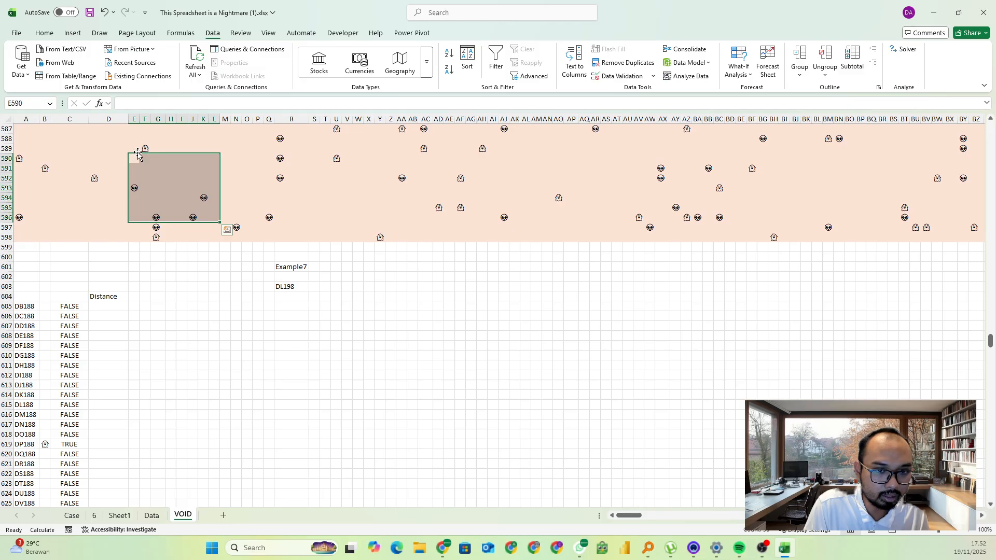
left_click_drag(134, 149, 174, 198)
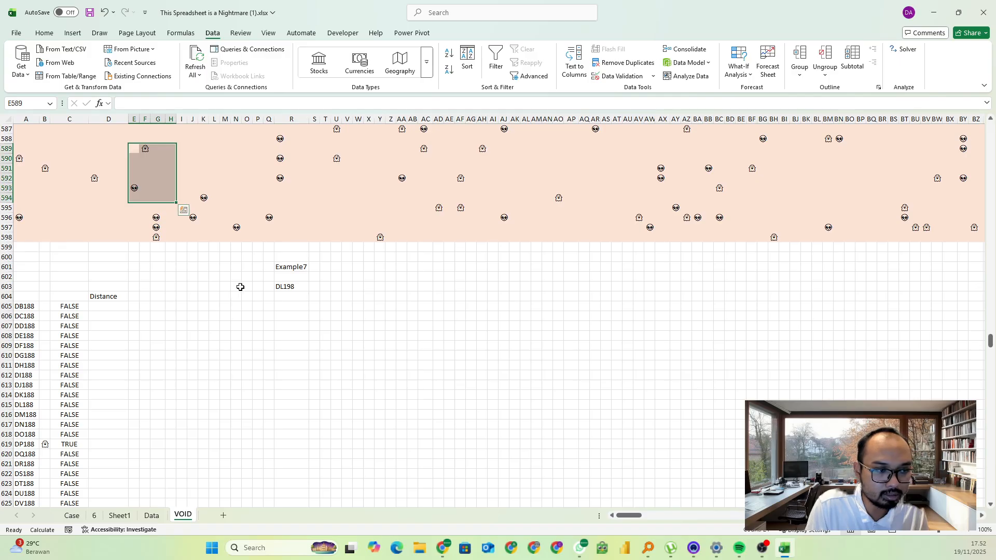
Mark O608 and Q612 with x as two sample points for working out a distance
left_click(246, 335)
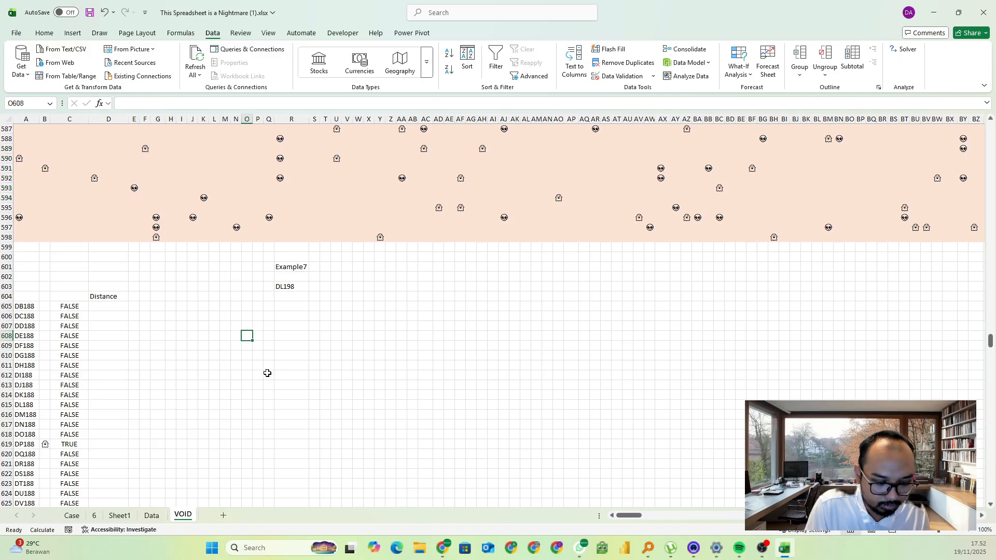
type("x")
left_click(278, 392)
left_click(266, 373)
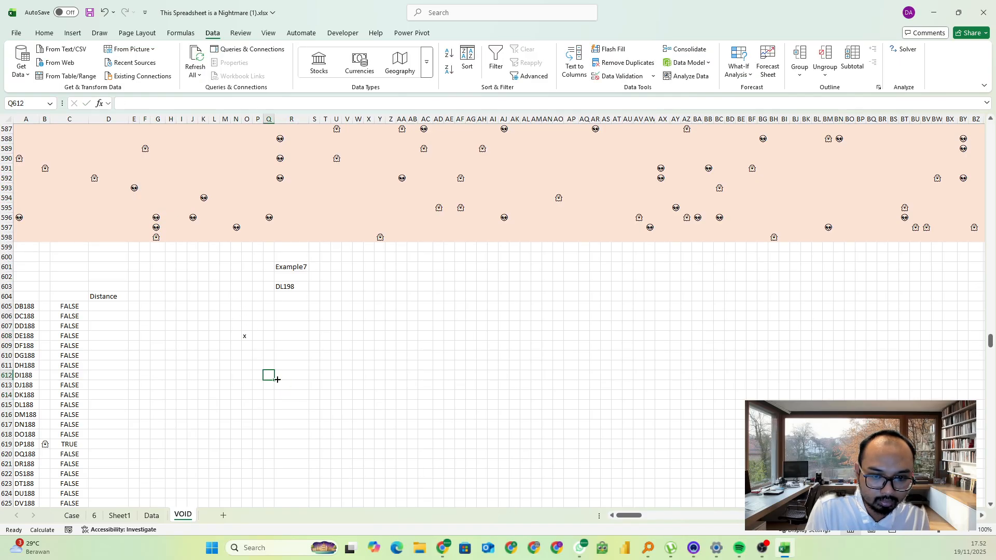
type("x")
left_click(325, 405)
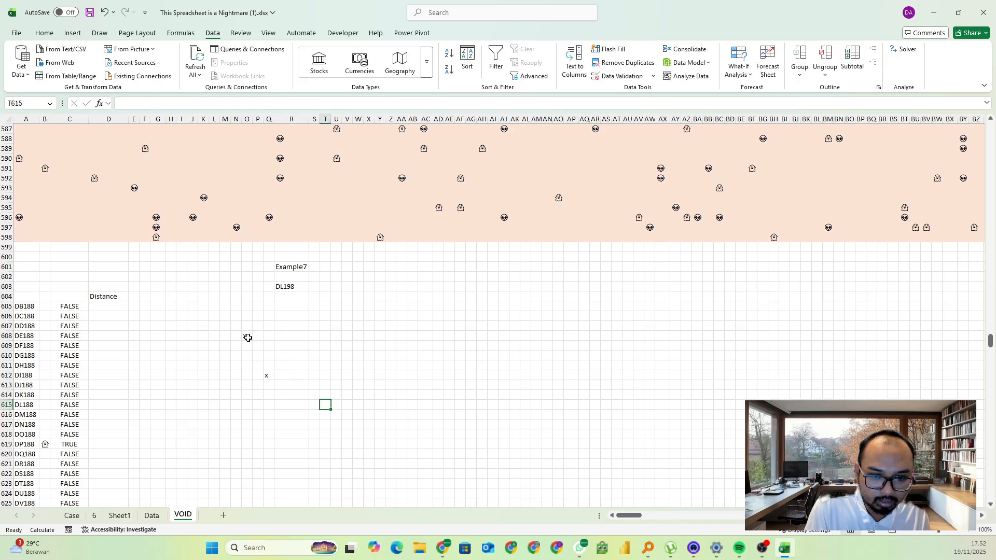
Trace the diagonal, horizontal and vertical cell steps between the x marks in O608 and Q612
left_click(248, 337)
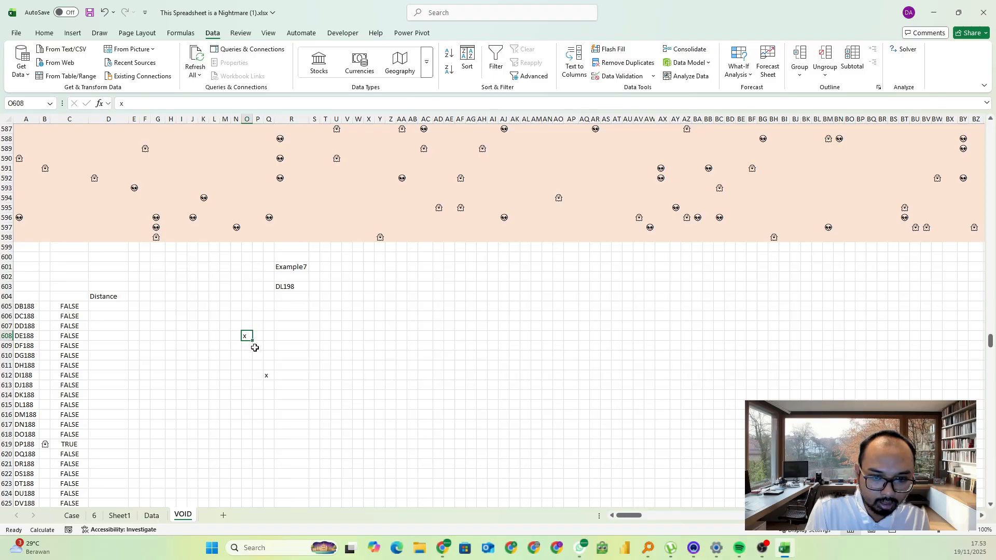
left_click(257, 348)
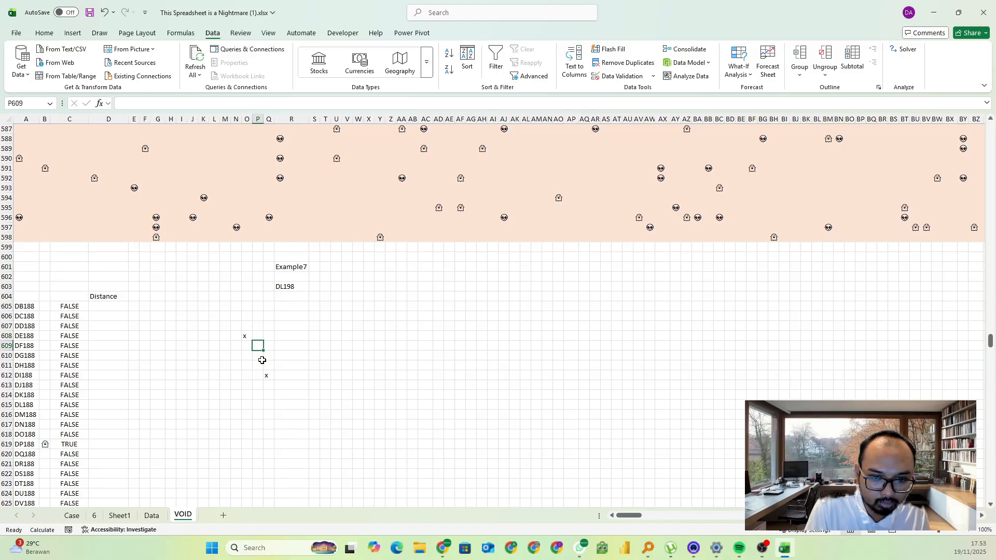
left_click(266, 375)
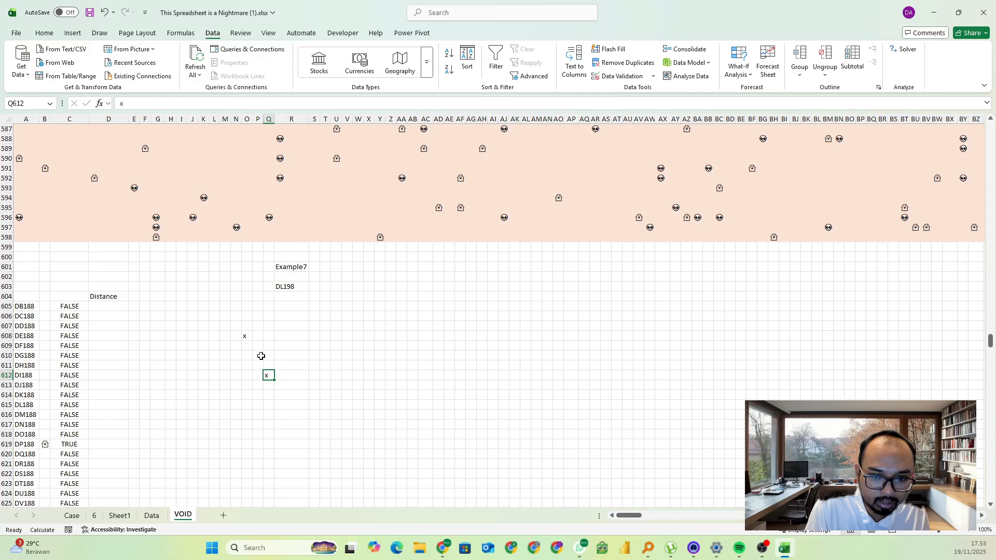
left_click(259, 337)
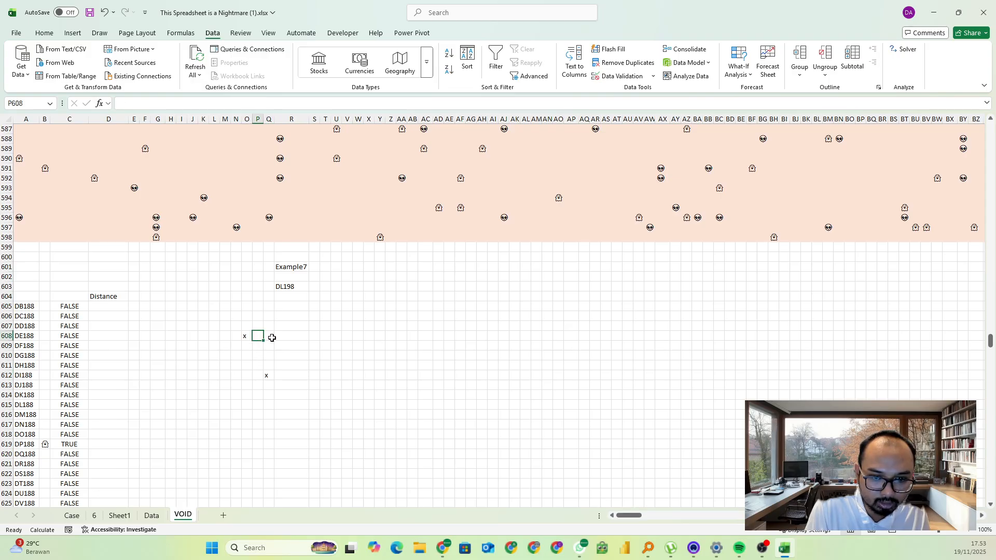
left_click(272, 338, "ctrl")
left_click(279, 398)
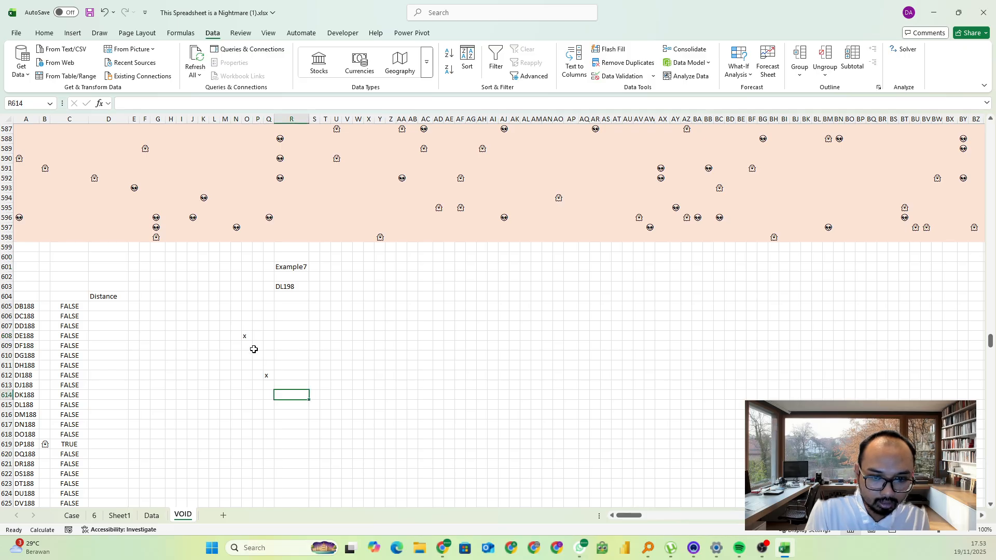
left_click_drag(247, 345, 249, 376)
left_click(297, 384)
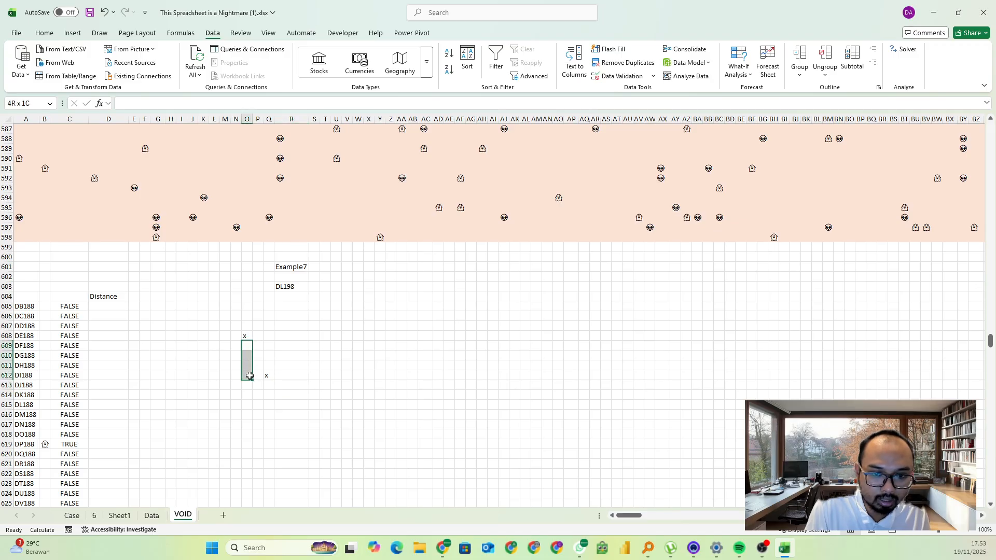
left_click_drag(255, 338, 250, 377)
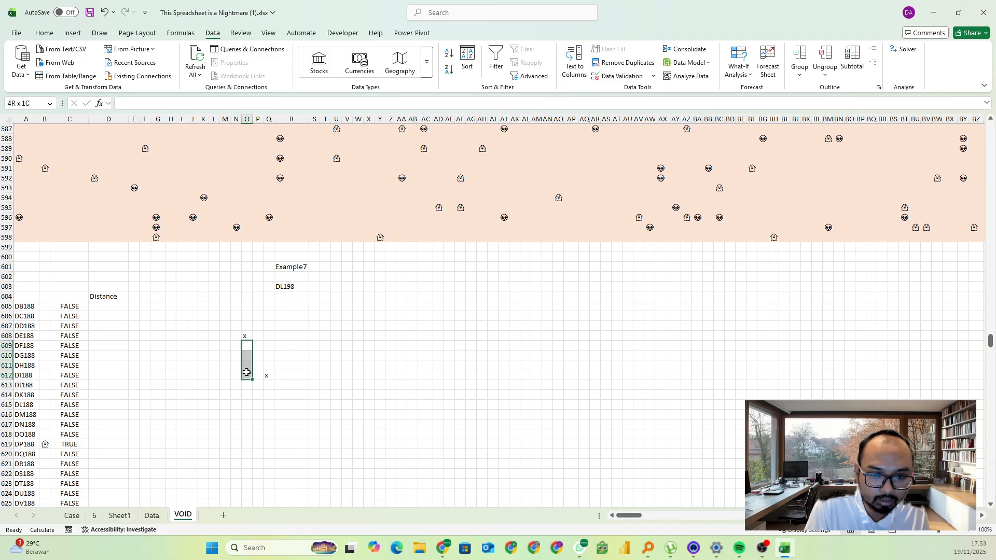
Replace the sample x in Q612 with one in R610
left_click_drag(257, 338, 285, 365)
left_click(267, 375)
left_click(285, 375)
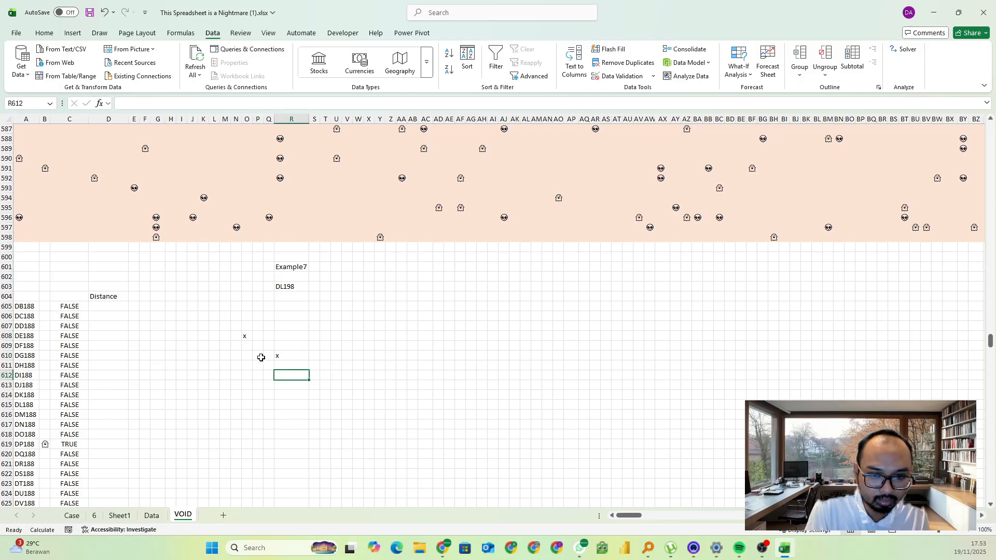
Trace the row and column gap between the two x marks and clear them from O608:R610
left_click(247, 349)
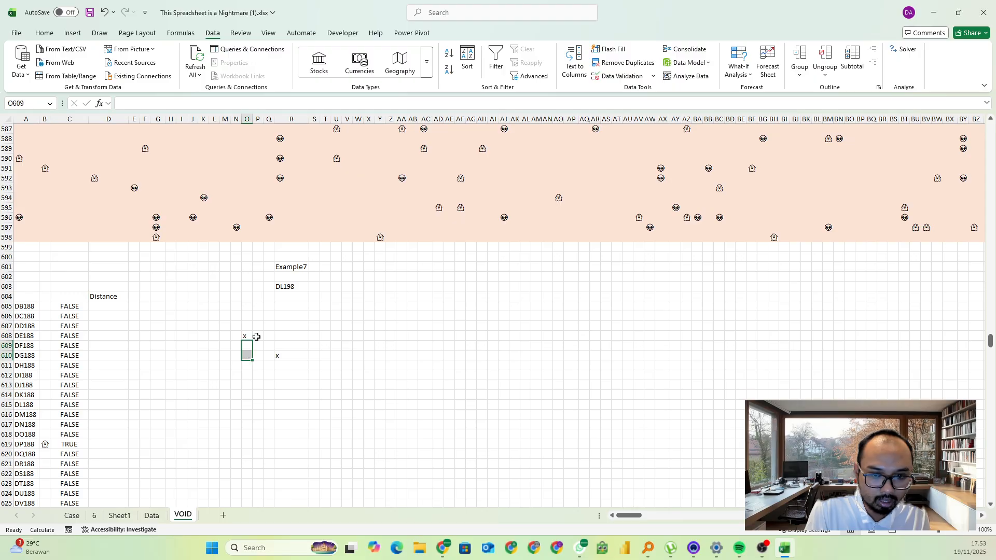
left_click_drag(257, 337, 282, 356)
left_click(284, 358)
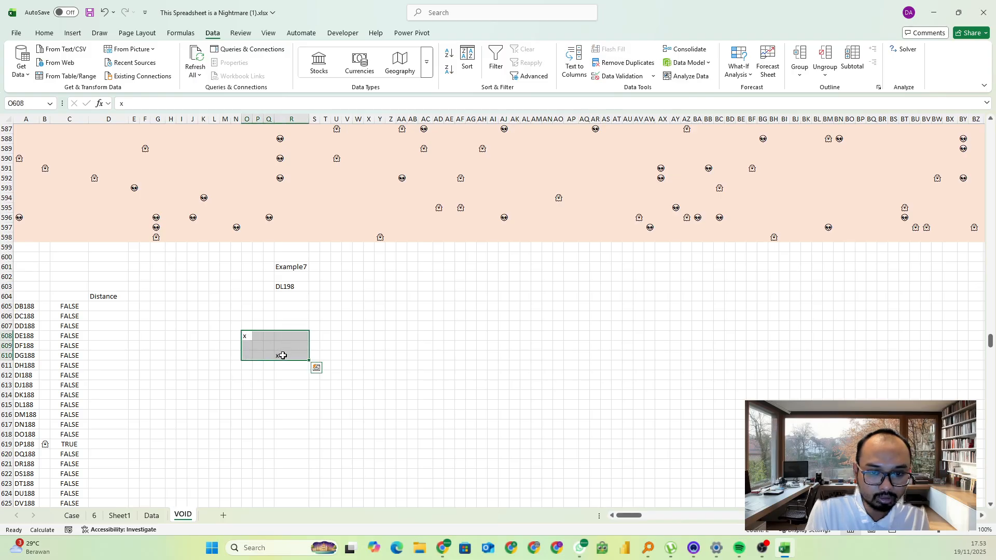
key("Delete")
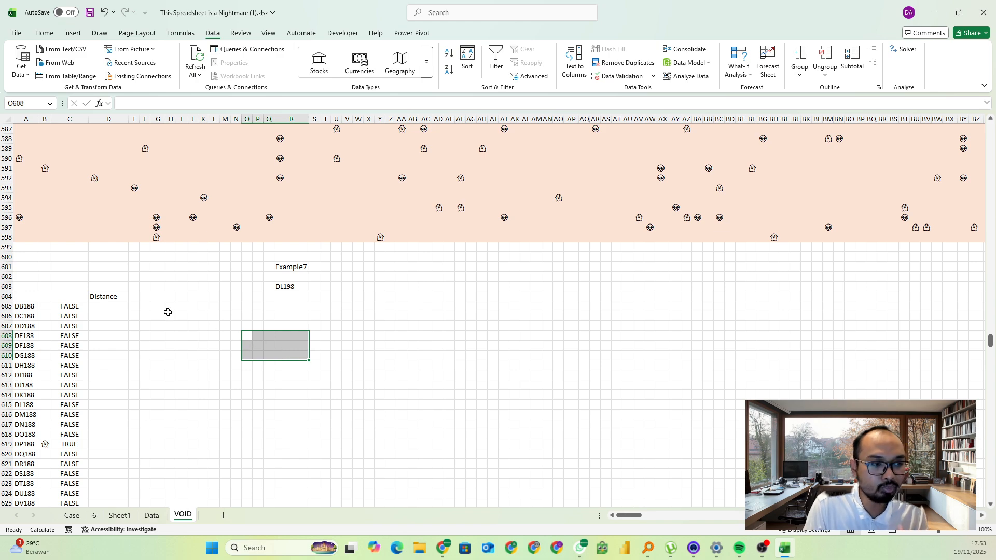
Start a LET formula in D605 under Distance and enlarge the formula bar to hold several lines
left_click(106, 309)
left_click(50, 306)
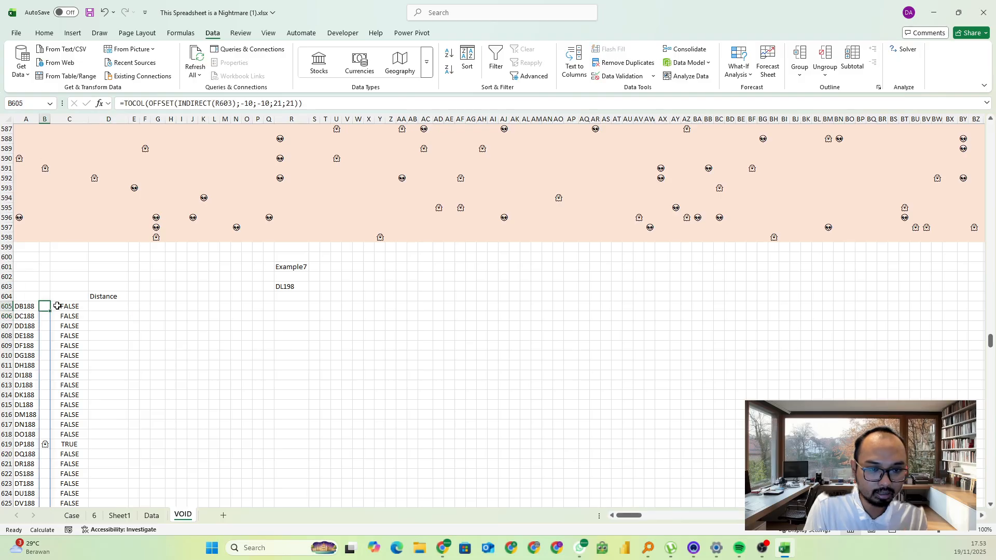
left_click(95, 306)
type("=let(")
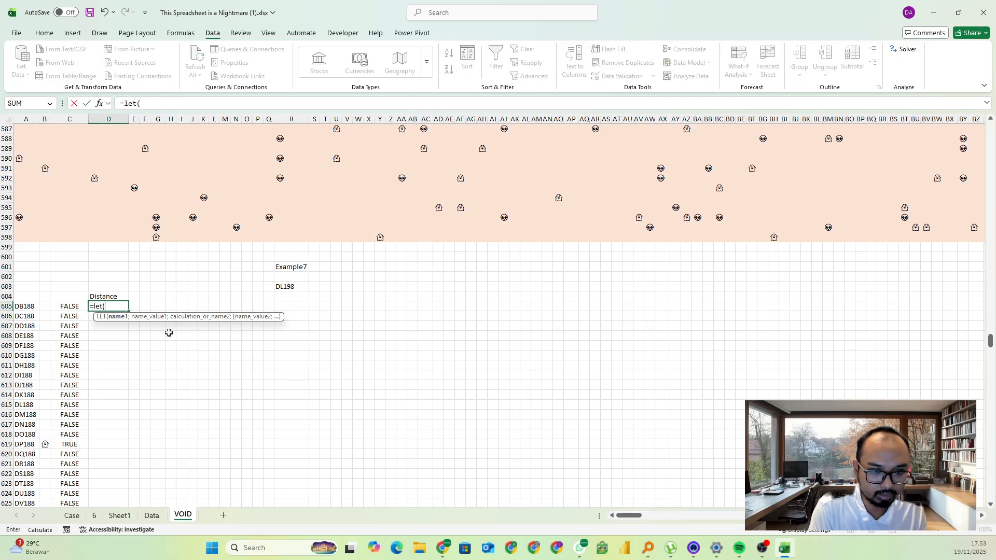
left_click(170, 103)
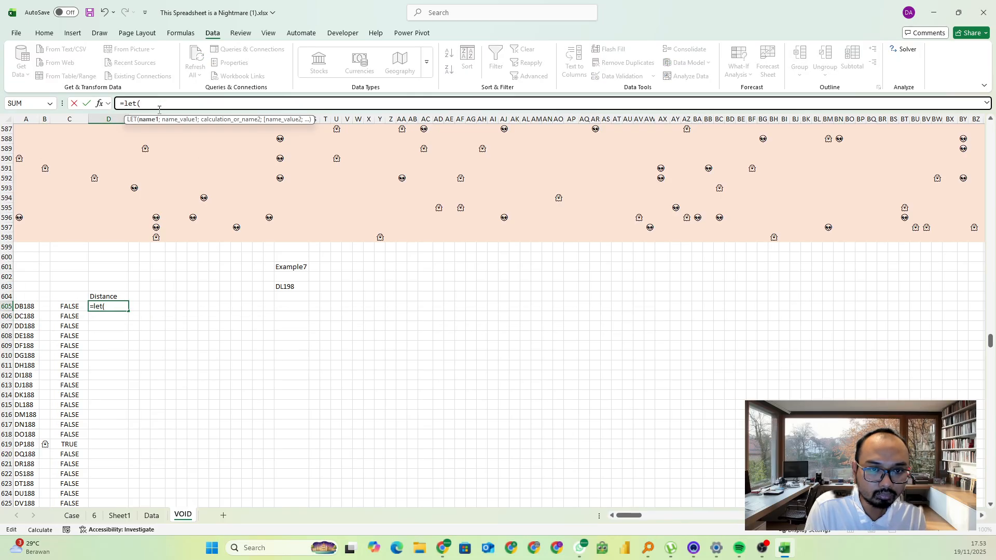
left_click_drag(158, 110, 155, 159)
left_click(155, 103)
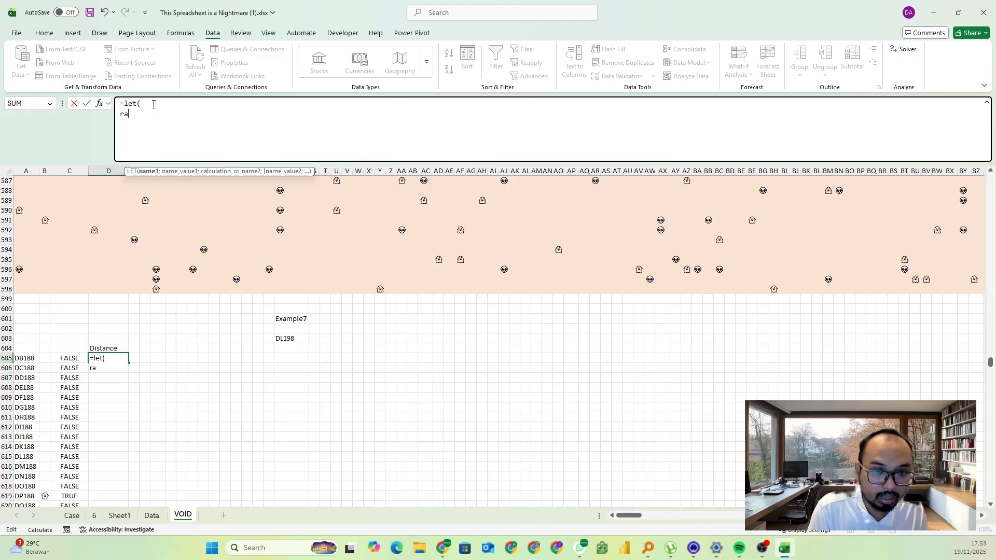
Define the LET variable ra as row(INDIRECT(A605)) on its own line
type("ra;")
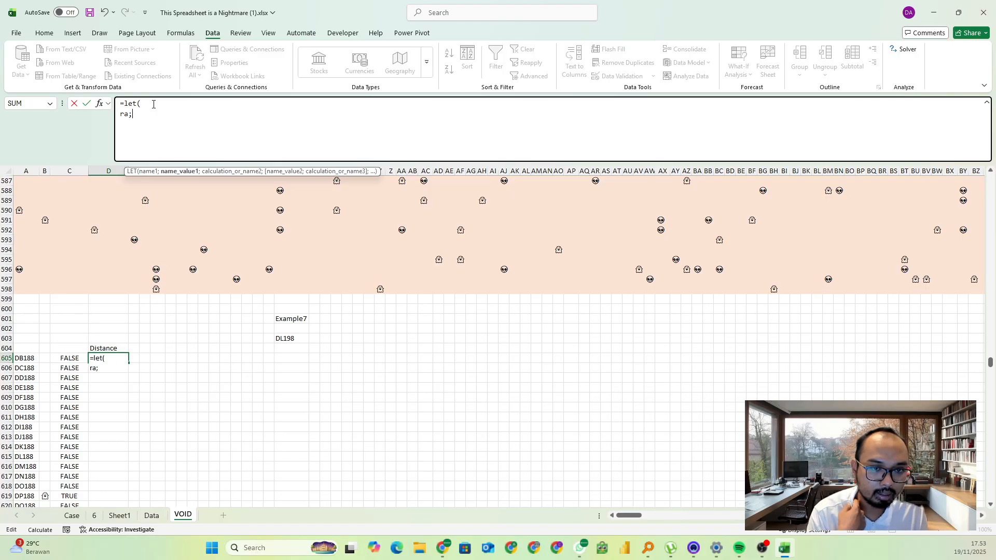
type("row(")
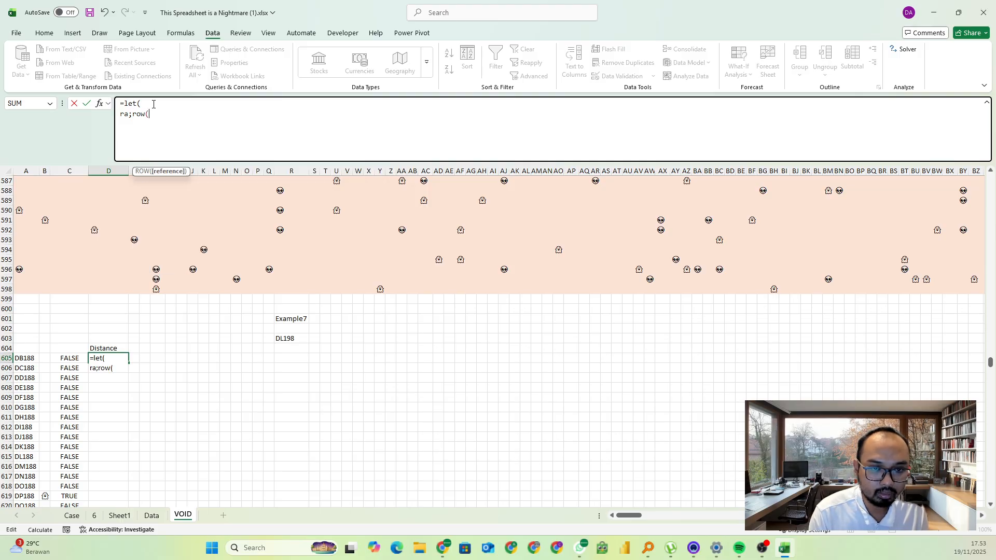
type("indi")
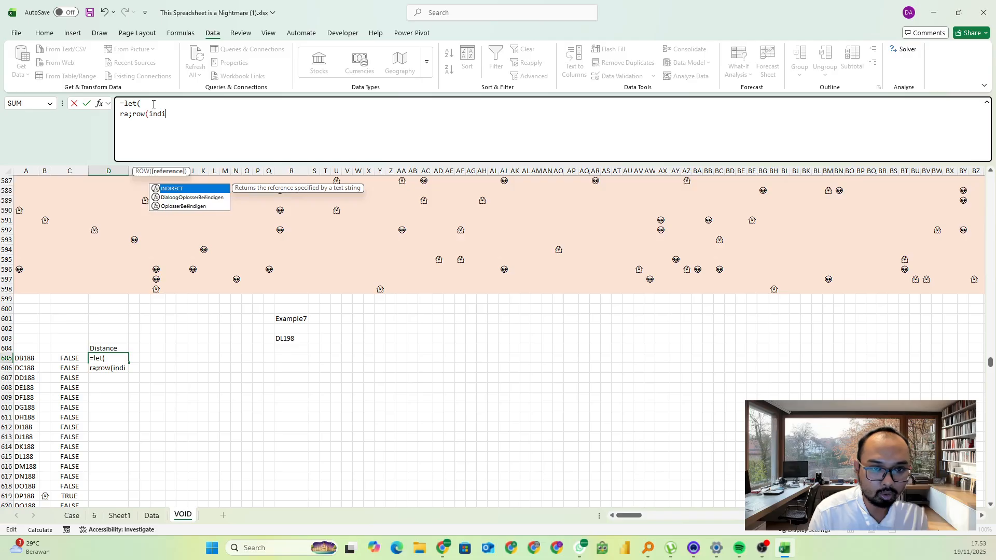
key("Tab")
left_click(23, 358)
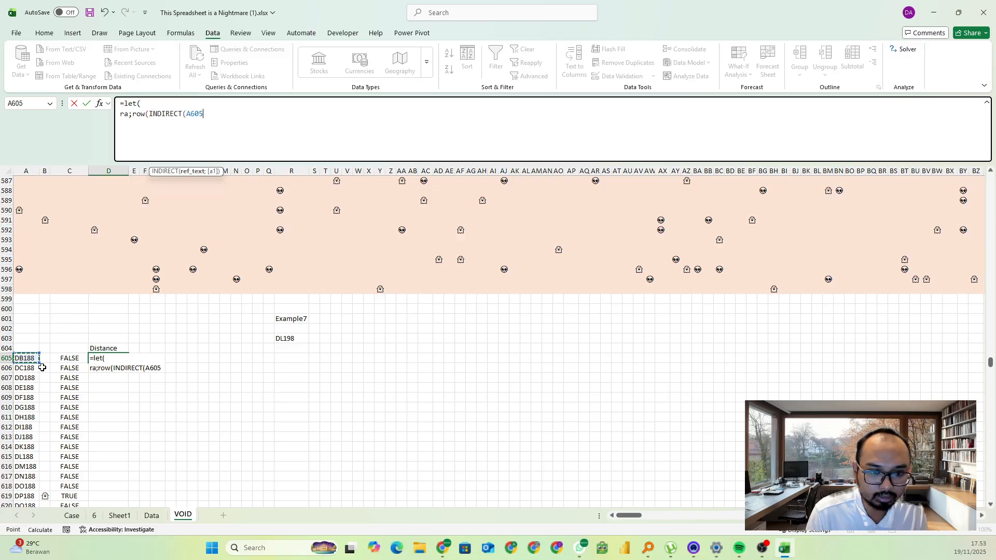
type("));")
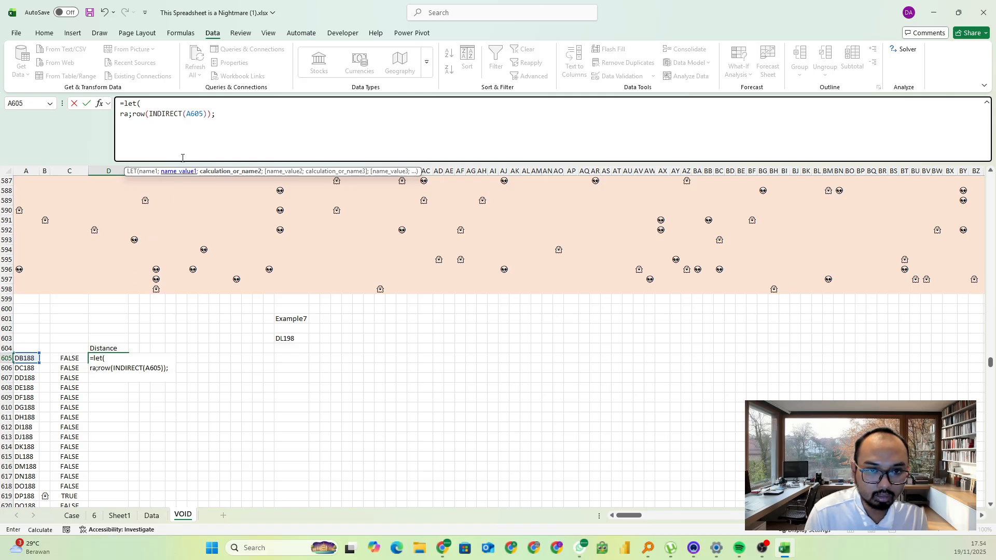
Duplicate the ra line and turn the copy into the variable ca with column(INDIRECT(A605))
left_click_drag(218, 113, 120, 125)
key("ctrl+c")
left_click(133, 127)
key("ctrl+v")
type("c")
key("ctrl+a")
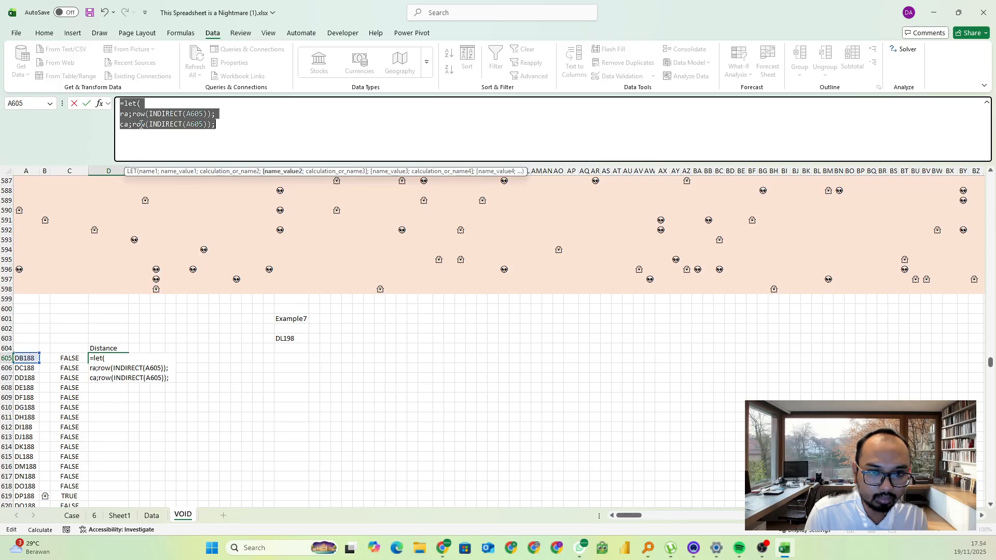
left_click(145, 124)
key("BackSpace")
key("BackSpace")
key("BackSpace")
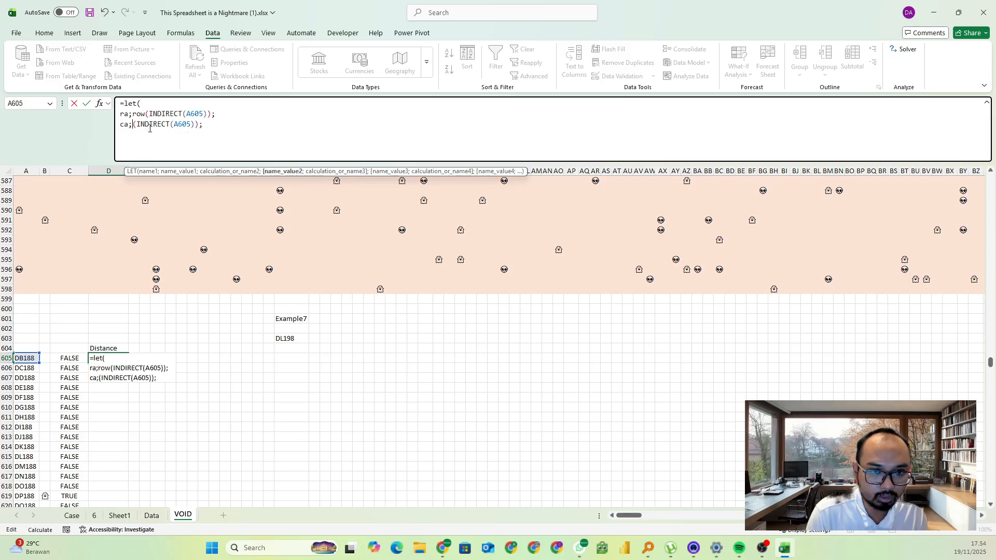
type("column")
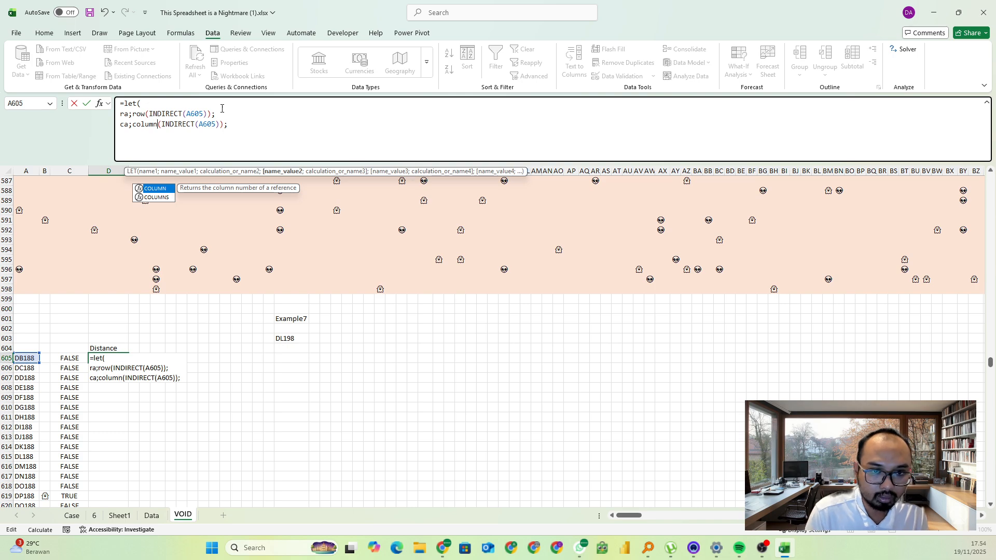
Copy the ra and ca definition lines and paste them below on new lines of the LET formula
left_click_drag(232, 125, 108, 112)
left_click(248, 126)
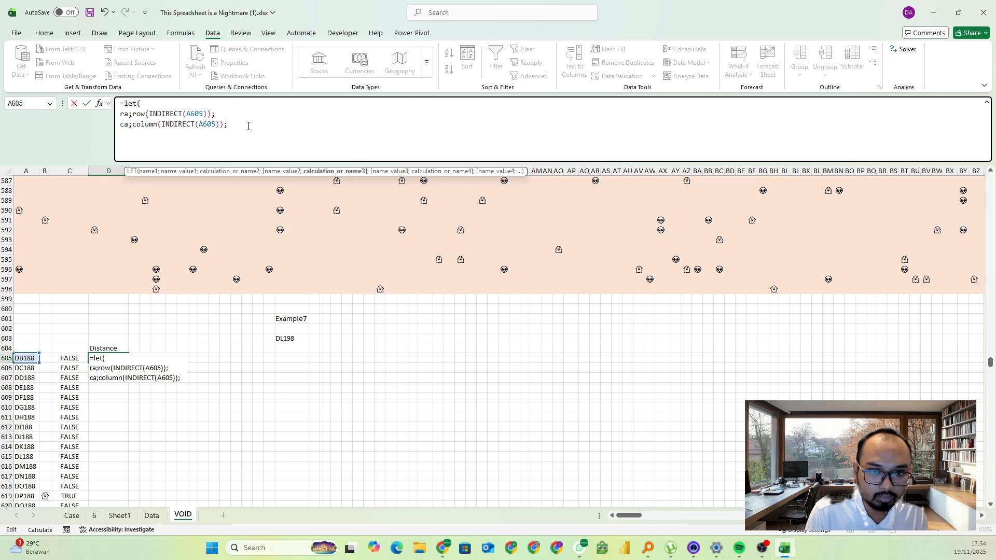
key("alt+Return")
key("alt+Return")
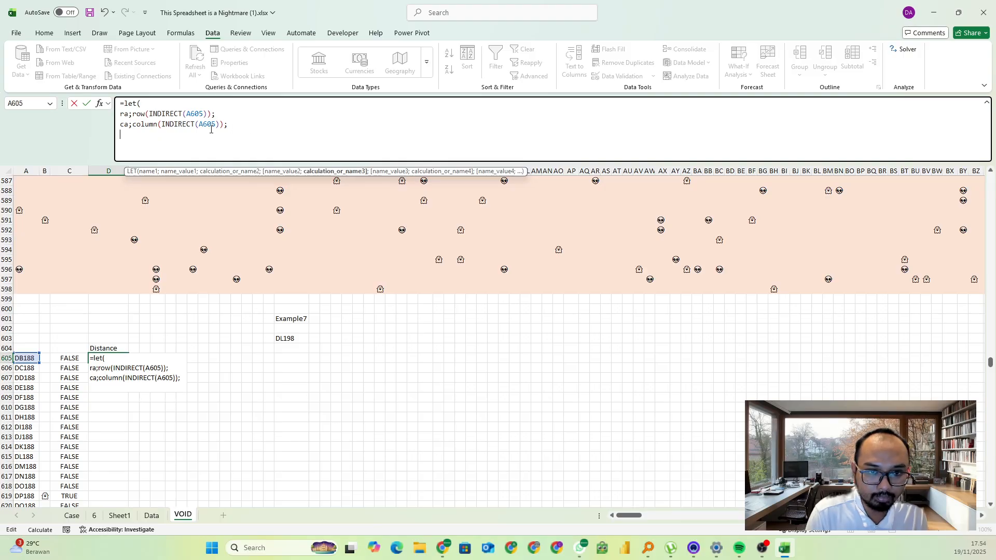
key("ctrl+v")
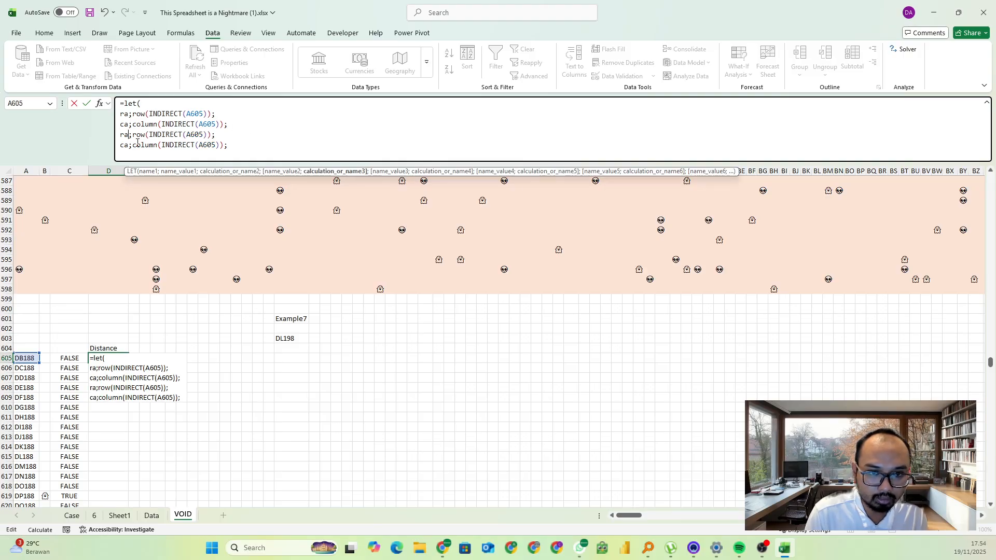
Rename the copied ra variable to rb and point its INDIRECT to the absolute reference $R$603
key("BackSpace")
type("b")
left_click_drag(203, 135, 186, 135)
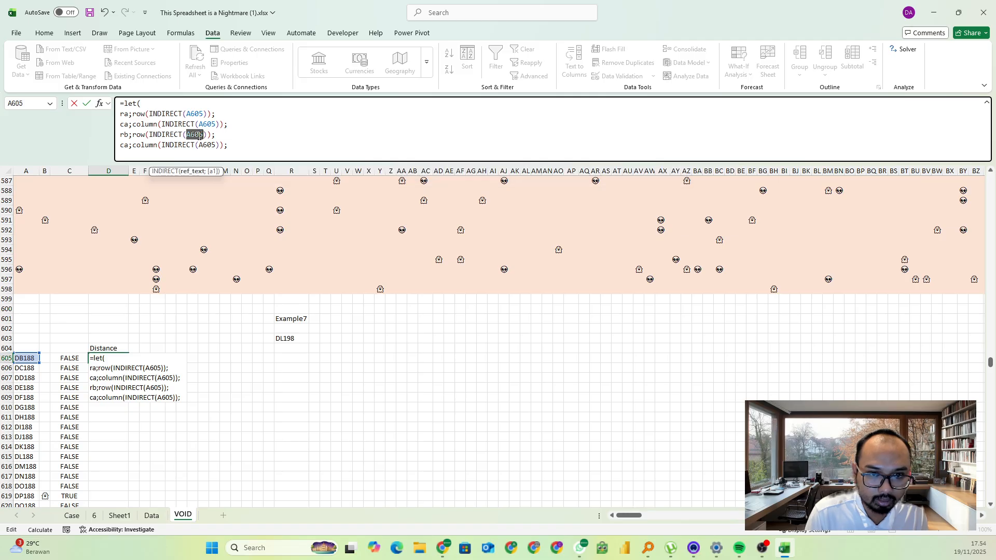
key("BackSpace")
left_click(288, 338)
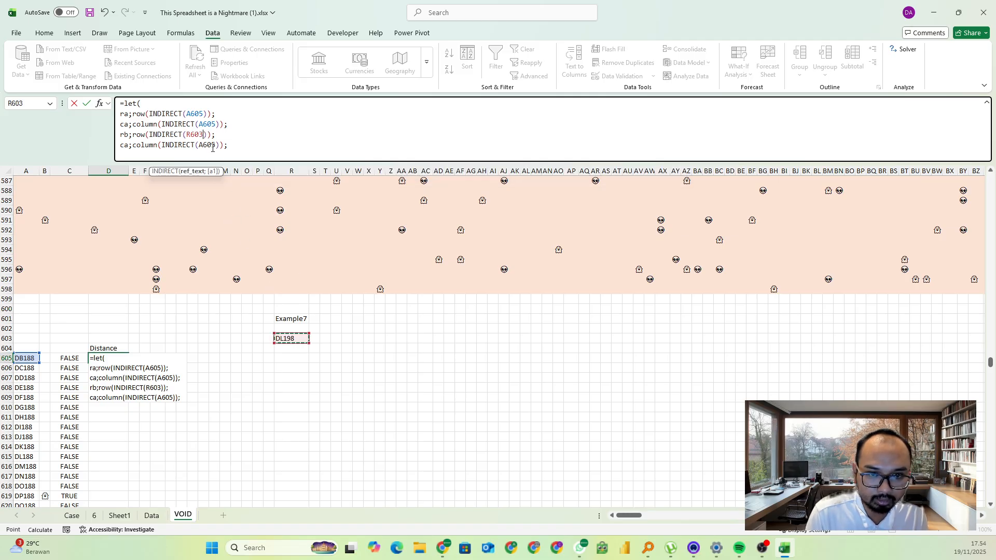
key("F4")
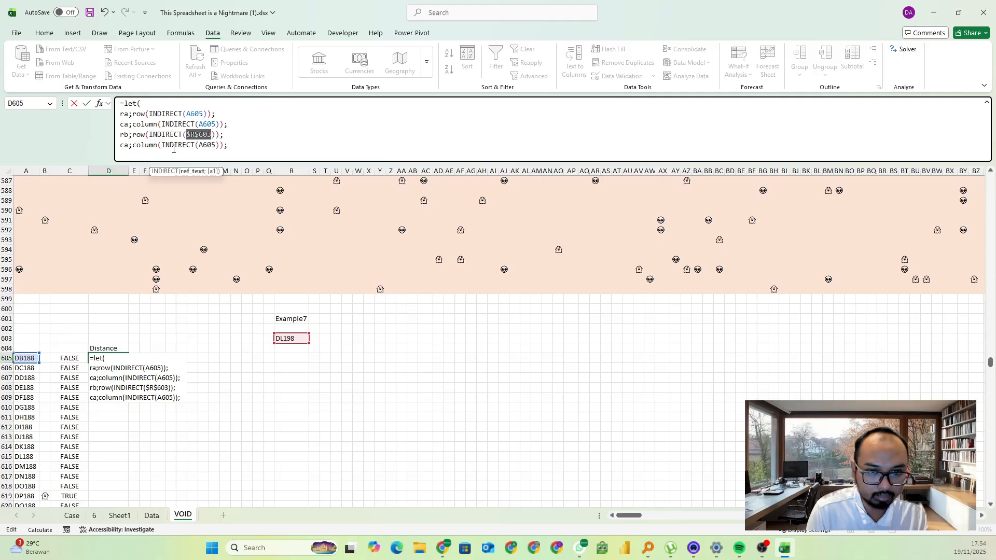
Rename the second ca variable to cb and point its INDIRECT to the absolute reference $R$603
left_click(129, 144)
key("BackSpace")
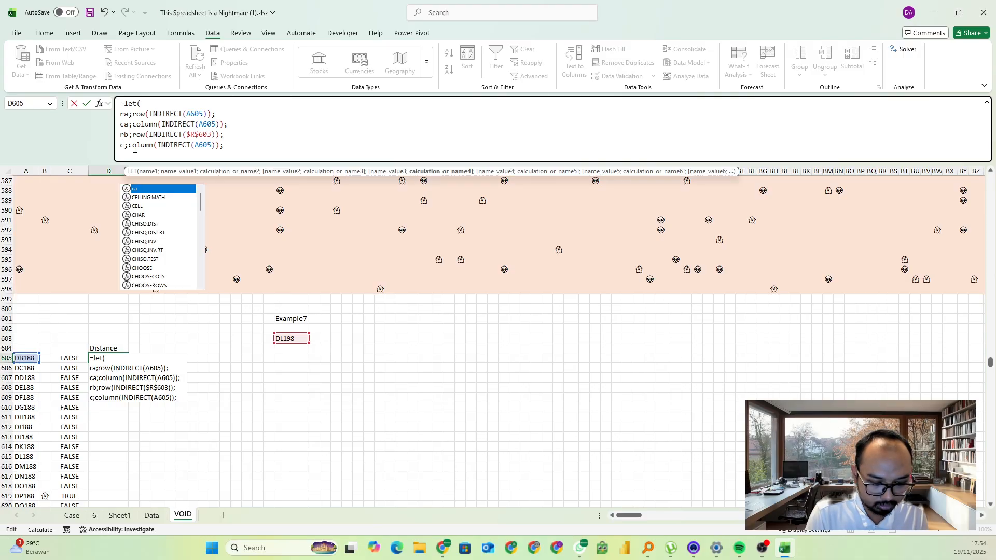
type("b")
double_click(212, 146)
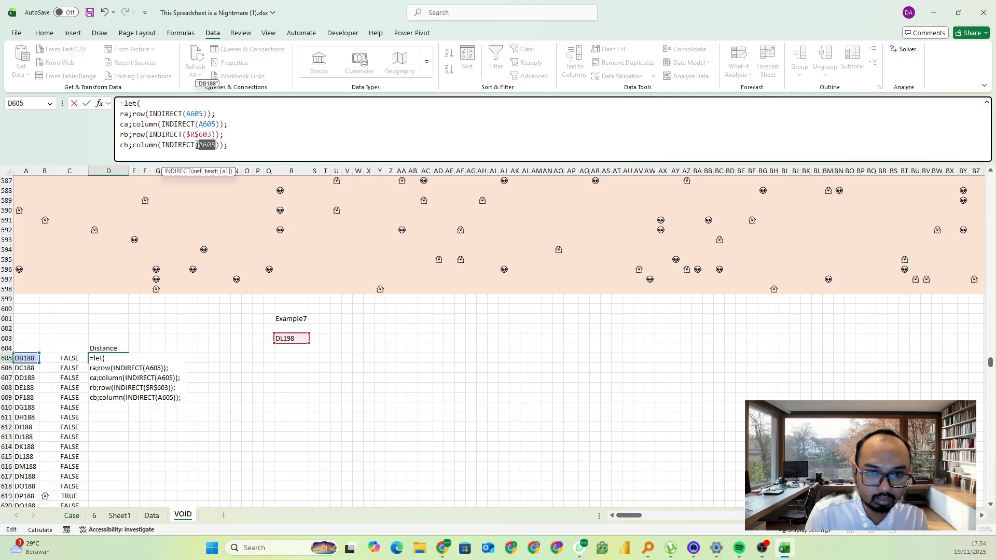
key("BackSpace")
left_click(282, 339)
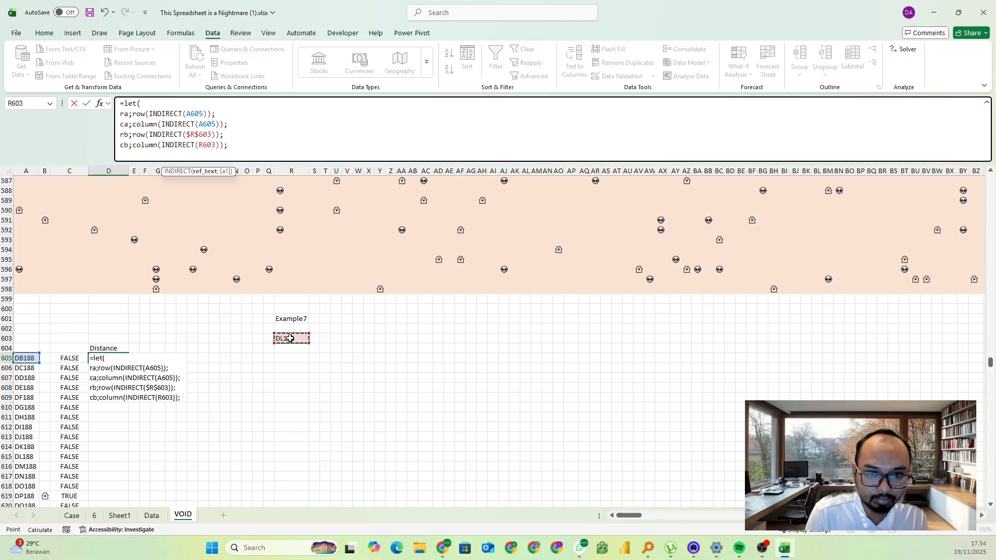
key("F4")
left_click(247, 144)
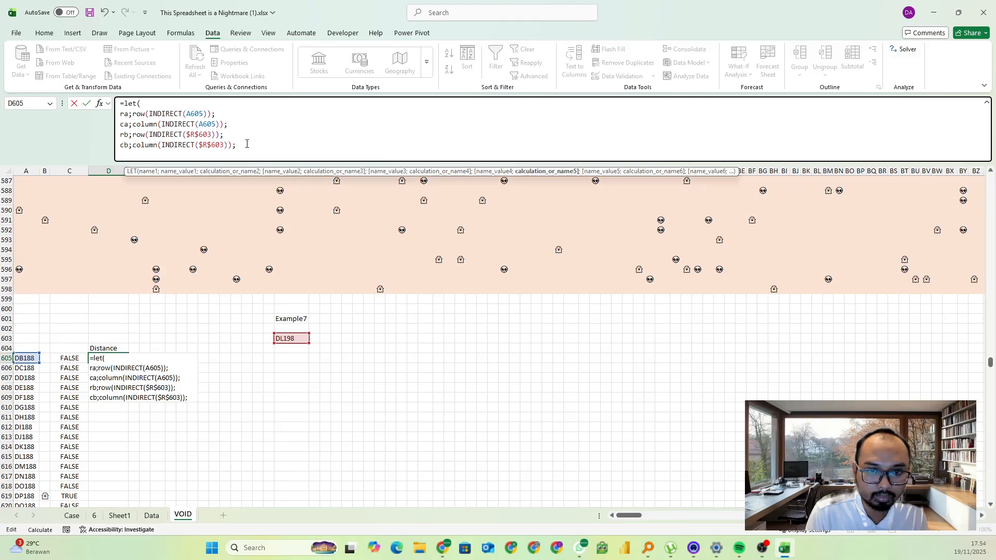
Define the LET variable dr as abs(ra-rb) on a new line after cb
key("alt+Return")
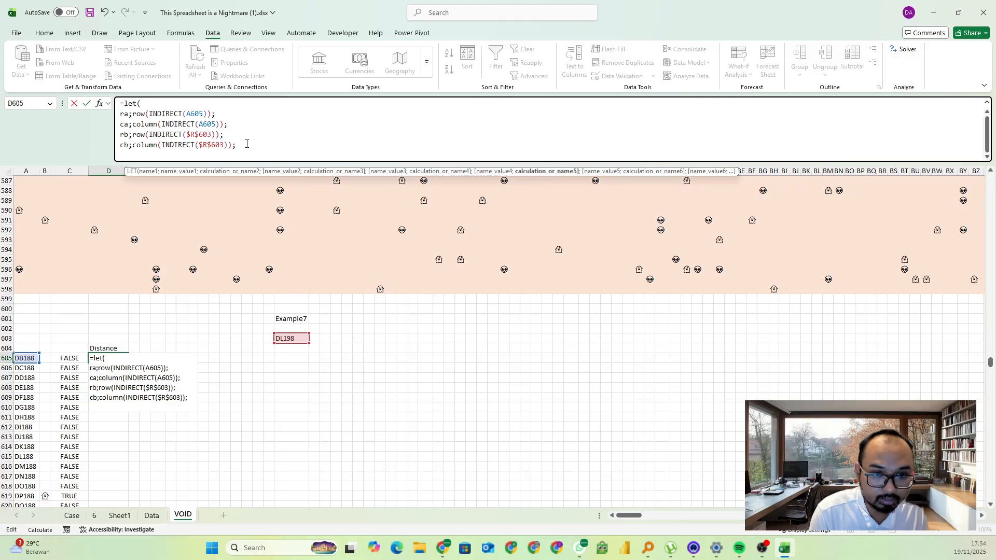
type("dr")
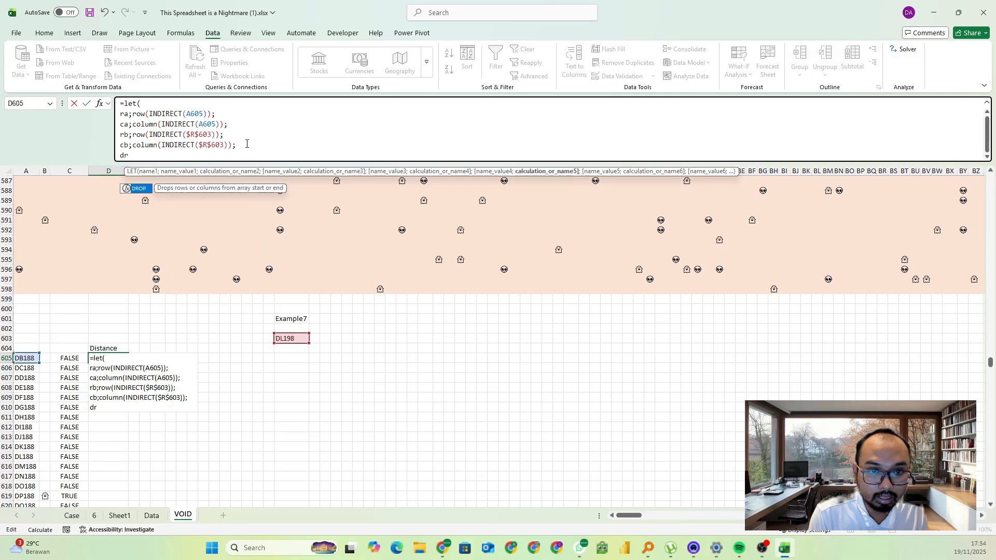
type(";ab")
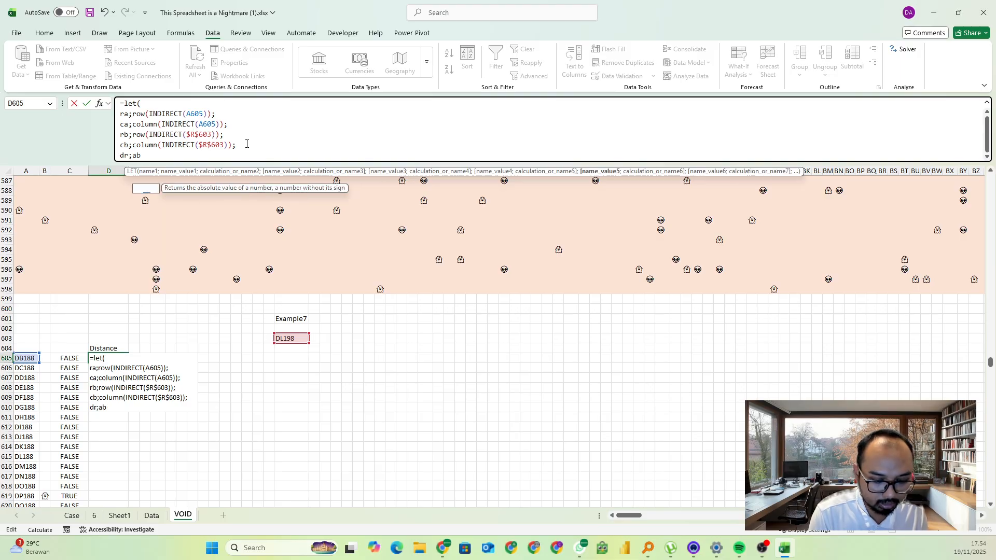
type("s(ra-r")
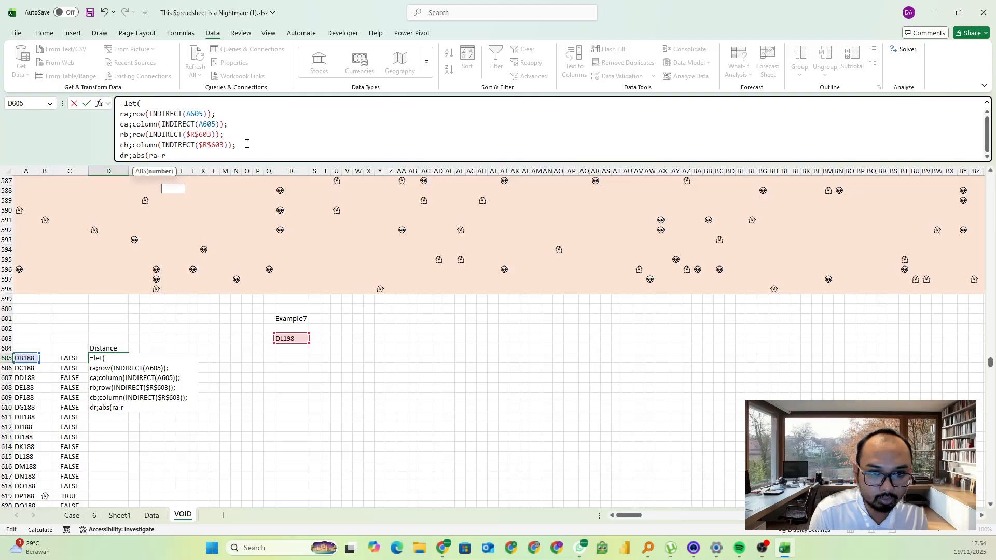
type("b);")
Define the LET variable dc as abs(ca-cb) on its own line and add a line below it
key("alt+Return")
type("dc;")
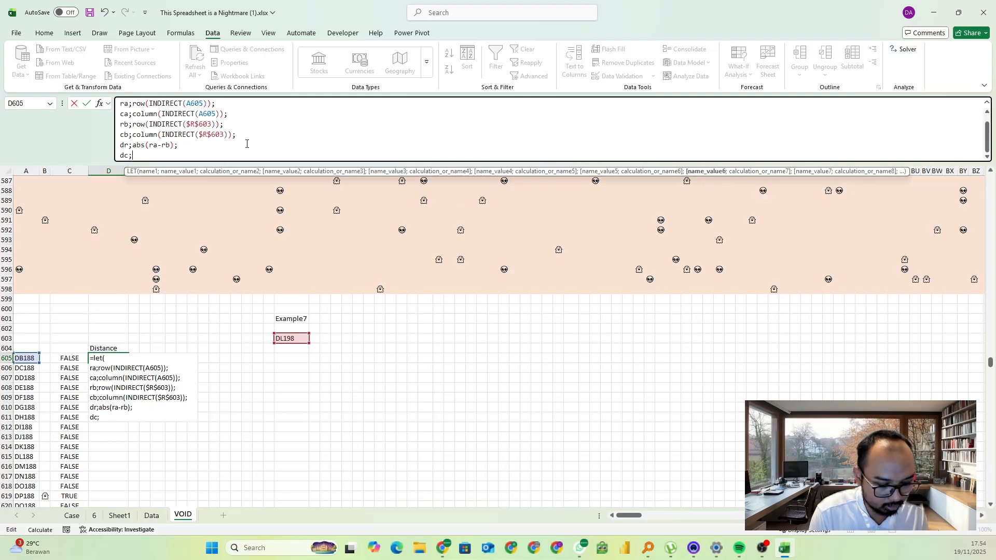
type("abs(")
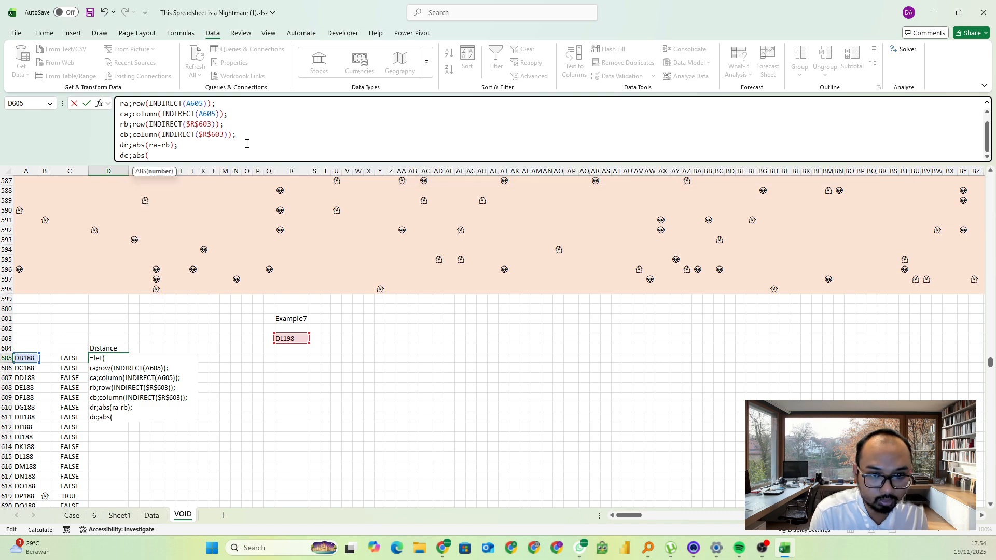
type("ca")
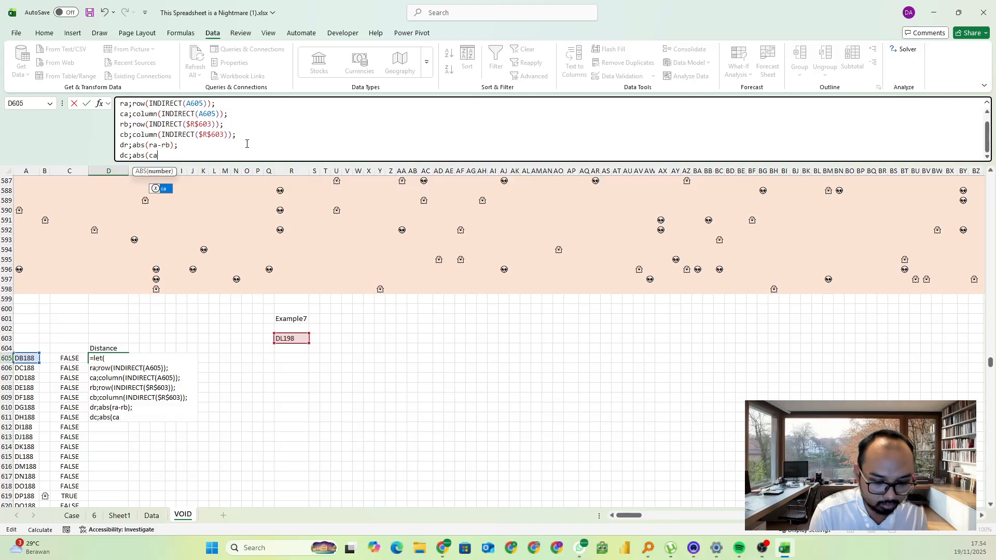
type("-cb);")
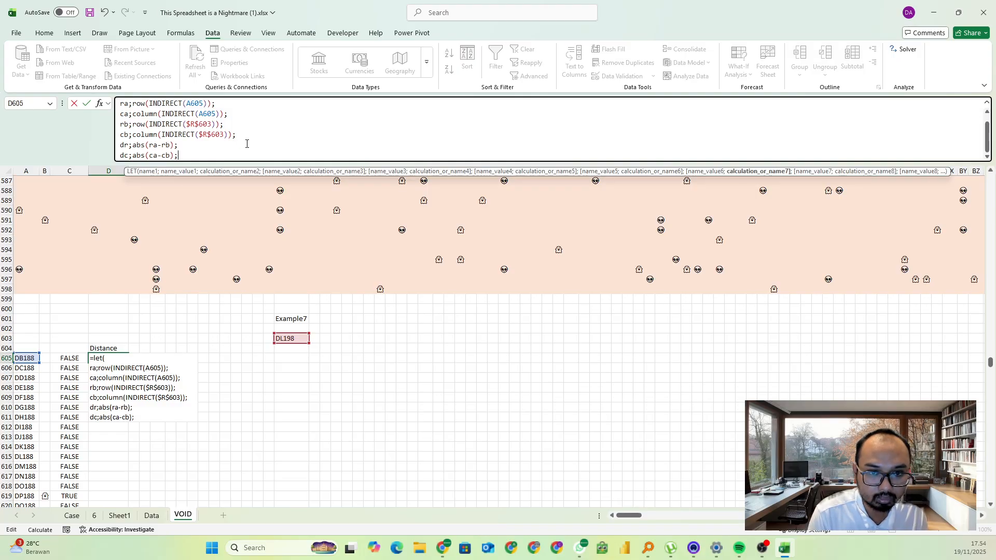
key("alt+Return")
type("dist")
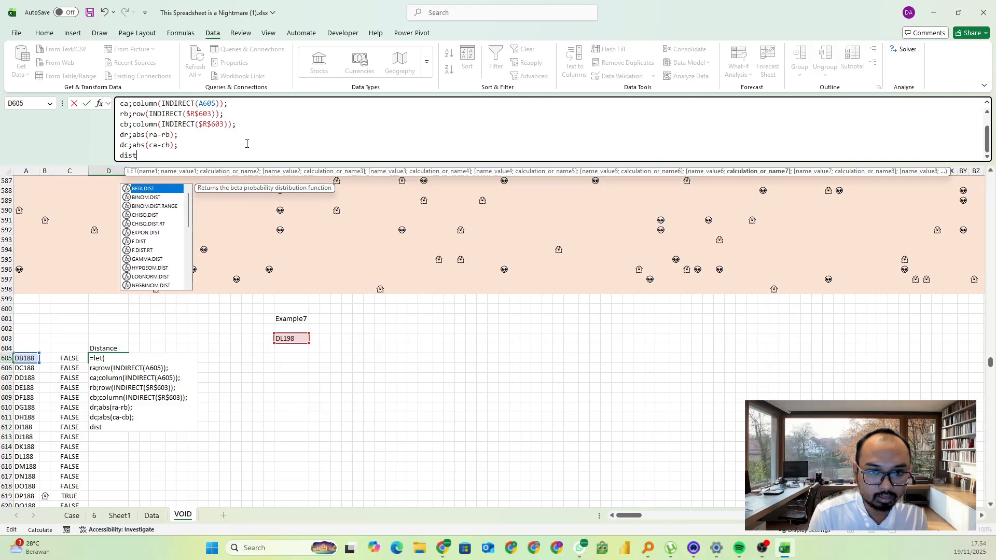
key("BackSpace")
key("BackSpace")
key("BackSpace")
key("BackSpace")
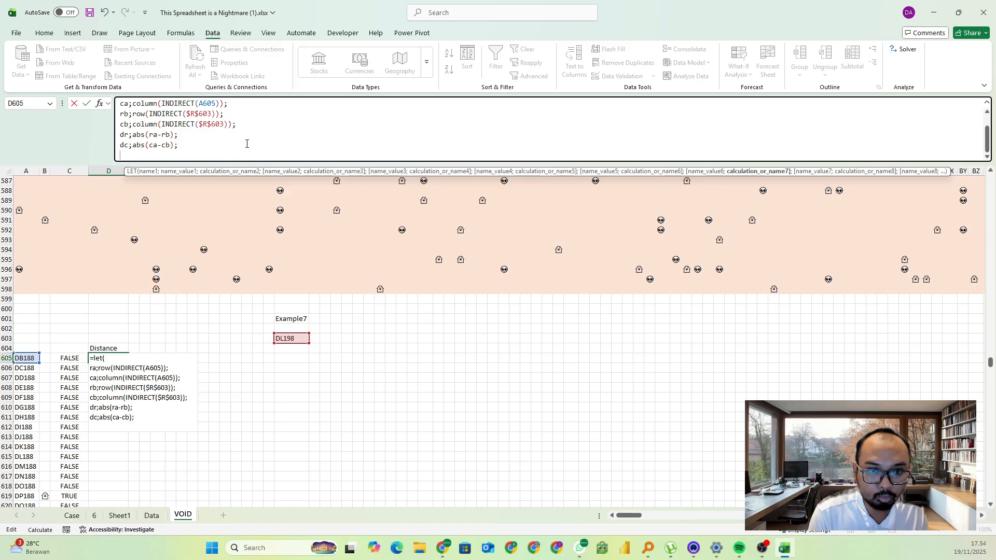
Make max(dr;dc) the final result of the LET formula and enter it in D605
type("m")
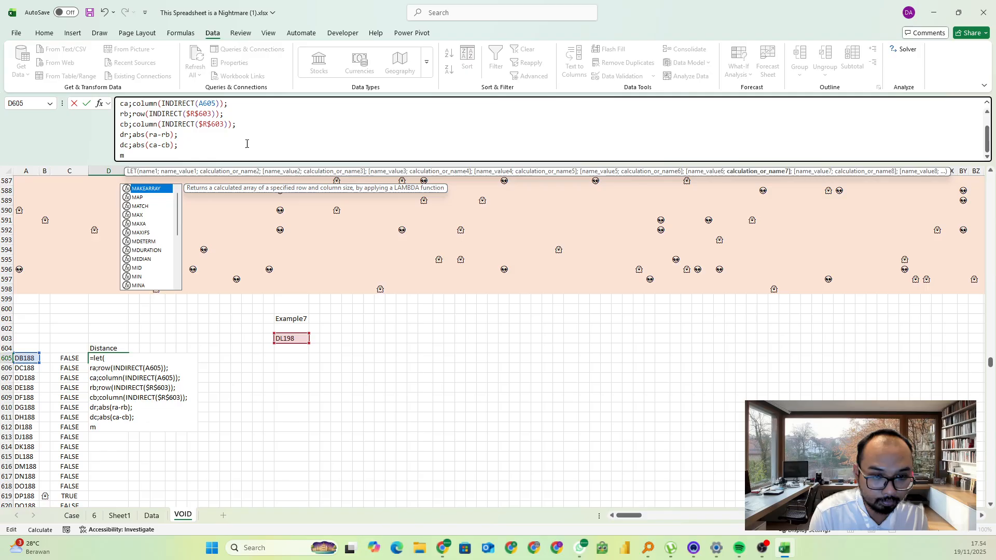
type("ax(dr")
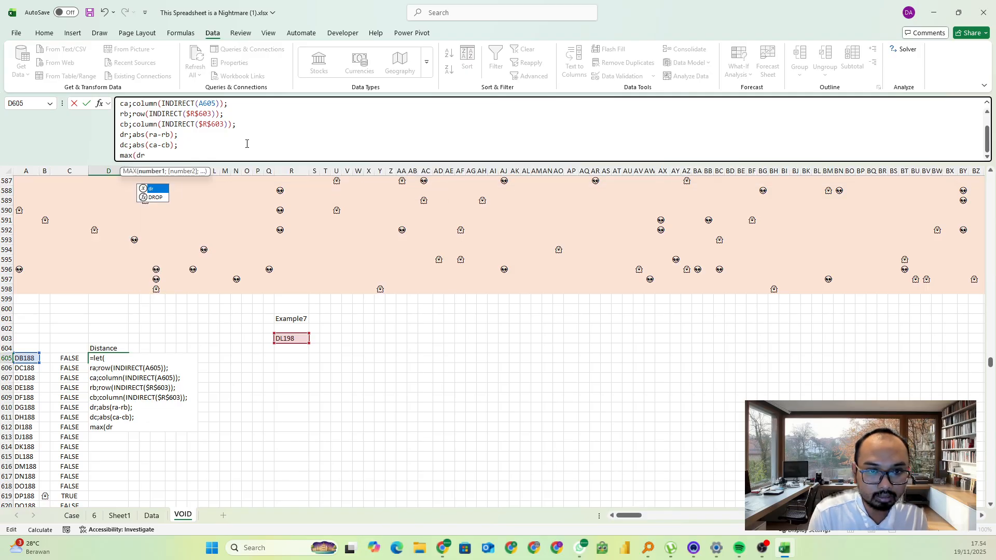
type(";dc)")
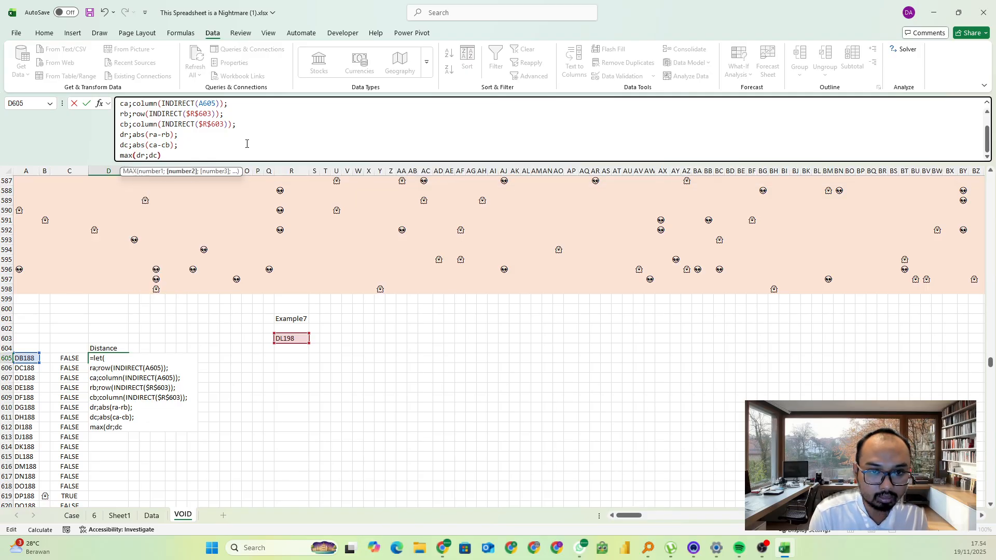
key("ctrl+Return")
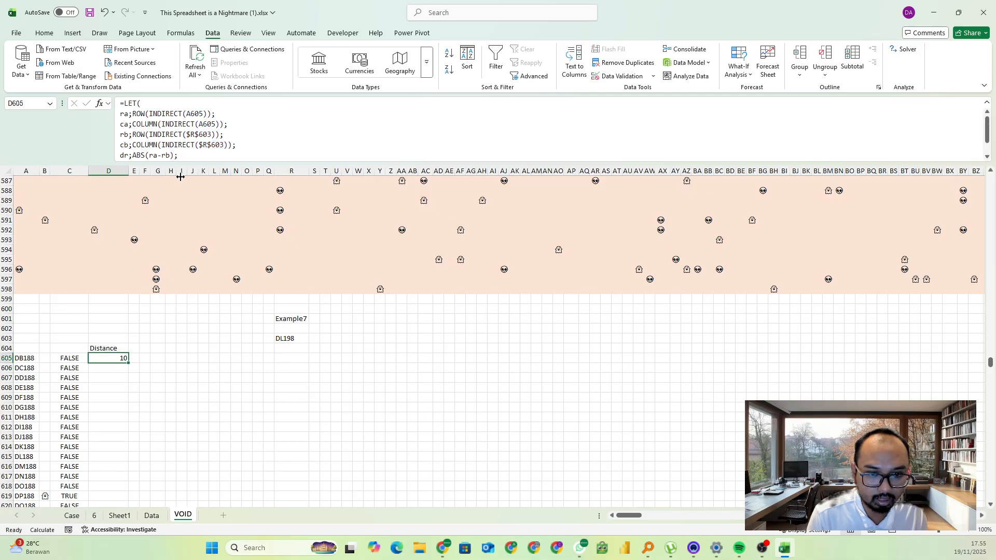
Fill the distance formula from D605 down the Distance column and check the copied rows
double_click(129, 363)
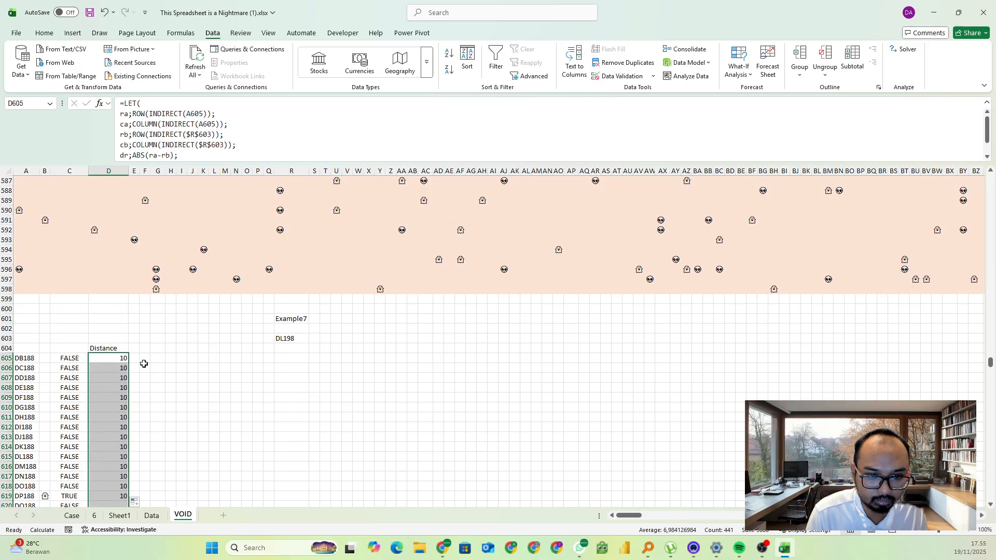
scroll(159, 365, "down", 7)
scroll(158, 366, "down", 20)
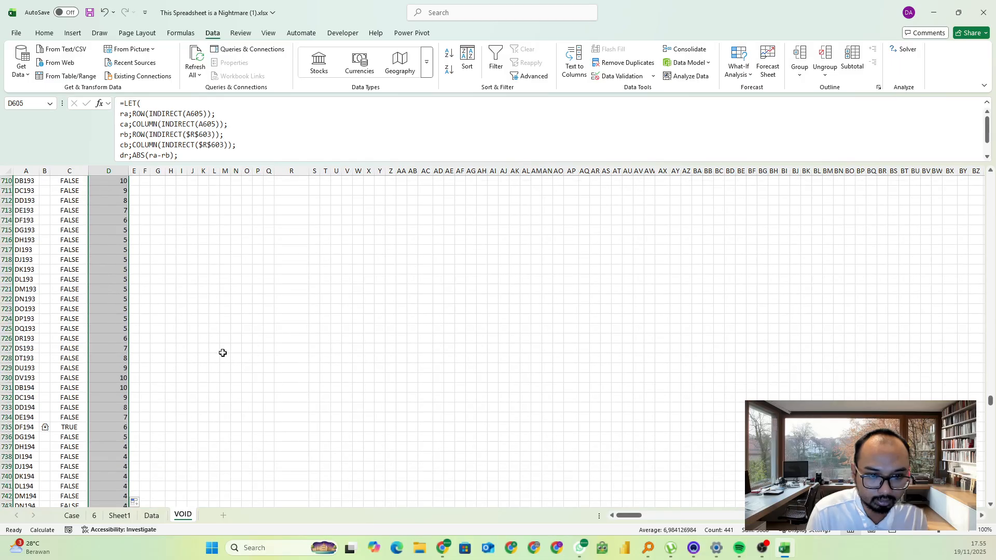
scroll(224, 351, "up", 20)
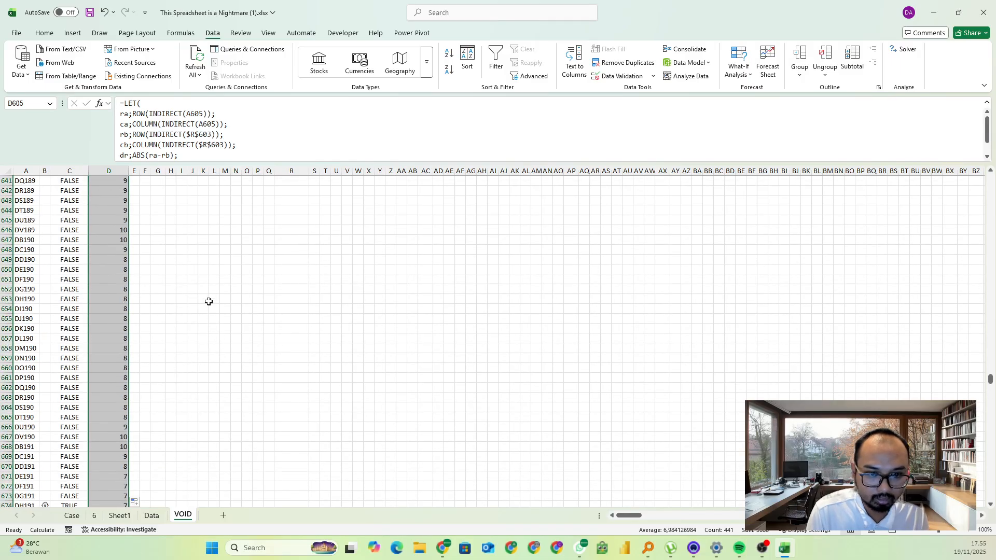
Start a MINIFS formula in R605 with D605:D1045 as the minimum range
left_click(283, 211)
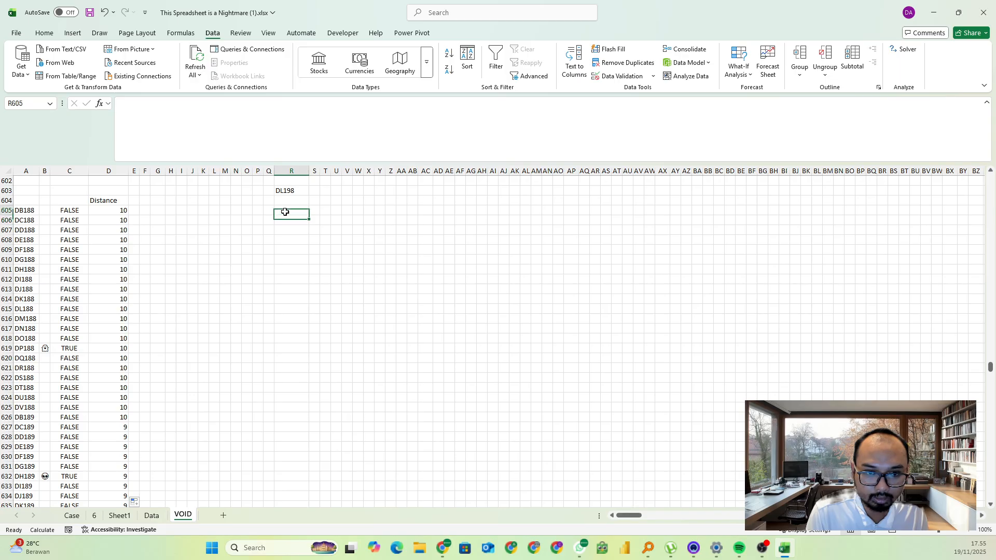
type("=")
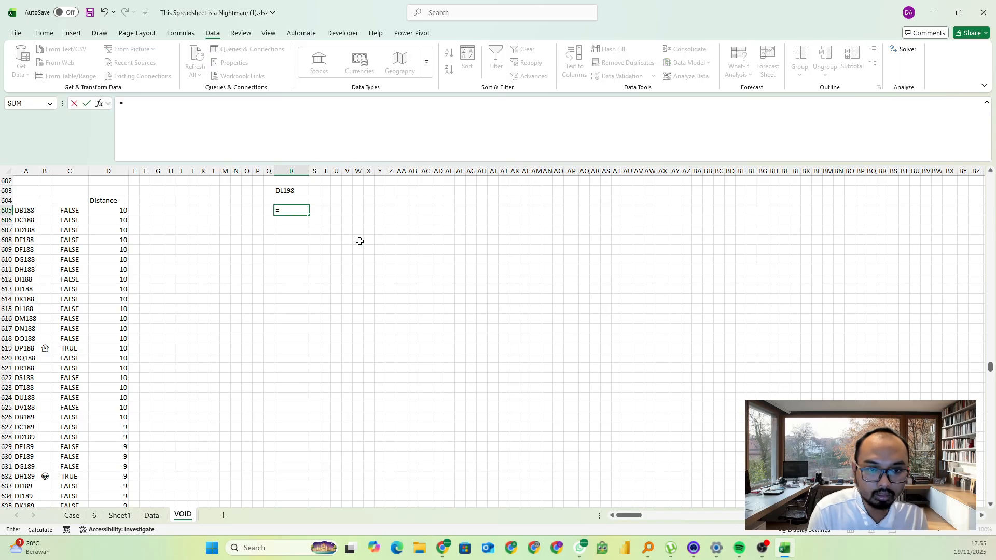
type("minifs(")
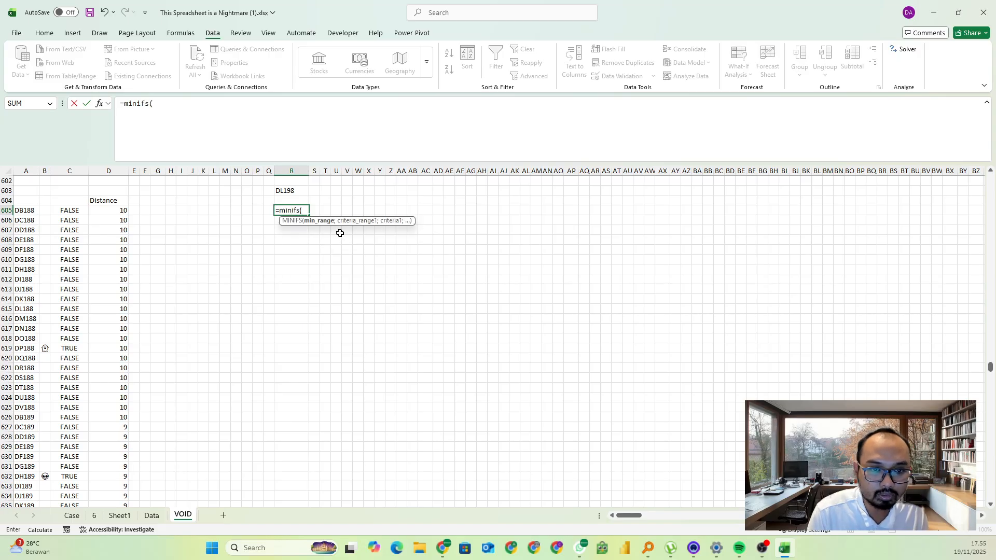
left_click(108, 212)
key("ctrl+shift+Down")
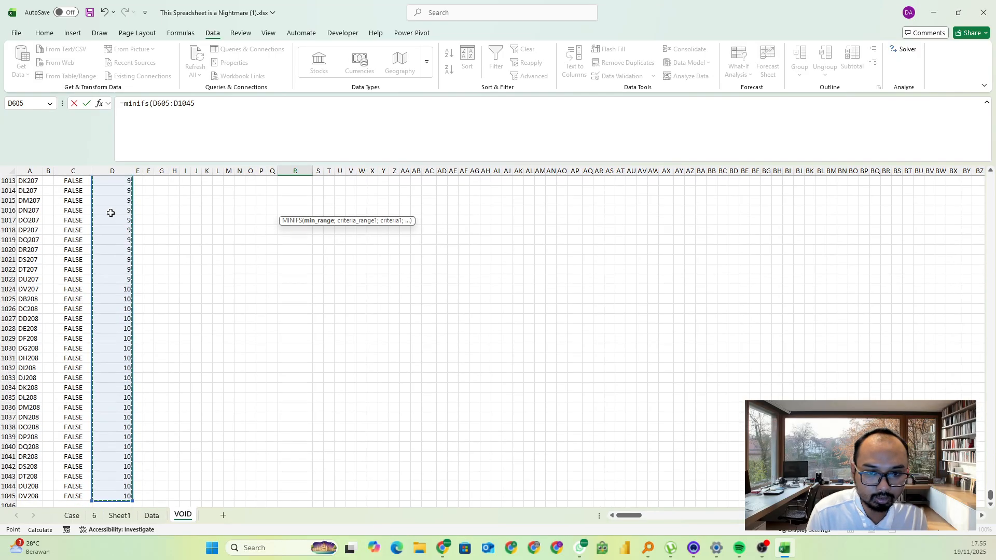
Complete the MINIFS formula with C605# as the criteria range and TRUE as the criterion
type(";")
key("Up")
key("Left")
key("Left")
key("Left")
key("Left")
key("Left")
key("Left")
key("Left")
key("Left")
key("Left")
key("Left")
key("Left")
key("Left")
key("Left")
key("Left")
key("Left")
key("Left")
key("Left")
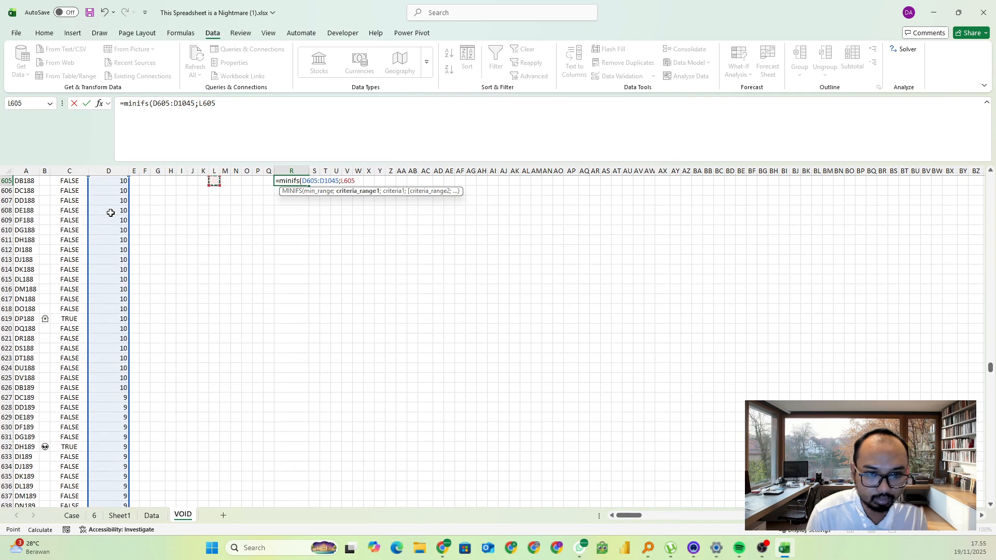
key("Down")
key("Right")
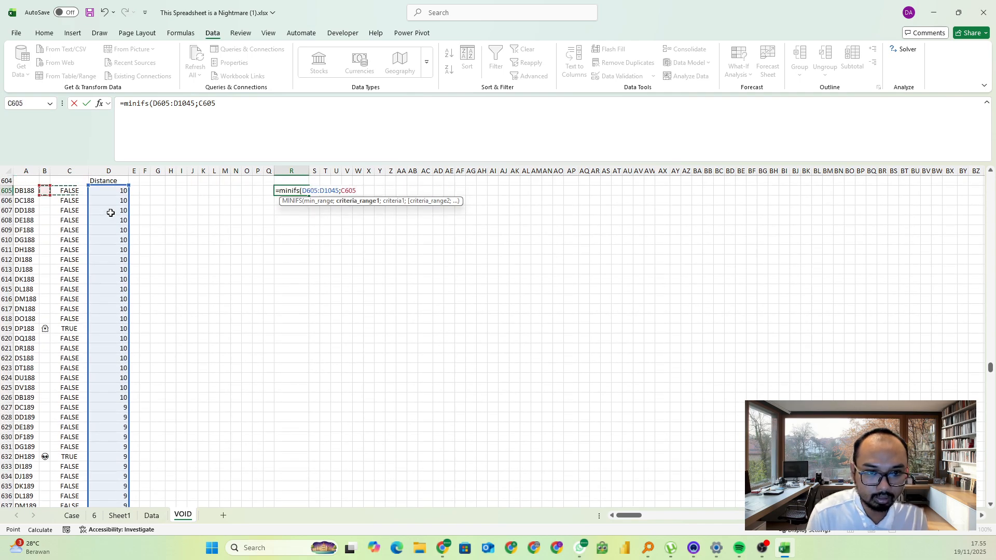
key("Right")
key("ctrl+shift+Down")
type(";true")
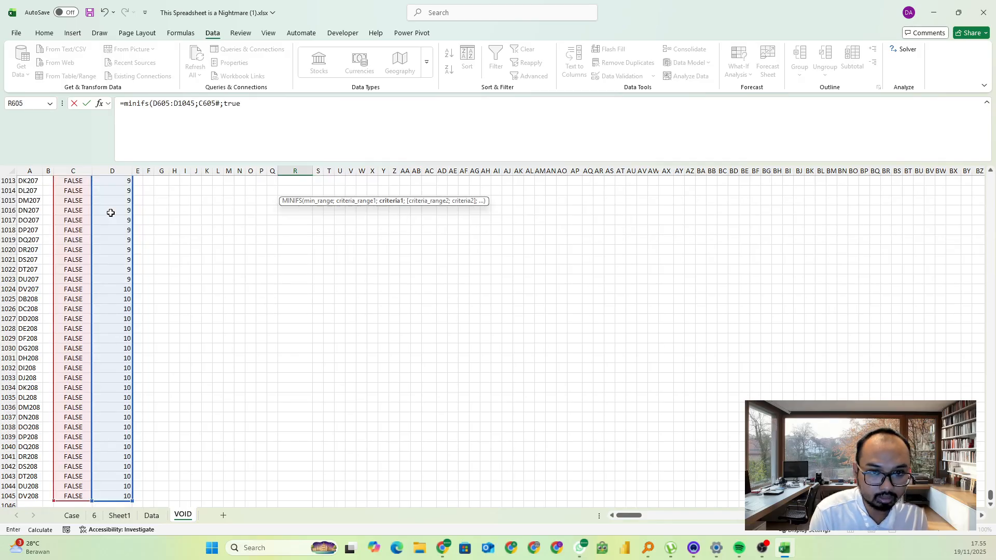
key("Return")
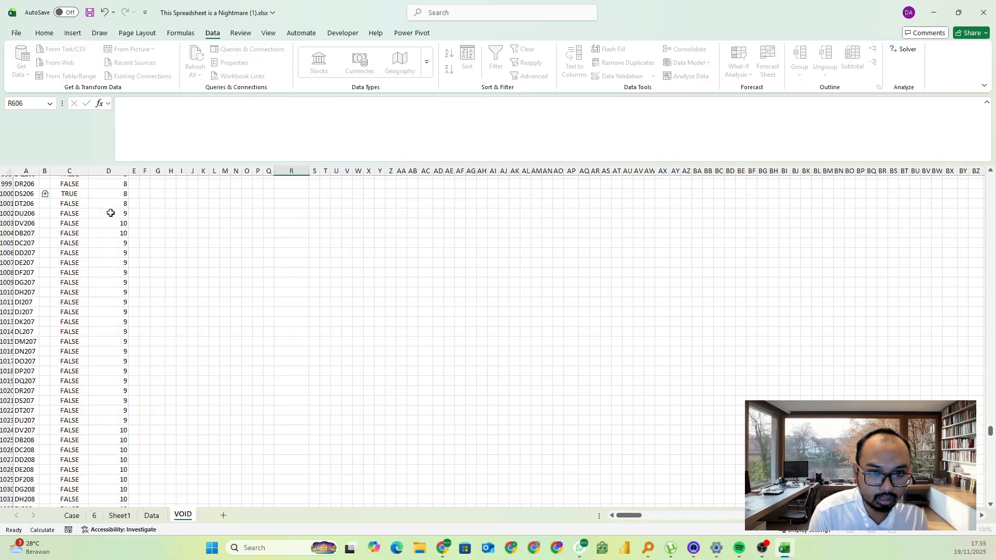
Review the minimum distance formula in R605 against the Example7 position above it
key("Up")
key("Up")
key("Up")
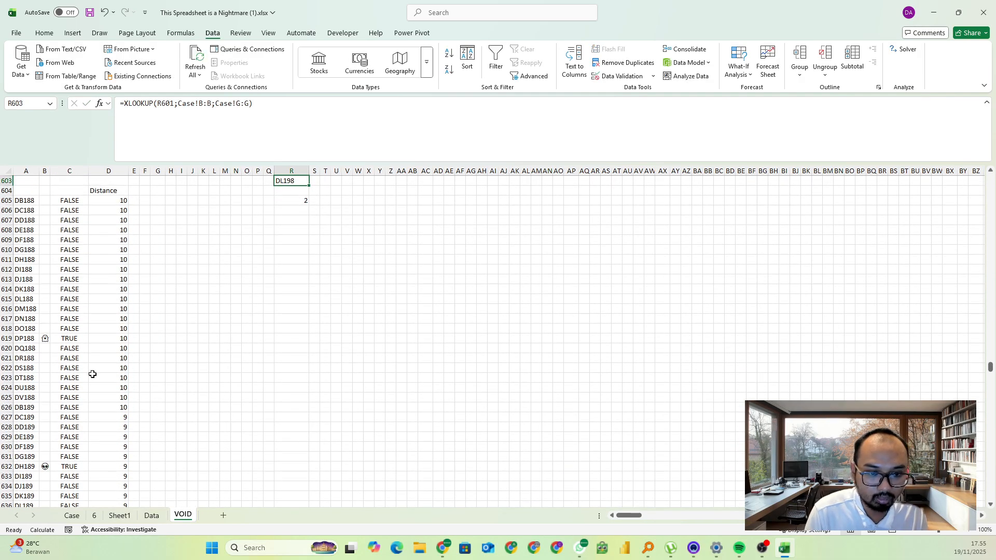
left_click(313, 189)
left_click(300, 200)
scroll(303, 236, "up", 3)
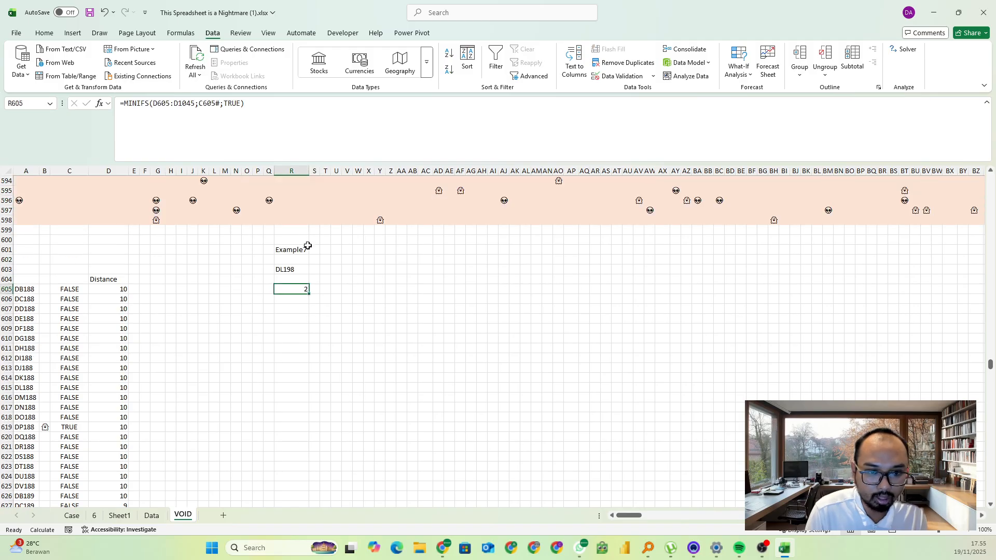
scroll(269, 290, "down", 2)
Widen column Q slightly, beside the Example7 cells
left_click(267, 231)
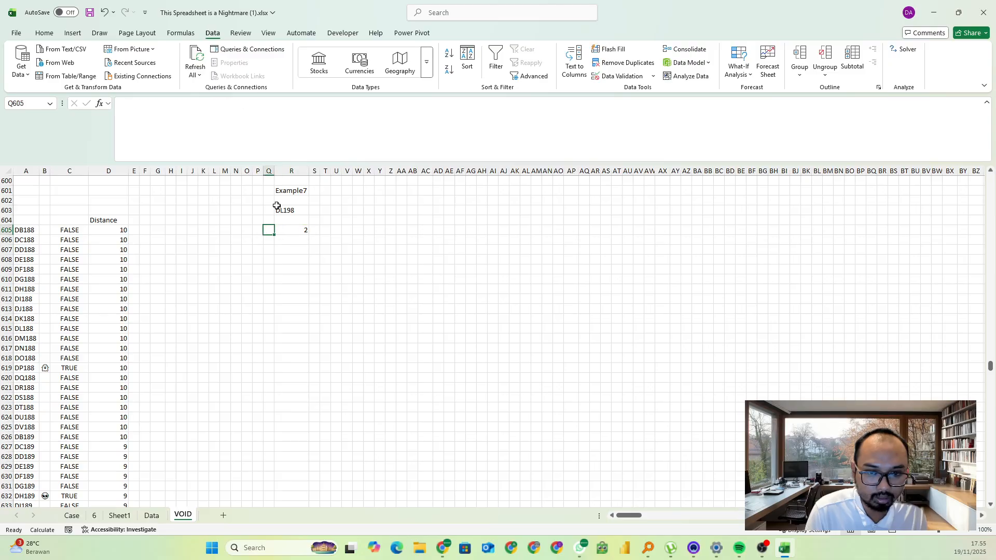
left_click_drag(273, 171, 284, 171)
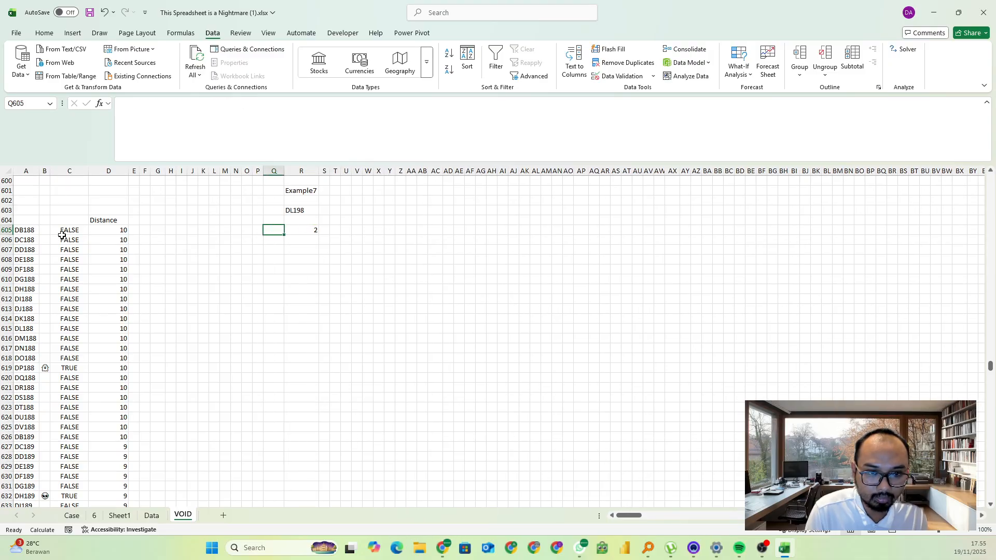
left_click(432, 269)
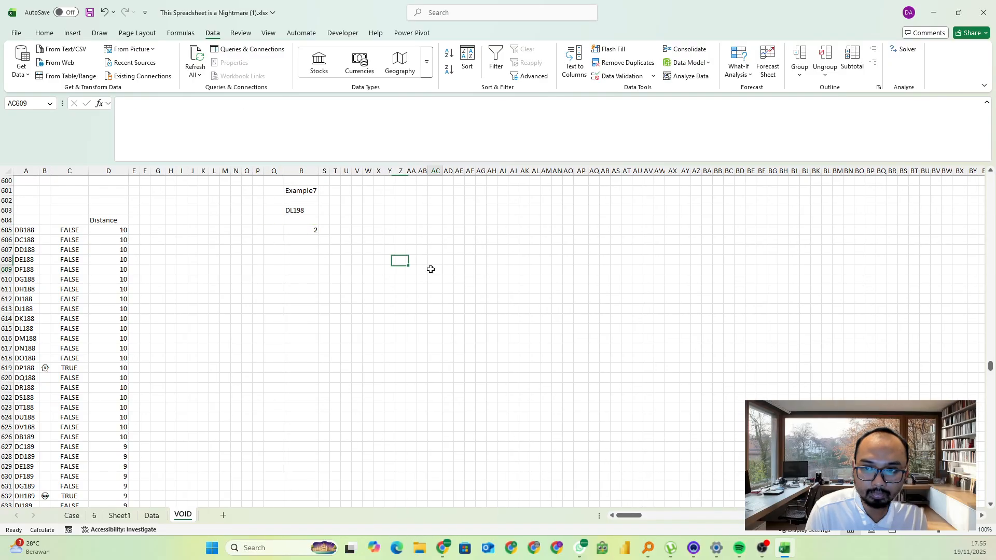
Switch the workbook's calculation mode from Partial to Manual
left_click(181, 32)
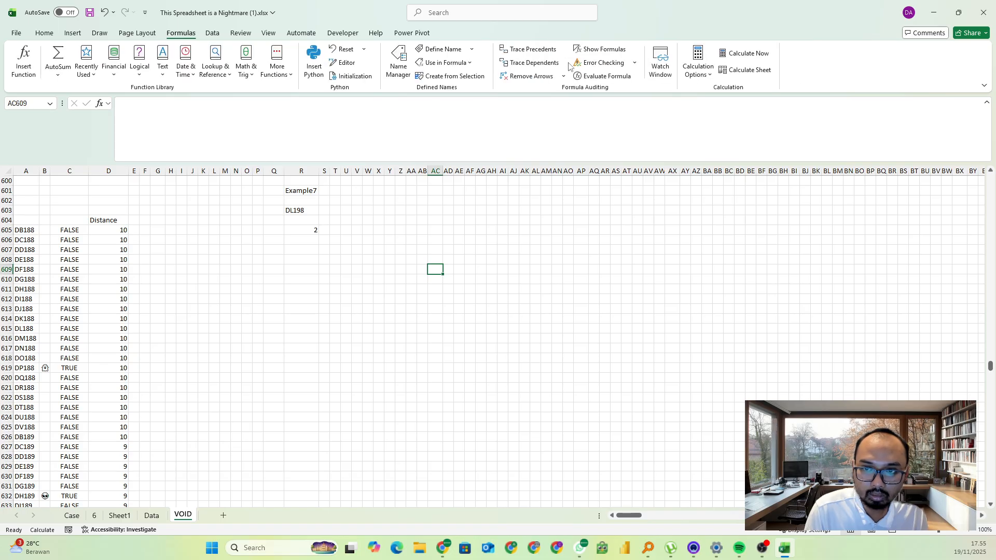
left_click(699, 78)
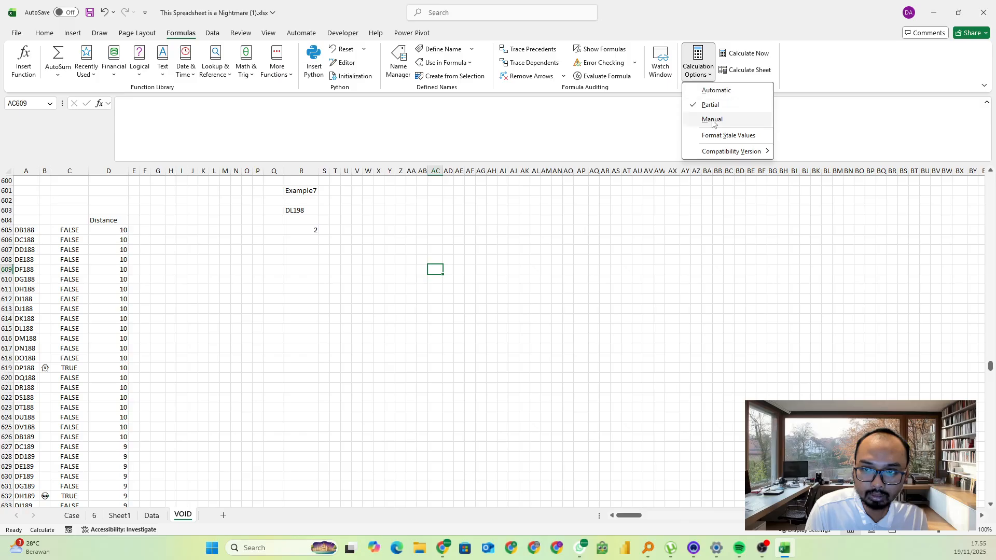
left_click(707, 118)
left_click(275, 239)
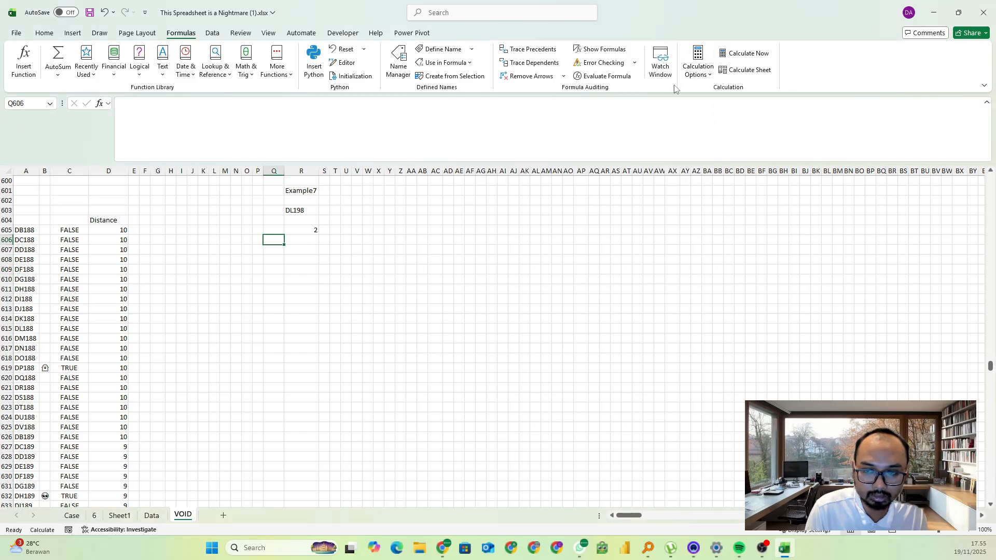
left_click(698, 75)
left_click(374, 258)
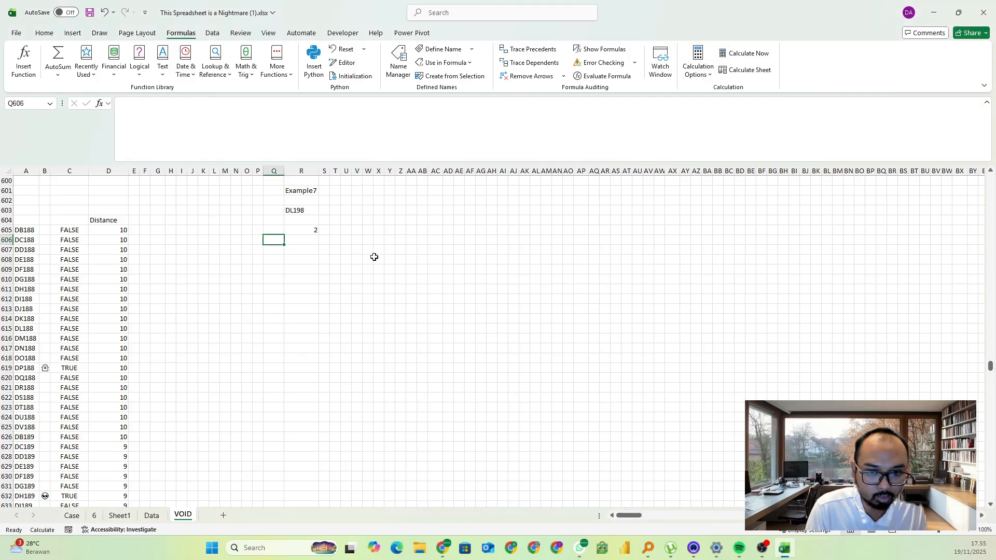
left_click(334, 259)
left_click(276, 243)
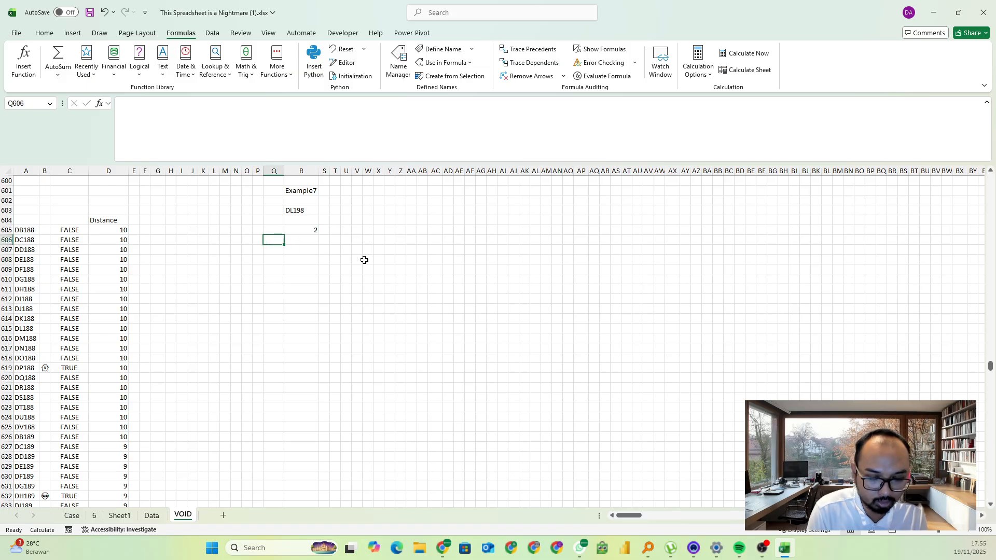
Start a FILTER formula in Q605 with A605# as the array to return
left_click(285, 228)
type("=")
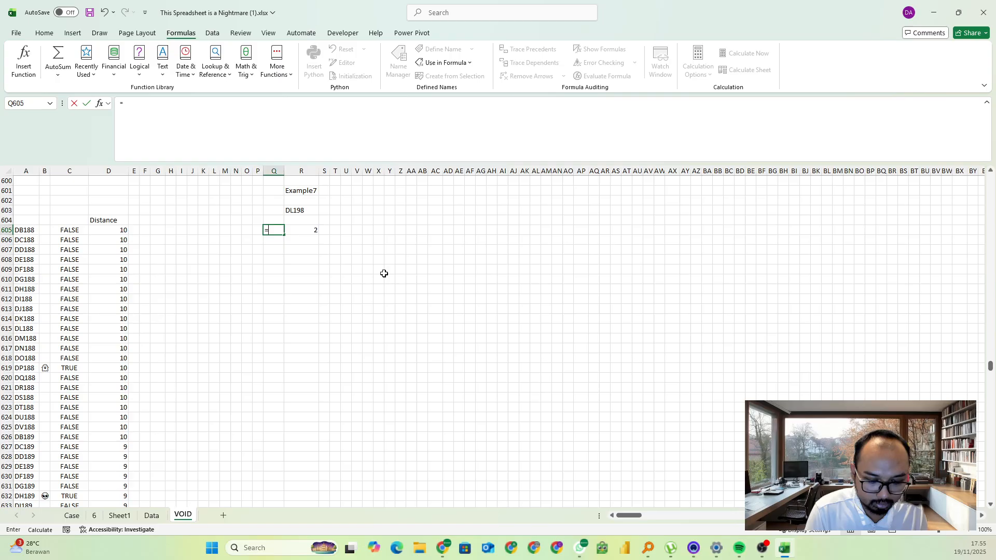
type("filter(")
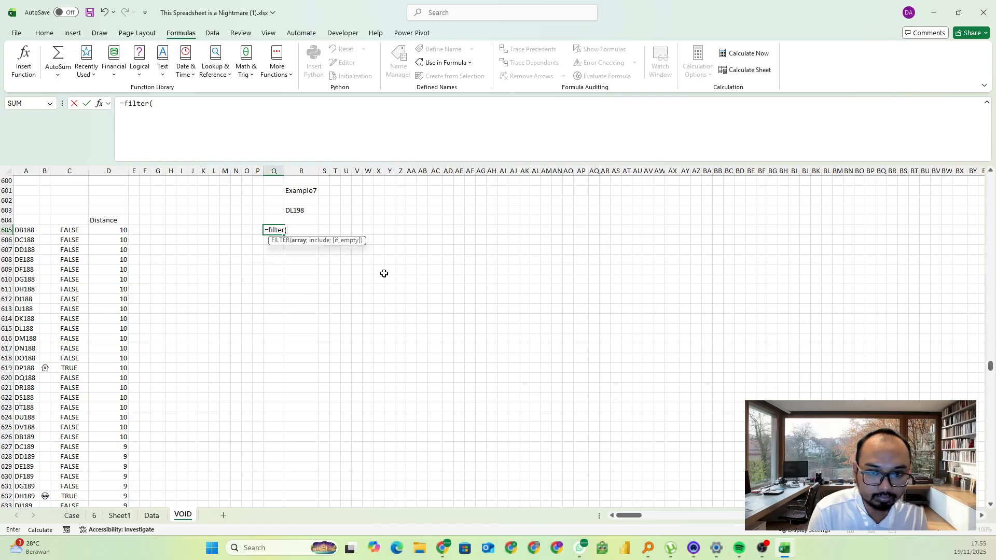
left_click(24, 230)
key("ctrl+shift+Down")
type(";")
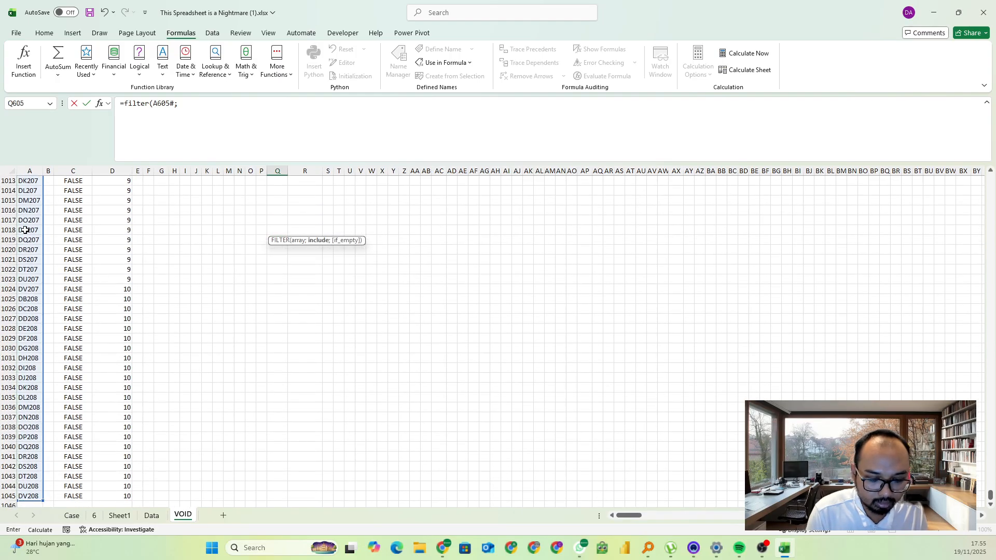
Add D605:D1045=R605 as the include condition of the FILTER formula
left_click(130, 260)
key("ctrl+Up")
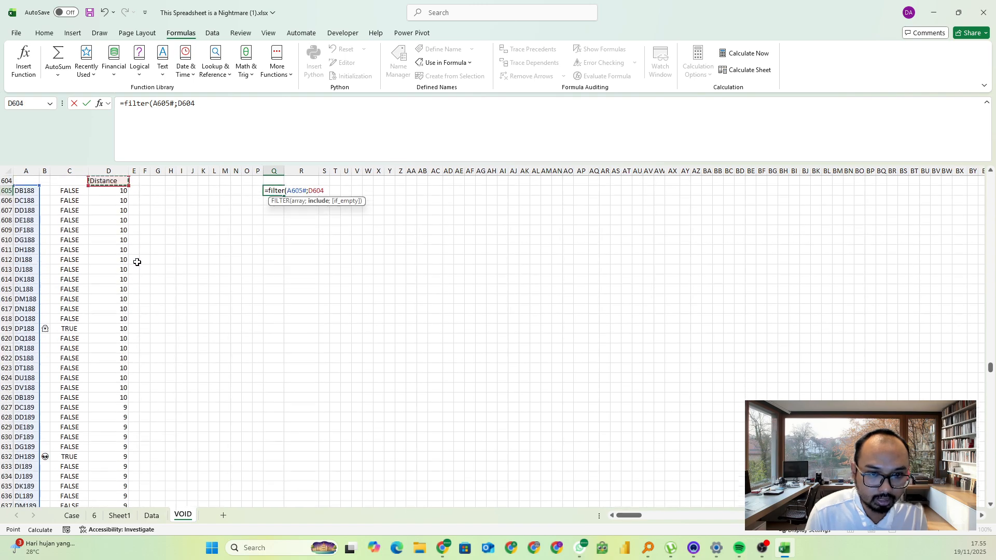
key("Down")
key("ctrl+shift+Down")
type("=")
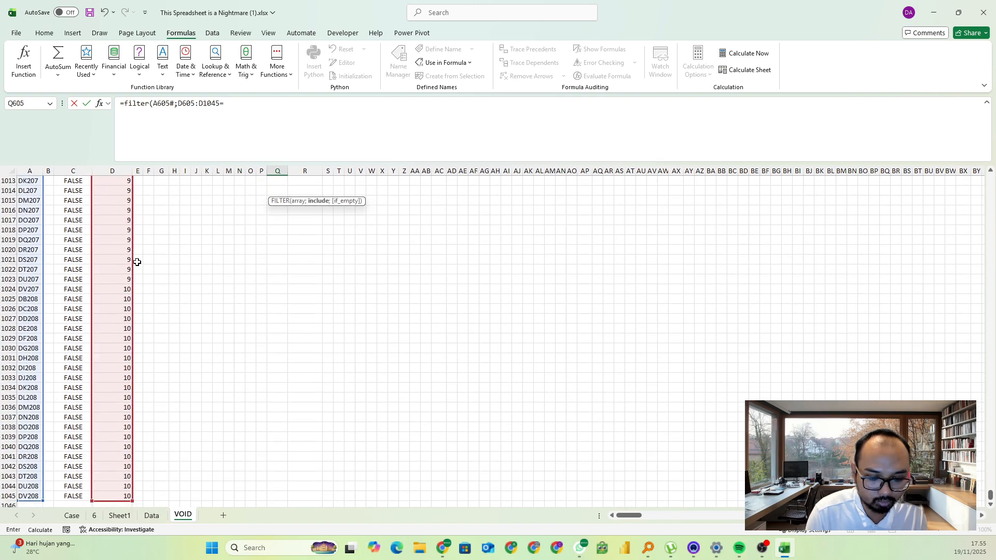
left_click(284, 278)
key("ctrl+Up")
key("Down")
key("Down")
key("Down")
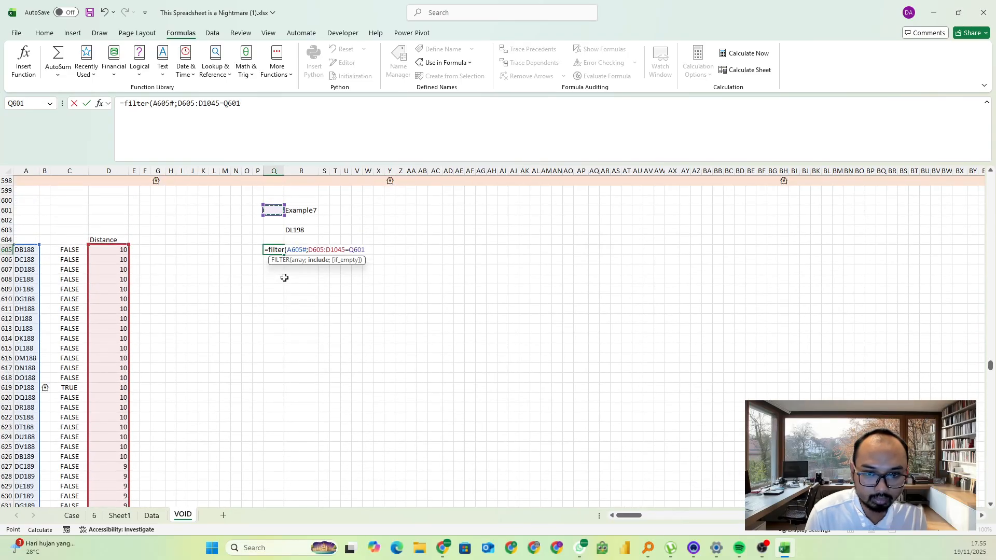
key("Down")
key("Down")
key("Down")
key("Down")
key("Right")
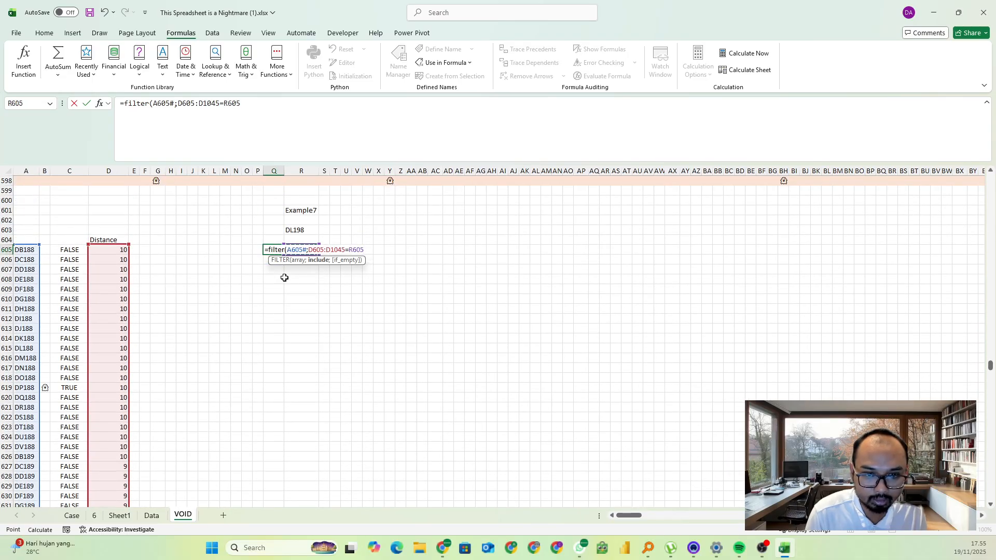
Enclose the distance condition in parentheses, multiply it by (C605#=TRUE), and complete the FILTER formula
left_click(187, 113)
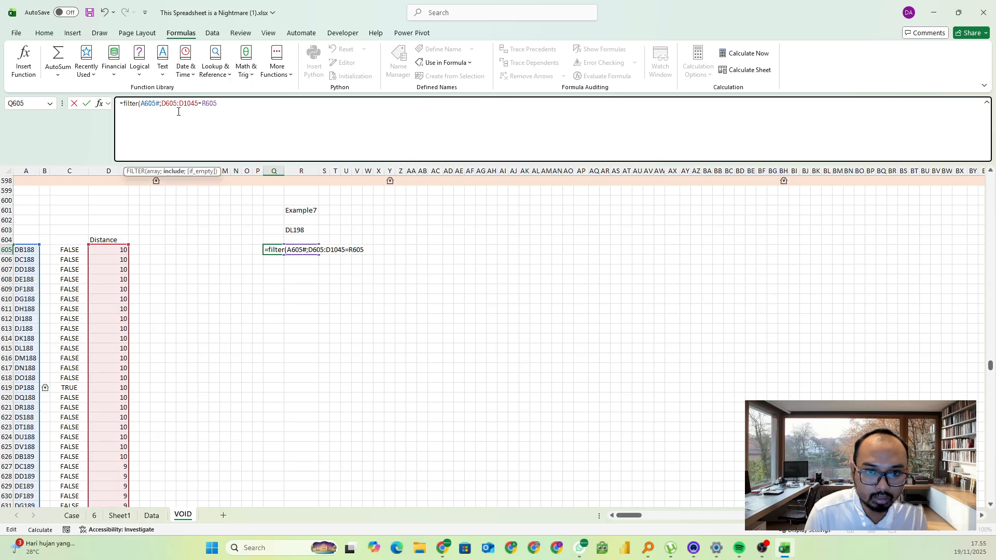
type("(")
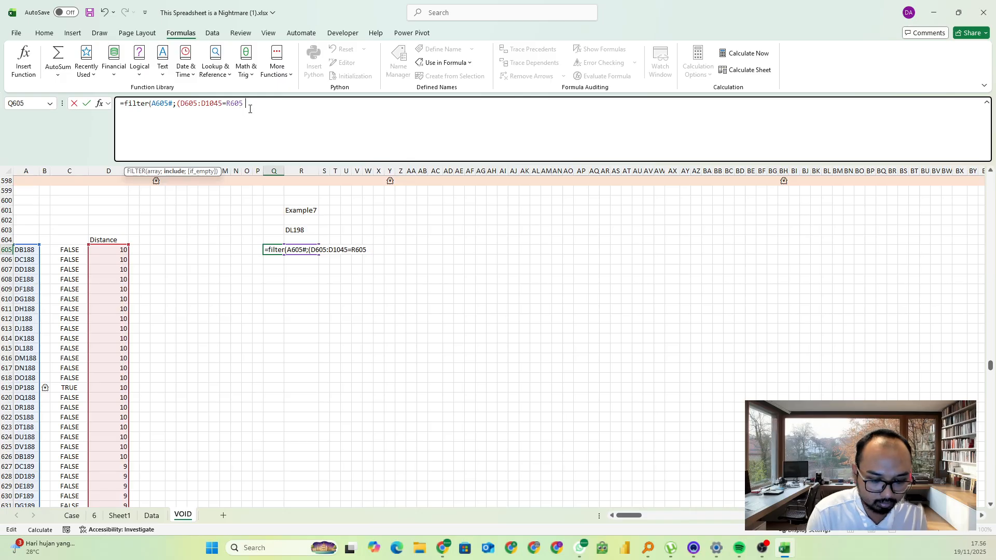
type(")*(")
left_click(80, 248)
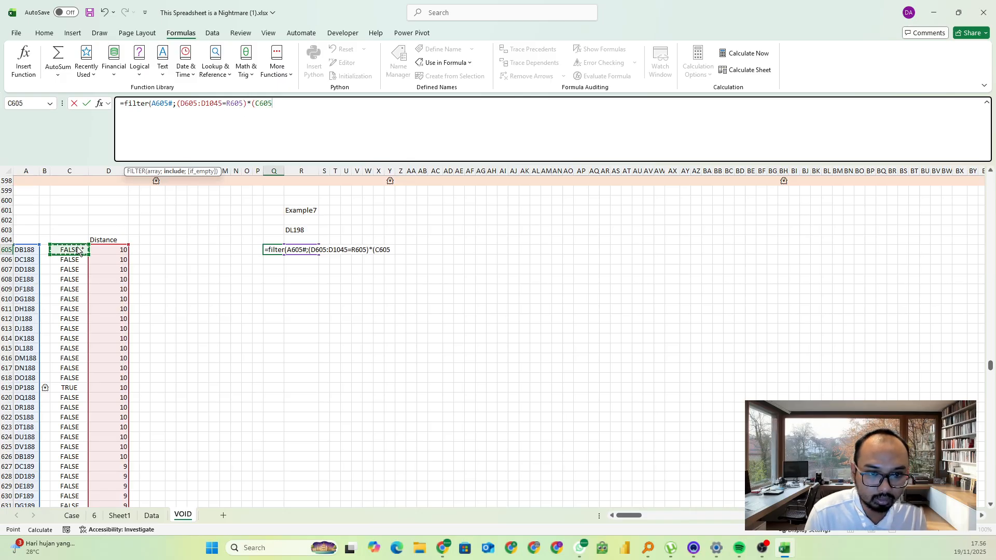
key("ctrl+shift+Down")
type("=true)")
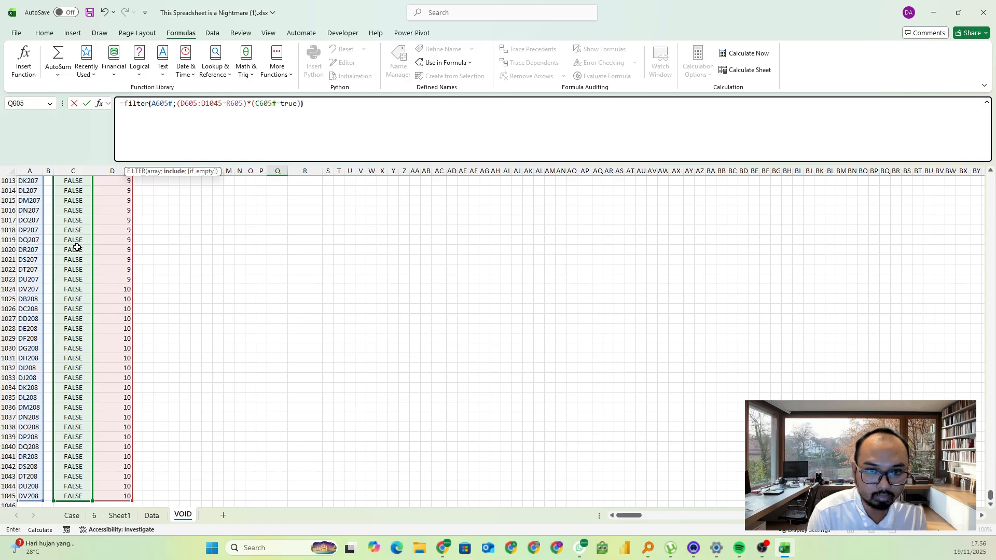
key("Return")
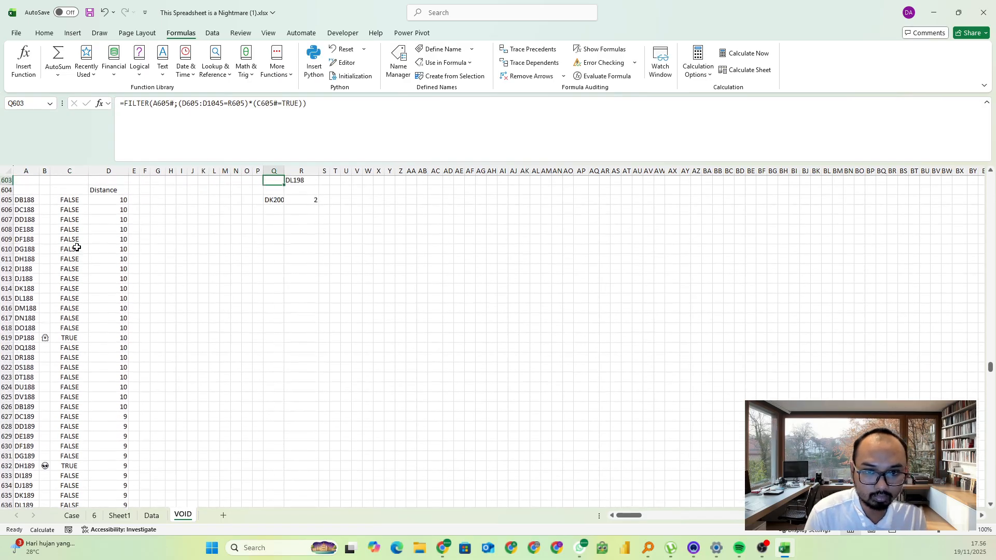
Fit column Q's width to its contents and select the minimum distance cell R605
key("Up")
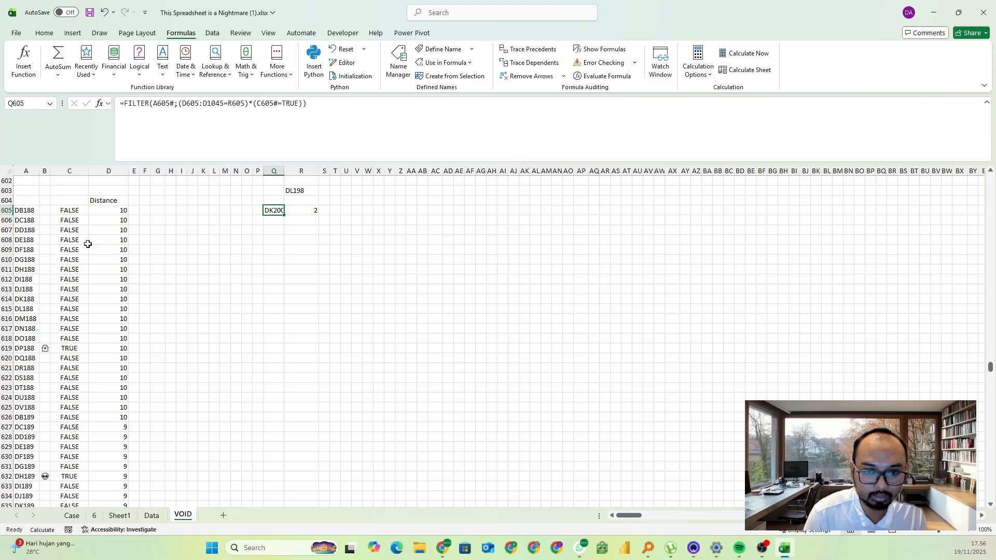
double_click(285, 170)
left_click(311, 250)
left_click(314, 210)
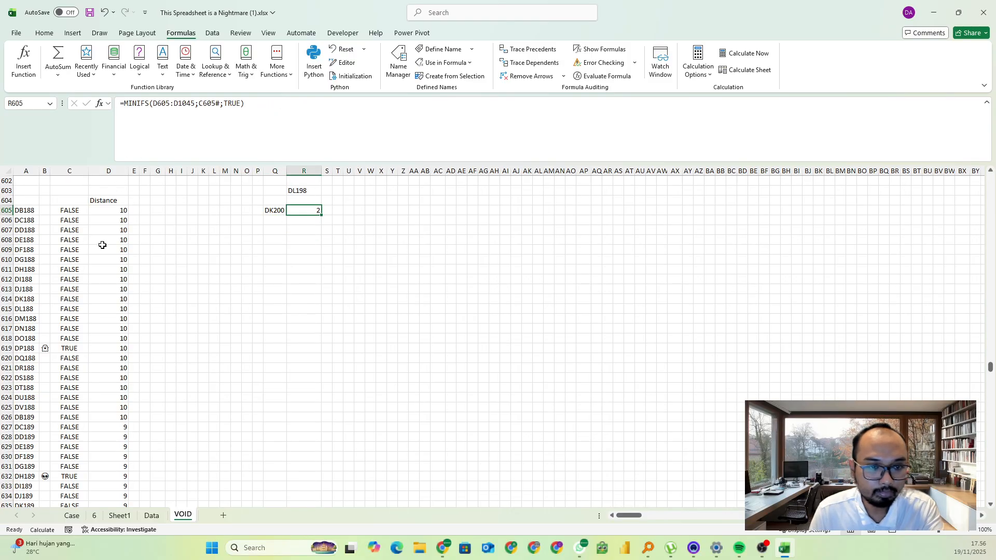
Examine the formulas behind the Example7 position in R603, the address list, the symbol list and the TRUE/FALSE match column
left_click(20, 202)
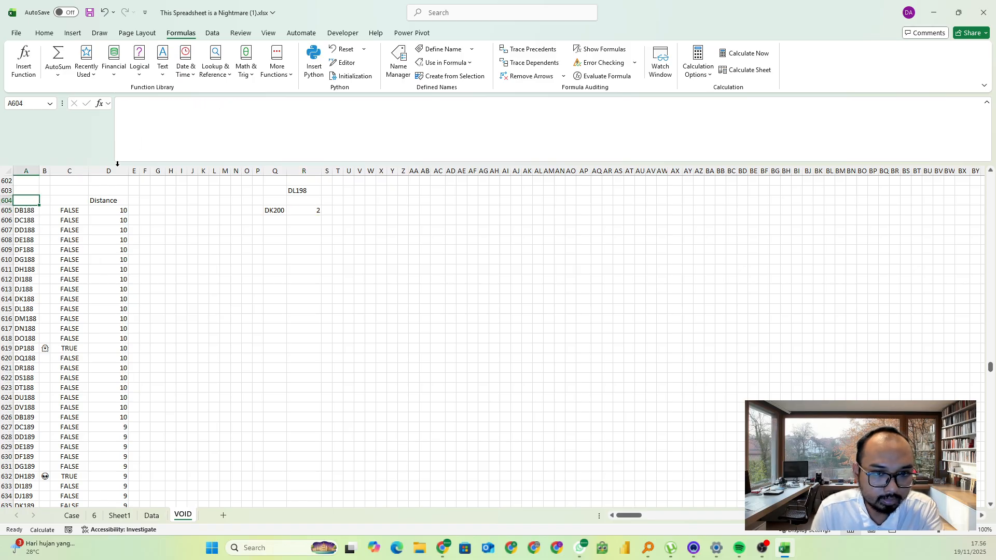
key("Down")
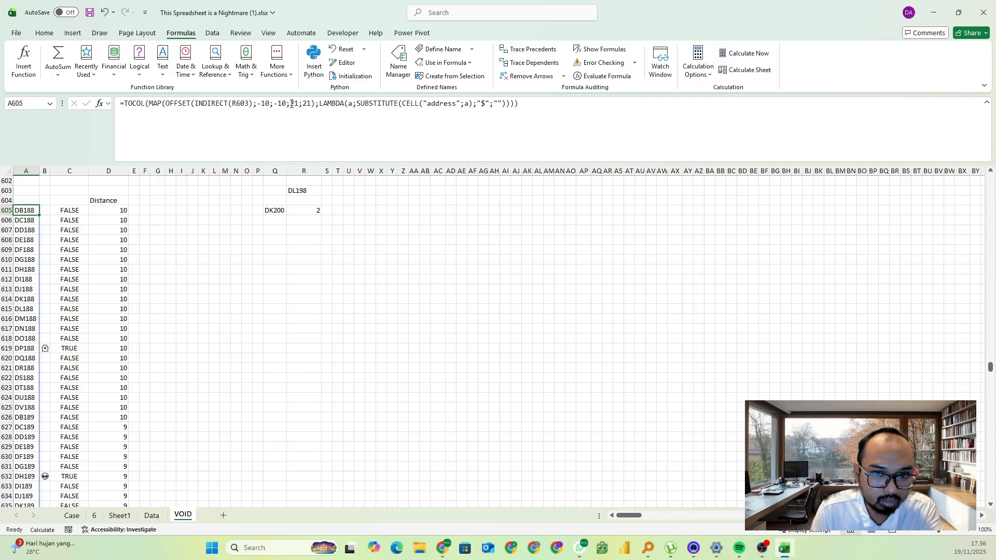
scroll(259, 233, "up", 2)
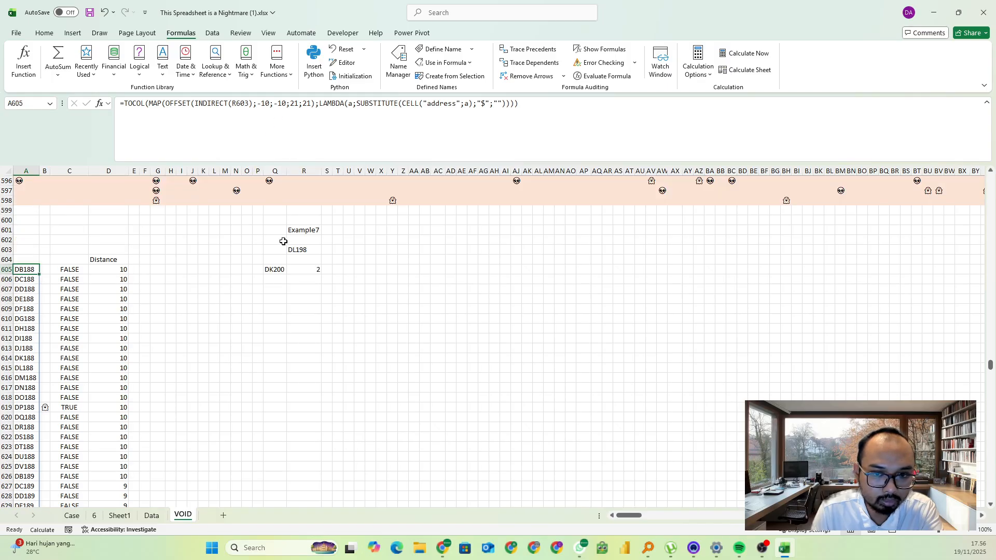
left_click(301, 252)
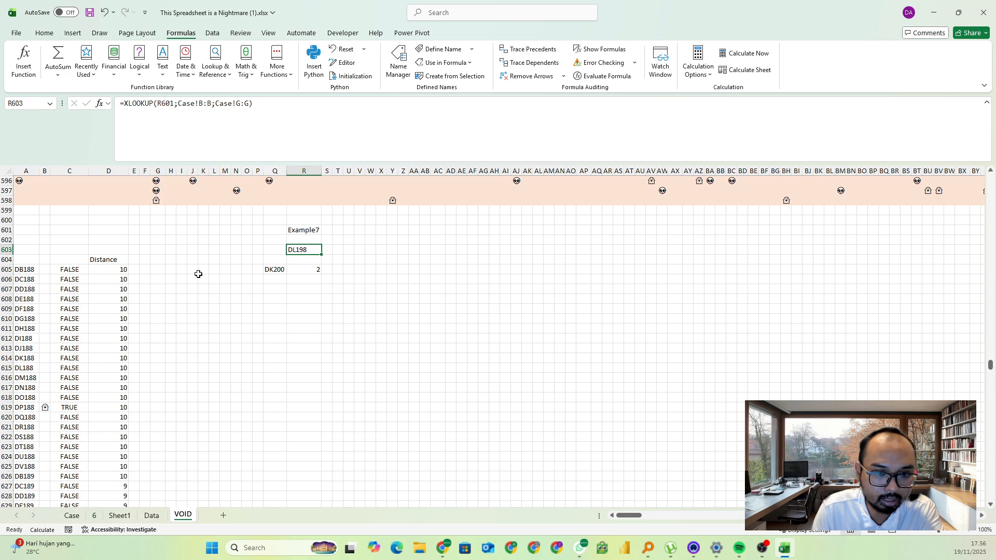
left_click(28, 270)
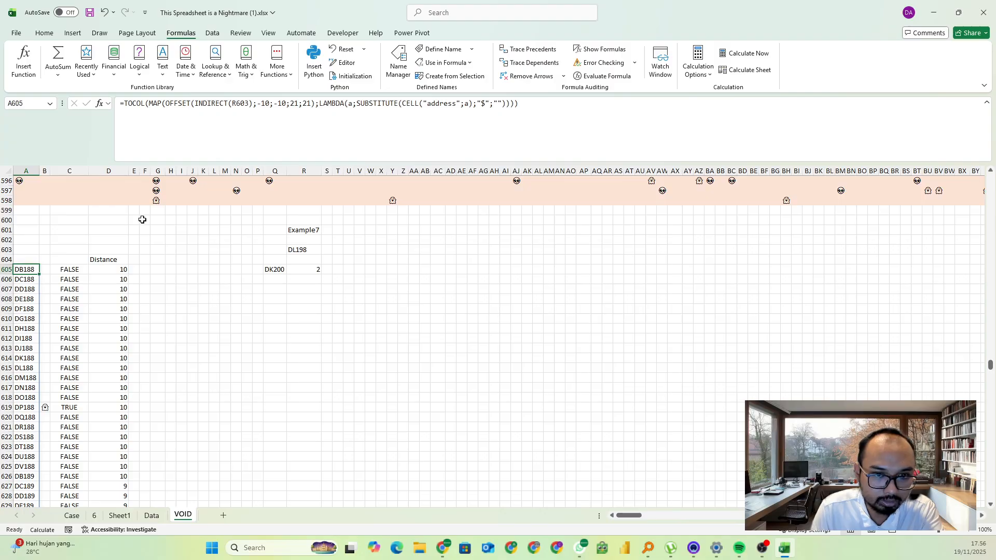
key("Right")
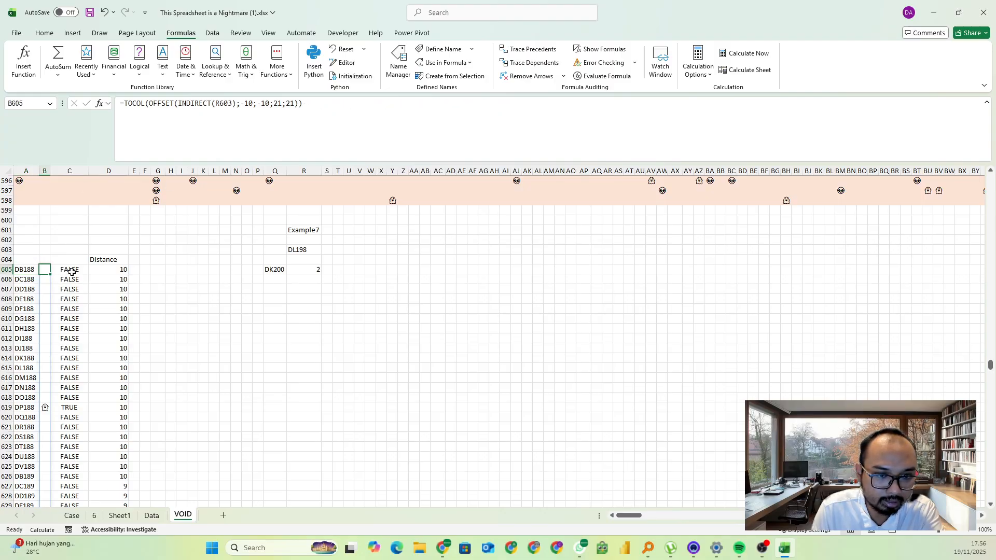
left_click(71, 271)
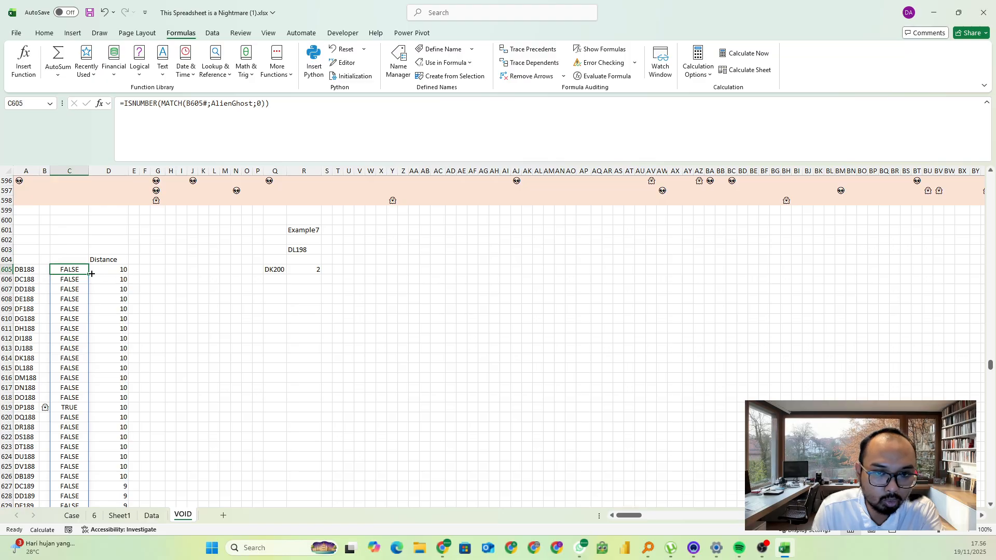
scroll(68, 301, "down", 3)
scroll(70, 285, "up", 3)
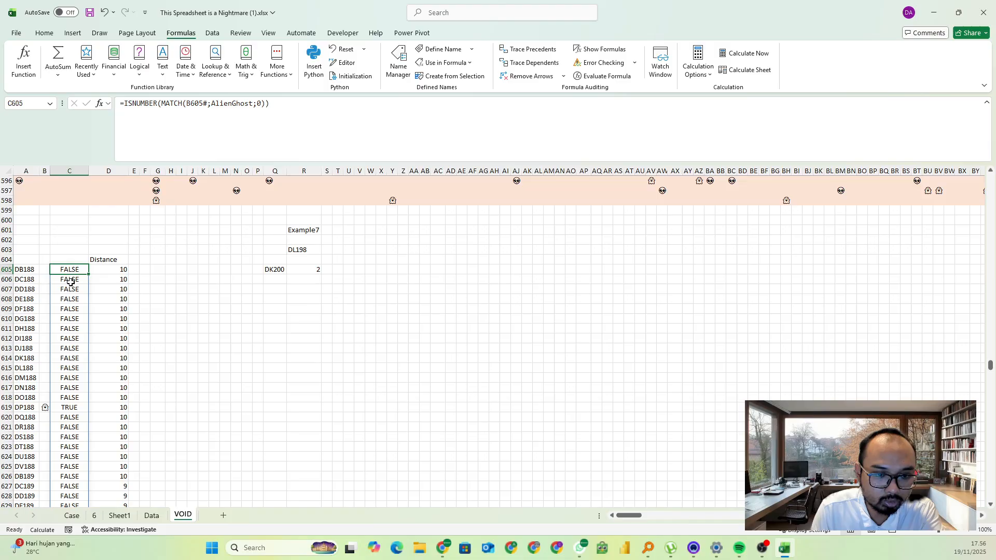
scroll(177, 233, "down", 2)
Enlarge the formula bar to examine the full LET distance formula in D605, including its final MAX line
left_click(117, 209)
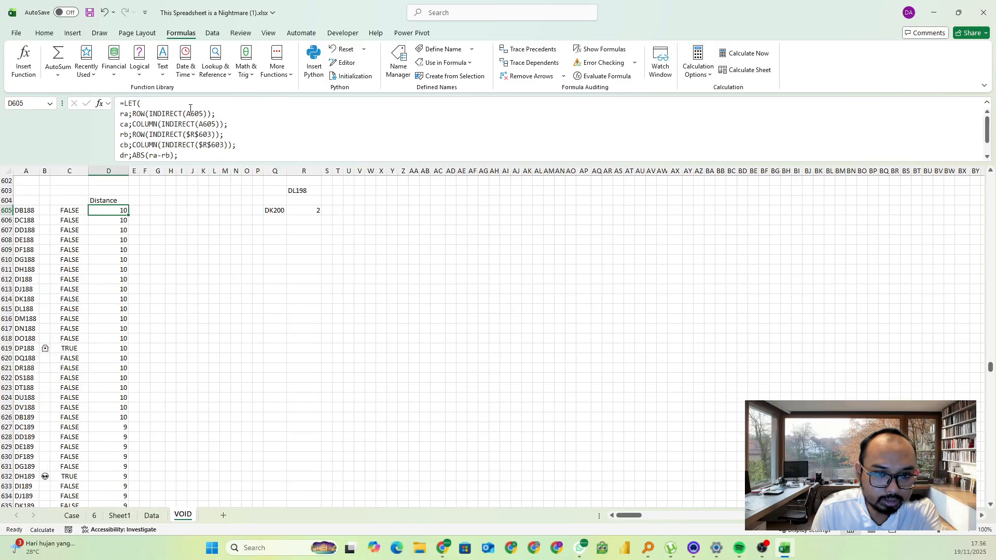
left_click_drag(179, 163, 167, 183)
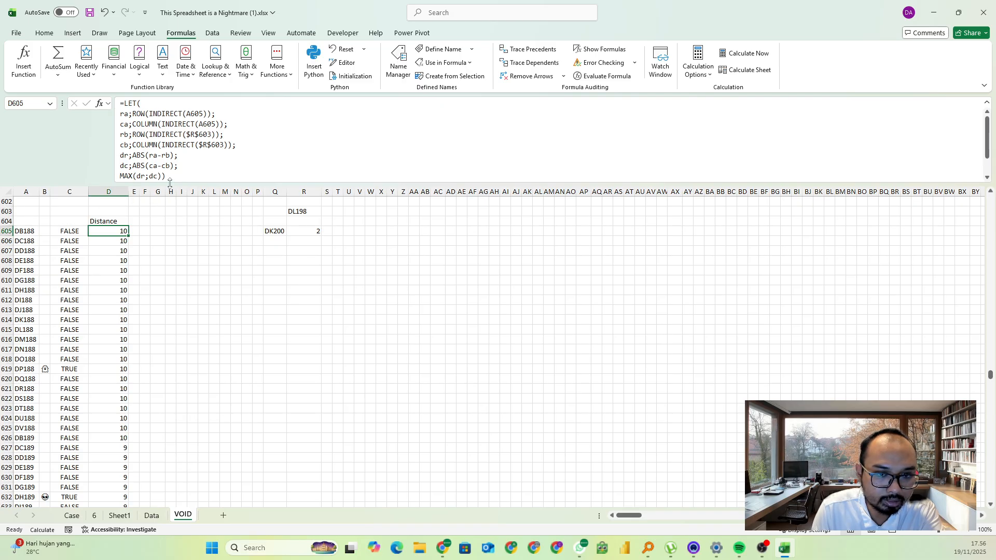
left_click(124, 175)
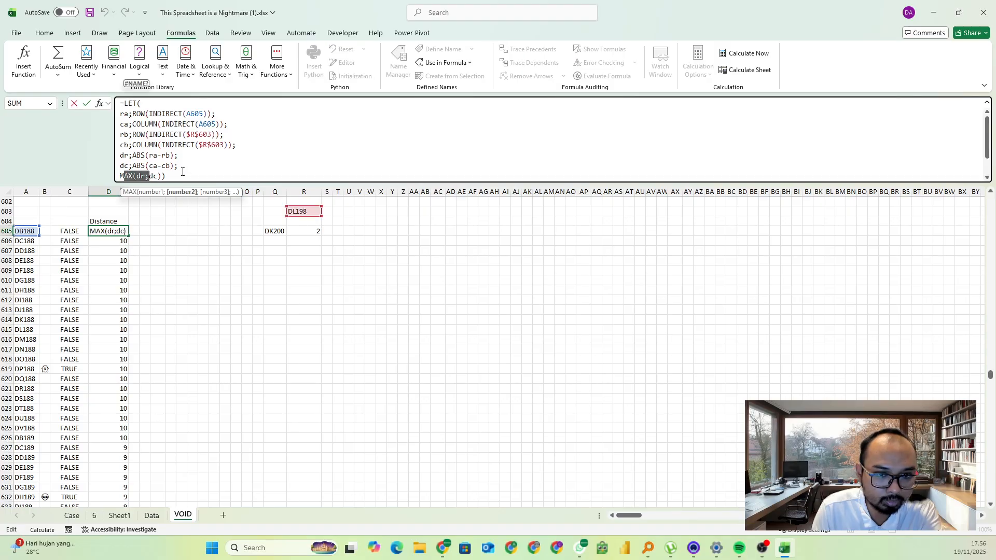
key("Escape")
left_click(225, 280)
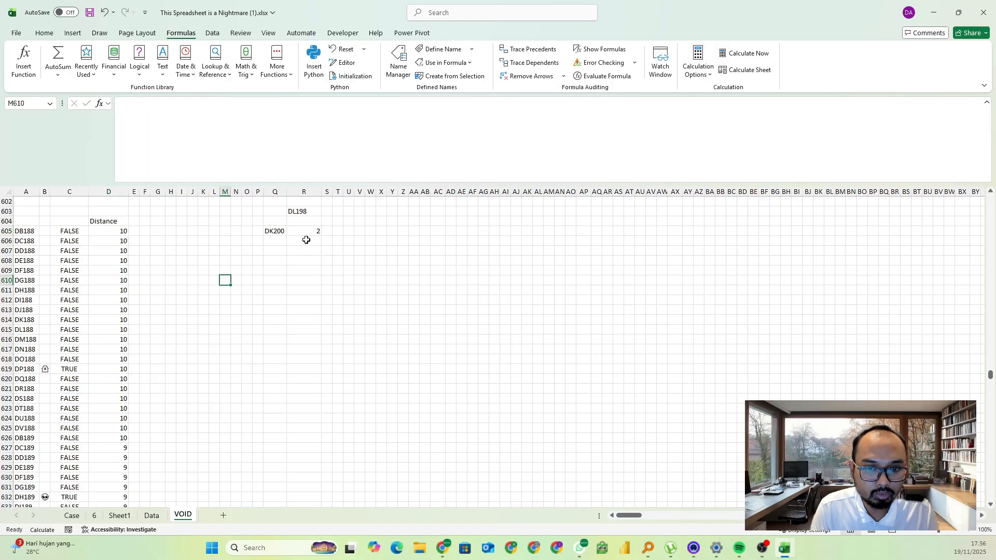
Review the ranges referenced by the MINIFS formula in R605 and the FILTER formula in Q605 without changing them
left_click(310, 230)
left_click(138, 102)
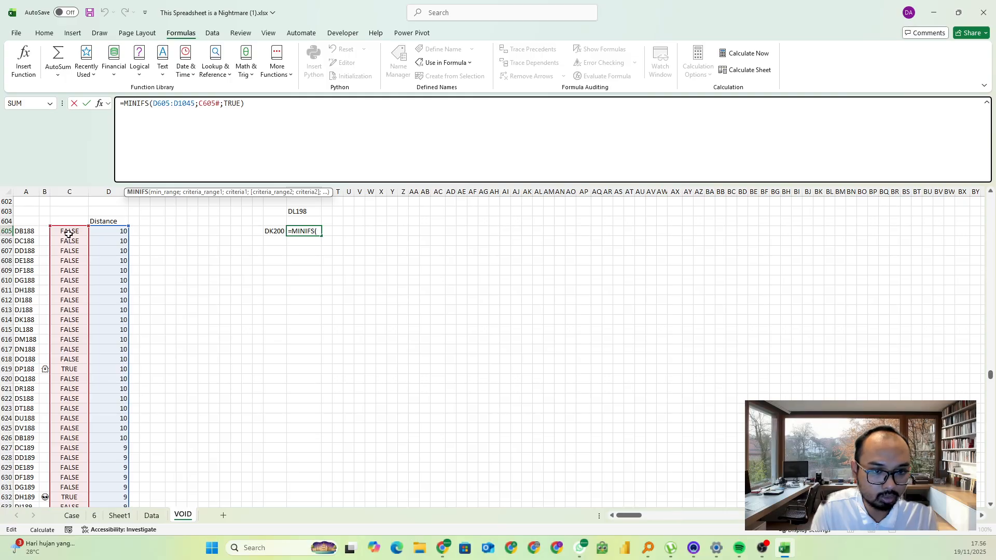
key("Escape")
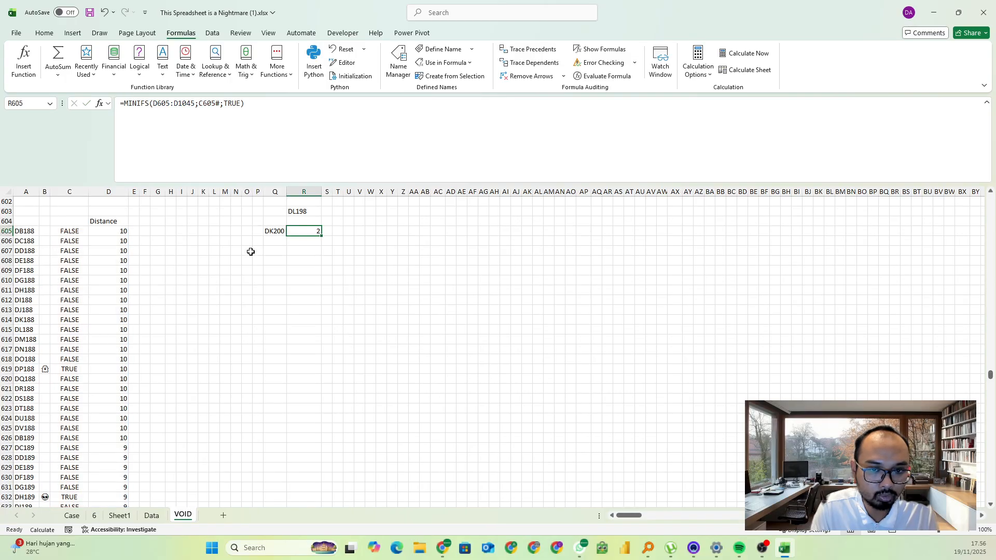
left_click(271, 230)
left_click(181, 120)
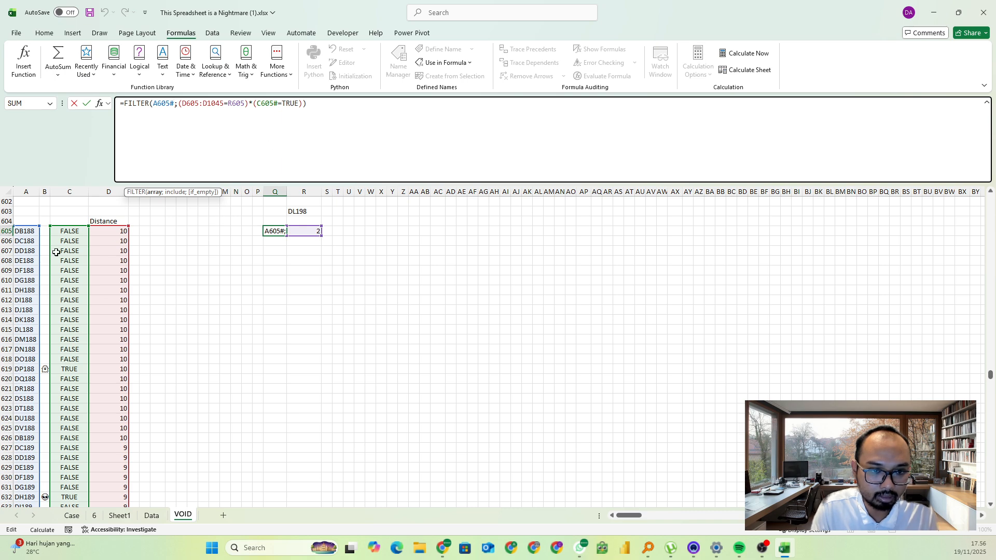
key("Escape")
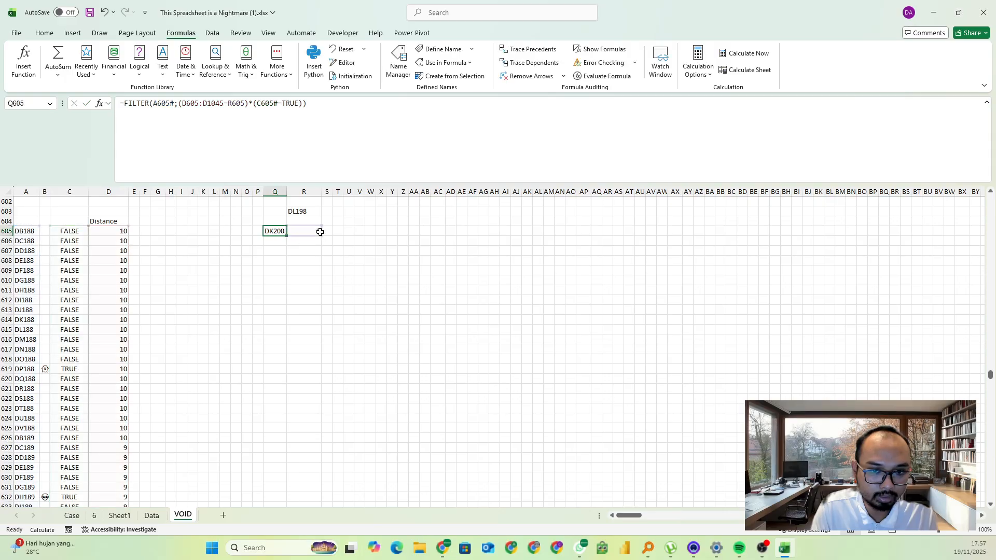
left_click(310, 258)
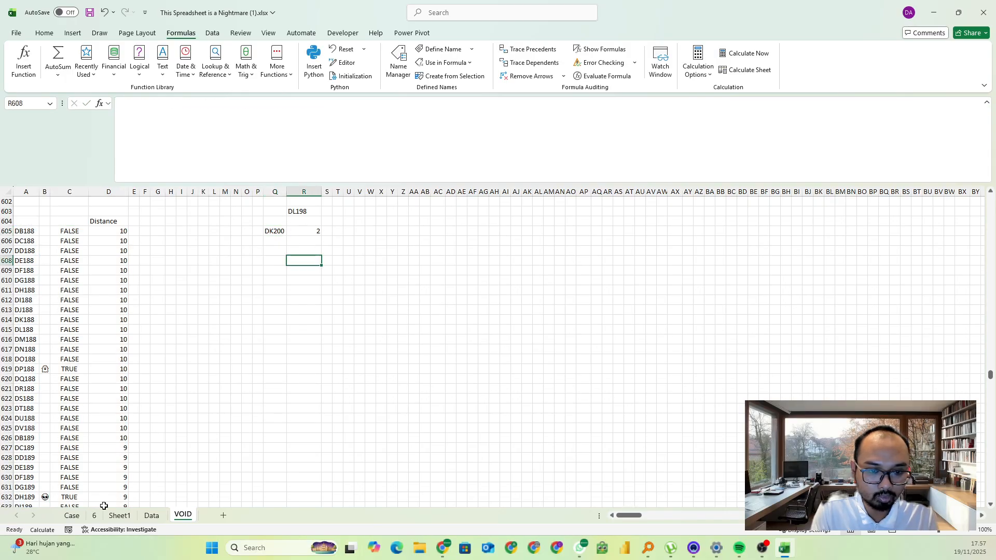
key("alt+Tab")
key("alt+Tab")
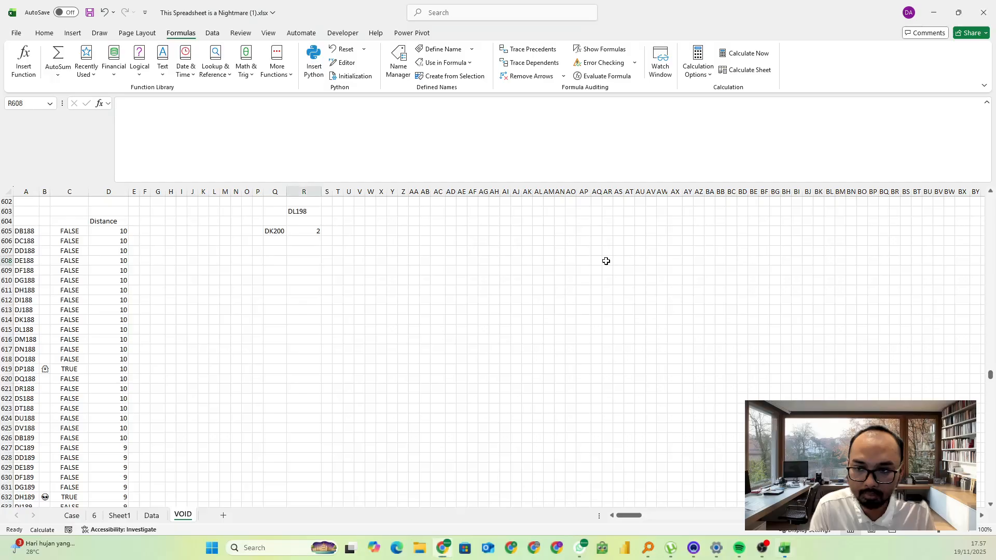
Copy Level 7 game numbers 111 to 130 from the Case sheet into P606:P625 on VOID and fit column P's width
left_click(72, 515)
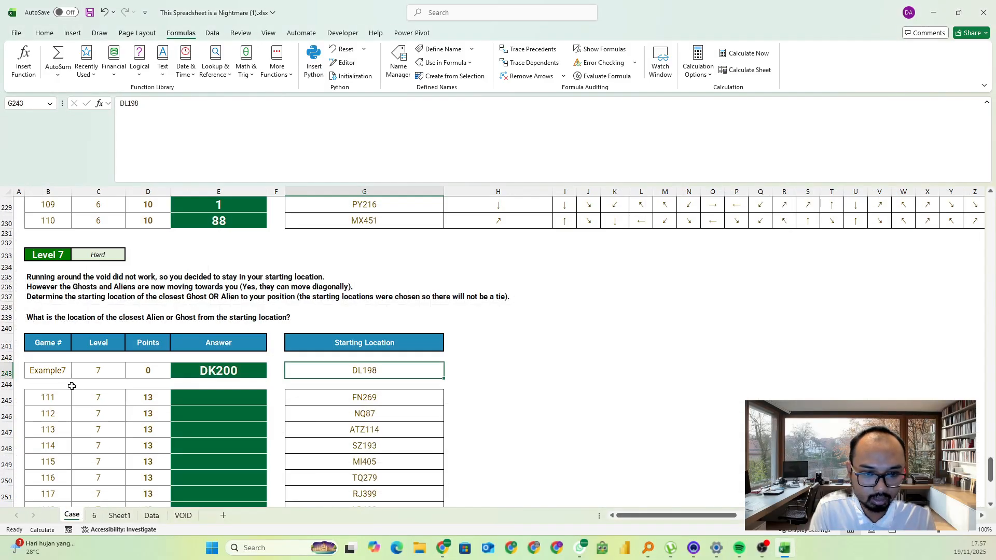
scroll(202, 451, "down", 2)
key("ctrl+shift+Down")
key("ctrl+c")
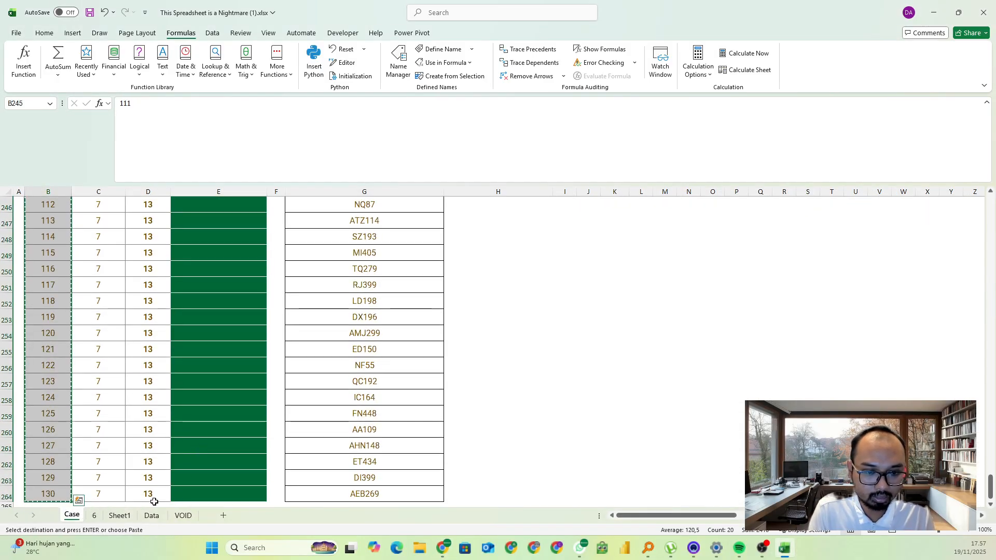
left_click(183, 515)
left_click(257, 242)
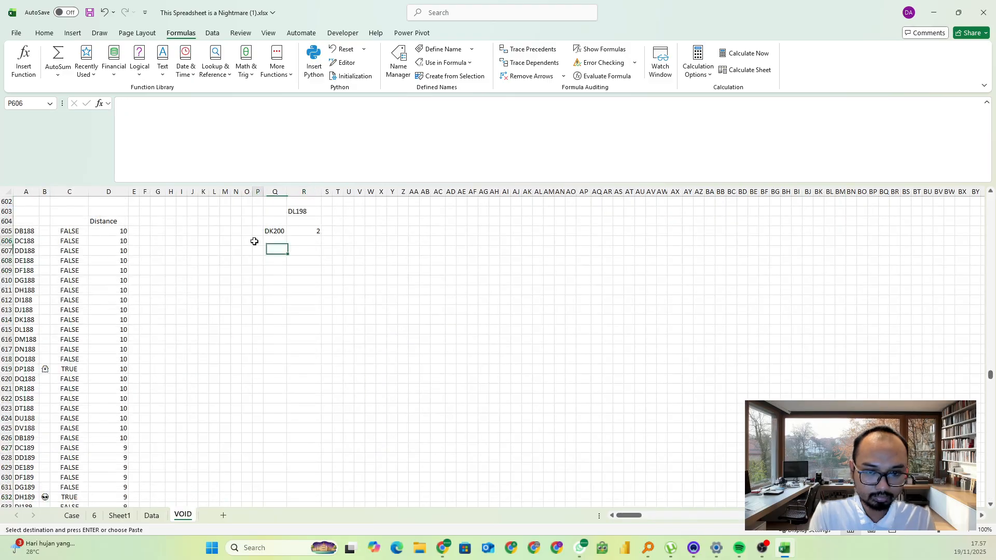
key("ctrl+v")
left_click(301, 340)
double_click(266, 191)
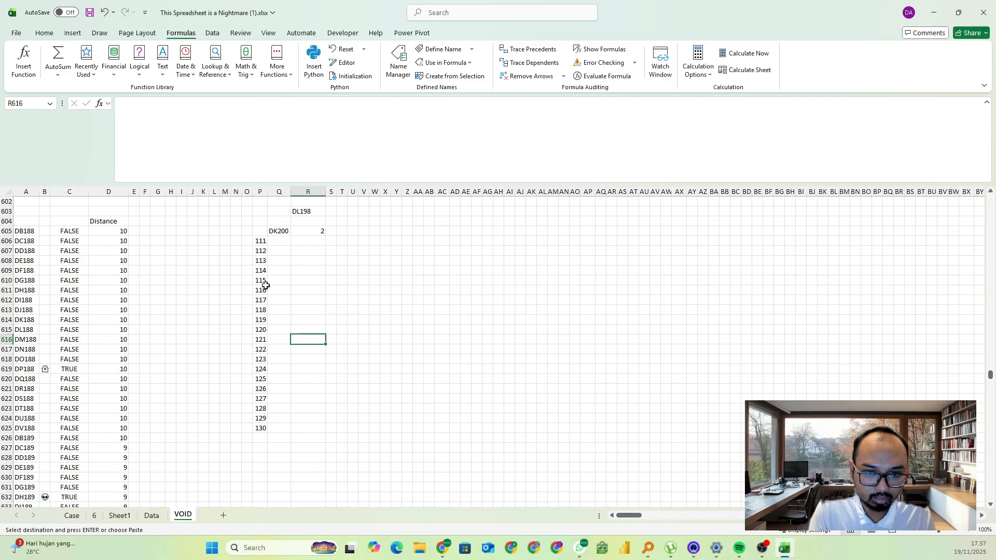
Create a data table over P605:R625 with R601 as the column input cell, and recalculate the workbook
left_click(261, 300)
key("ctrl+a")
scroll(354, 327, "up", 5)
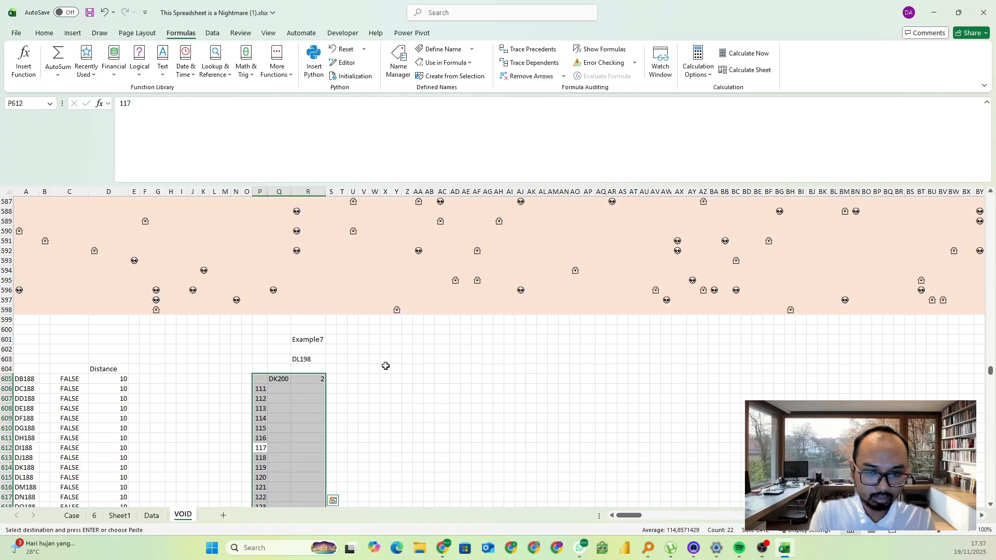
key("alt+a")
key("w")
key("t")
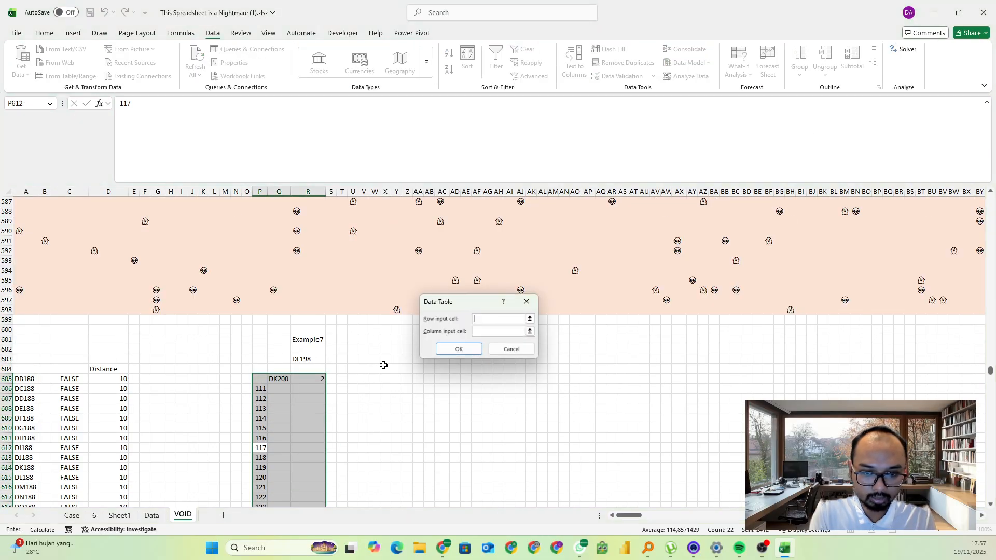
left_click(311, 339)
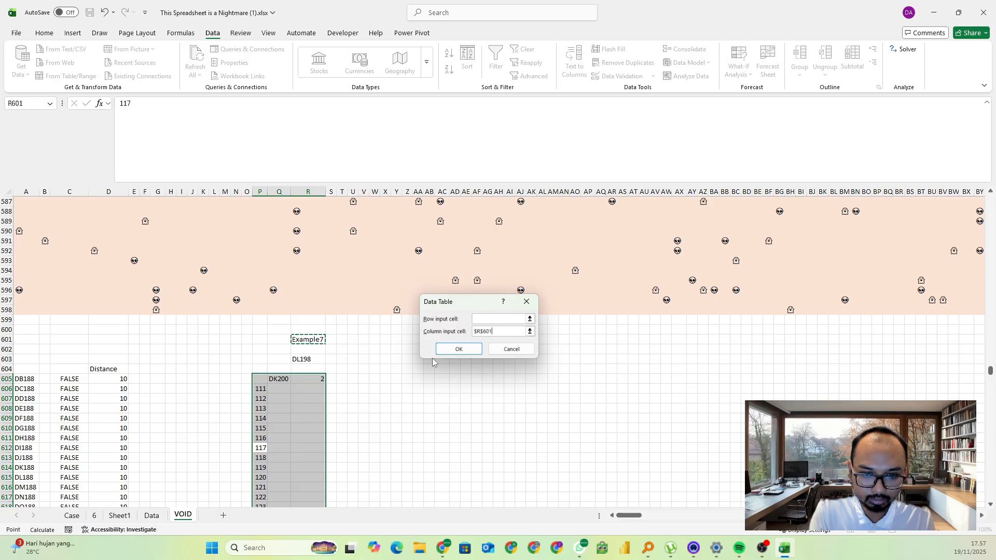
left_click(458, 348)
left_click(332, 398)
scroll(344, 400, "down", 2)
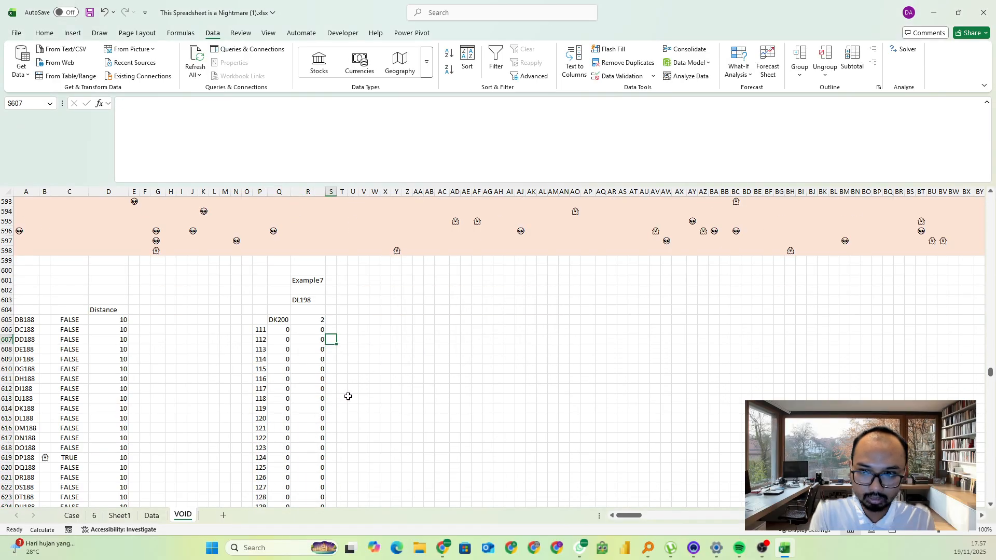
key("F9")
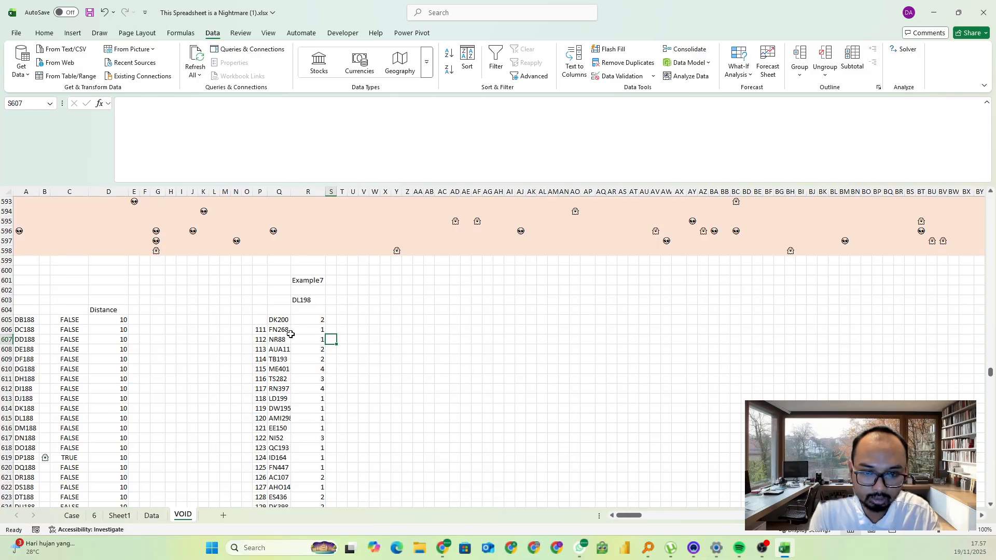
Copy the nearest-cell results Q606:Q625 and paste them into the Level 7 answers from game 111 on the Excel Esports page in Chrome
left_click(291, 334)
key("ctrl+shift+Down")
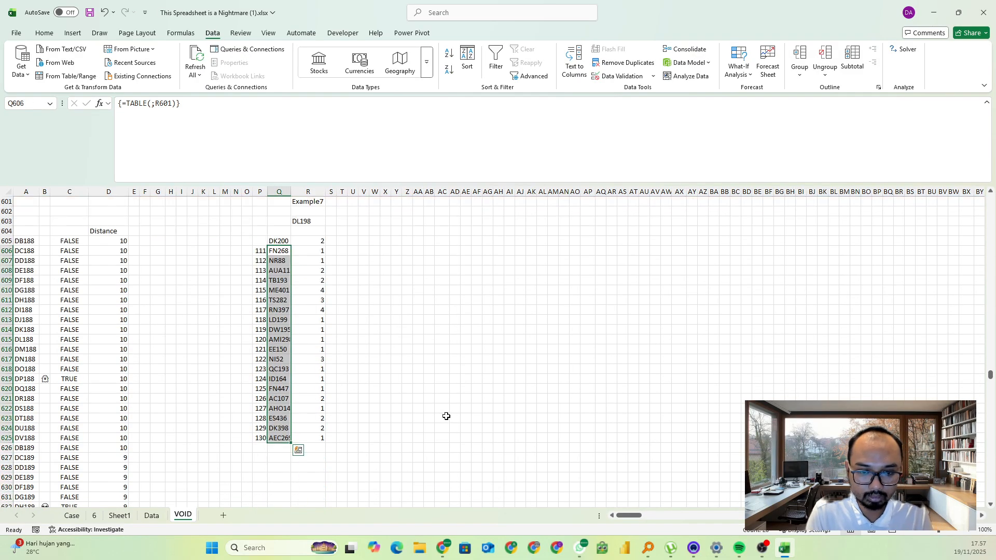
key("ctrl+c")
key("alt+Tab")
scroll(211, 348, "down", 5)
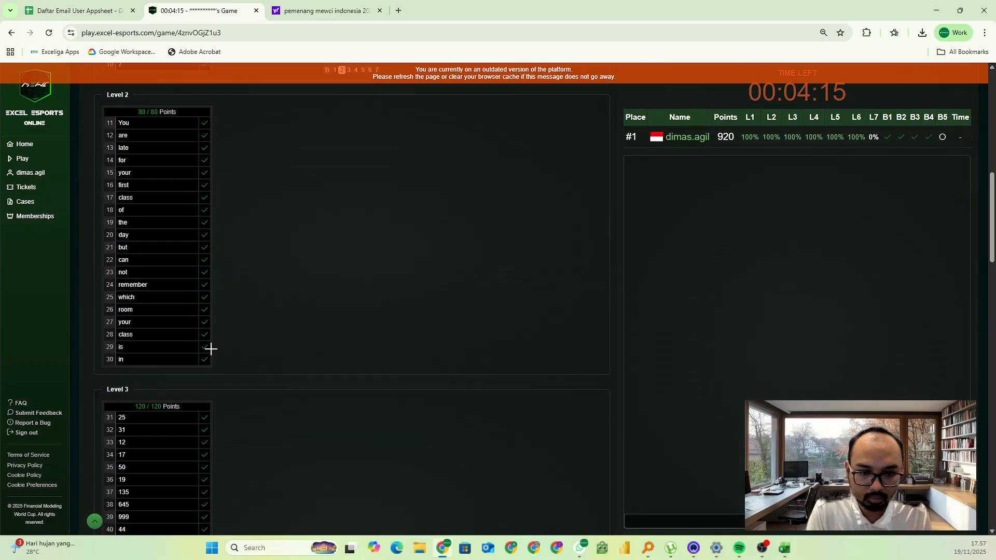
scroll(213, 342, "down", 20)
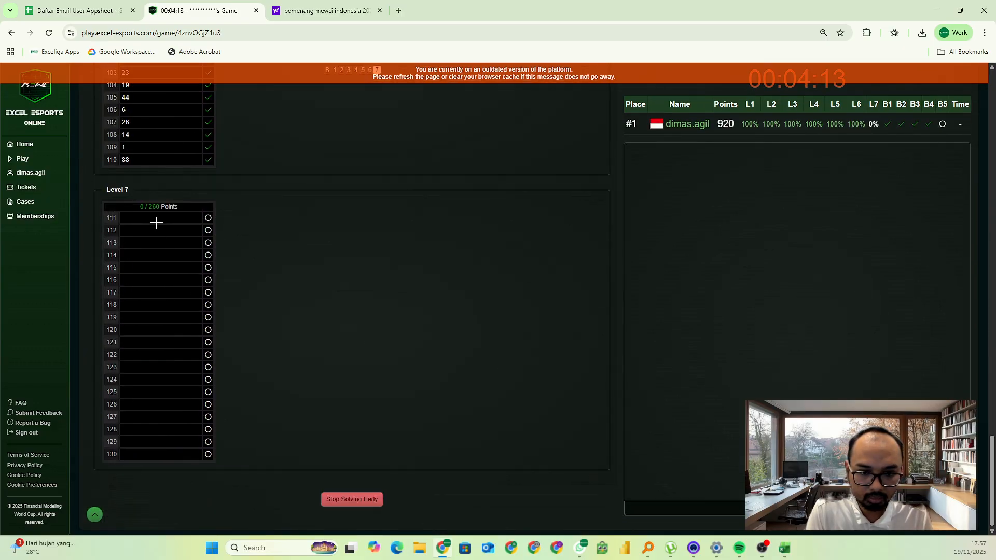
left_click(156, 223)
key("ctrl+v")
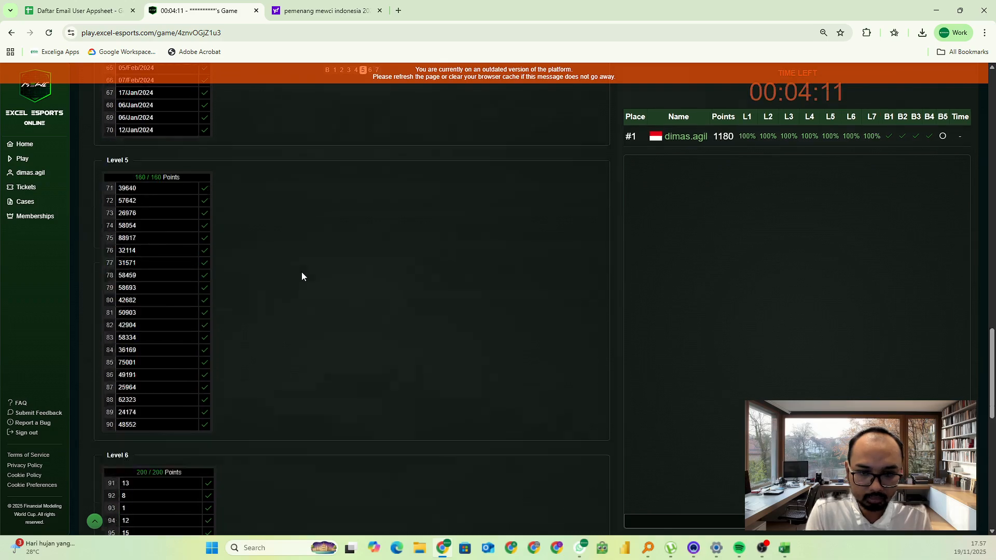
Switch back to Excel and paste the copied results as values into the Case sheet's Level 7 answer column, starting at E245
key("alt+Tab")
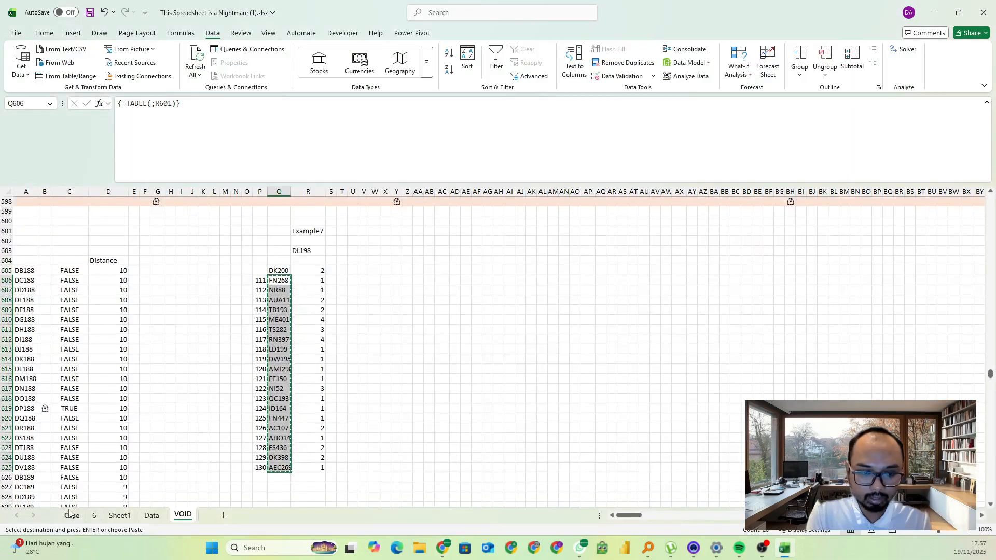
left_click(71, 515)
scroll(218, 363, "up", 2)
left_click(252, 280)
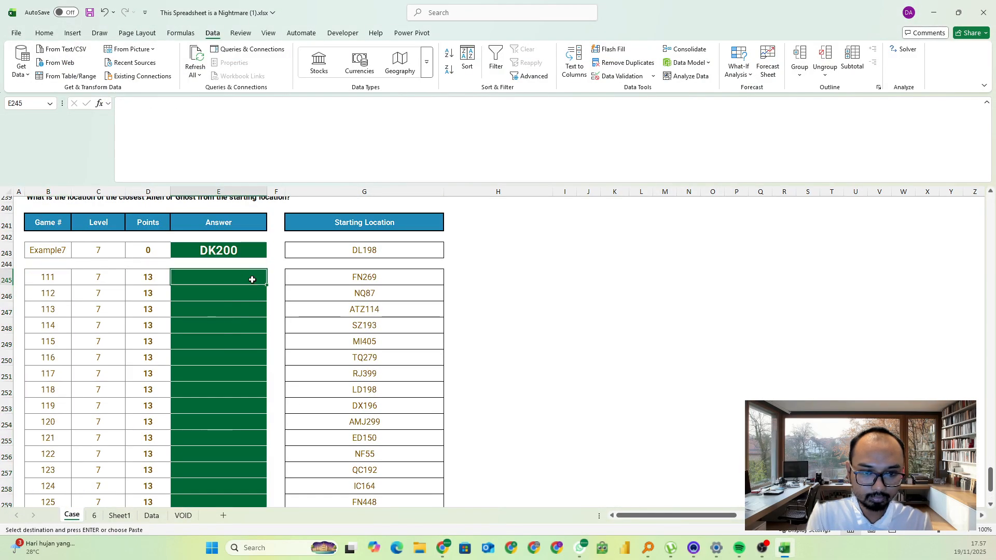
key("ctrl+v")
Read the Bonus 5 question on the Case sheet and check it against the Level 7 results on VOID
scroll(571, 311, "up", 3)
left_click_drag(990, 477, 992, 205)
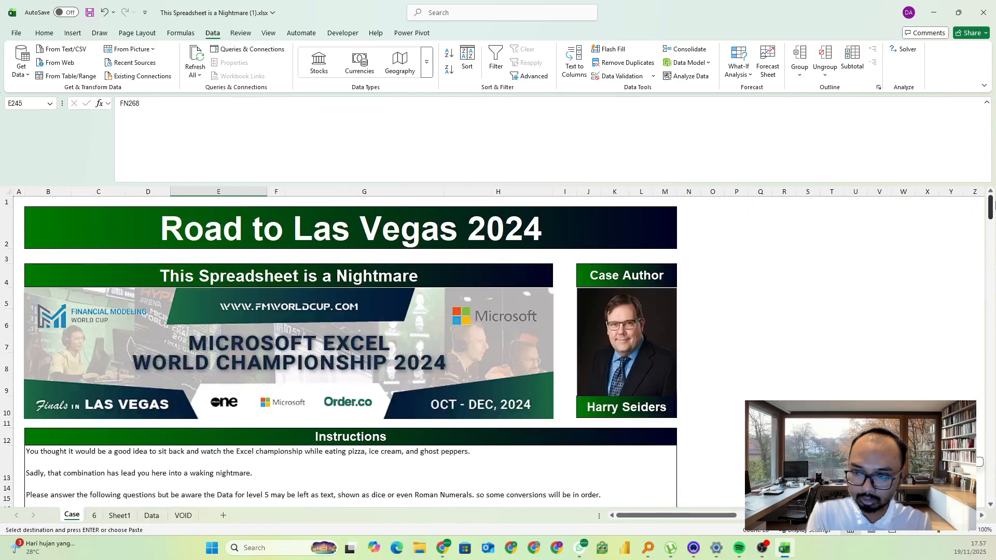
scroll(616, 373, "down", 6)
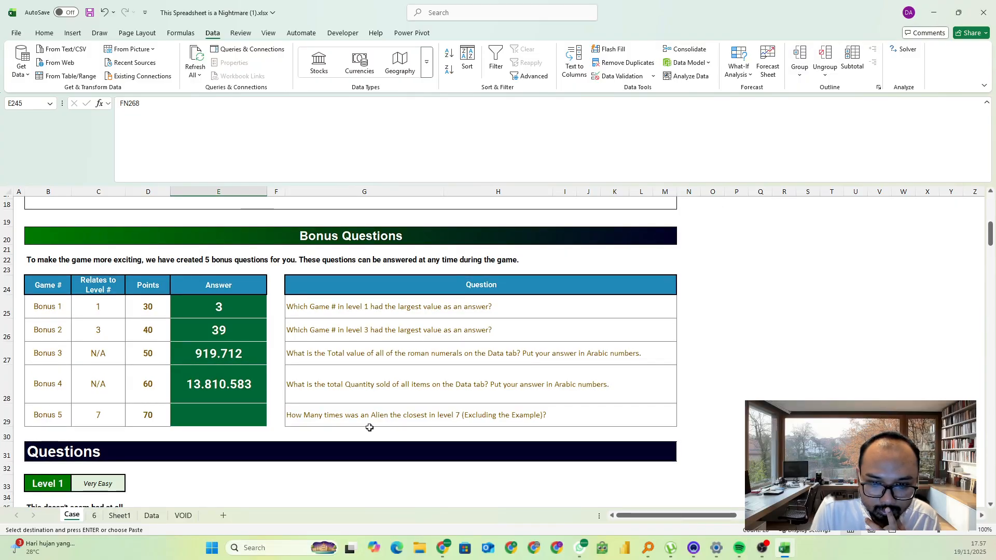
left_click(119, 517)
left_click(94, 516)
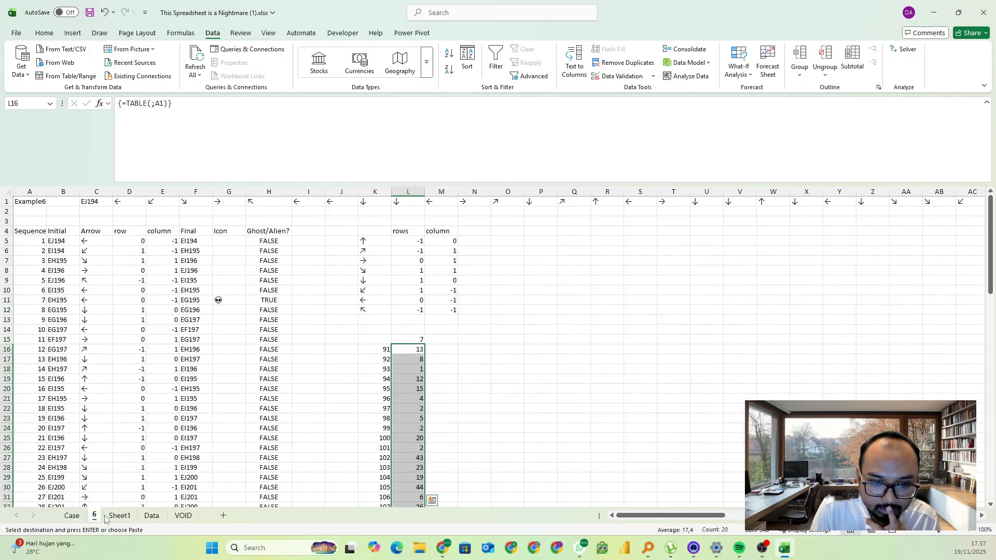
left_click(183, 516)
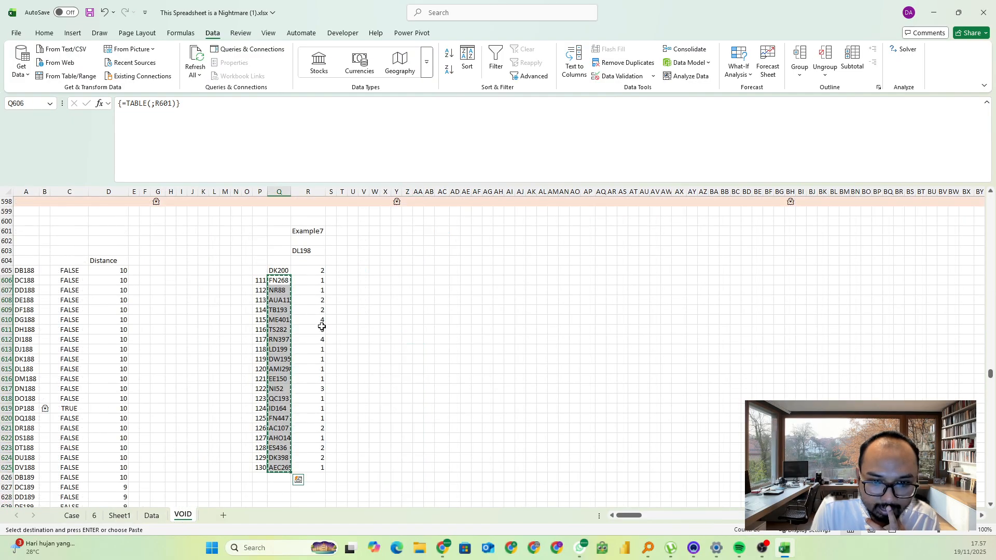
left_click(72, 516)
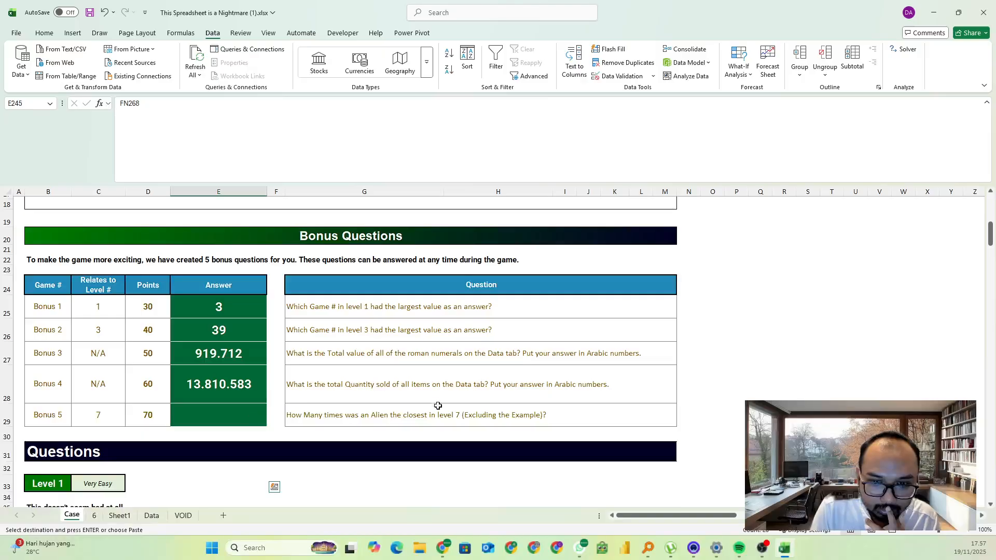
left_click(182, 516)
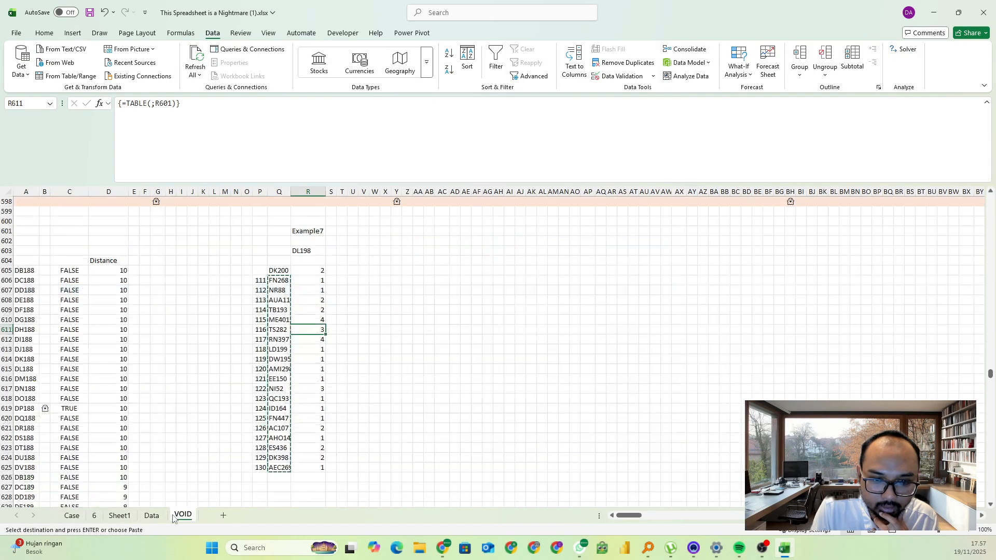
Enter an INDIRECT formula in S605 that returns the symbol at the address in Q605
left_click(373, 278)
left_click(334, 279)
left_click(335, 270)
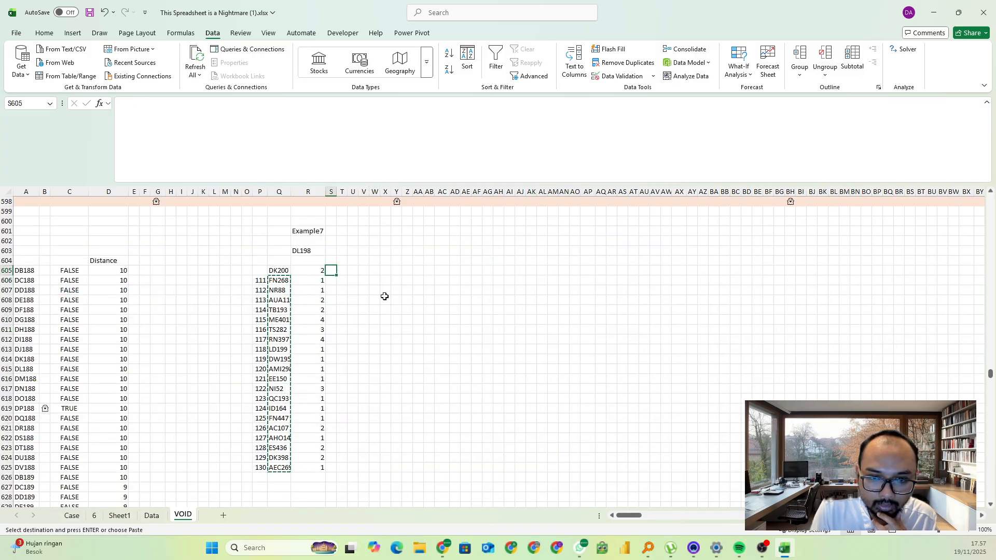
type("=INDIRECT(")
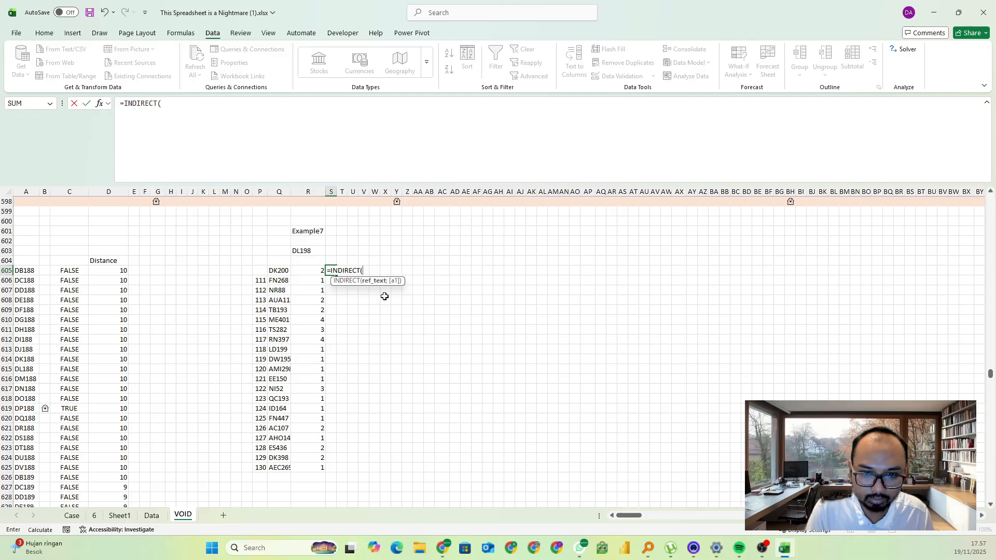
key("Left")
key("Left")
key("Return")
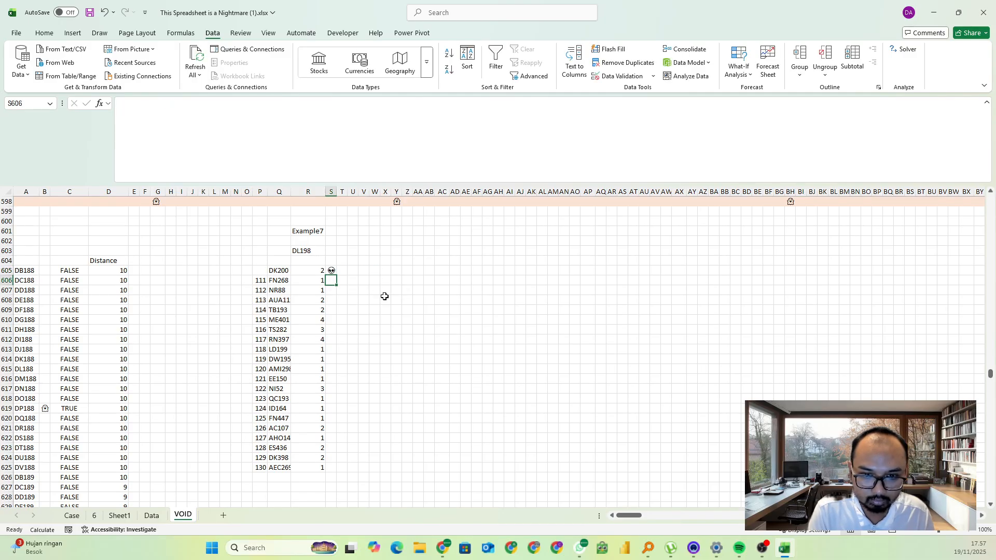
Extend the data table to P605:S625, using R601 as the column input cell, to fill in each game's symbol
key("Left")
key("Left")
key("Down")
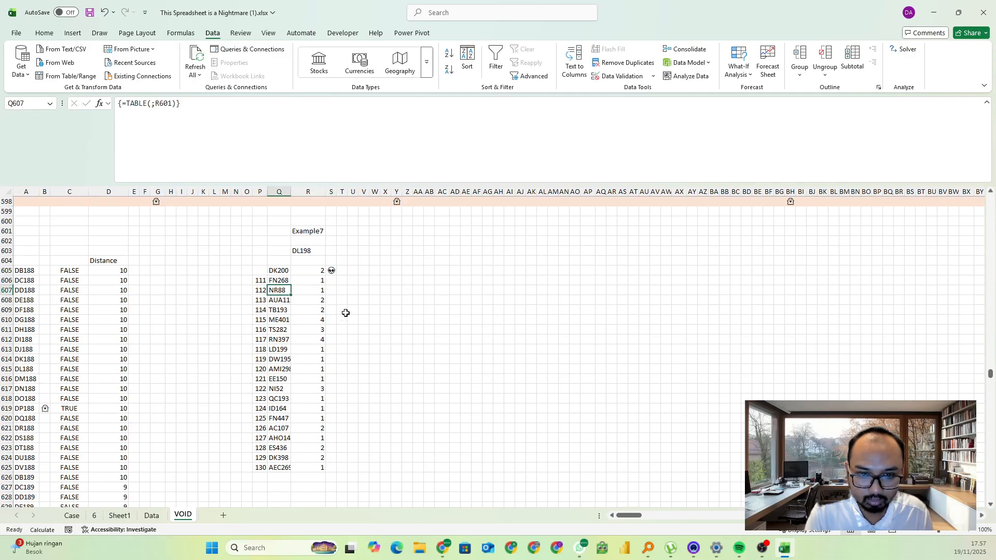
key("ctrl+a")
key("alt+a")
key("w")
key("t")
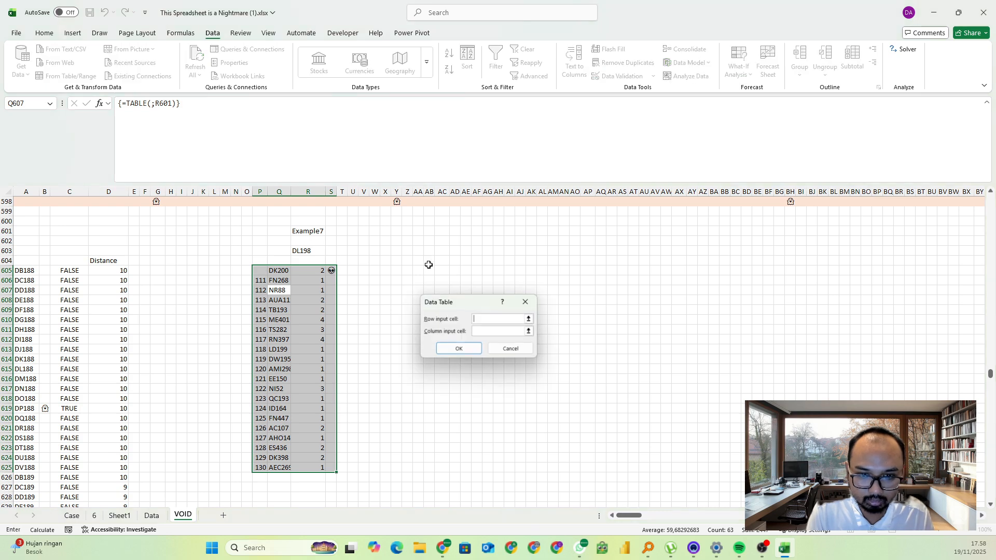
left_click(495, 331)
left_click(311, 231)
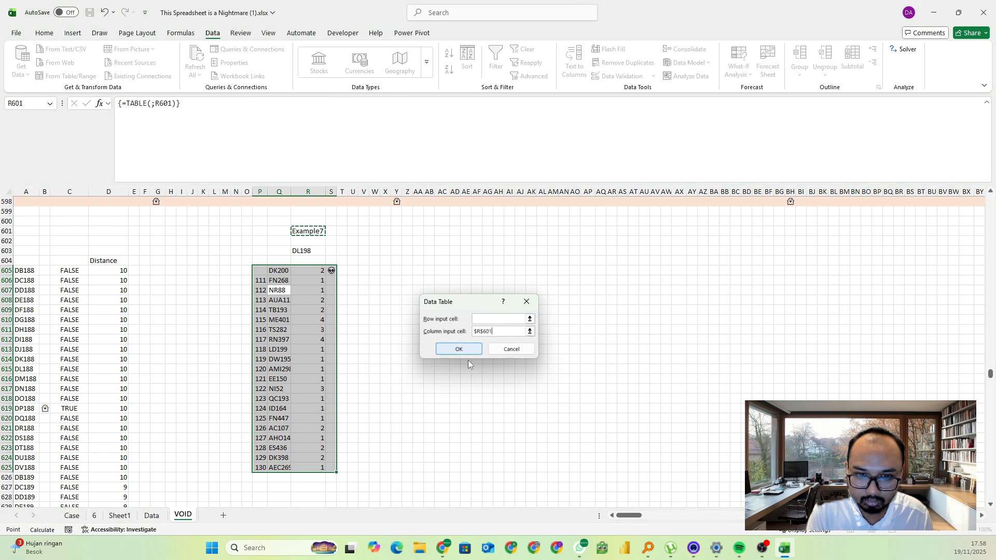
left_click(459, 348)
left_click(386, 330)
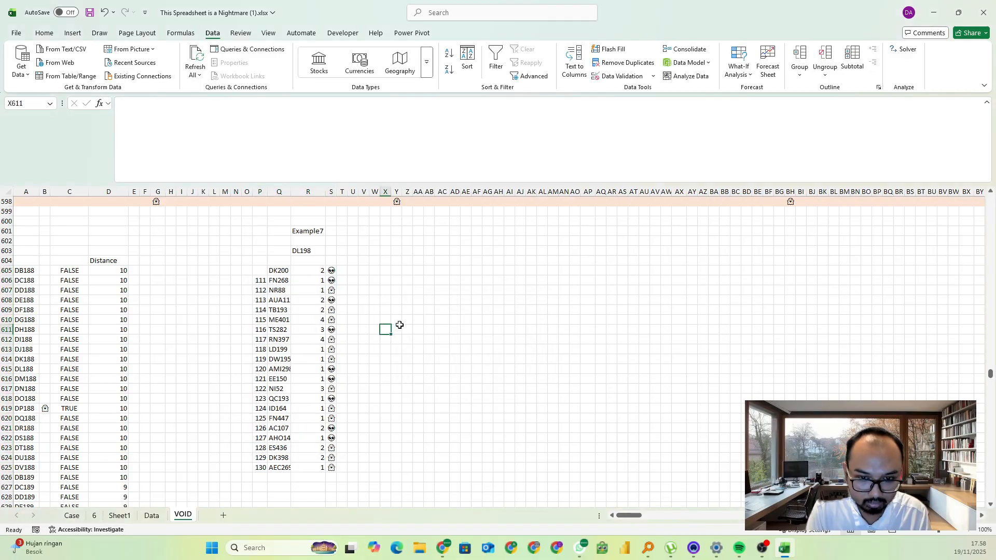
Enter a formula in AA607 on VOID that compares the symbols in S606:S625 with S607
left_click(420, 289)
type("=")
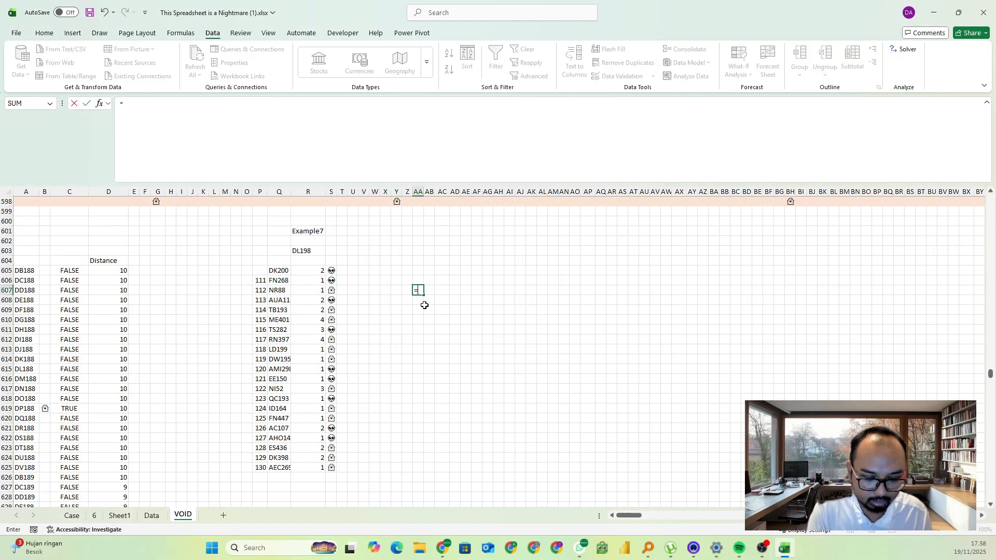
left_click(335, 281)
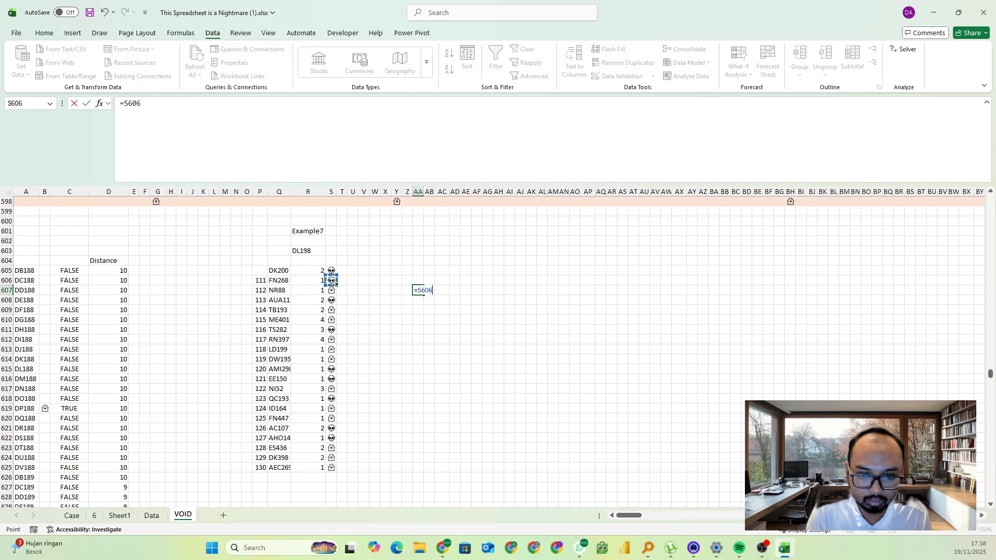
key("ctrl+shift+Down")
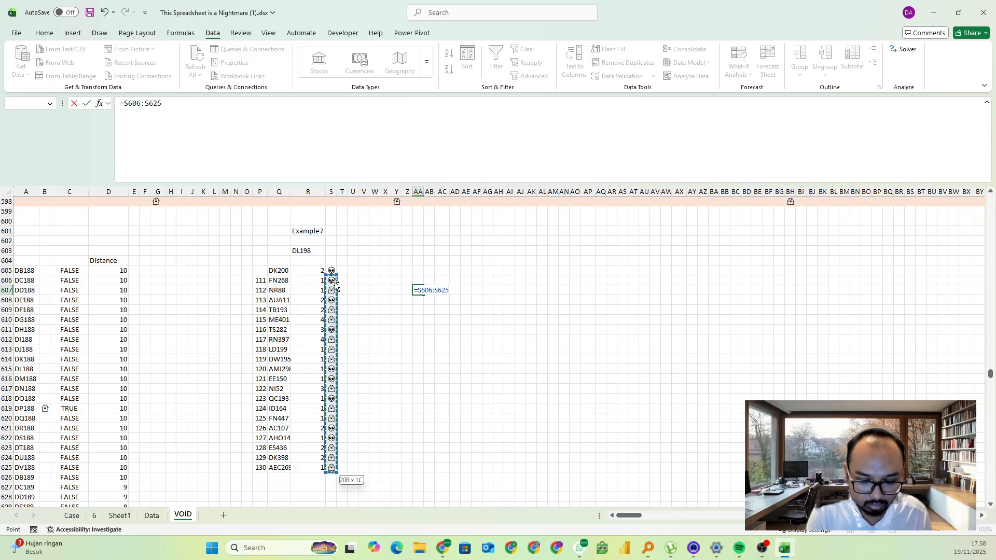
type("=")
left_click(72, 516)
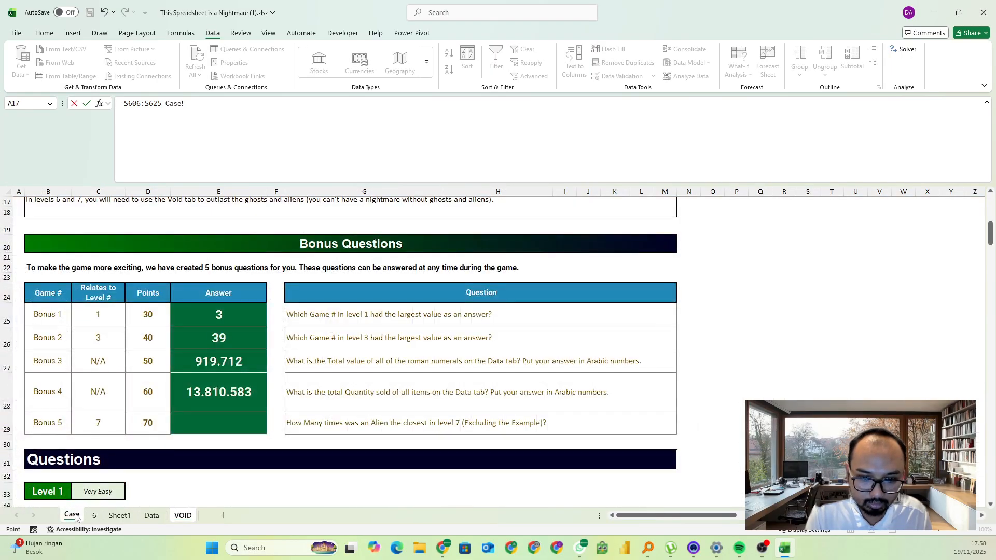
left_click(188, 516)
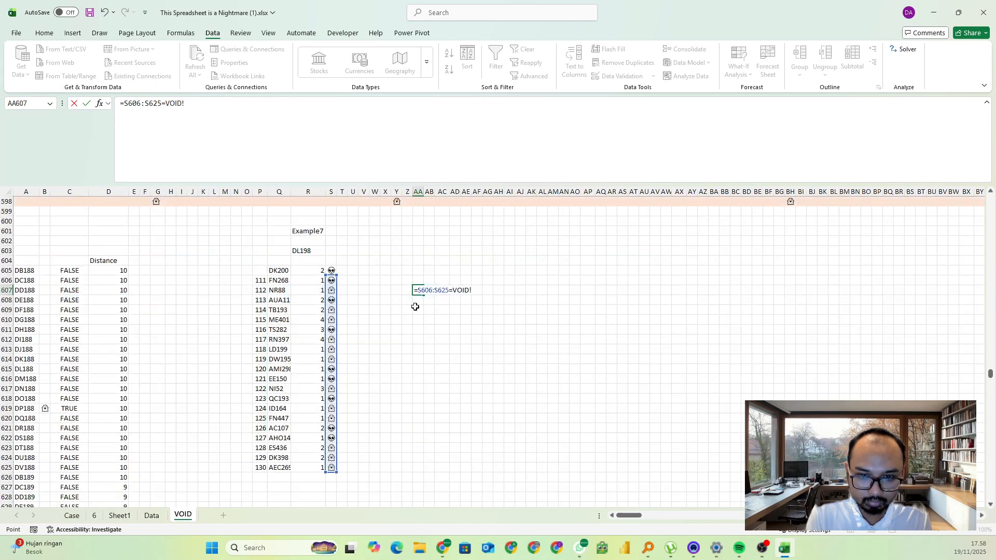
left_click(332, 291)
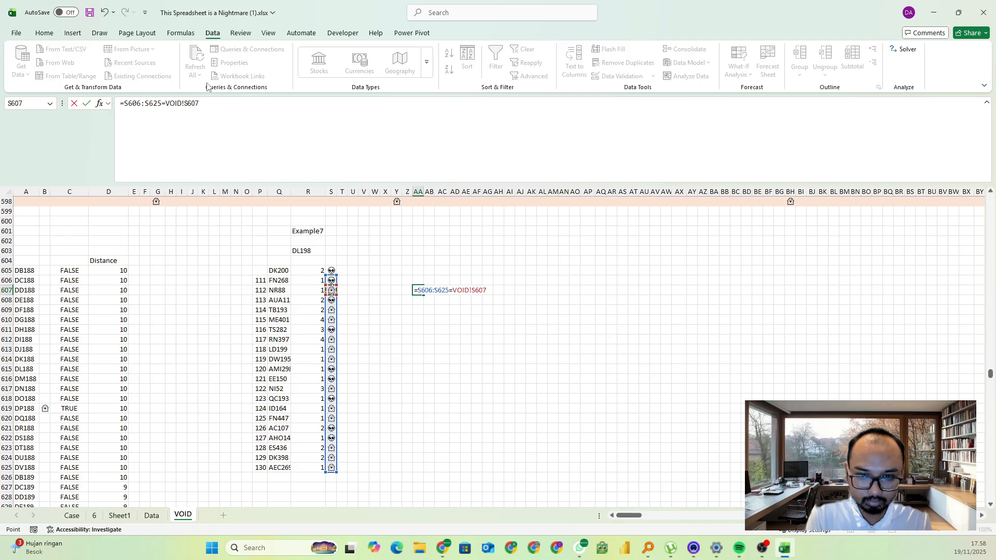
left_click(177, 154)
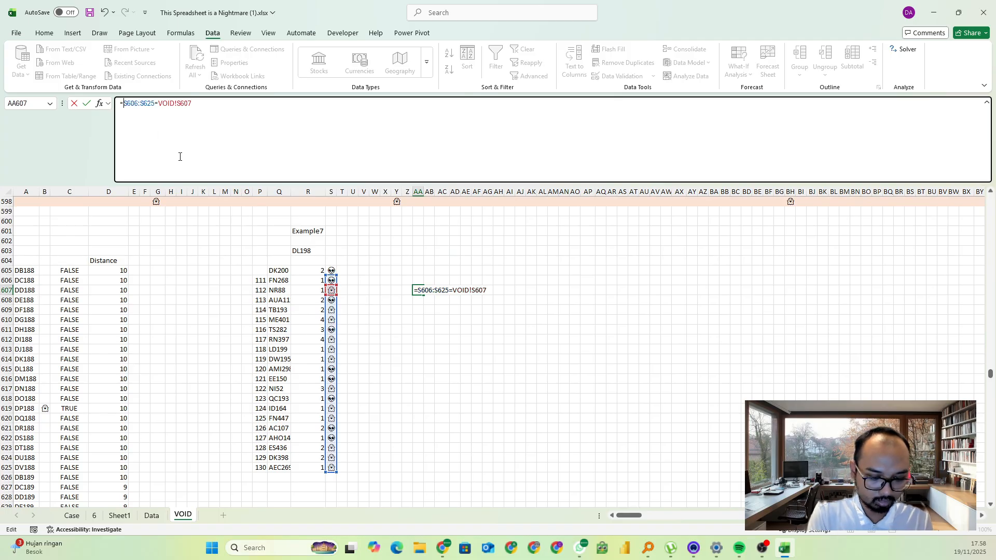
key("Return")
Wrap the AA607 comparison in SUM with a double negative to count the matching symbols
left_click(136, 108)
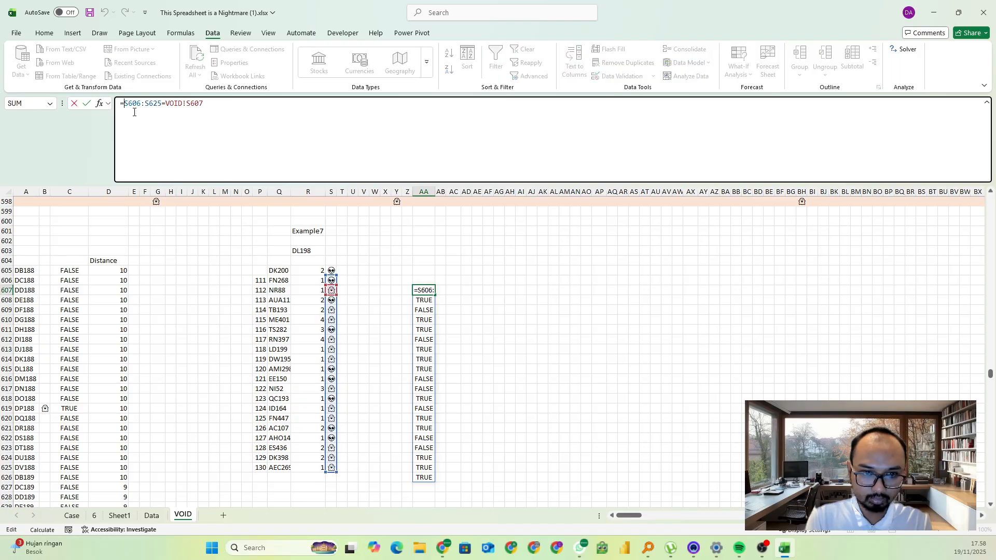
type("sum(--(")
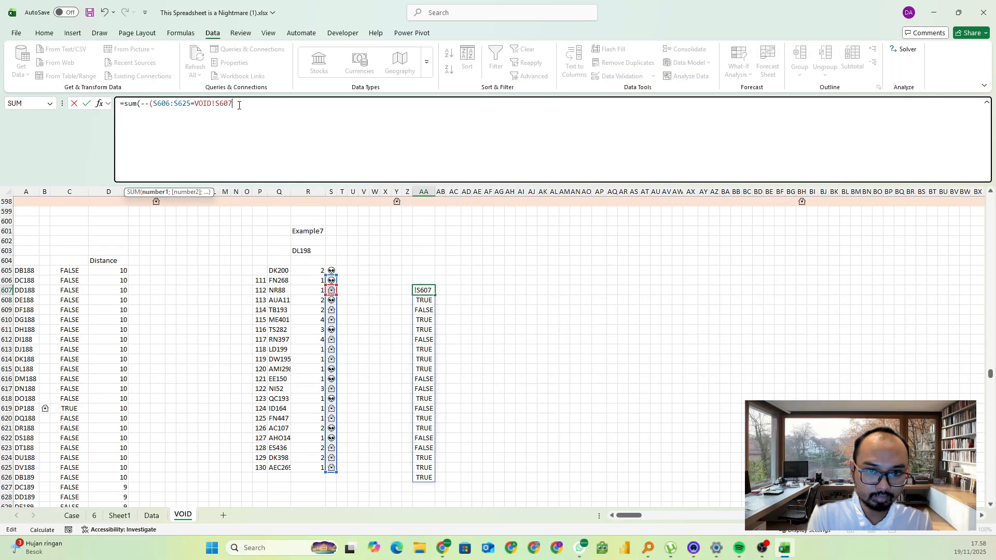
key("Return")
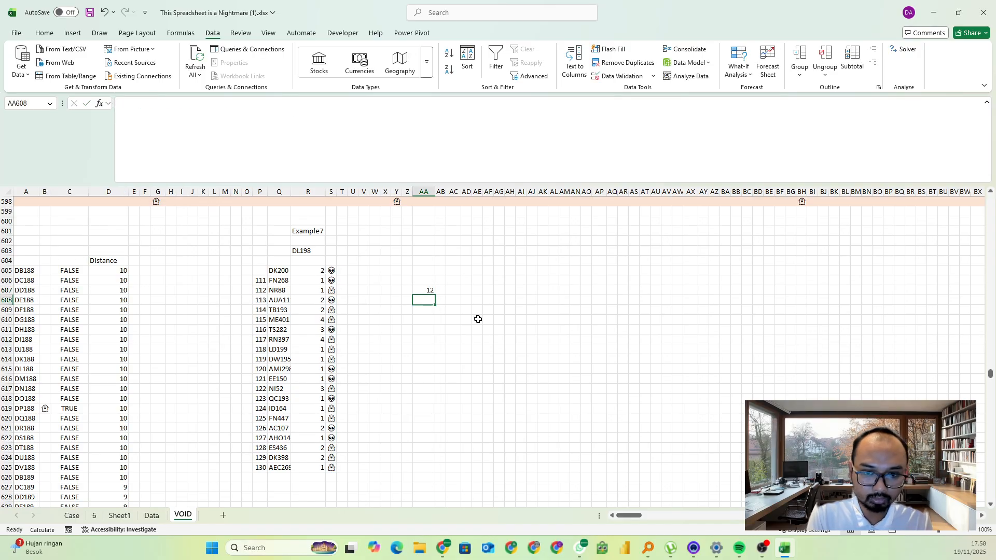
Copy the count from AA607, switch to the Excel Esports page in Chrome, and submit it as the Bonus 5 answer
key("Up")
key("ctrl+c")
key("alt+Tab")
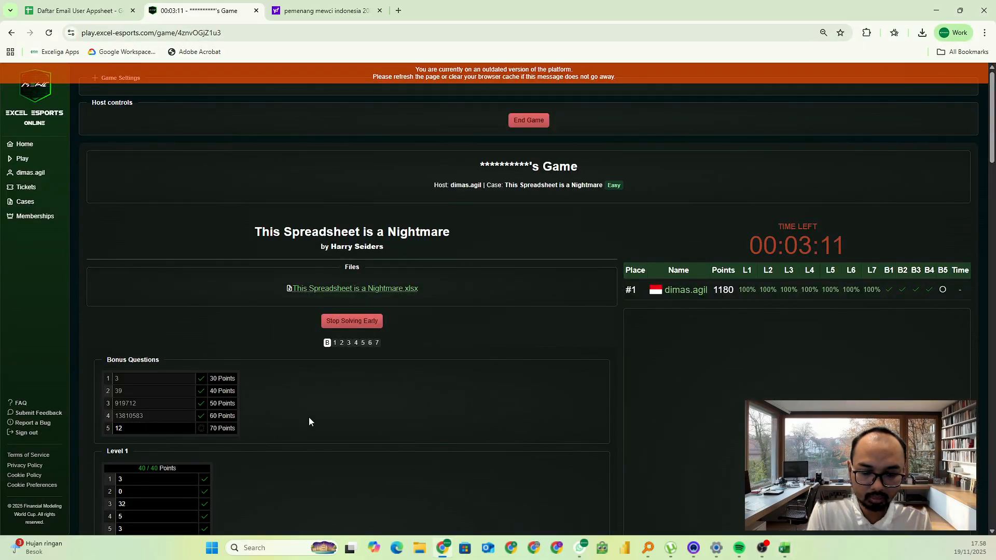
Recheck the AA607 formula against the Level 7 symbols, the Bonus 5 question on the Case sheet, and the submission result on the Excel Esports page
key("alt+Tab")
left_click_drag(331, 281, 334, 469)
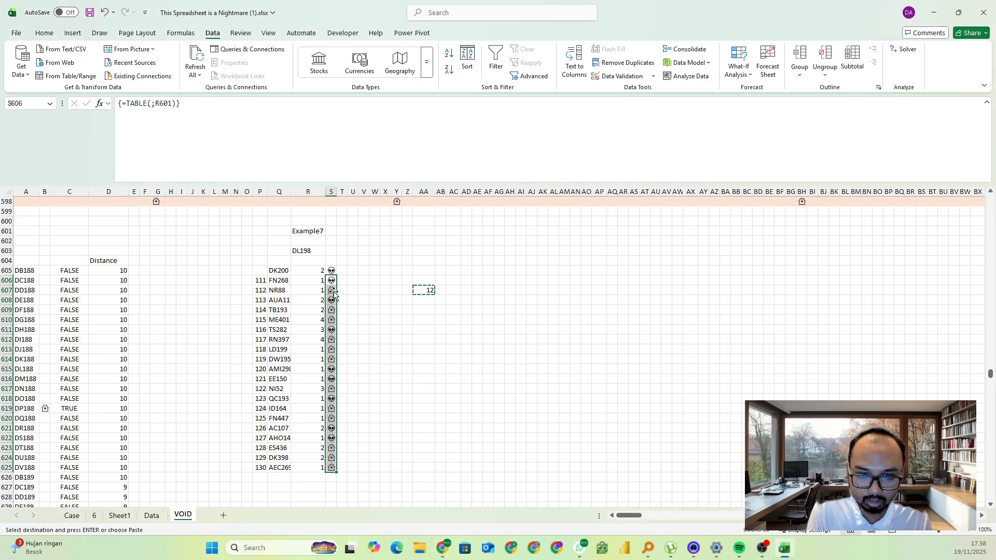
left_click(445, 291)
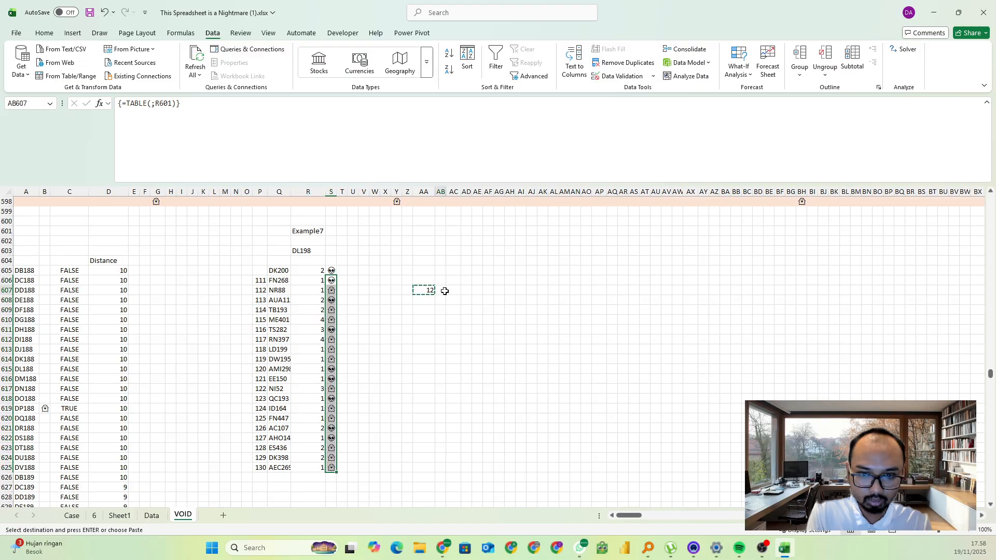
left_click(424, 290)
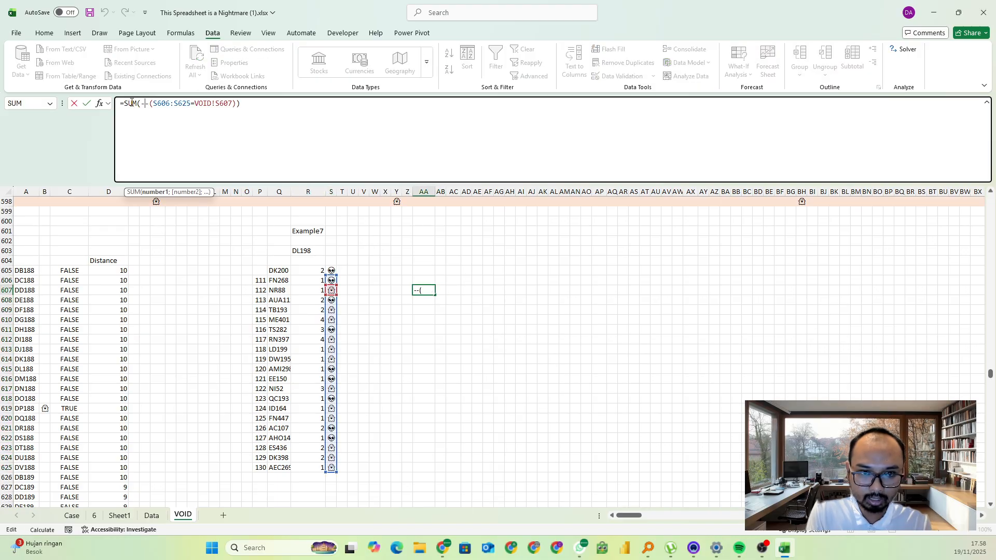
key("alt+Tab")
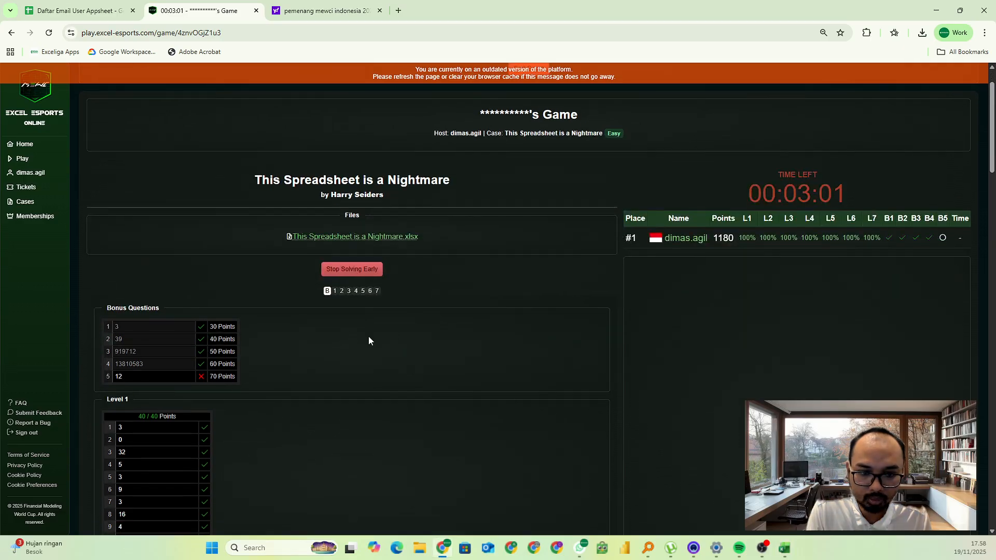
key("alt+Tab")
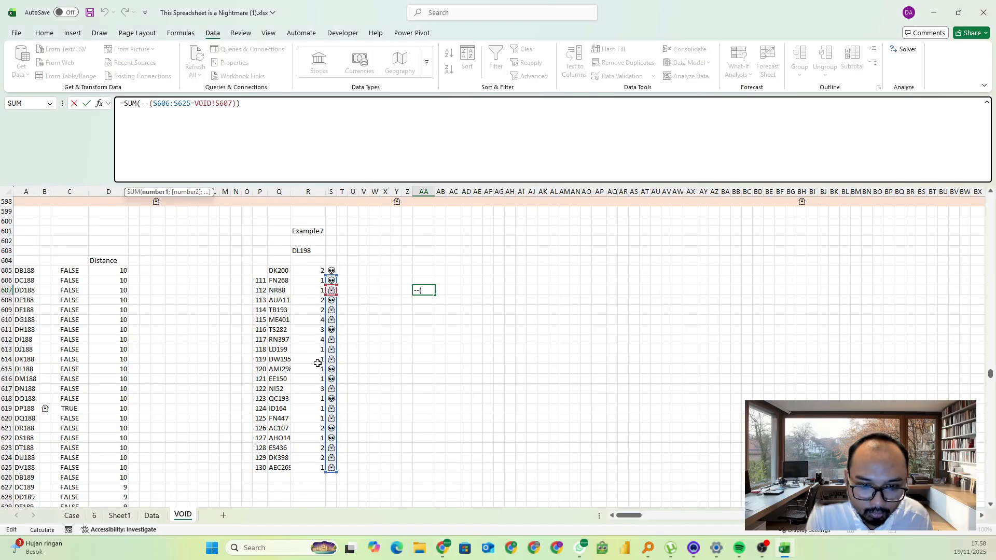
key("alt+Tab")
key("alt+Tab")
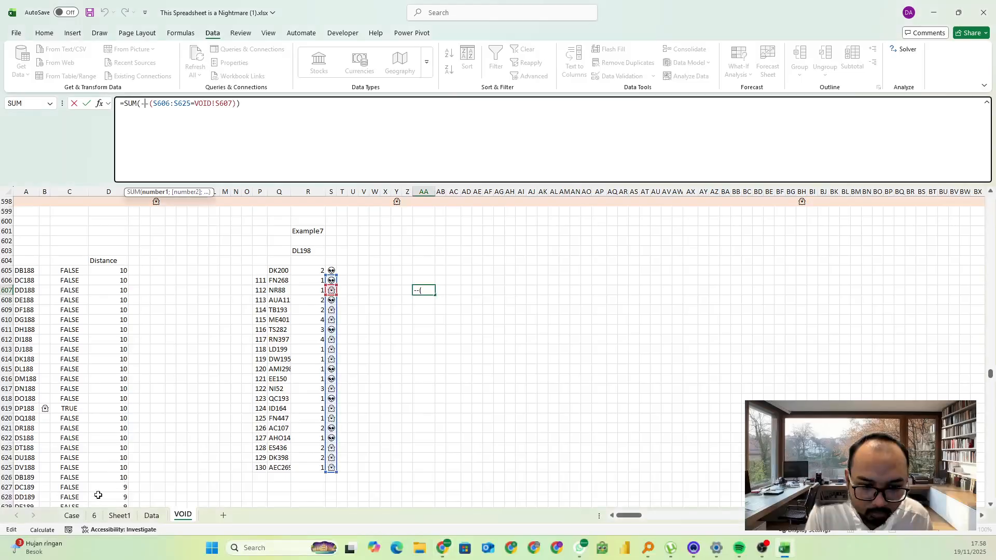
left_click(75, 519)
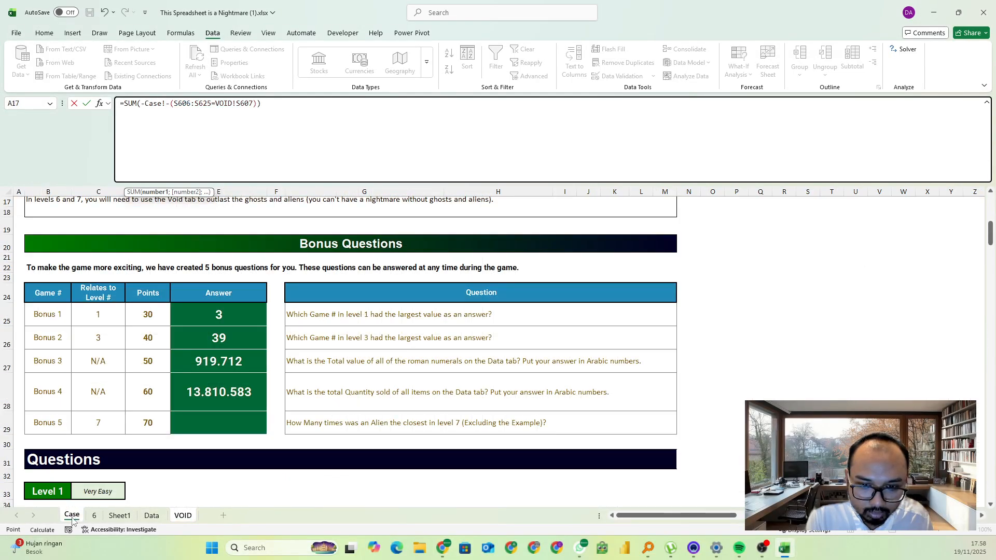
key("alt+Tab")
key("alt+Tab")
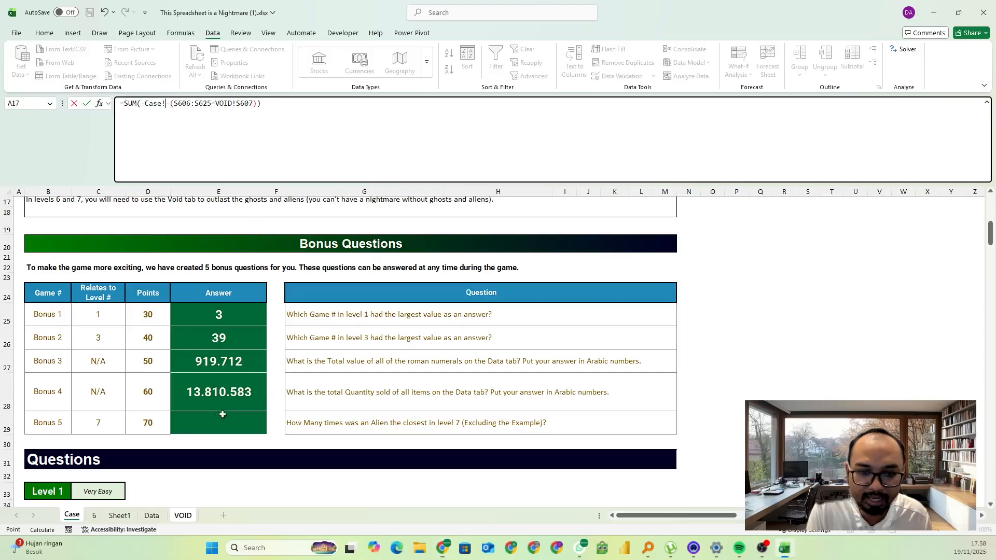
left_click(184, 516)
key("Escape")
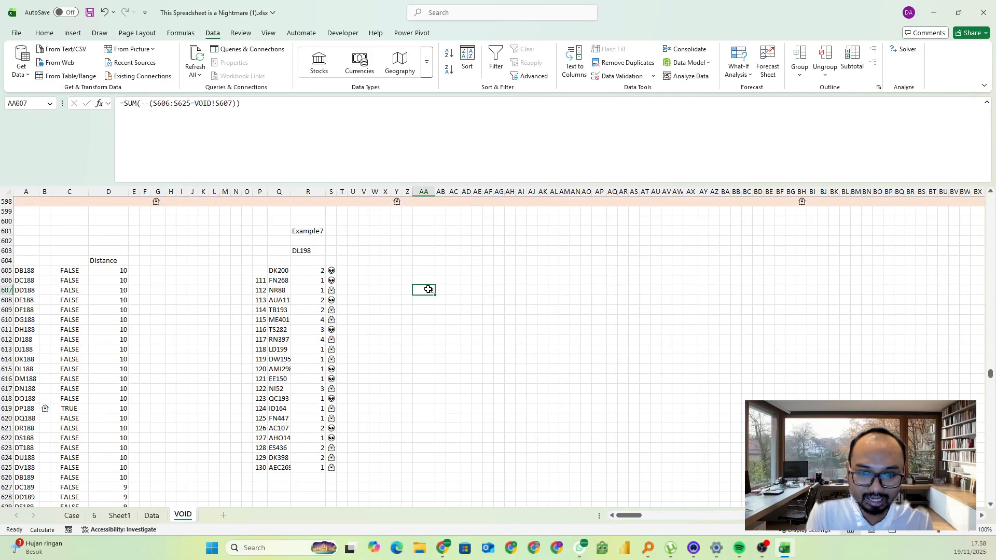
Change the comparison reference in the AA607 formula to the alien symbol in S606
left_click(213, 103)
double_click(216, 104)
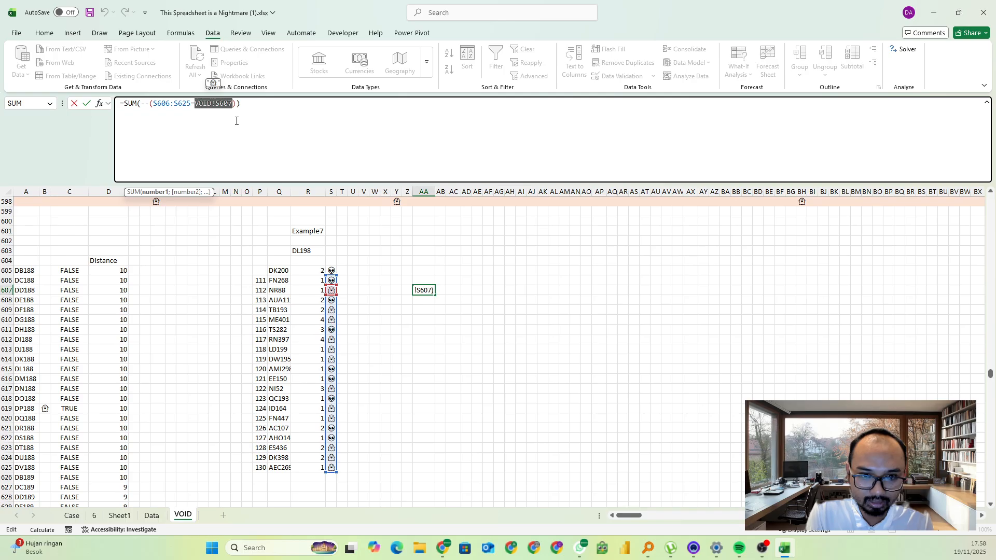
key("BackSpace")
left_click(331, 280)
key("Return")
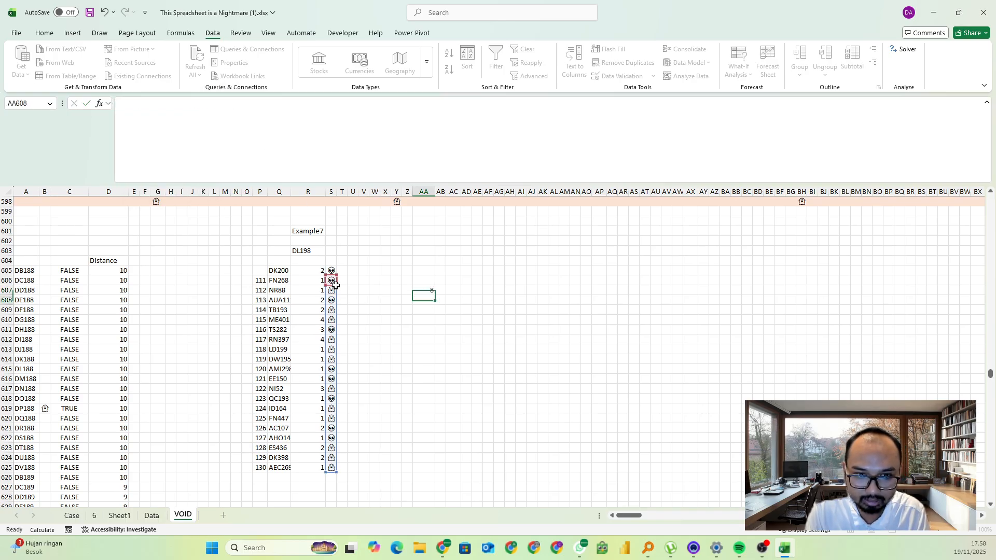
Switch to the Excel Esports page in Chrome, replace the Bonus 5 answer with 8, and check the scores
left_click(432, 290)
key("alt+Tab")
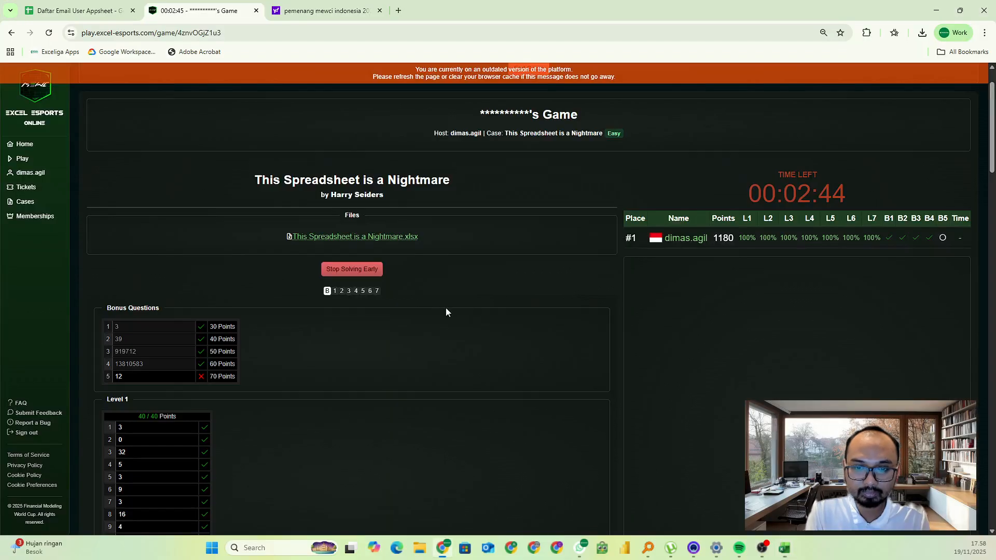
left_click(157, 377)
key("BackSpace")
type("8")
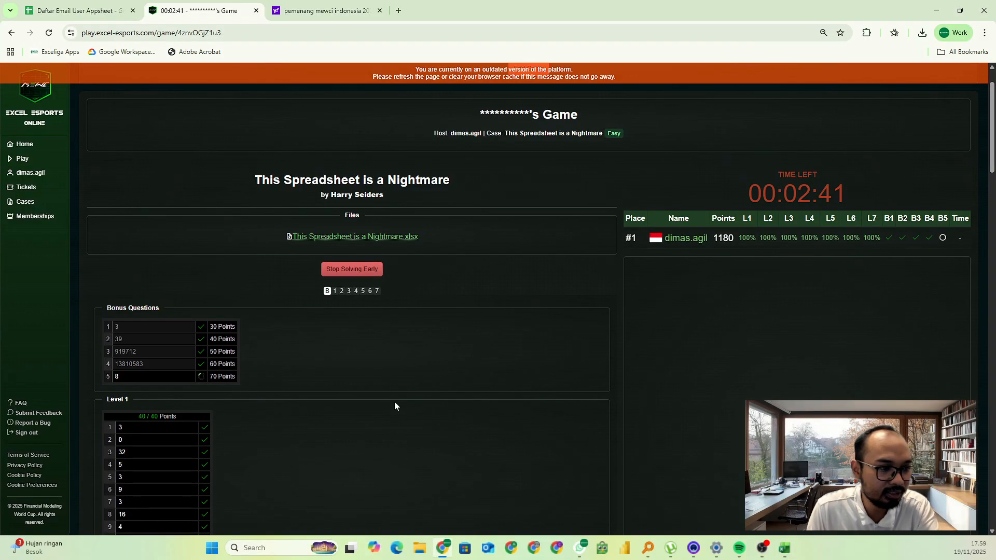
scroll(436, 404, "down", 3)
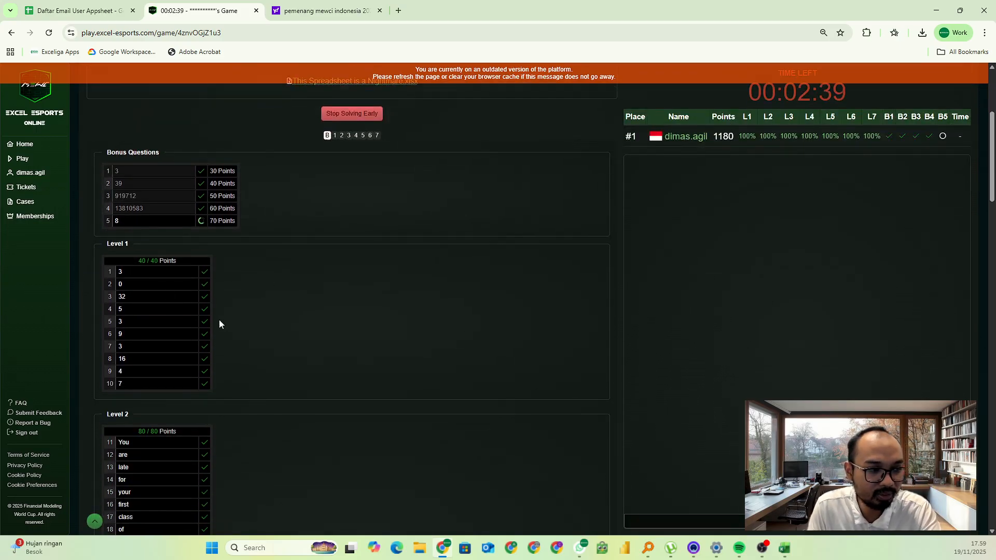
scroll(536, 377, "down", 6)
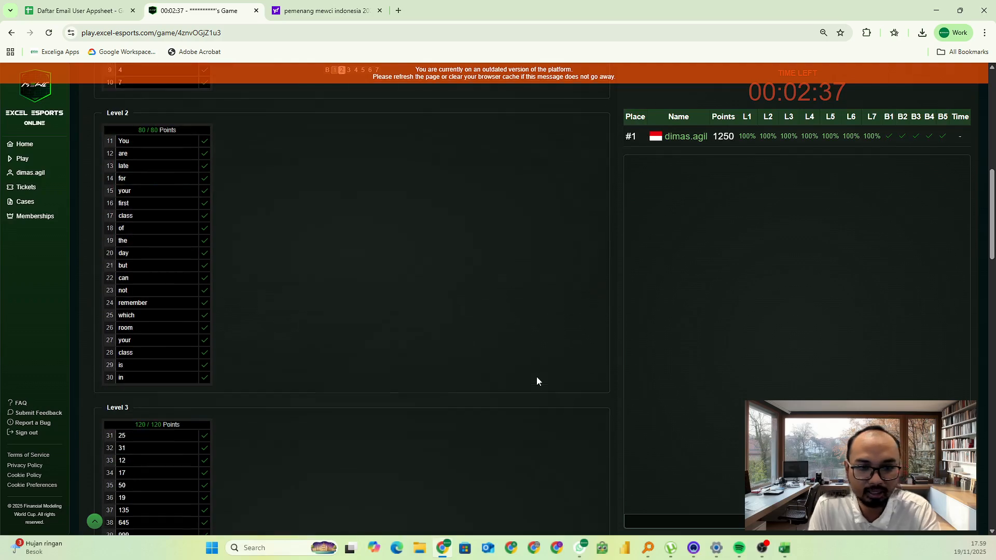
scroll(536, 377, "up", 10)
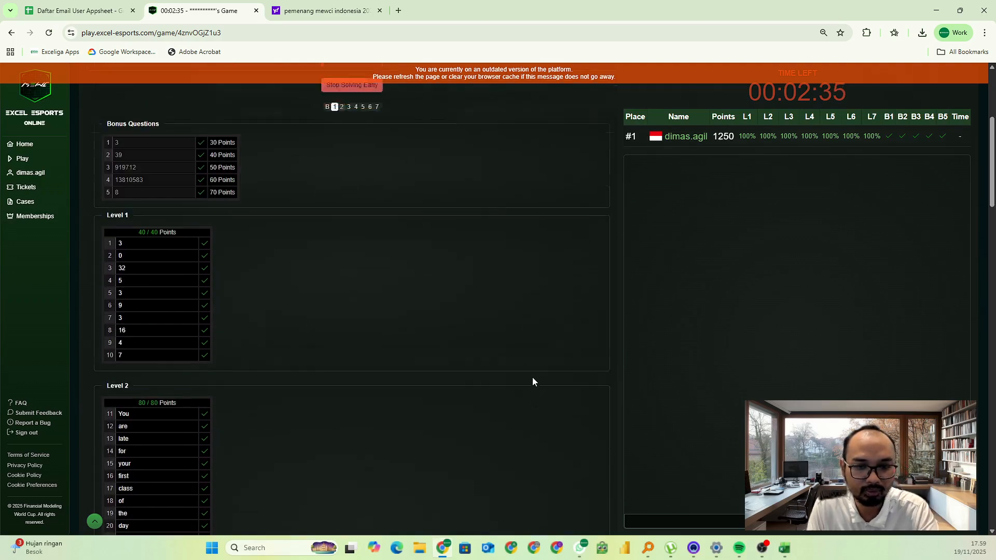
scroll(463, 399, "down", 1)
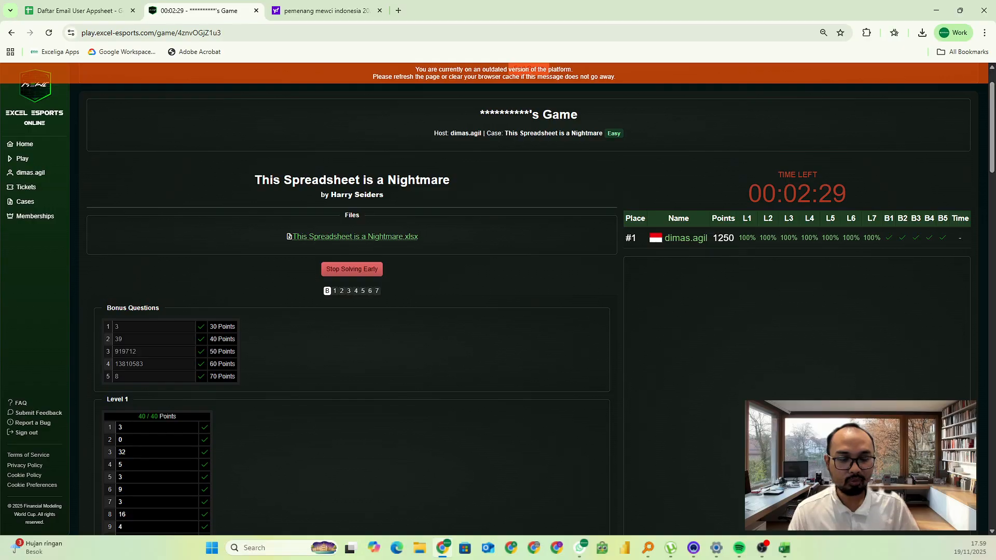
scroll(291, 339, "down", 1)
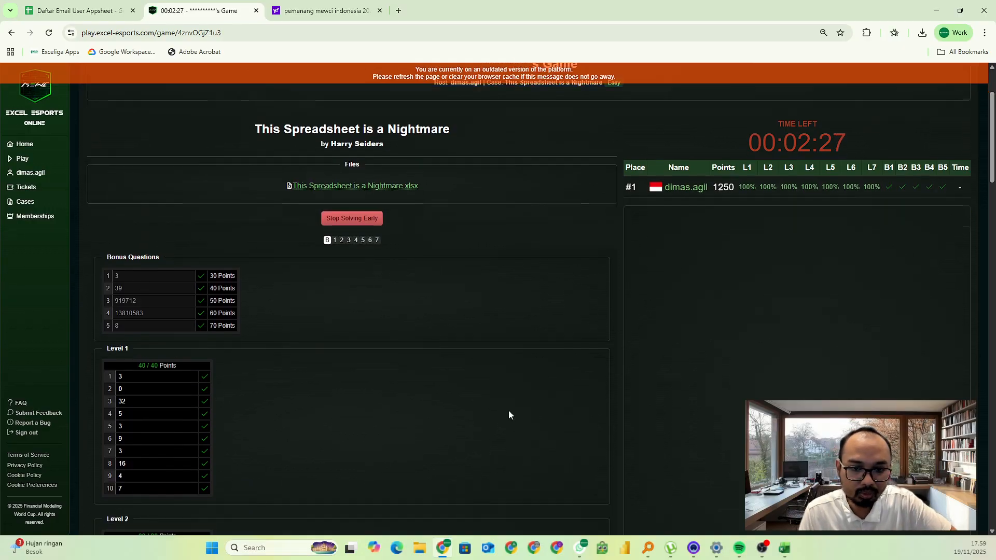
Switch back to the Excel workbook and save it
mouse_move(787, 554)
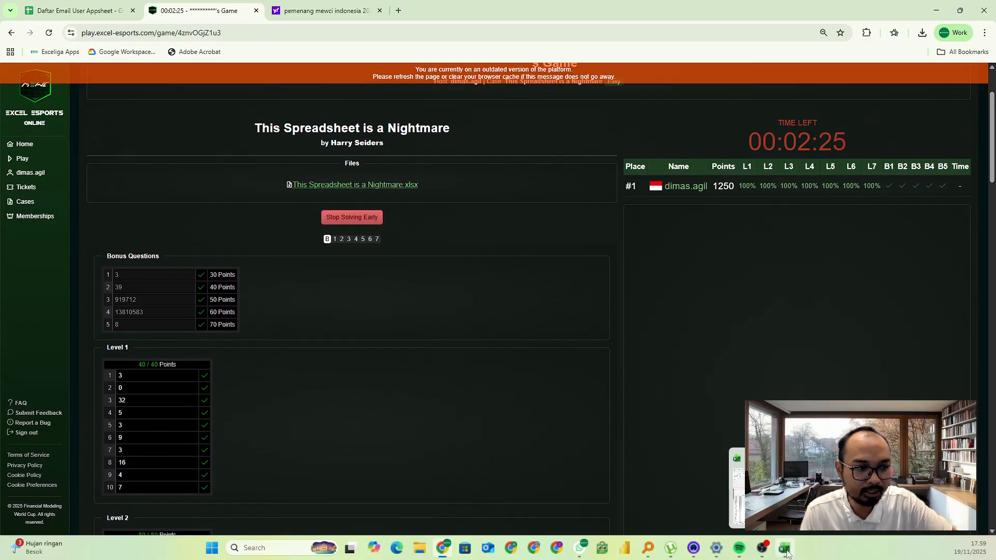
left_click(787, 532)
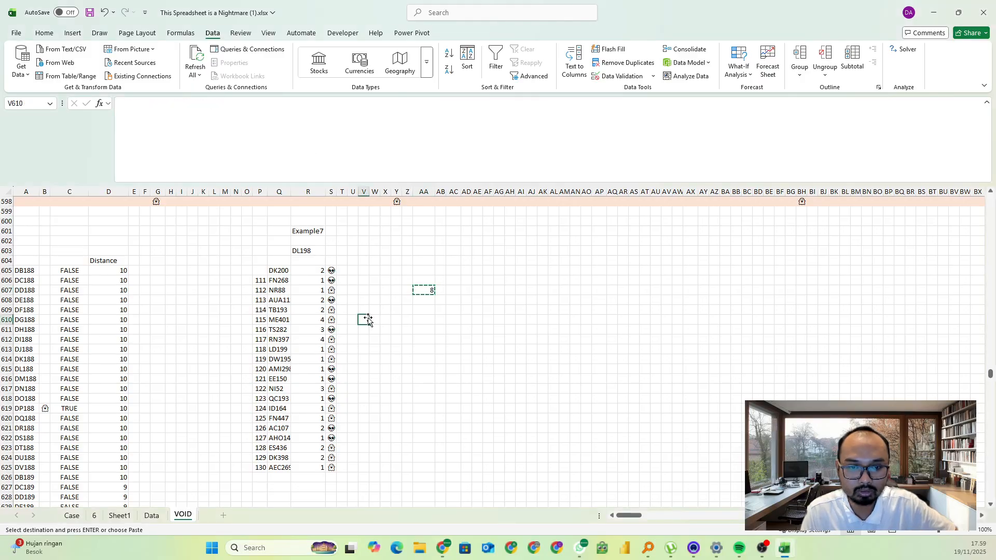
key("ctrl+s")
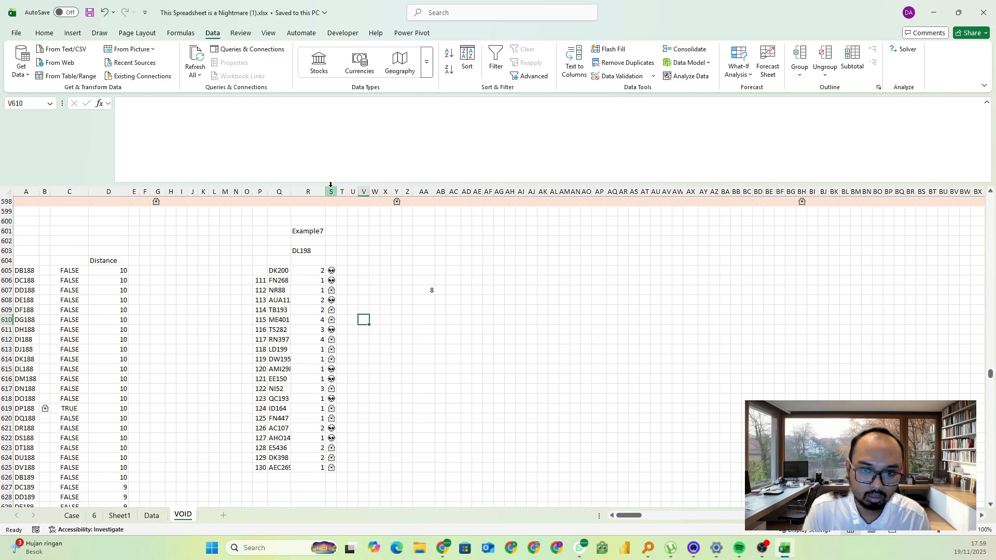
Shrink the formula bar to a single line and examine the full extent of the symbol grid on the VOID sheet
left_click_drag(331, 184, 329, 111)
scroll(368, 246, "up", 20)
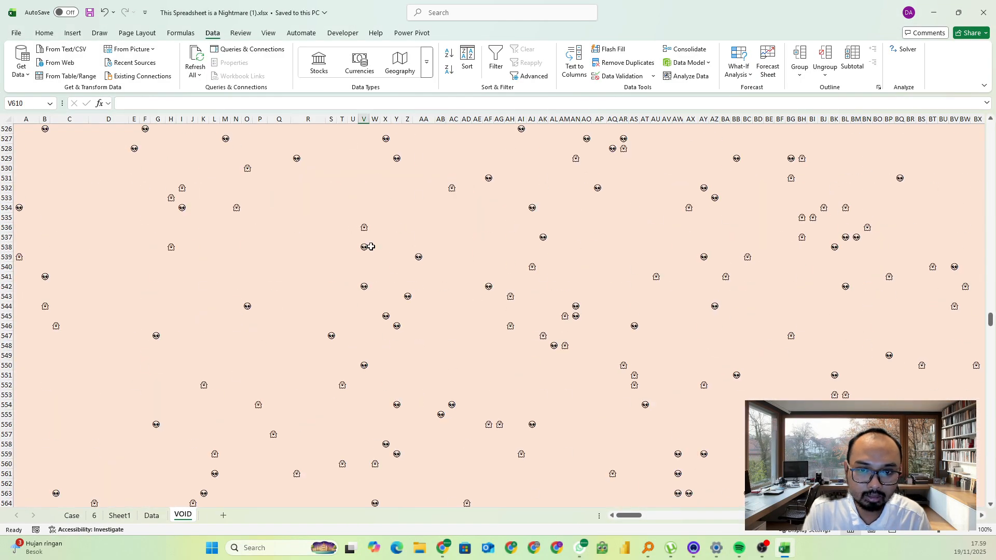
scroll(368, 246, "up", 9)
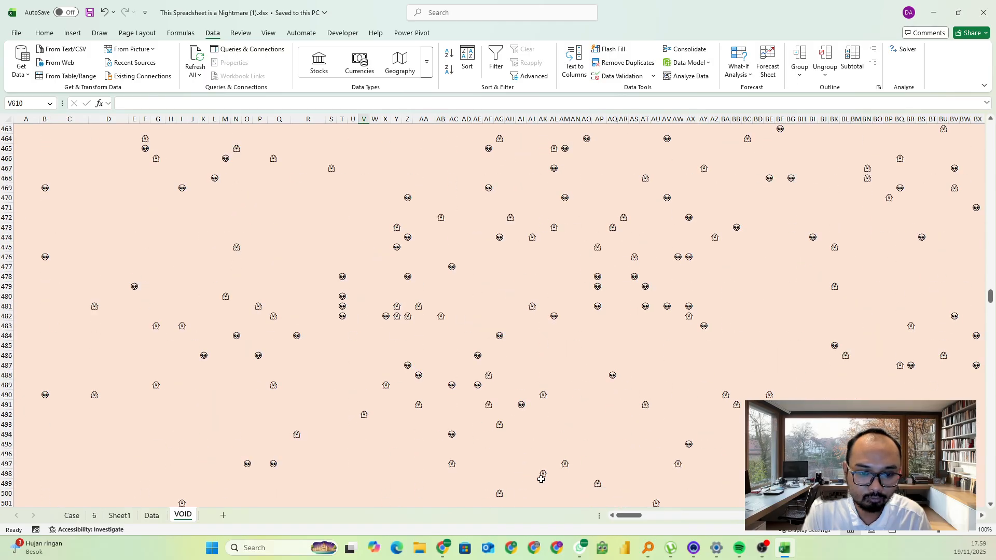
scroll(360, 394, "down", 5, "ctrl")
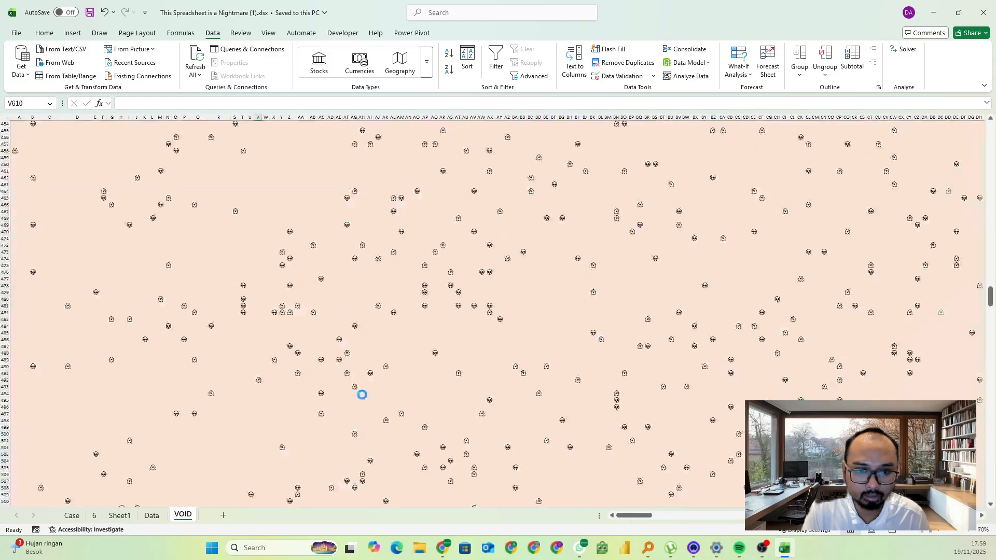
scroll(374, 390, "down", 2, "ctrl")
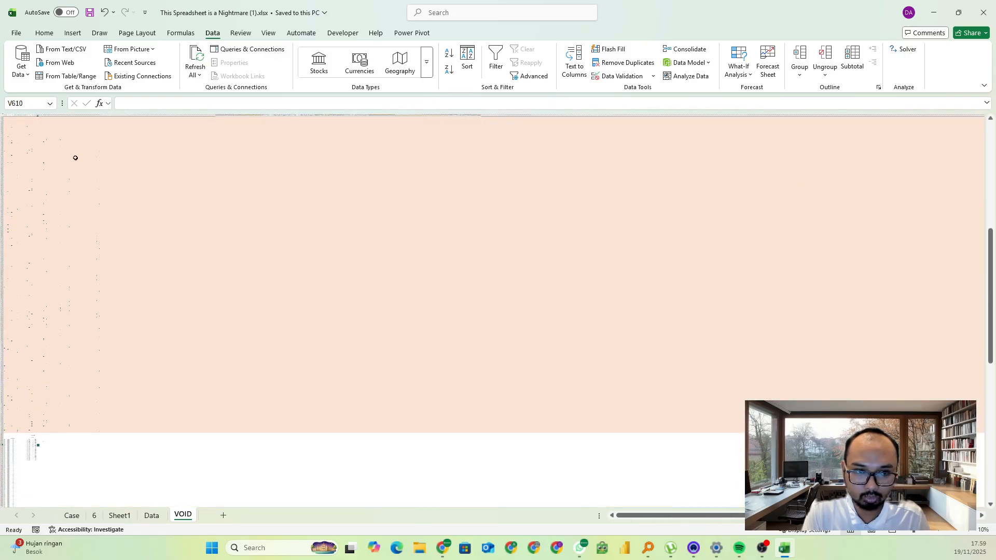
scroll(701, 395, "up", 5)
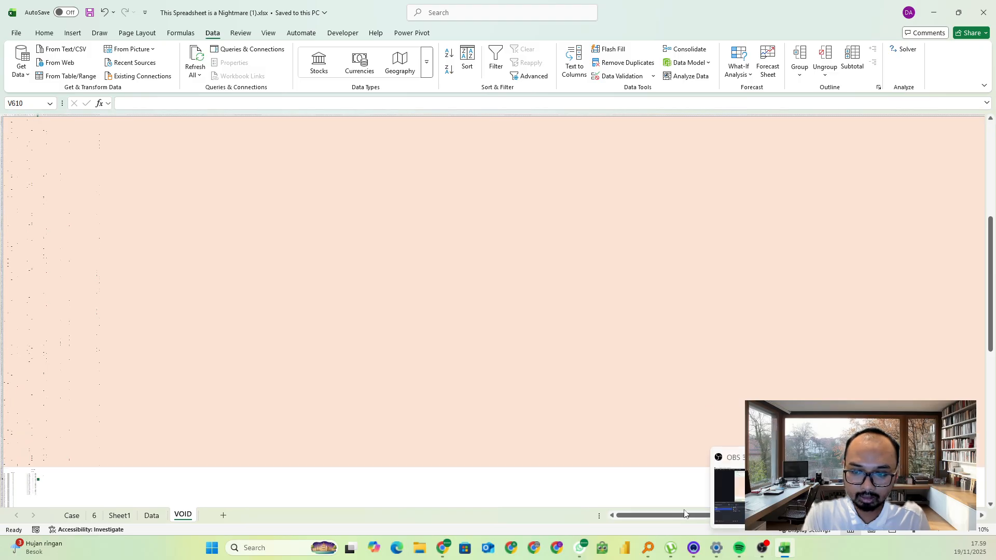
left_click_drag(684, 514, 716, 514)
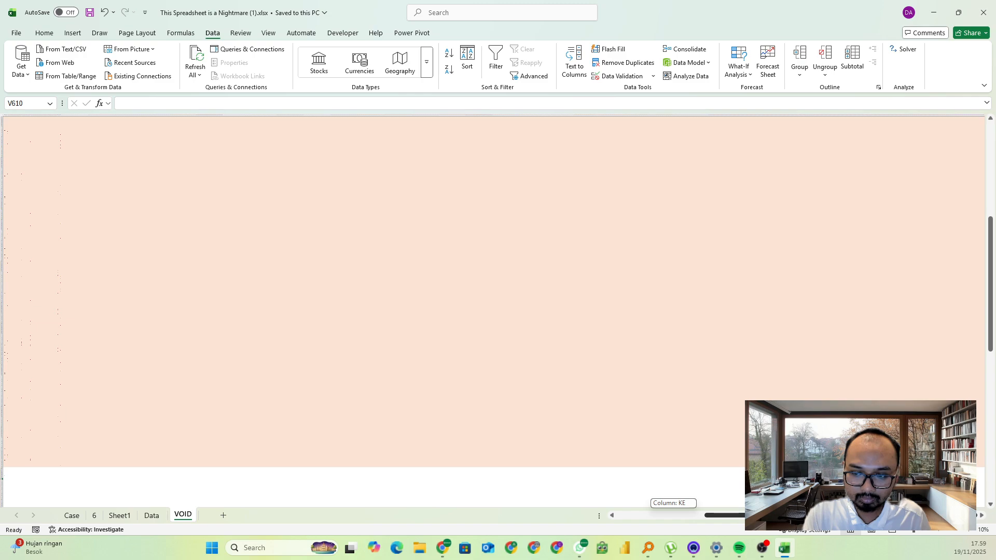
left_click_drag(778, 515, 687, 515)
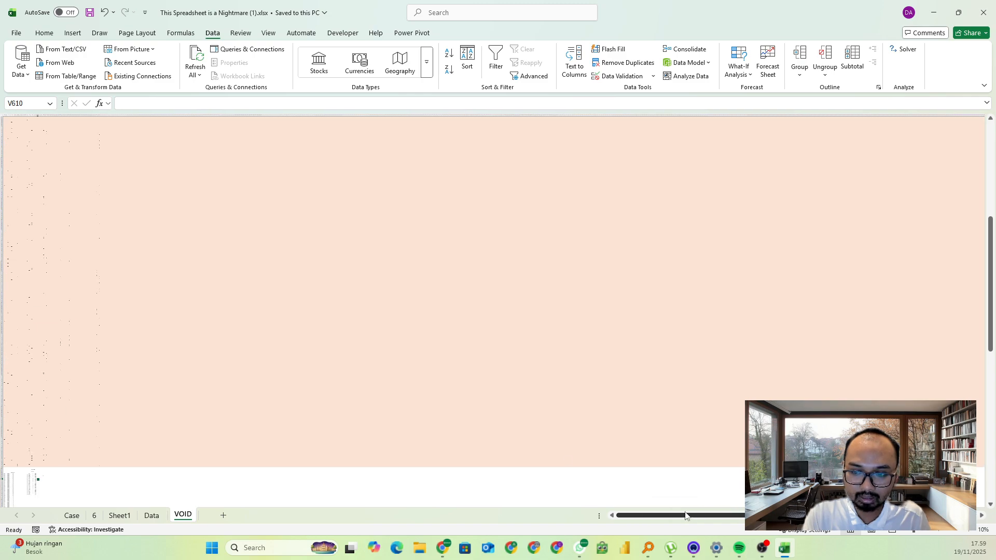
left_click(120, 298)
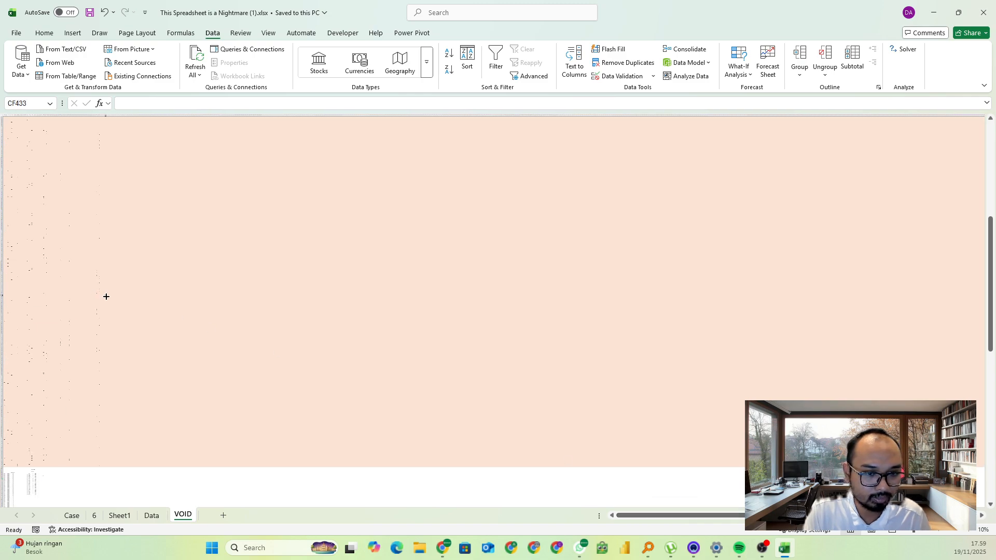
Examine the alien and ghost symbols from CF433 down to the grid's last rows, and the Example7 work area below
scroll(80, 303, "up", 3)
scroll(122, 314, "down", 20)
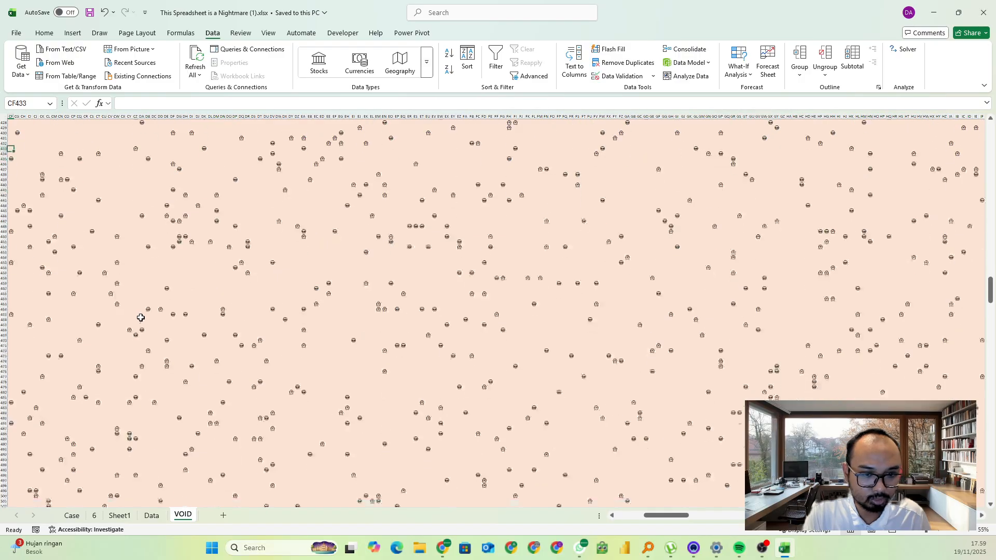
scroll(136, 317, "down", 20)
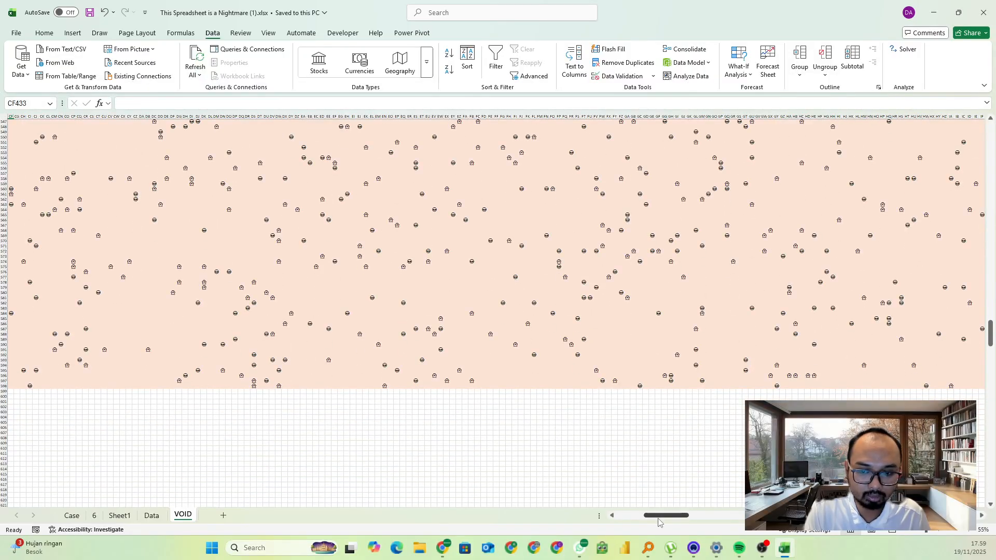
left_click_drag(666, 515, 639, 515)
scroll(103, 392, "down", 8)
scroll(104, 392, "down", 3)
scroll(97, 379, "up", 2)
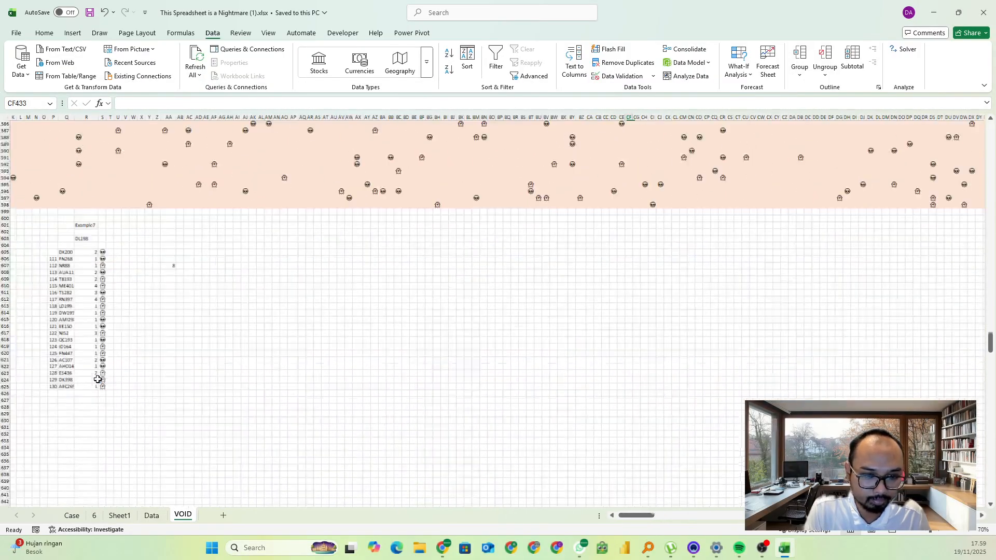
left_click_drag(641, 517, 605, 514)
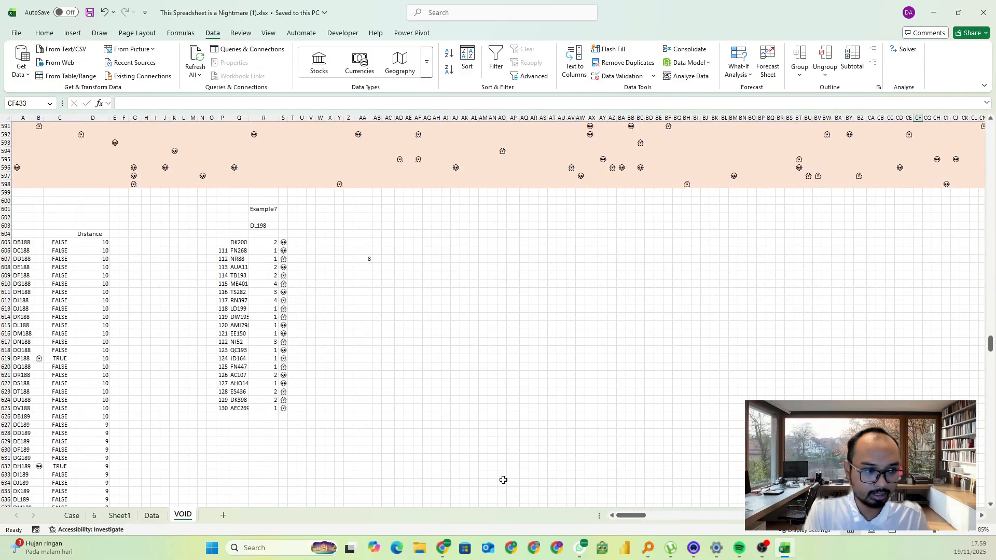